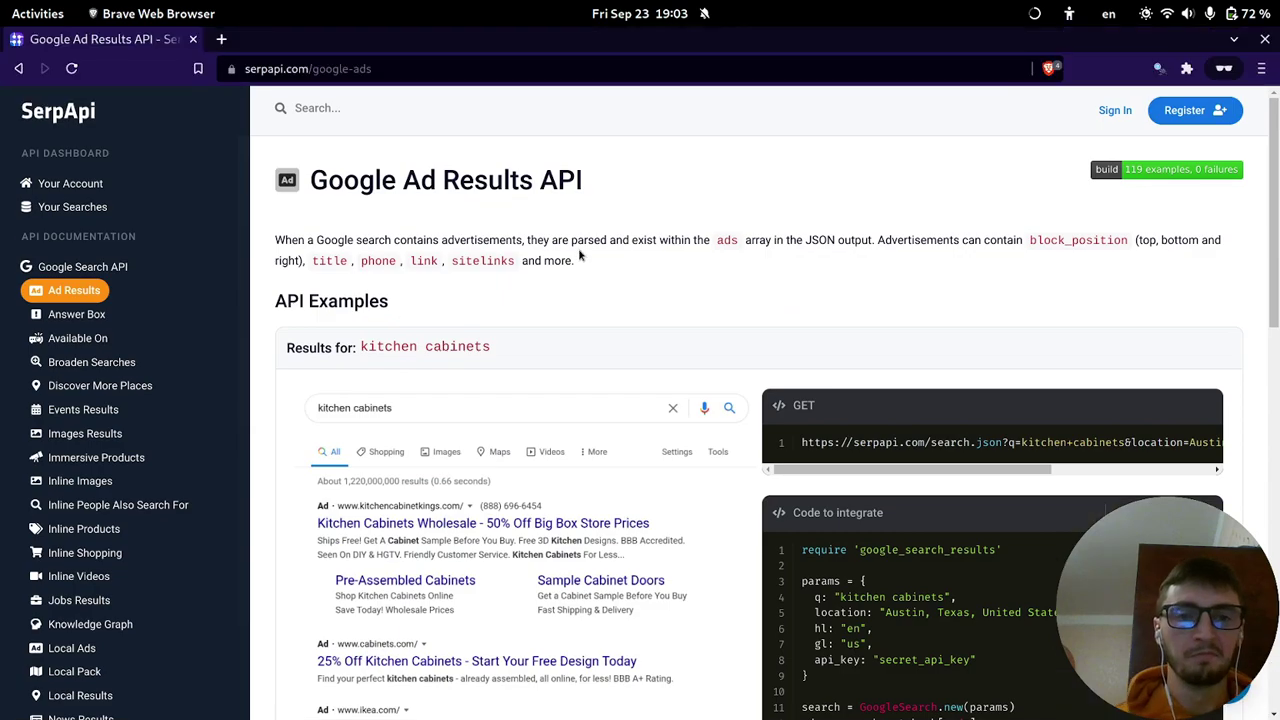
{"action": "scroll", "coordinate": [578, 255], "scroll_direction": "down", "scroll_amount": 4}
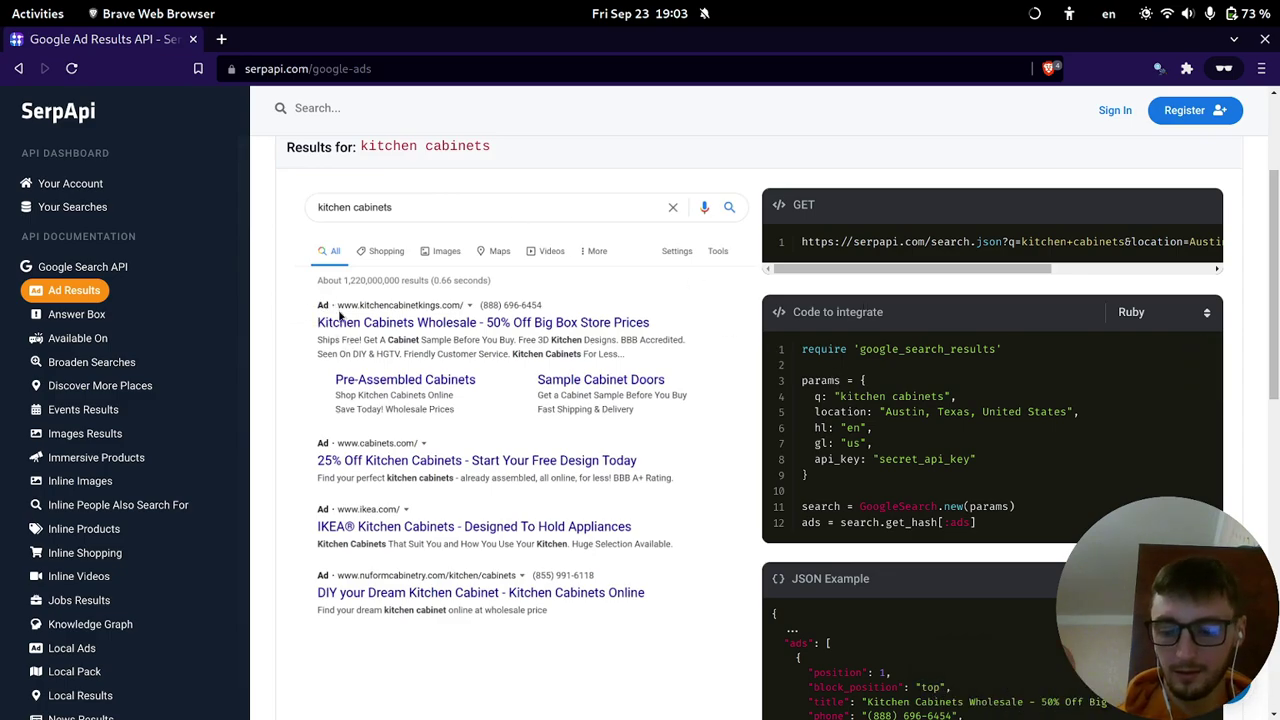
{"action": "key", "text": "ctrl+plus"}
{"action": "key", "text": "ctrl+plus"}
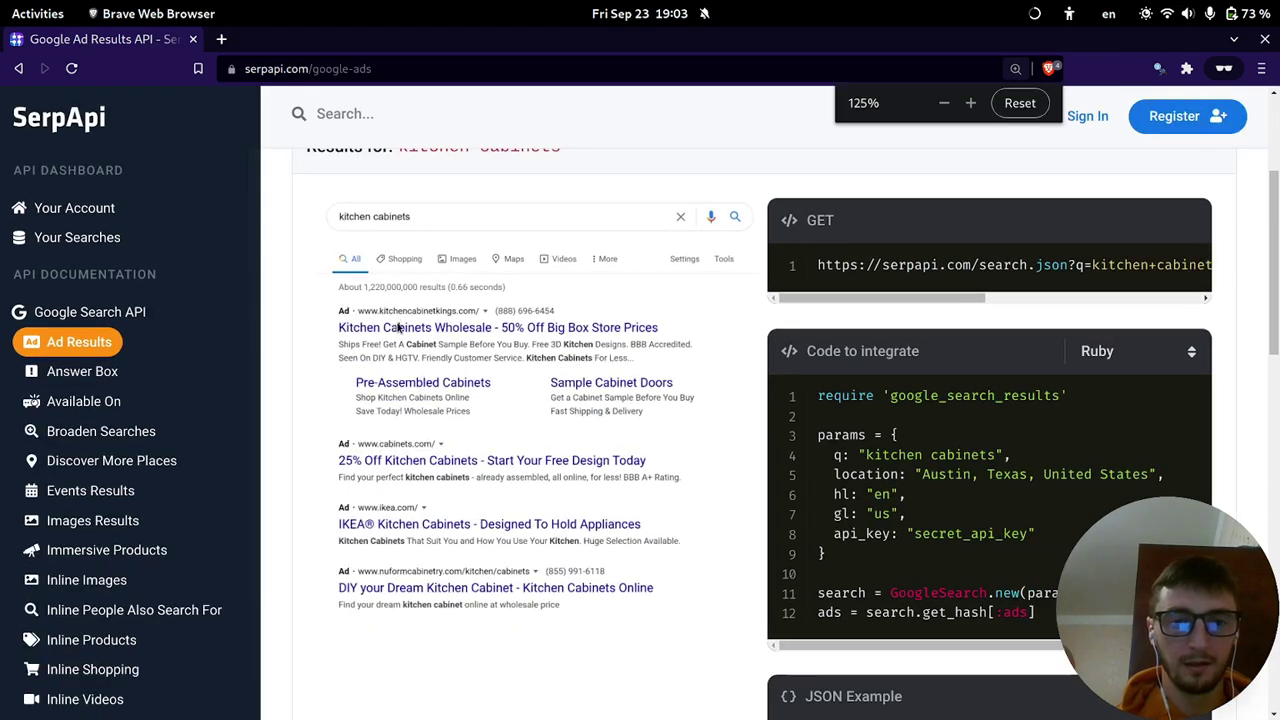
{"action": "key", "text": "ctrl+plus"}
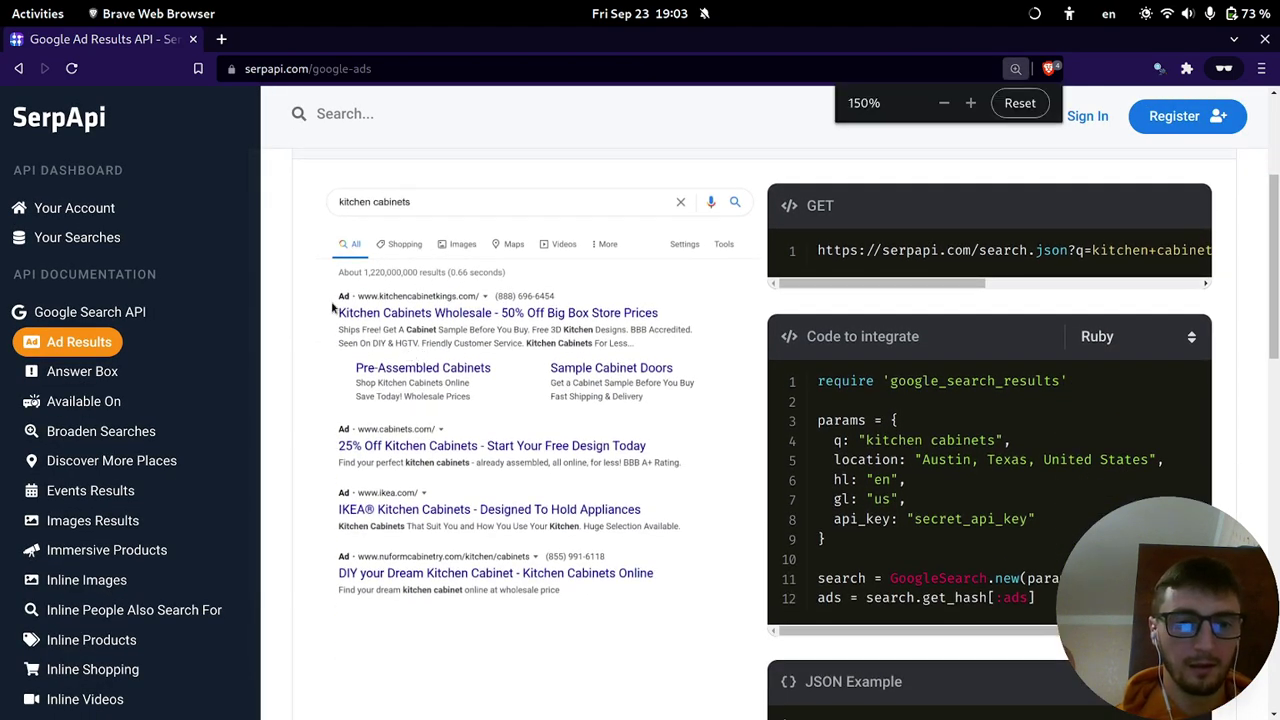
{"action": "key", "text": "ctrl+plus"}
{"action": "key", "text": "ctrl+plus"}
{"action": "key", "text": "ctrl+plus"}
{"action": "key", "text": "ctrl+plus"}
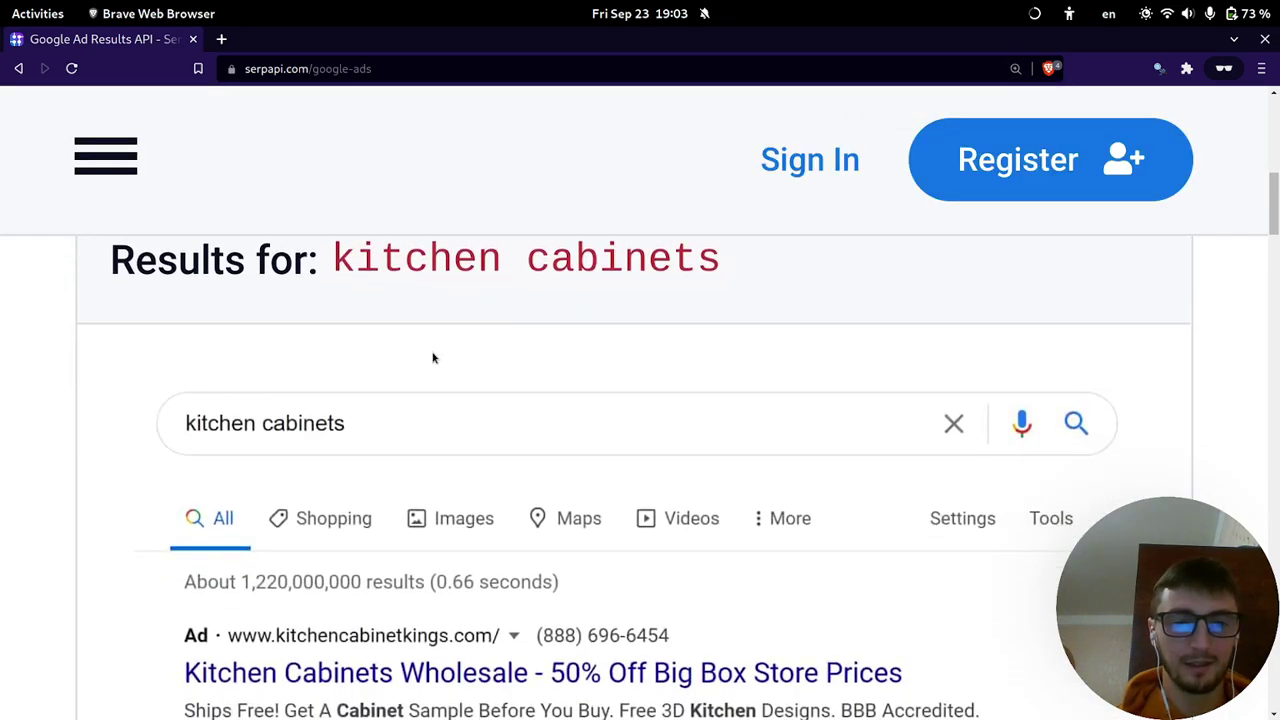
{"action": "key", "text": "ctrl+minus"}
{"action": "key", "text": "ctrl+minus"}
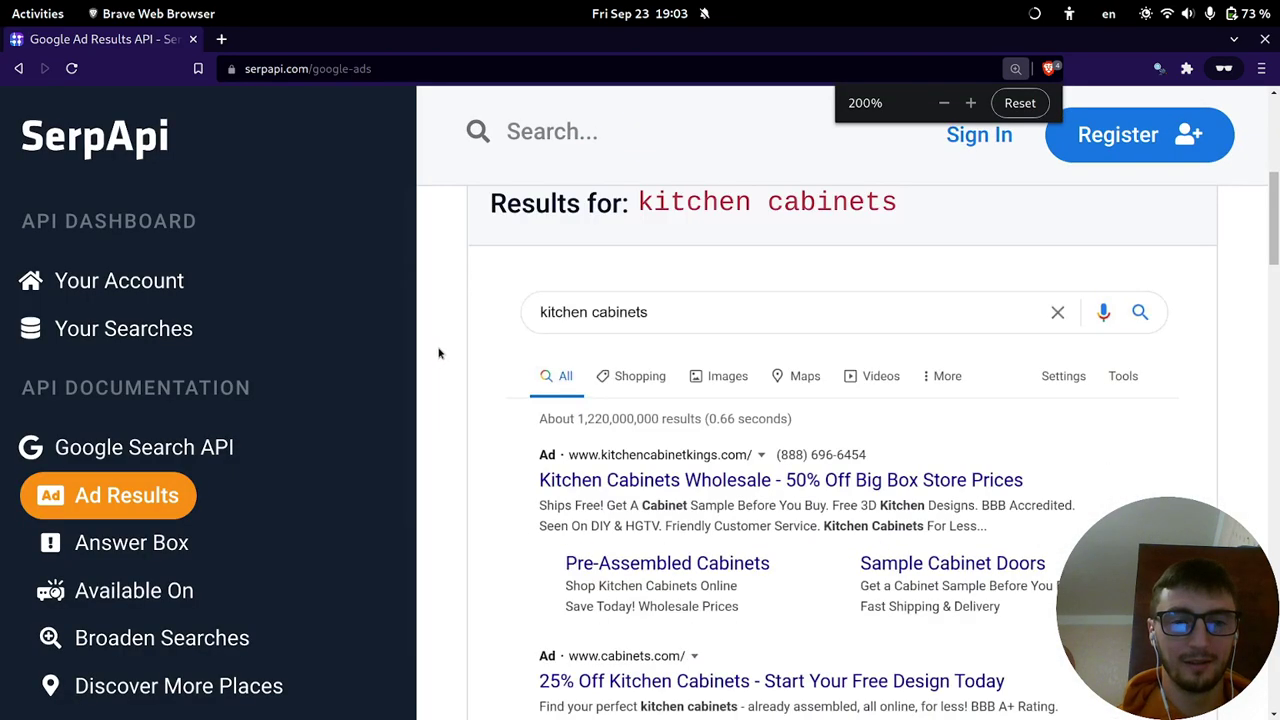
{"action": "scroll", "coordinate": [446, 349], "scroll_direction": "down", "scroll_amount": 3}
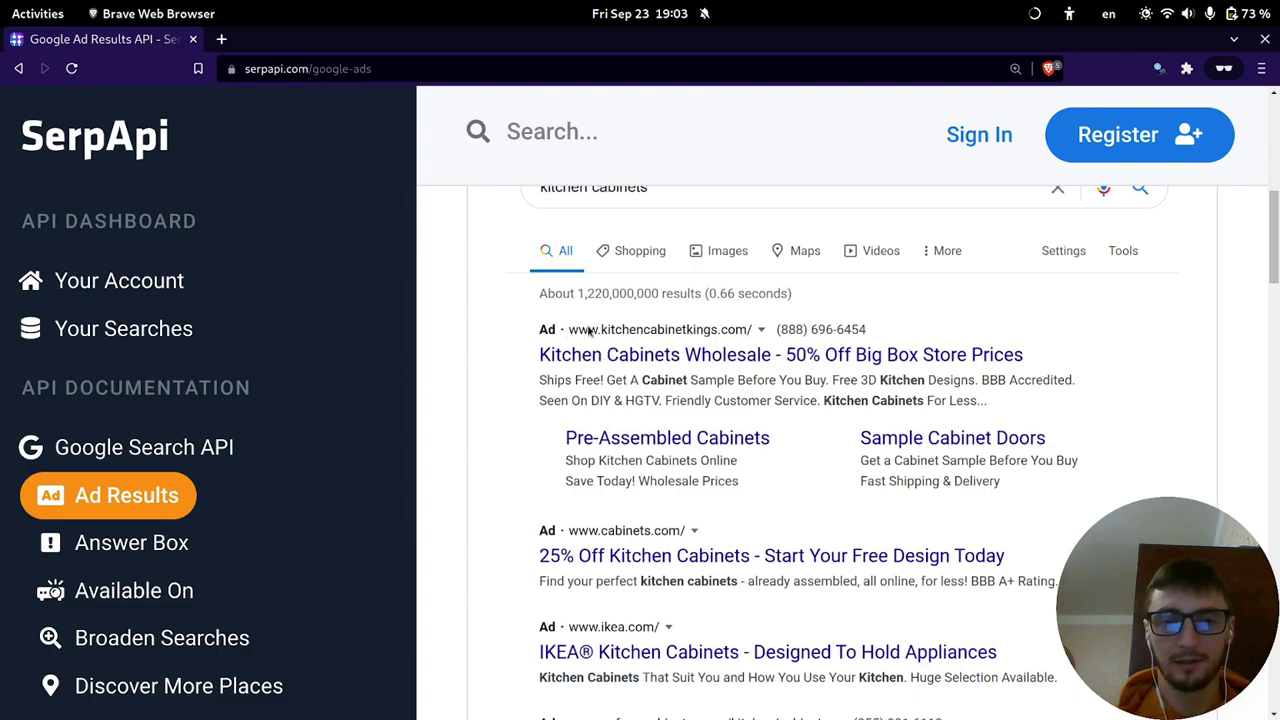
{"action": "scroll", "coordinate": [620, 332], "scroll_direction": "up", "scroll_amount": 3}
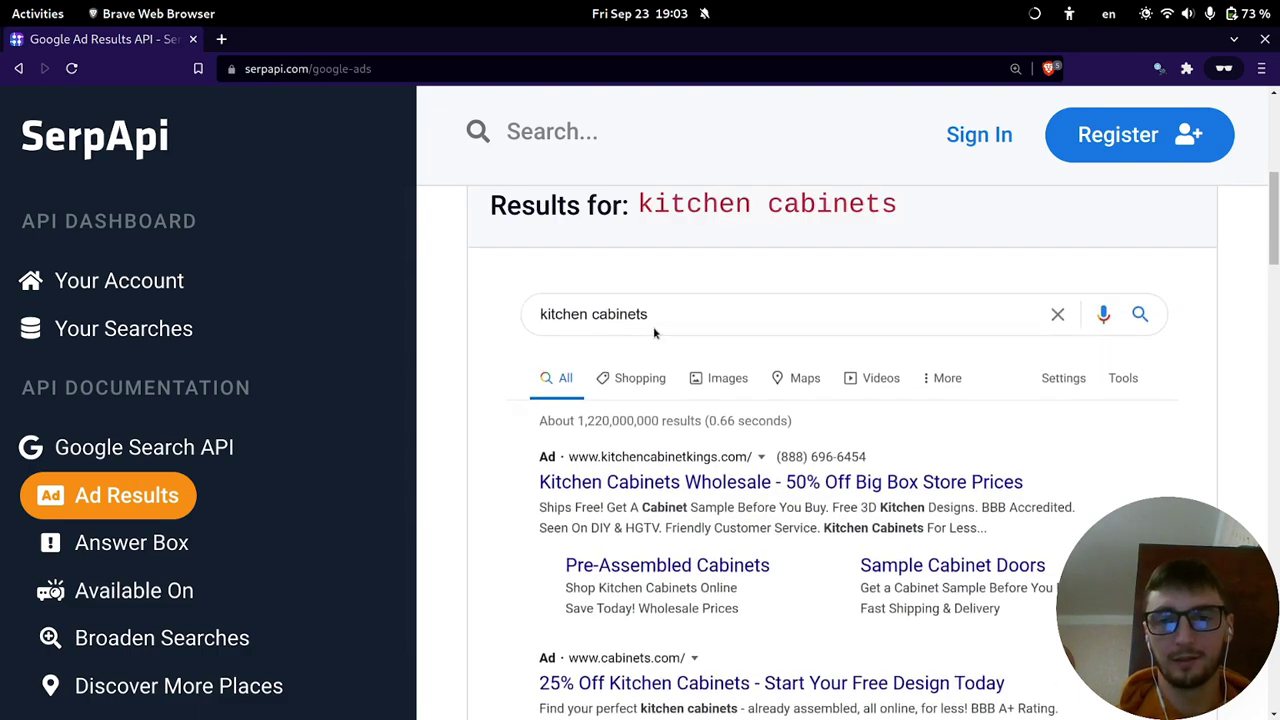
{"action": "scroll", "coordinate": [650, 333], "scroll_direction": "up", "scroll_amount": 2}
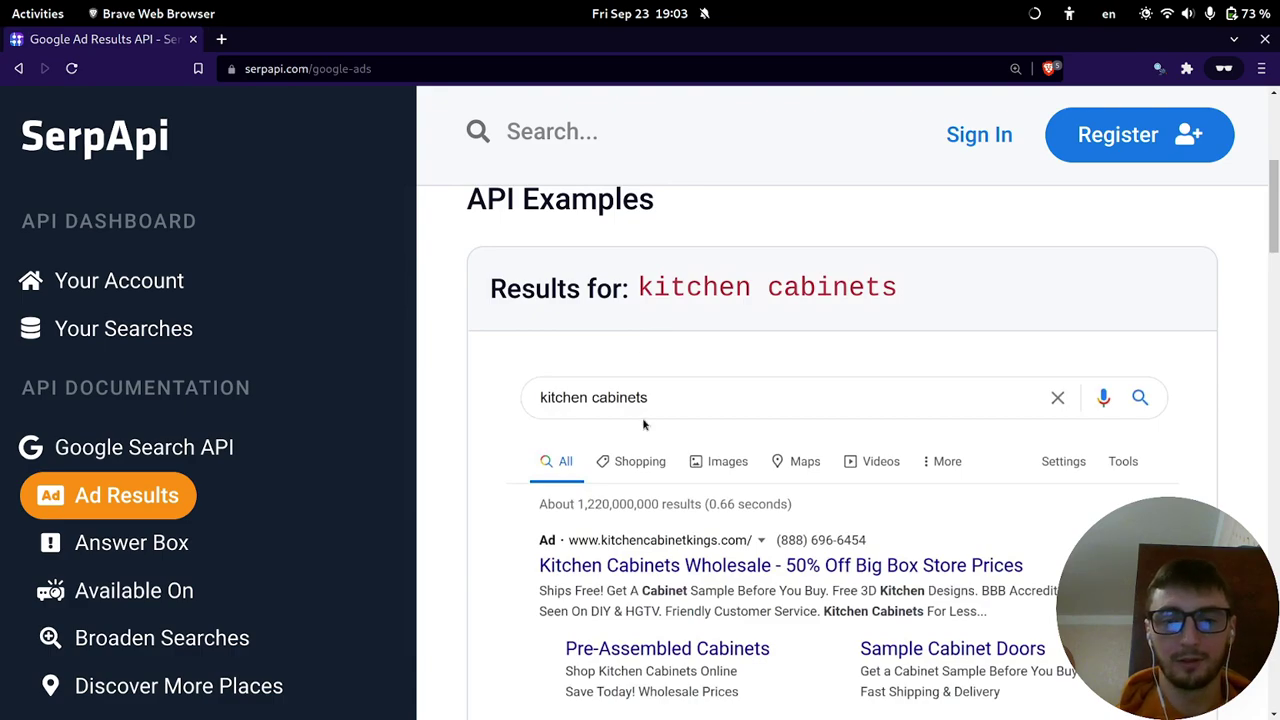
{"action": "scroll", "coordinate": [648, 422], "scroll_direction": "down", "scroll_amount": 3}
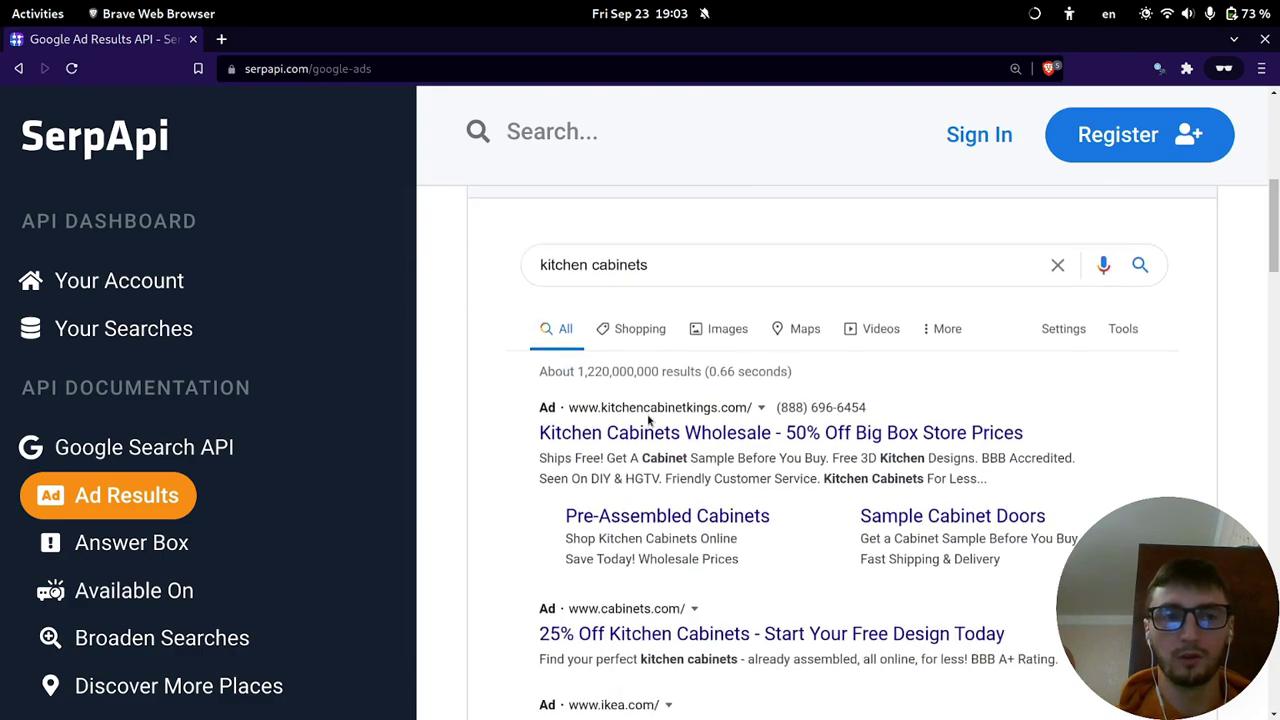
{"action": "scroll", "coordinate": [648, 422], "scroll_direction": "down", "scroll_amount": 6}
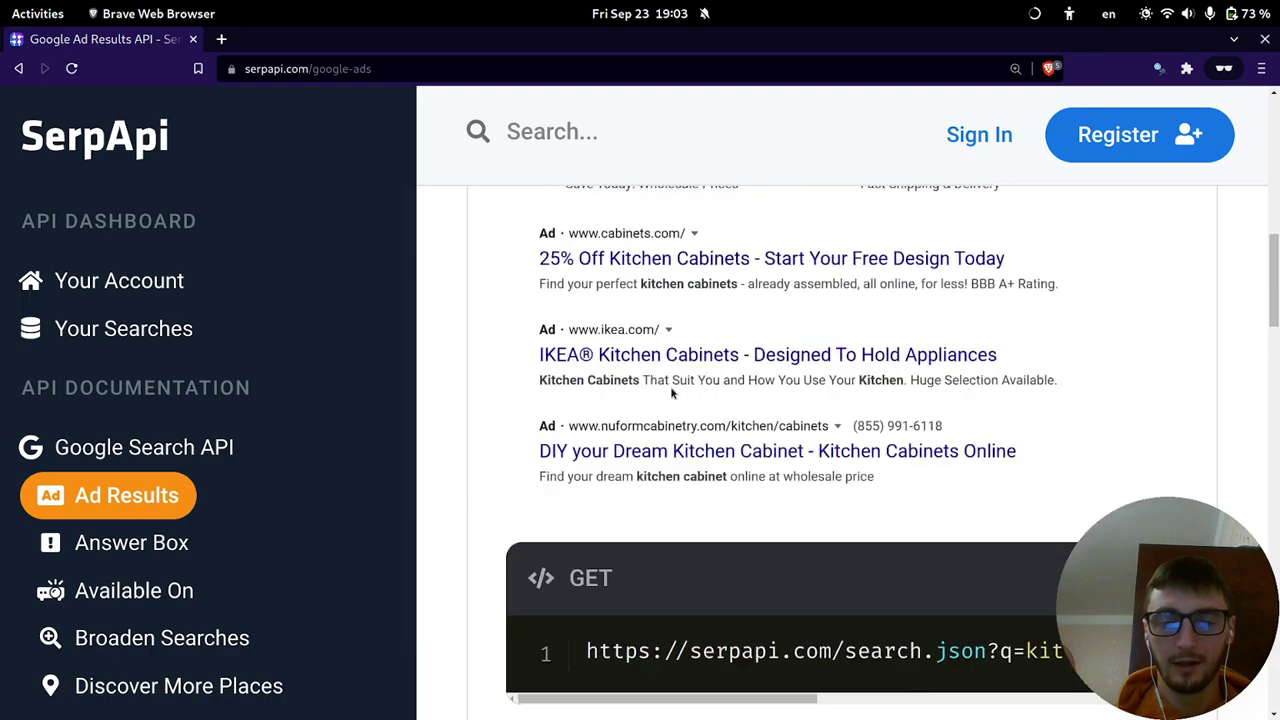
{"action": "scroll", "coordinate": [741, 597], "scroll_direction": "up", "scroll_amount": 3}
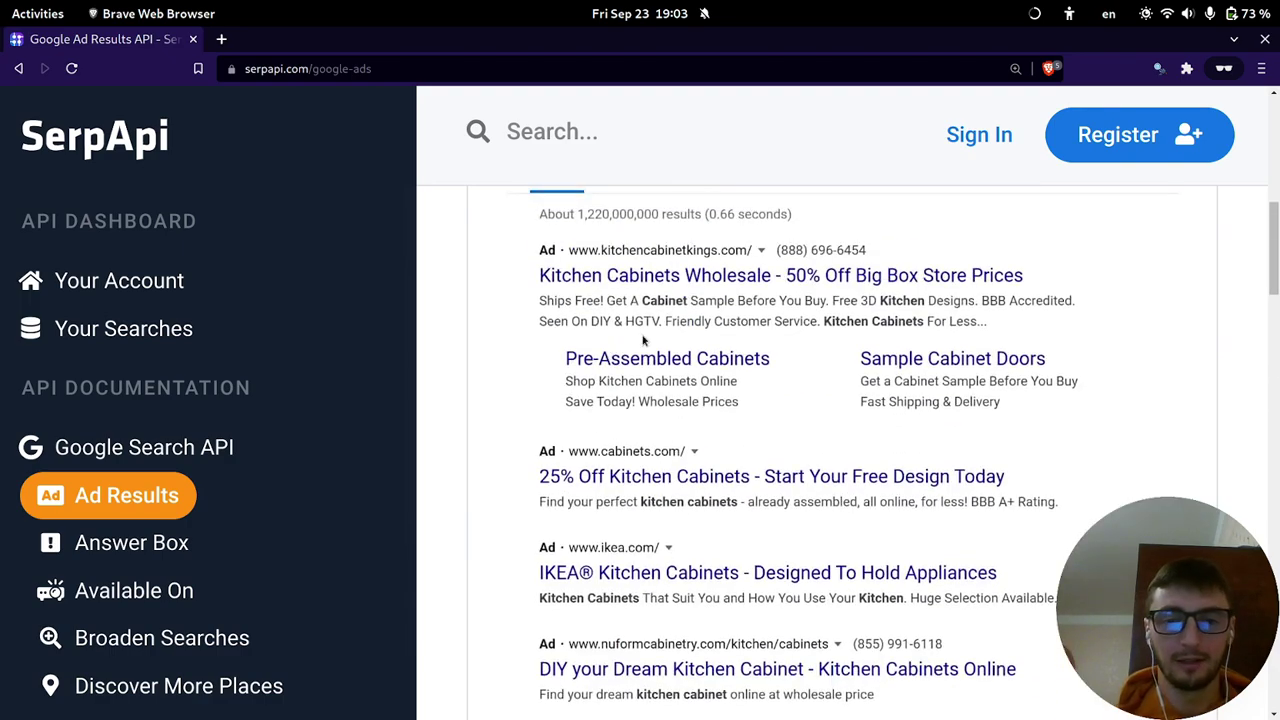
{"action": "scroll", "coordinate": [650, 338], "scroll_direction": "down", "scroll_amount": 3}
{"action": "key", "text": "ctrl+minus"}
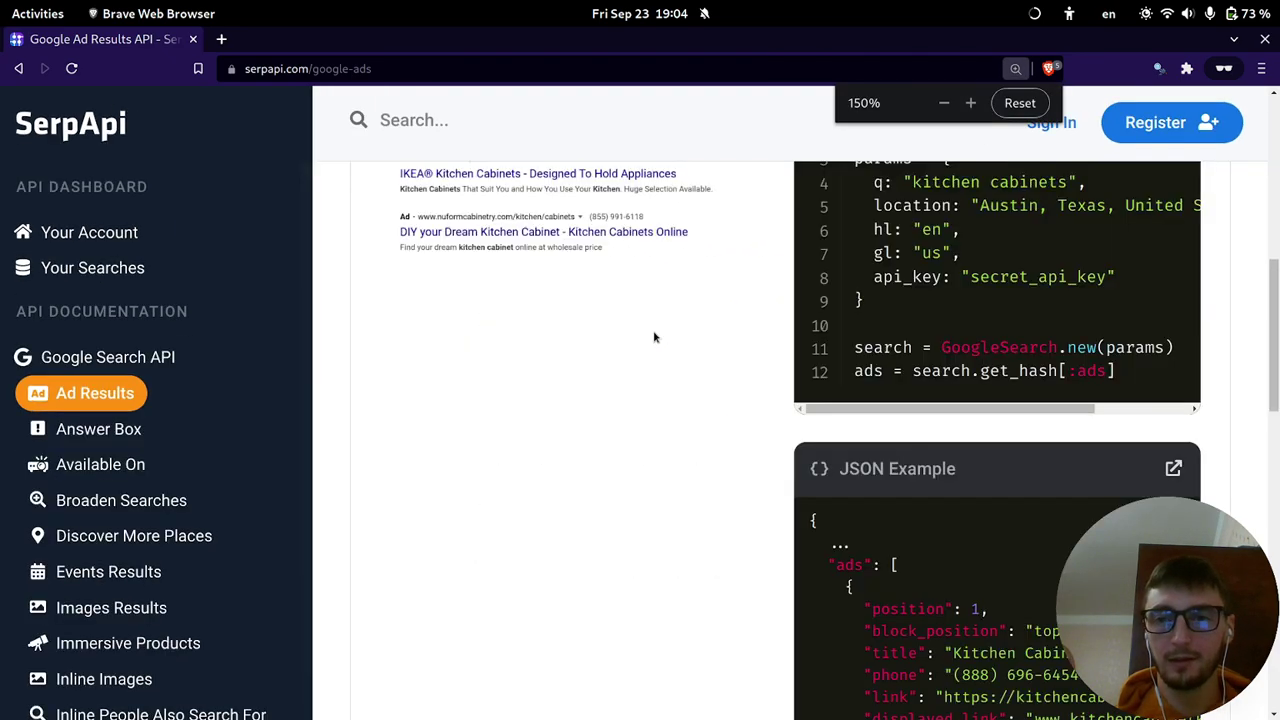
{"action": "key", "text": "ctrl+minus"}
{"action": "key", "text": "ctrl+minus"}
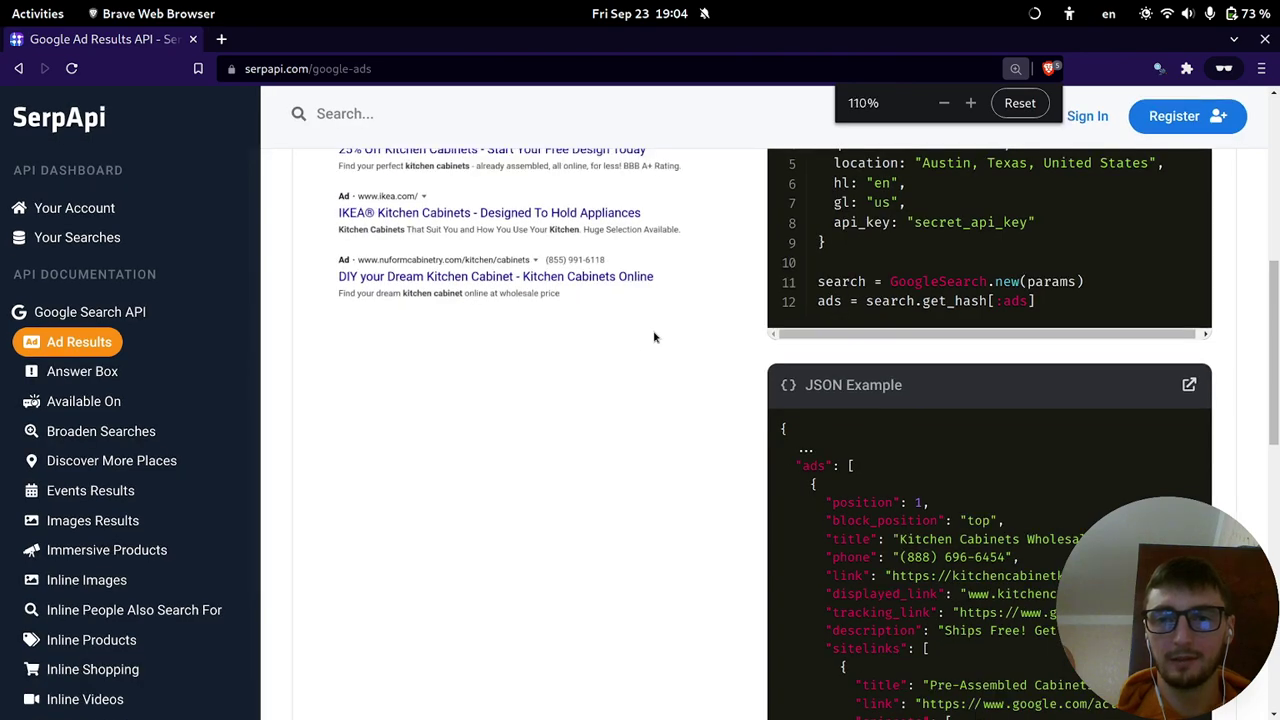
{"action": "key", "text": "ctrl+minus"}
{"action": "key", "text": "ctrl+minus"}
{"action": "key", "text": "ctrl+plus"}
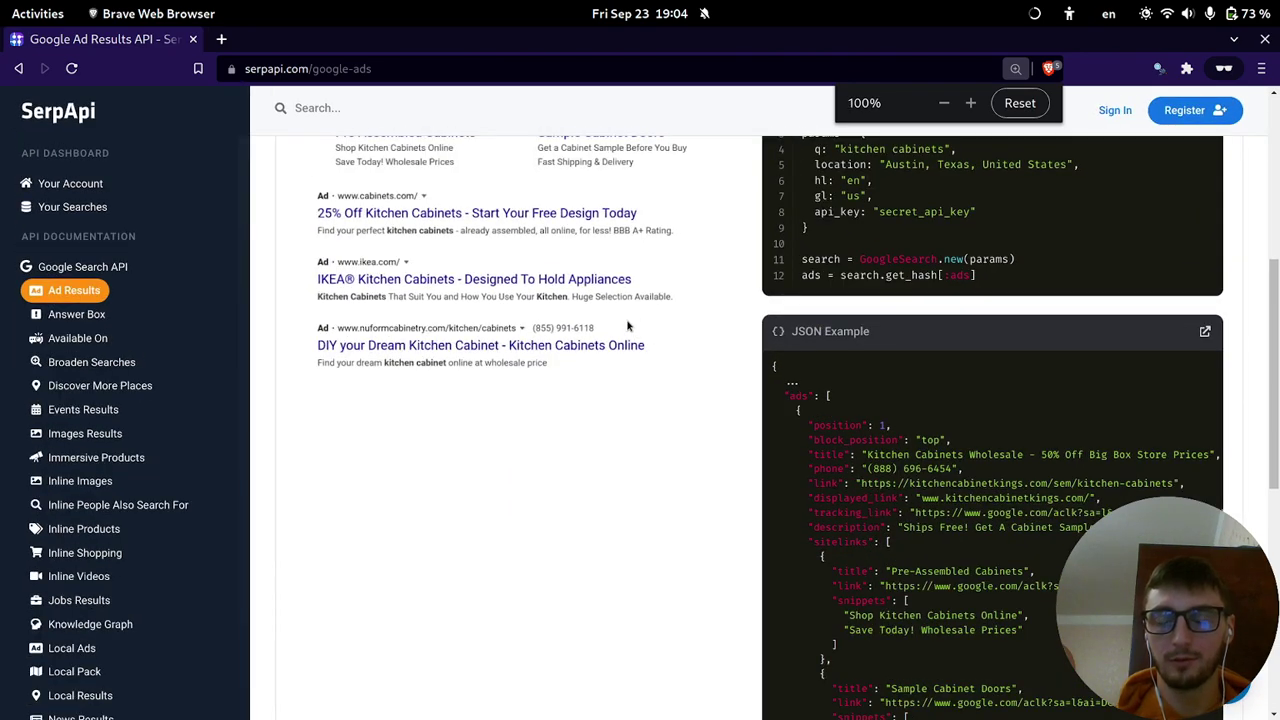
{"action": "scroll", "coordinate": [677, 321], "scroll_direction": "down", "scroll_amount": 3}
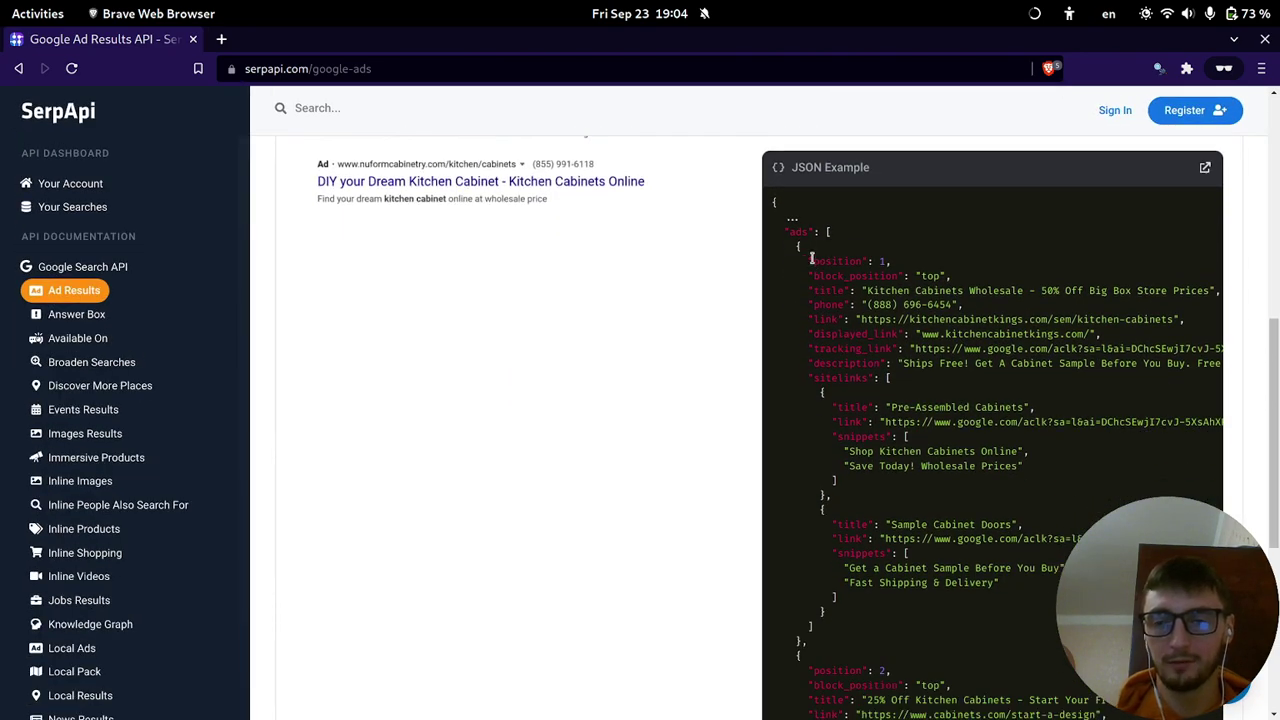
{"action": "scroll", "coordinate": [1109, 243], "scroll_direction": "up", "scroll_amount": 1}
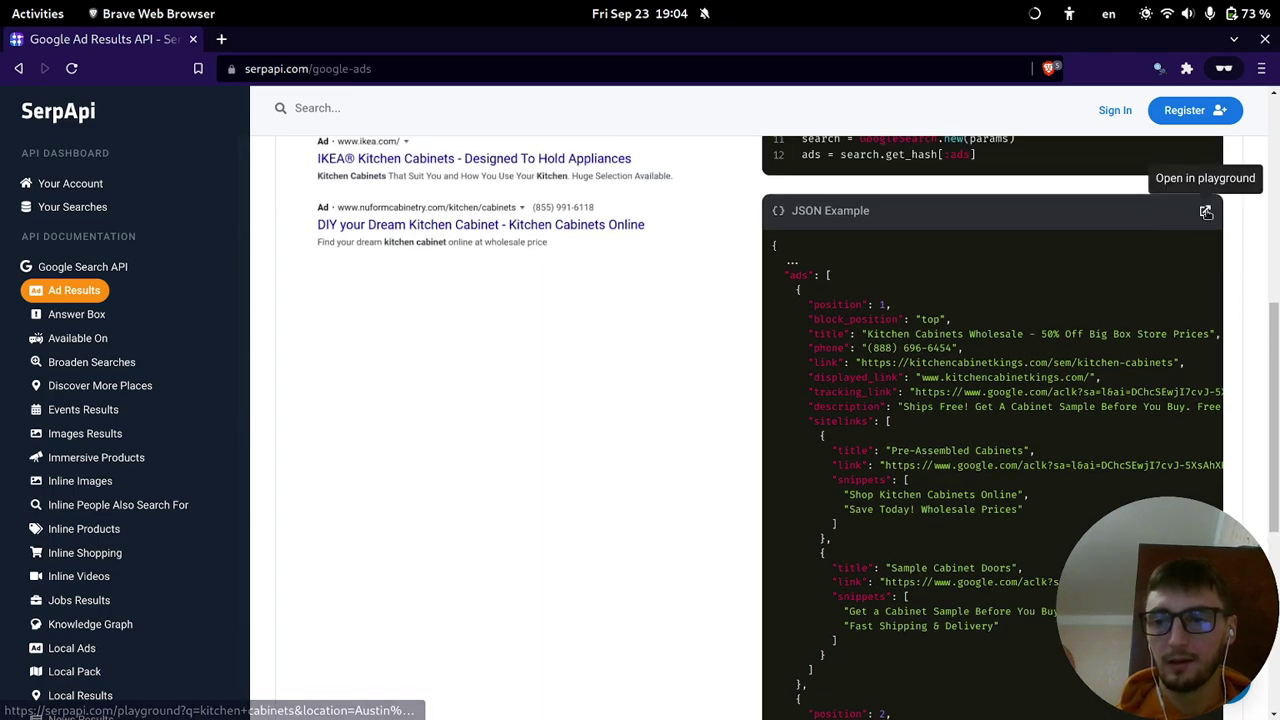
Open the kitchen cabinets ads JSON example in the Playground, then return to the Ad Results docs.
{"action": "left_click", "coordinate": [1206, 212]}
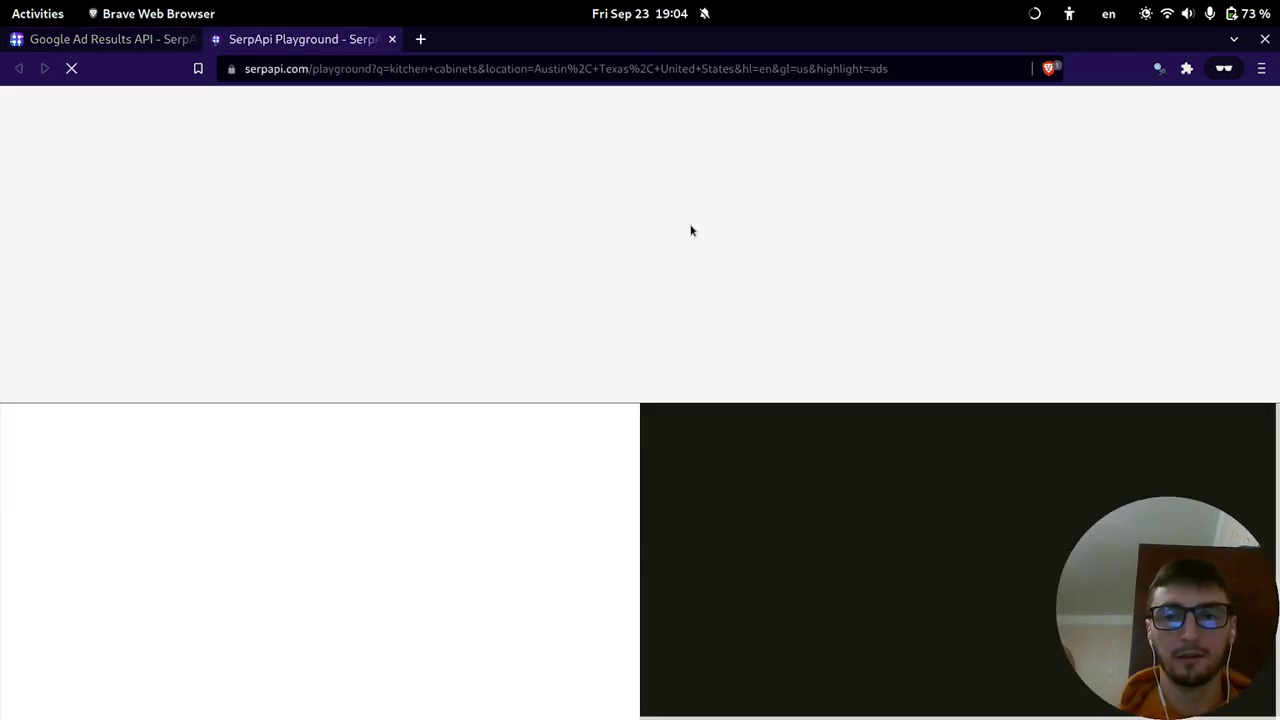
{"action": "key", "text": "ctrl+Tab"}
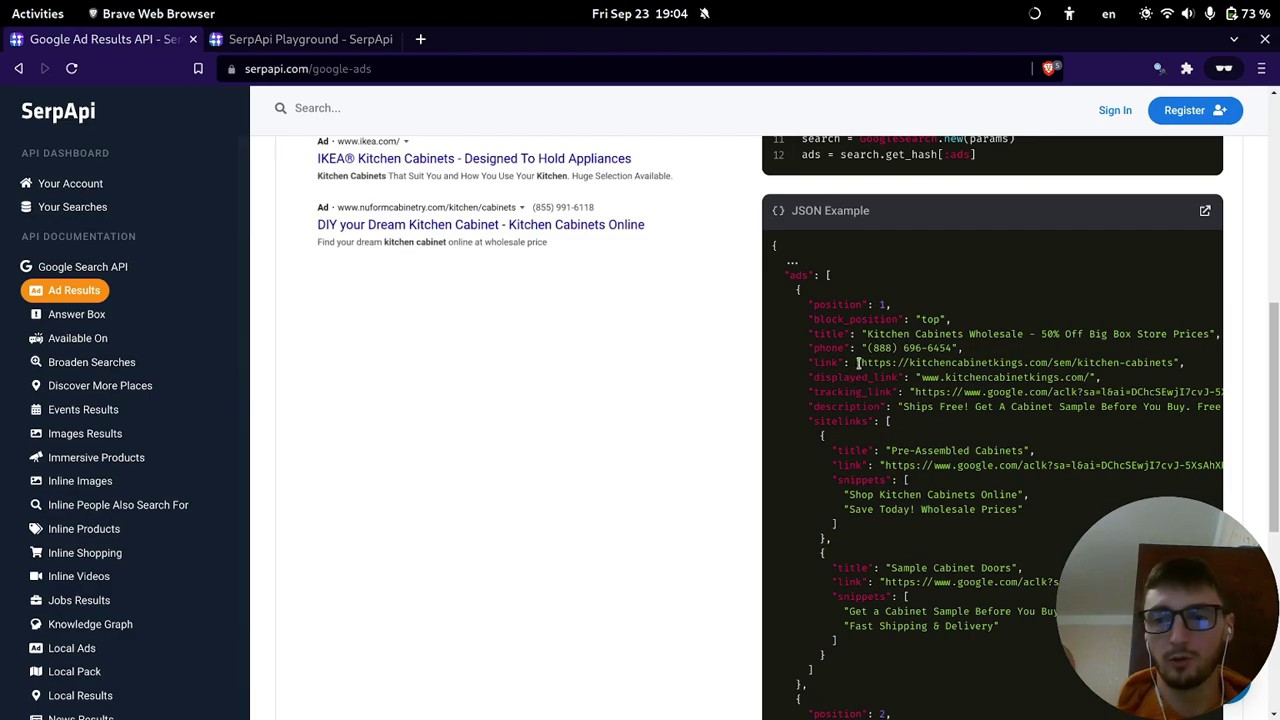
{"action": "scroll", "coordinate": [834, 304], "scroll_direction": "up", "scroll_amount": 4}
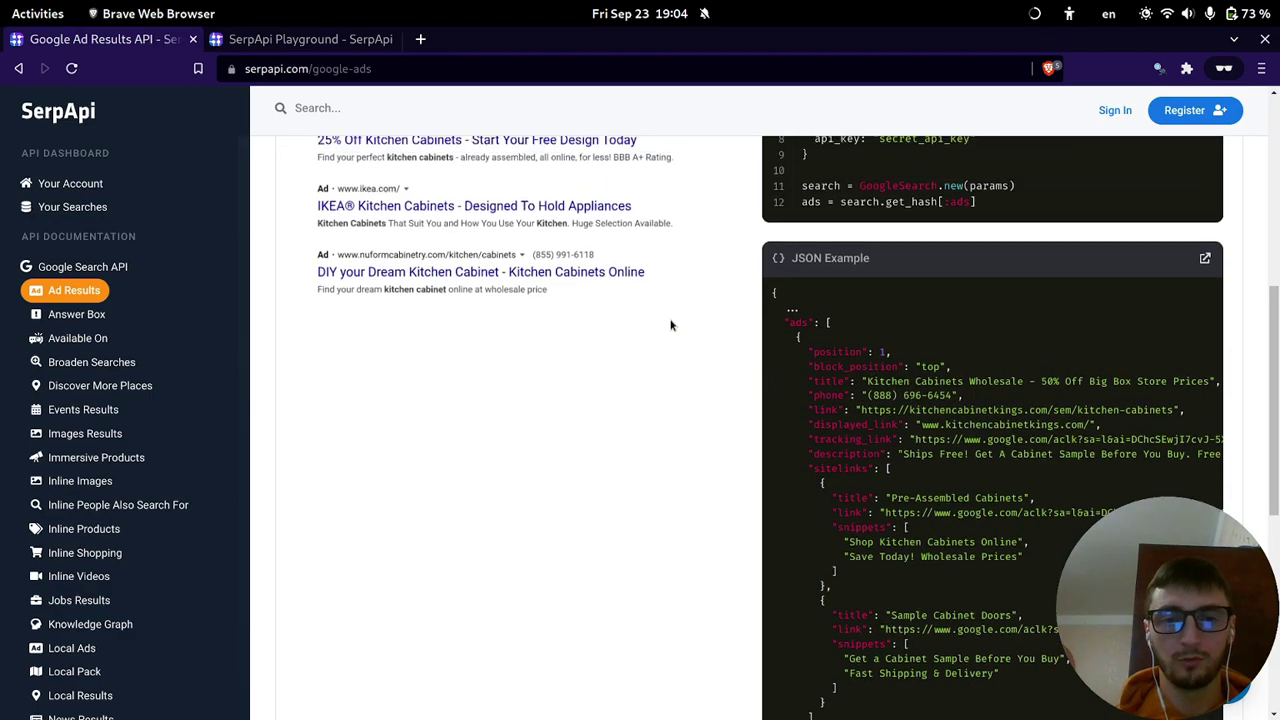
Highlight the position, block_position 'top', title, phone and tracking_link fields in the ads JSON example.
{"action": "double_click", "coordinate": [826, 521]}
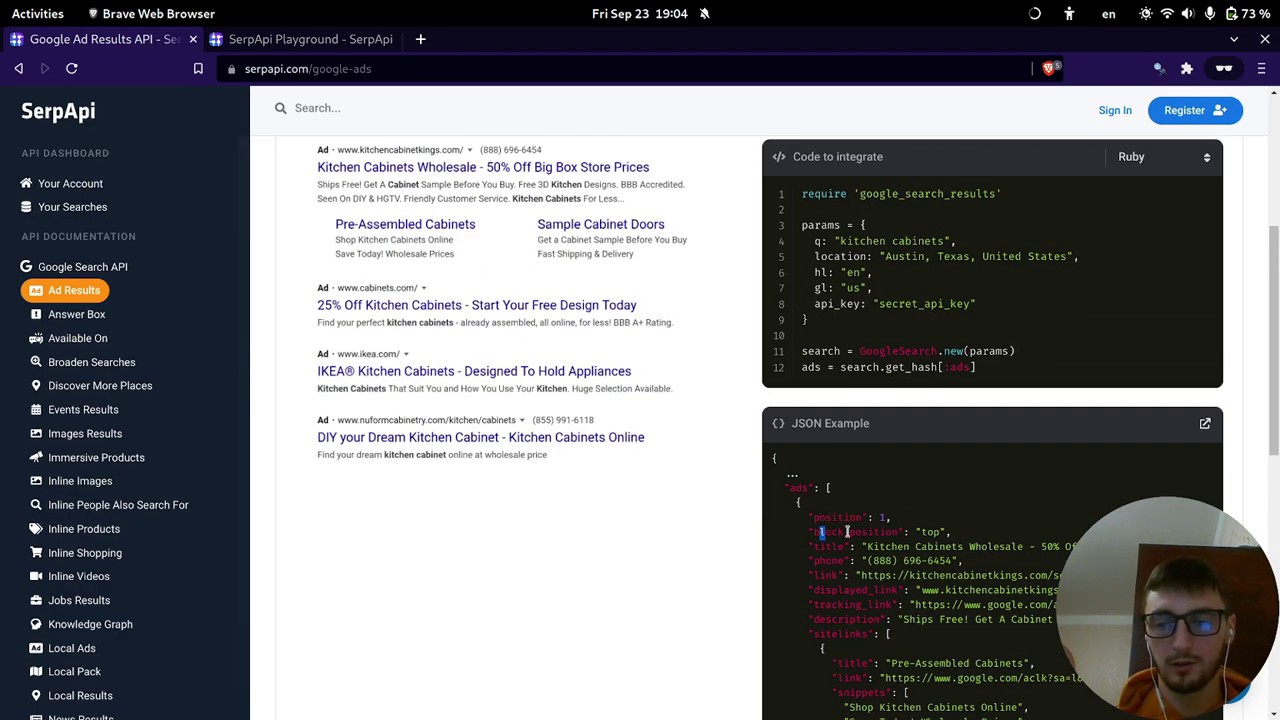
{"action": "left_click_drag", "start_coordinate": [820, 532], "coordinate": [861, 533]}
{"action": "double_click", "coordinate": [929, 533]}
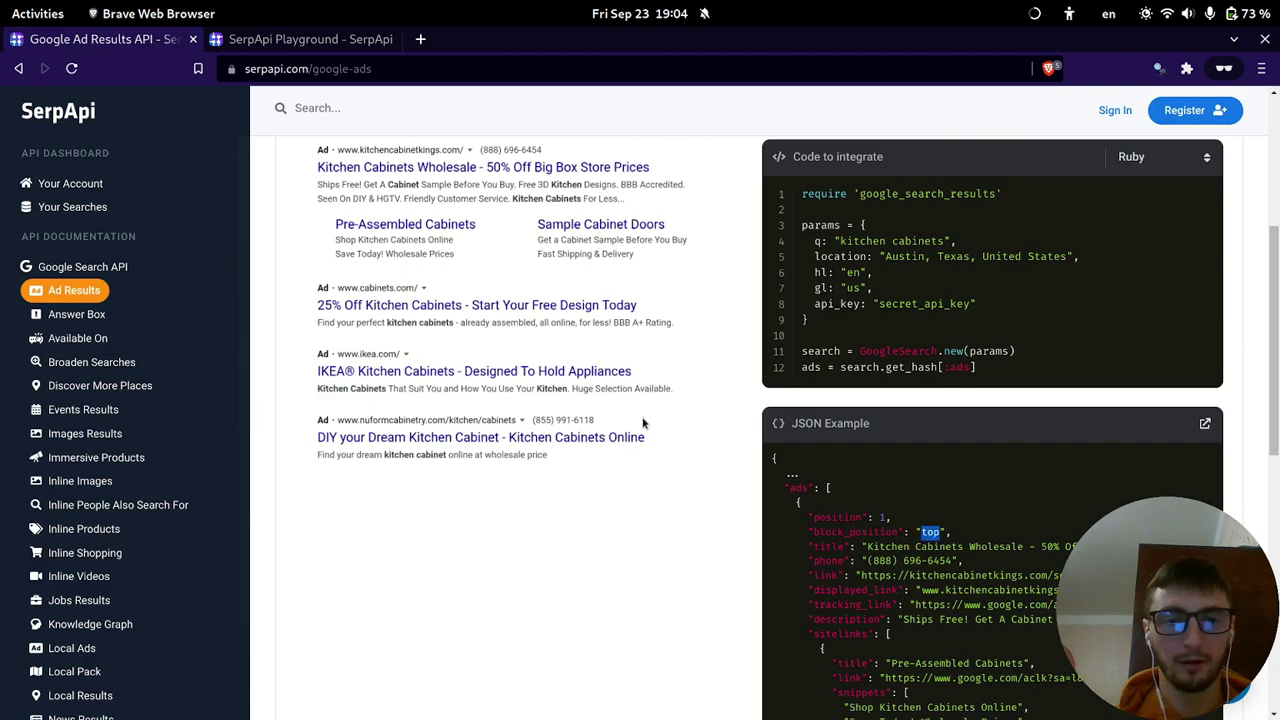
{"action": "left_click_drag", "start_coordinate": [893, 546], "coordinate": [934, 547]}
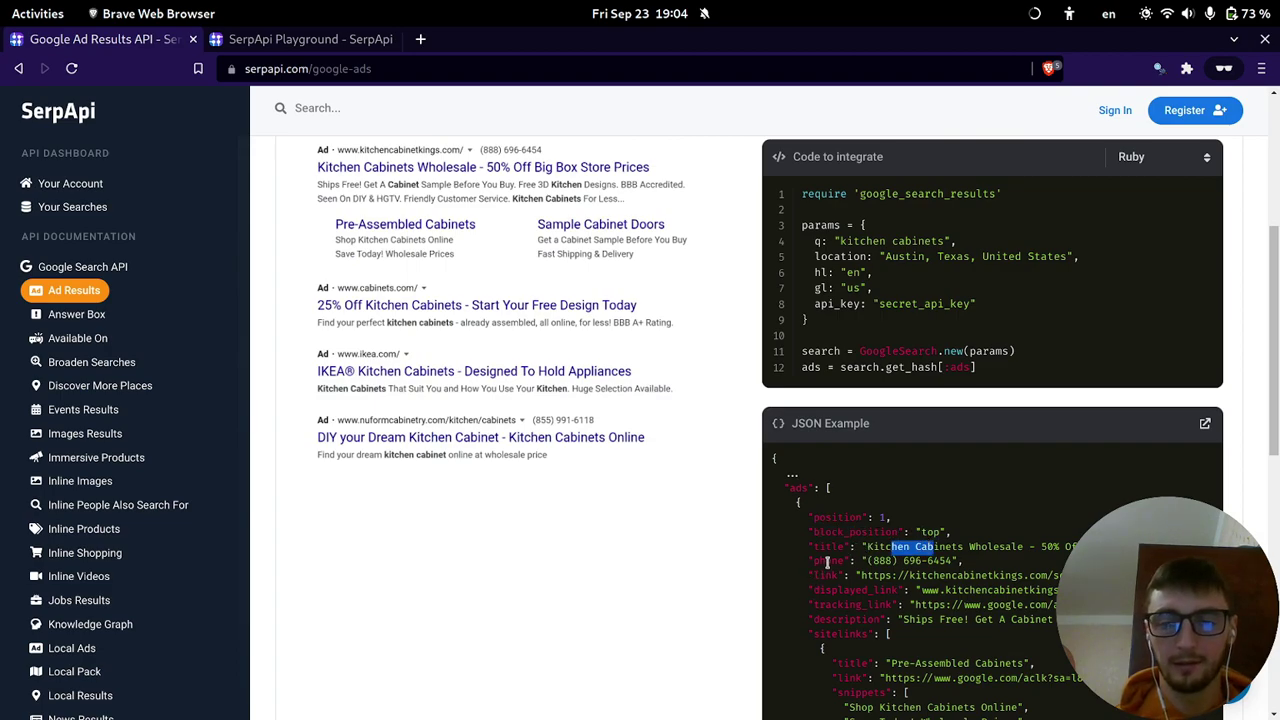
{"action": "left_click_drag", "start_coordinate": [827, 563], "coordinate": [905, 580]}
{"action": "left_click", "coordinate": [868, 597]}
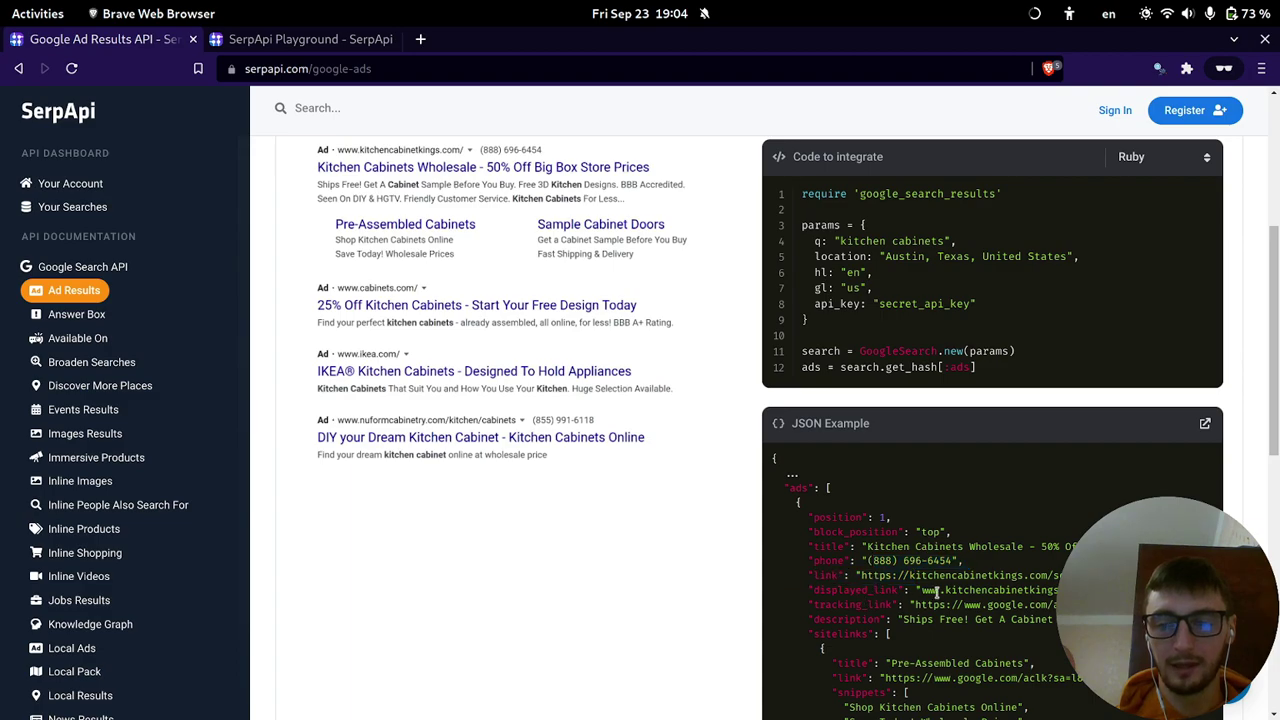
{"action": "left_click_drag", "start_coordinate": [937, 606], "coordinate": [1033, 606]}
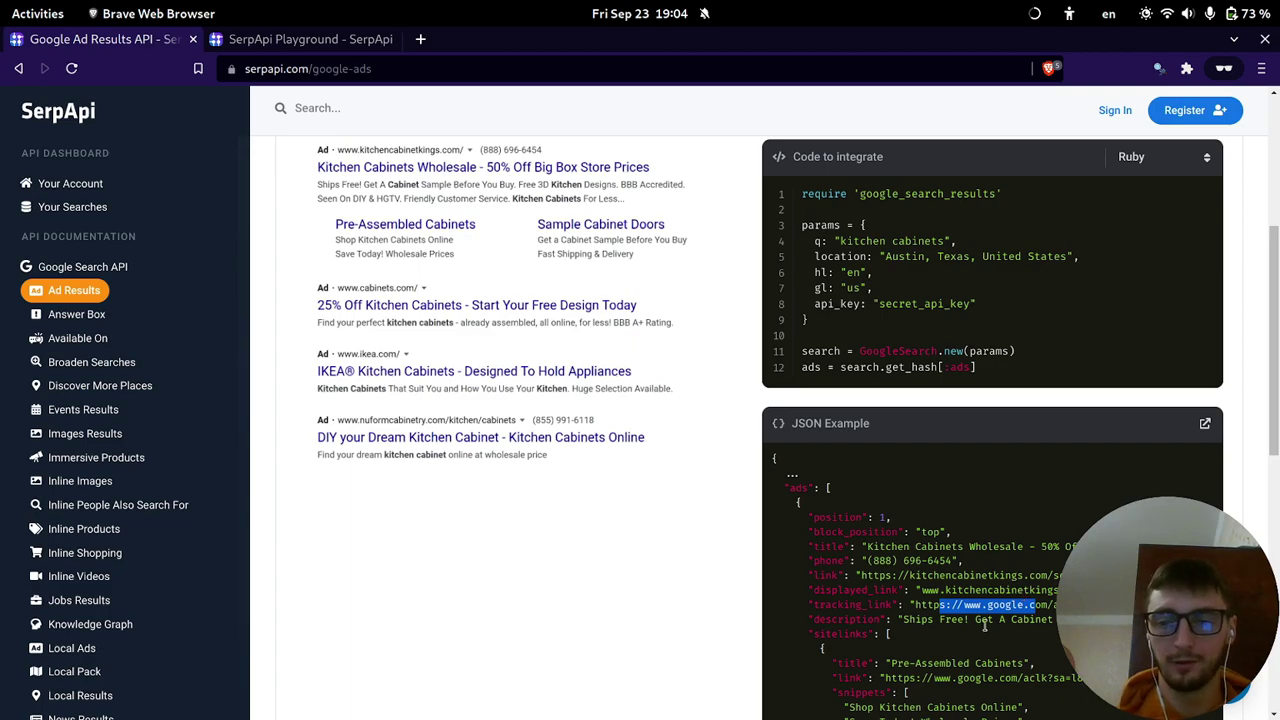
{"action": "scroll", "coordinate": [517, 320], "scroll_direction": "down", "scroll_amount": 2}
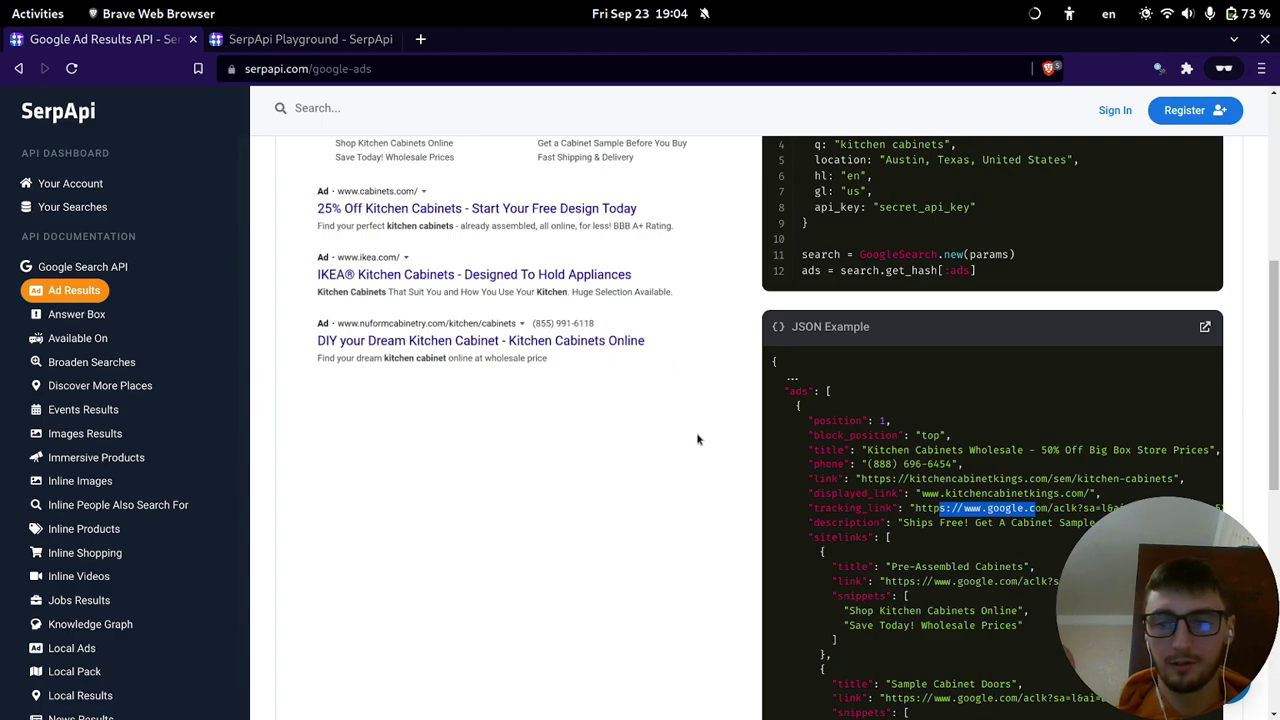
{"action": "scroll", "coordinate": [419, 315], "scroll_direction": "up", "scroll_amount": 4}
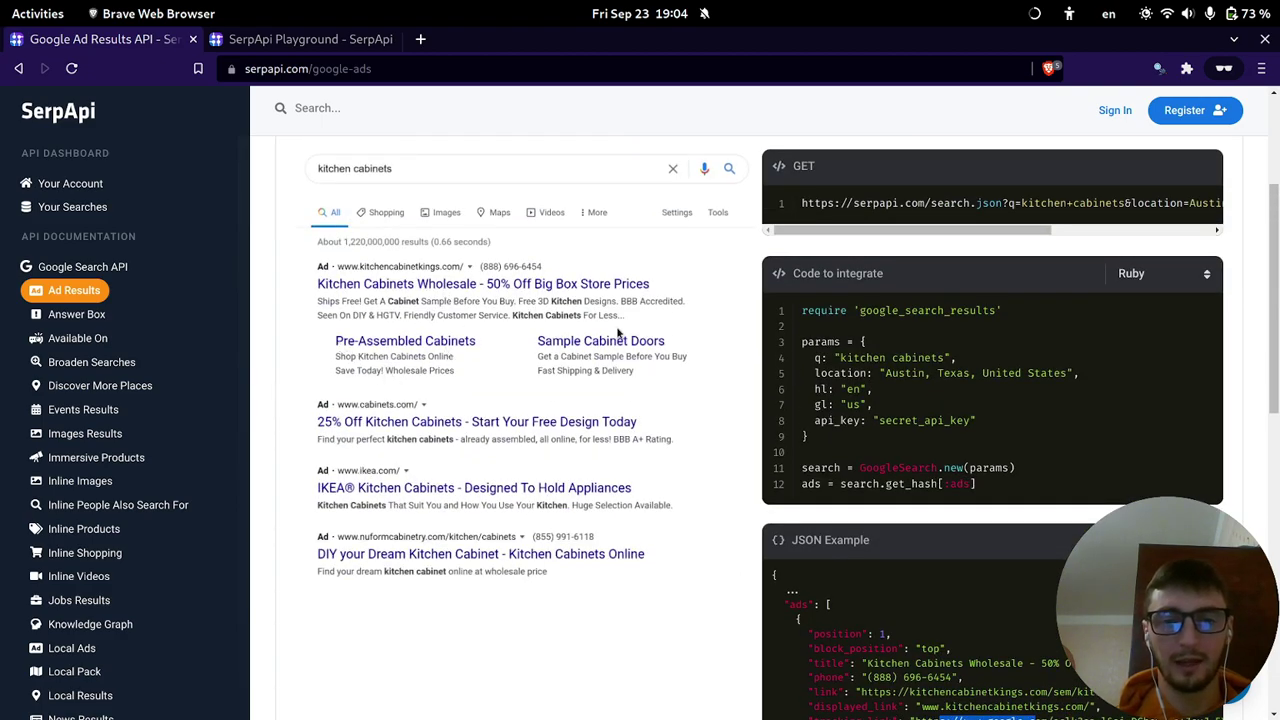
{"action": "scroll", "coordinate": [645, 342], "scroll_direction": "down", "scroll_amount": 7}
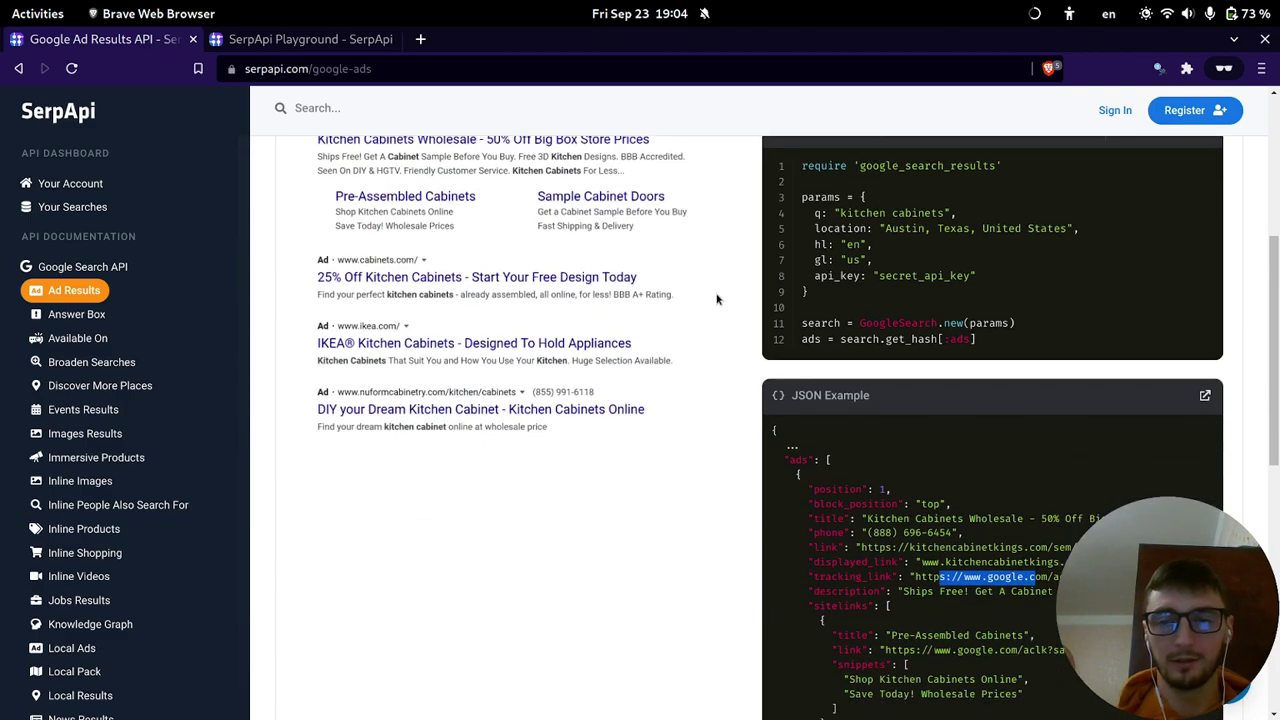
{"action": "scroll", "coordinate": [941, 345], "scroll_direction": "down", "scroll_amount": 8}
{"action": "scroll", "coordinate": [700, 320], "scroll_direction": "up", "scroll_amount": 16}
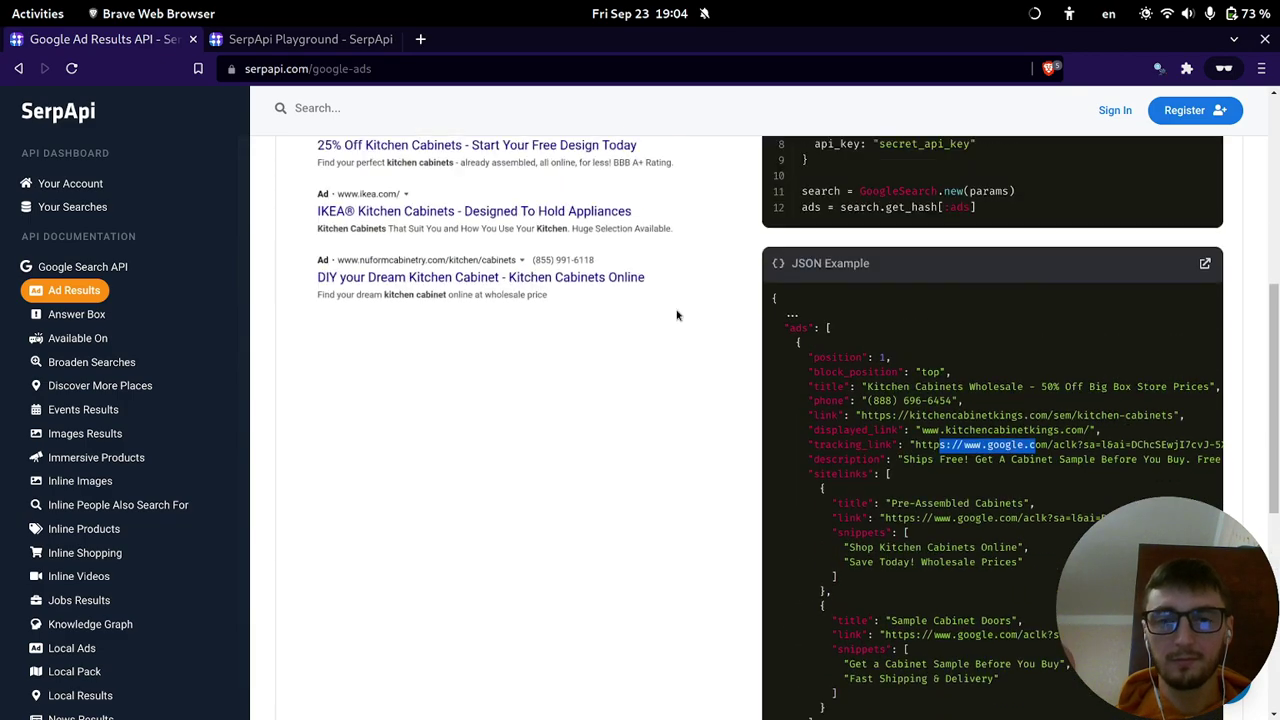
In the Playground, enlarge the results and JSON panes and match each ad description to its JSON.
{"action": "key", "text": "ctrl+Tab"}
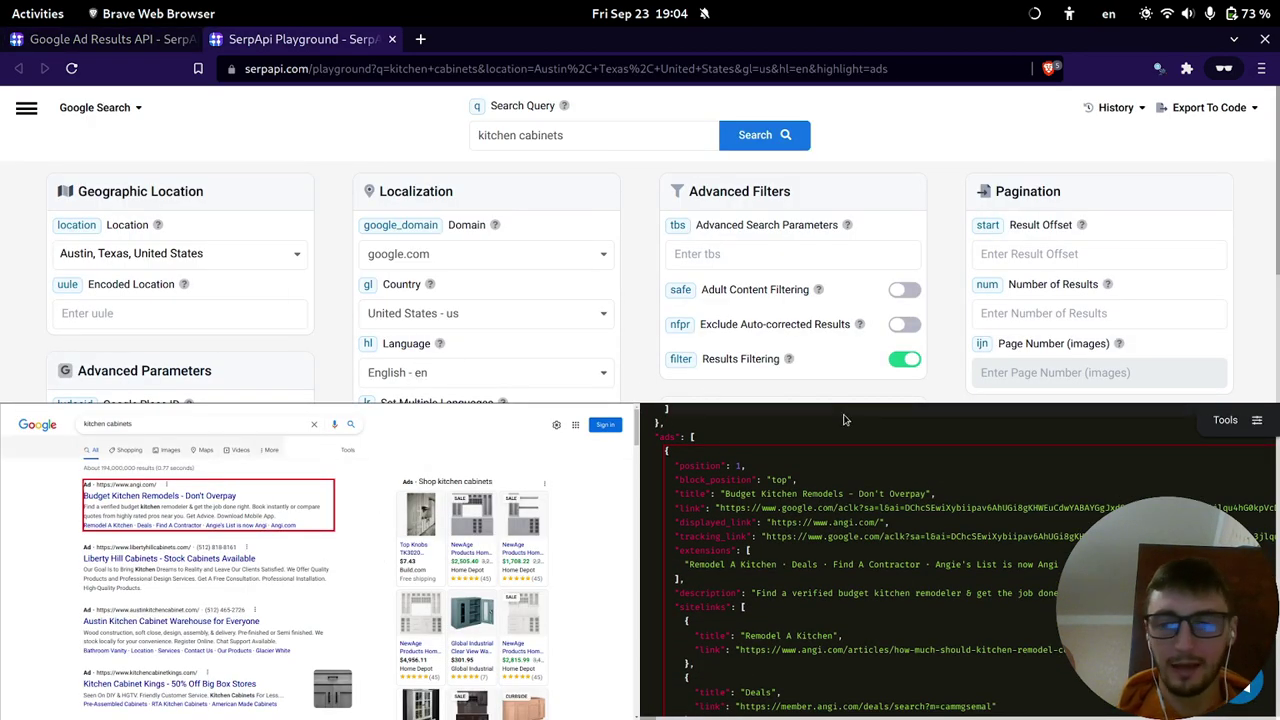
{"action": "left_click", "coordinate": [1257, 420]}
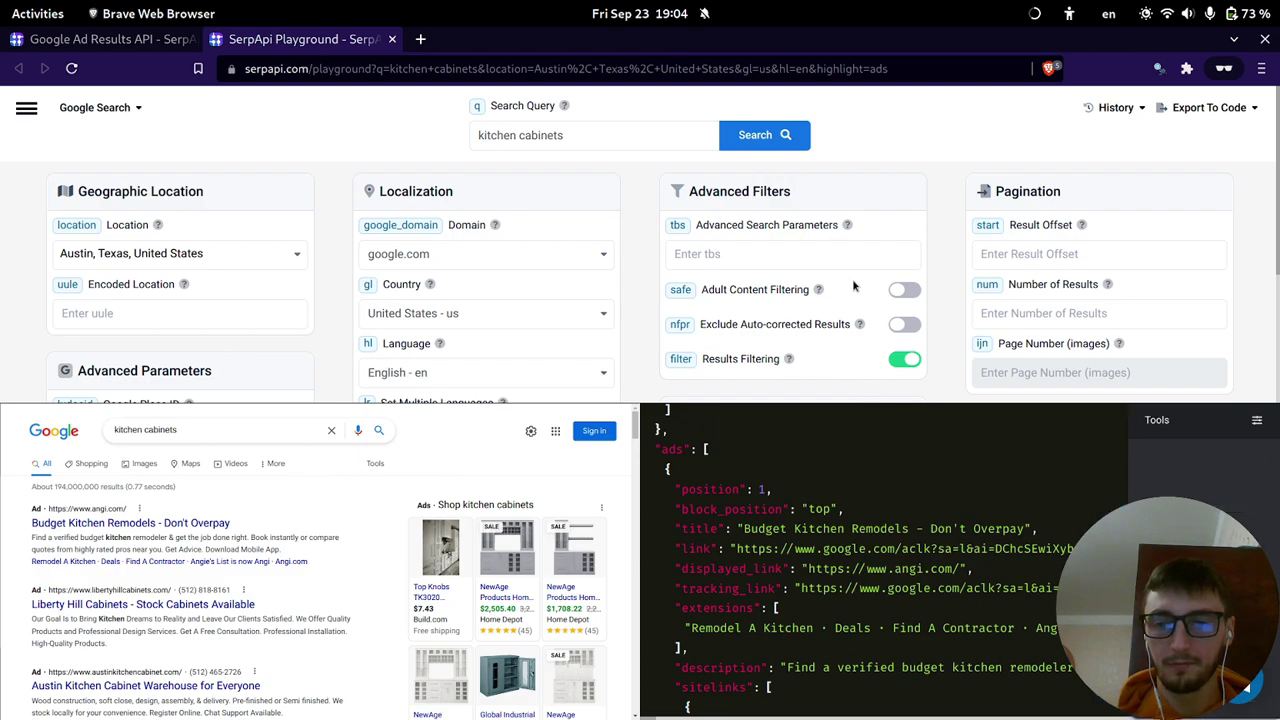
{"action": "left_click_drag", "start_coordinate": [872, 404], "coordinate": [852, 151]}
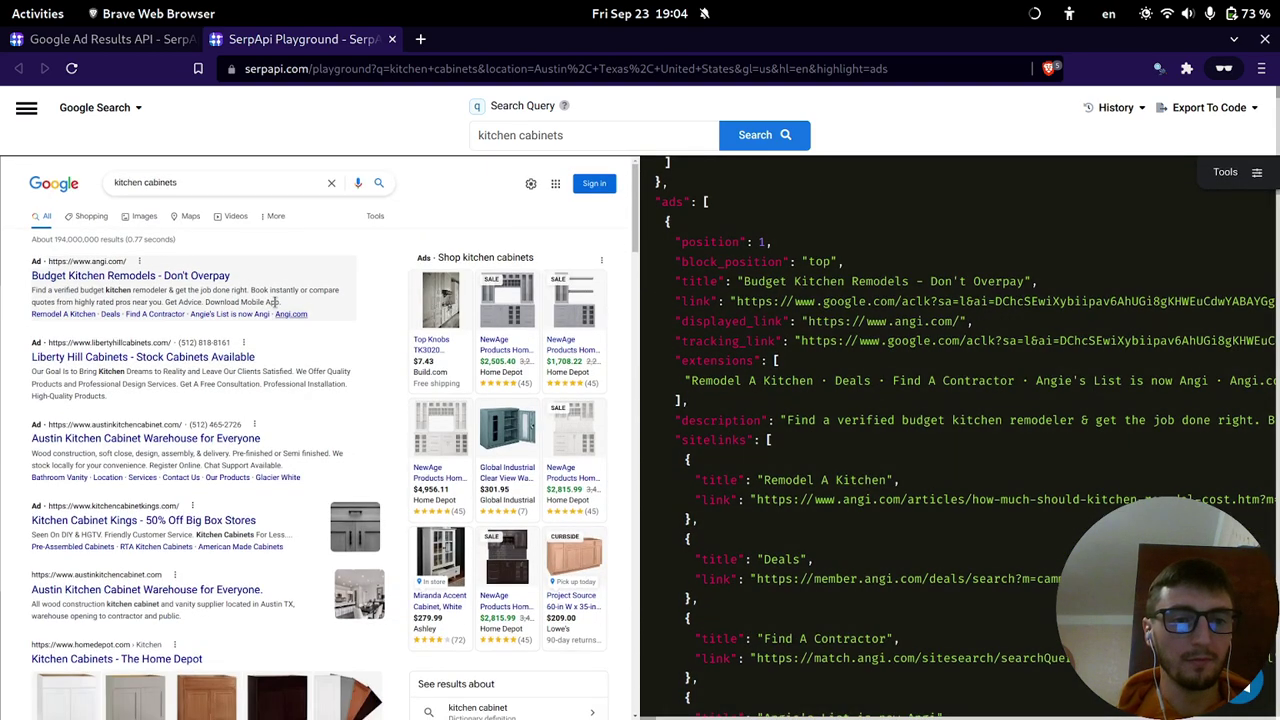
{"action": "mouse_move", "coordinate": [272, 300]}
{"action": "scroll", "coordinate": [809, 413], "scroll_direction": "up", "scroll_amount": 5}
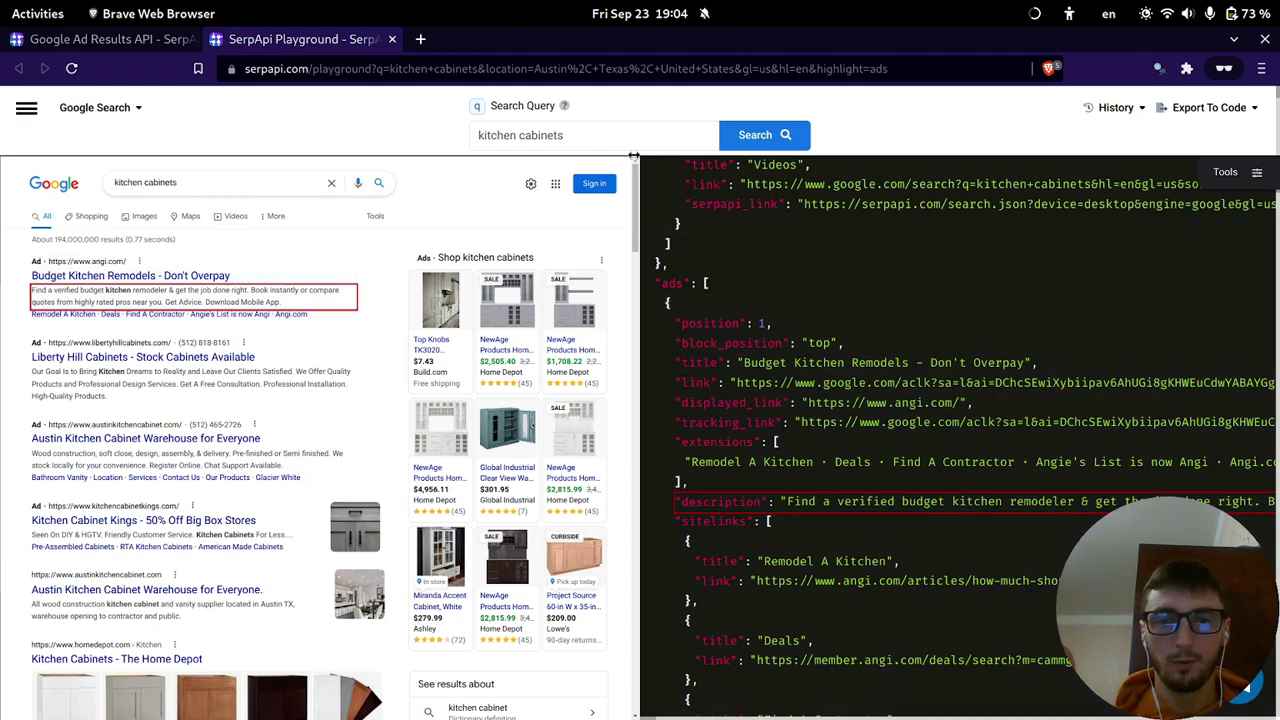
{"action": "mouse_move", "coordinate": [163, 364]}
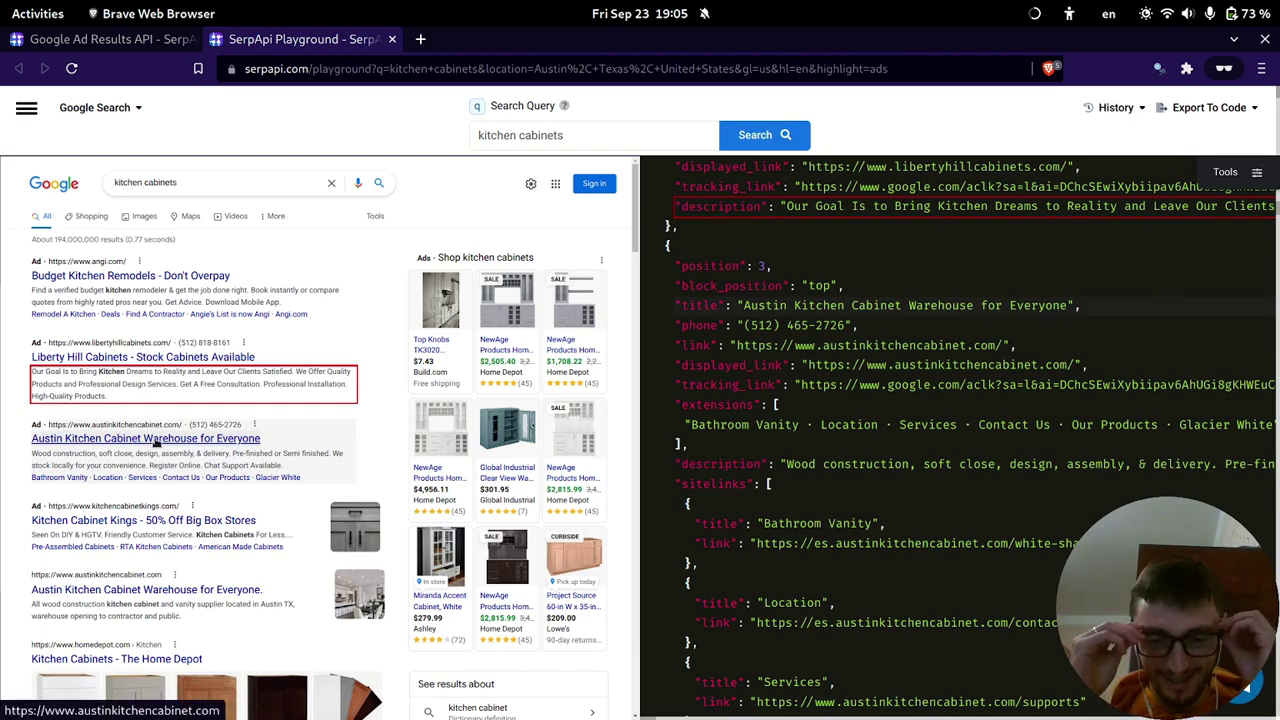
Go from the Ad Results docs to the Answer Box page, then switch to the OBS window.
{"action": "key", "text": "ctrl+Tab"}
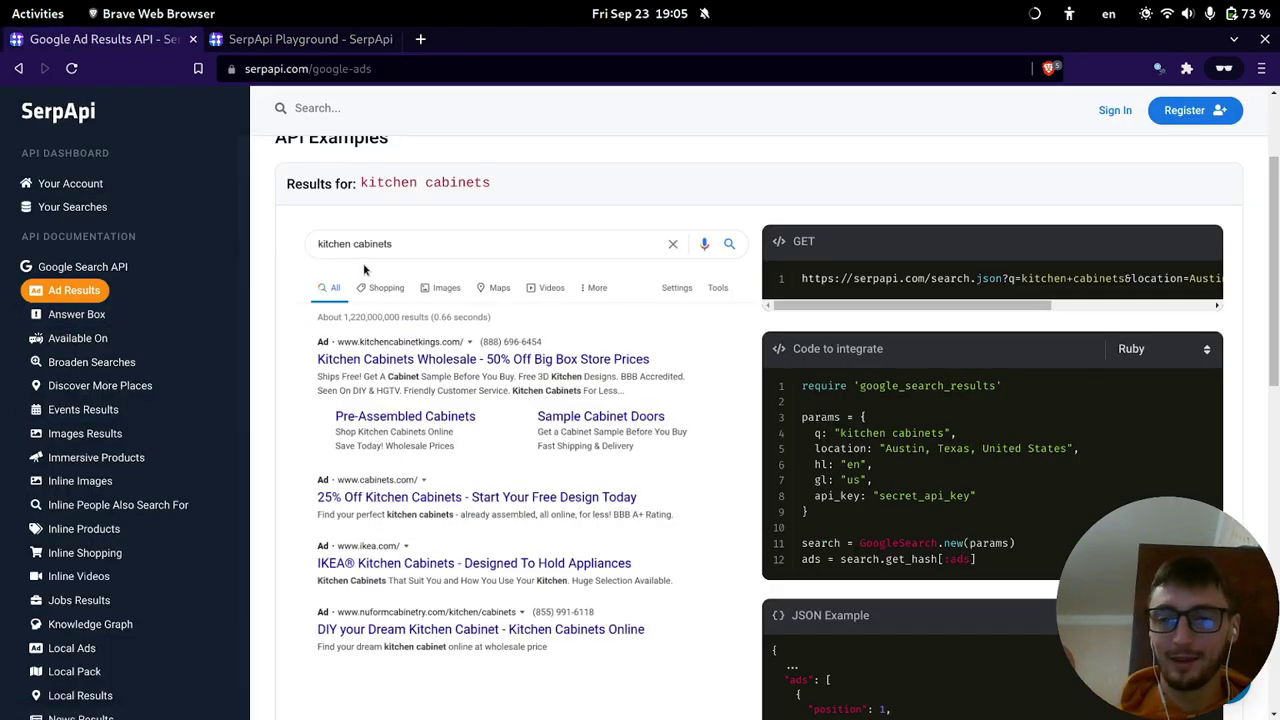
{"action": "left_click", "coordinate": [76, 314]}
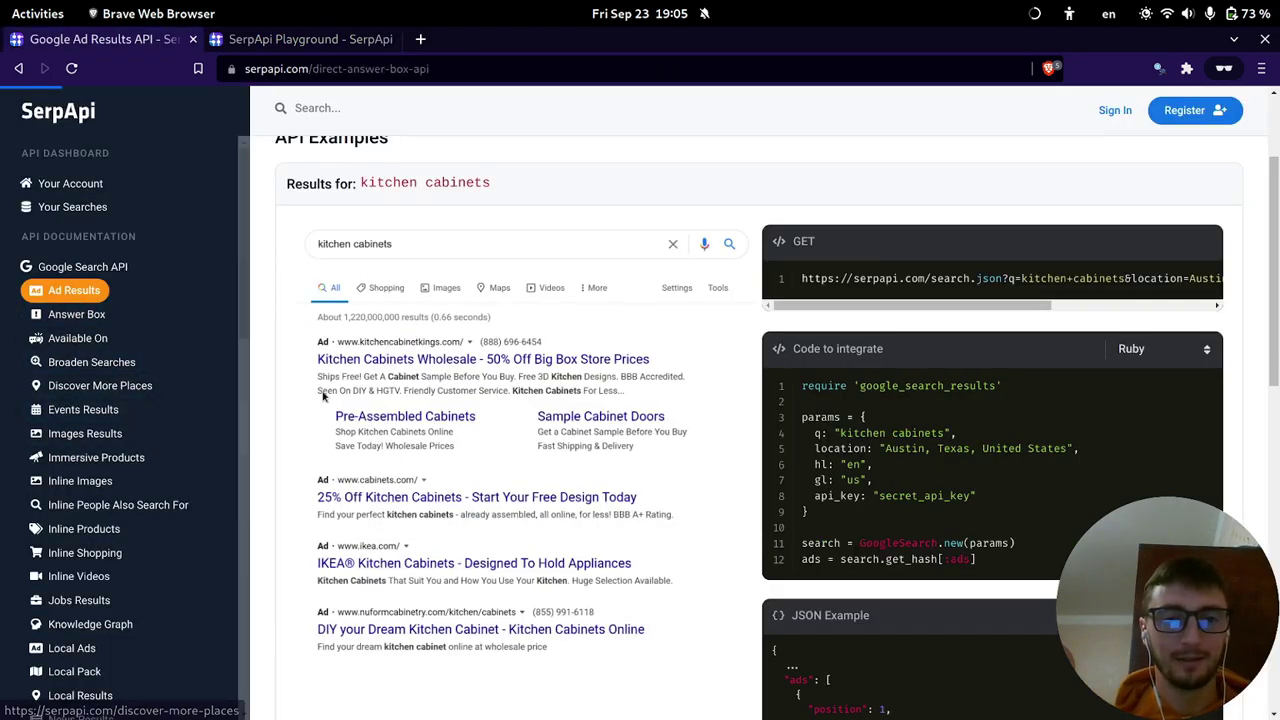
{"action": "key", "text": "alt+Tab"}
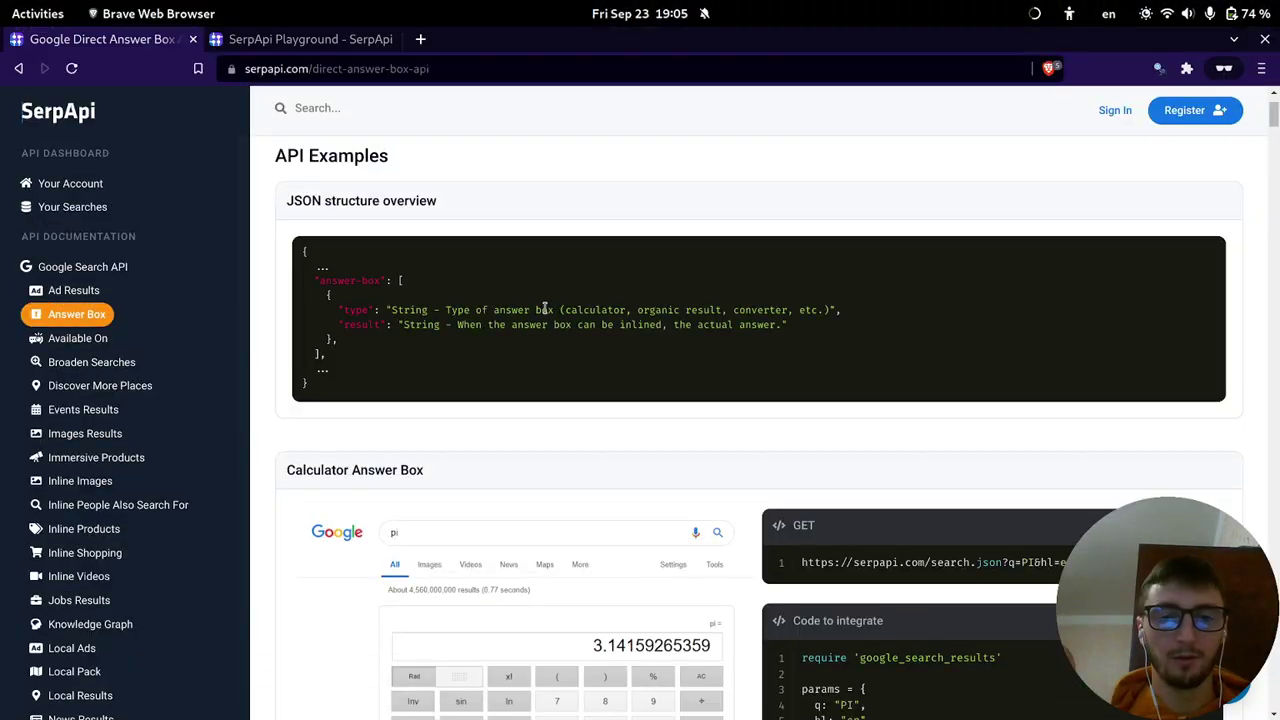
Review the Calculator Answer Box example, highlighting its answer_box type and result lines.
{"action": "scroll", "coordinate": [511, 334], "scroll_direction": "up", "scroll_amount": 1}
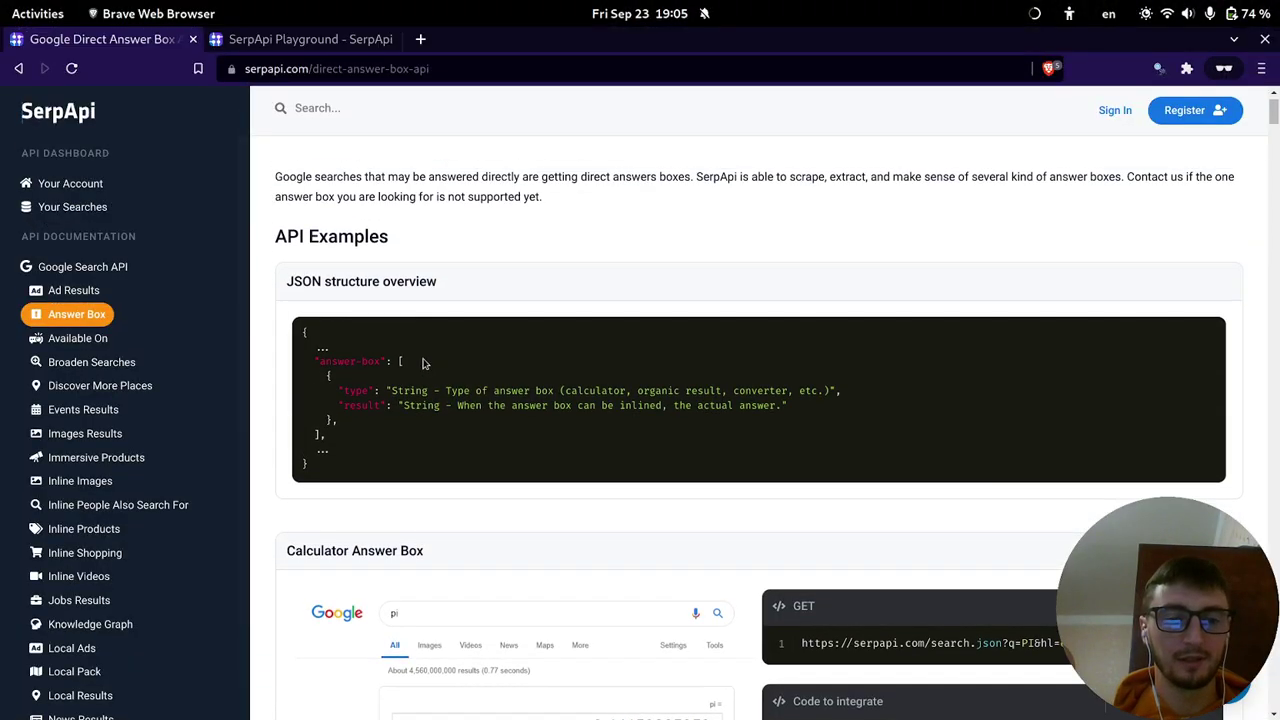
{"action": "scroll", "coordinate": [347, 330], "scroll_direction": "down", "scroll_amount": 3}
{"action": "left_click_drag", "start_coordinate": [332, 325], "coordinate": [462, 332]}
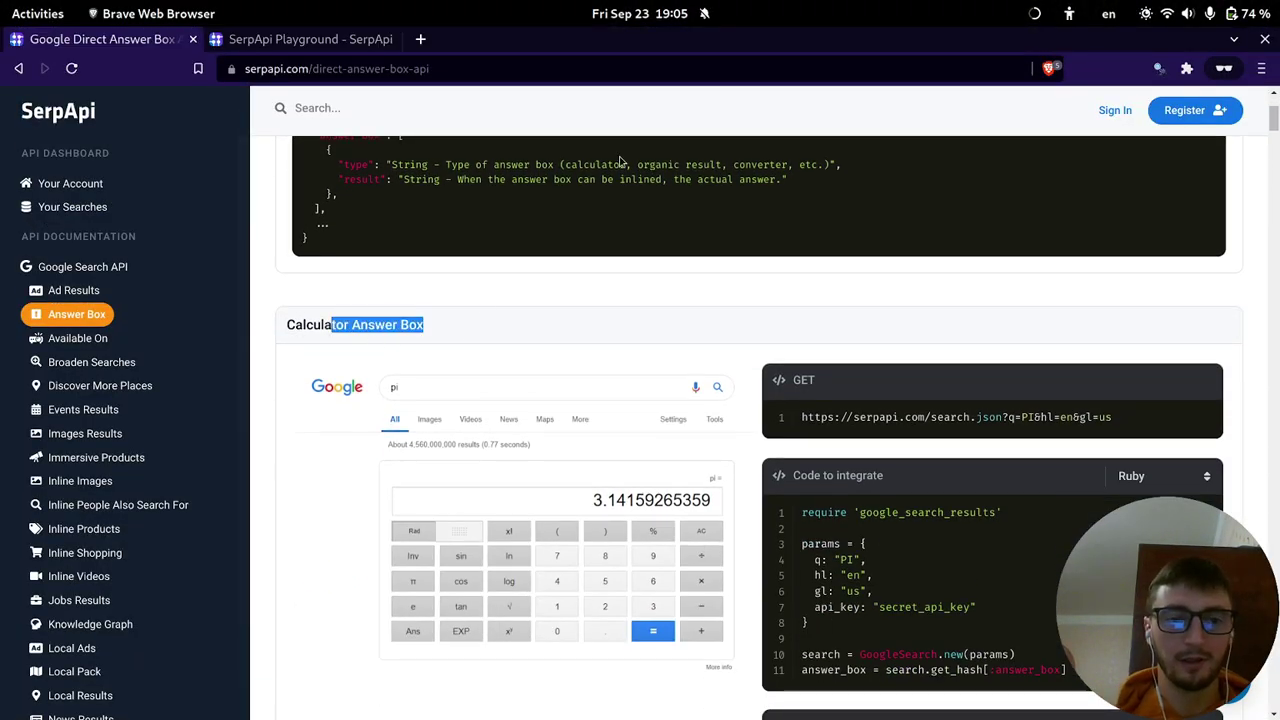
{"action": "scroll", "coordinate": [455, 340], "scroll_direction": "down", "scroll_amount": 3}
{"action": "scroll", "coordinate": [423, 380], "scroll_direction": "up", "scroll_amount": 2}
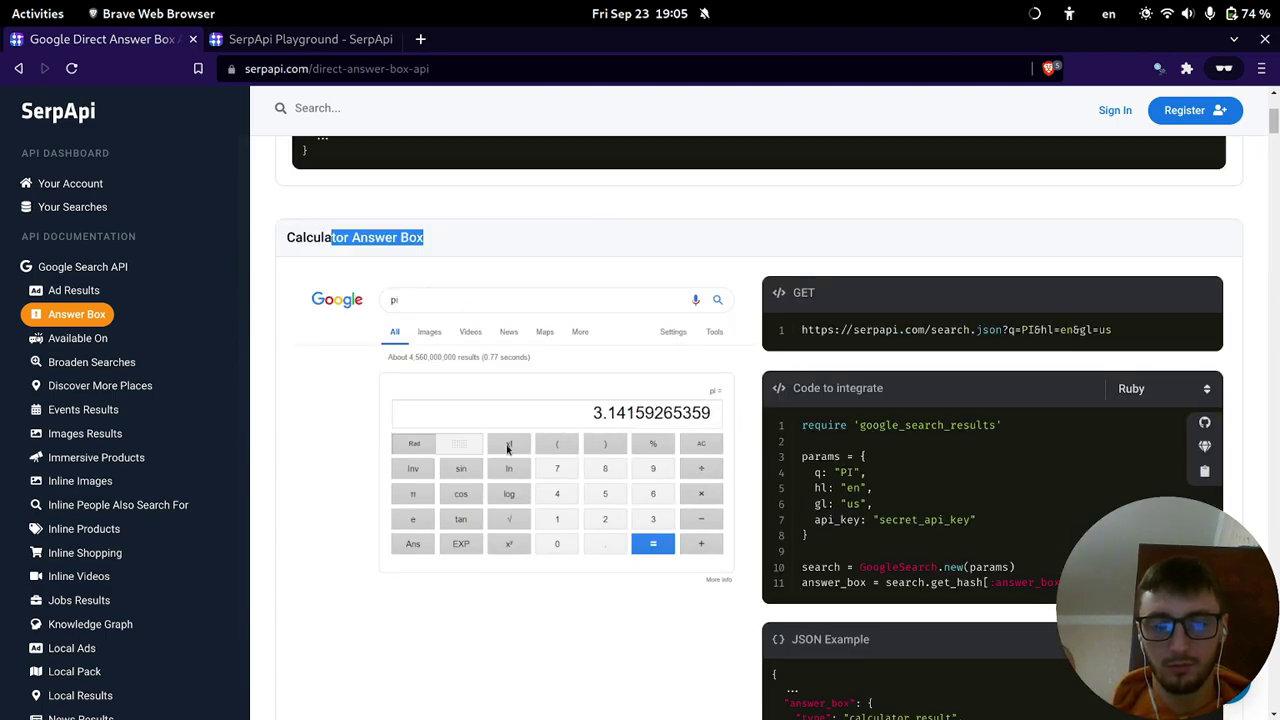
{"action": "left_click", "coordinate": [527, 240]}
{"action": "scroll", "coordinate": [600, 300], "scroll_direction": "down", "scroll_amount": 3}
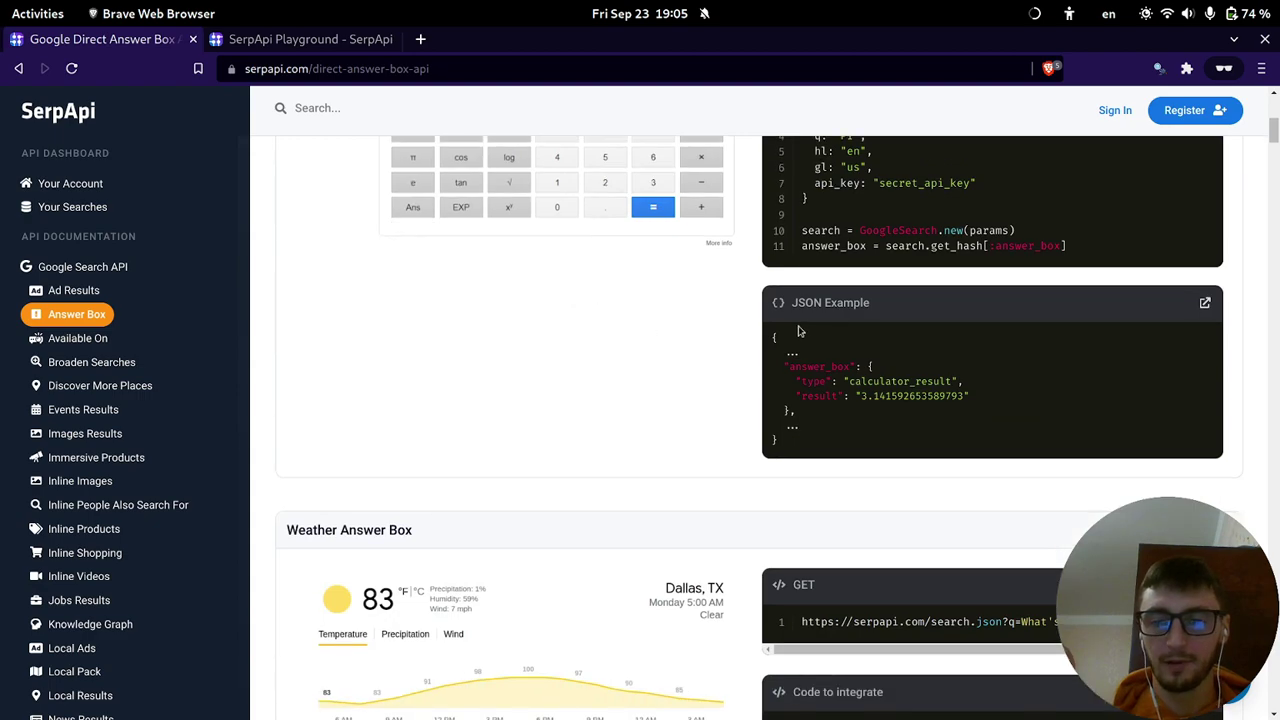
{"action": "scroll", "coordinate": [806, 400], "scroll_direction": "up", "scroll_amount": 2}
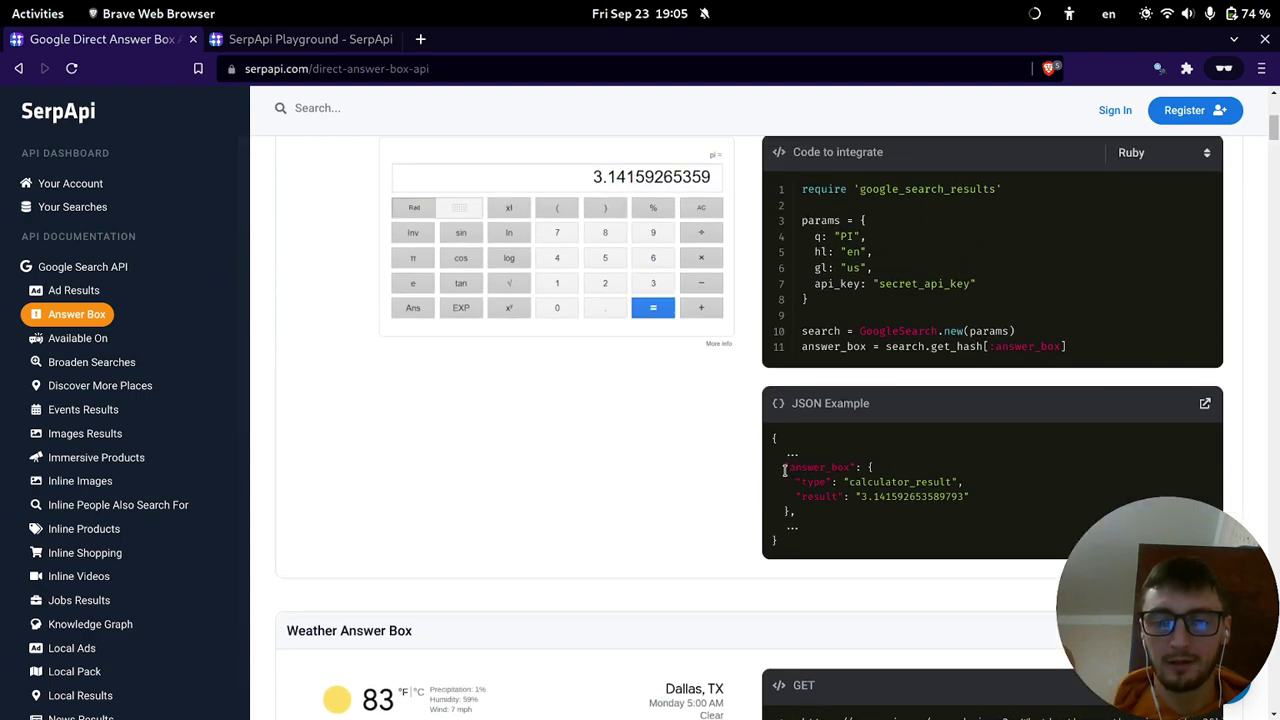
{"action": "left_click_drag", "start_coordinate": [785, 470], "coordinate": [873, 500]}
{"action": "left_click", "coordinate": [872, 498]}
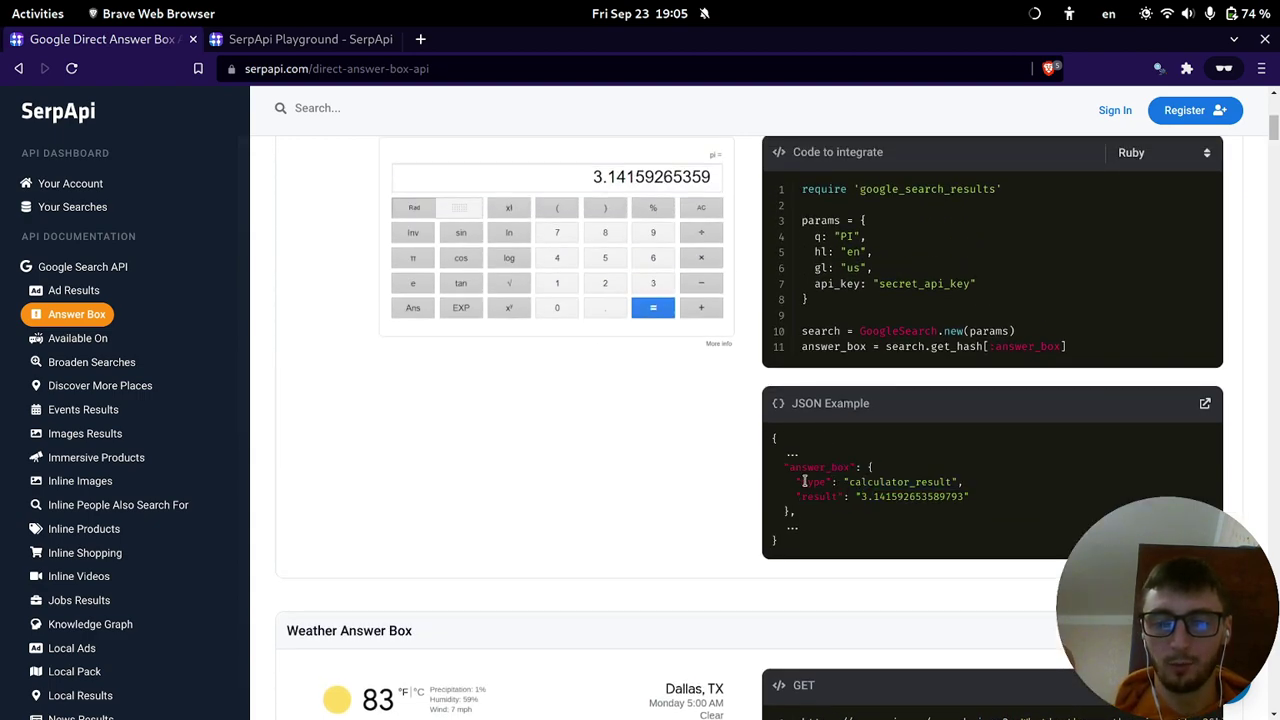
{"action": "left_click_drag", "start_coordinate": [803, 482], "coordinate": [960, 500]}
{"action": "mouse_move", "coordinate": [862, 496]}
{"action": "left_mouse_down"}
{"action": "mouse_move", "coordinate": [933, 493]}
{"action": "mouse_move", "coordinate": [862, 482]}
{"action": "left_mouse_up"}
Scroll past the Weather Answer Box example down to the Finance Answer Box.
{"action": "scroll", "coordinate": [630, 300], "scroll_direction": "down", "scroll_amount": 4}
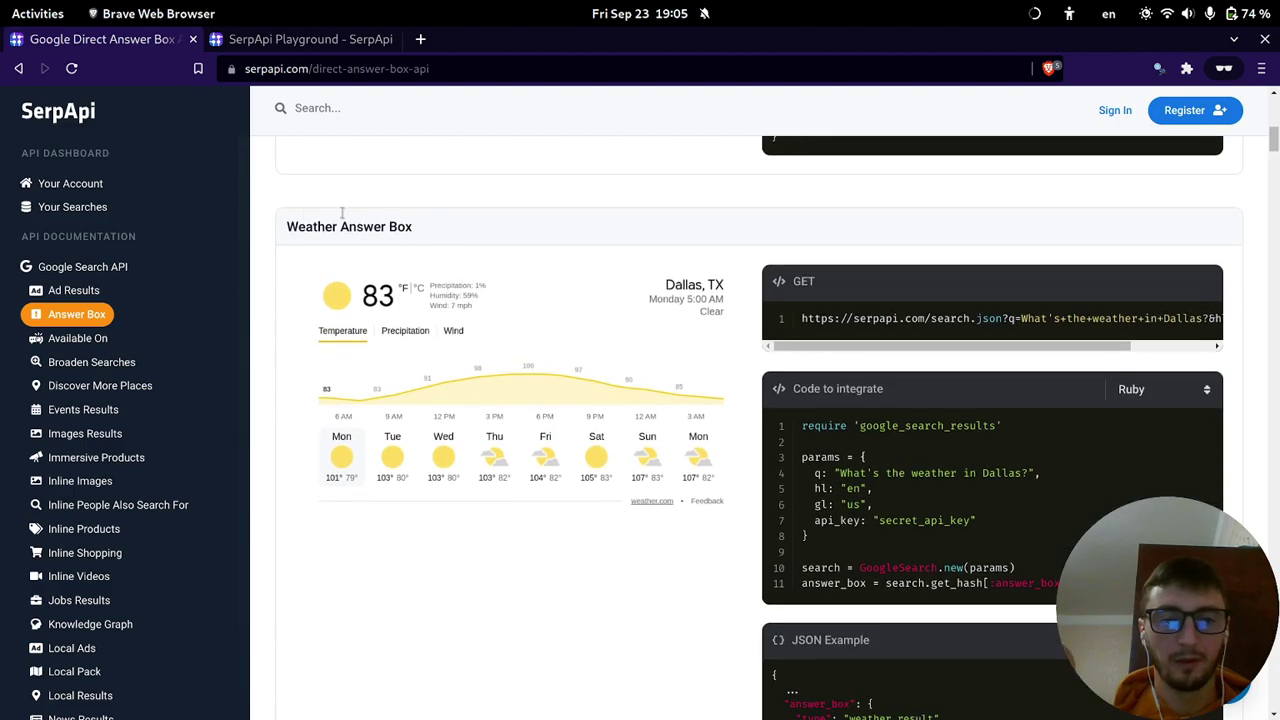
{"action": "left_click_drag", "start_coordinate": [340, 226], "coordinate": [552, 285]}
{"action": "left_click", "coordinate": [500, 309]}
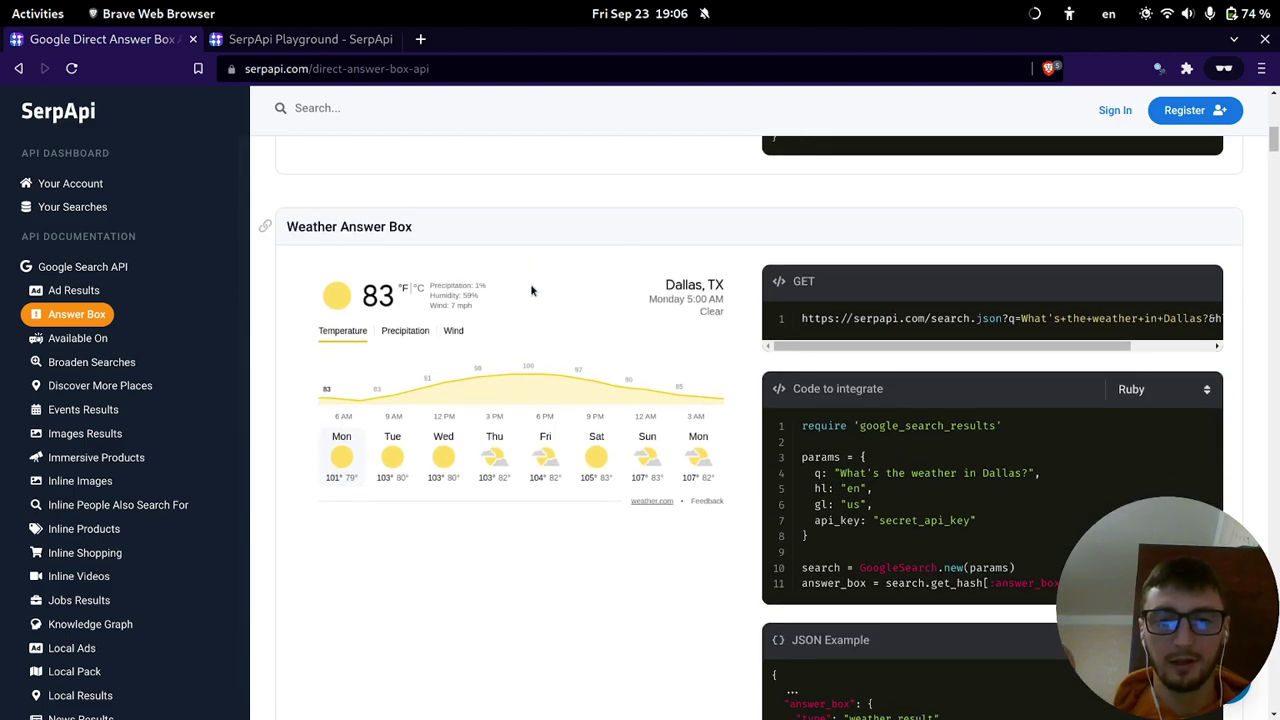
{"action": "scroll", "coordinate": [840, 395], "scroll_direction": "down", "scroll_amount": 3}
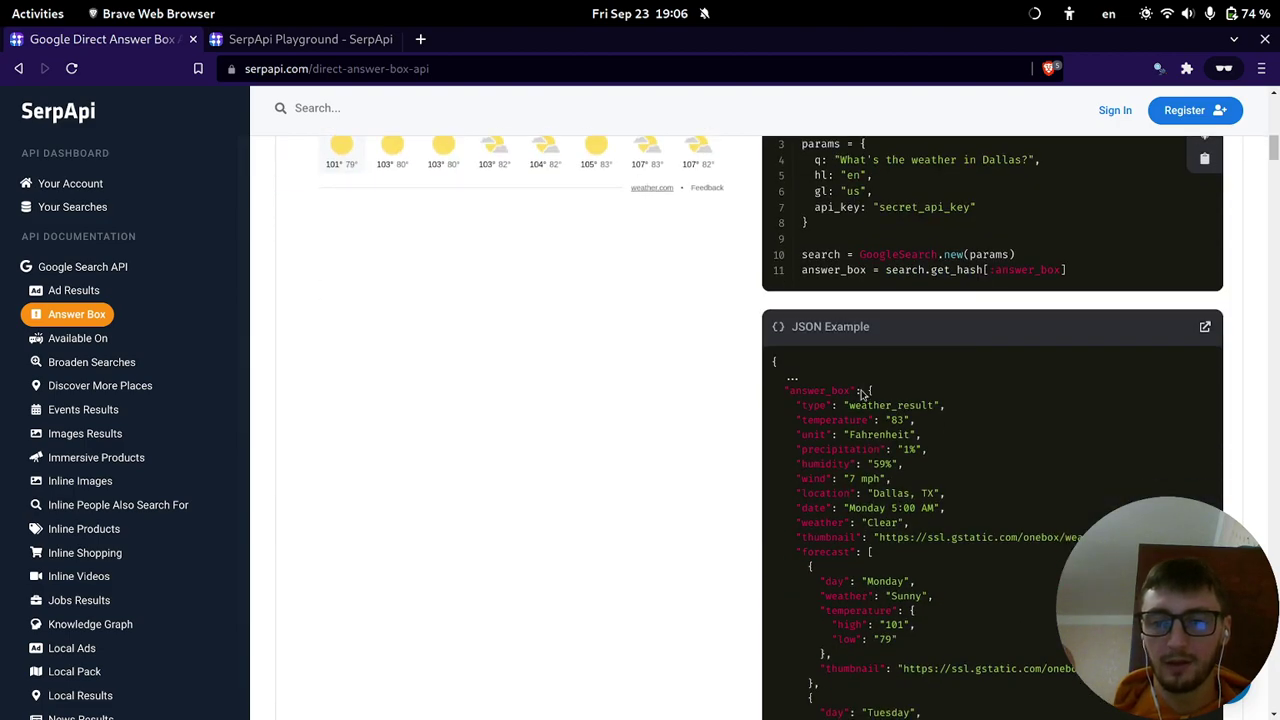
{"action": "scroll", "coordinate": [575, 292], "scroll_direction": "up", "scroll_amount": 3}
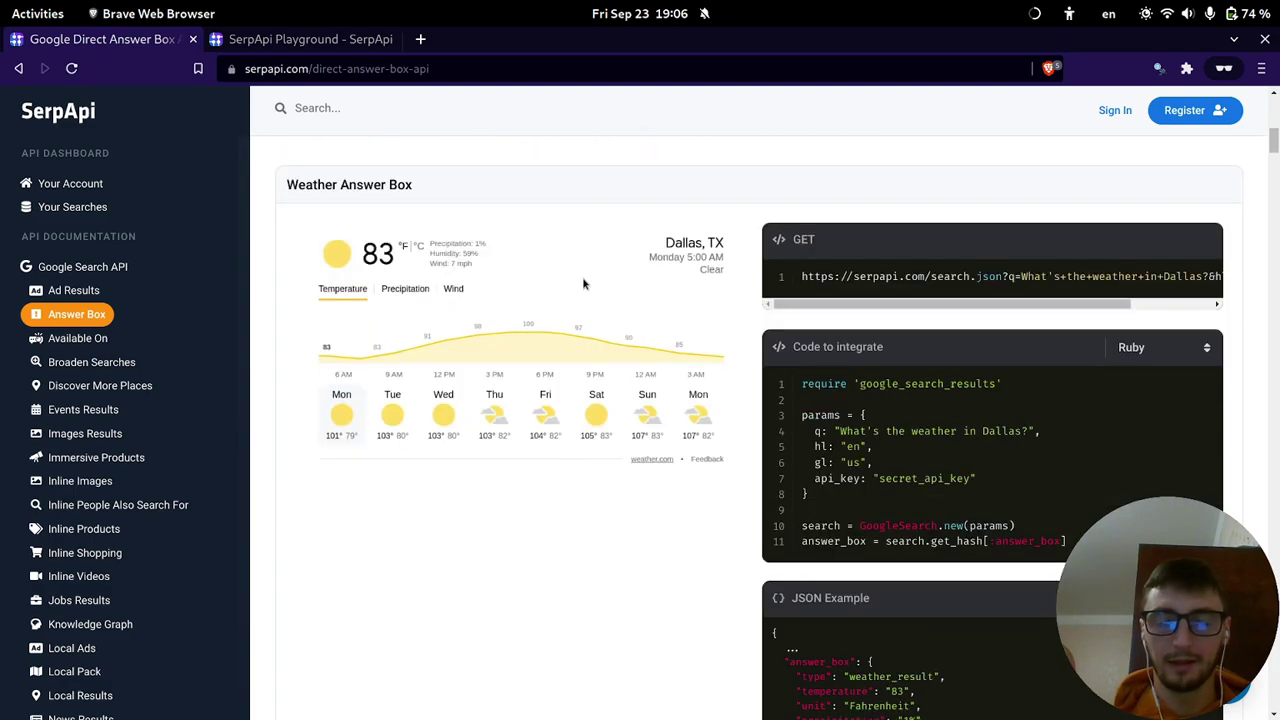
{"action": "scroll", "coordinate": [540, 272], "scroll_direction": "down", "scroll_amount": 15}
{"action": "scroll", "coordinate": [547, 288], "scroll_direction": "down", "scroll_amount": 2}
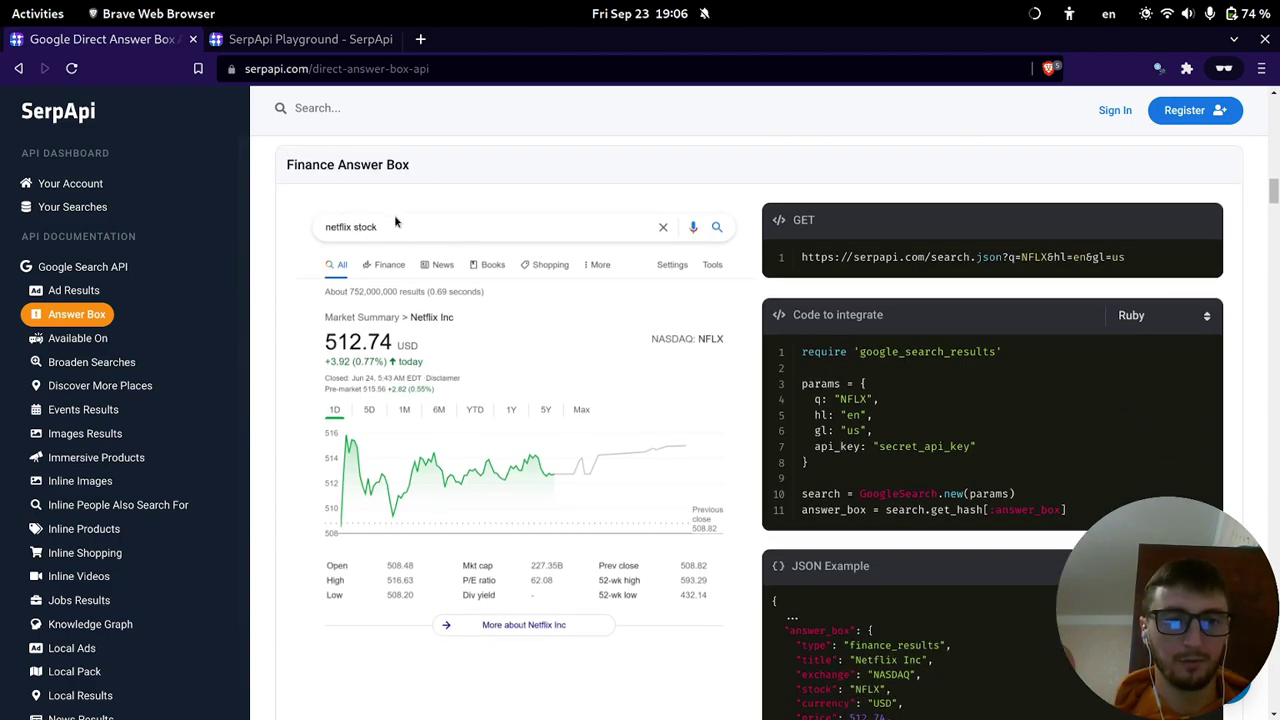
Open the Finance NFLX example in a new Playground tab, closing the old kitchen cabinets tab.
{"action": "left_click", "coordinate": [867, 257]}
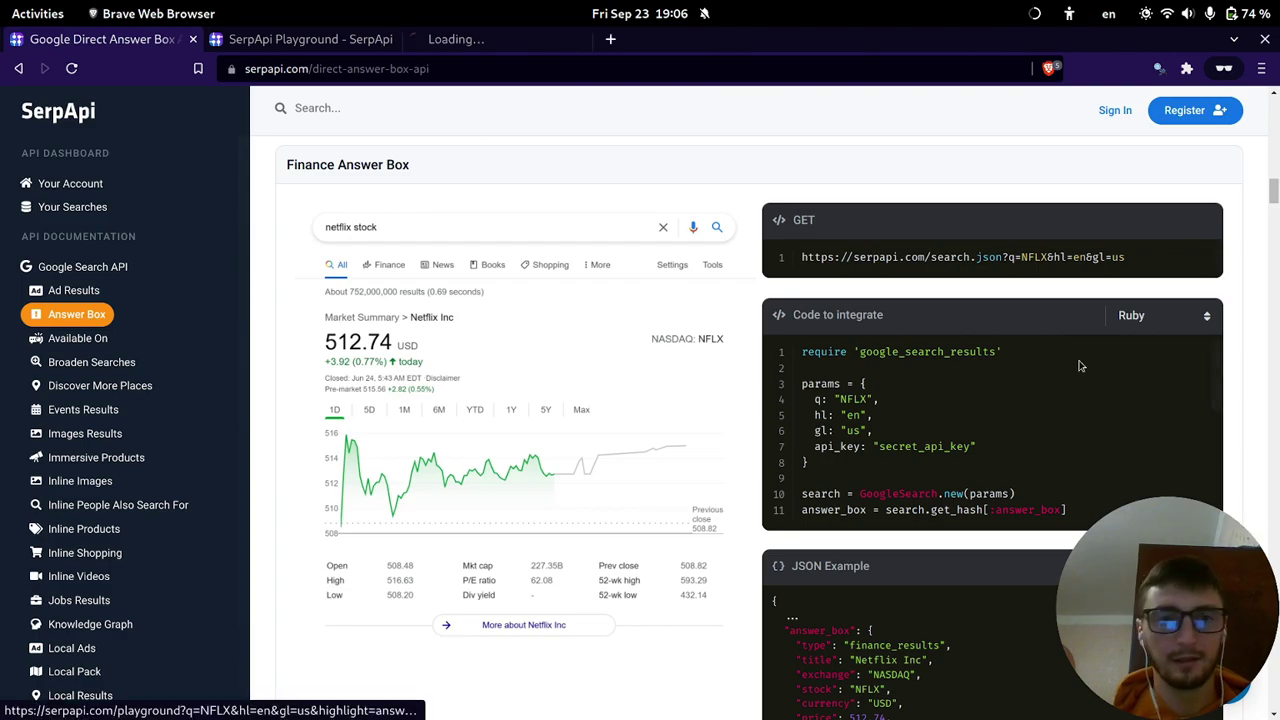
{"action": "left_click", "coordinate": [310, 39]}
{"action": "key", "text": "ctrl+w"}
{"action": "key", "text": "ctrl+Page_Up"}
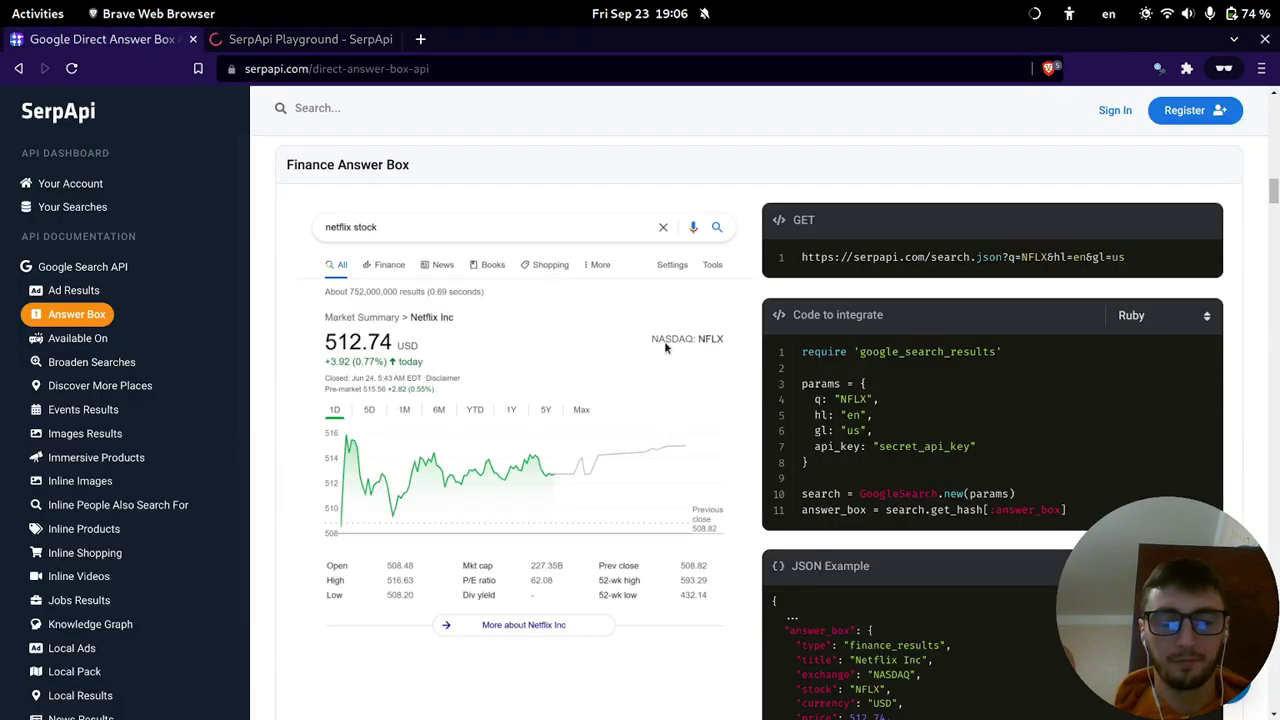
{"action": "scroll", "coordinate": [665, 330], "scroll_direction": "down", "scroll_amount": 3}
{"action": "scroll", "coordinate": [665, 310], "scroll_direction": "up", "scroll_amount": 3}
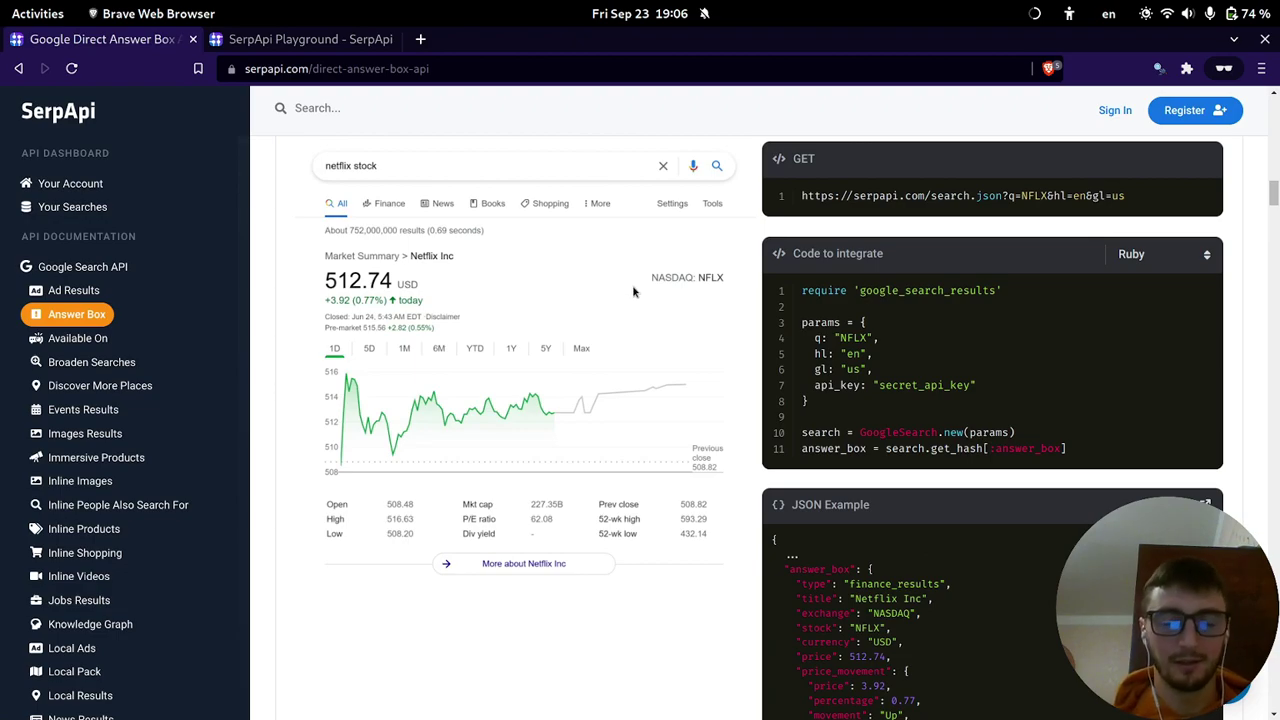
{"action": "key", "text": "ctrl+Page_Down"}
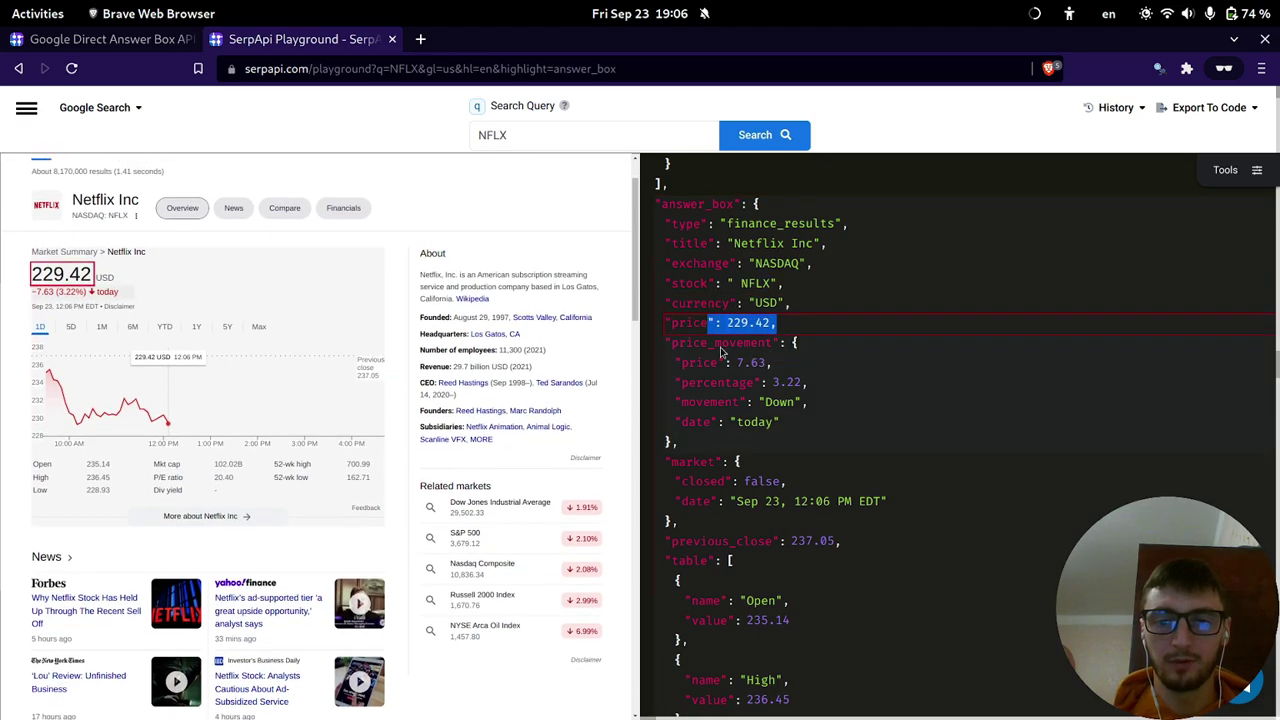
Highlight the live NFLX price_movement block and scroll through the answer_box JSON.
{"action": "left_click_drag", "start_coordinate": [700, 343], "coordinate": [740, 424]}
{"action": "scroll", "coordinate": [735, 441], "scroll_direction": "down", "scroll_amount": 2}
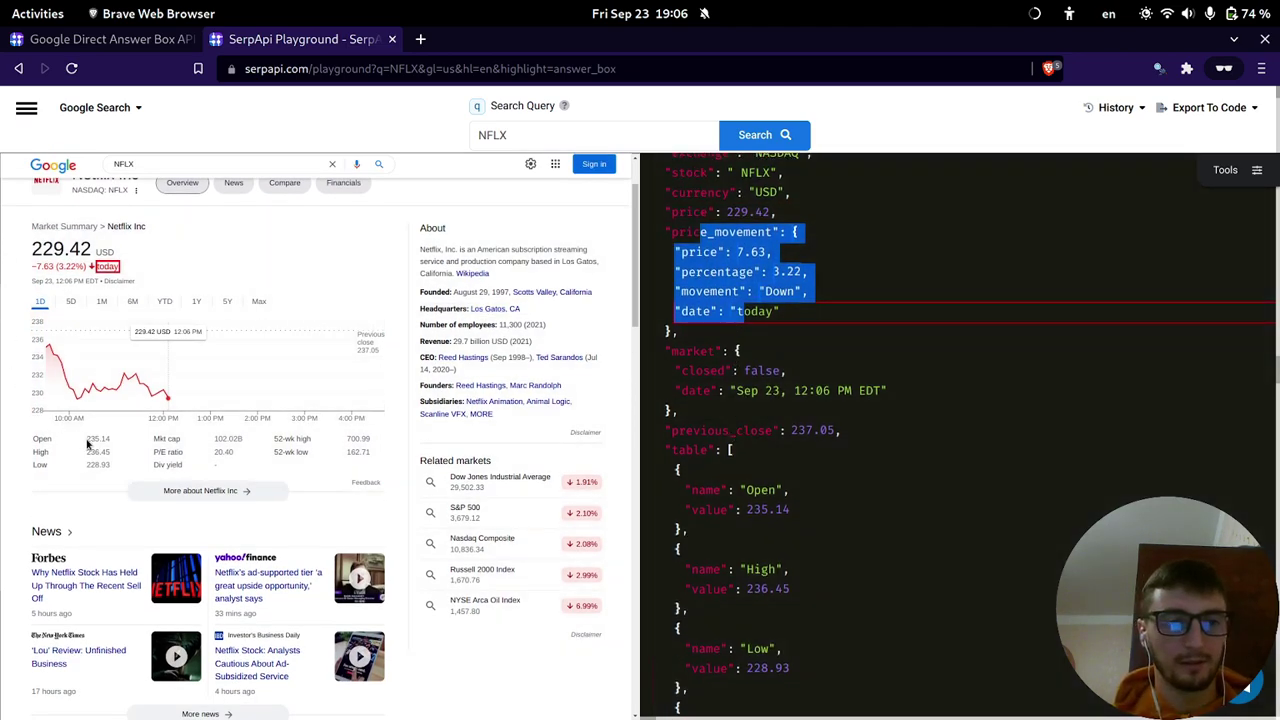
{"action": "scroll", "coordinate": [200, 450], "scroll_direction": "down", "scroll_amount": 1}
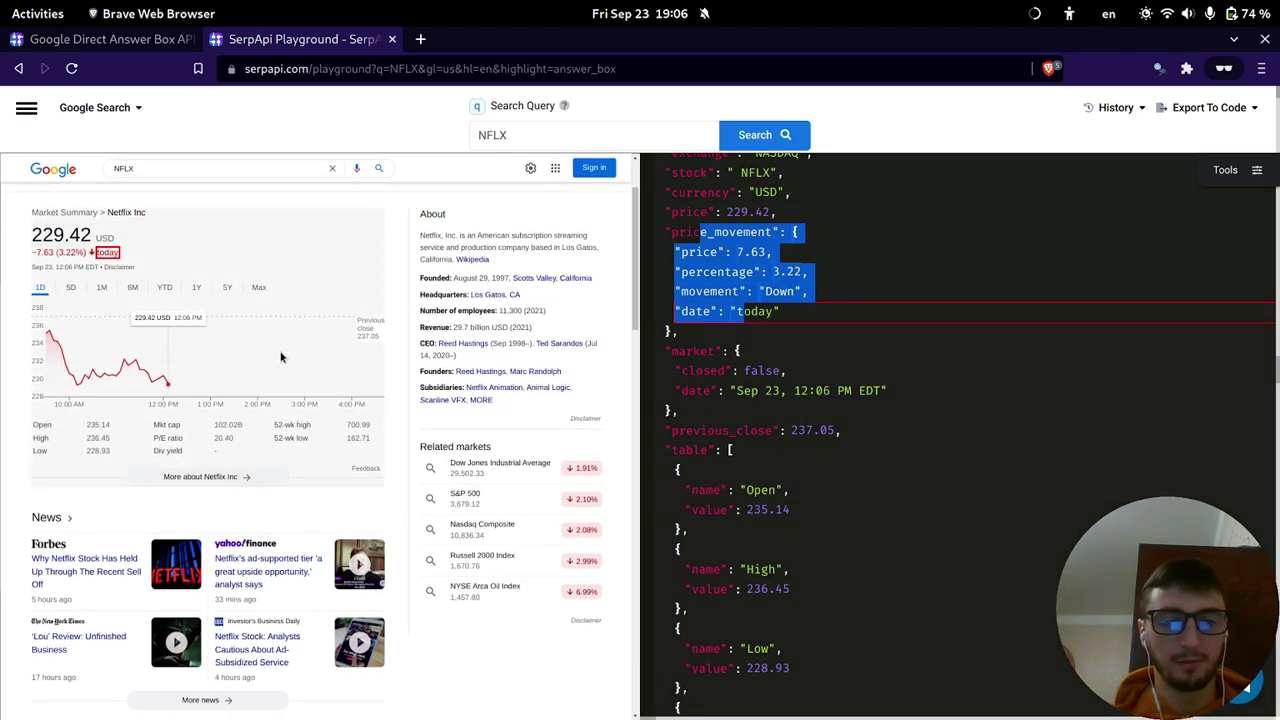
{"action": "scroll", "coordinate": [921, 428], "scroll_direction": "down", "scroll_amount": 4}
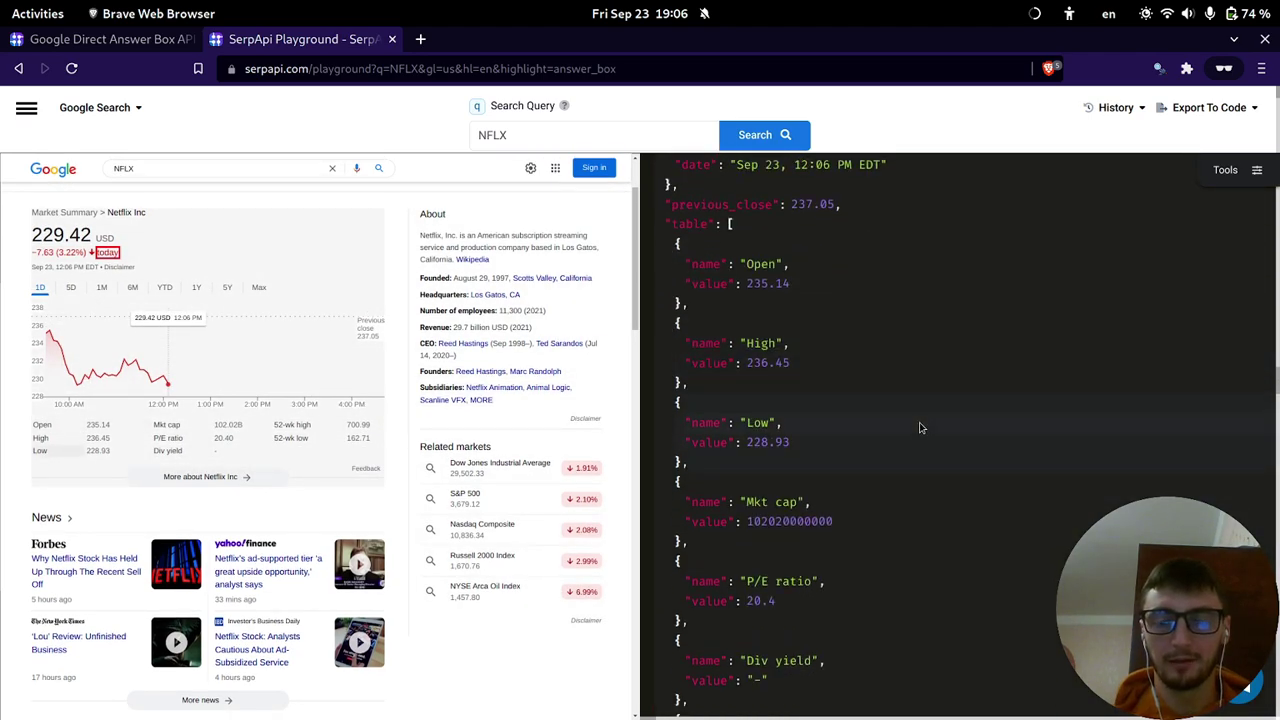
{"action": "scroll", "coordinate": [921, 428], "scroll_direction": "up", "scroll_amount": 10}
{"action": "scroll", "coordinate": [845, 440], "scroll_direction": "down", "scroll_amount": 3}
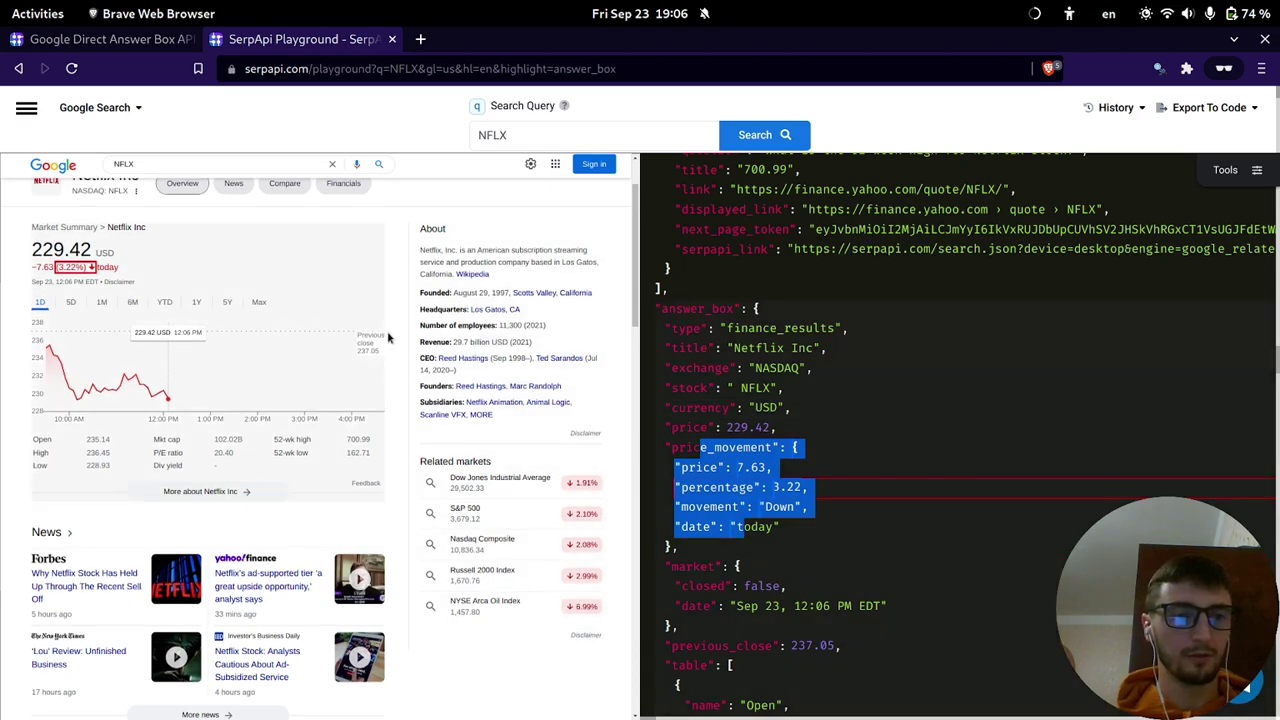
{"action": "scroll", "coordinate": [389, 337], "scroll_direction": "up", "scroll_amount": 1}
Compare against the documented Finance example, then continue in the docs to the Population Answer Box.
{"action": "key", "text": "ctrl+shift+Tab"}
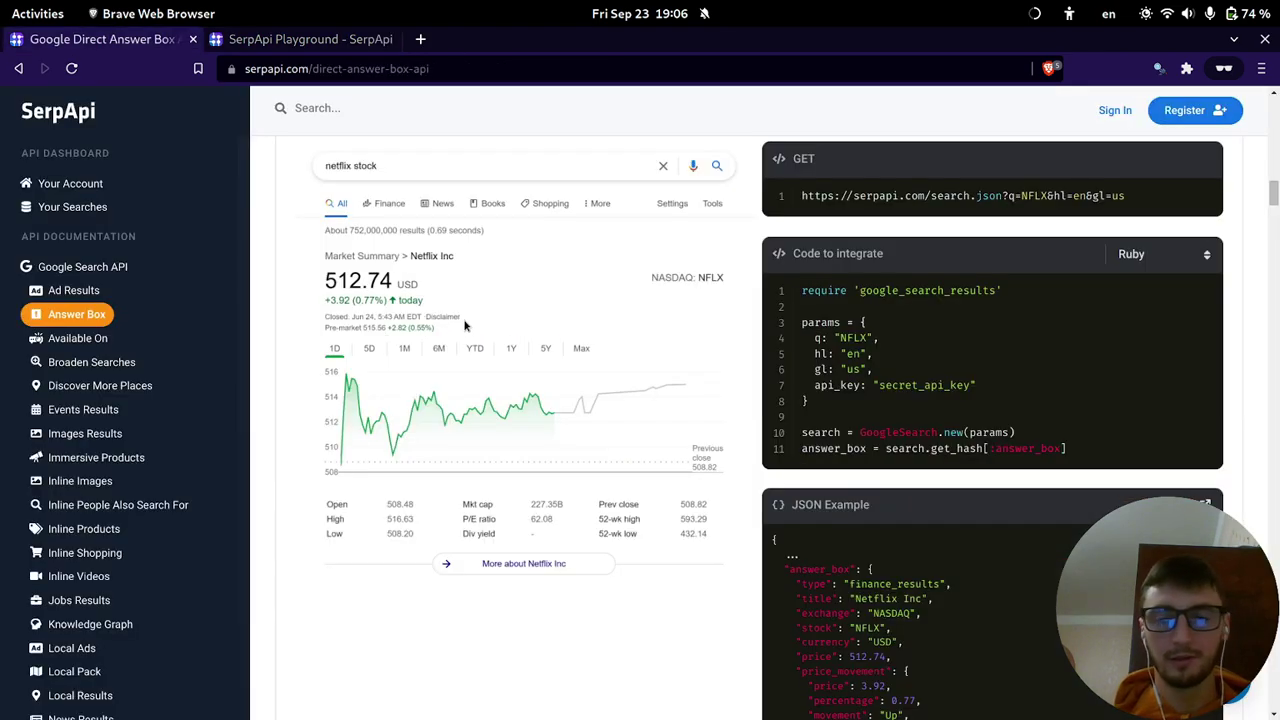
{"action": "key", "text": "ctrl+Tab"}
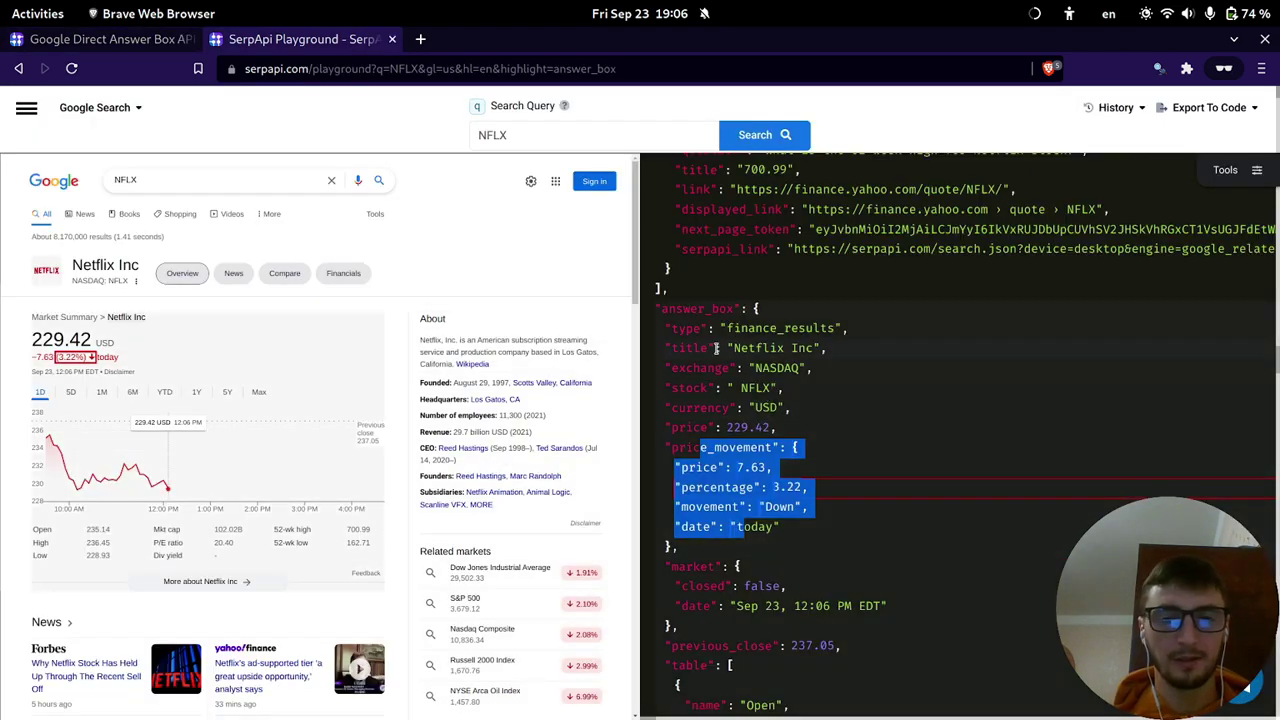
{"action": "key", "text": "ctrl+Page_Up"}
{"action": "scroll", "coordinate": [590, 332], "scroll_direction": "down", "scroll_amount": 8}
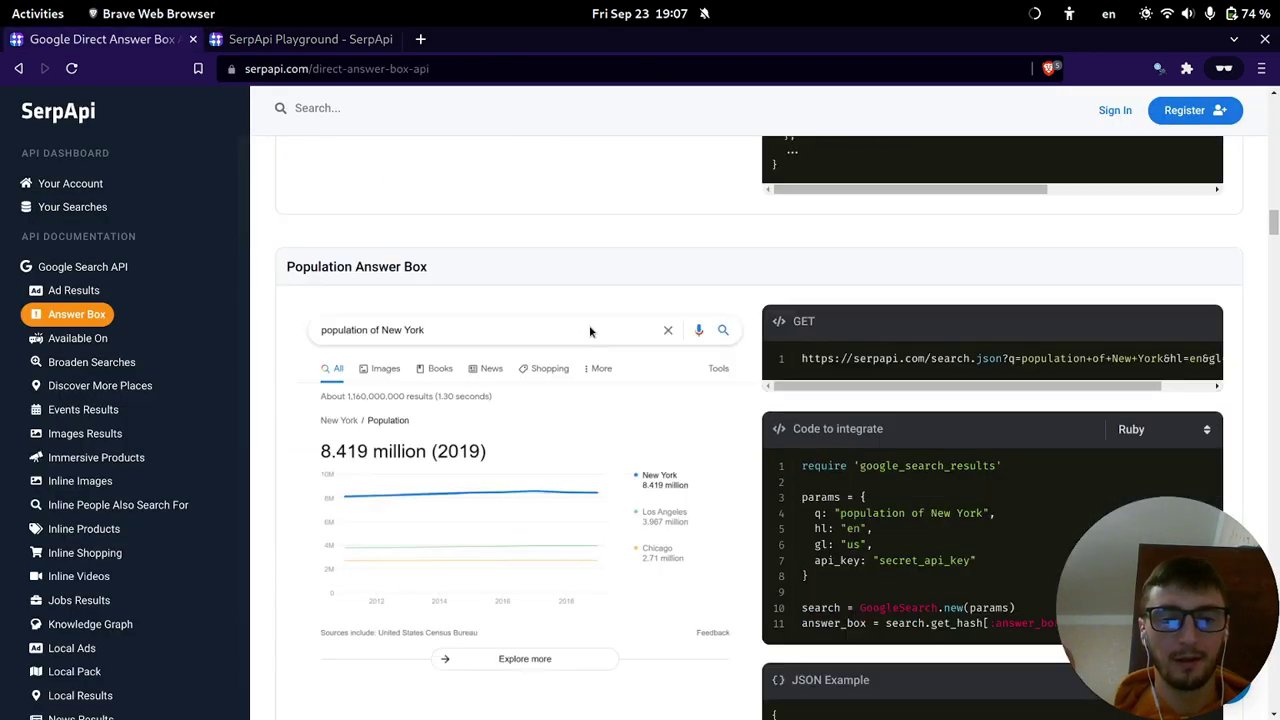
{"action": "scroll", "coordinate": [434, 369], "scroll_direction": "up", "scroll_amount": 2}
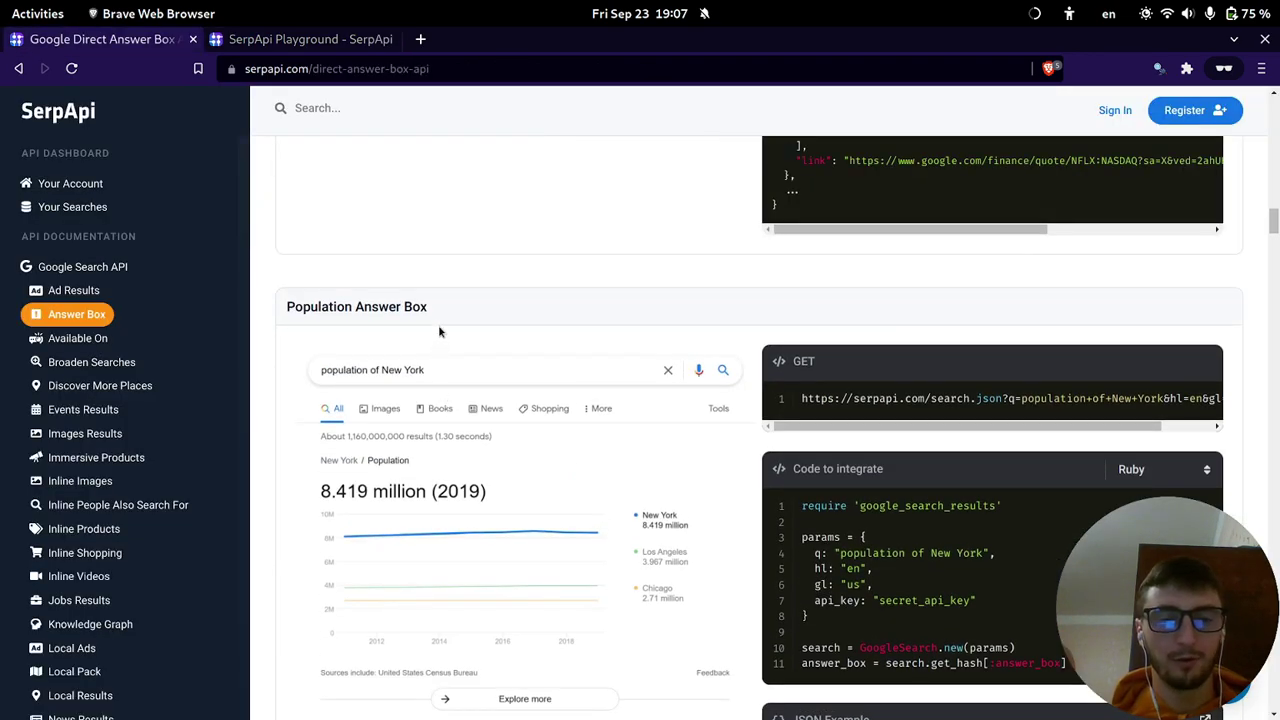
{"action": "scroll", "coordinate": [550, 330], "scroll_direction": "down", "scroll_amount": 3}
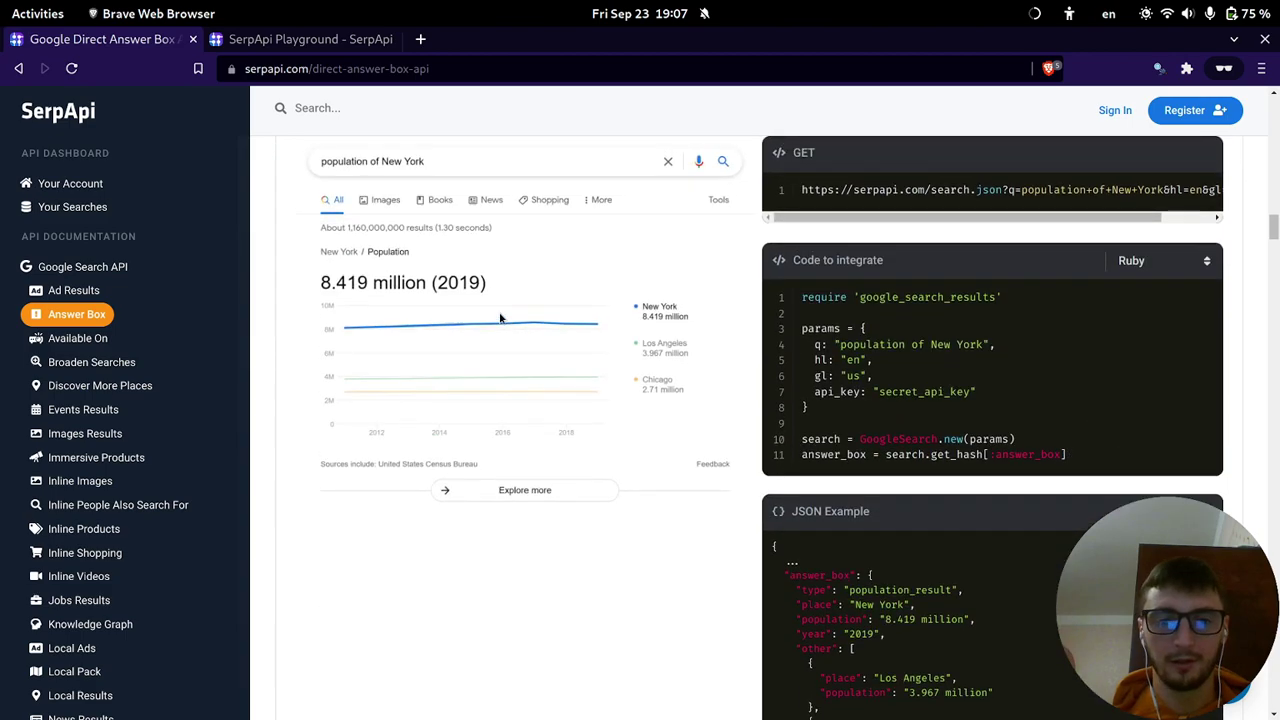
{"action": "scroll", "coordinate": [400, 322], "scroll_direction": "up", "scroll_amount": 1}
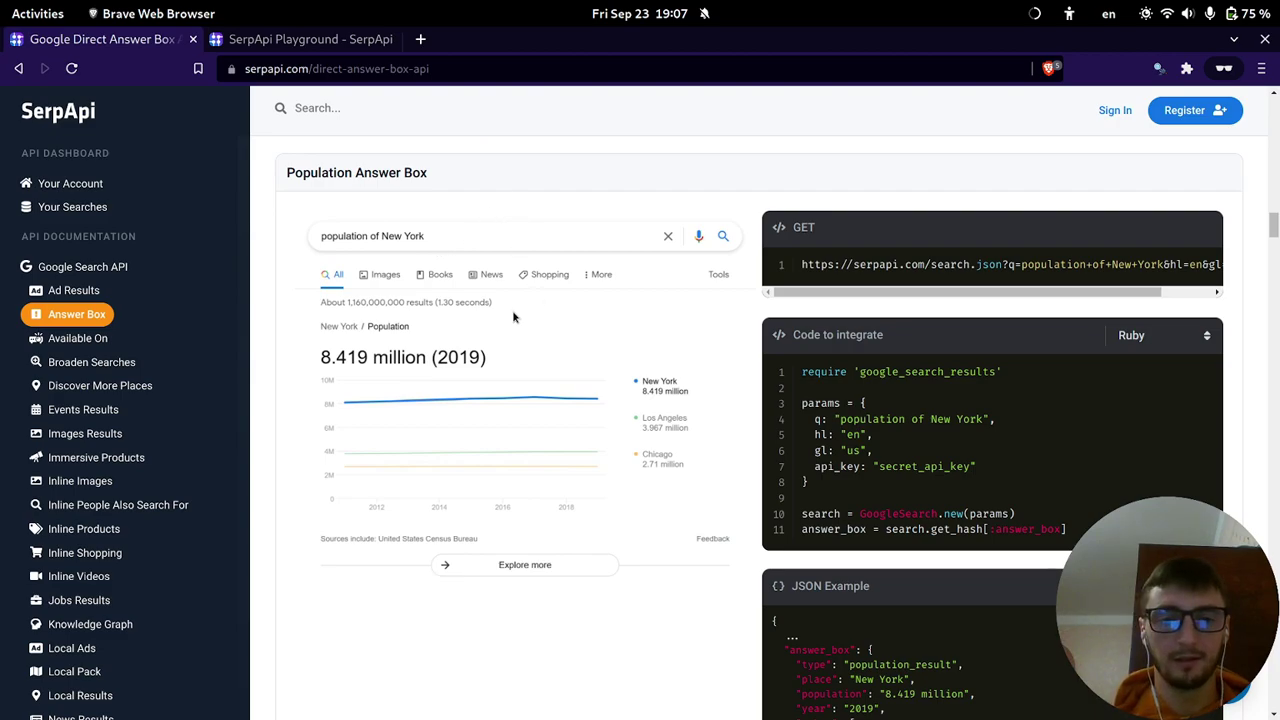
{"action": "scroll", "coordinate": [465, 374], "scroll_direction": "down", "scroll_amount": 3}
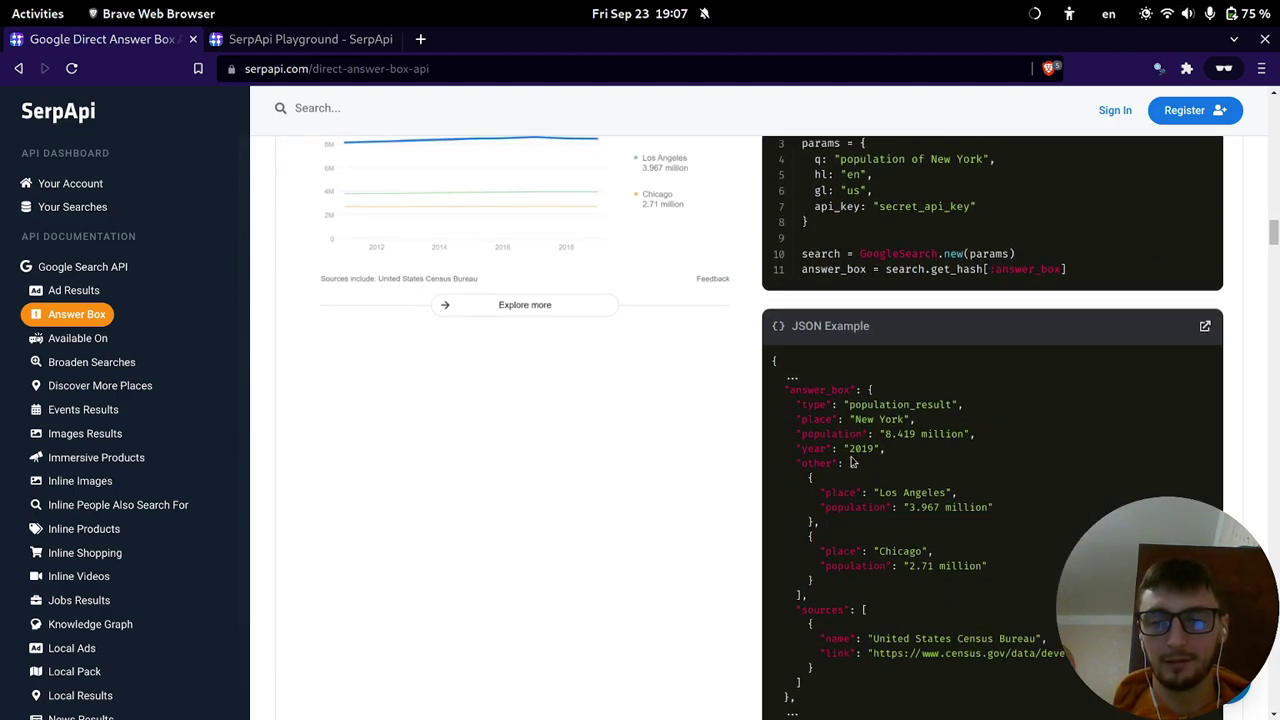
{"action": "scroll", "coordinate": [342, 345], "scroll_direction": "up", "scroll_amount": 3}
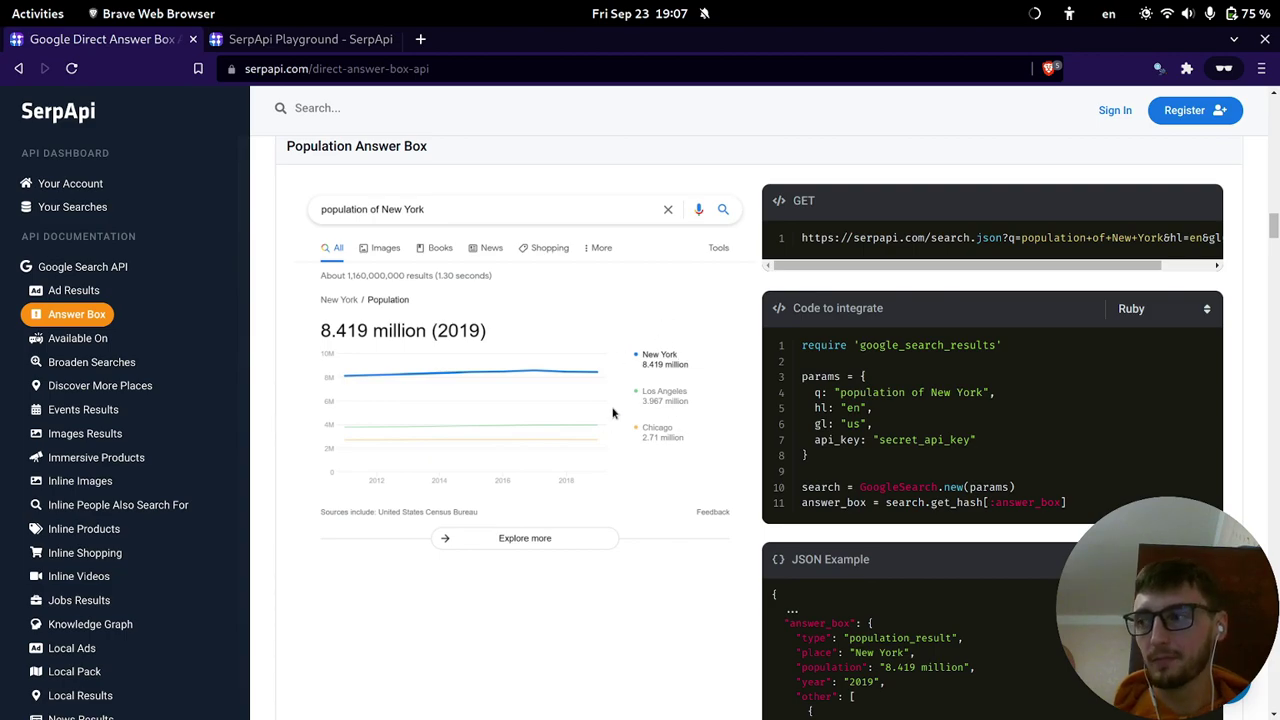
{"action": "scroll", "coordinate": [600, 390], "scroll_direction": "down", "scroll_amount": 8}
Replace the NFLX Playground query with '1000 usd to eur' and run it.
{"action": "scroll", "coordinate": [565, 318], "scroll_direction": "up", "scroll_amount": 1}
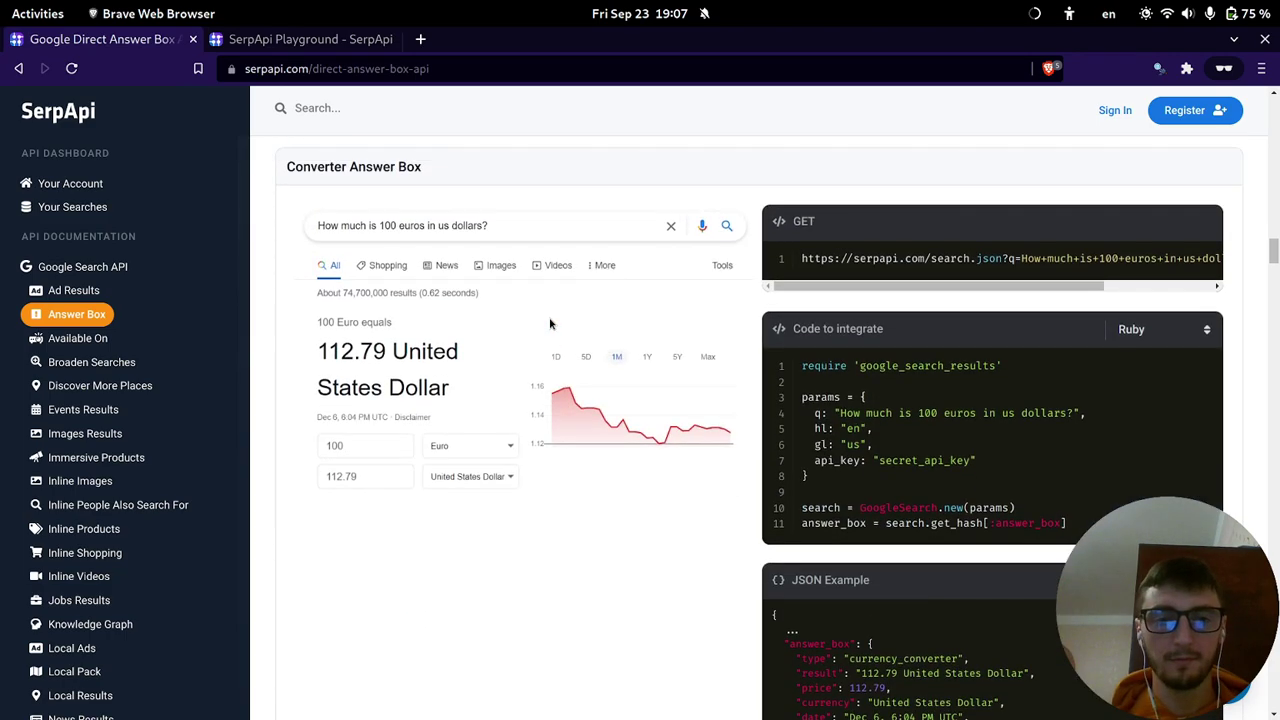
{"action": "scroll", "coordinate": [549, 323], "scroll_direction": "up", "scroll_amount": 3}
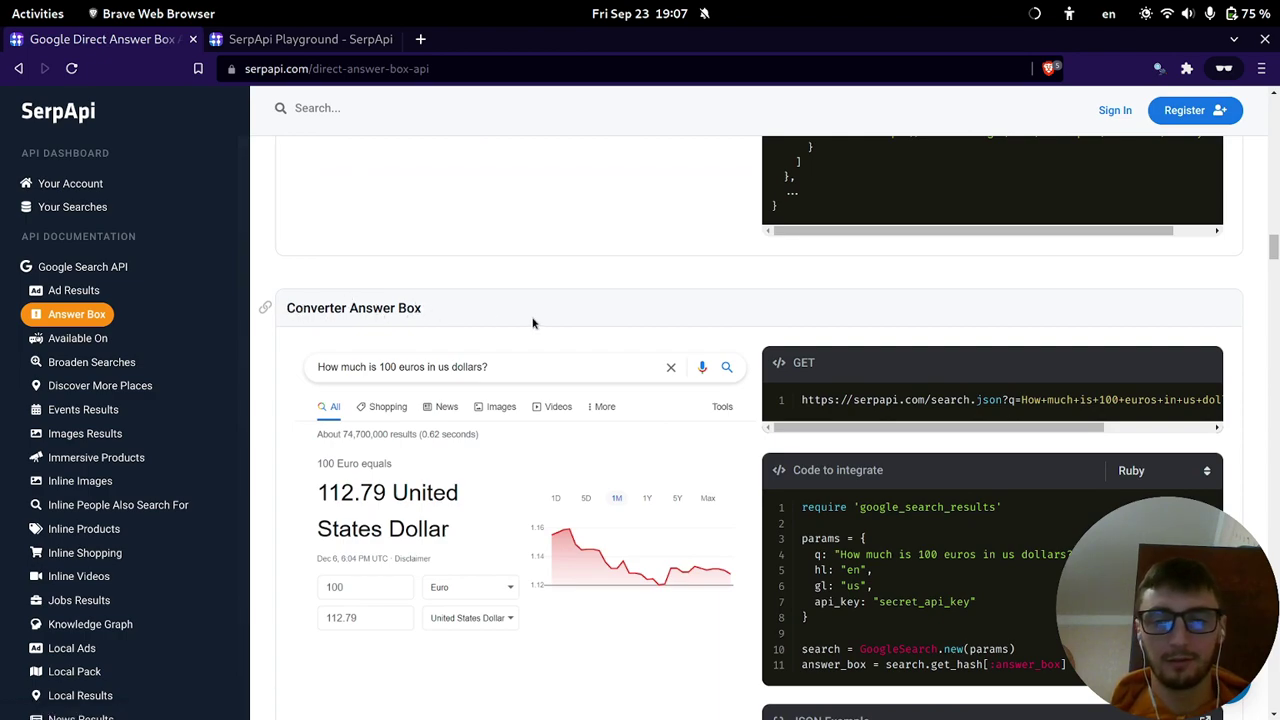
{"action": "scroll", "coordinate": [536, 323], "scroll_direction": "down", "scroll_amount": 1}
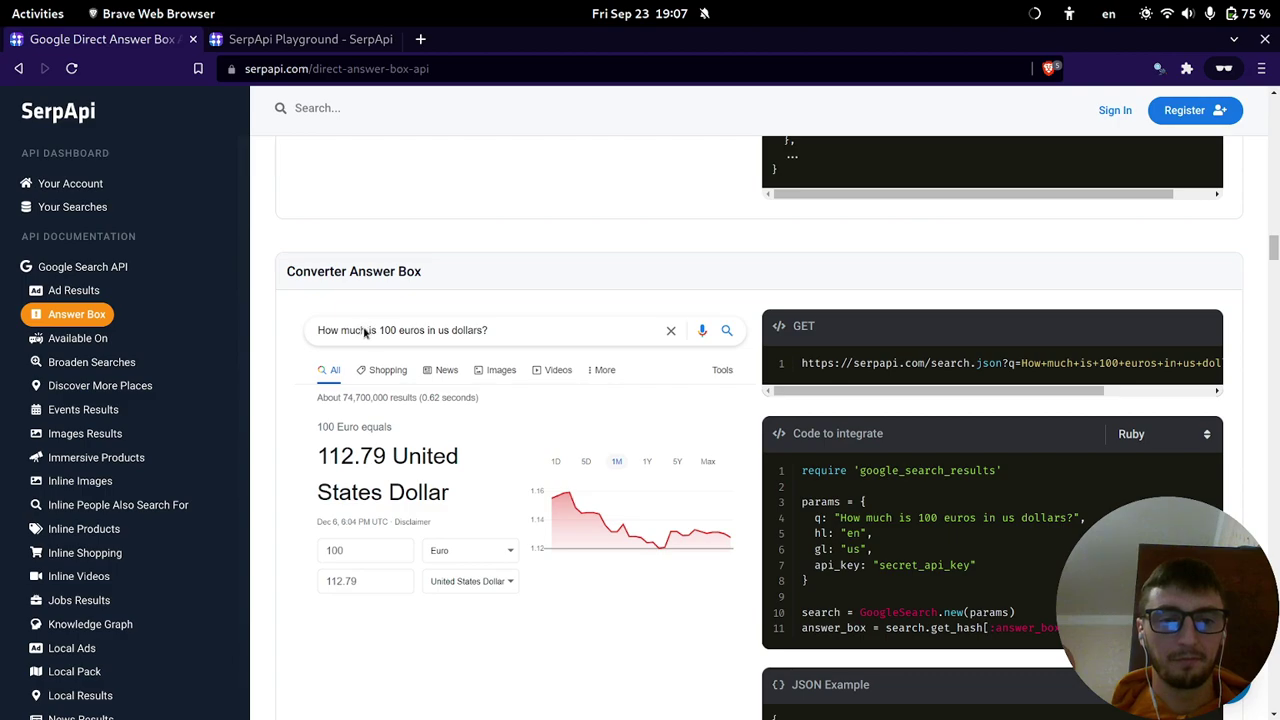
{"action": "key", "text": "ctrl+Tab"}
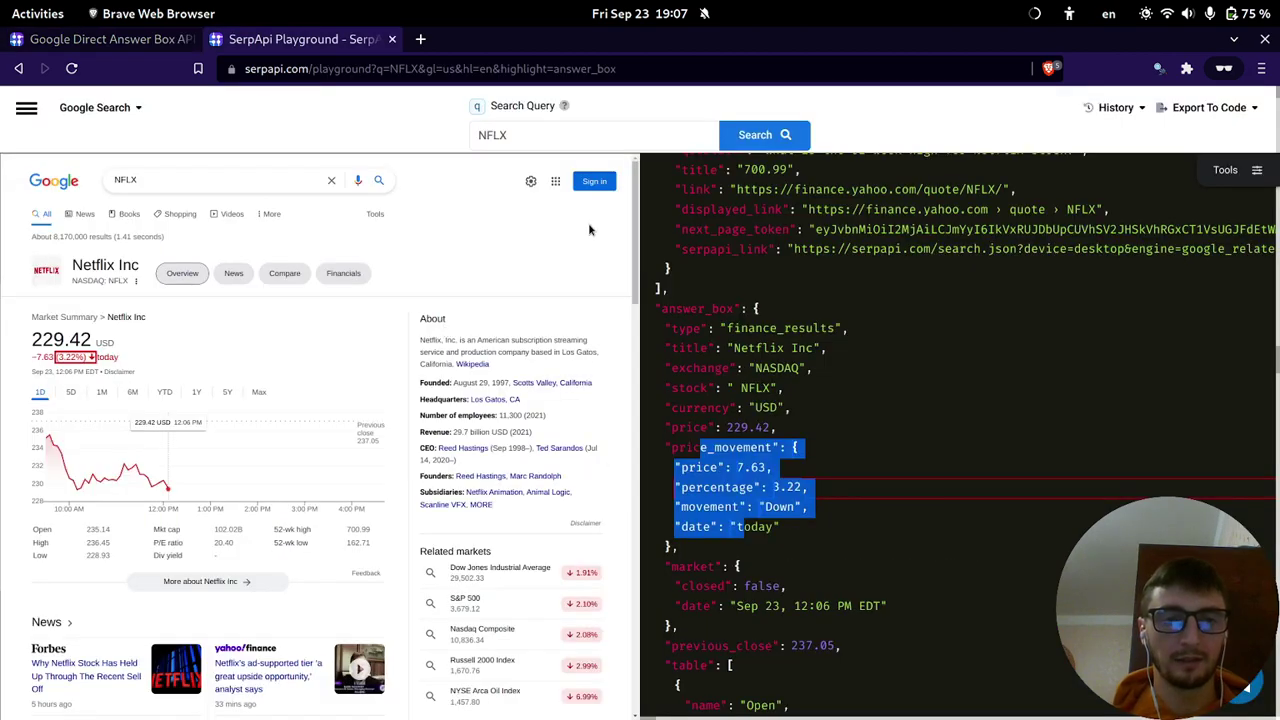
{"action": "left_click", "coordinate": [538, 134]}
{"action": "double_click", "coordinate": [538, 134]}
{"action": "type", "text": "1000 usd to"}
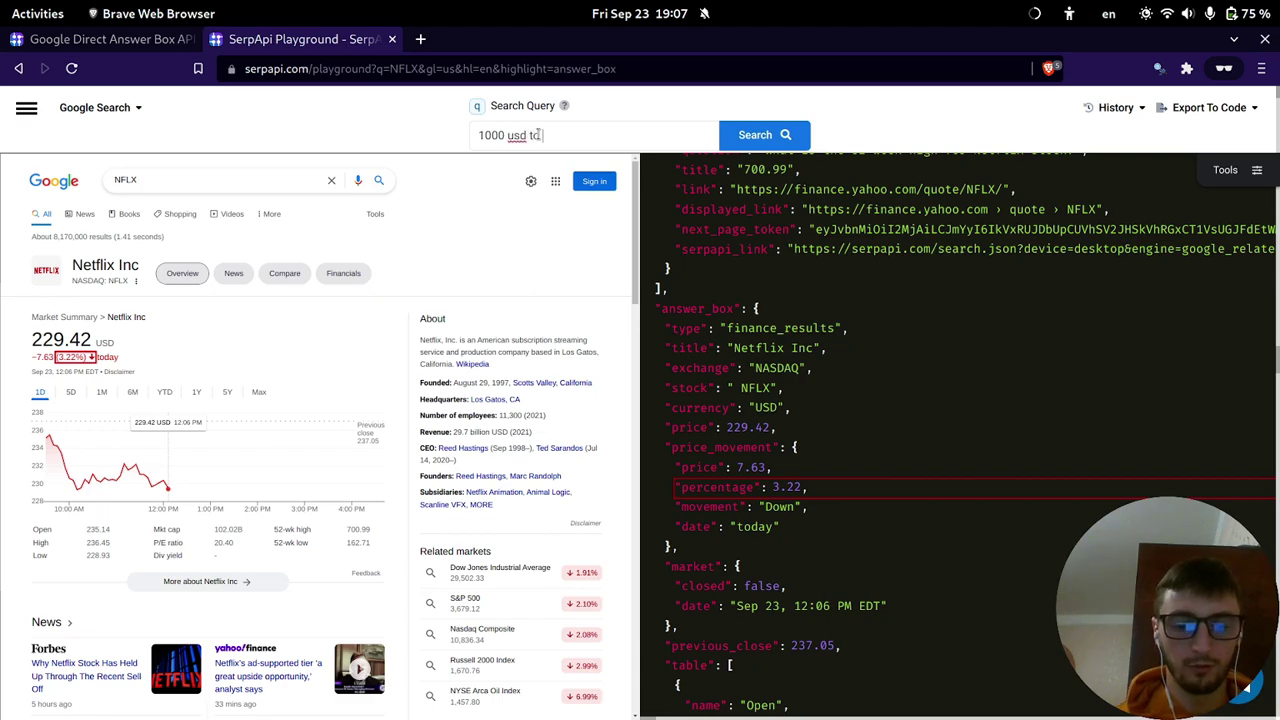
{"action": "type", "text": " eur"}
{"action": "key", "text": "Return"}
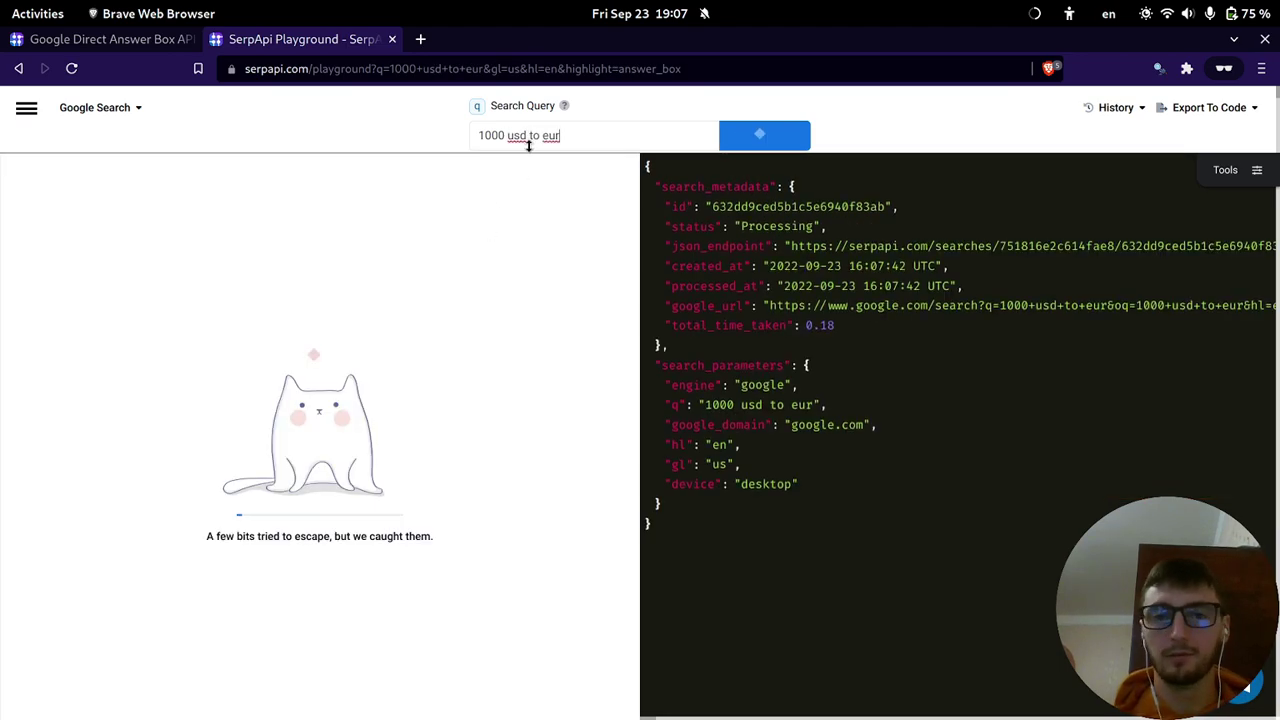
Check the currency converter result, then return to the docs at the Flights Answer Box.
{"action": "mouse_move", "coordinate": [528, 150]}
{"action": "left_mouse_down"}
{"action": "mouse_move", "coordinate": [531, 174]}
{"action": "mouse_move", "coordinate": [539, 160]}
{"action": "left_mouse_up"}
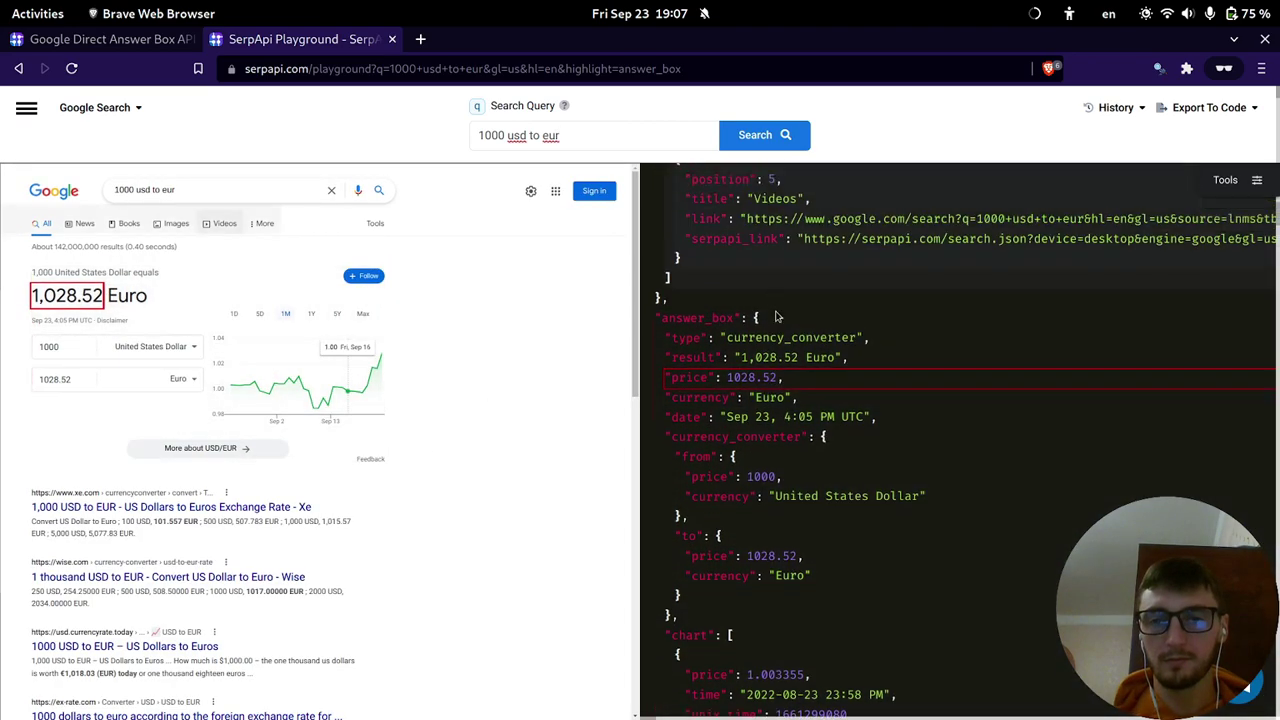
{"action": "key", "text": "ctrl+Page_Up"}
{"action": "scroll", "coordinate": [557, 337], "scroll_direction": "down", "scroll_amount": 10}
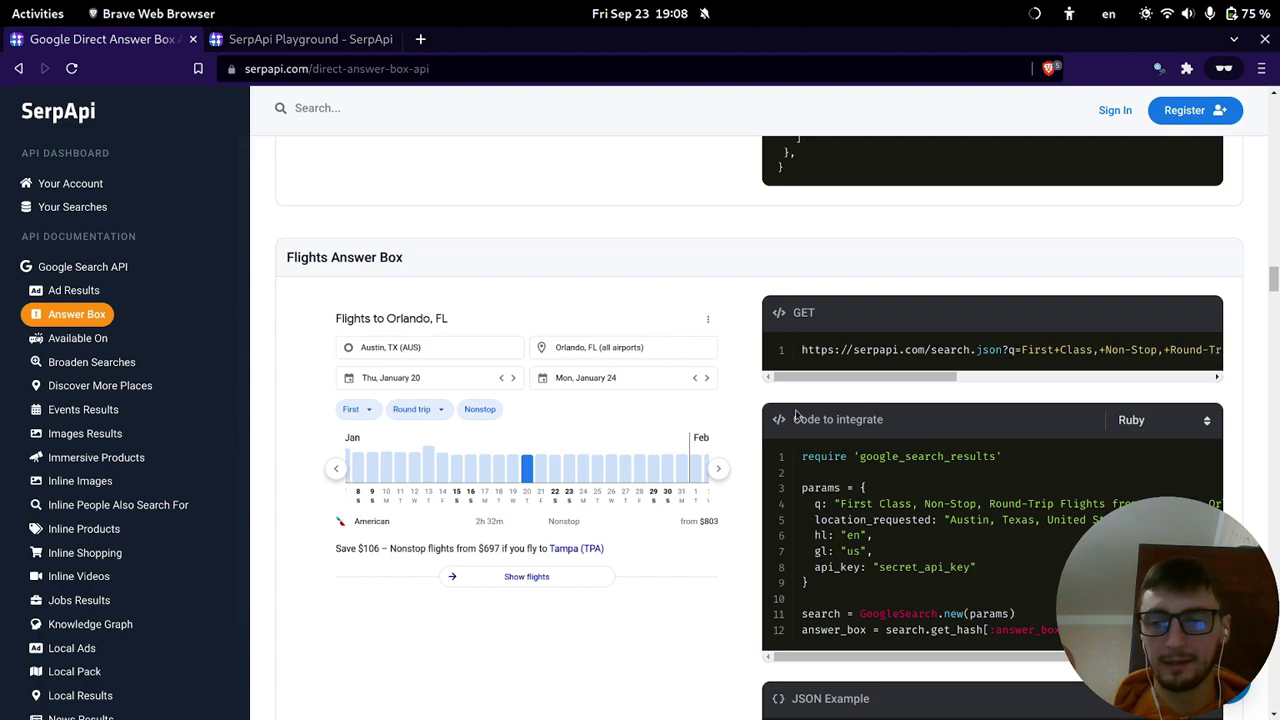
Read the Austin-to-Orlando Flights Answer Box code and flights JSON, then scroll to Hotels Answer Box.
{"action": "scroll", "coordinate": [877, 504], "scroll_direction": "down", "scroll_amount": 2}
{"action": "scroll", "coordinate": [877, 504], "scroll_direction": "down", "scroll_amount": 5}
{"action": "left_click_drag", "start_coordinate": [806, 463], "coordinate": [866, 464]}
{"action": "scroll", "coordinate": [435, 257], "scroll_direction": "up", "scroll_amount": 4}
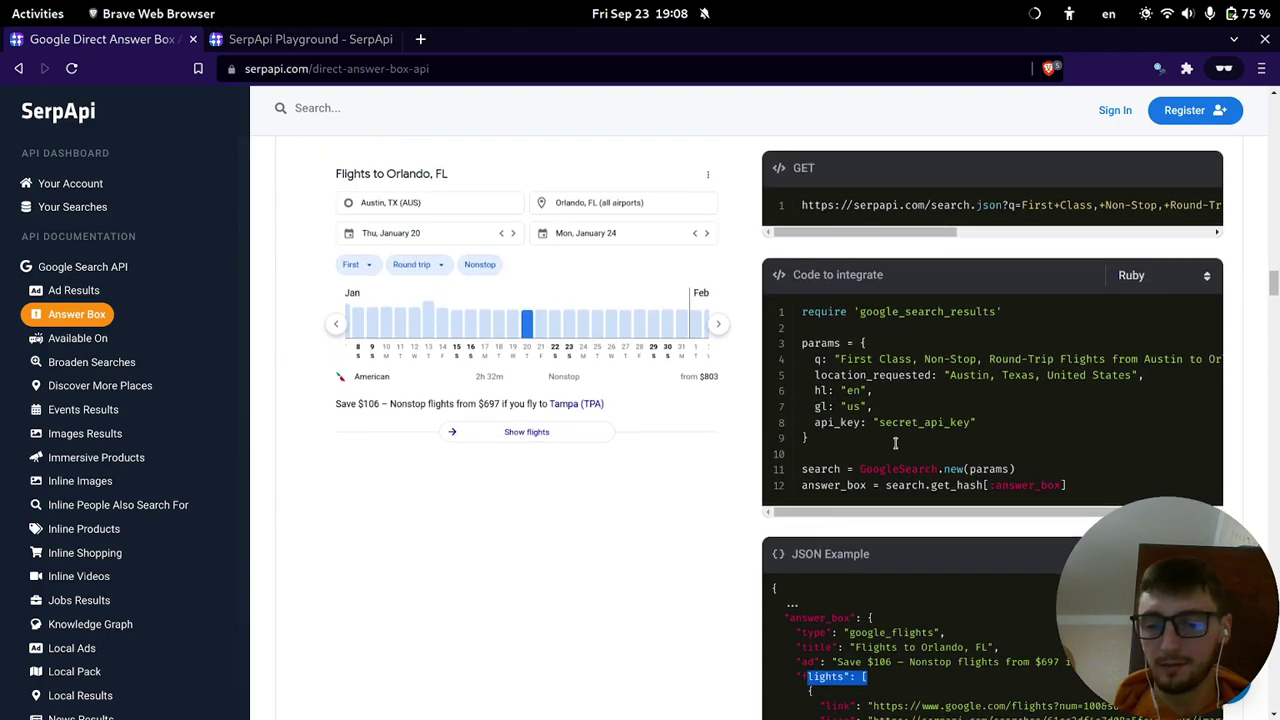
{"action": "scroll", "coordinate": [897, 446], "scroll_direction": "down", "scroll_amount": 1}
{"action": "scroll", "coordinate": [897, 446], "scroll_direction": "down", "scroll_amount": 5}
{"action": "left_click_drag", "start_coordinate": [810, 420], "coordinate": [878, 567]}
{"action": "scroll", "coordinate": [878, 567], "scroll_direction": "down", "scroll_amount": 6}
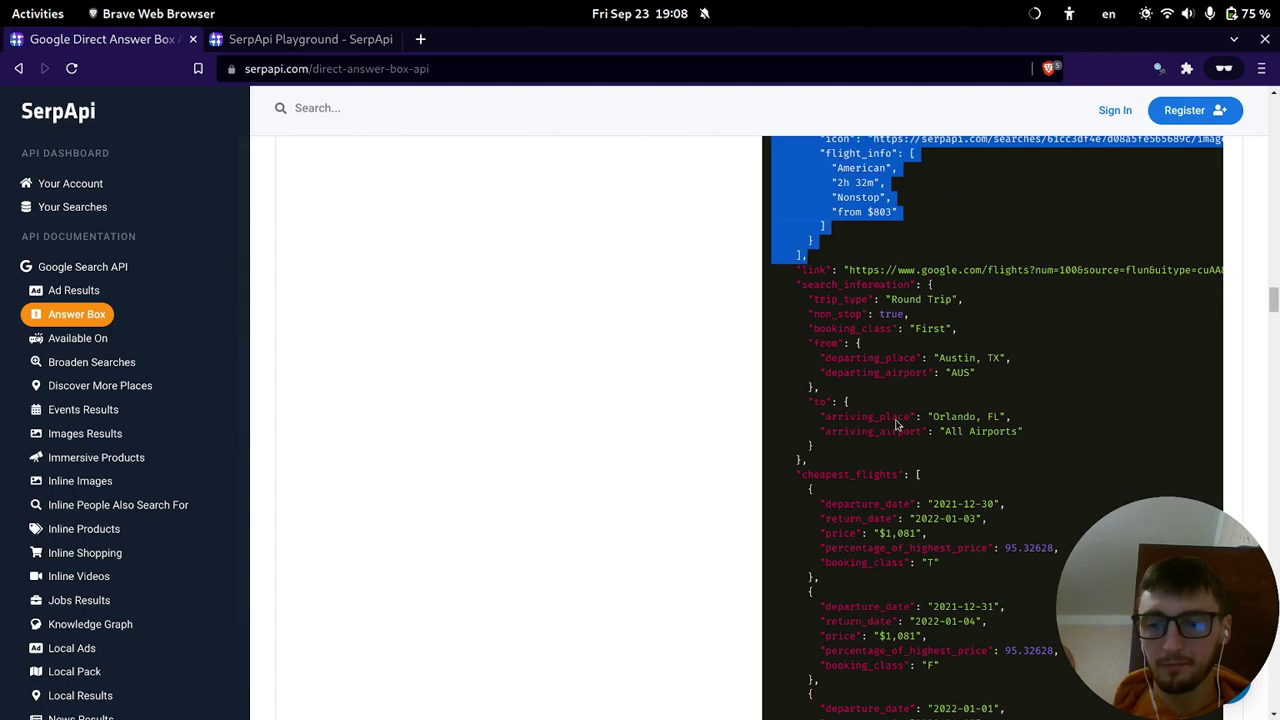
{"action": "scroll", "coordinate": [563, 311], "scroll_direction": "up", "scroll_amount": 11}
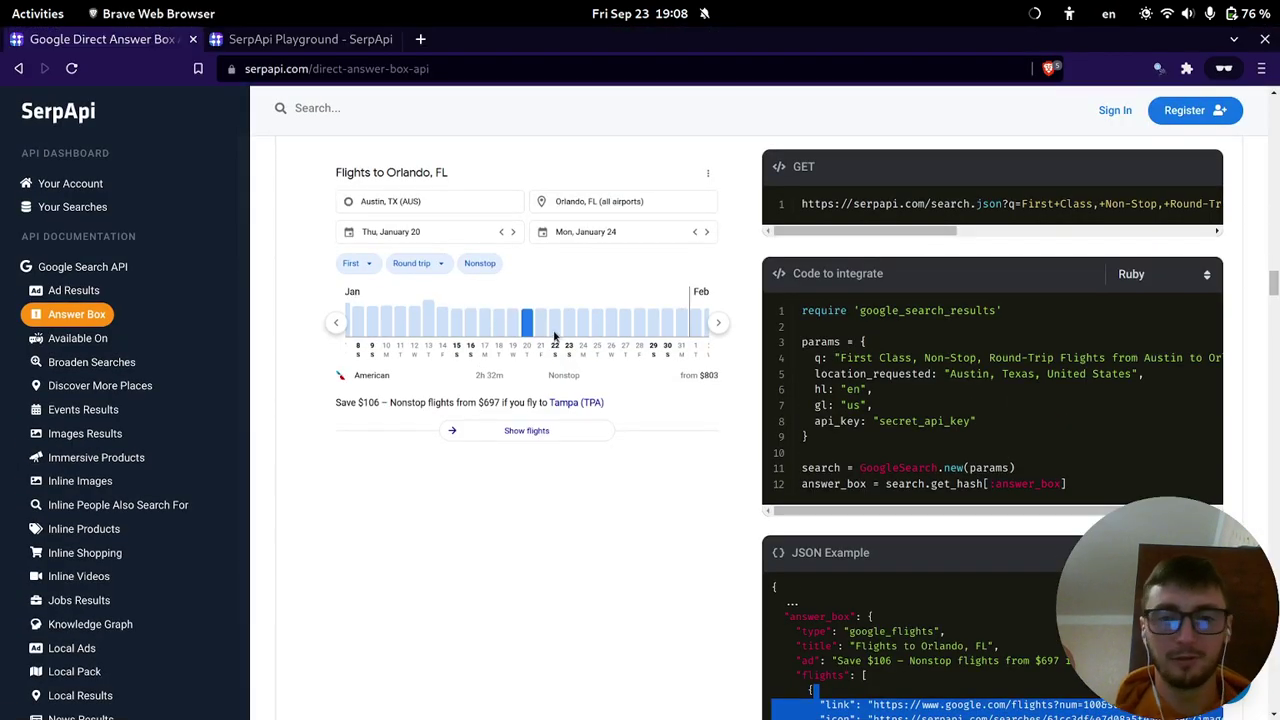
{"action": "scroll", "coordinate": [540, 360], "scroll_direction": "down", "scroll_amount": 10}
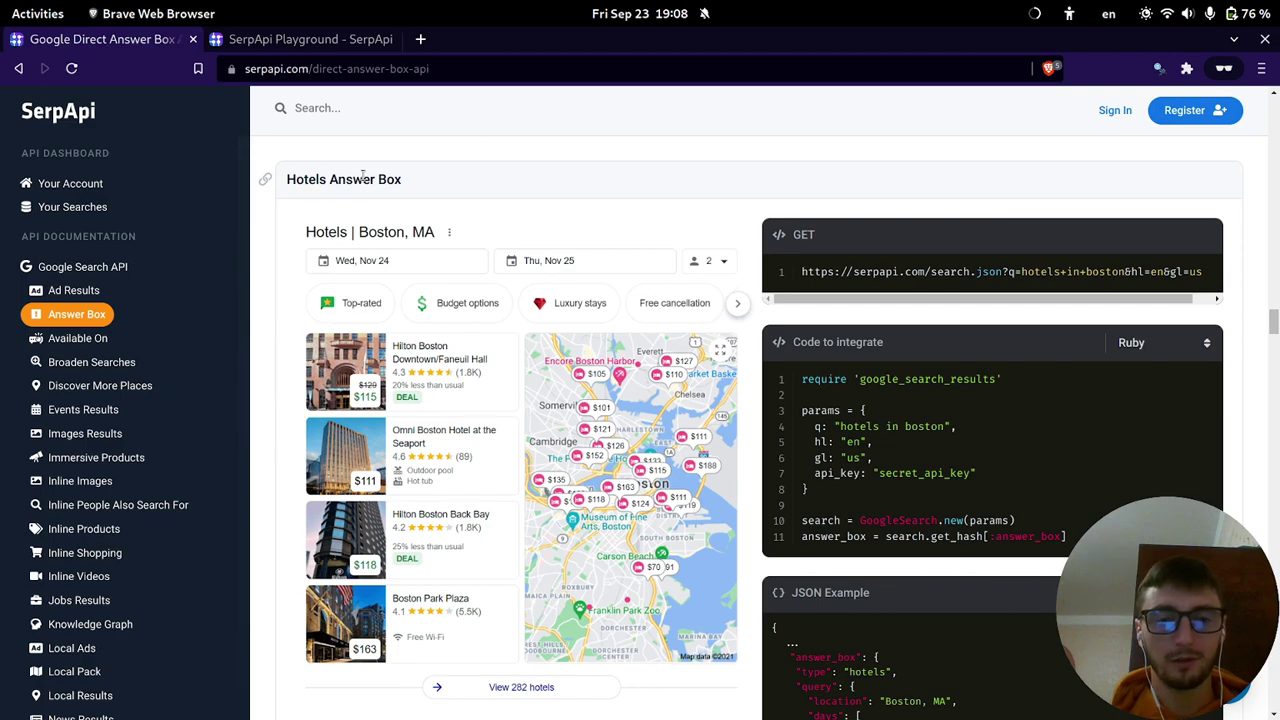
Look over the Boston hotels screenshot and JSON, then move down to the 'transparent' Dictionary example.
{"action": "scroll", "coordinate": [380, 165], "scroll_direction": "down", "scroll_amount": 3}
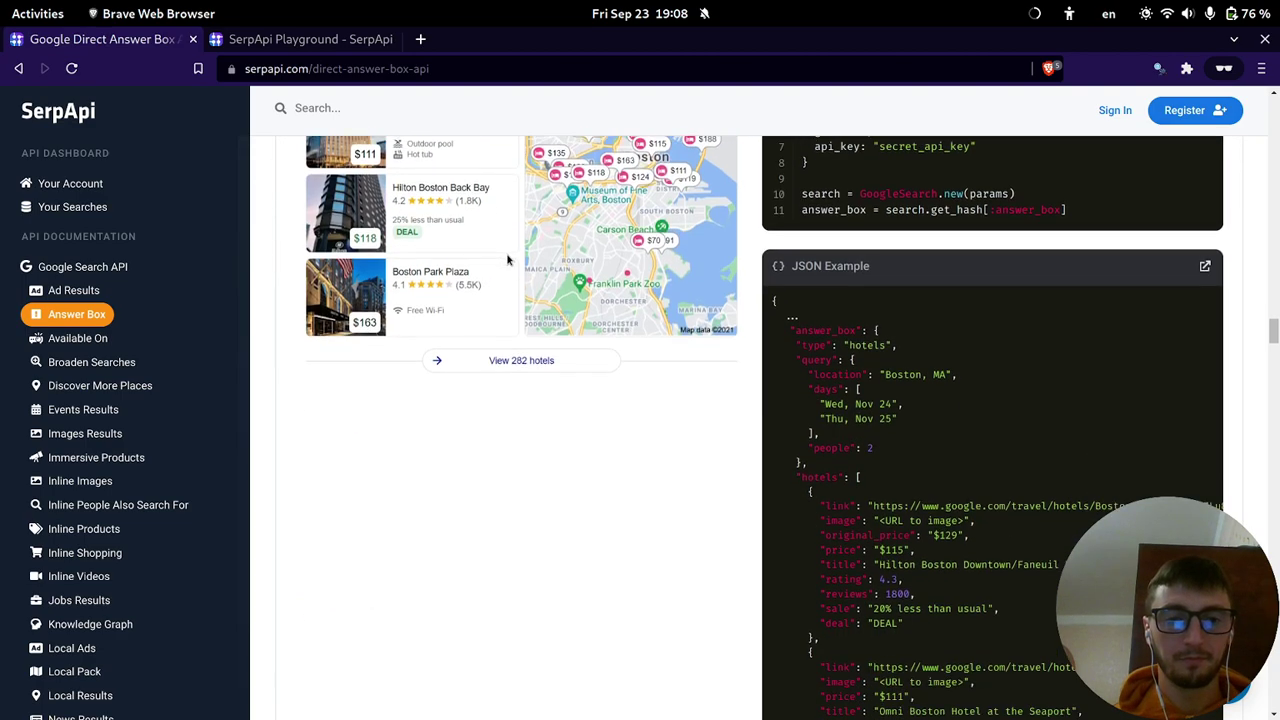
{"action": "scroll", "coordinate": [400, 150], "scroll_direction": "up", "scroll_amount": 3}
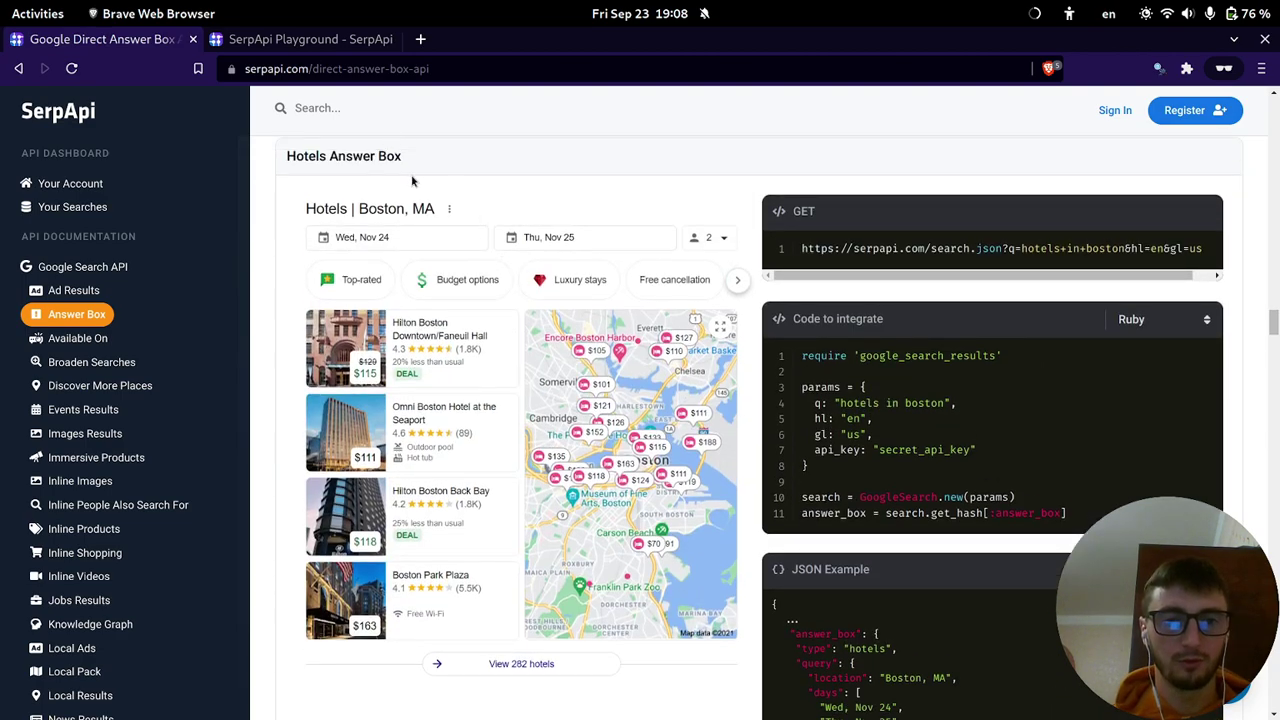
{"action": "scroll", "coordinate": [890, 385], "scroll_direction": "down", "scroll_amount": 2}
{"action": "scroll", "coordinate": [695, 318], "scroll_direction": "up", "scroll_amount": 2}
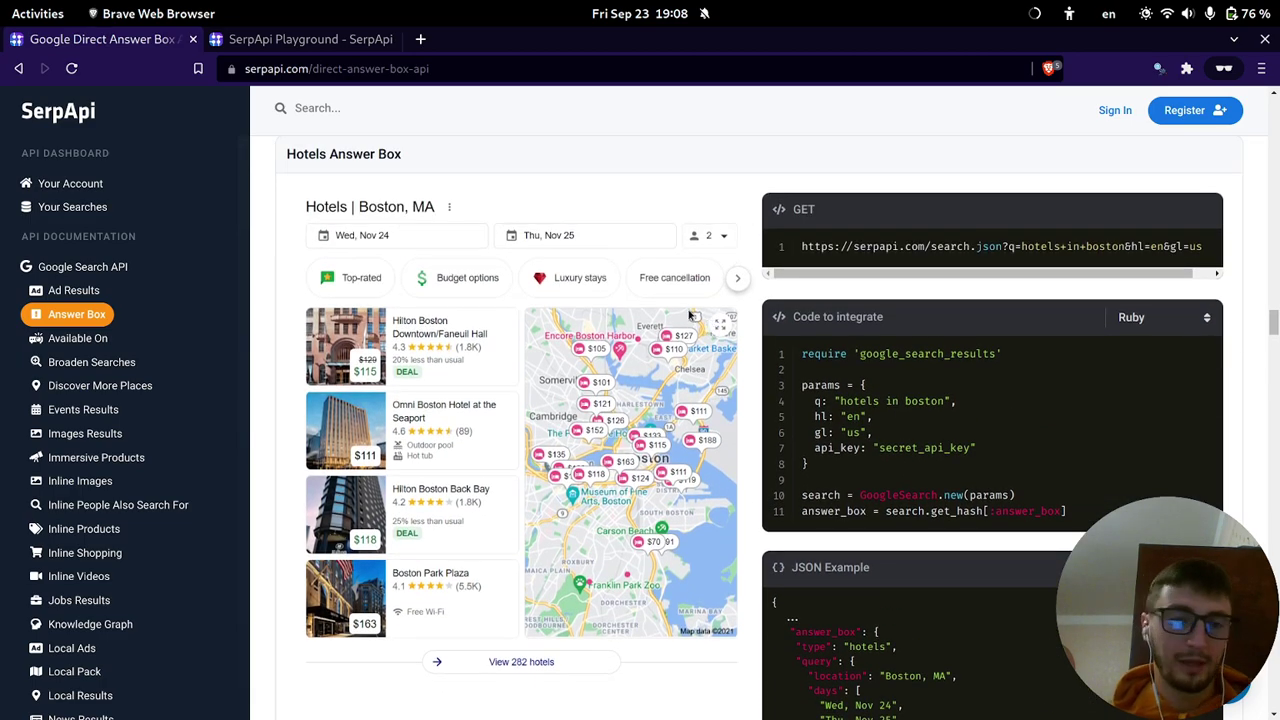
{"action": "scroll", "coordinate": [690, 316], "scroll_direction": "down", "scroll_amount": 15}
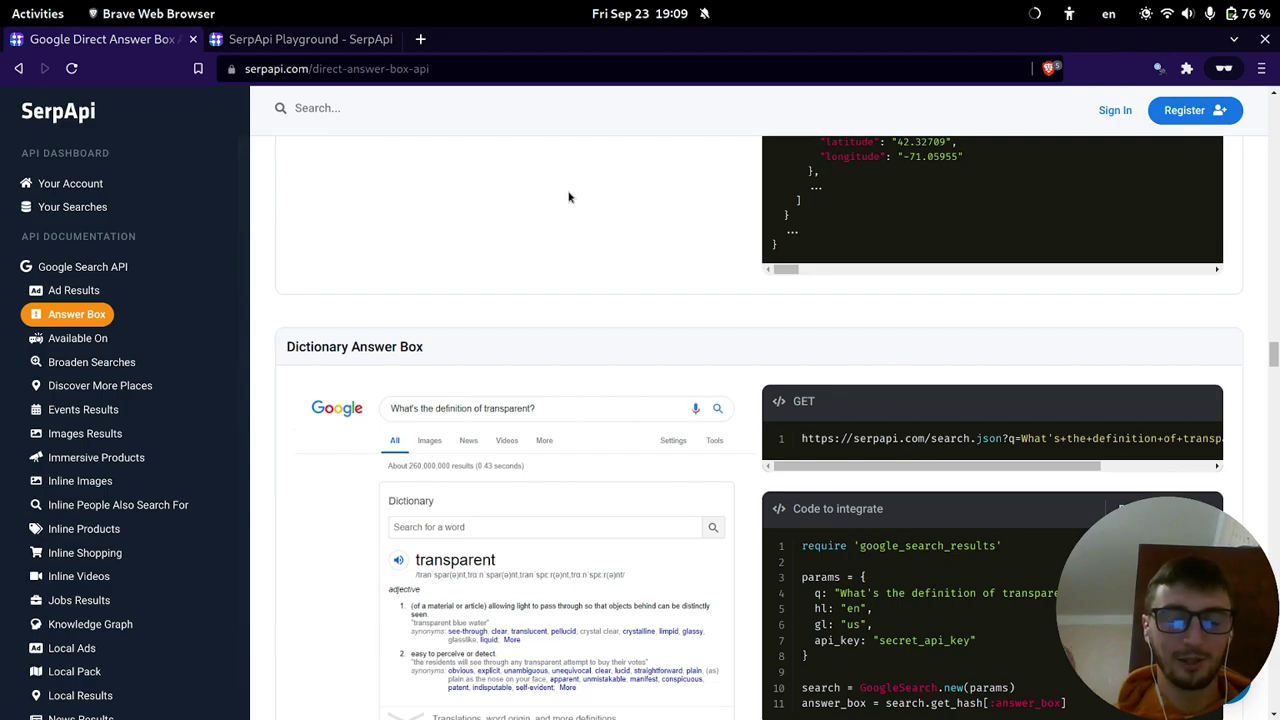
Read the 'transparent' Dictionary and List Answer Box examples down to Organic Result type 1.
{"action": "scroll", "coordinate": [568, 196], "scroll_direction": "down", "scroll_amount": 3}
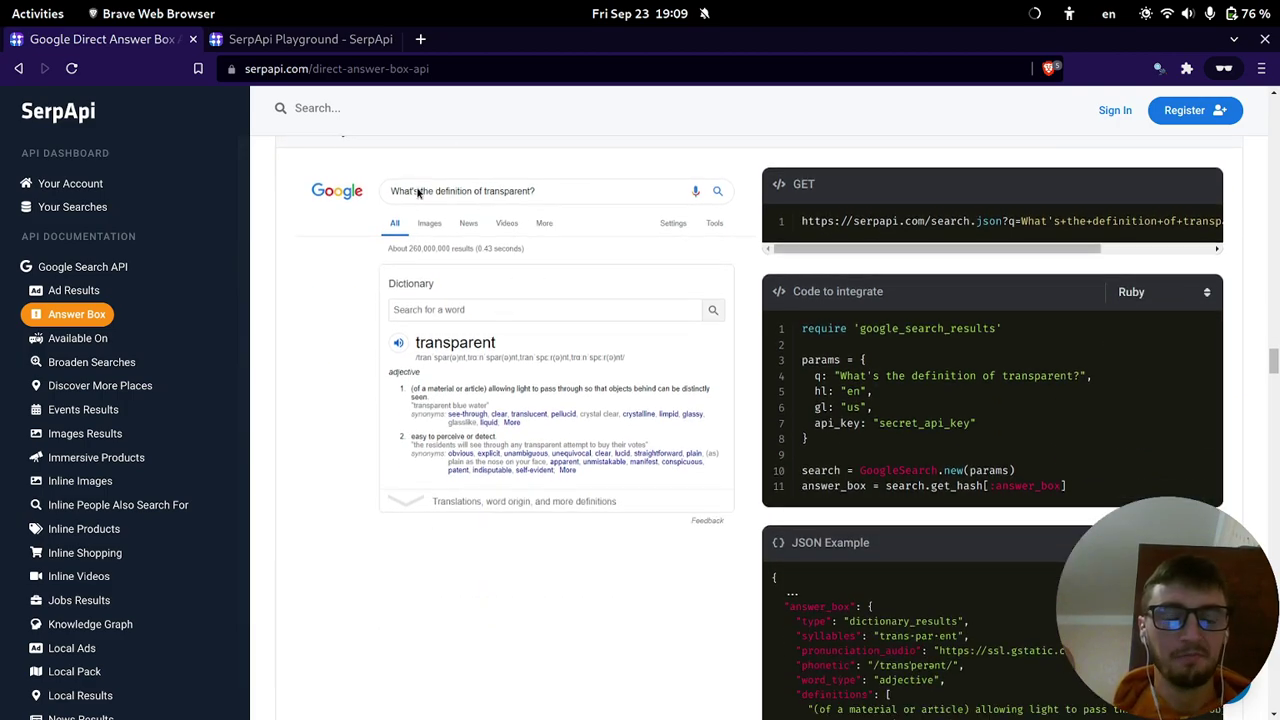
{"action": "scroll", "coordinate": [425, 196], "scroll_direction": "up", "scroll_amount": 2}
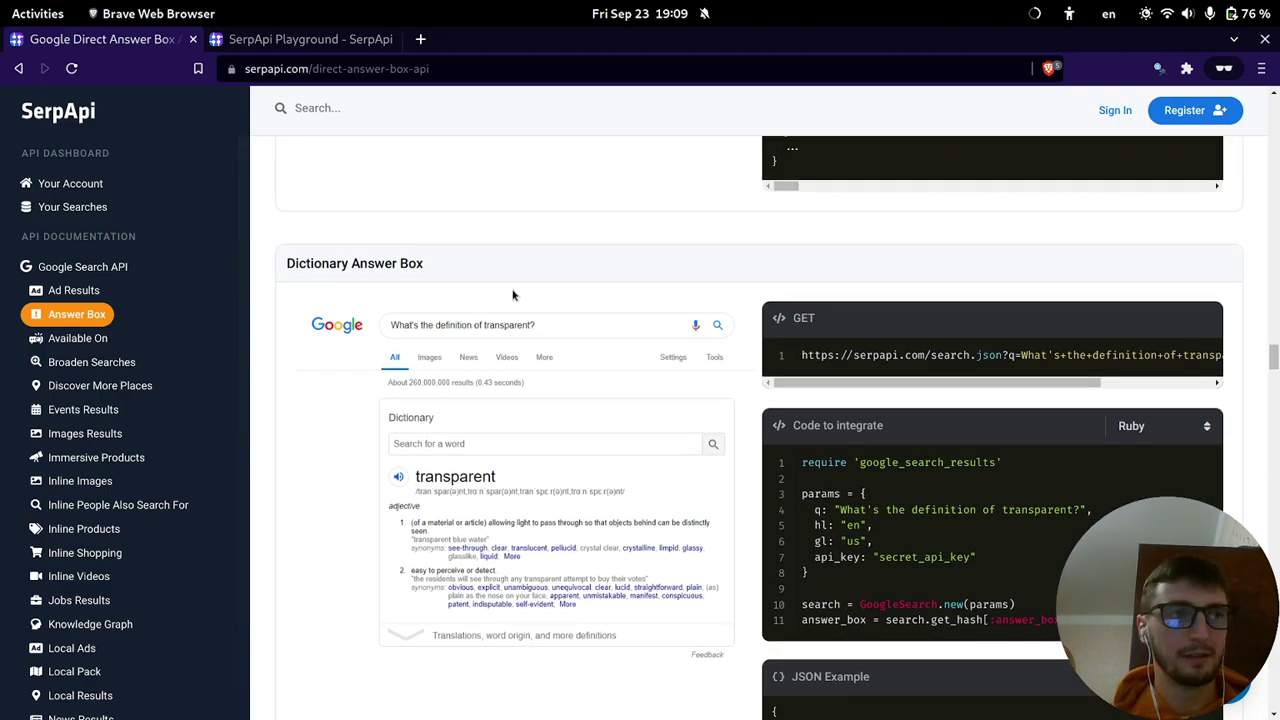
{"action": "scroll", "coordinate": [612, 368], "scroll_direction": "down", "scroll_amount": 3}
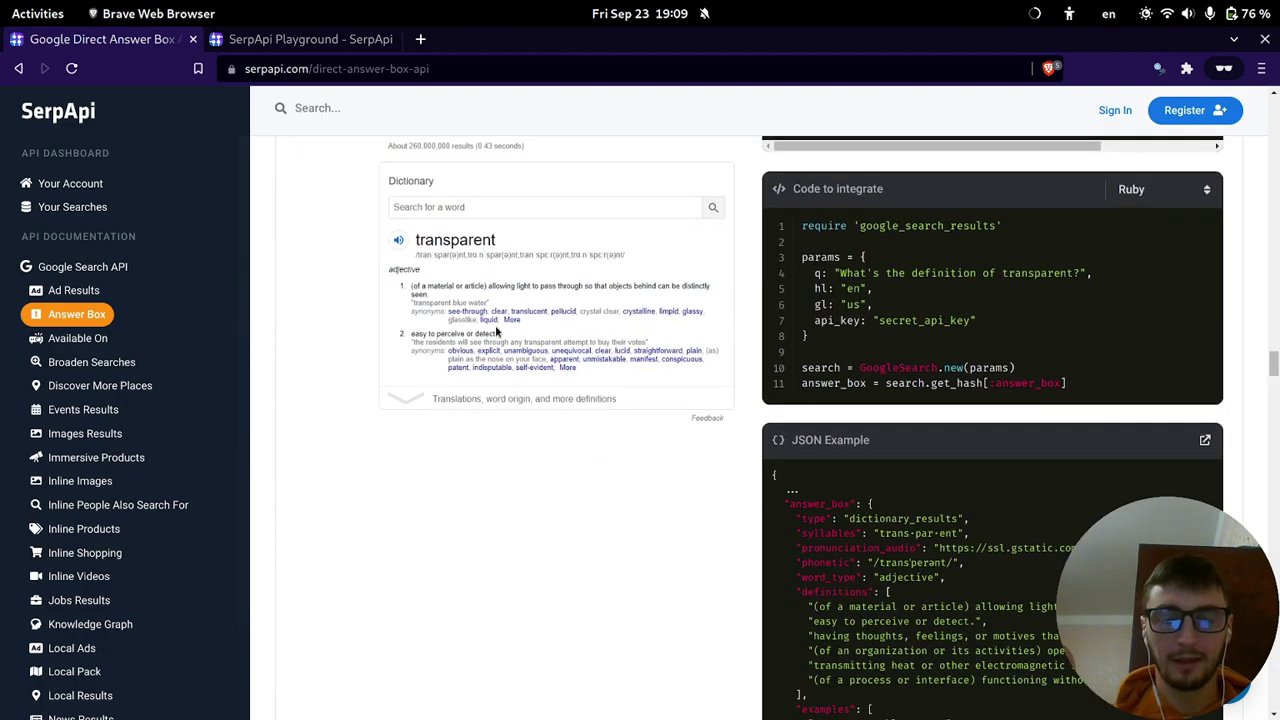
{"action": "scroll", "coordinate": [464, 374], "scroll_direction": "down", "scroll_amount": 15}
{"action": "scroll", "coordinate": [285, 297], "scroll_direction": "up", "scroll_amount": 2}
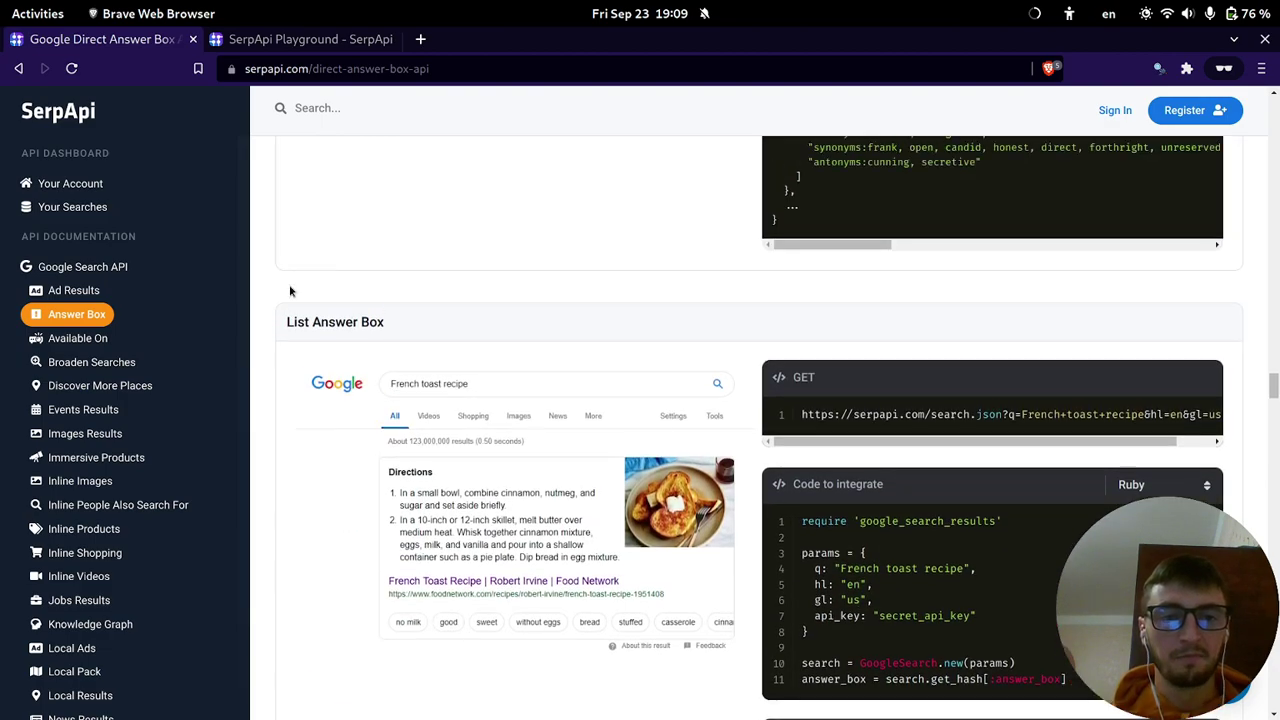
{"action": "scroll", "coordinate": [508, 361], "scroll_direction": "down", "scroll_amount": 2}
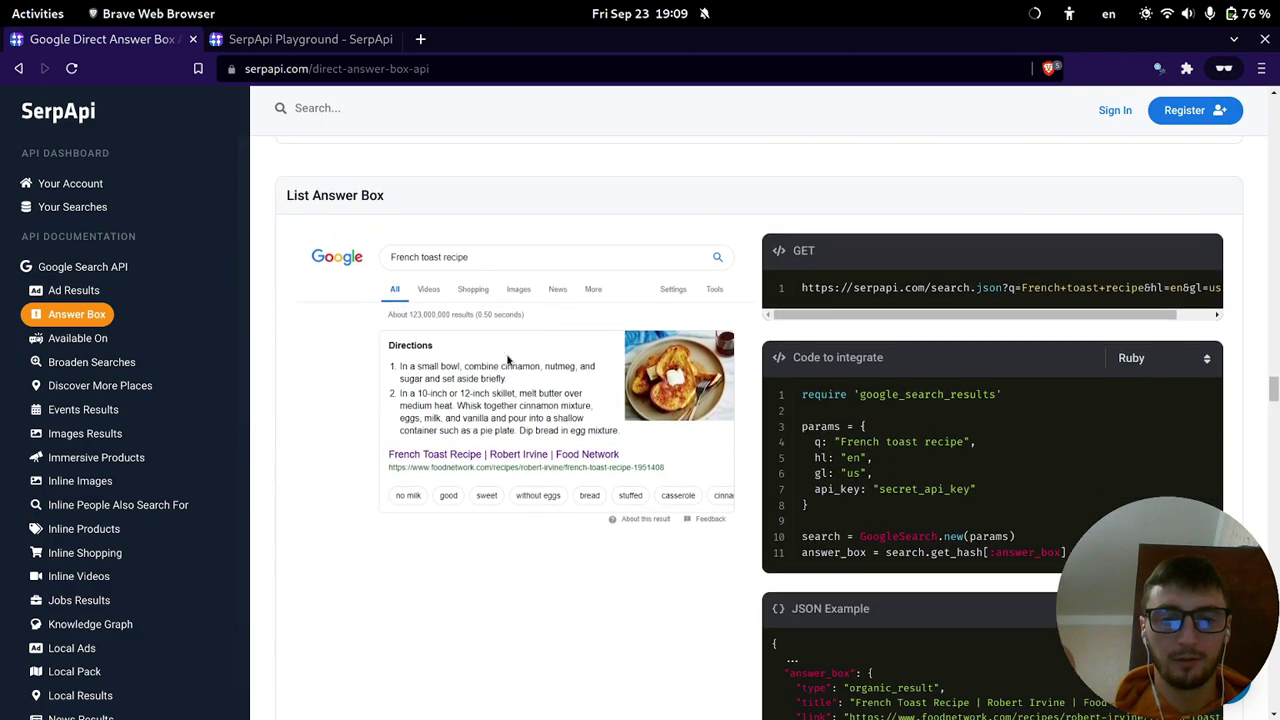
{"action": "scroll", "coordinate": [508, 361], "scroll_direction": "up", "scroll_amount": 1}
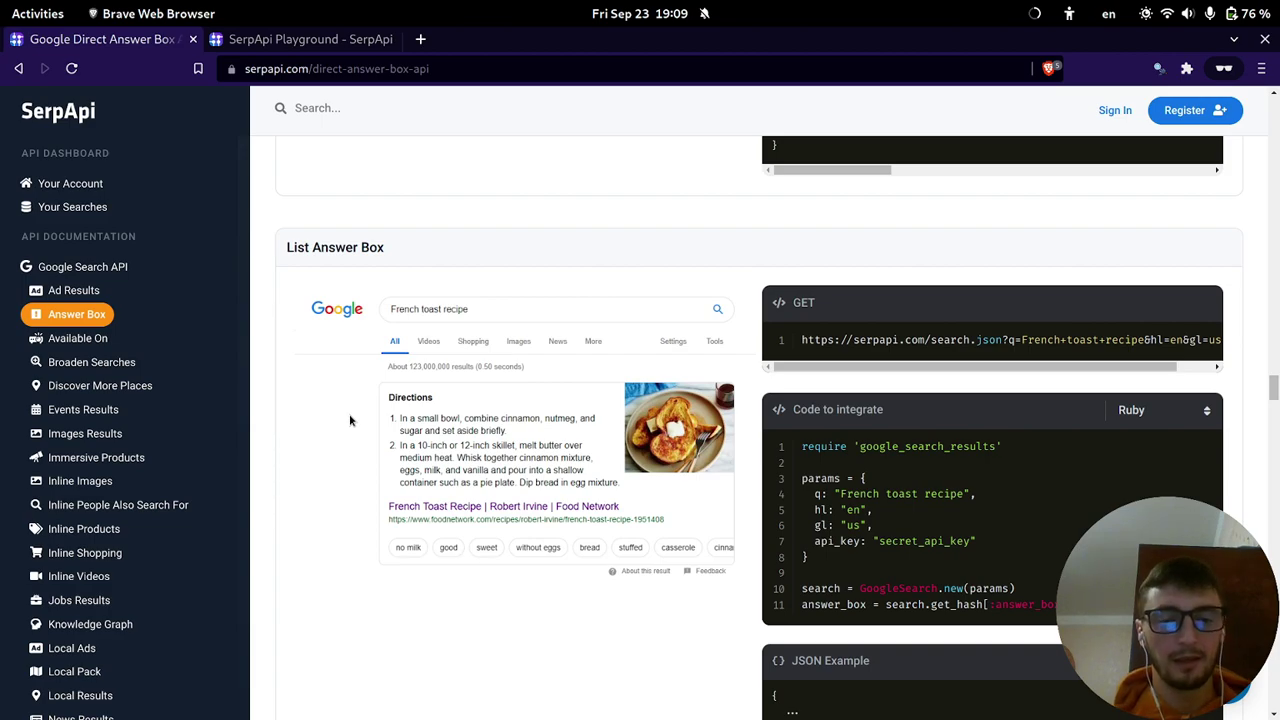
{"action": "scroll", "coordinate": [350, 420], "scroll_direction": "down", "scroll_amount": 3}
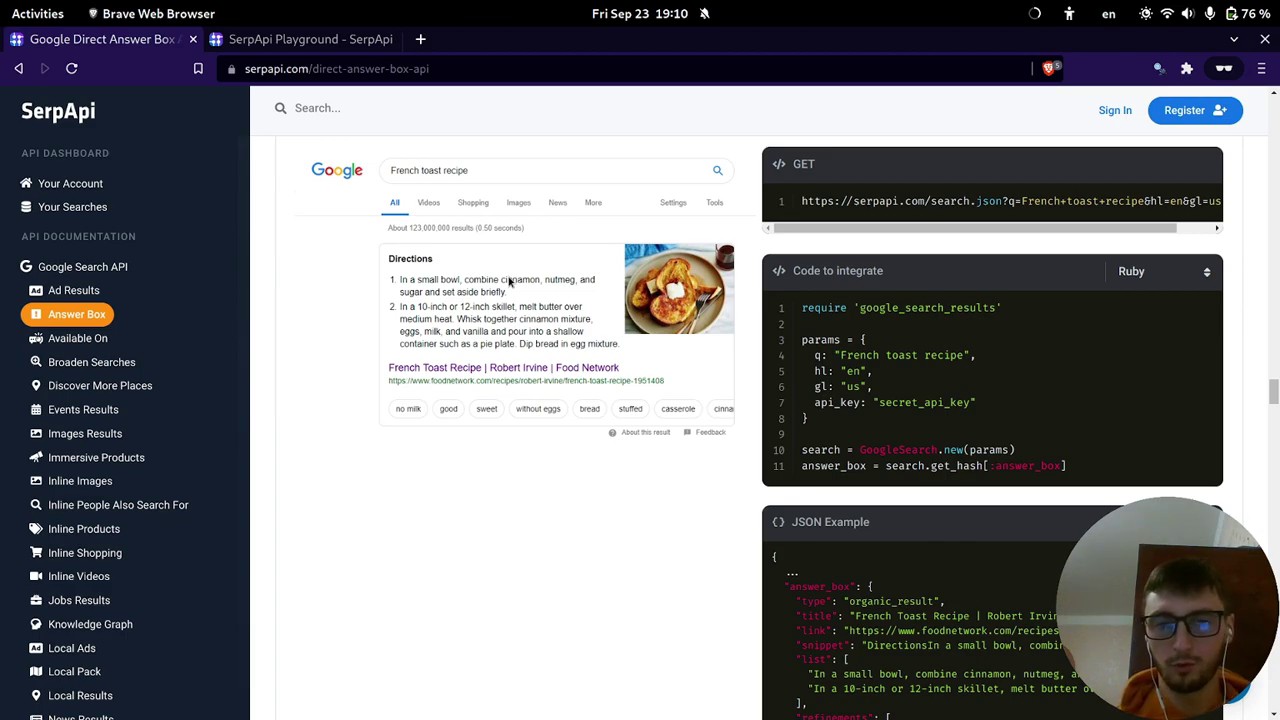
Review the type 1 banana example, then scroll to the 'Who is Isaac Newton?' type 2 example.
{"action": "scroll", "coordinate": [514, 277], "scroll_direction": "down", "scroll_amount": 8}
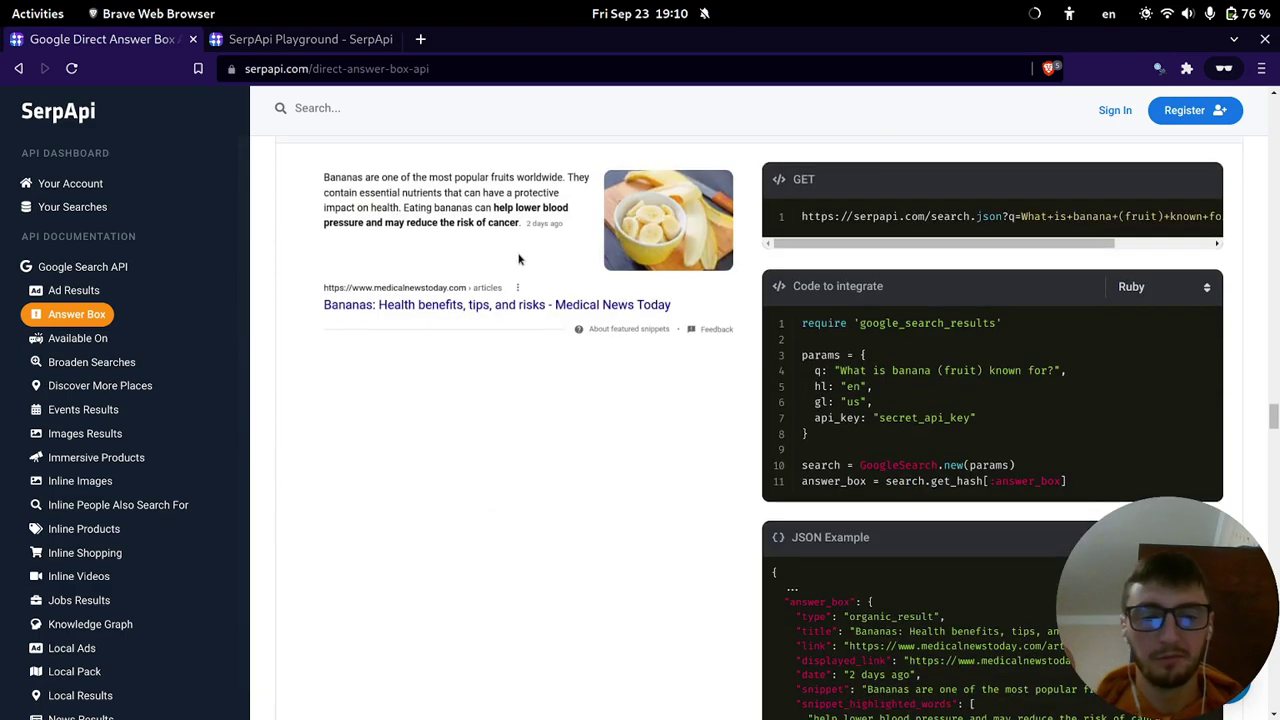
{"action": "scroll", "coordinate": [468, 240], "scroll_direction": "up", "scroll_amount": 3}
{"action": "scroll", "coordinate": [373, 454], "scroll_direction": "down", "scroll_amount": 3}
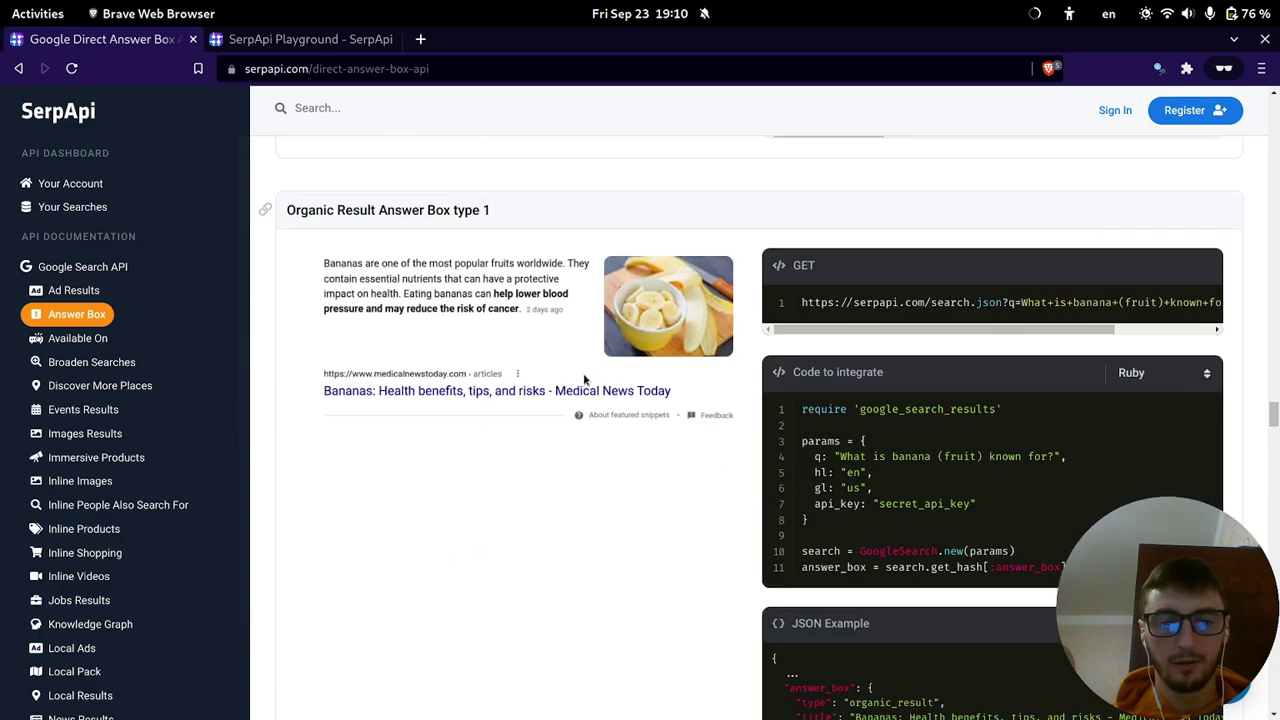
{"action": "scroll", "coordinate": [465, 385], "scroll_direction": "up", "scroll_amount": 2}
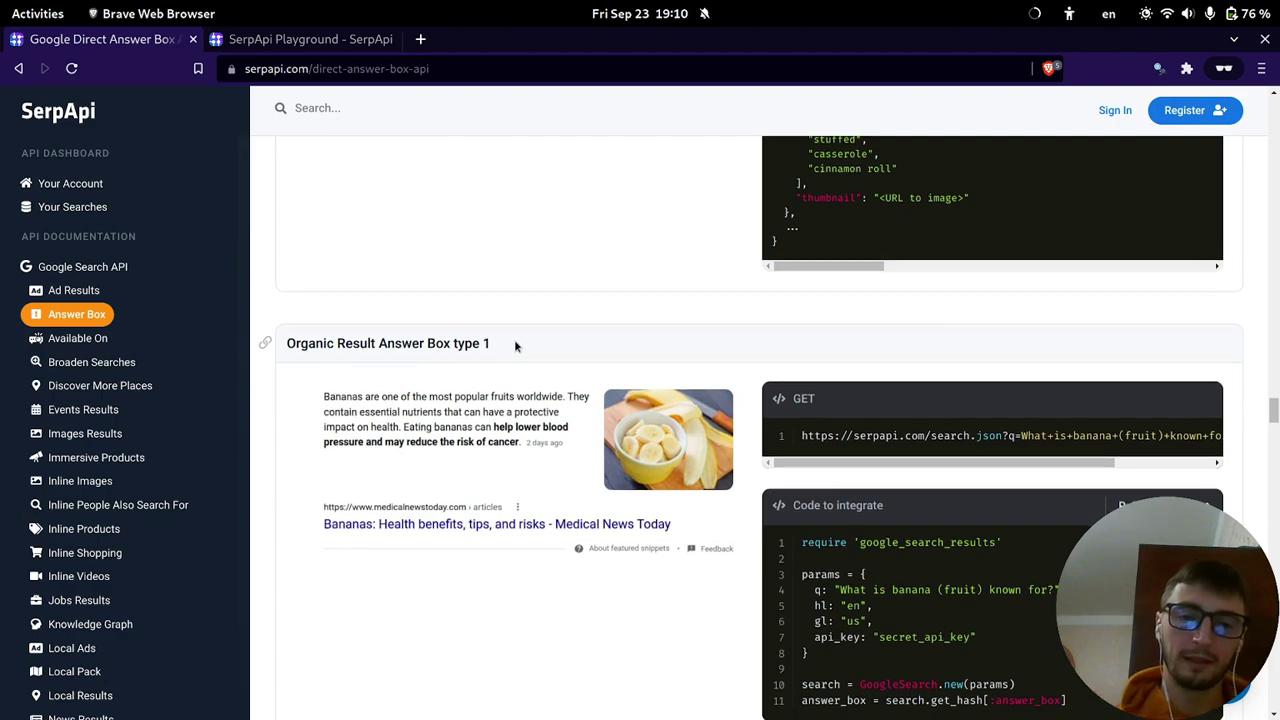
{"action": "scroll", "coordinate": [514, 342], "scroll_direction": "down", "scroll_amount": 3}
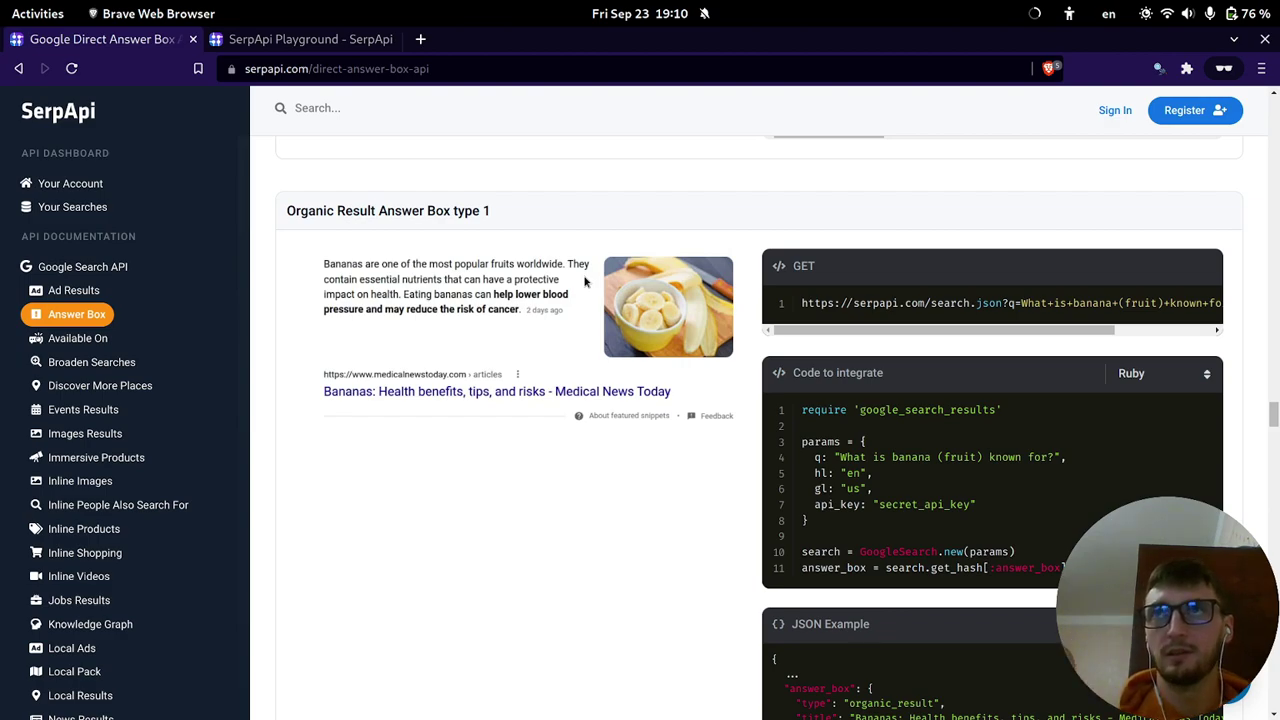
{"action": "scroll", "coordinate": [571, 280], "scroll_direction": "down", "scroll_amount": 10}
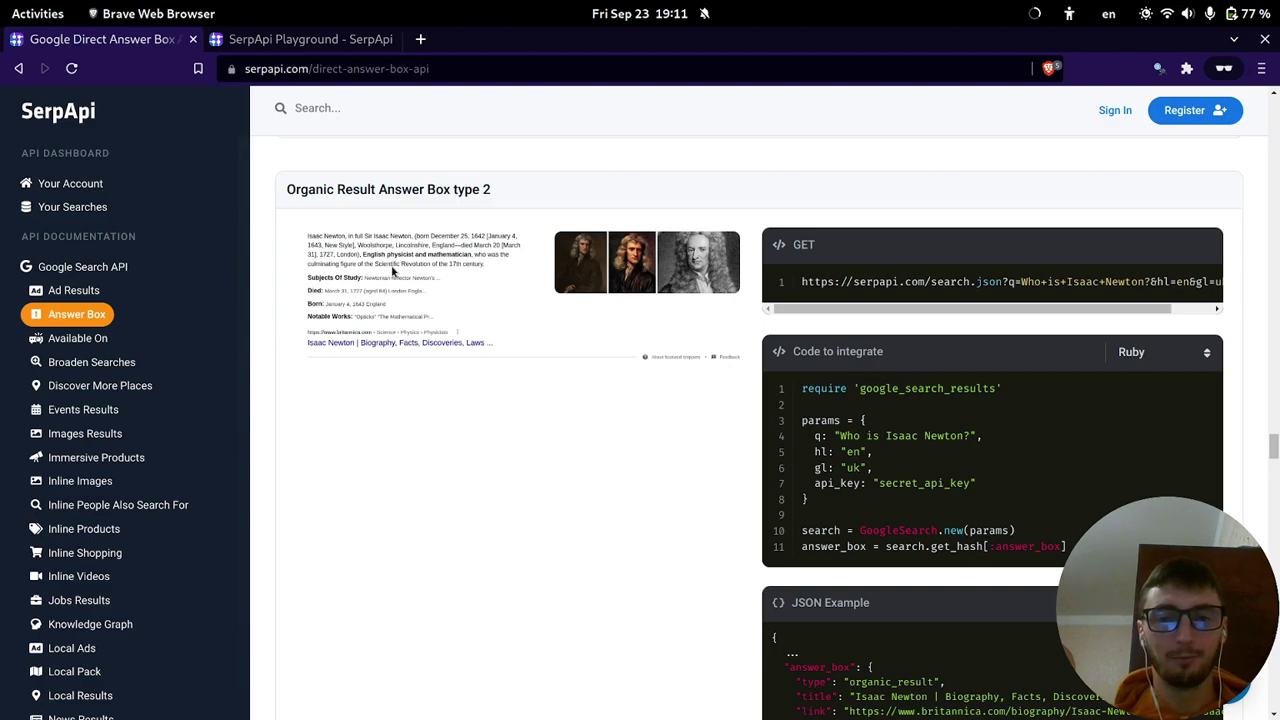
Scroll past the type 3 example down to the type 4 Papa John's pizza price table.
{"action": "scroll", "coordinate": [438, 264], "scroll_direction": "down", "scroll_amount": 4}
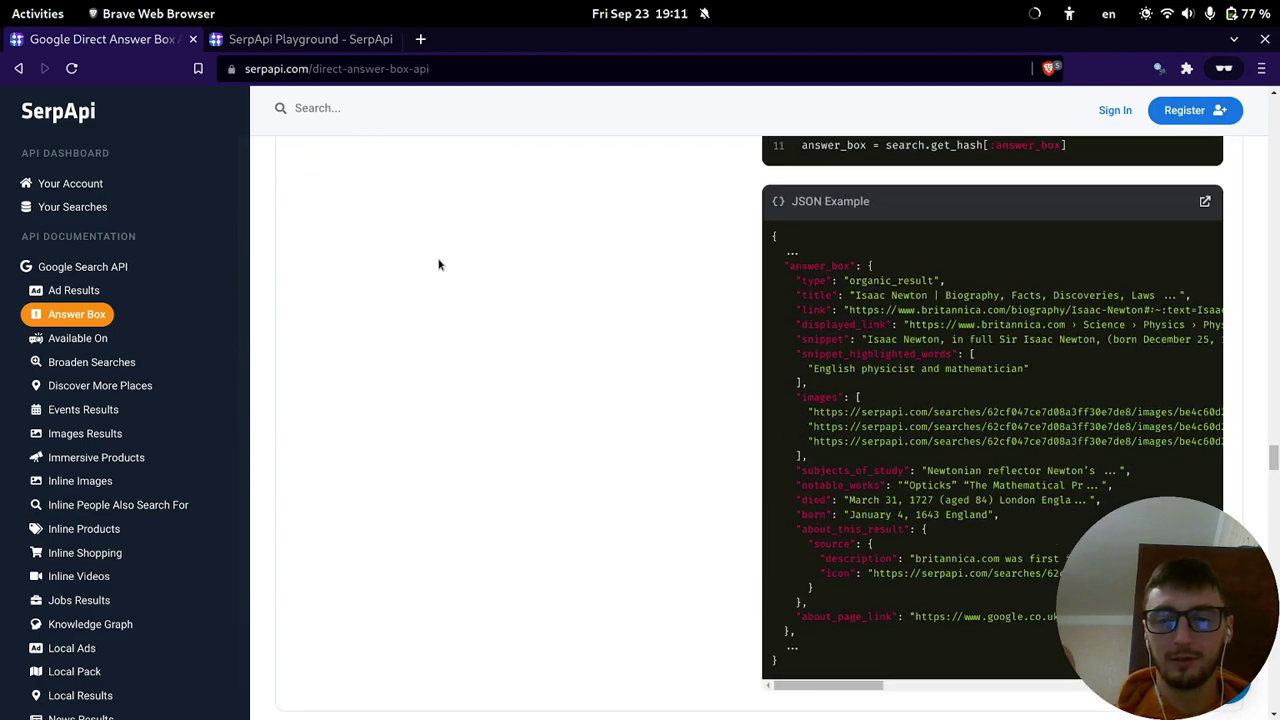
{"action": "scroll", "coordinate": [438, 264], "scroll_direction": "down", "scroll_amount": 6}
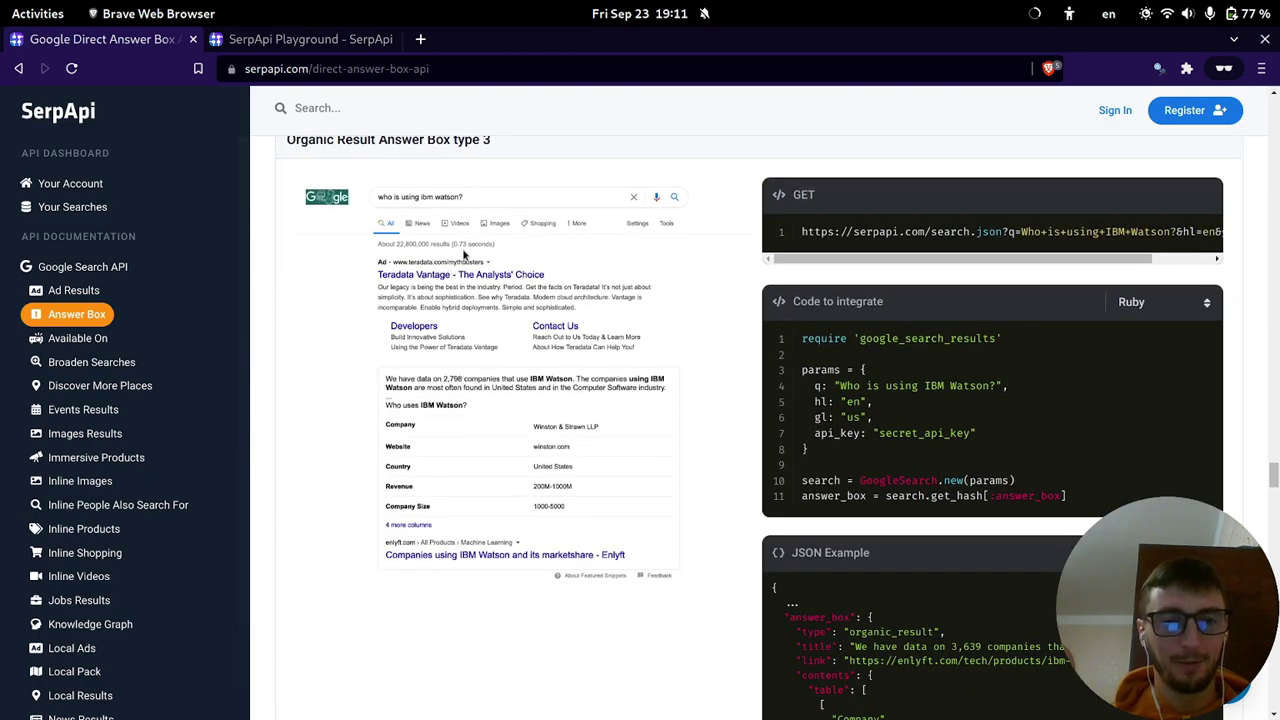
{"action": "scroll", "coordinate": [464, 230], "scroll_direction": "up", "scroll_amount": 1}
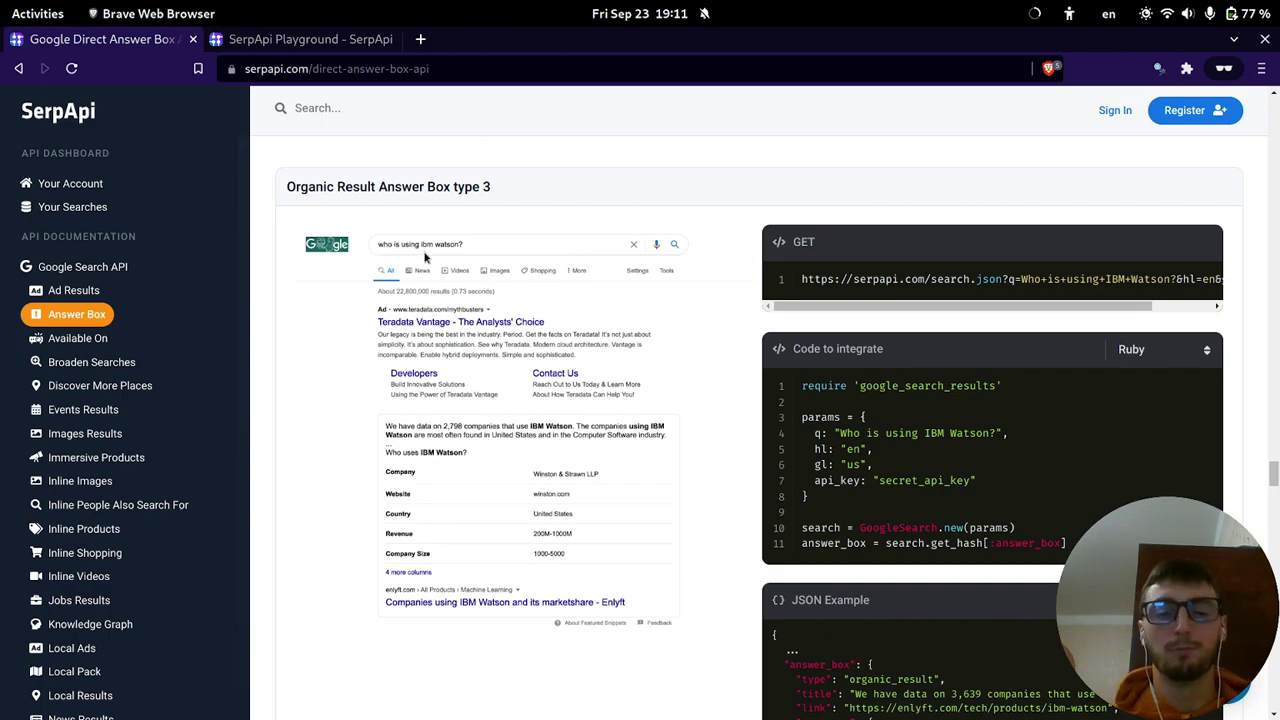
{"action": "scroll", "coordinate": [428, 262], "scroll_direction": "down", "scroll_amount": 1}
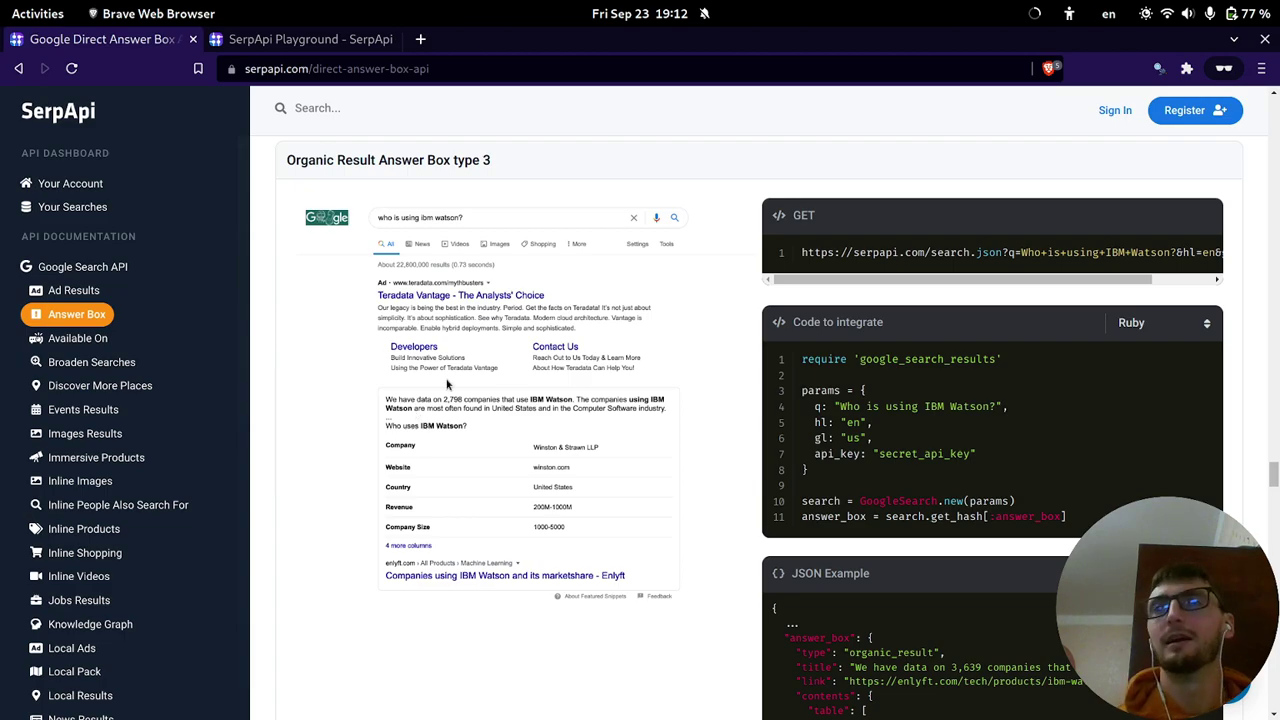
{"action": "scroll", "coordinate": [463, 360], "scroll_direction": "down", "scroll_amount": 3}
{"action": "scroll", "coordinate": [462, 357], "scroll_direction": "up", "scroll_amount": 4}
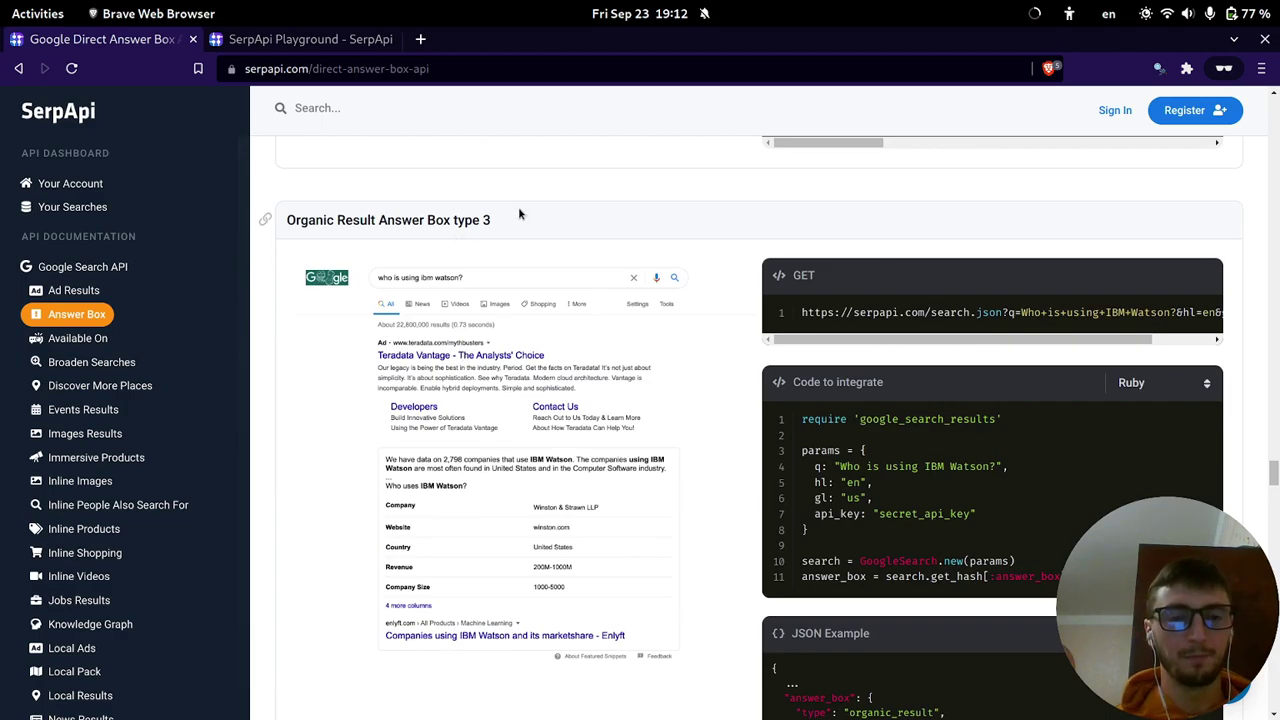
{"action": "scroll", "coordinate": [519, 213], "scroll_direction": "down", "scroll_amount": 1}
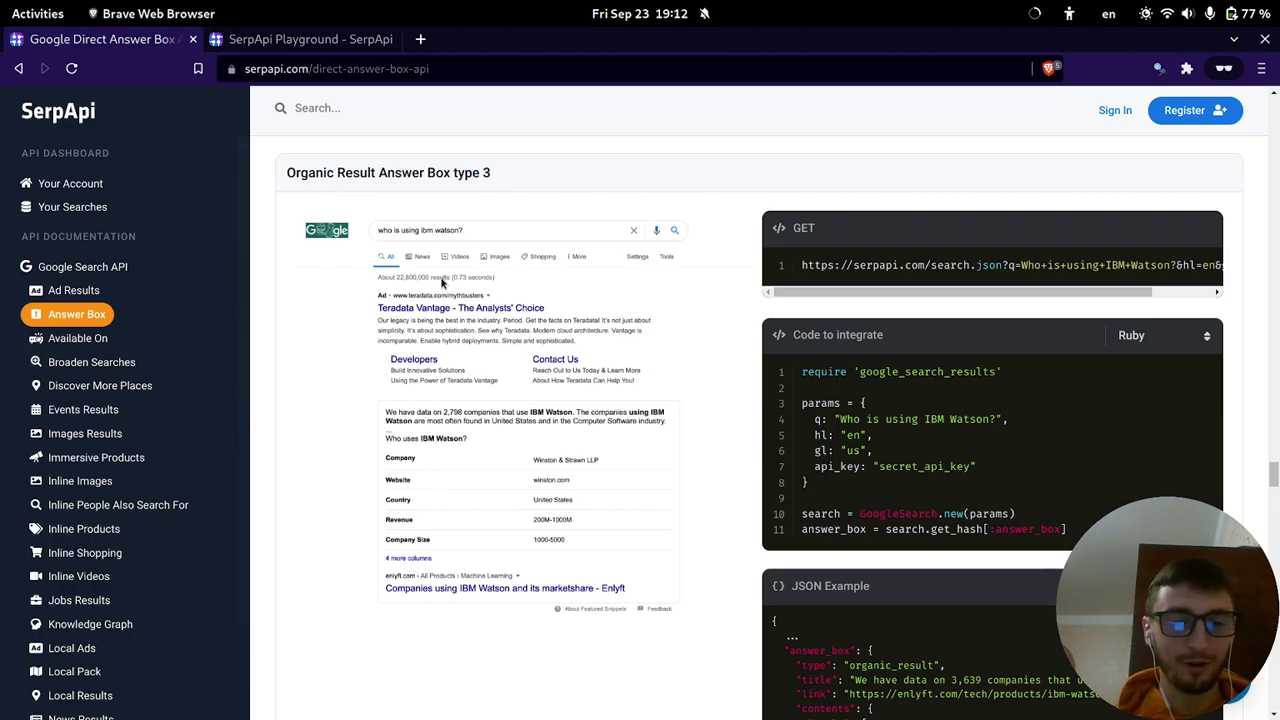
{"action": "scroll", "coordinate": [460, 289], "scroll_direction": "down", "scroll_amount": 10}
{"action": "scroll", "coordinate": [470, 289], "scroll_direction": "down", "scroll_amount": 5}
{"action": "scroll", "coordinate": [470, 289], "scroll_direction": "up", "scroll_amount": 2}
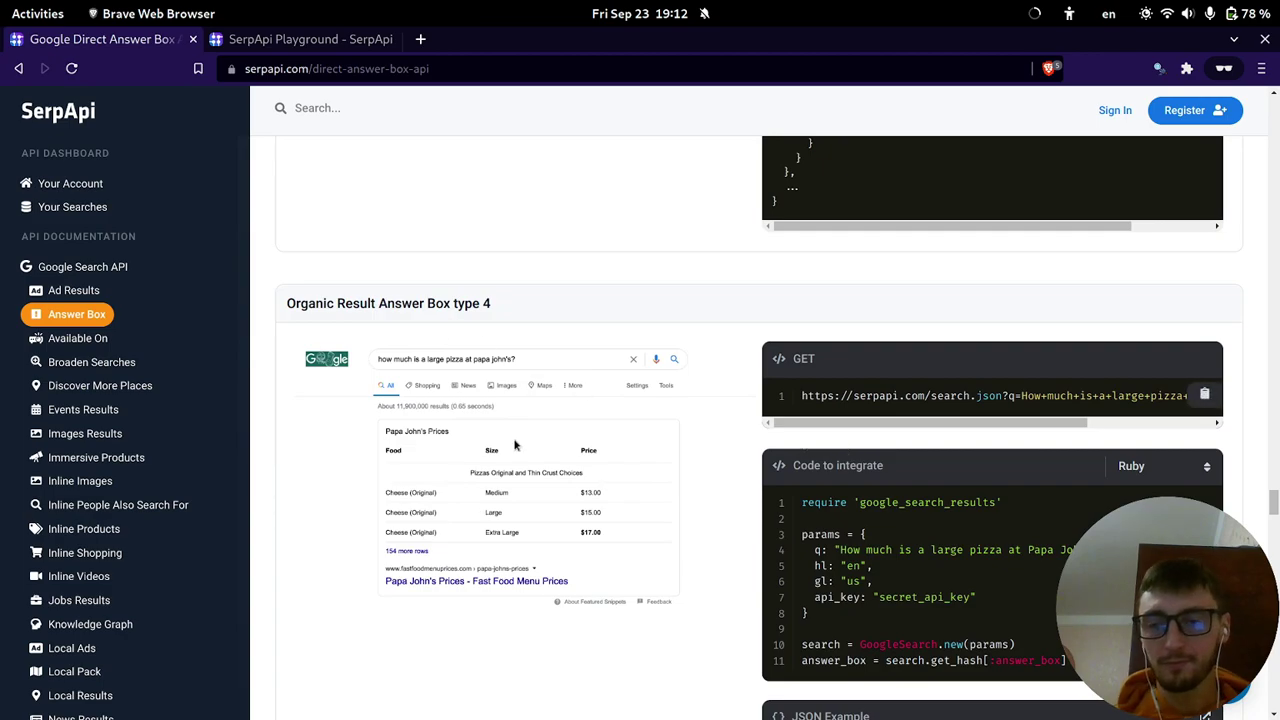
Scroll to the type 4 JSON Example and highlight its table contents.
{"action": "scroll", "coordinate": [491, 495], "scroll_direction": "down", "scroll_amount": 2}
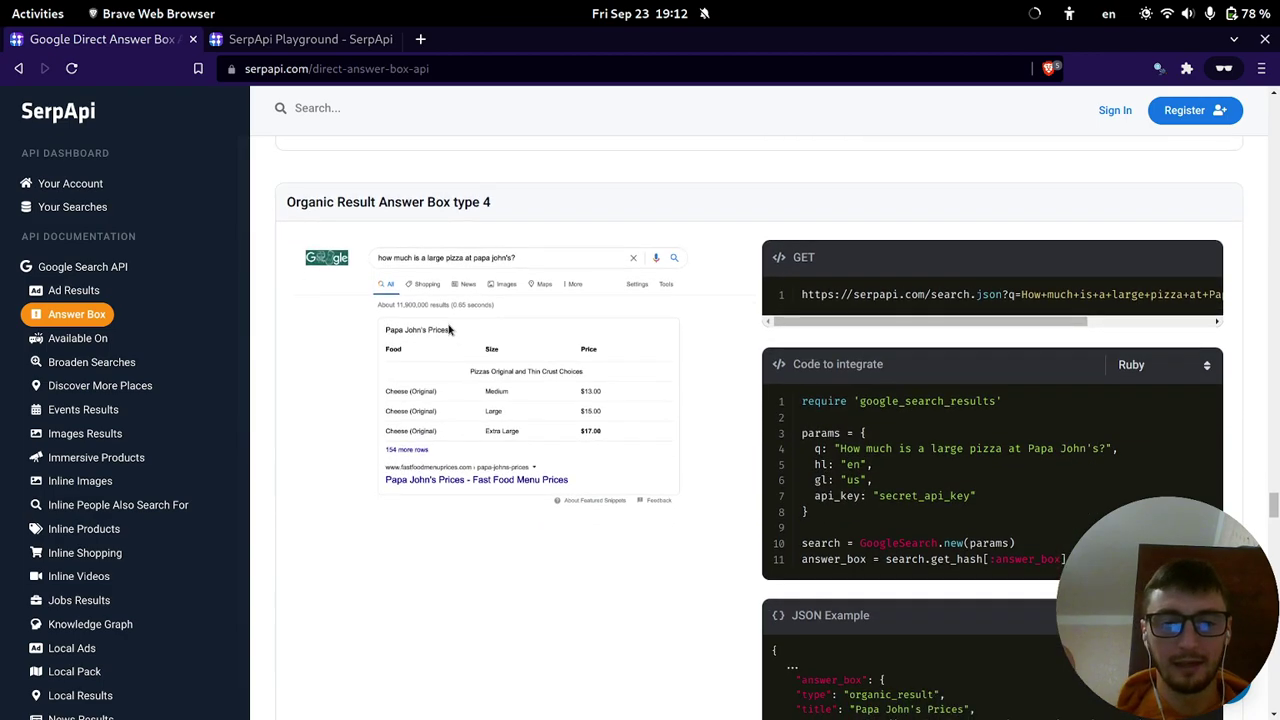
{"action": "scroll", "coordinate": [950, 426], "scroll_direction": "down", "scroll_amount": 5}
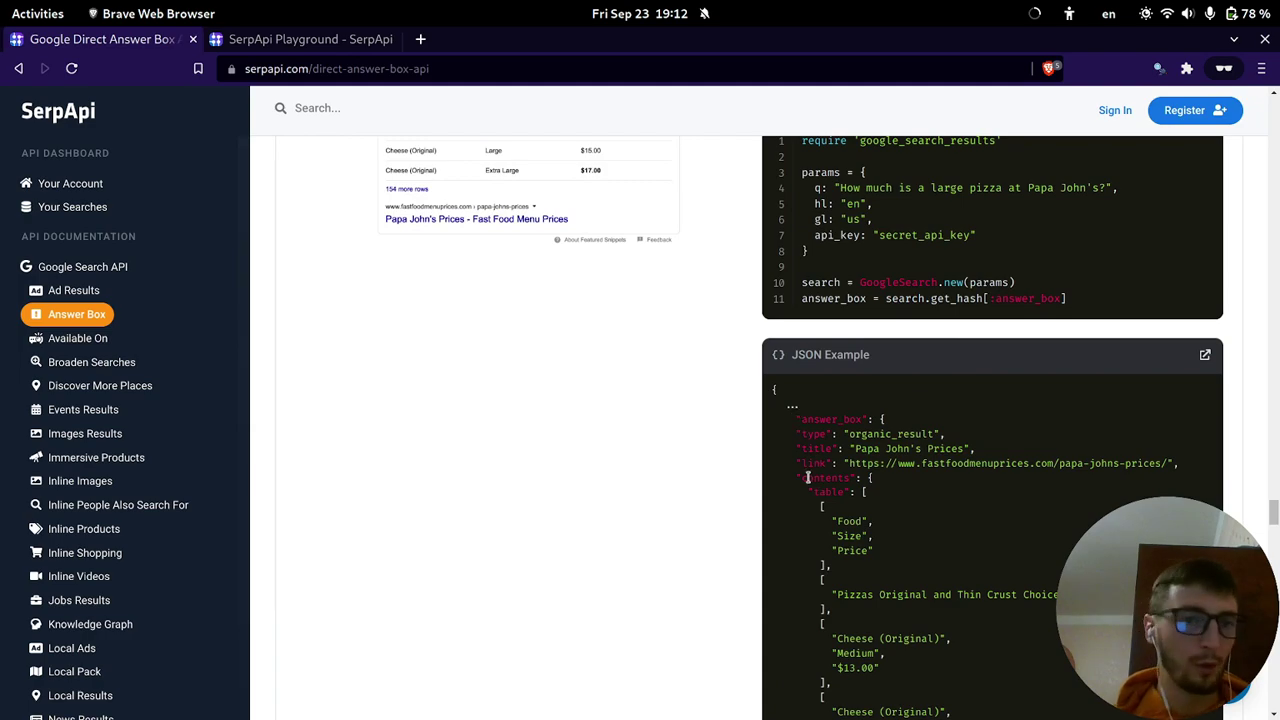
{"action": "scroll", "coordinate": [495, 366], "scroll_direction": "up", "scroll_amount": 3}
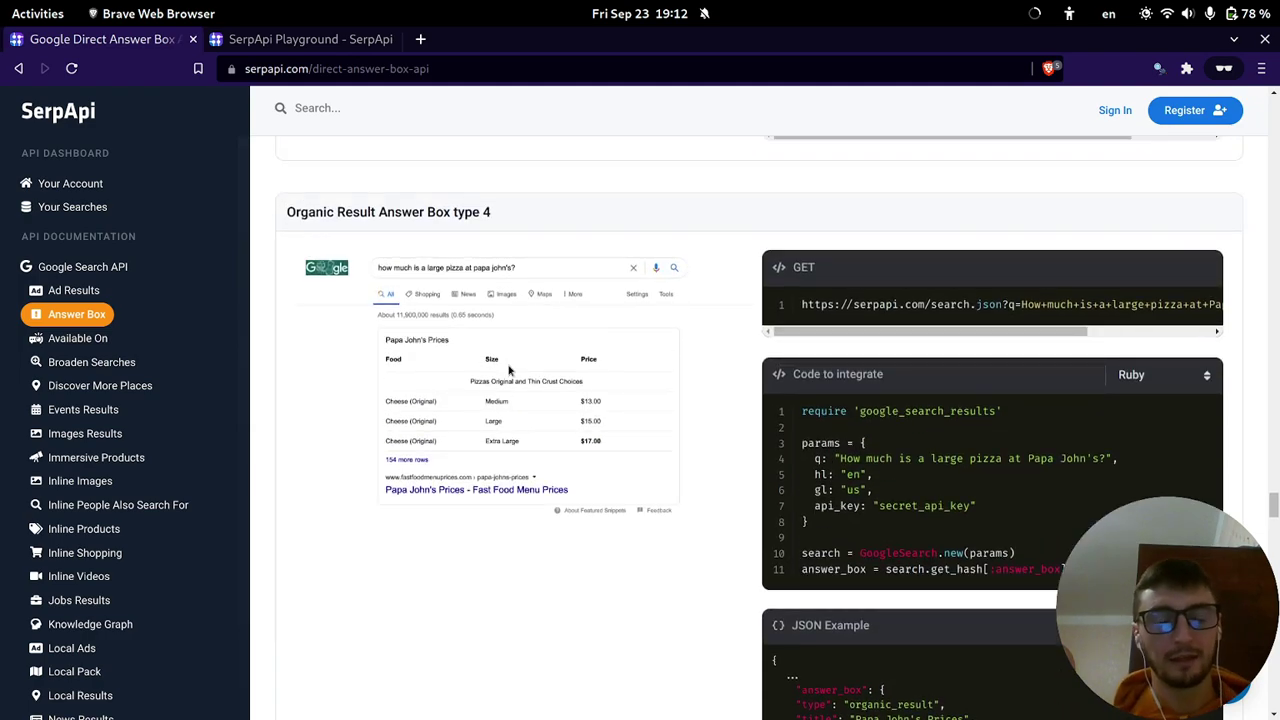
{"action": "scroll", "coordinate": [693, 405], "scroll_direction": "down", "scroll_amount": 2}
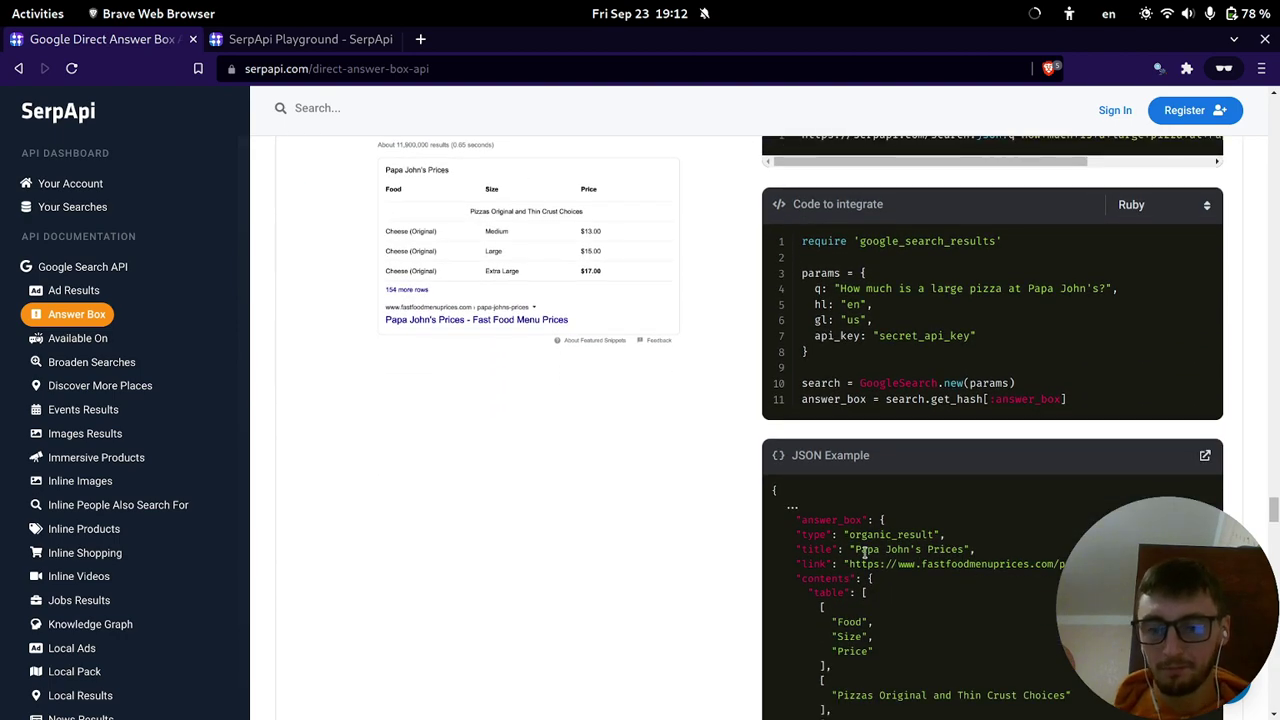
{"action": "left_click_drag", "start_coordinate": [797, 578], "coordinate": [879, 648]}
{"action": "scroll", "coordinate": [885, 590], "scroll_direction": "down", "scroll_amount": 4}
Highlight the formatted pizzas_original_and_thin_crust_choices list, then continue to the type 5 'rumus luas' example.
{"action": "left_click", "coordinate": [812, 297]}
{"action": "left_click_drag", "start_coordinate": [803, 272], "coordinate": [900, 525]}
{"action": "scroll", "coordinate": [900, 525], "scroll_direction": "down", "scroll_amount": 3}
{"action": "left_click", "coordinate": [821, 445]}
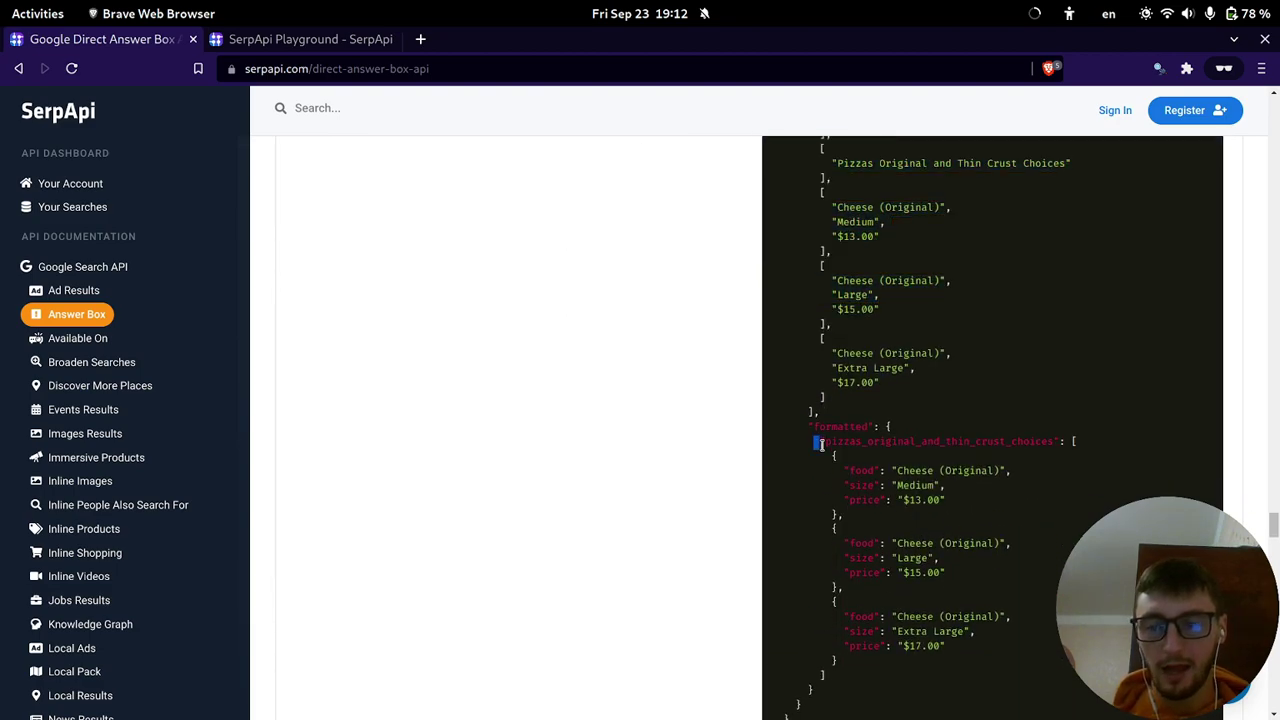
{"action": "left_click_drag", "start_coordinate": [823, 447], "coordinate": [911, 669]}
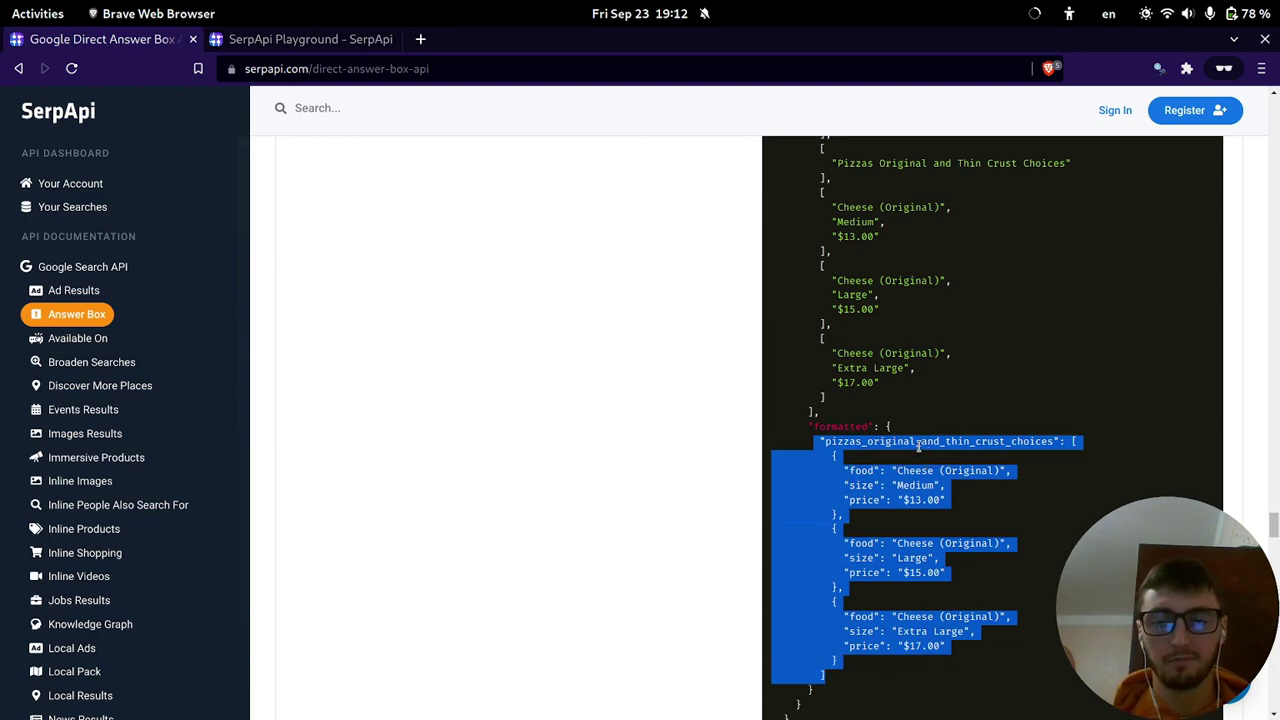
{"action": "scroll", "coordinate": [920, 445], "scroll_direction": "down", "scroll_amount": 5}
{"action": "scroll", "coordinate": [600, 386], "scroll_direction": "down", "scroll_amount": 3}
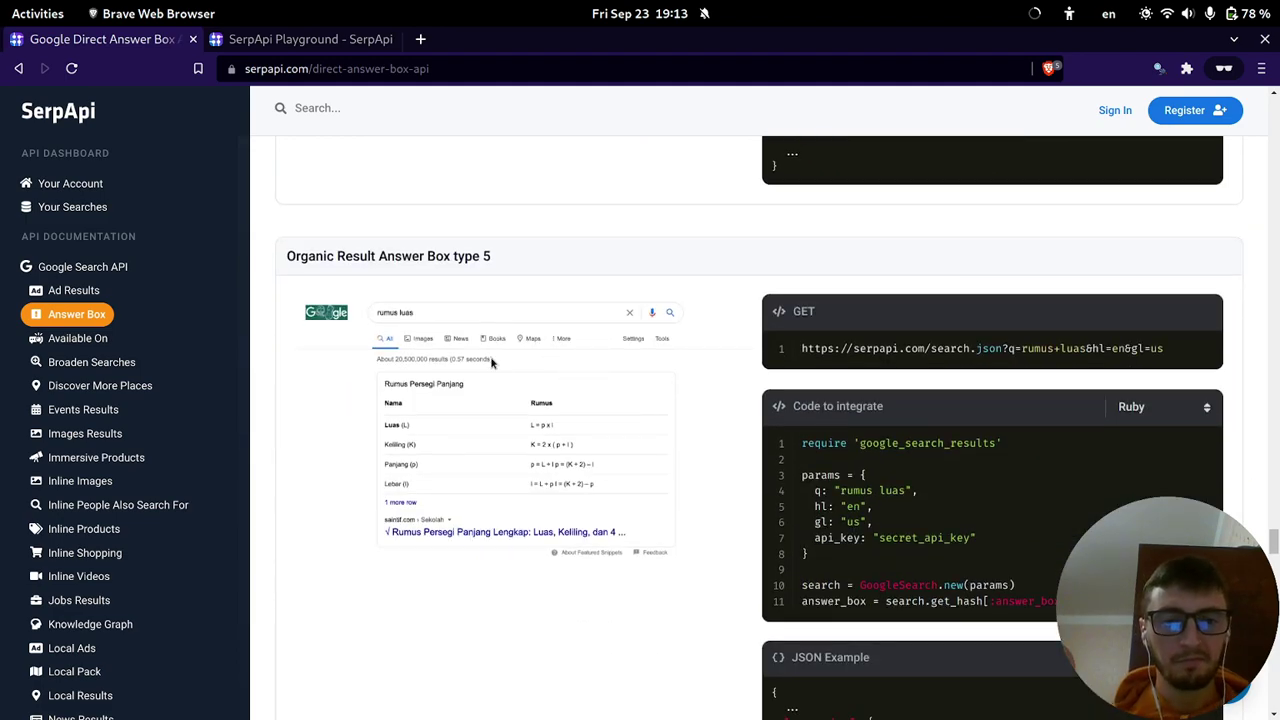
Scroll through the type 5 'rumus luas' formula table and JSON to the Multiple Answer Box section.
{"action": "scroll", "coordinate": [641, 370], "scroll_direction": "down", "scroll_amount": 4}
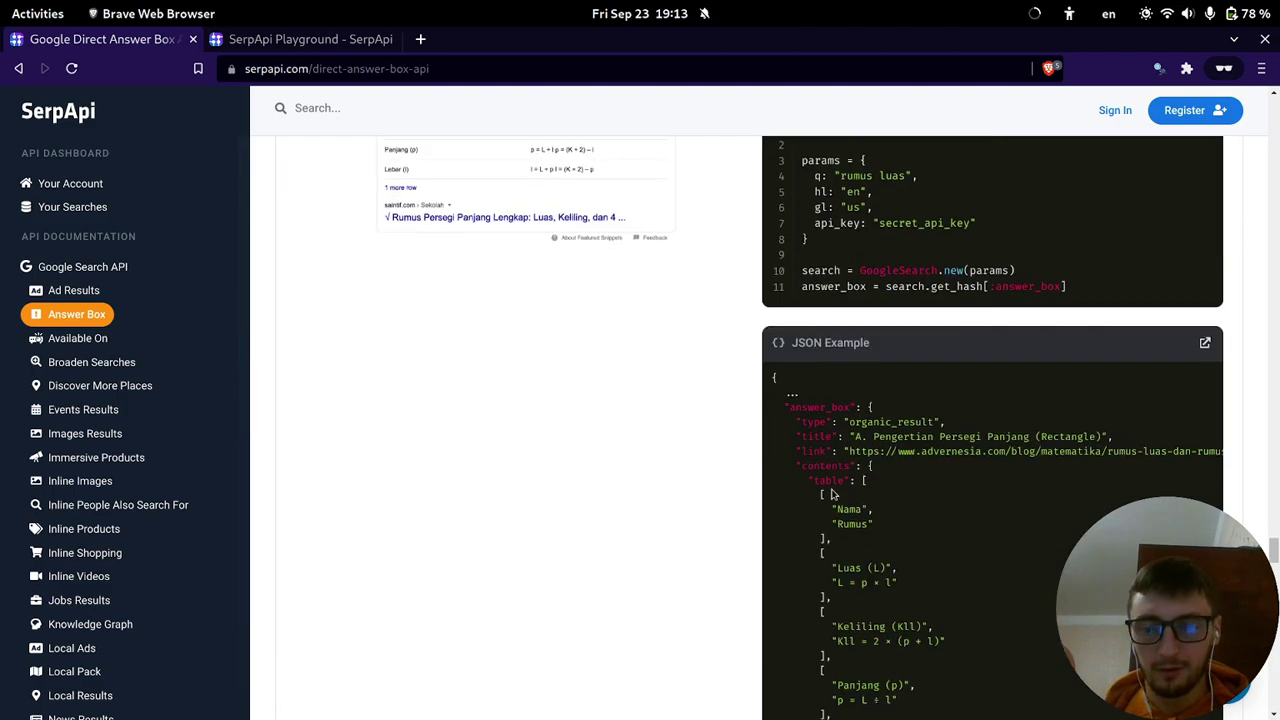
{"action": "scroll", "coordinate": [641, 370], "scroll_direction": "up", "scroll_amount": 3}
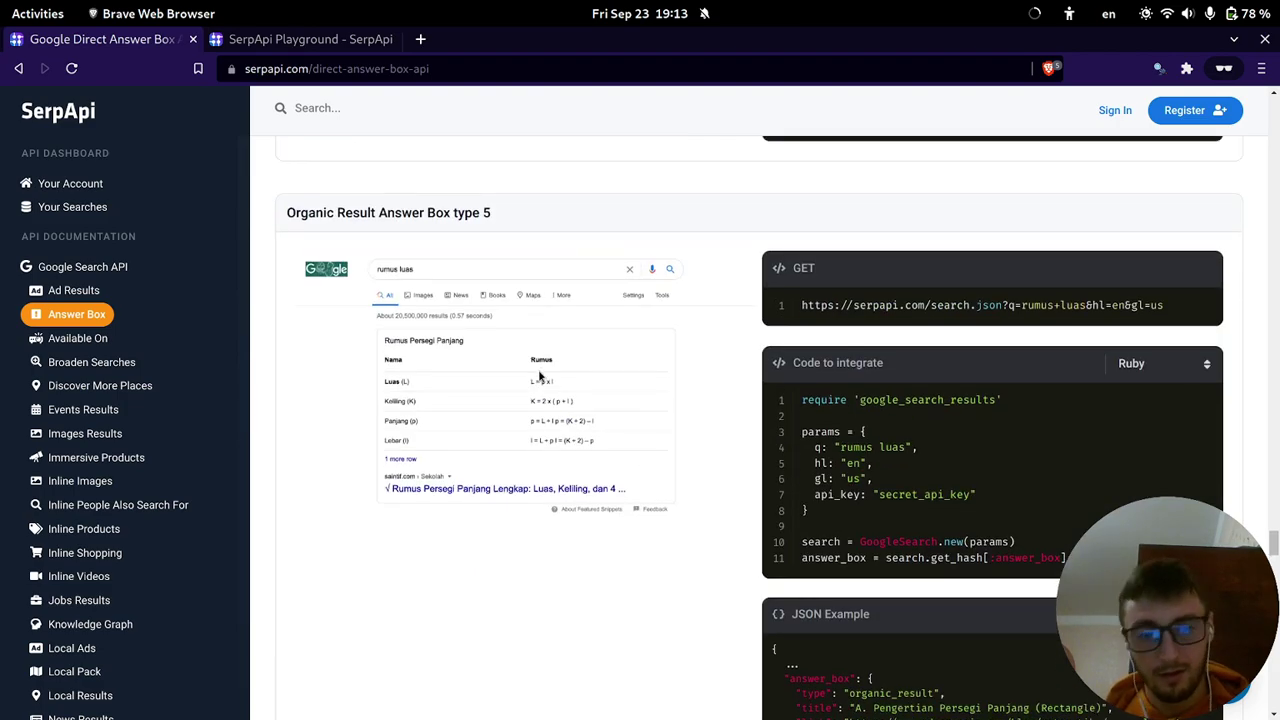
{"action": "scroll", "coordinate": [545, 368], "scroll_direction": "down", "scroll_amount": 2}
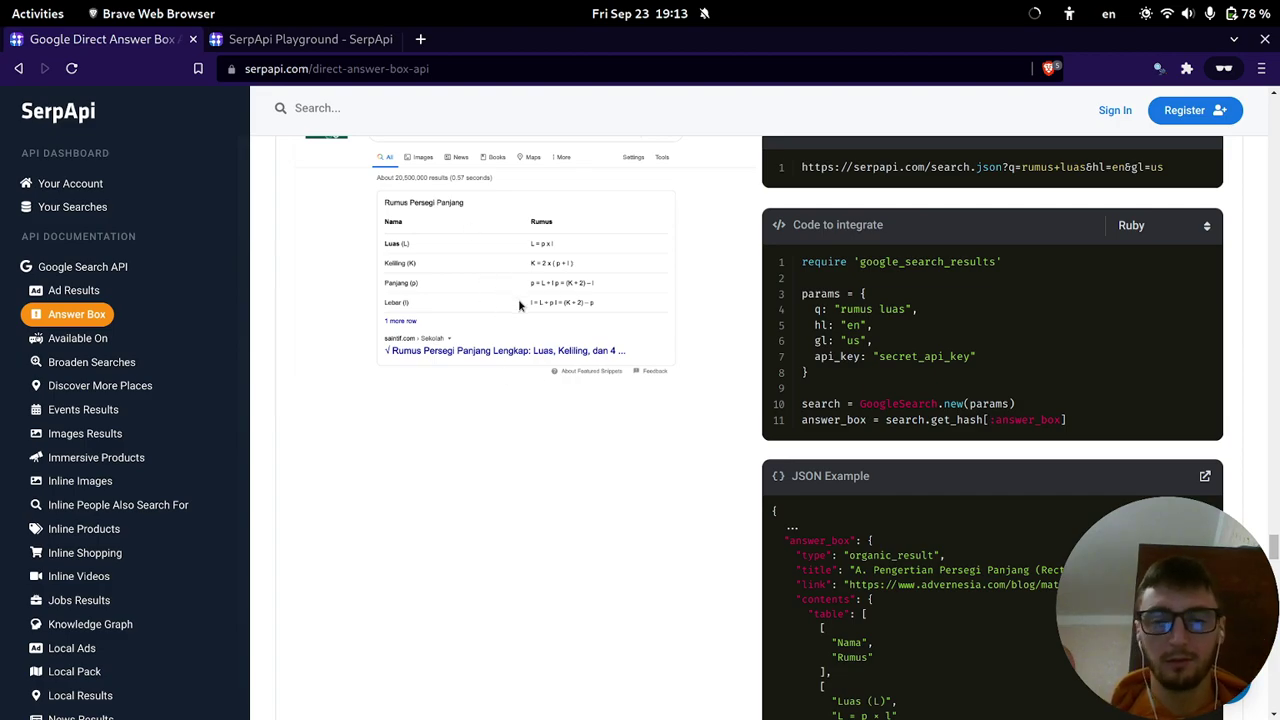
{"action": "scroll", "coordinate": [518, 299], "scroll_direction": "down", "scroll_amount": 15}
{"action": "scroll", "coordinate": [515, 316], "scroll_direction": "up", "scroll_amount": 2}
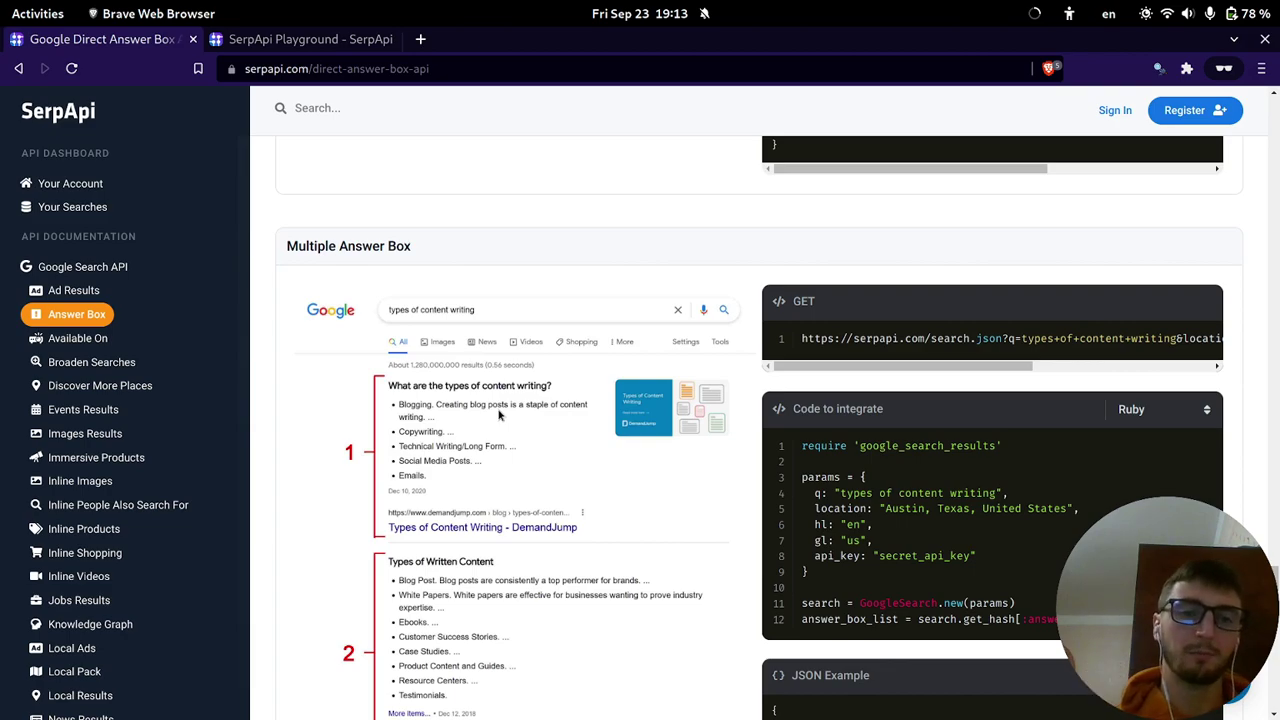
Open the Multiple Answer Box JSON example in a new playground tab.
{"action": "scroll", "coordinate": [499, 415], "scroll_direction": "down", "scroll_amount": 2}
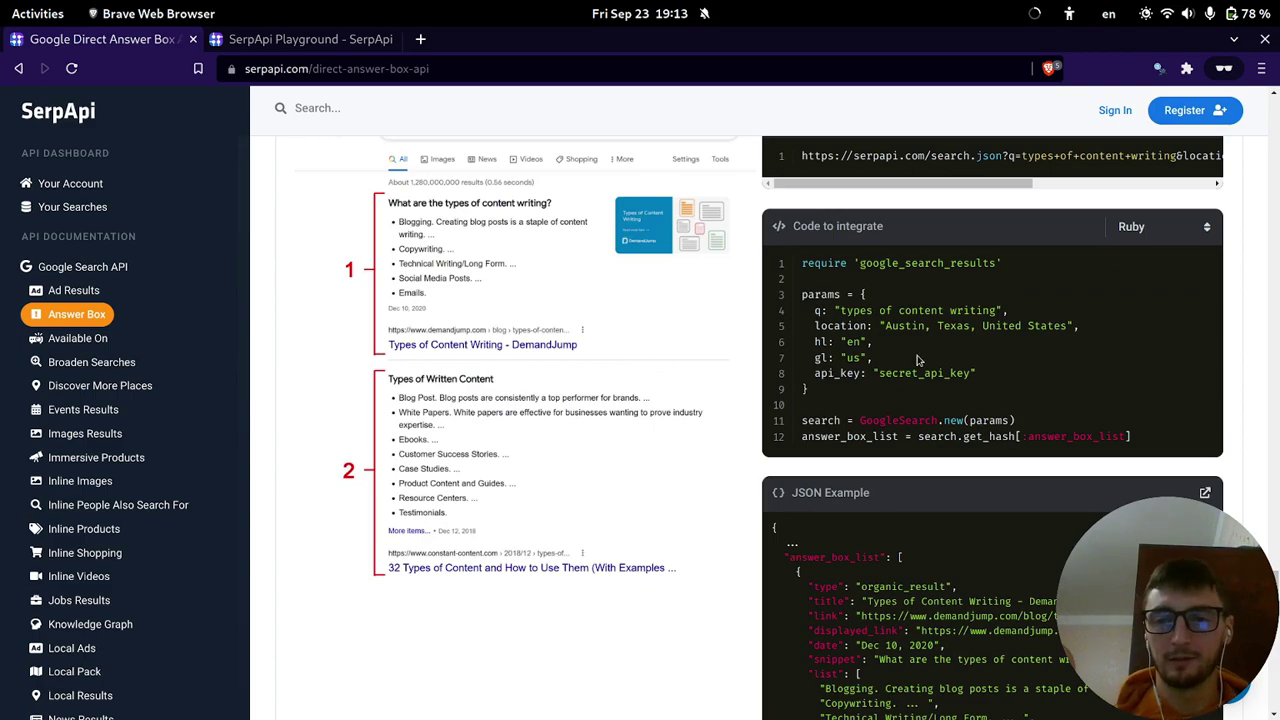
{"action": "middle_click", "coordinate": [1205, 492]}
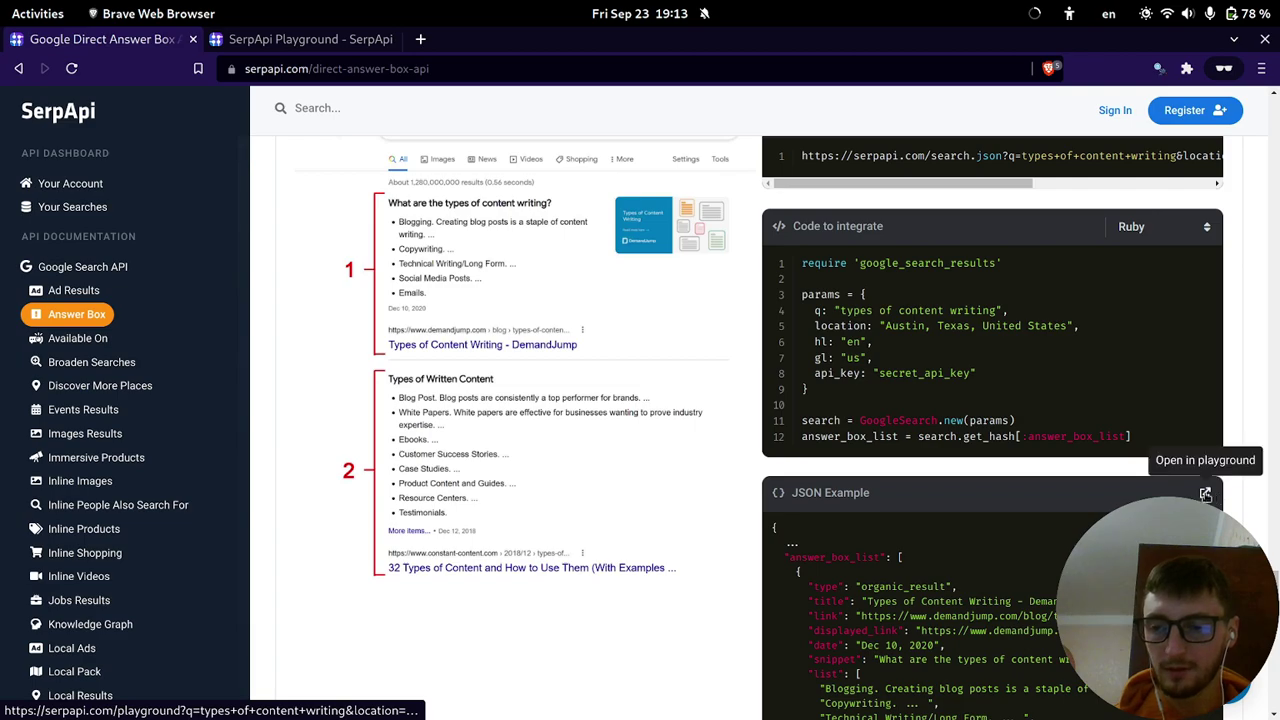
View the live 'types of content writing' Playground results with enlarged preview panels, then return to the docs.
{"action": "left_click", "coordinate": [1205, 494]}
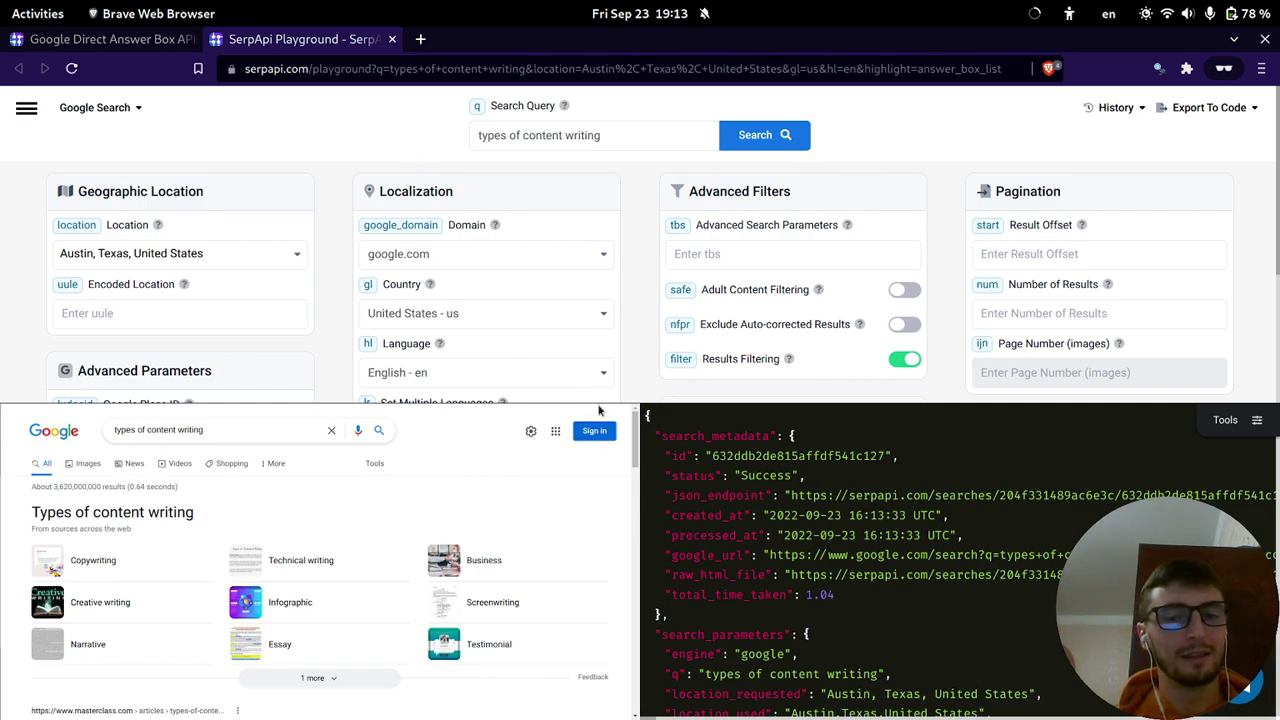
{"action": "left_click_drag", "start_coordinate": [601, 401], "coordinate": [600, 160]}
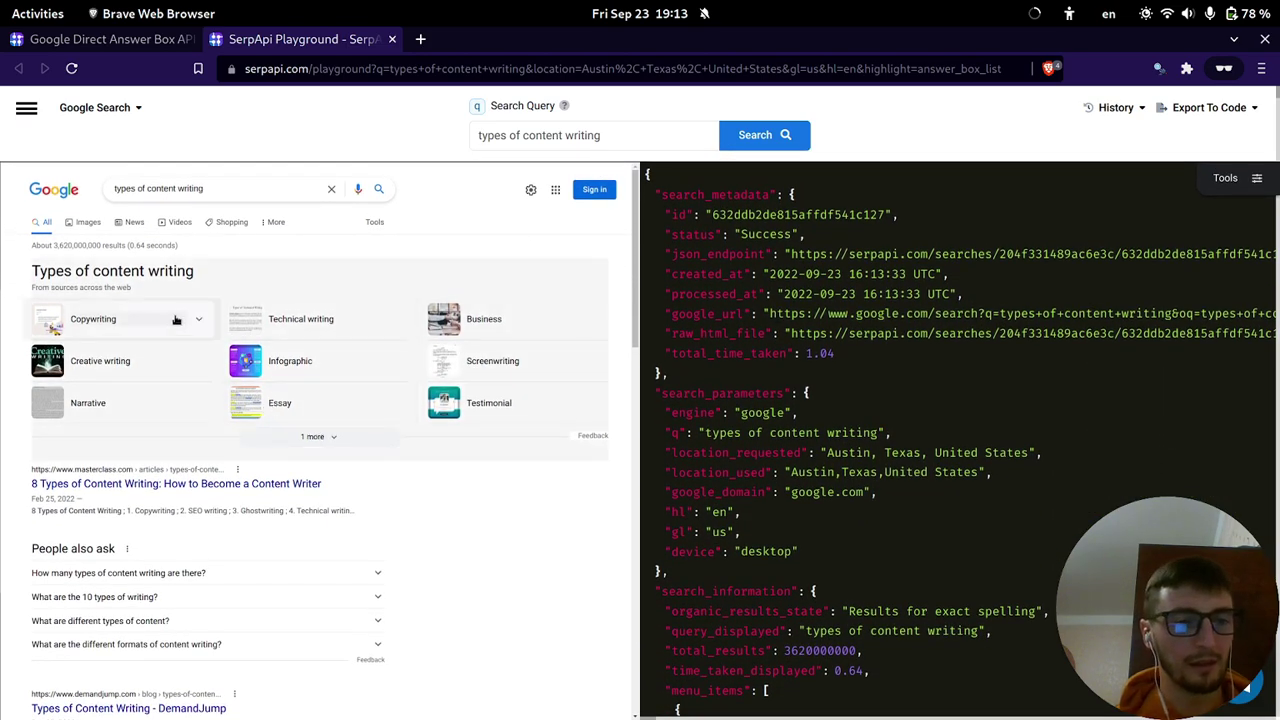
{"action": "scroll", "coordinate": [148, 415], "scroll_direction": "down", "scroll_amount": 2}
{"action": "scroll", "coordinate": [145, 360], "scroll_direction": "up", "scroll_amount": 2}
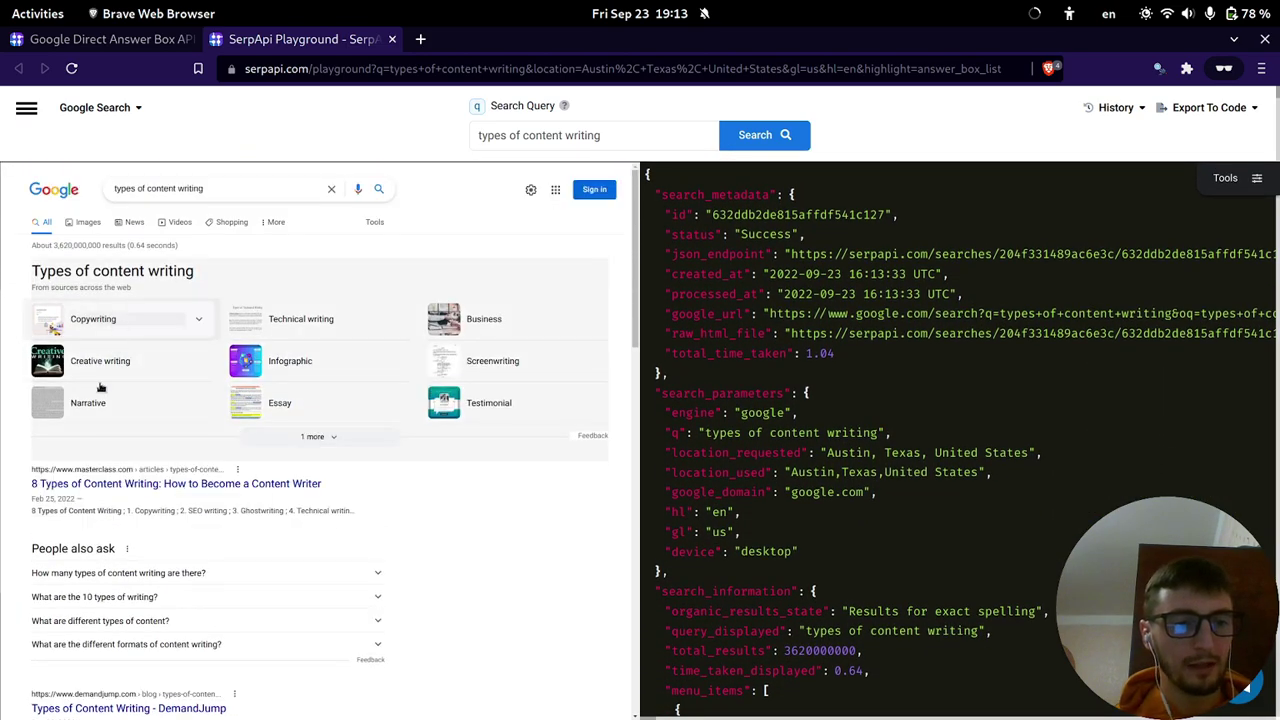
{"action": "scroll", "coordinate": [148, 420], "scroll_direction": "down", "scroll_amount": 2}
{"action": "scroll", "coordinate": [220, 495], "scroll_direction": "up", "scroll_amount": 1}
{"action": "scroll", "coordinate": [266, 462], "scroll_direction": "up", "scroll_amount": 2}
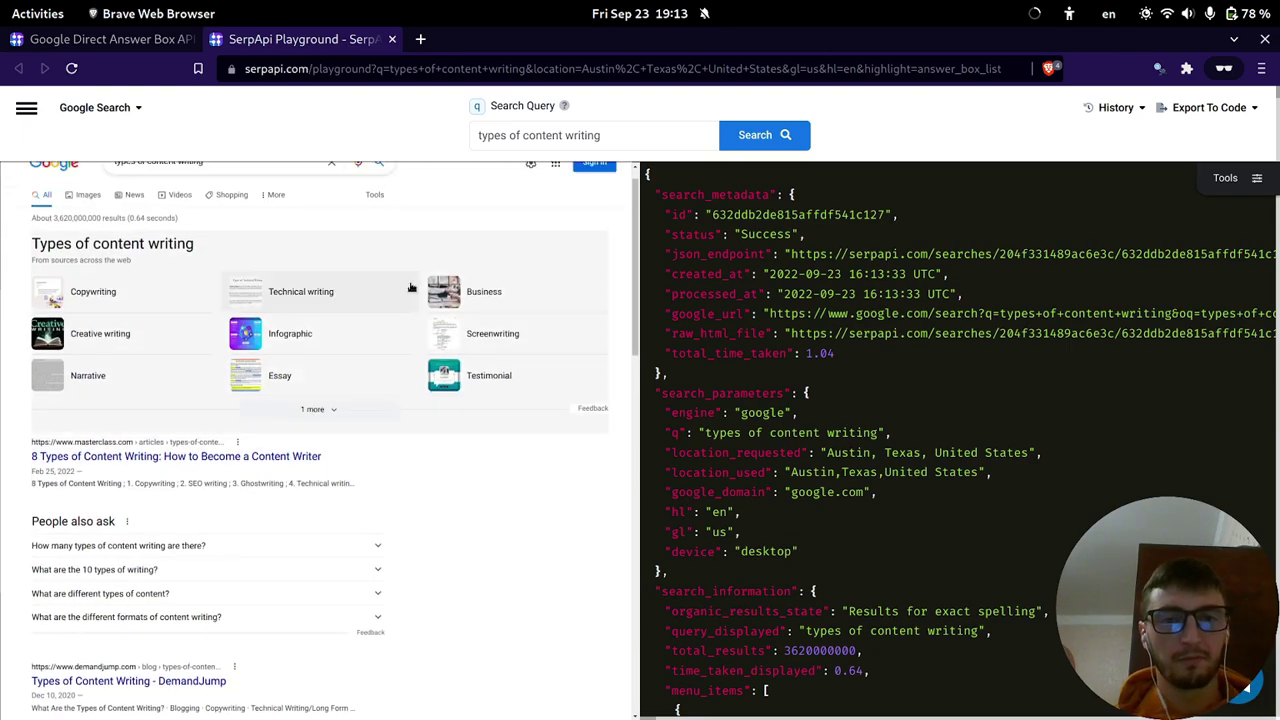
{"action": "key", "text": "ctrl+Page_Up"}
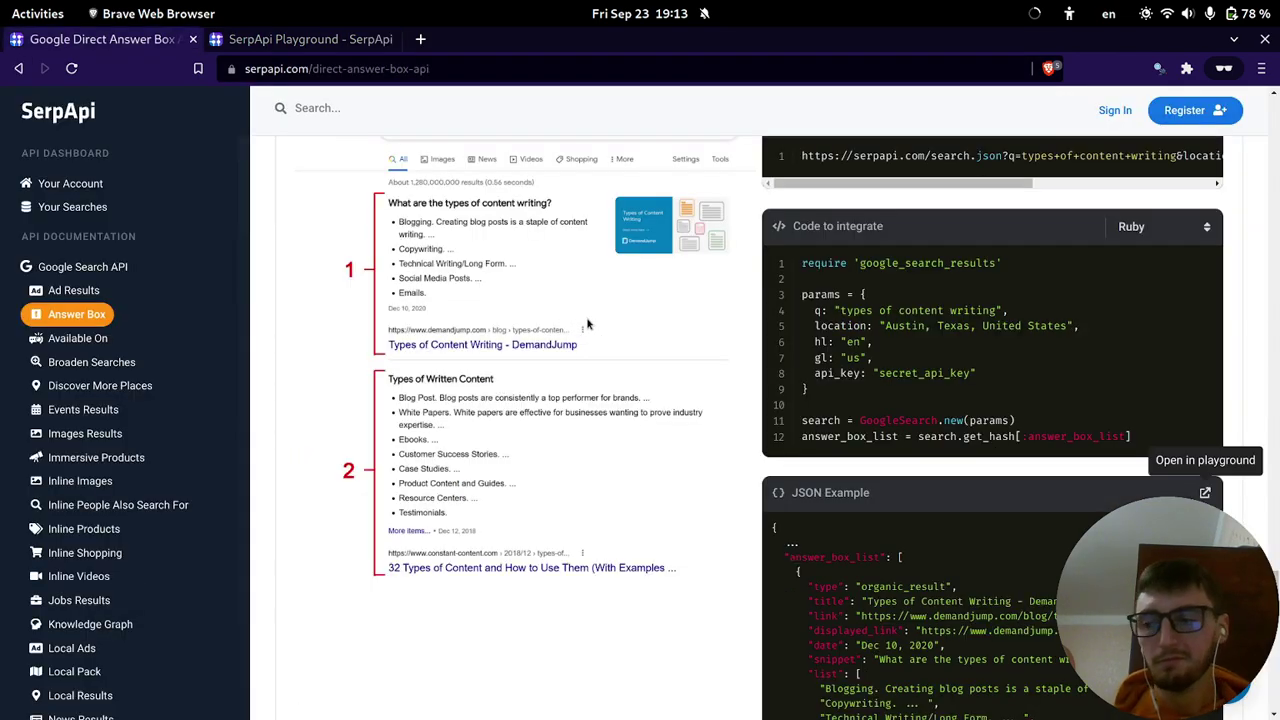
Scroll past the Translation example and highlight the Directions Answer Box heading and its Ruby query.
{"action": "scroll", "coordinate": [588, 323], "scroll_direction": "down", "scroll_amount": 10}
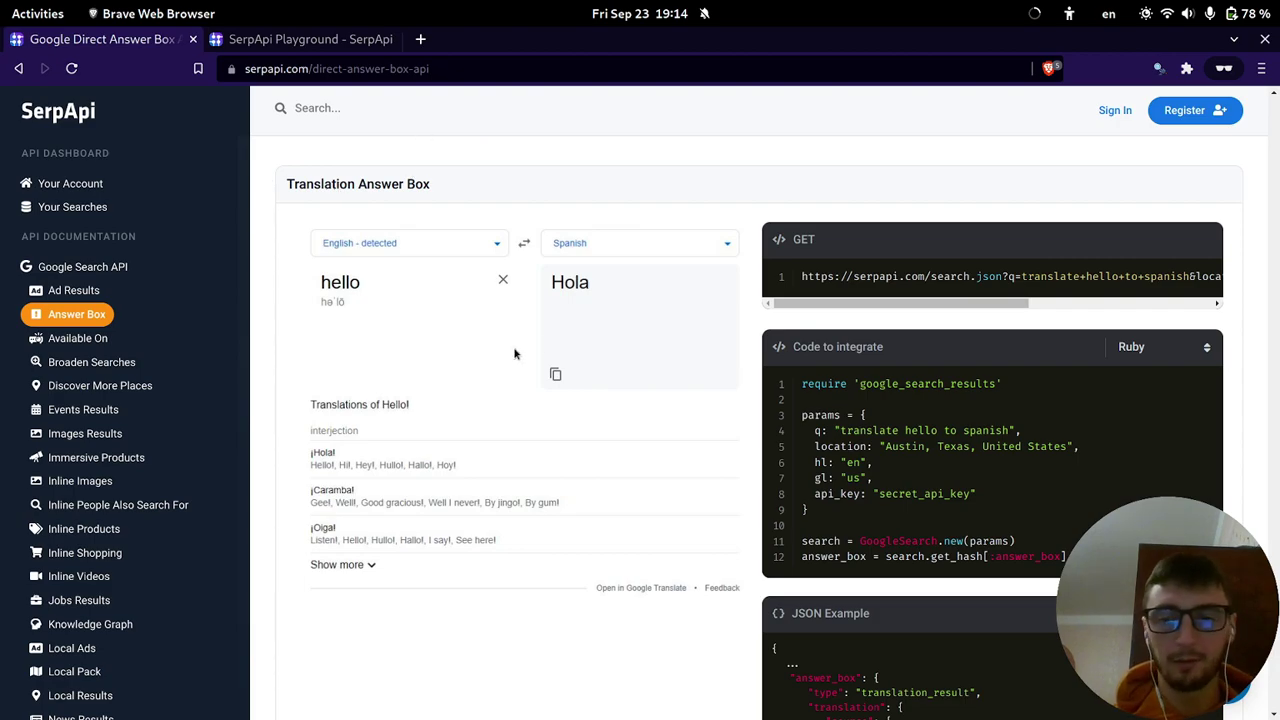
{"action": "scroll", "coordinate": [566, 257], "scroll_direction": "down", "scroll_amount": 8}
{"action": "scroll", "coordinate": [566, 263], "scroll_direction": "down", "scroll_amount": 4}
{"action": "scroll", "coordinate": [460, 290], "scroll_direction": "up", "scroll_amount": 5}
{"action": "triple_click", "coordinate": [355, 230]}
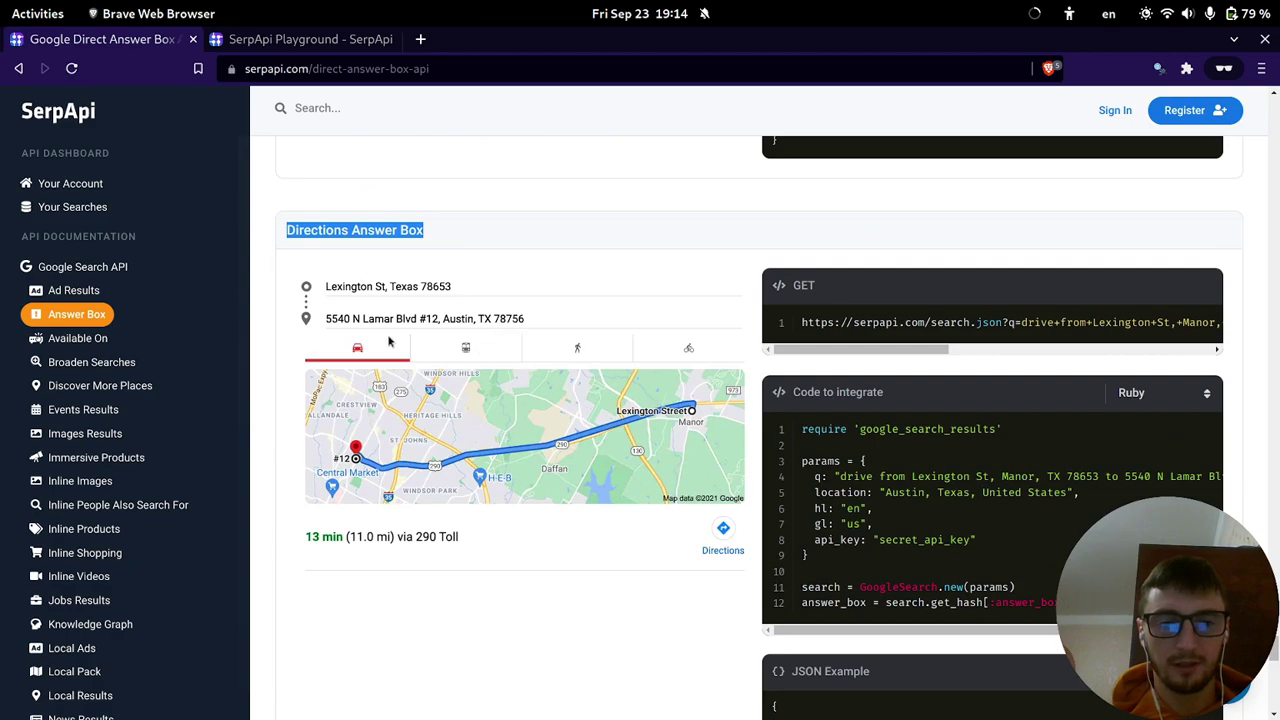
{"action": "left_click_drag", "start_coordinate": [840, 477], "coordinate": [1074, 477]}
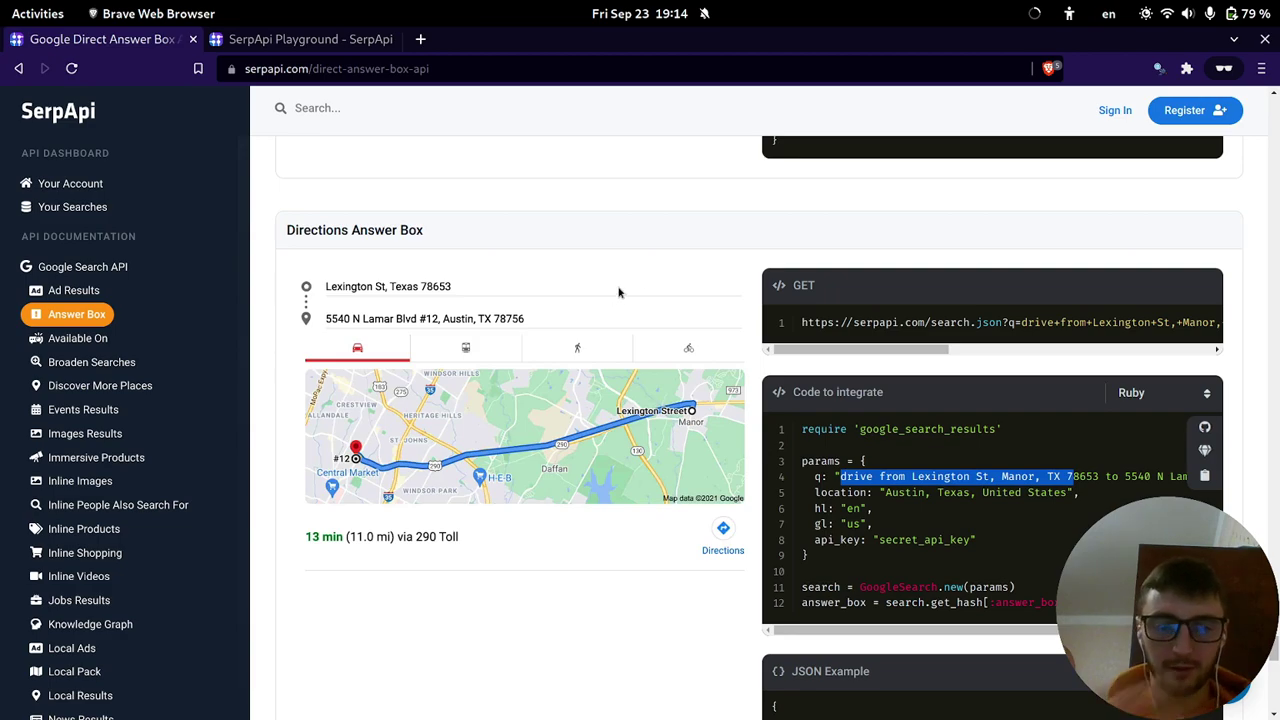
Highlight the summary and duration fields in the Directions JSON, then look over the Formula example.
{"action": "scroll", "coordinate": [900, 470], "scroll_direction": "down", "scroll_amount": 3}
{"action": "double_click", "coordinate": [851, 484]}
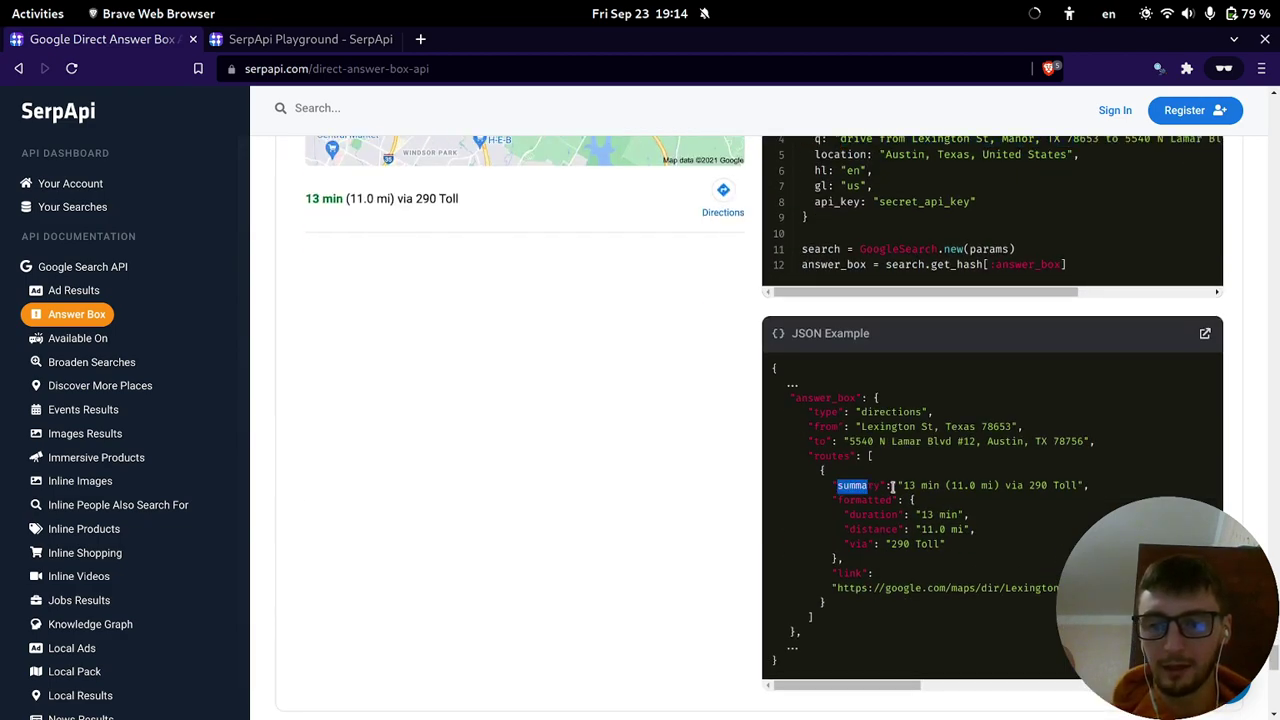
{"action": "left_click_drag", "start_coordinate": [849, 514], "coordinate": [933, 517]}
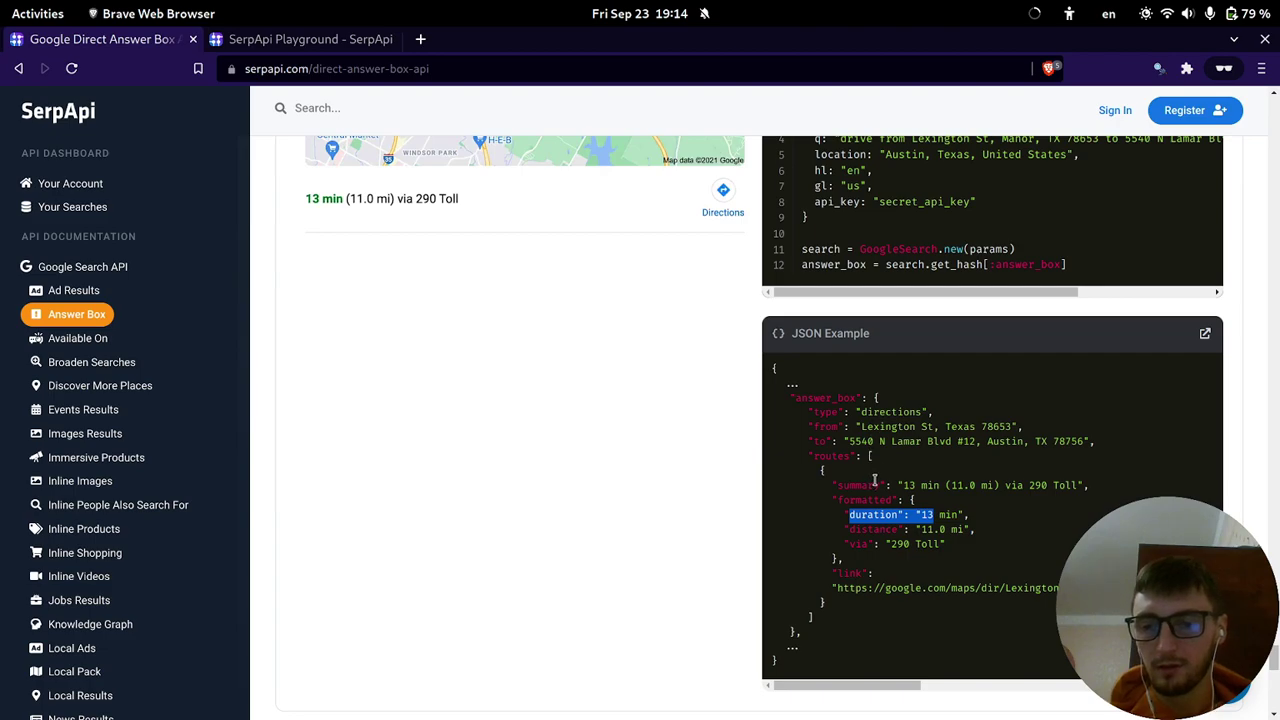
{"action": "left_click_drag", "start_coordinate": [850, 588], "coordinate": [1048, 588]}
{"action": "scroll", "coordinate": [421, 321], "scroll_direction": "down", "scroll_amount": 6}
{"action": "scroll", "coordinate": [471, 314], "scroll_direction": "up", "scroll_amount": 4}
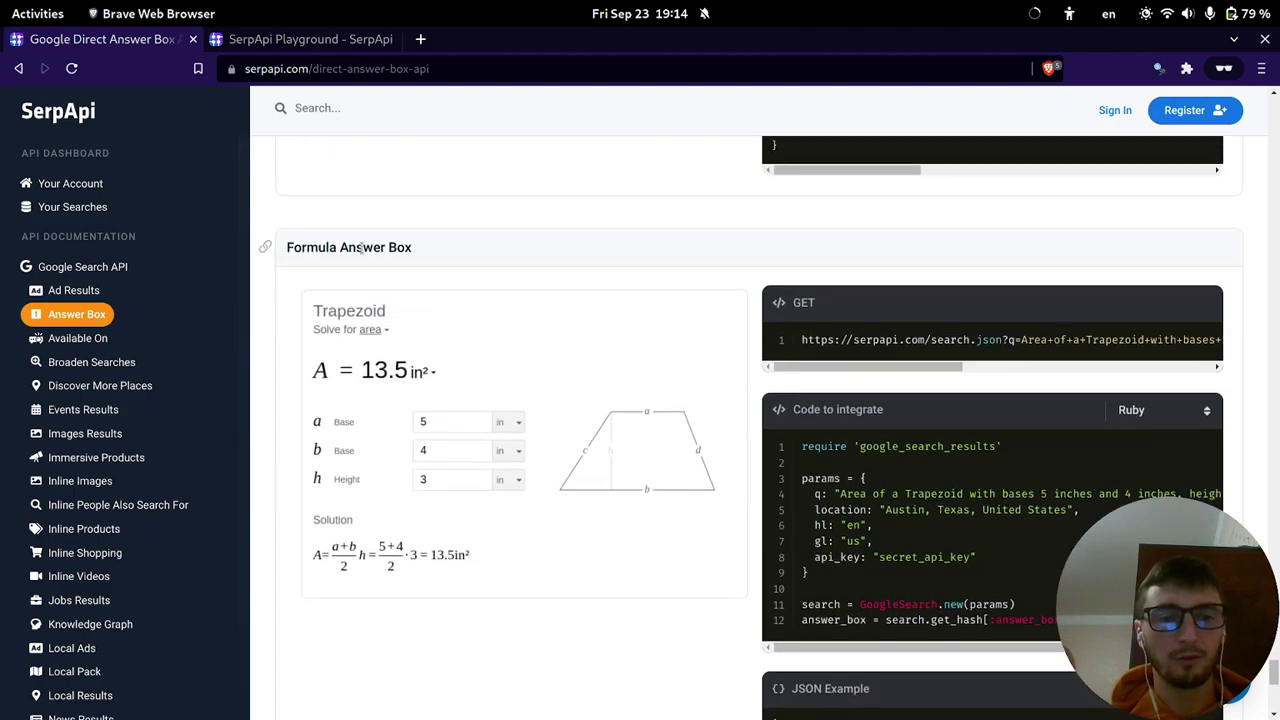
{"action": "left_click_drag", "start_coordinate": [300, 247], "coordinate": [480, 253]}
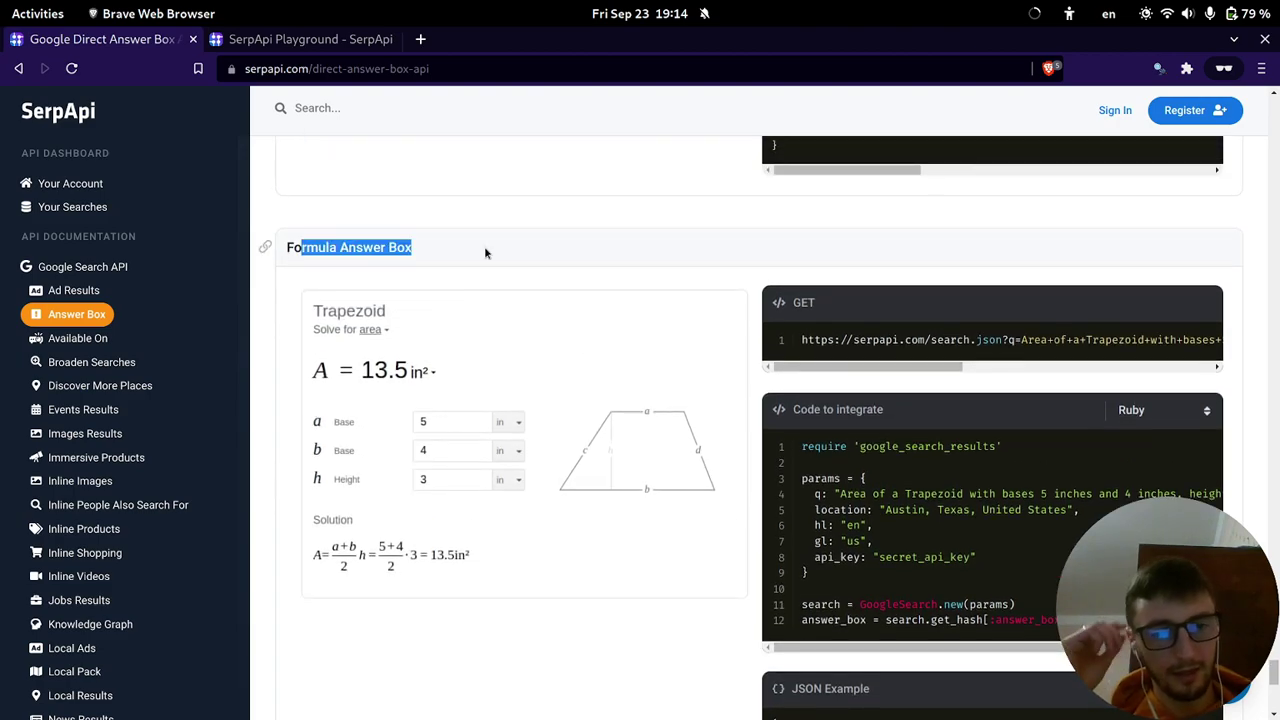
{"action": "scroll", "coordinate": [848, 345], "scroll_direction": "down", "scroll_amount": 10}
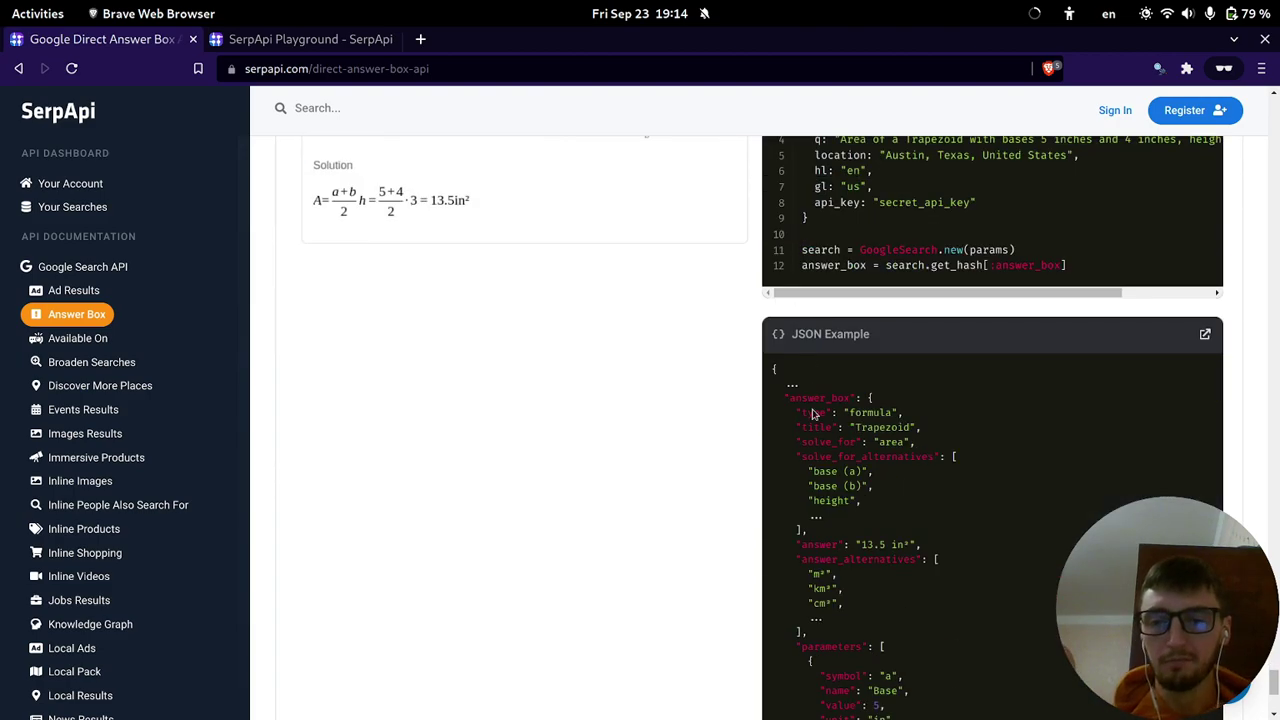
{"action": "scroll", "coordinate": [570, 296], "scroll_direction": "up", "scroll_amount": 4}
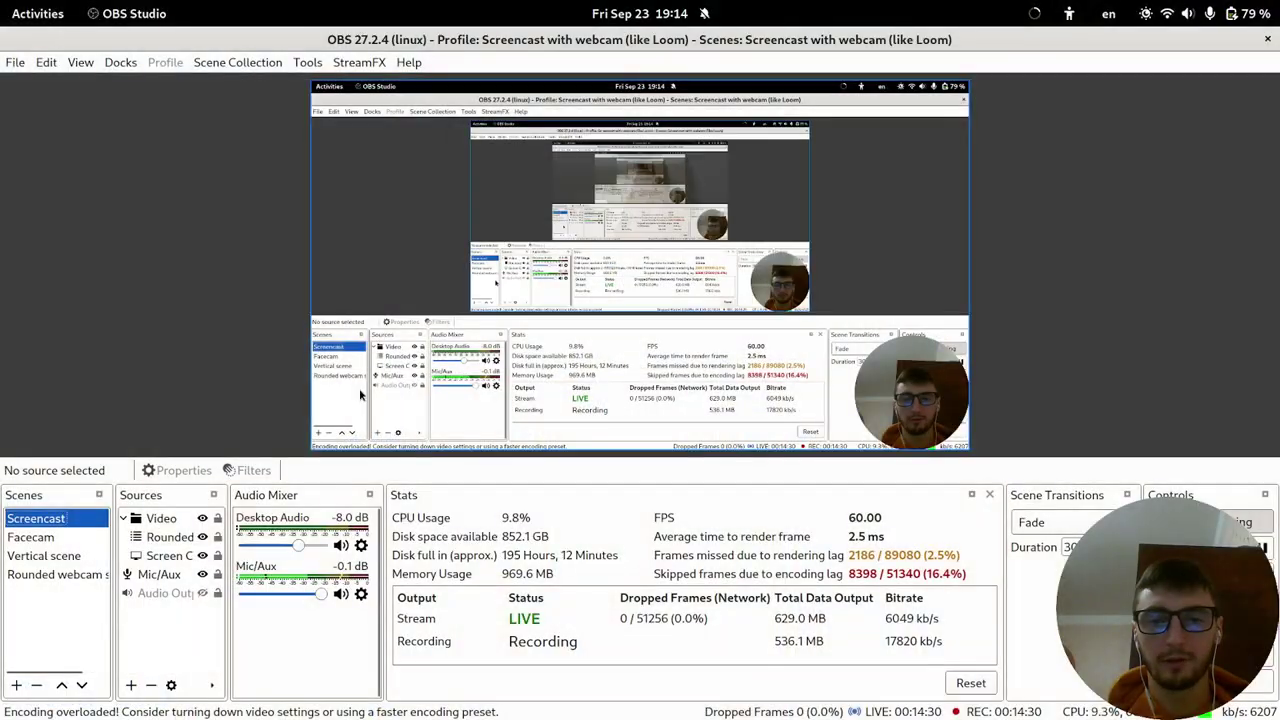
Switch from OBS Studio back to the browser on the Google Available On Results API page.
{"action": "key", "text": "alt+Tab"}
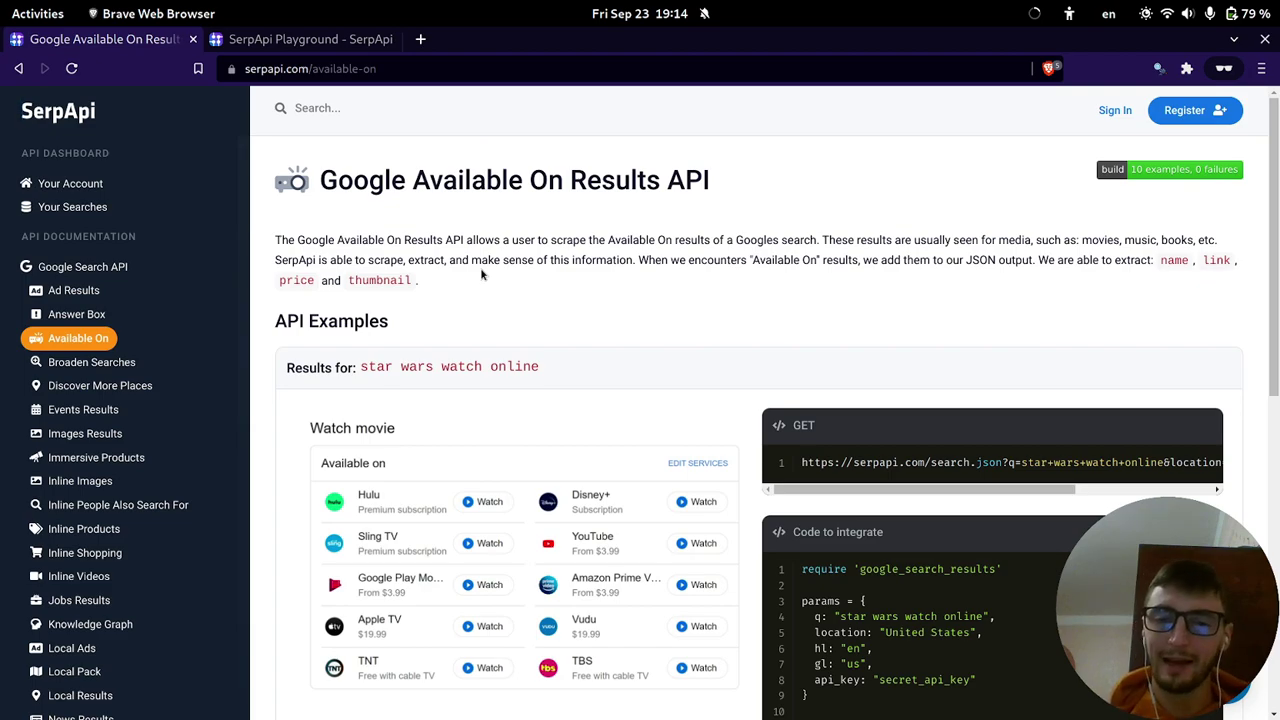
Review the 'star wars watch online' example and its available_on JSON, then open Broaden Searches docs.
{"action": "scroll", "coordinate": [470, 299], "scroll_direction": "down", "scroll_amount": 3}
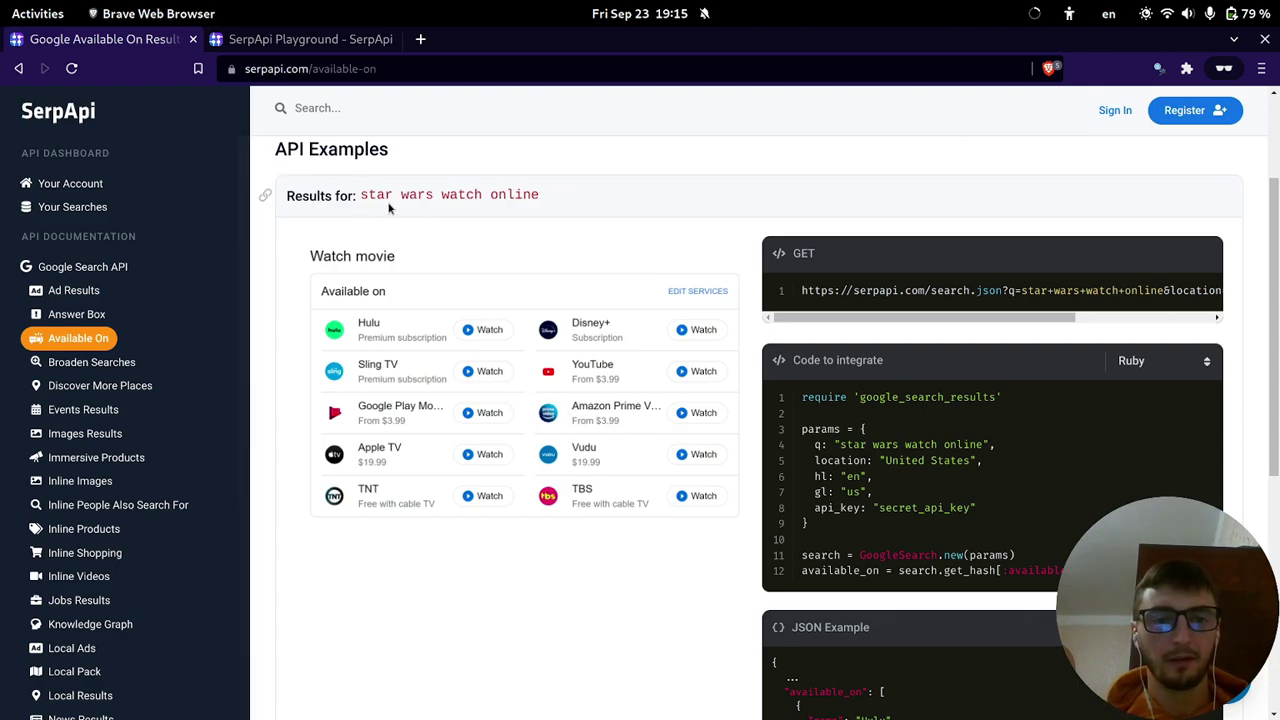
{"action": "left_click_drag", "start_coordinate": [358, 195], "coordinate": [545, 205]}
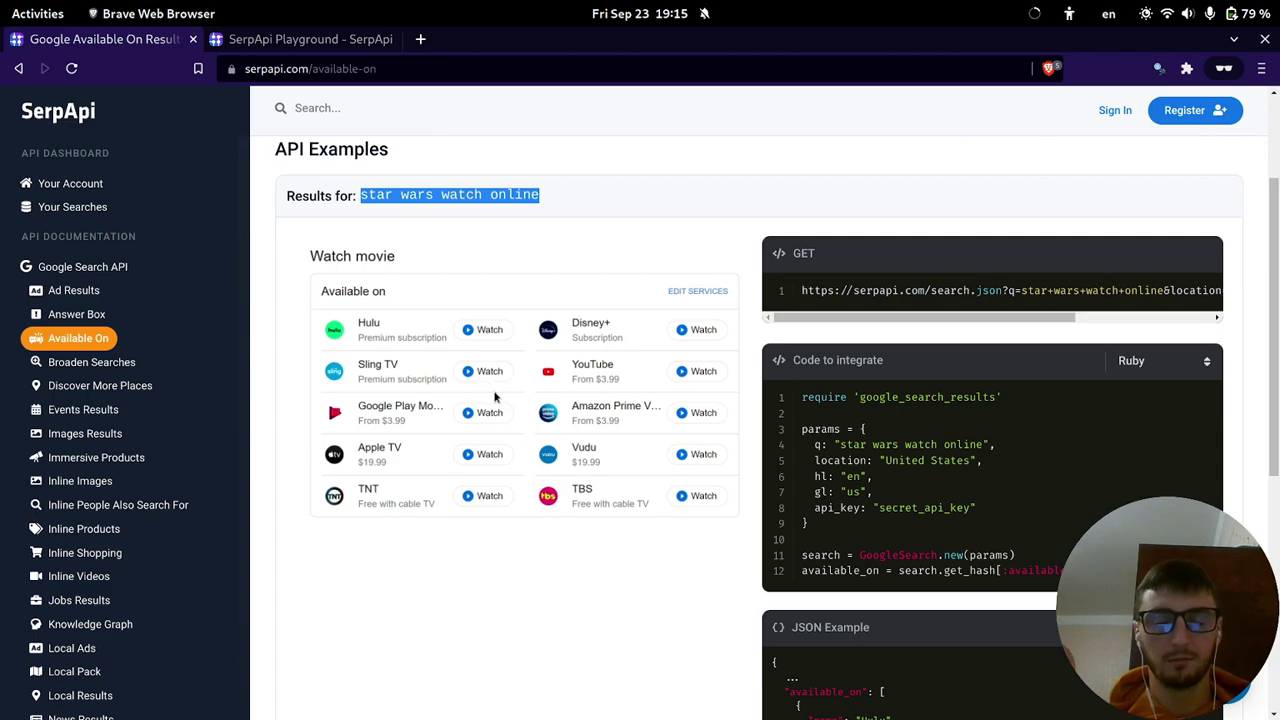
{"action": "scroll", "coordinate": [500, 397], "scroll_direction": "down", "scroll_amount": 3}
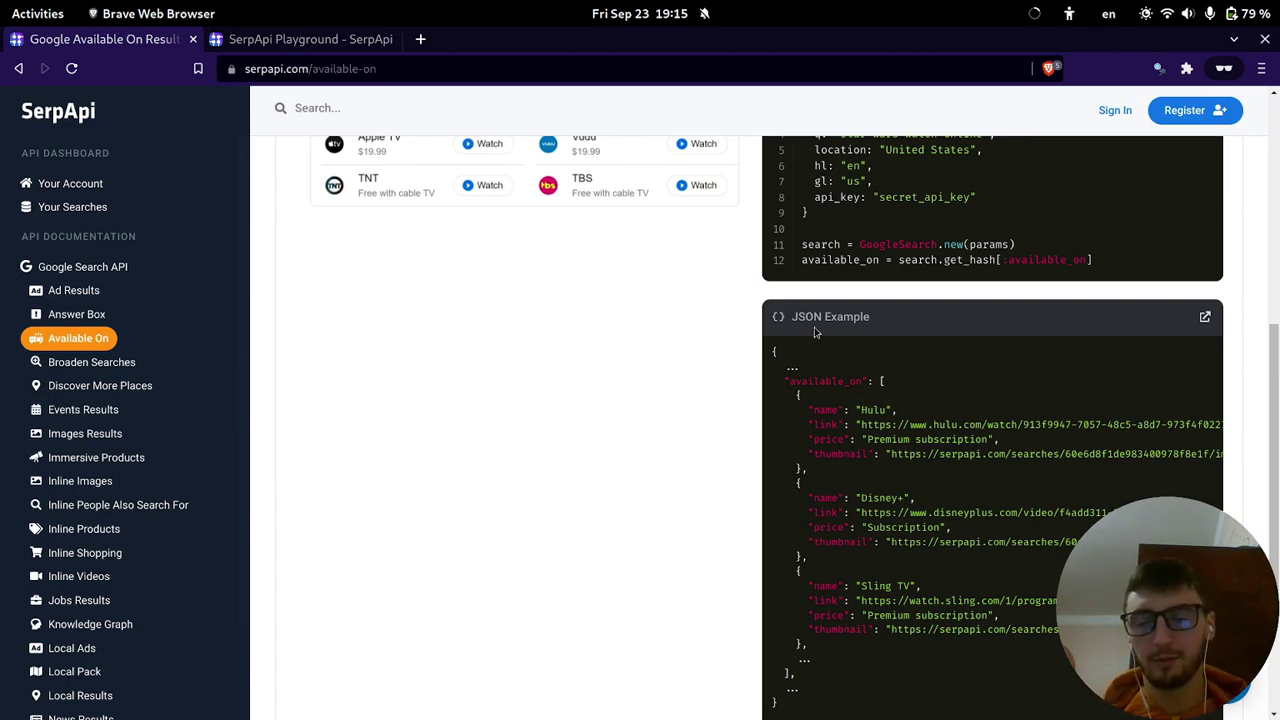
{"action": "scroll", "coordinate": [591, 258], "scroll_direction": "up", "scroll_amount": 3}
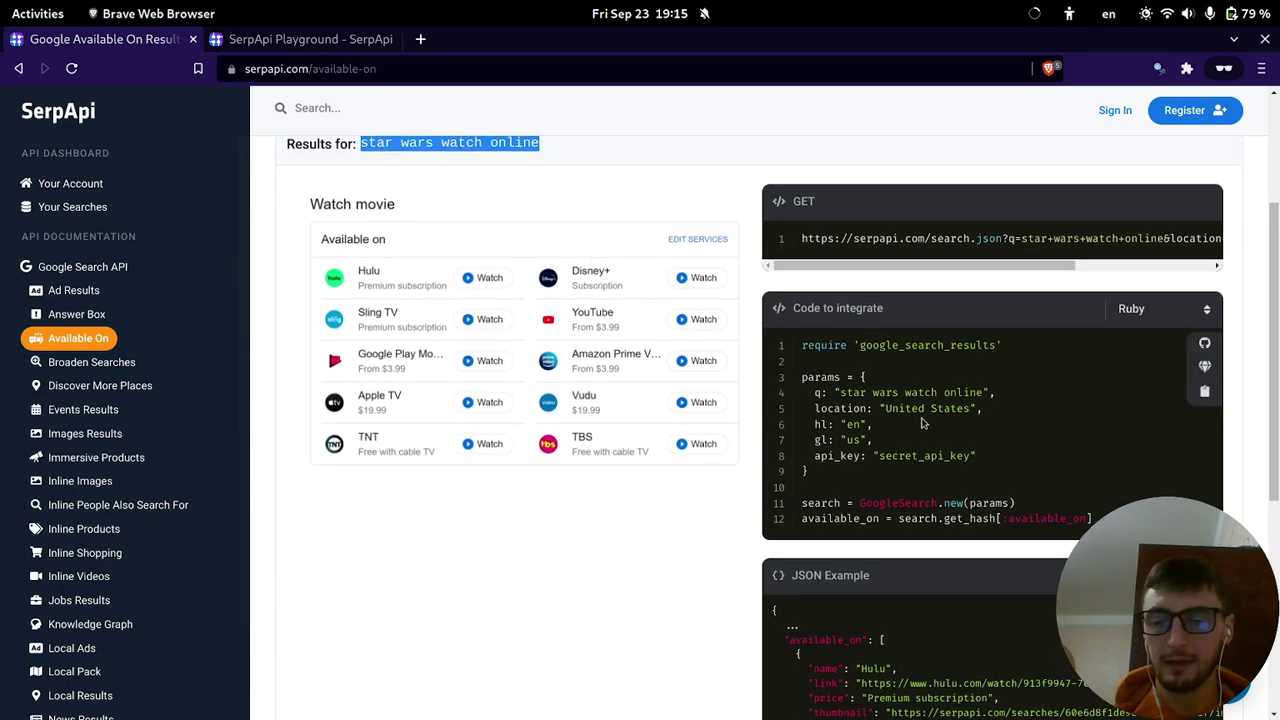
{"action": "scroll", "coordinate": [920, 428], "scroll_direction": "down", "scroll_amount": 2}
{"action": "double_click", "coordinate": [823, 467]}
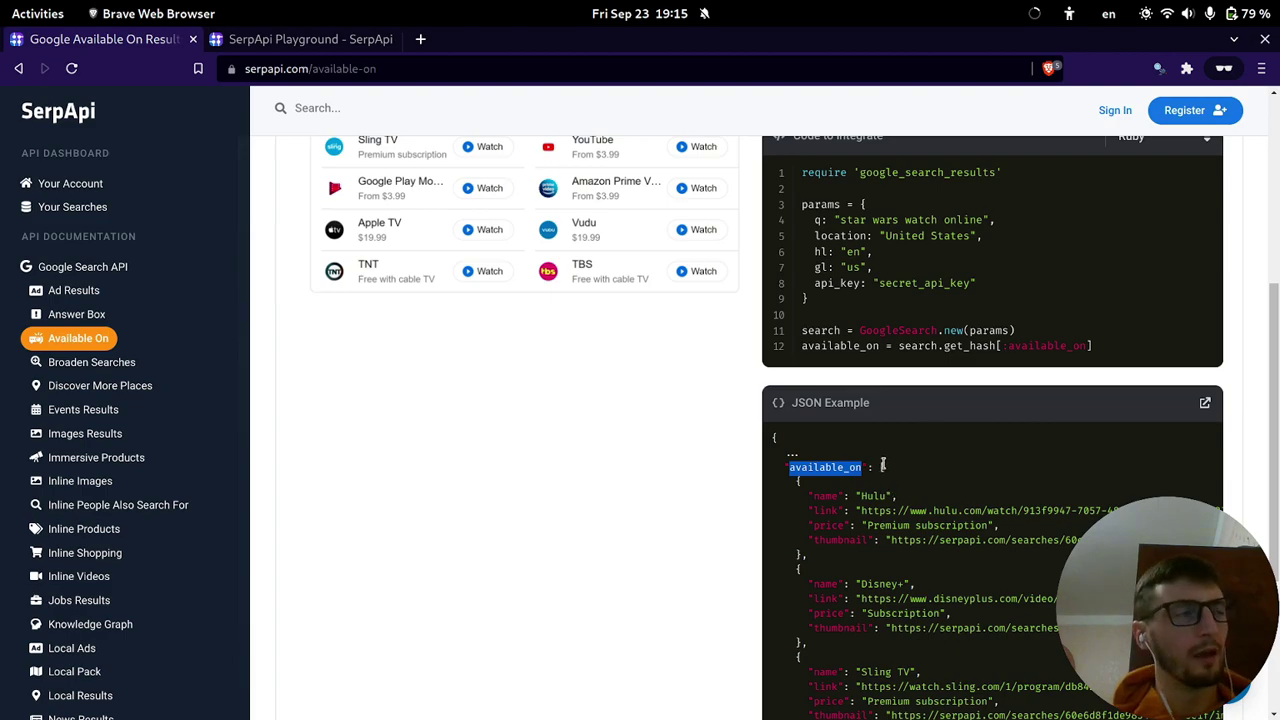
{"action": "scroll", "coordinate": [894, 451], "scroll_direction": "down", "scroll_amount": 3}
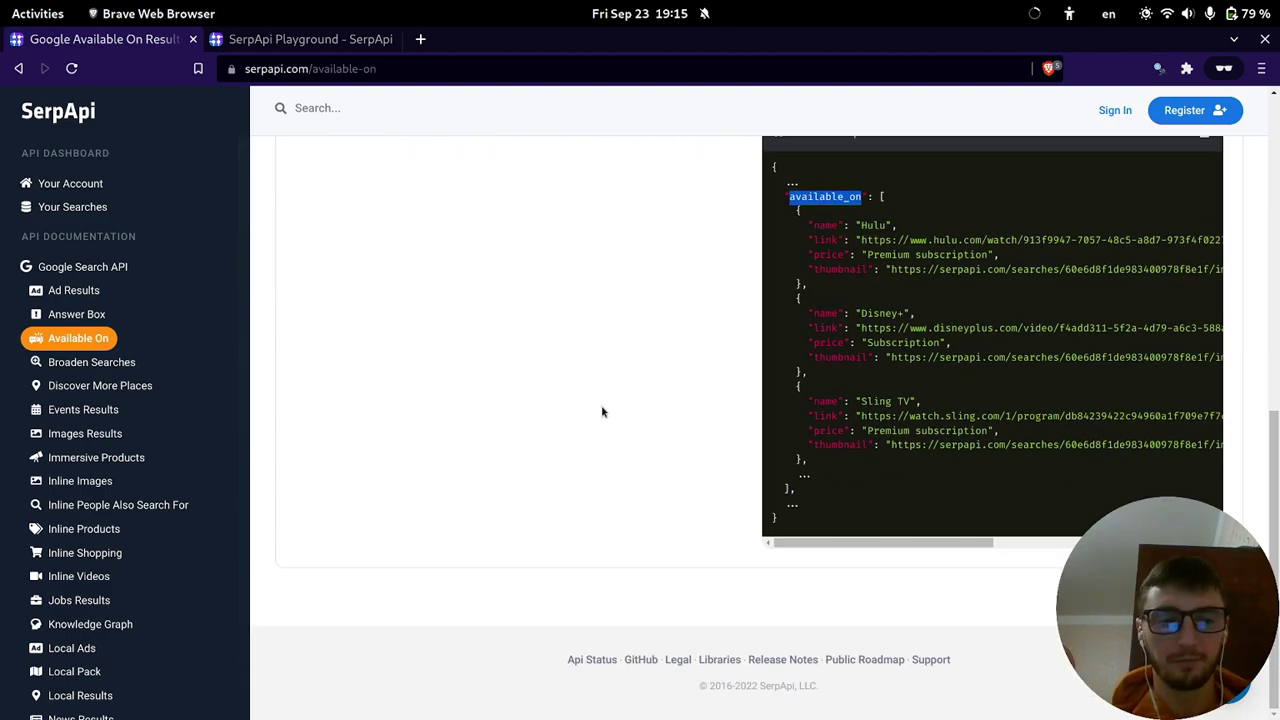
{"action": "left_click", "coordinate": [80, 366]}
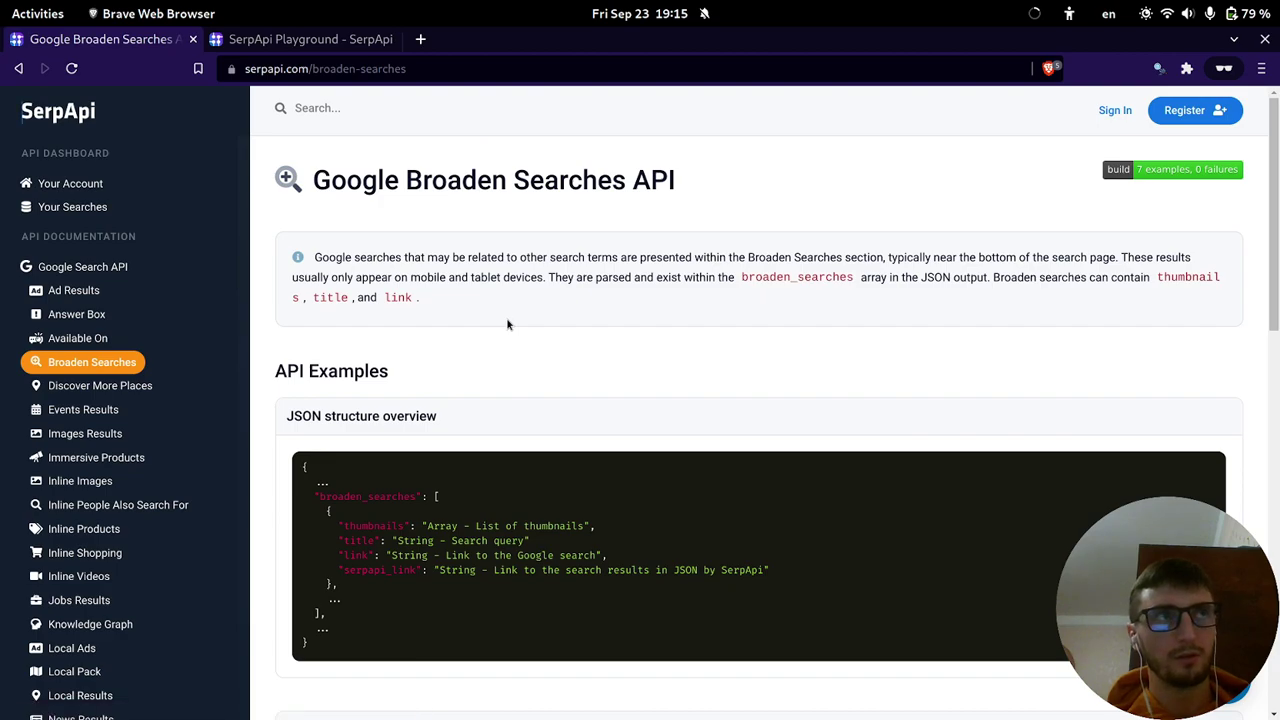
Open the 'charli d'amelio videos' example in a new Playground tab and close the old Playground tab.
{"action": "scroll", "coordinate": [507, 324], "scroll_direction": "down", "scroll_amount": 5}
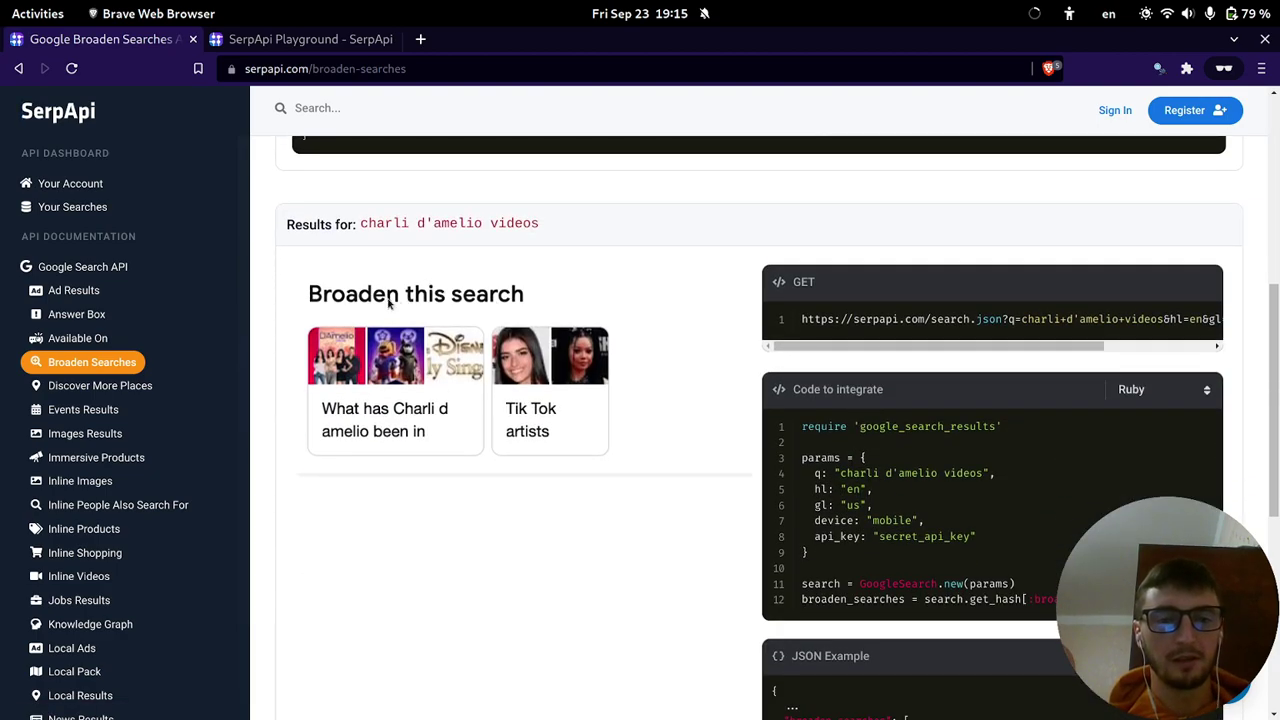
{"action": "scroll", "coordinate": [1004, 451], "scroll_direction": "down", "scroll_amount": 1}
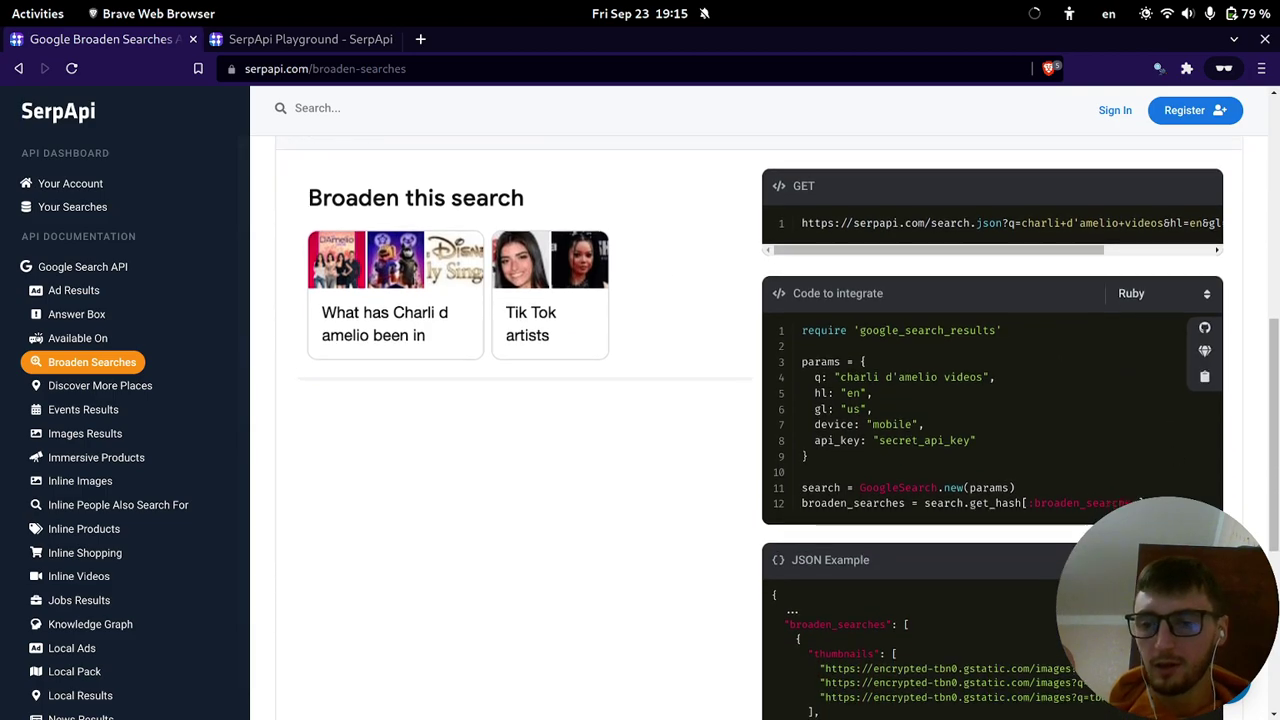
{"action": "middle_click", "coordinate": [1000, 223]}
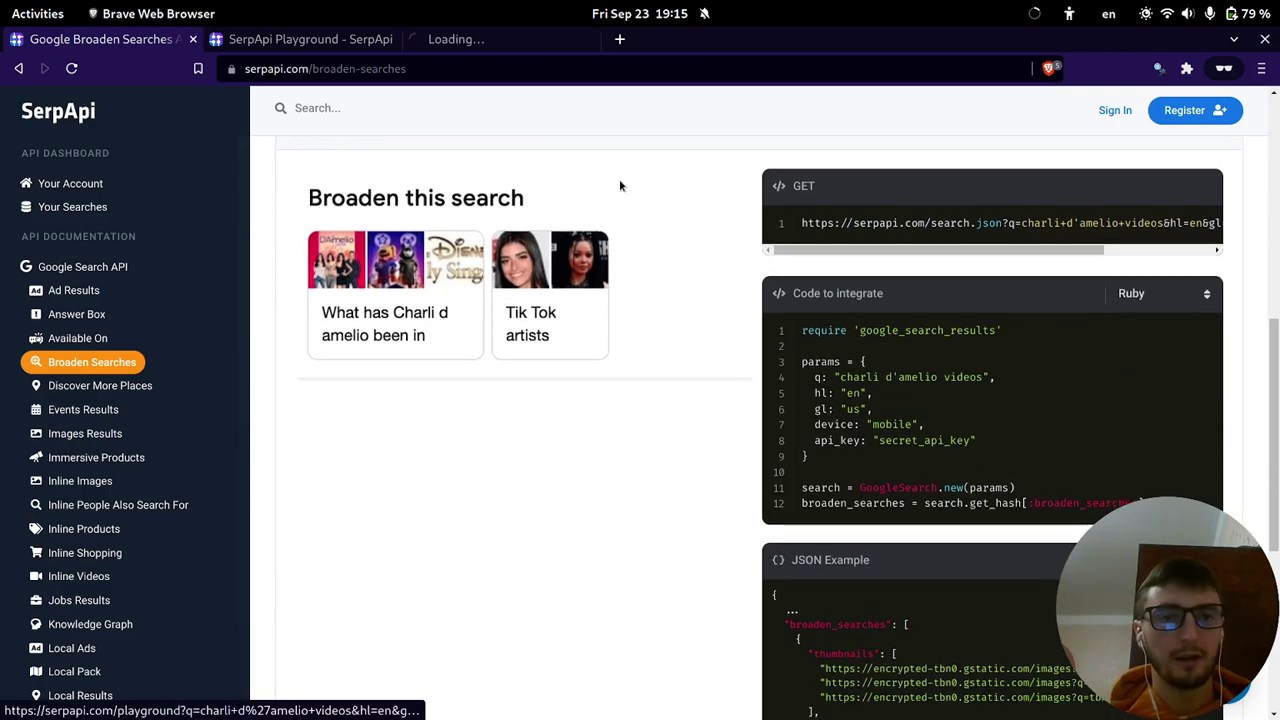
{"action": "middle_click", "coordinate": [325, 39]}
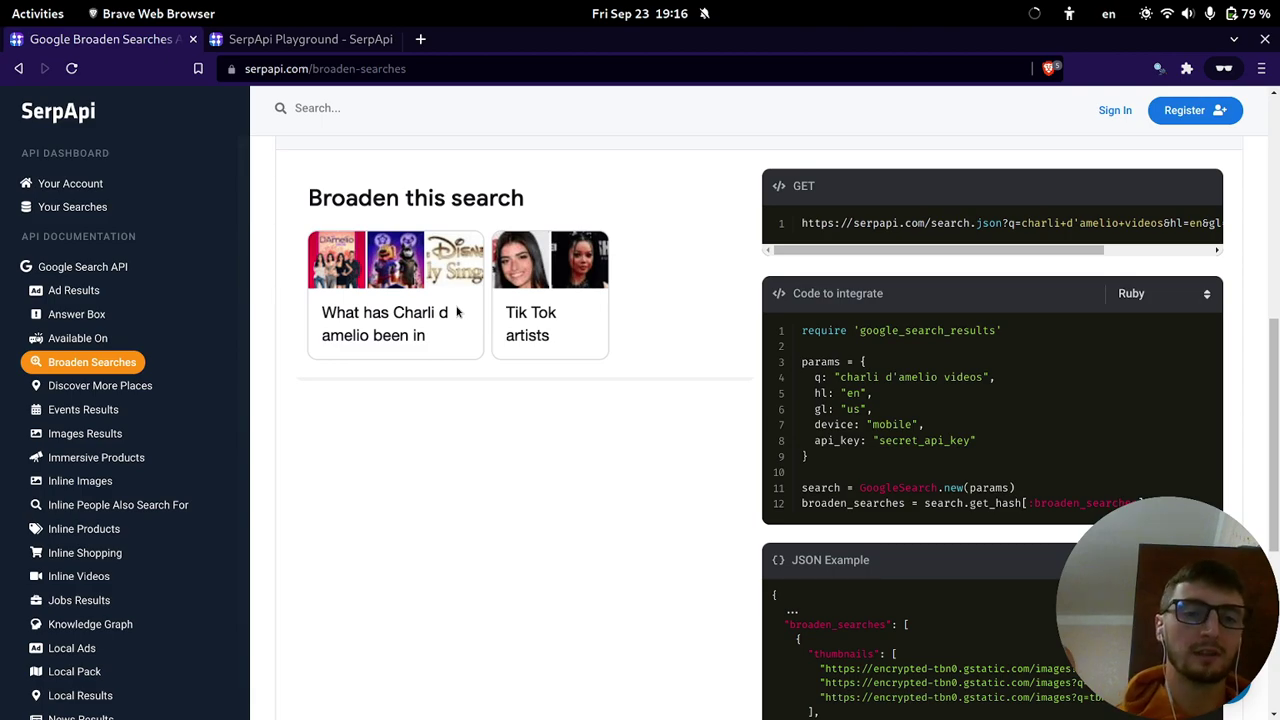
{"action": "scroll", "coordinate": [120, 405], "scroll_direction": "down", "scroll_amount": 3}
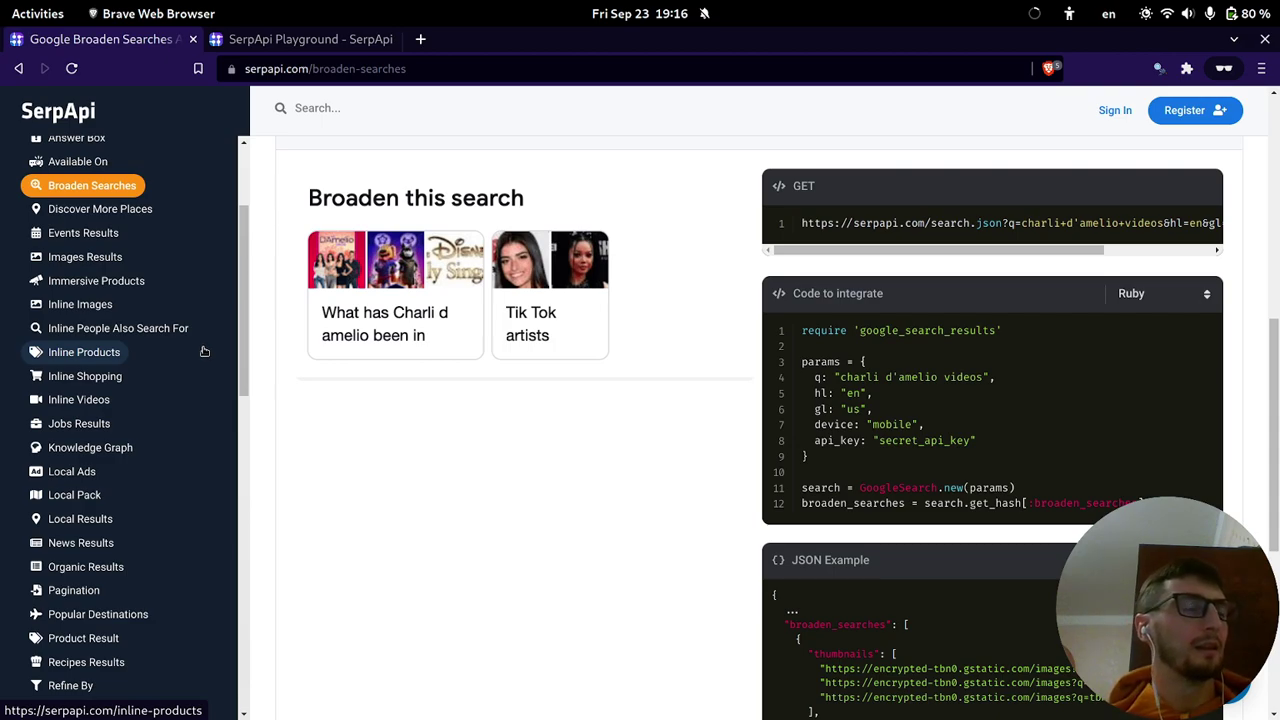
Browse the mobile 'charli d'amelio videos' results in the Playground.
{"action": "key", "text": "ctrl+Tab"}
{"action": "scroll", "coordinate": [230, 390], "scroll_direction": "down", "scroll_amount": 1}
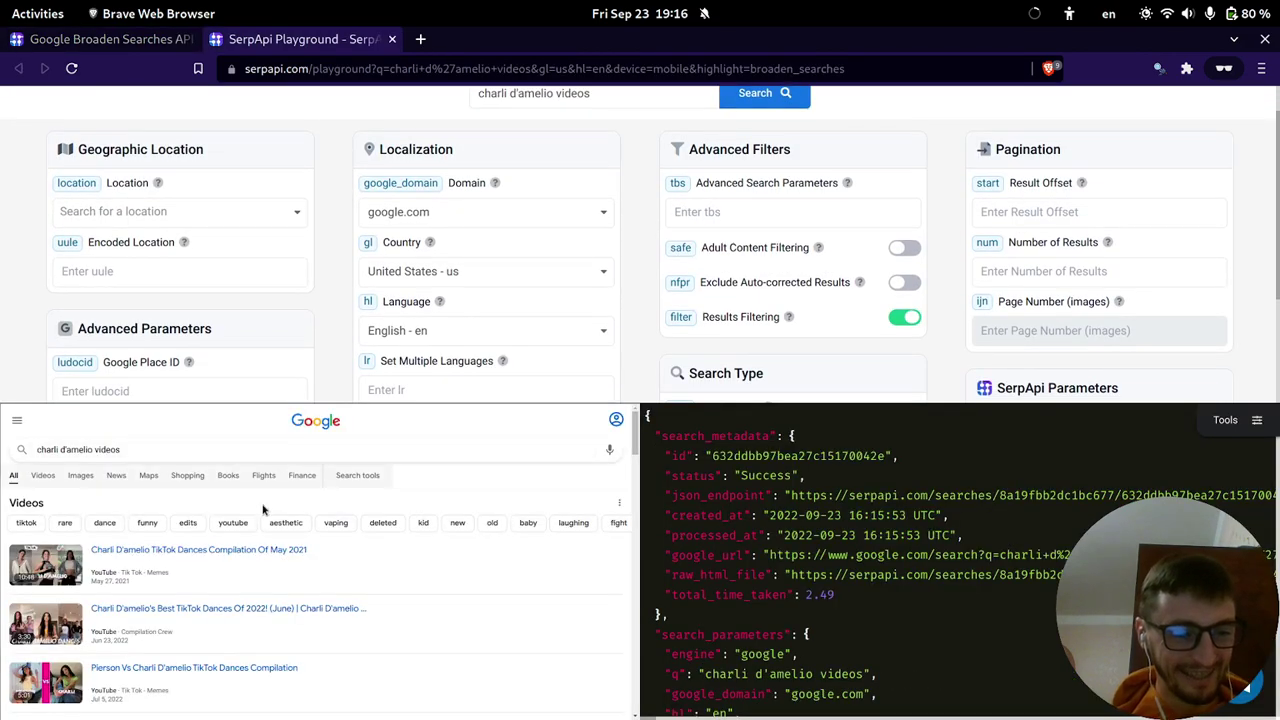
{"action": "scroll", "coordinate": [257, 518], "scroll_direction": "down", "scroll_amount": 10}
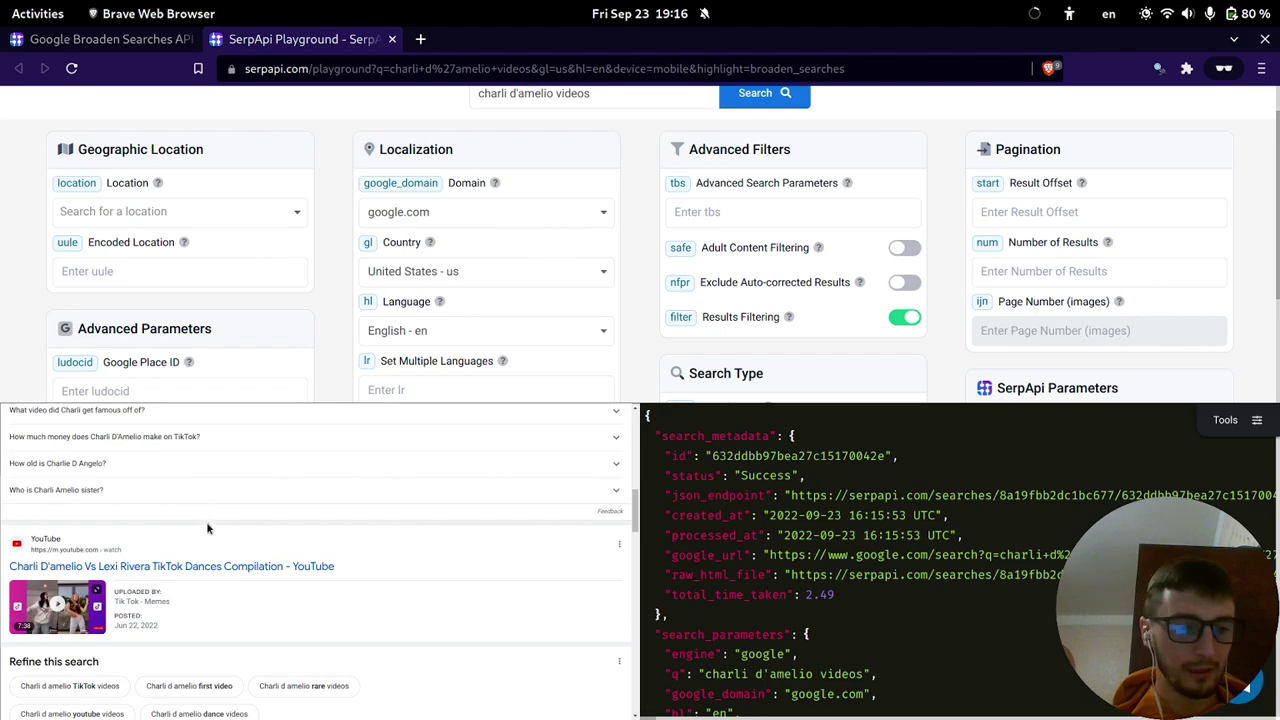
{"action": "scroll", "coordinate": [206, 528], "scroll_direction": "down", "scroll_amount": 15}
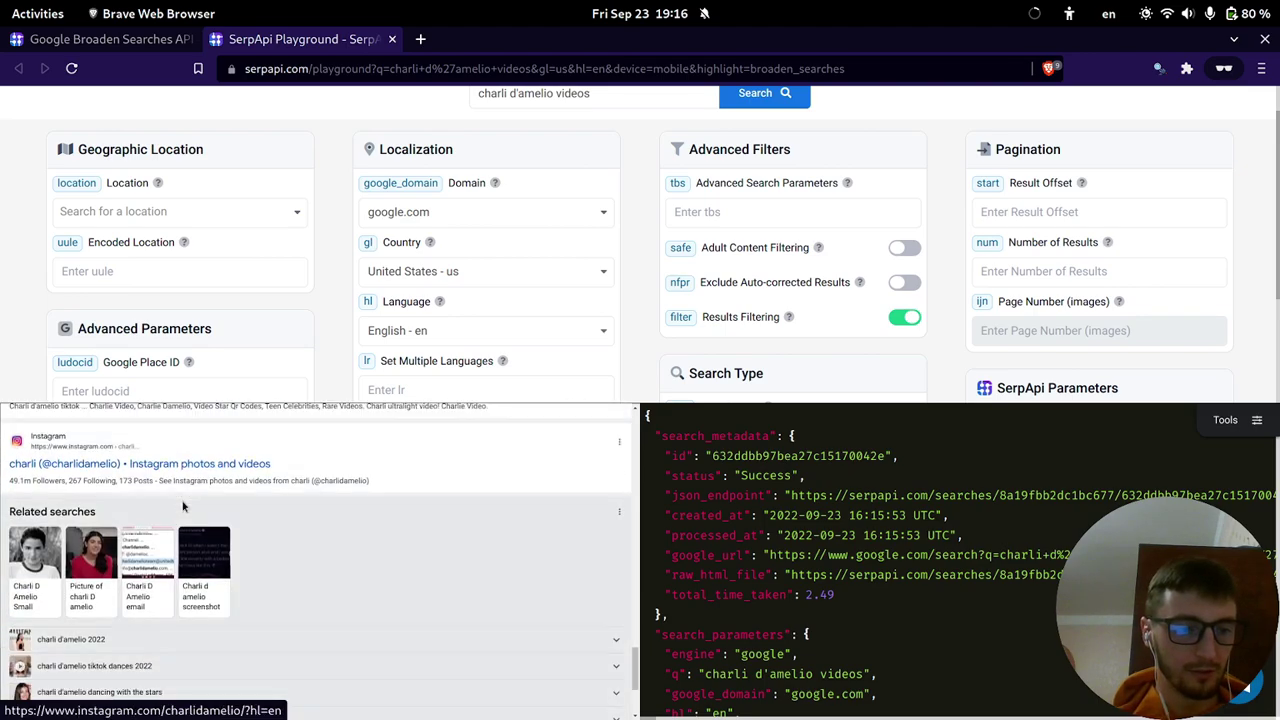
{"action": "scroll", "coordinate": [183, 507], "scroll_direction": "down", "scroll_amount": 2}
{"action": "scroll", "coordinate": [140, 525], "scroll_direction": "up", "scroll_amount": 6}
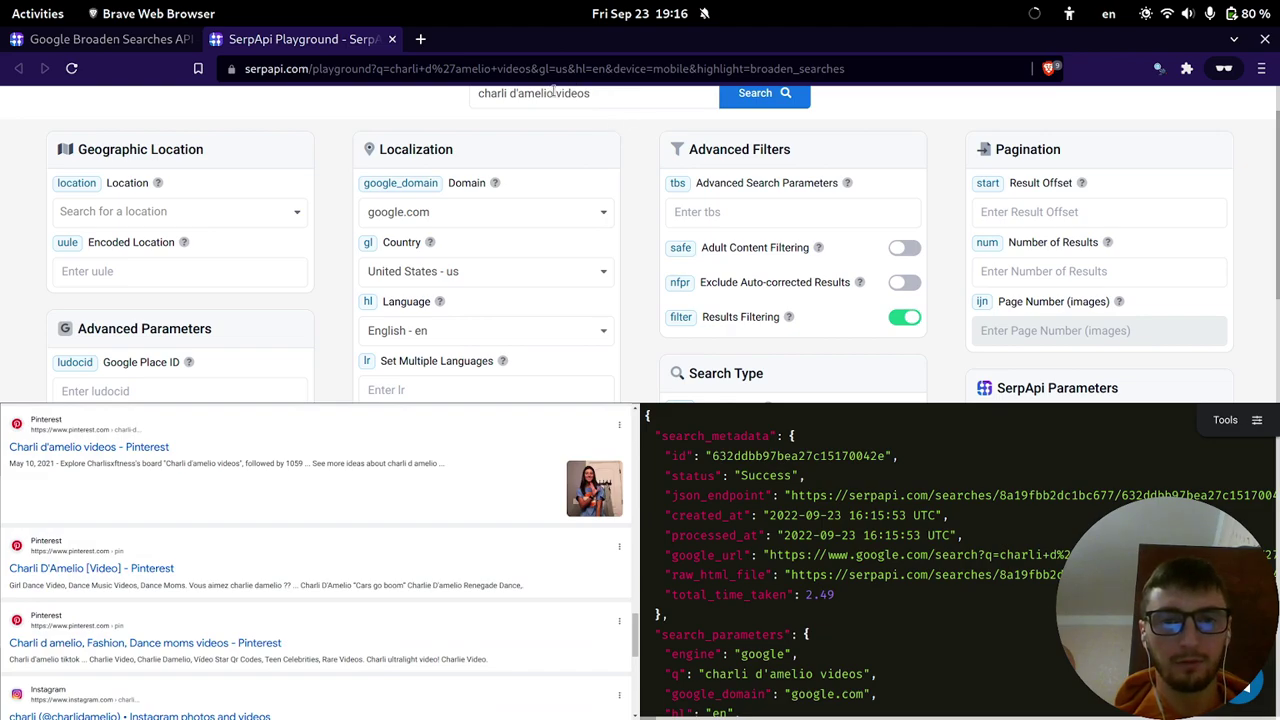
Clear the Search Query field and start typing the new query 'elon musk'.
{"action": "left_click_drag", "start_coordinate": [553, 91], "coordinate": [569, 192]}
{"action": "key", "text": "BackSpace"}
{"action": "type", "text": "elo"}
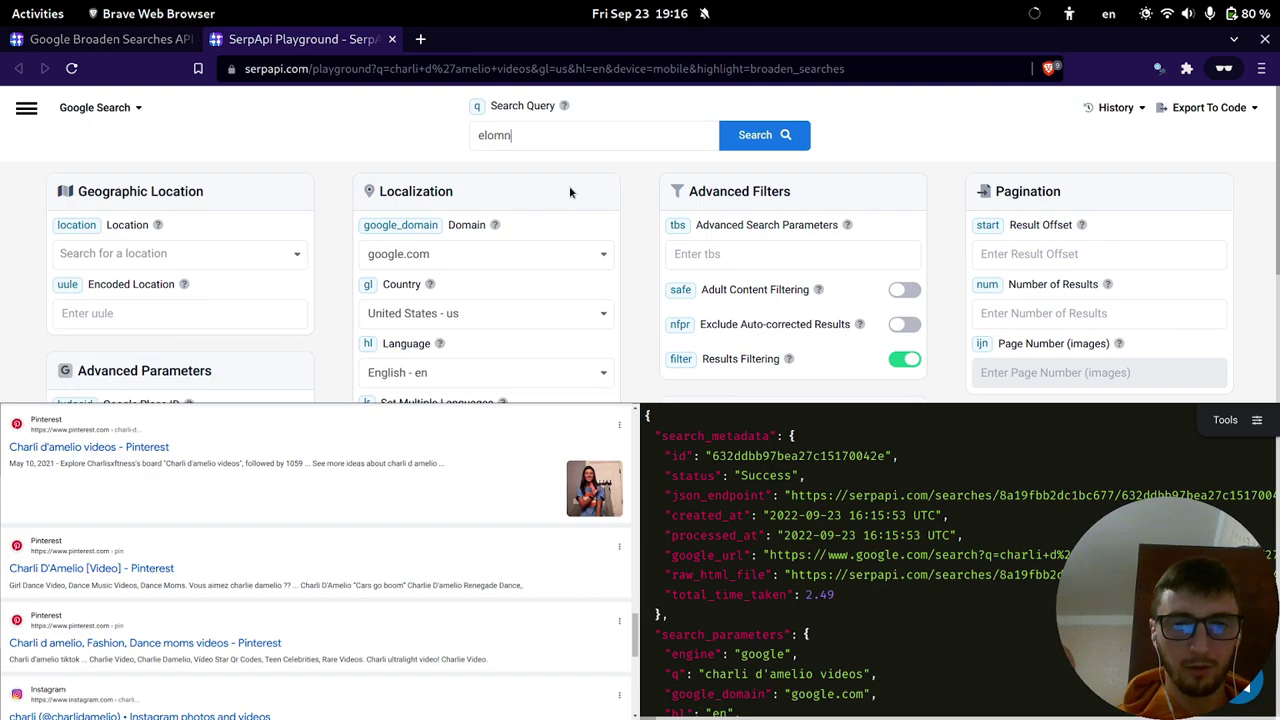
{"action": "type", "text": "n musk"}
Submit the elon musk search and mark the traffic-light tiles in the reCAPTCHA.
{"action": "key", "text": "Return"}
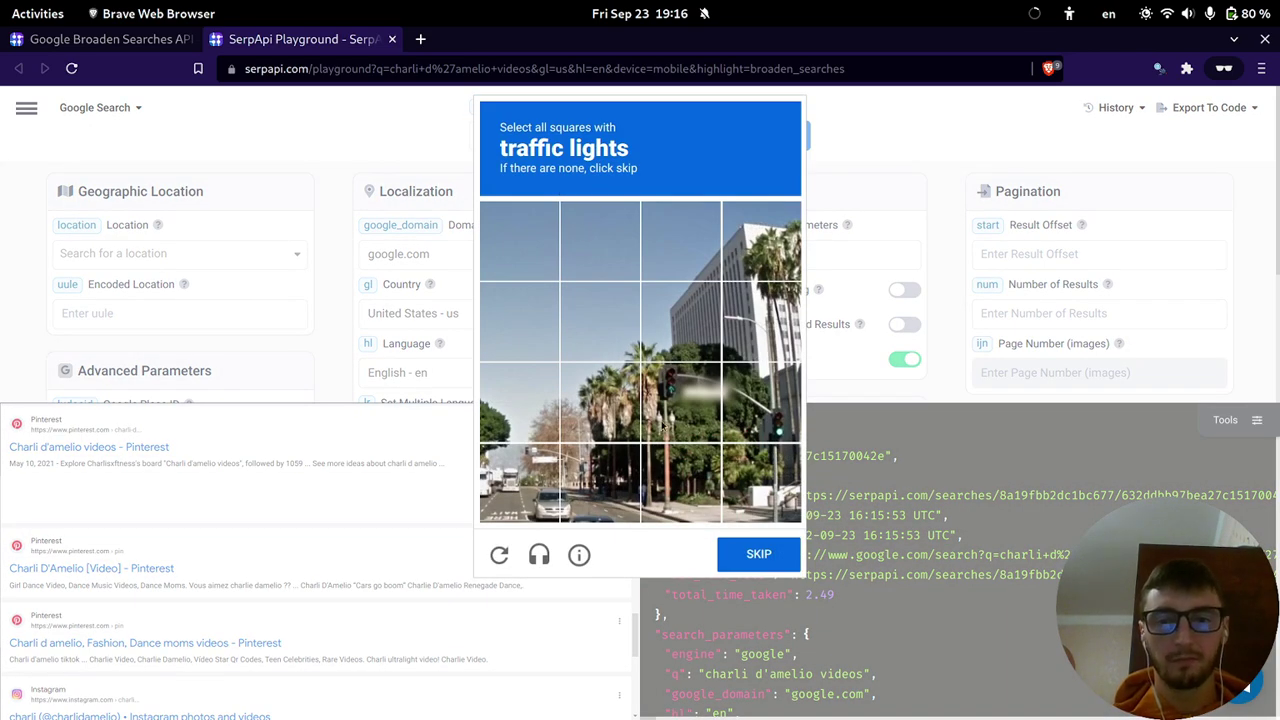
{"action": "left_click", "coordinate": [706, 382]}
{"action": "left_click", "coordinate": [762, 405]}
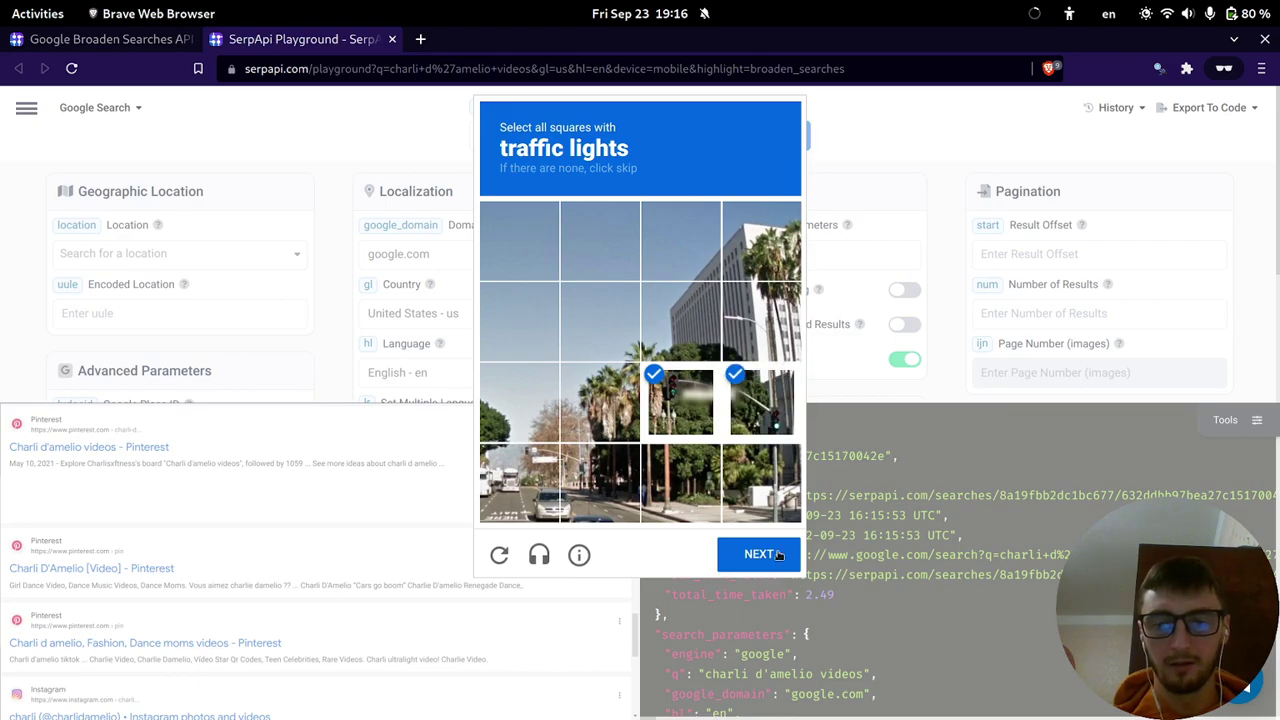
{"action": "left_click", "coordinate": [776, 555]}
Mark the bicycle tiles, then switch the recording software to the webcam scene.
{"action": "left_click", "coordinate": [628, 320]}
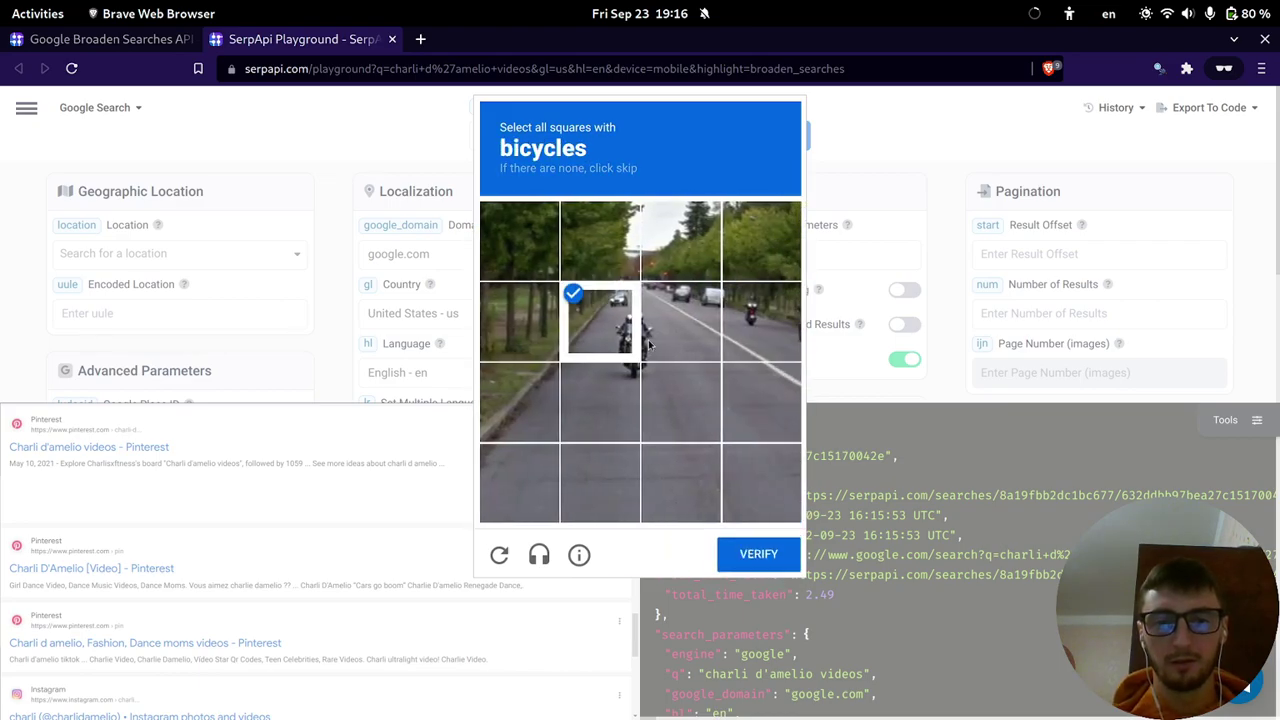
{"action": "left_click", "coordinate": [680, 322]}
{"action": "key", "text": "alt+Tab"}
{"action": "left_click", "coordinate": [100, 537]}
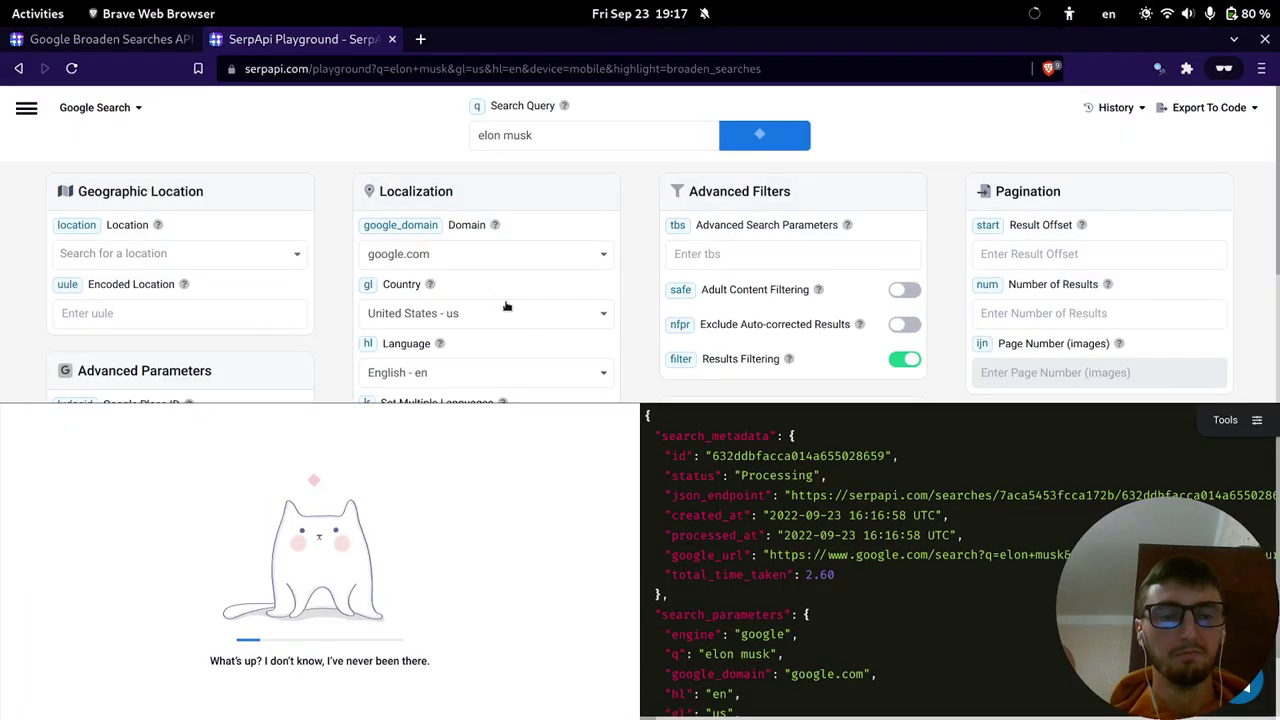
Glance at the Broaden Searches docs, then scroll through the elon musk mobile results and JSON.
{"action": "key", "text": "ctrl+Page_Up"}
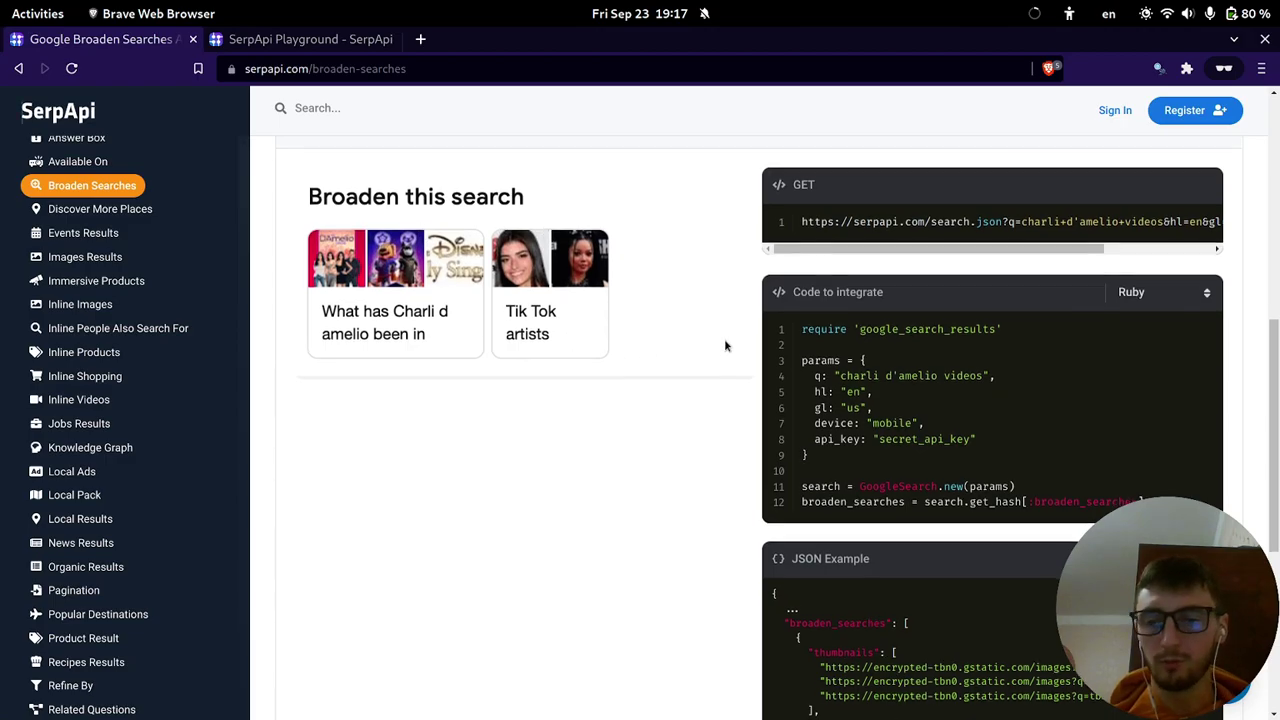
{"action": "scroll", "coordinate": [726, 343], "scroll_direction": "down", "scroll_amount": 3}
{"action": "key", "text": "ctrl+Page_Down"}
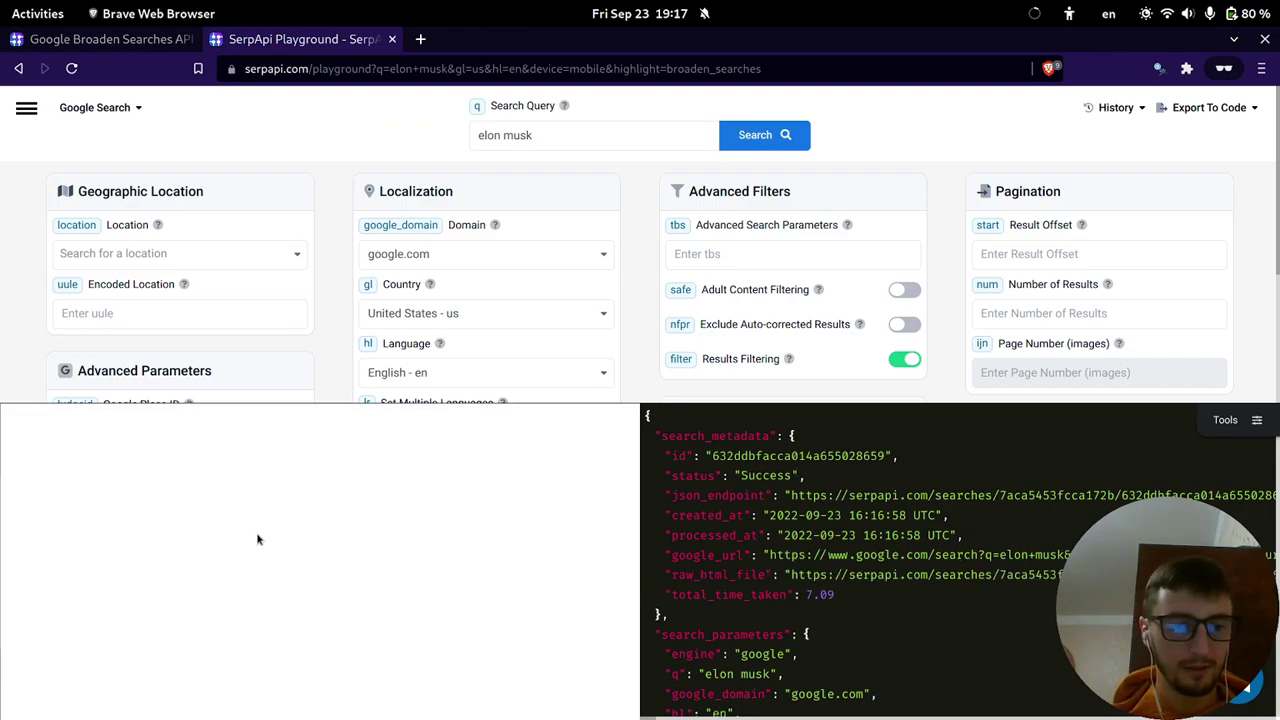
{"action": "scroll", "coordinate": [270, 490], "scroll_direction": "down", "scroll_amount": 8}
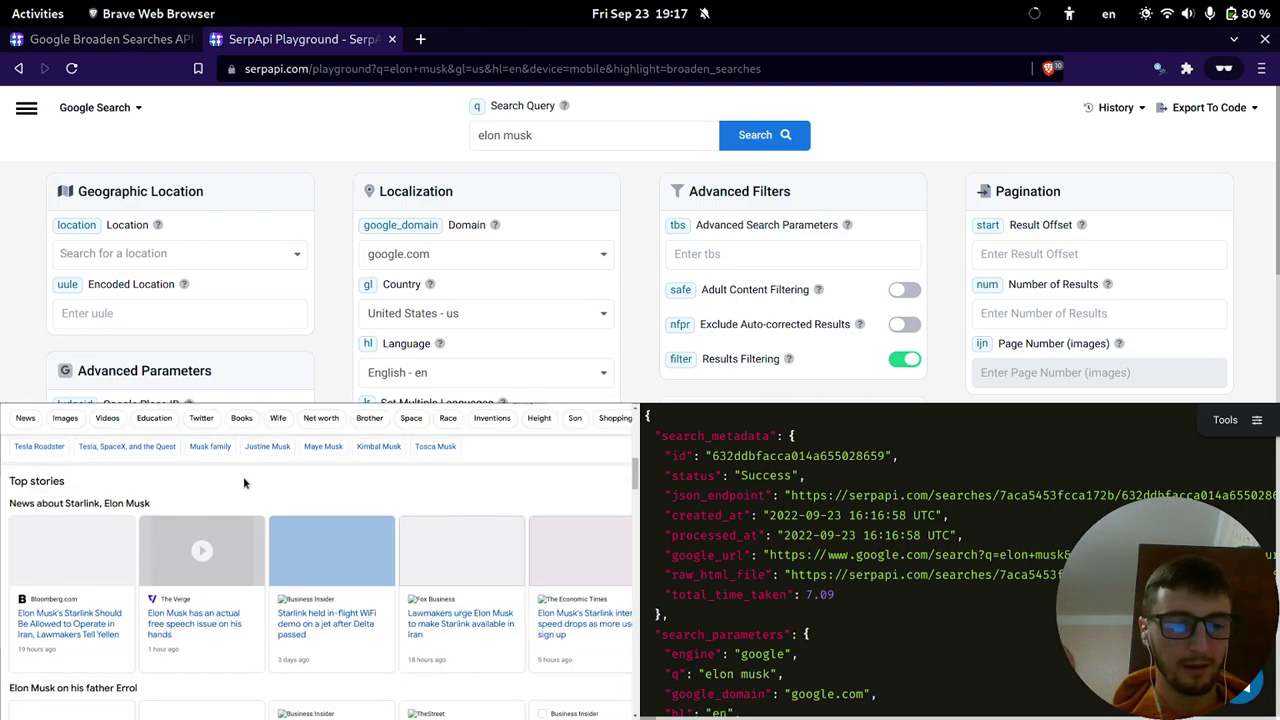
{"action": "scroll", "coordinate": [230, 485], "scroll_direction": "down", "scroll_amount": 10}
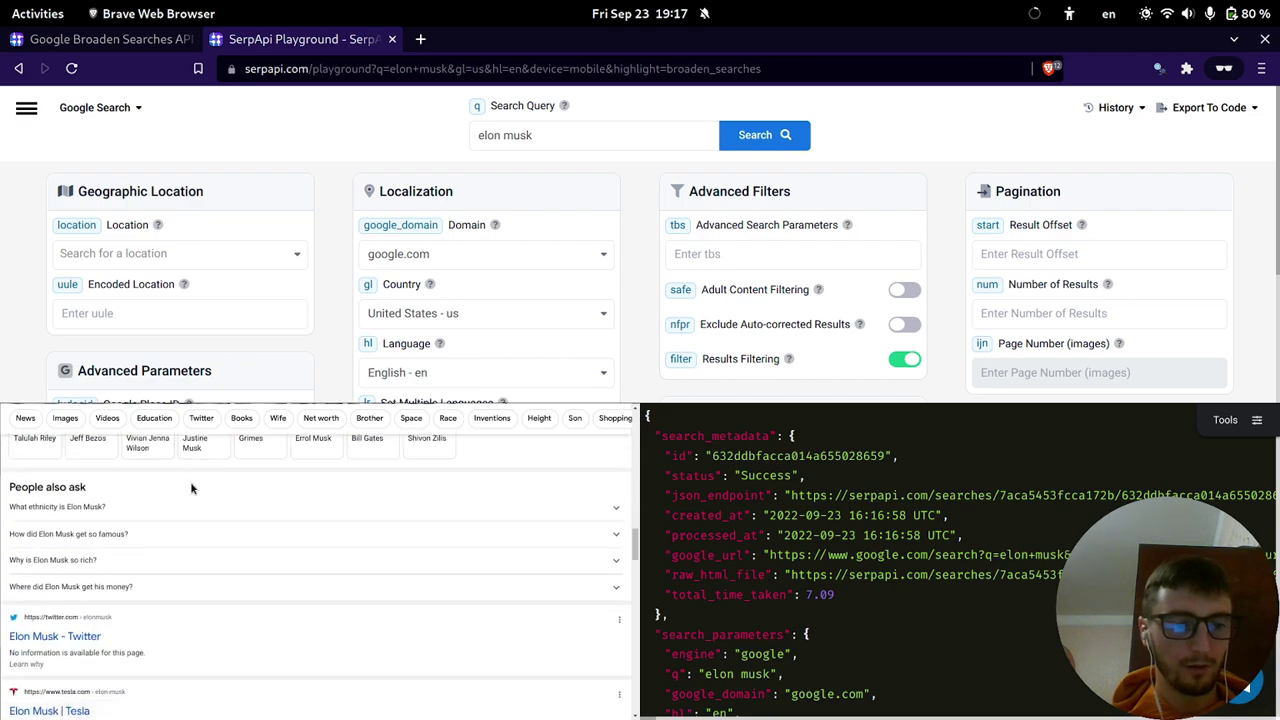
{"action": "scroll", "coordinate": [200, 495], "scroll_direction": "down", "scroll_amount": 10}
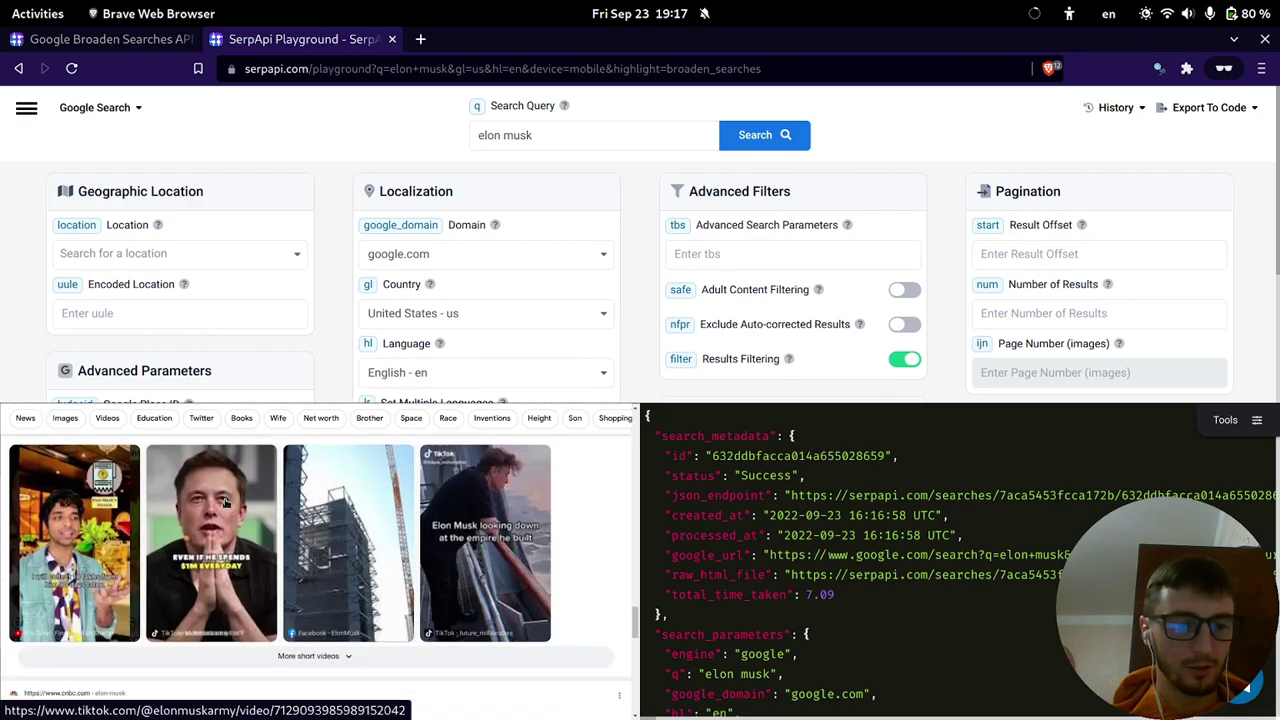
{"action": "scroll", "coordinate": [226, 500], "scroll_direction": "down", "scroll_amount": 10}
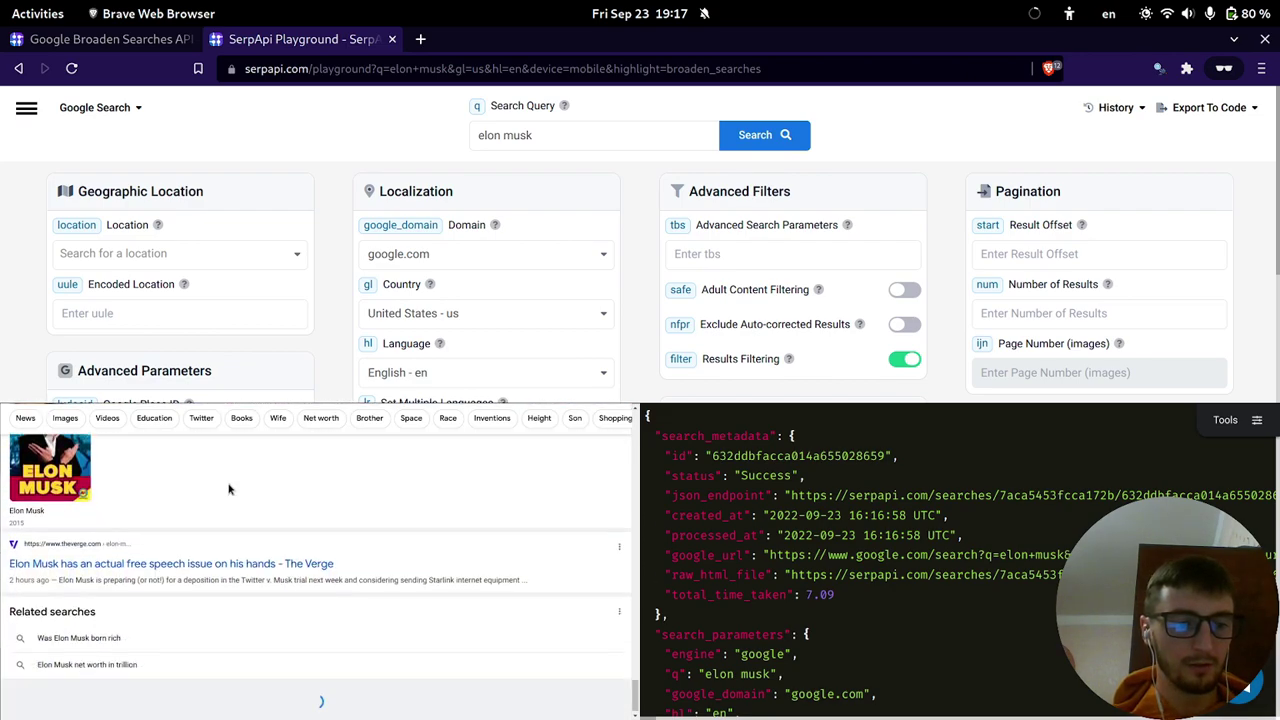
{"action": "scroll", "coordinate": [733, 457], "scroll_direction": "down", "scroll_amount": 5}
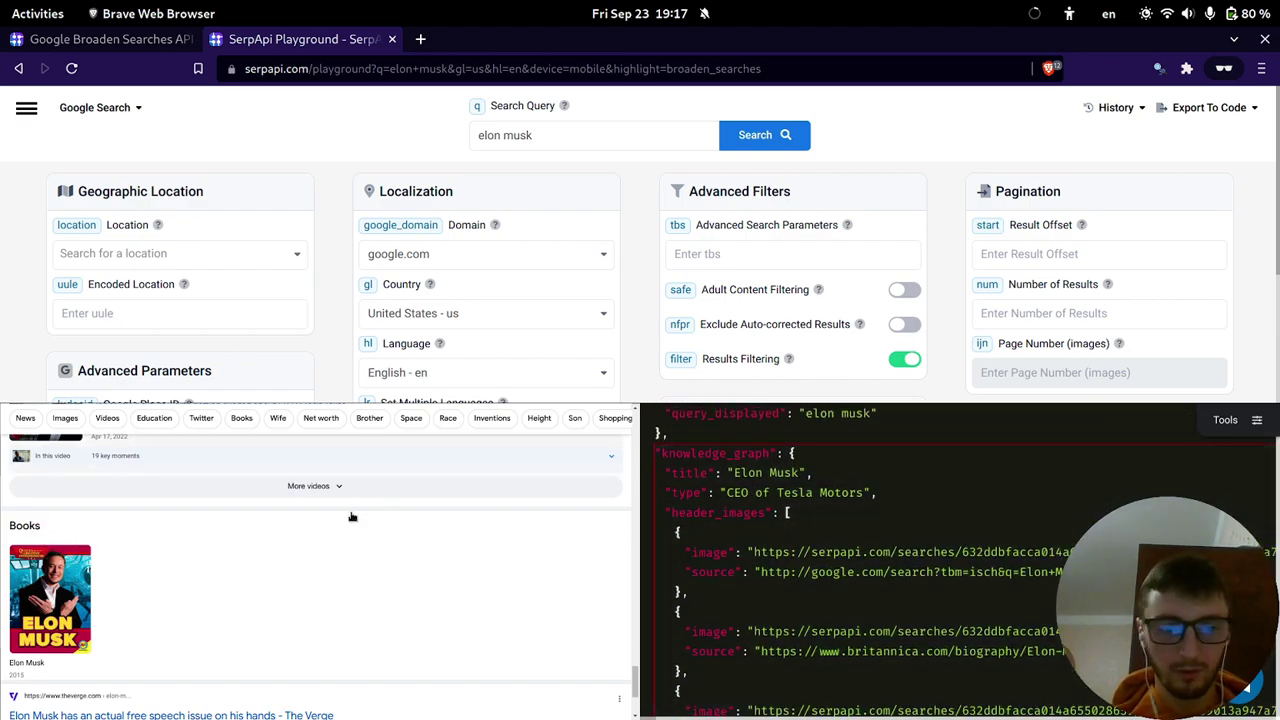
{"action": "scroll", "coordinate": [230, 530], "scroll_direction": "down", "scroll_amount": 3}
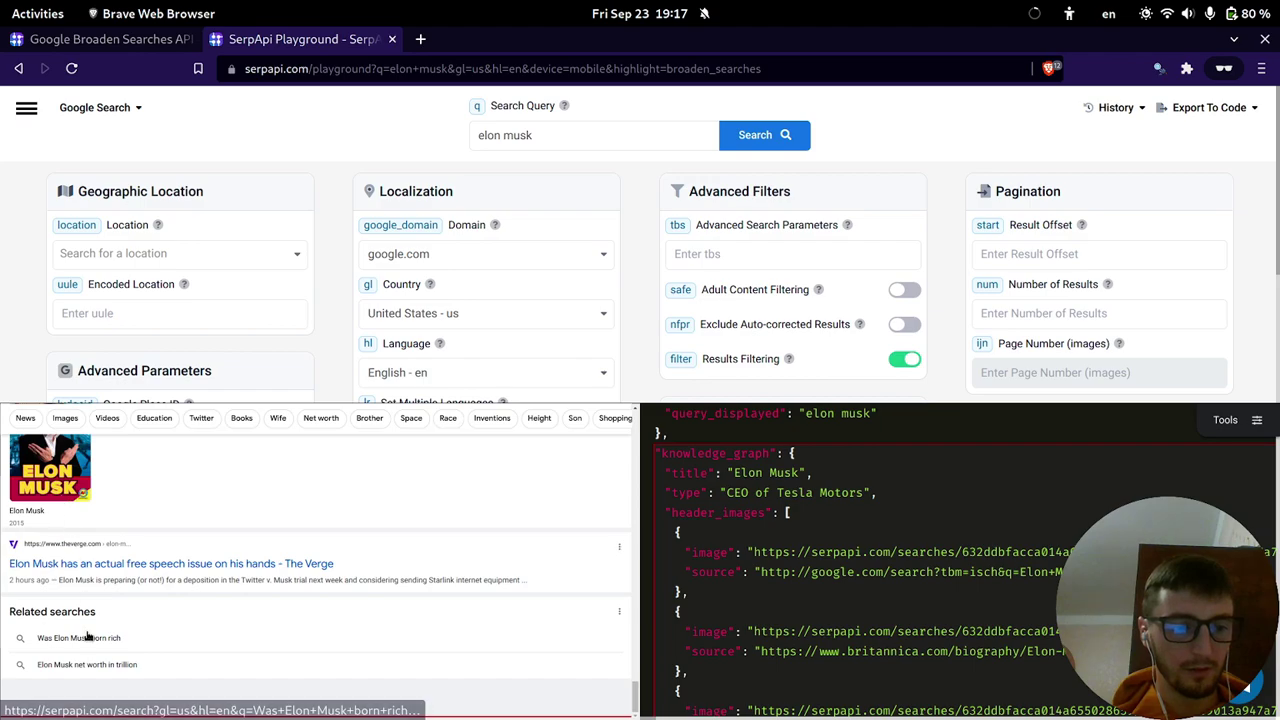
{"action": "scroll", "coordinate": [848, 247], "scroll_direction": "down", "scroll_amount": 4}
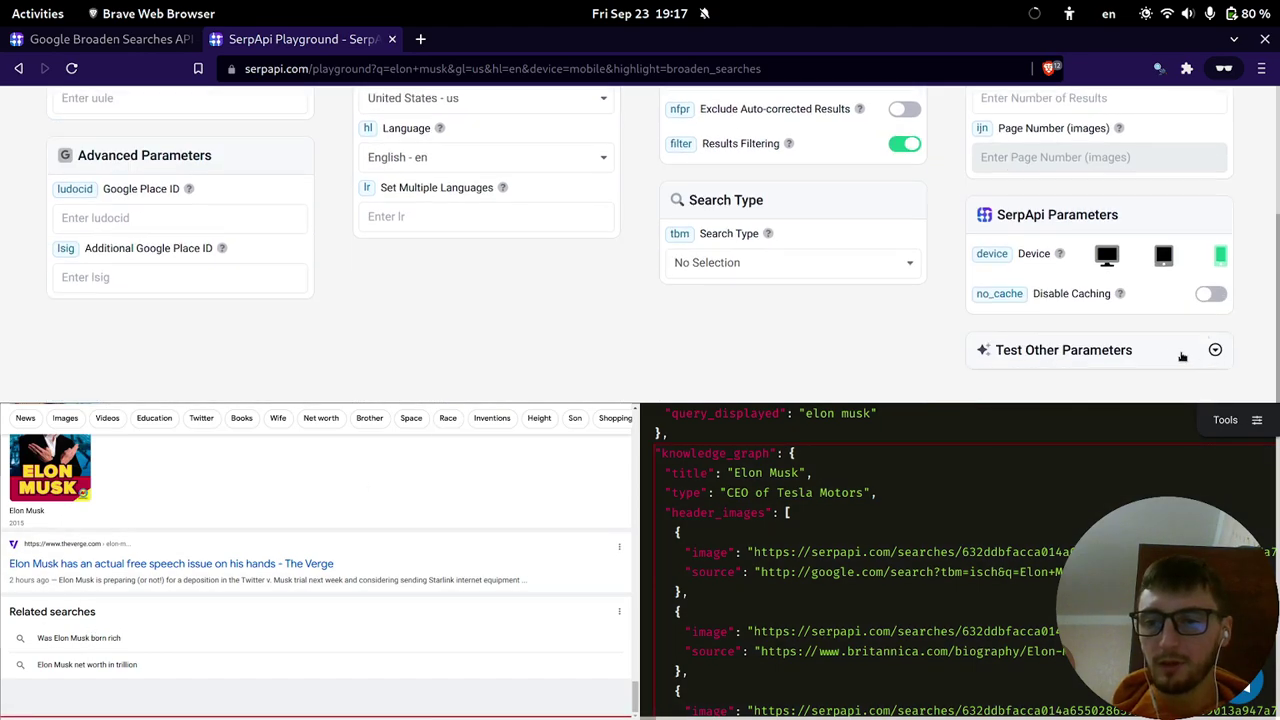
Rerun the elon musk search with the device set to desktop.
{"action": "left_click", "coordinate": [1107, 256]}
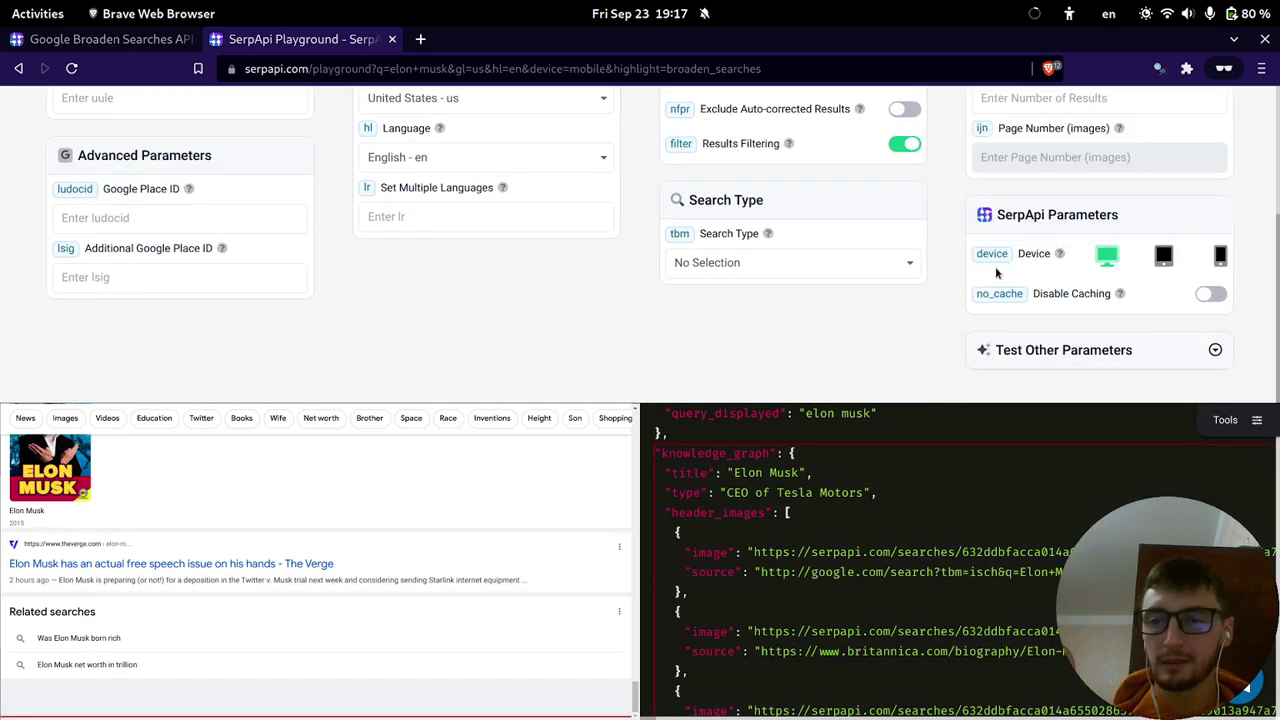
{"action": "scroll", "coordinate": [855, 239], "scroll_direction": "up", "scroll_amount": 1}
{"action": "scroll", "coordinate": [855, 245], "scroll_direction": "up", "scroll_amount": 4}
{"action": "left_click", "coordinate": [762, 137]}
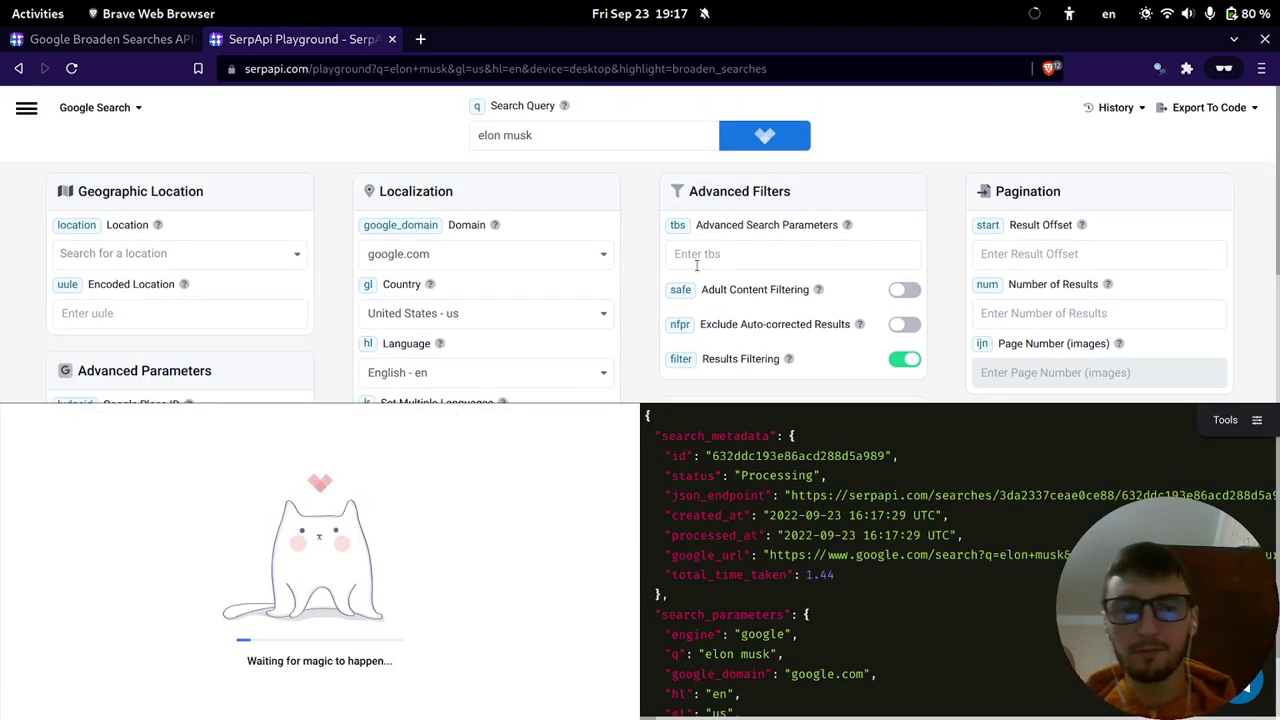
Open the Discover More Places docs page showing its Coffee example with place tiles.
{"action": "key", "text": "ctrl+Tab"}
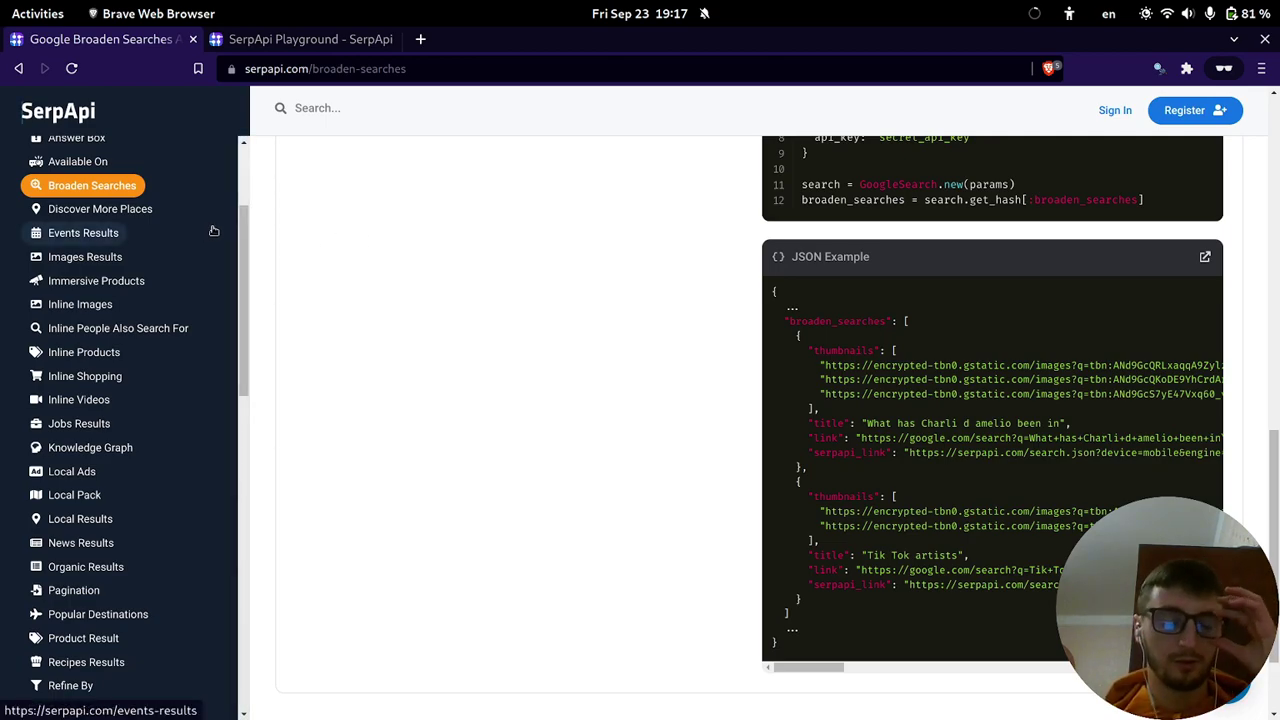
{"action": "key", "text": "ctrl+Tab"}
{"action": "key", "text": "ctrl+Tab"}
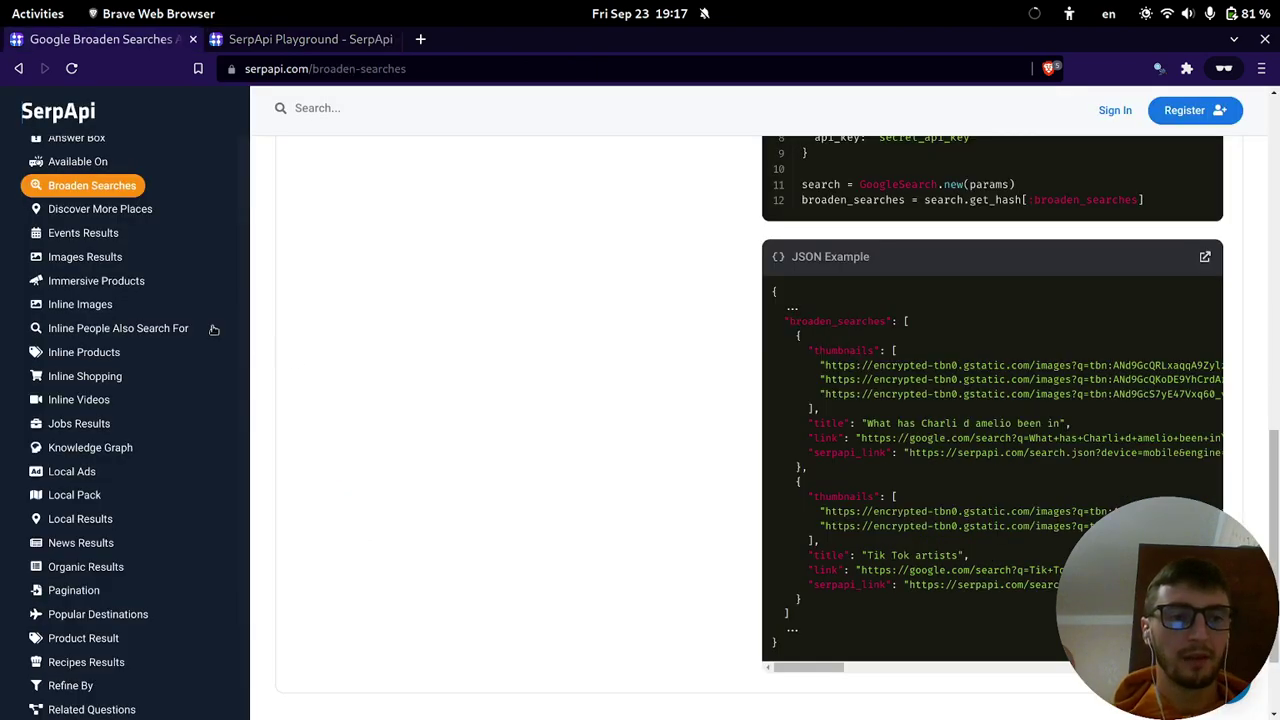
{"action": "left_click", "coordinate": [134, 209]}
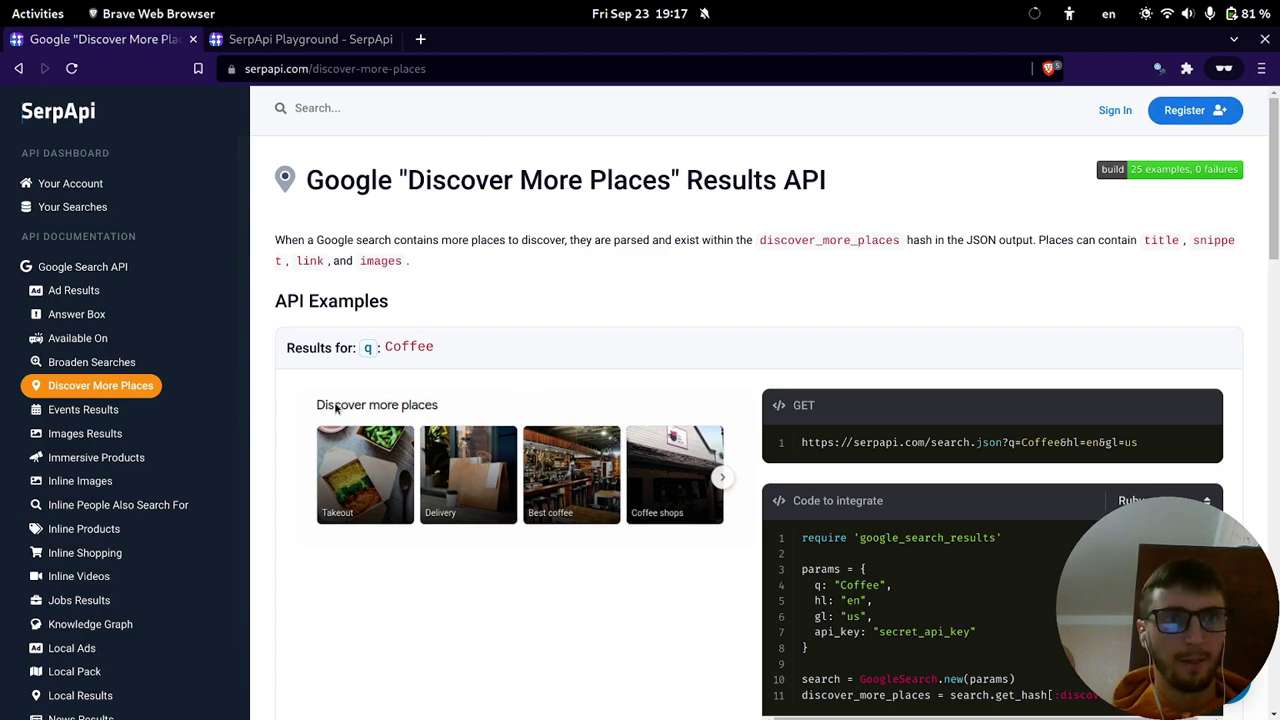
Review the elon musk playground results alongside the Discover More Places documentation.
{"action": "key", "text": "ctrl+Tab"}
{"action": "scroll", "coordinate": [210, 540], "scroll_direction": "down", "scroll_amount": 10}
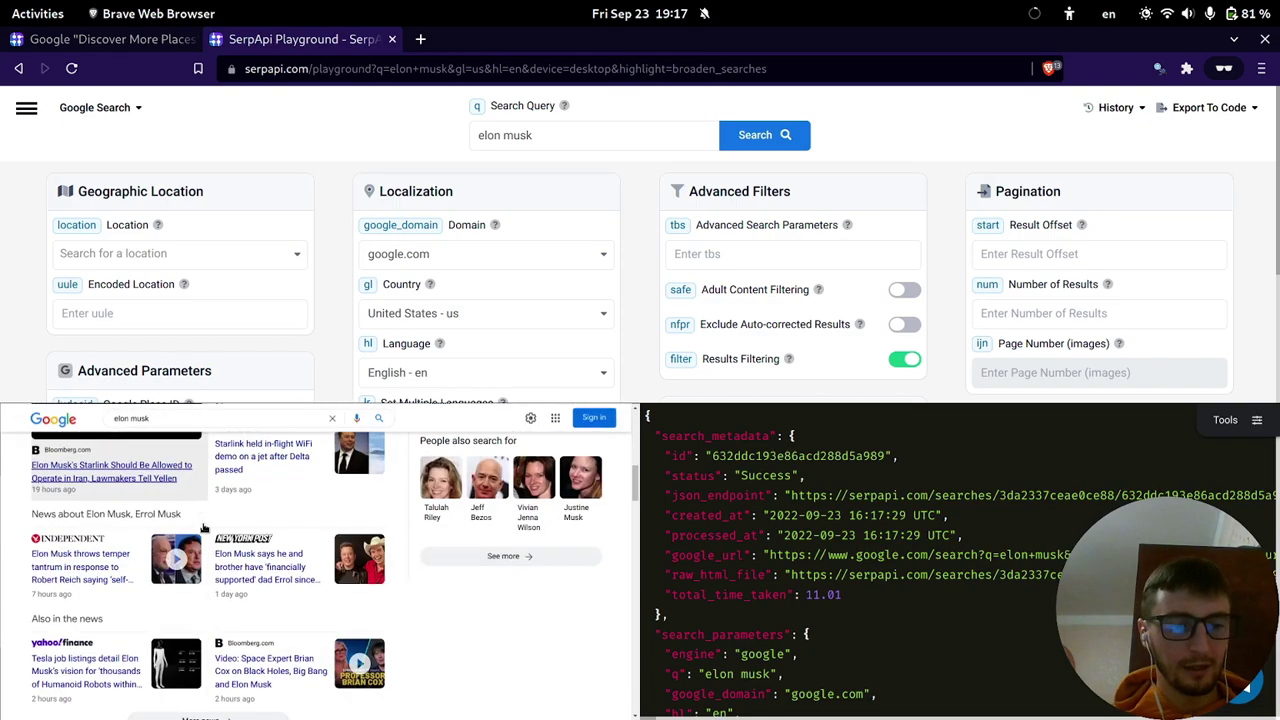
{"action": "scroll", "coordinate": [210, 525], "scroll_direction": "down", "scroll_amount": 10}
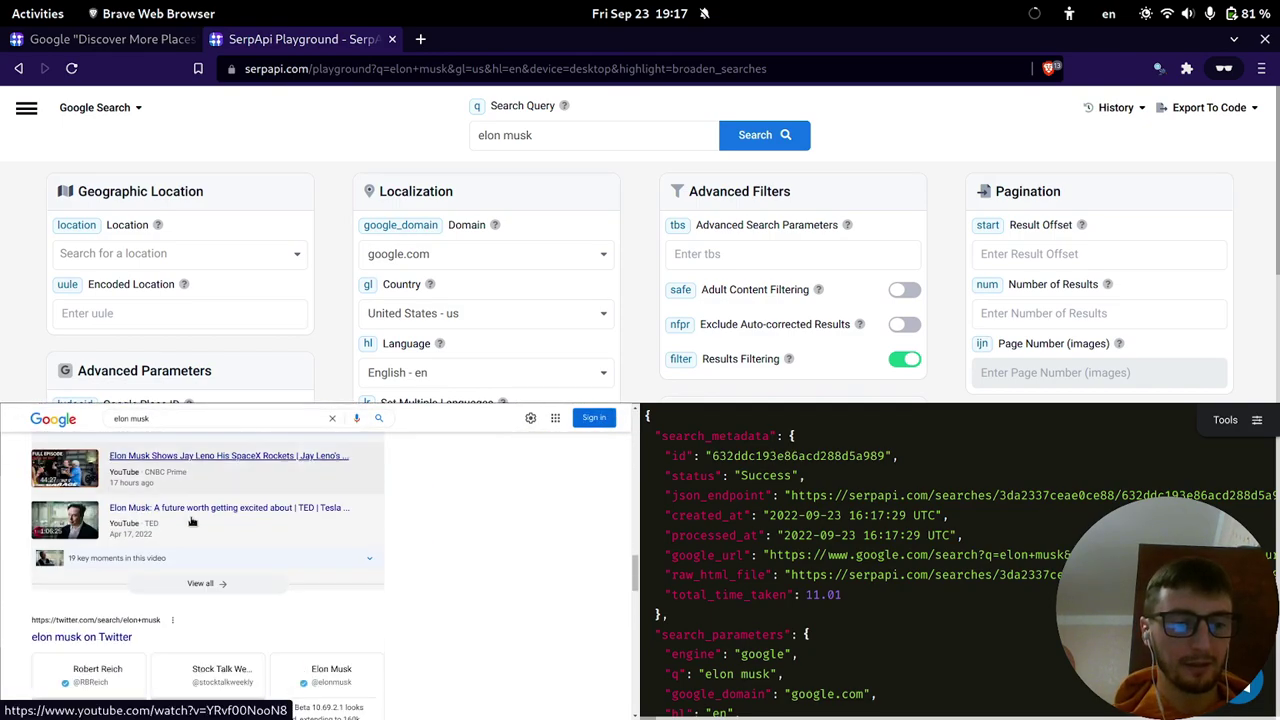
{"action": "scroll", "coordinate": [189, 530], "scroll_direction": "down", "scroll_amount": 10}
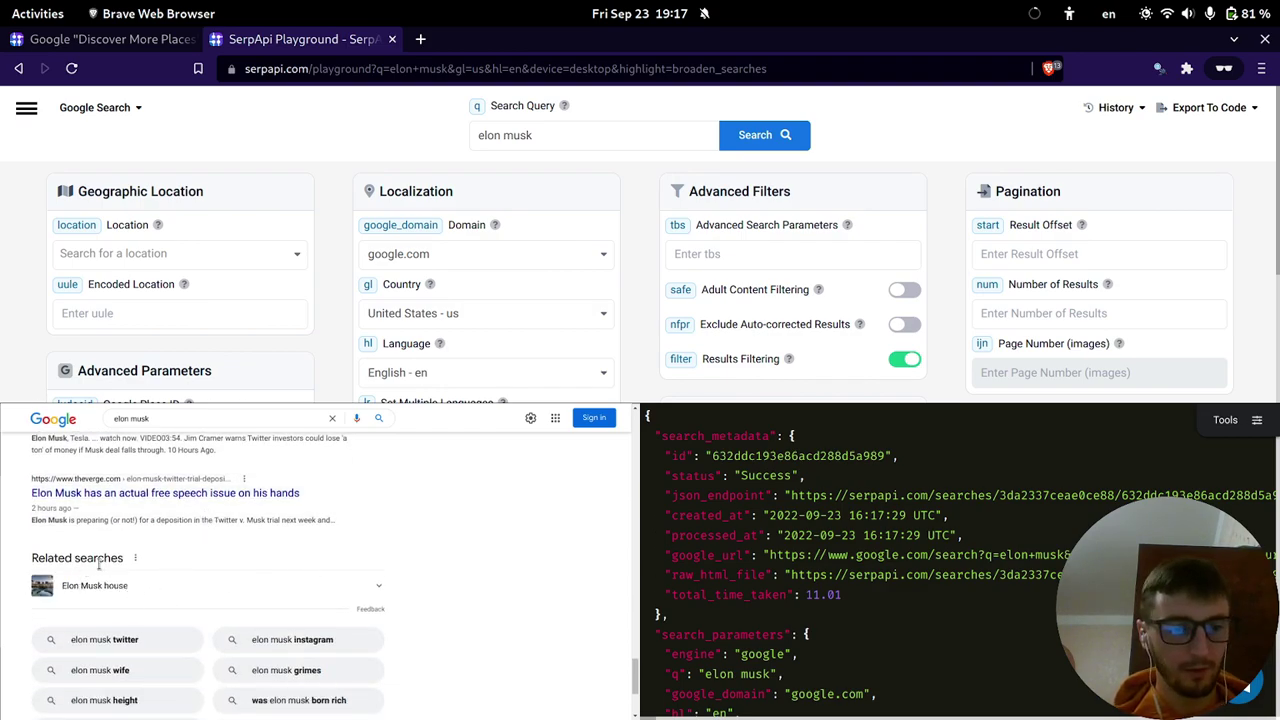
{"action": "key", "text": "ctrl+Page_Up"}
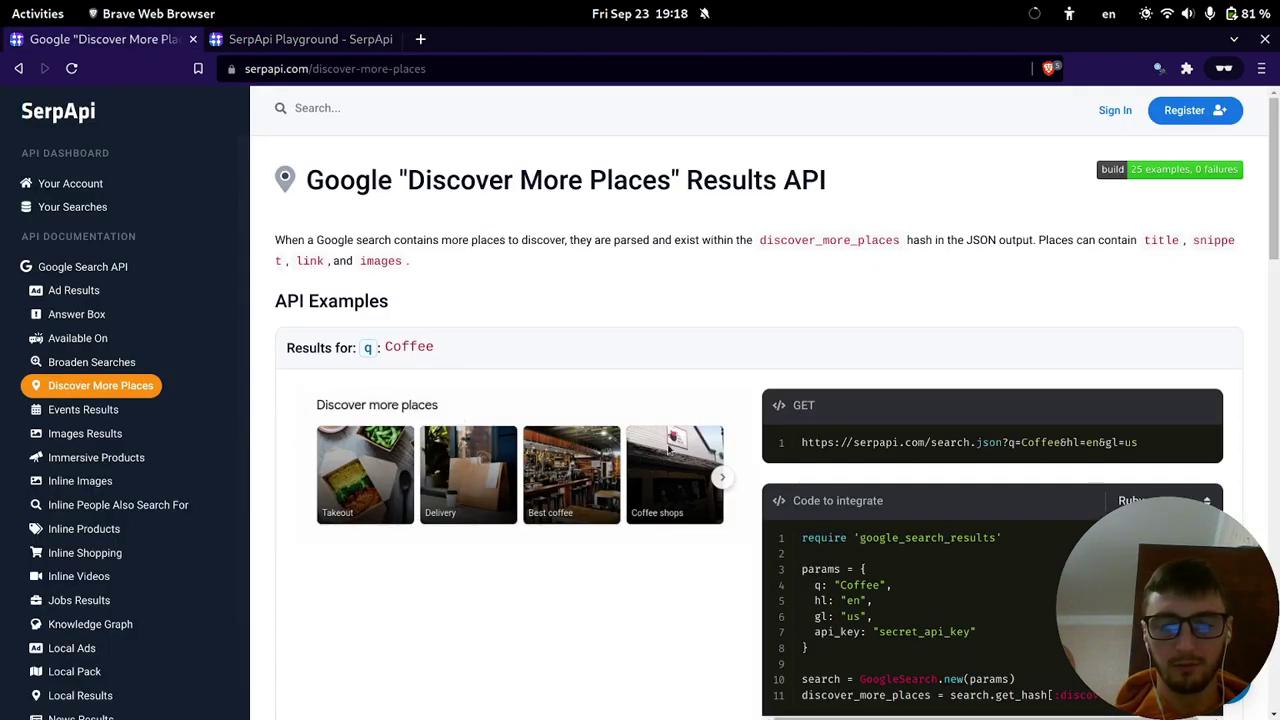
{"action": "scroll", "coordinate": [672, 447], "scroll_direction": "down", "scroll_amount": 5}
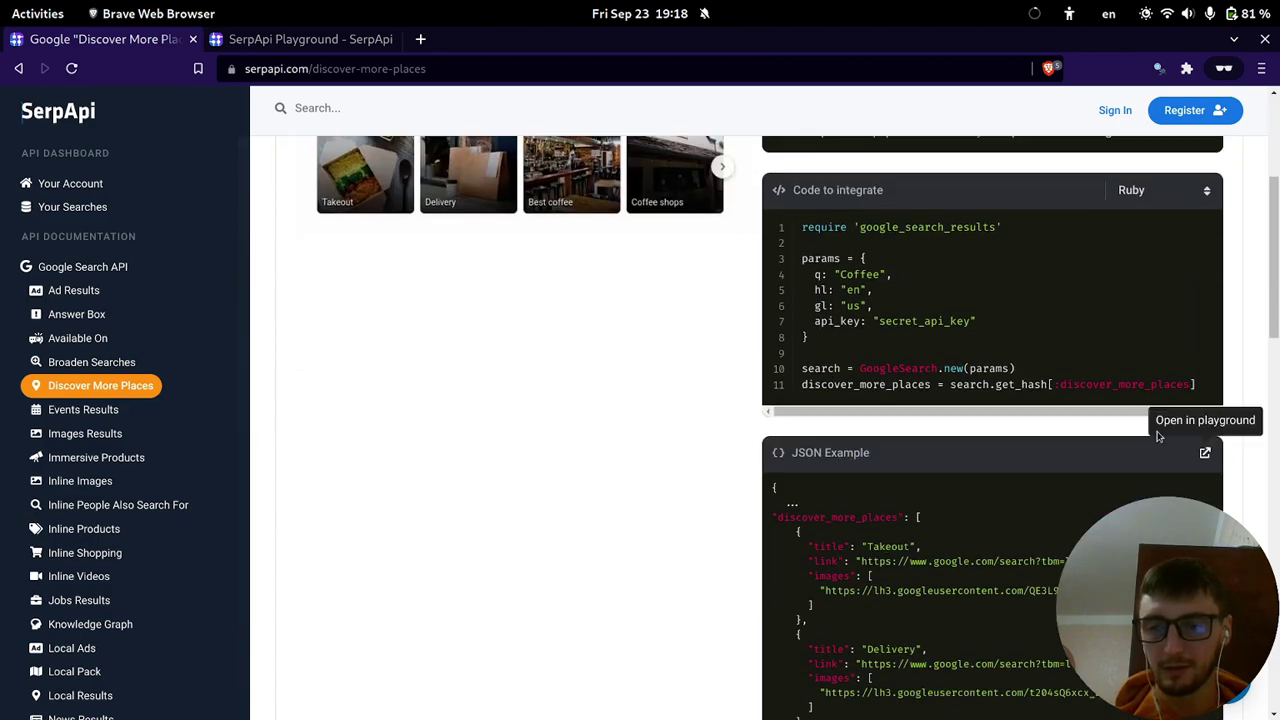
{"action": "scroll", "coordinate": [845, 285], "scroll_direction": "up", "scroll_amount": 4}
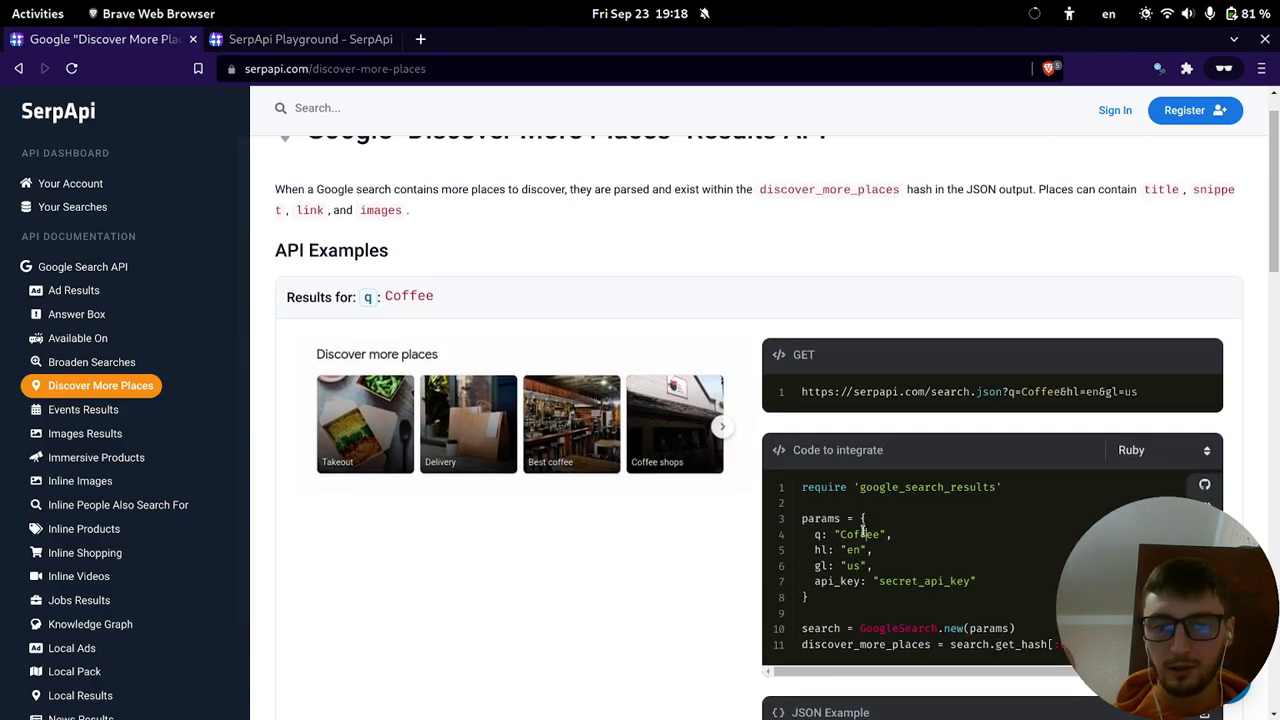
Replace the playground query with coffee, then open the Events Results documentation.
{"action": "key", "text": "ctrl+Tab"}
{"action": "triple_click", "coordinate": [557, 126]}
{"action": "type", "text": "coffee"}
{"action": "key", "text": "ctrl+Tab"}
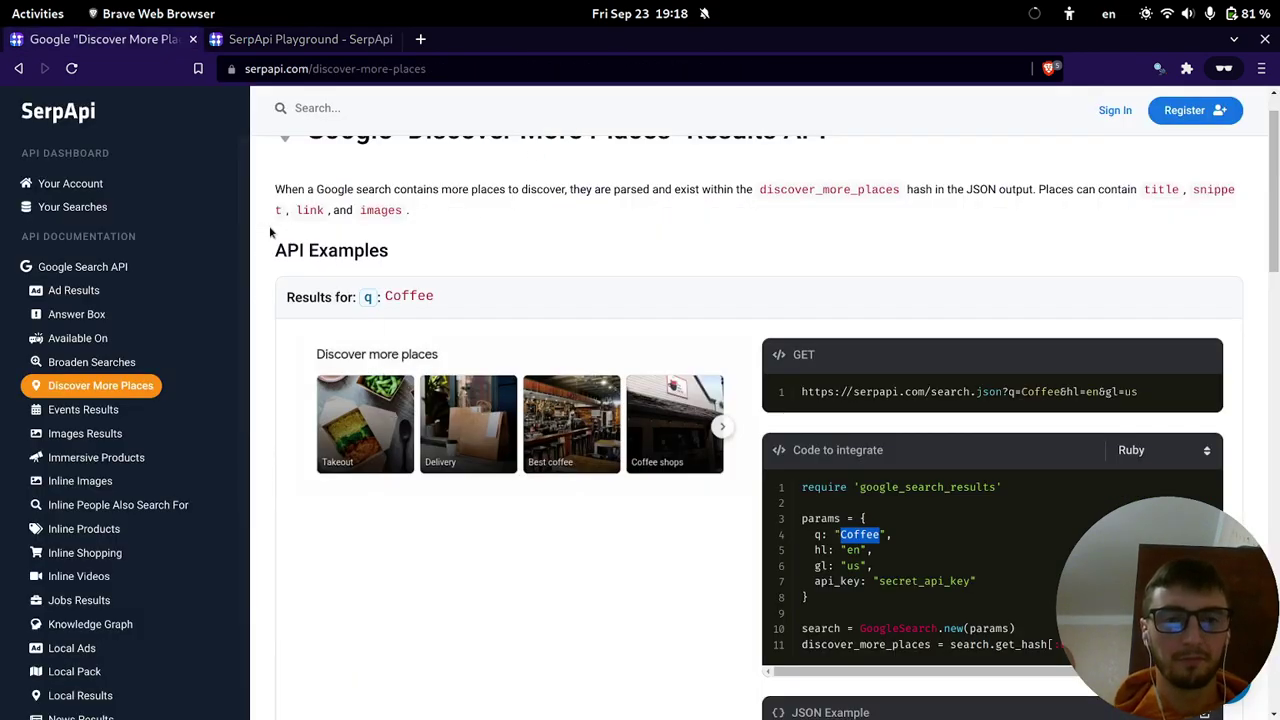
{"action": "left_click", "coordinate": [118, 409]}
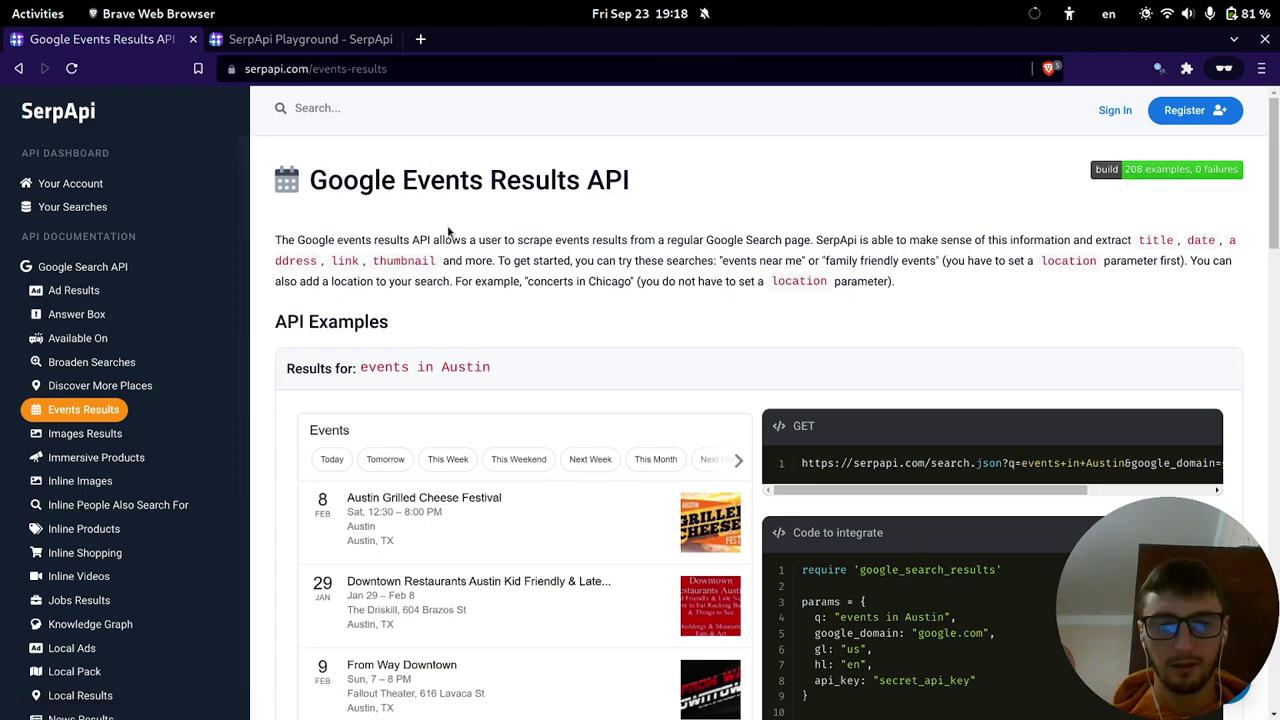
{"action": "scroll", "coordinate": [455, 228], "scroll_direction": "down", "scroll_amount": 5}
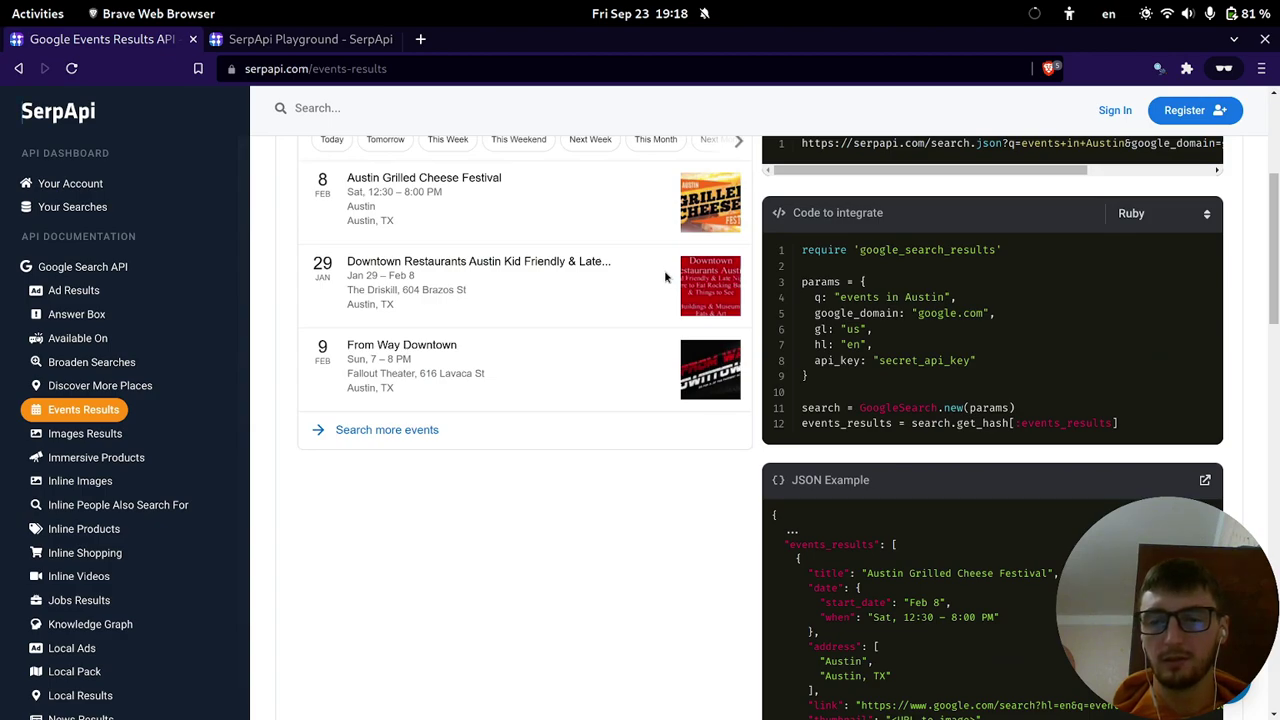
{"action": "scroll", "coordinate": [664, 270], "scroll_direction": "up", "scroll_amount": 5}
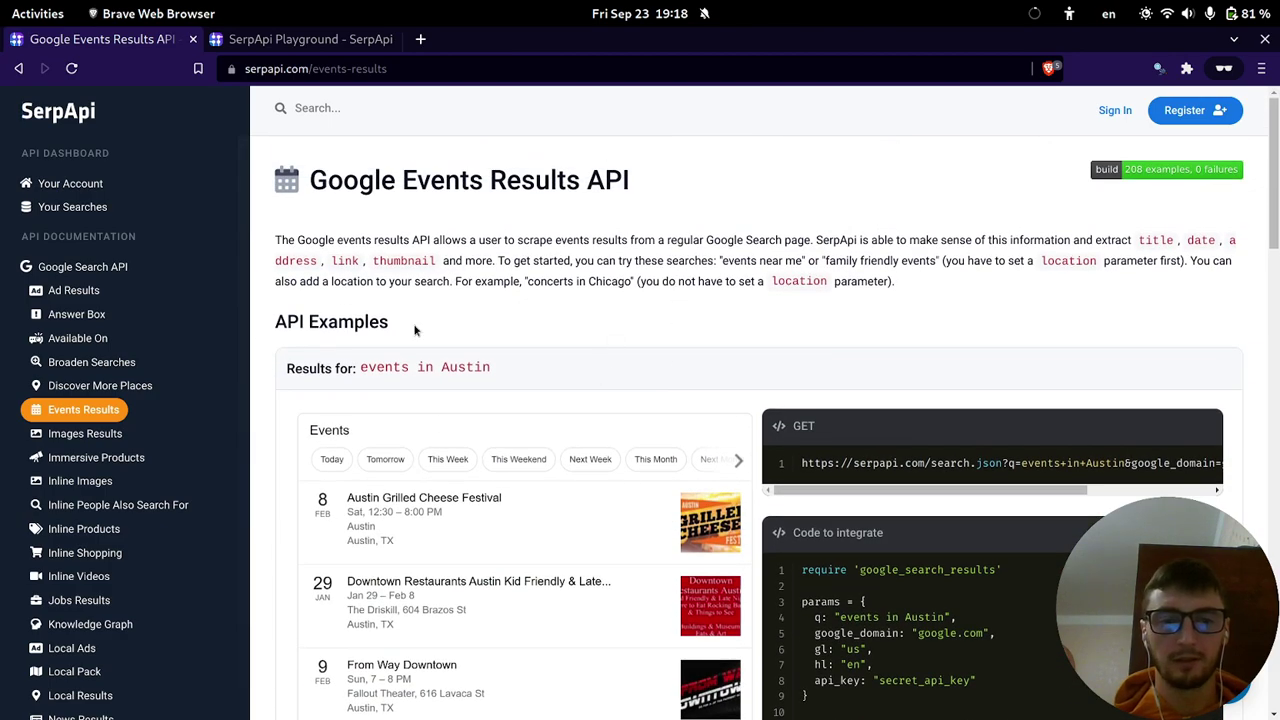
{"action": "scroll", "coordinate": [380, 363], "scroll_direction": "down", "scroll_amount": 4}
{"action": "scroll", "coordinate": [298, 289], "scroll_direction": "up", "scroll_amount": 2}
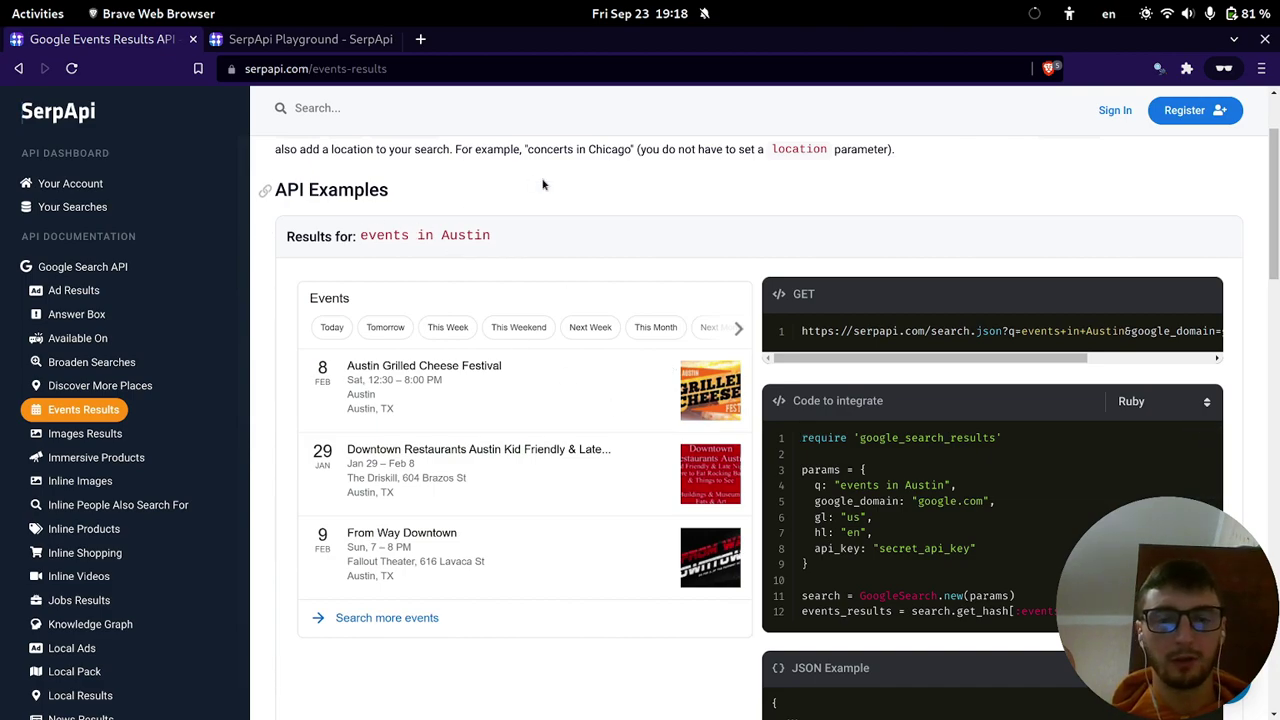
{"action": "scroll", "coordinate": [645, 247], "scroll_direction": "up", "scroll_amount": 3}
Set the playground search location to United States.
{"action": "key", "text": "ctrl+Tab"}
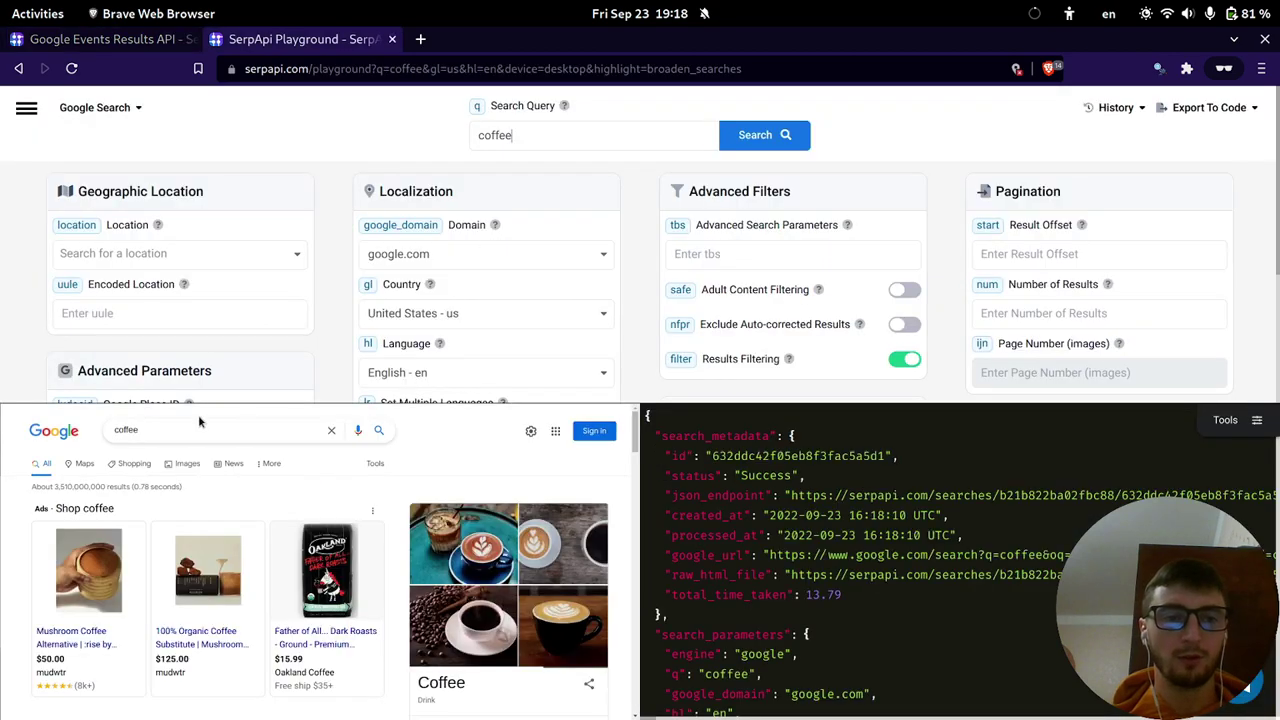
{"action": "mouse_move", "coordinate": [183, 285]}
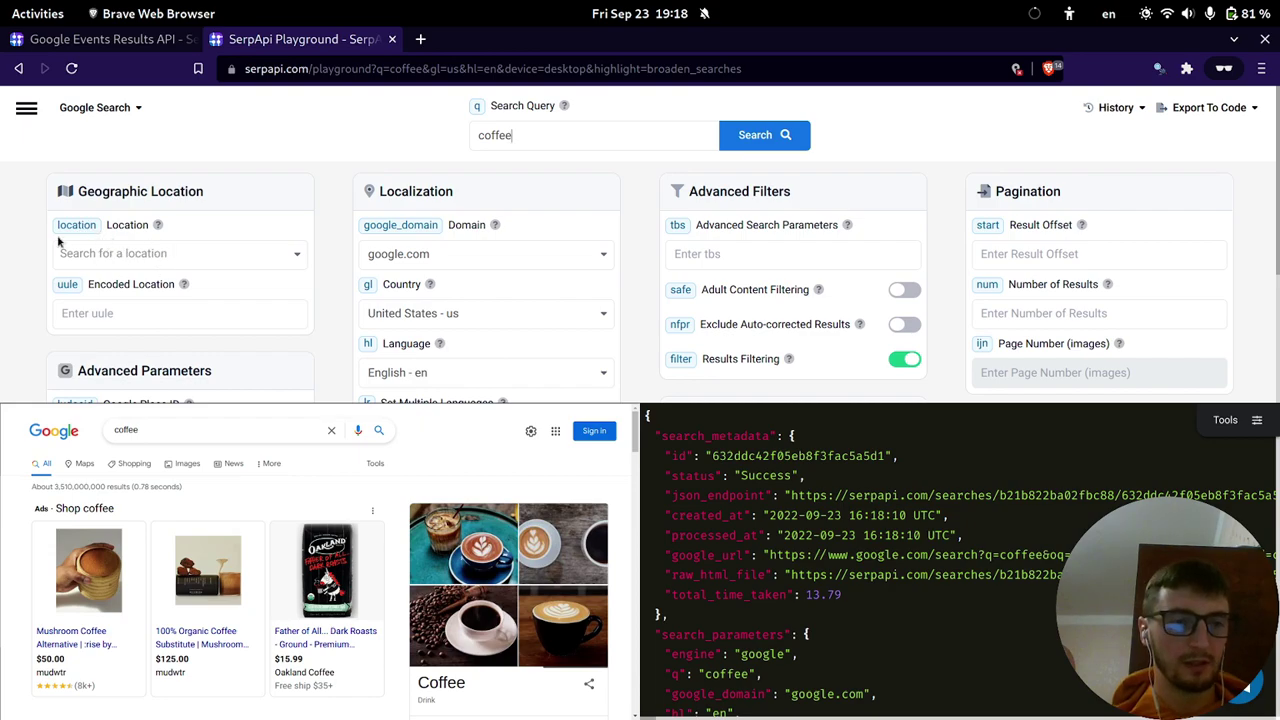
{"action": "left_click", "coordinate": [104, 255]}
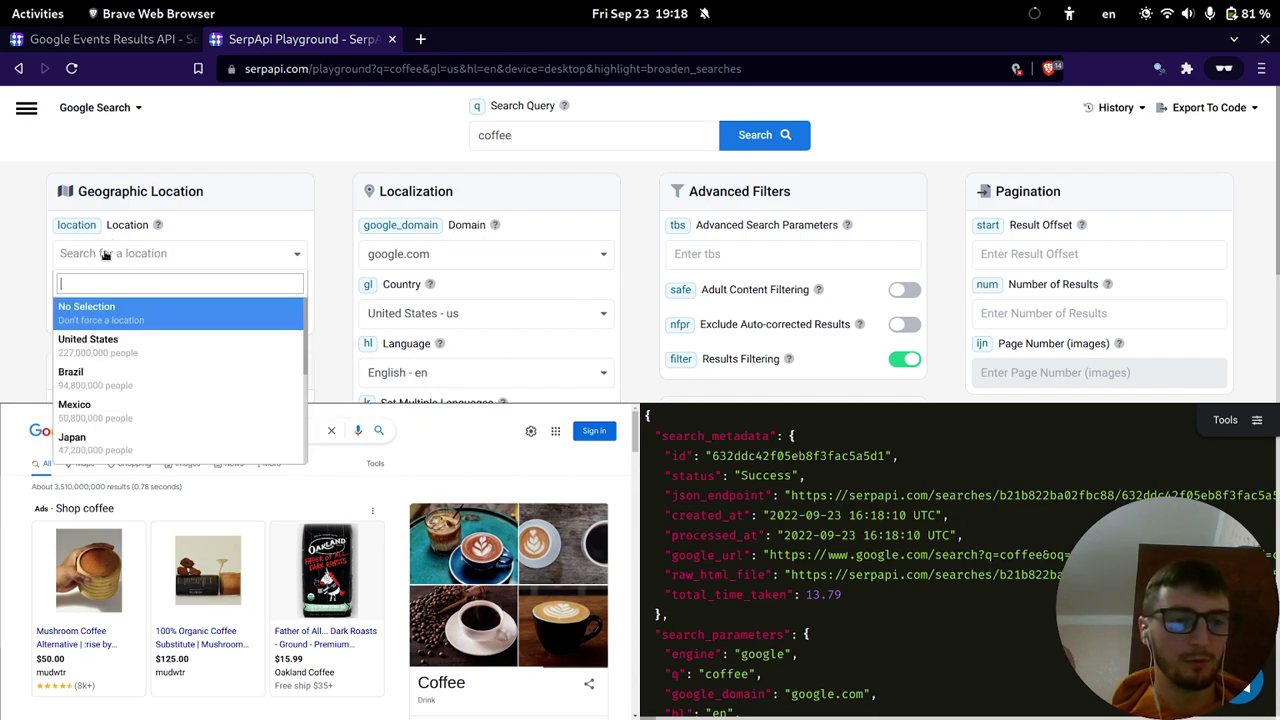
{"action": "left_click", "coordinate": [88, 340]}
{"action": "scroll", "coordinate": [153, 497], "scroll_direction": "down", "scroll_amount": 1}
{"action": "scroll", "coordinate": [153, 497], "scroll_direction": "down", "scroll_amount": 10}
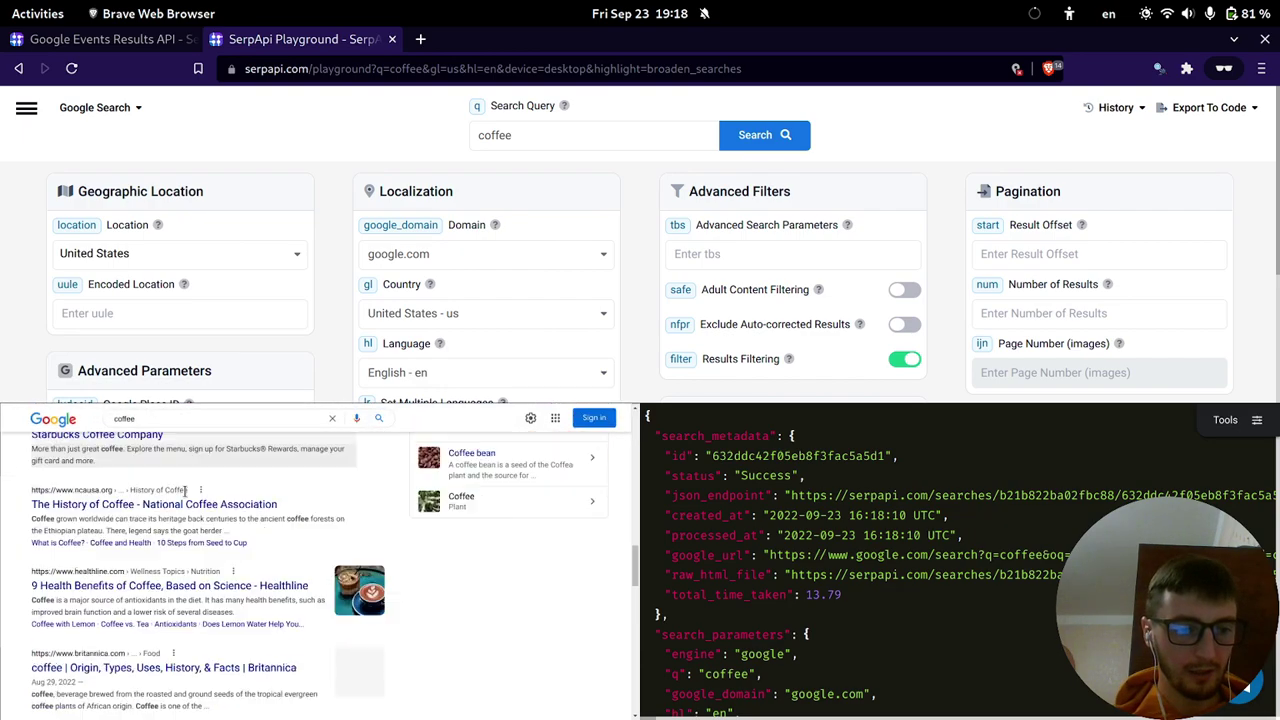
{"action": "scroll", "coordinate": [185, 489], "scroll_direction": "down", "scroll_amount": 15}
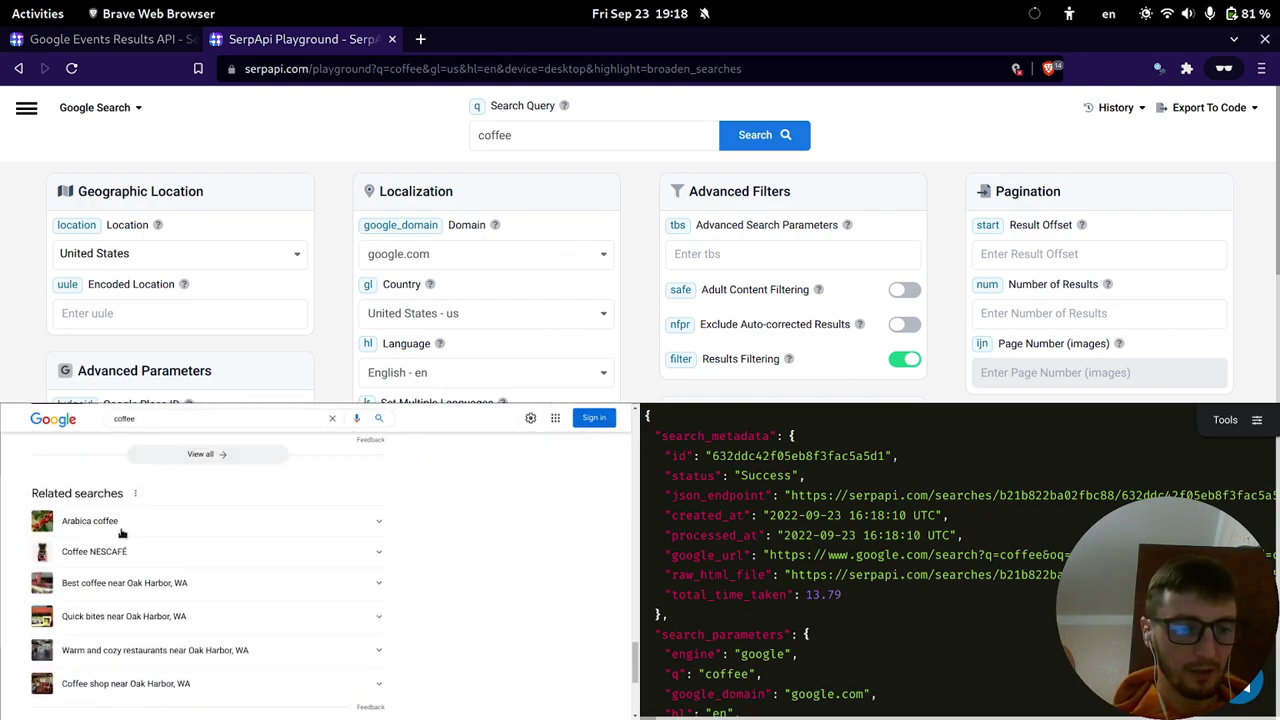
{"action": "scroll", "coordinate": [190, 526], "scroll_direction": "up", "scroll_amount": 10}
Copy 'events in Austin' from the Events docs and paste it as the playground query.
{"action": "key", "text": "ctrl+Page_Up"}
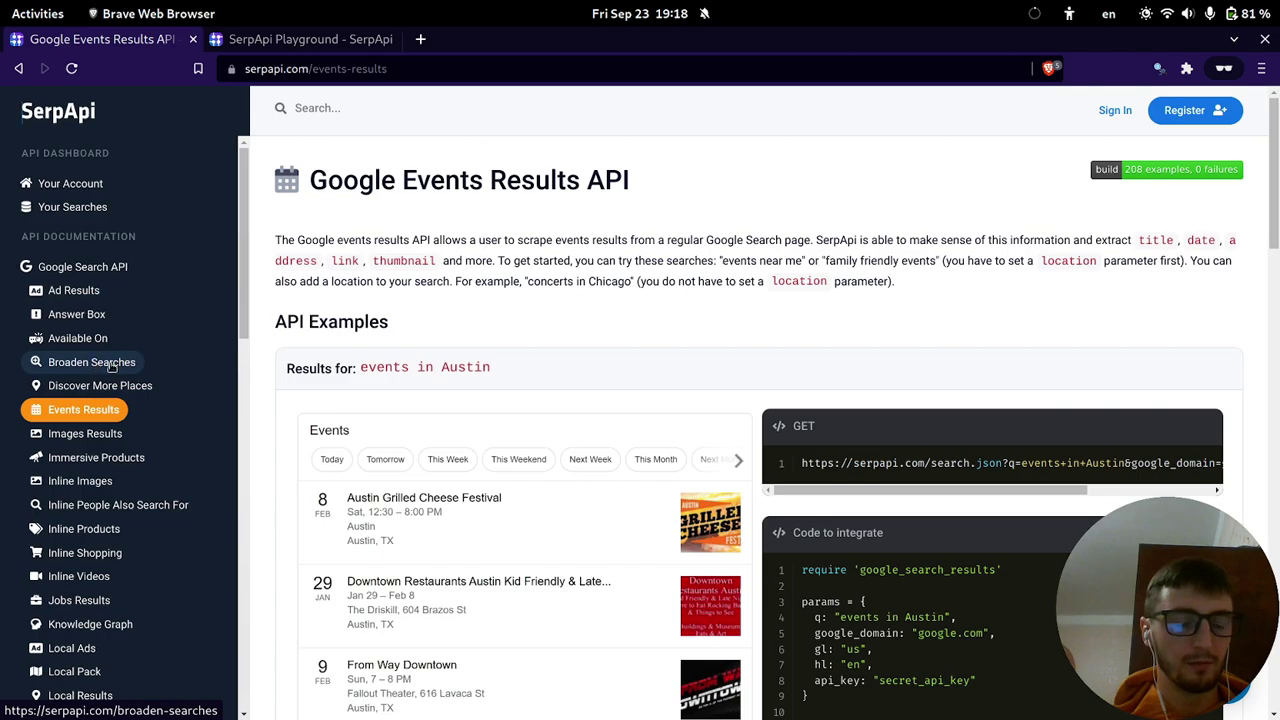
{"action": "key", "text": "ctrl+Page_Down"}
{"action": "key", "text": "ctrl+Page_Up"}
{"action": "left_click_drag", "start_coordinate": [496, 369], "coordinate": [366, 363]}
{"action": "key", "text": "ctrl+Page_Down"}
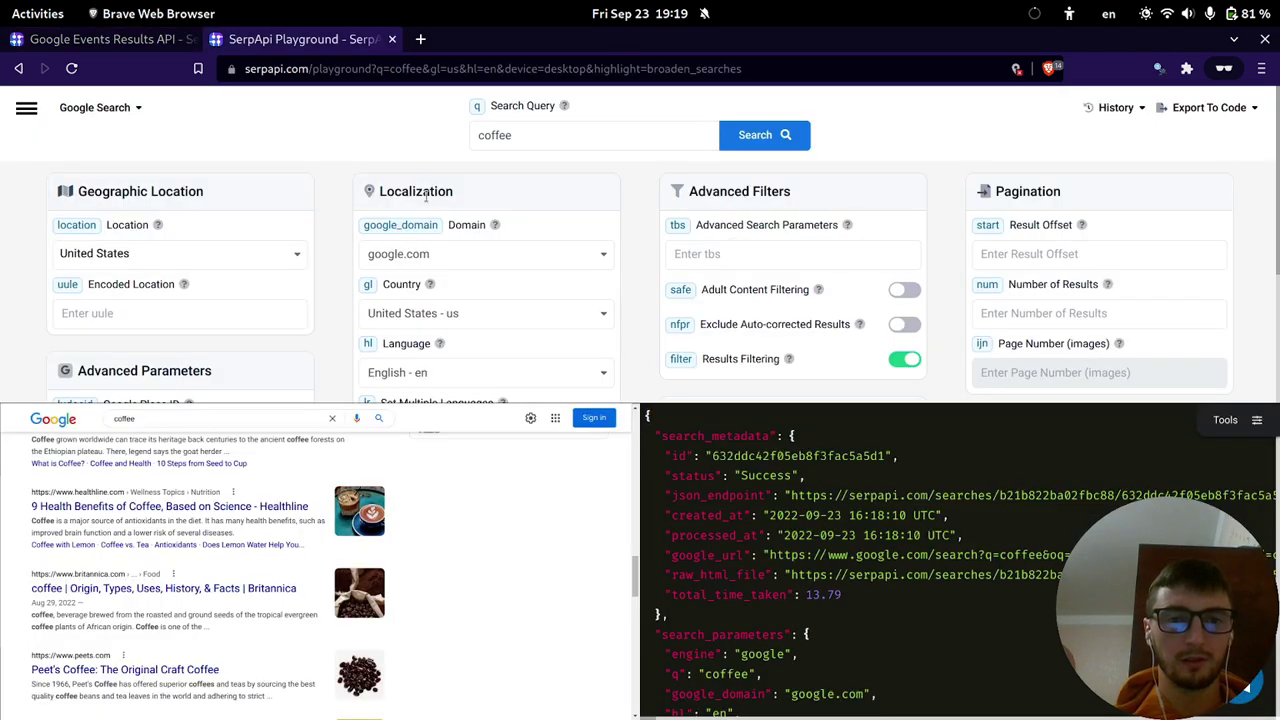
{"action": "key", "text": "ctrl+a"}
{"action": "type", "text": "events in Austin"}
Run the events in Austin search and highlight the title, date, address and link fields in the docs' JSON.
{"action": "left_click", "coordinate": [141, 250]}
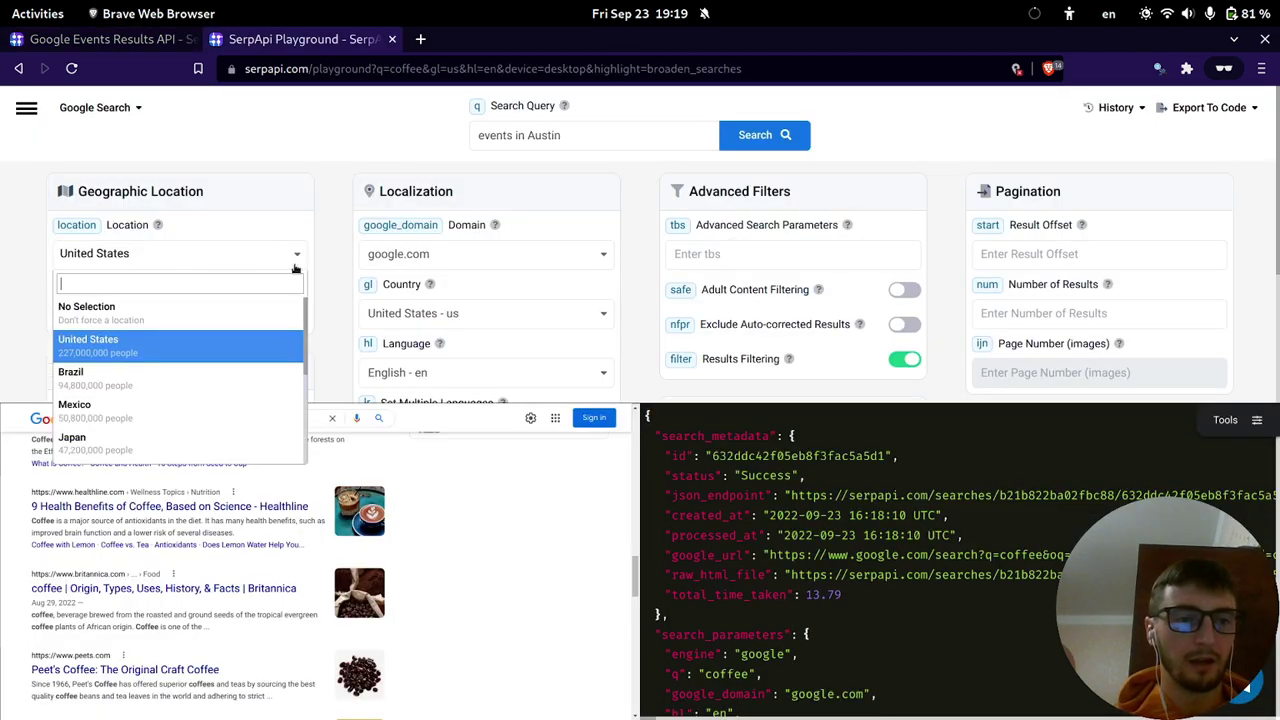
{"action": "left_click", "coordinate": [770, 140]}
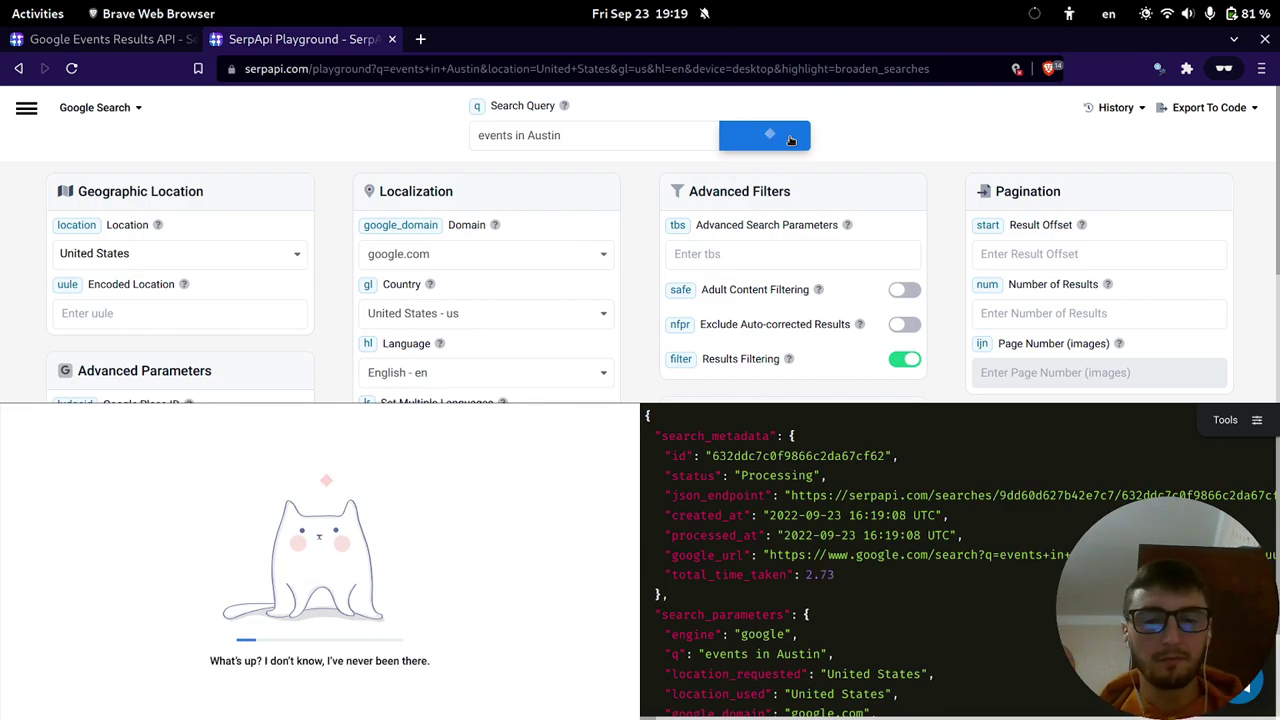
{"action": "key", "text": "ctrl+shift+Tab"}
{"action": "scroll", "coordinate": [631, 320], "scroll_direction": "down", "scroll_amount": 4}
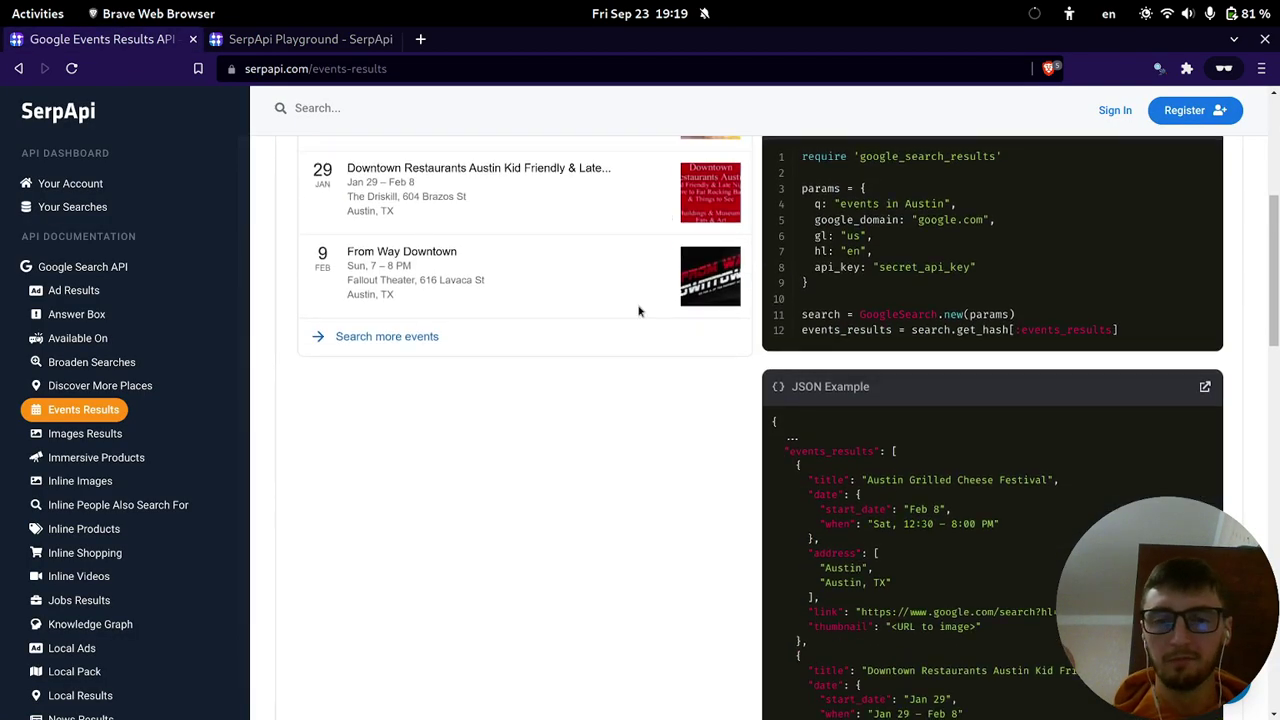
{"action": "scroll", "coordinate": [620, 340], "scroll_direction": "up", "scroll_amount": 3}
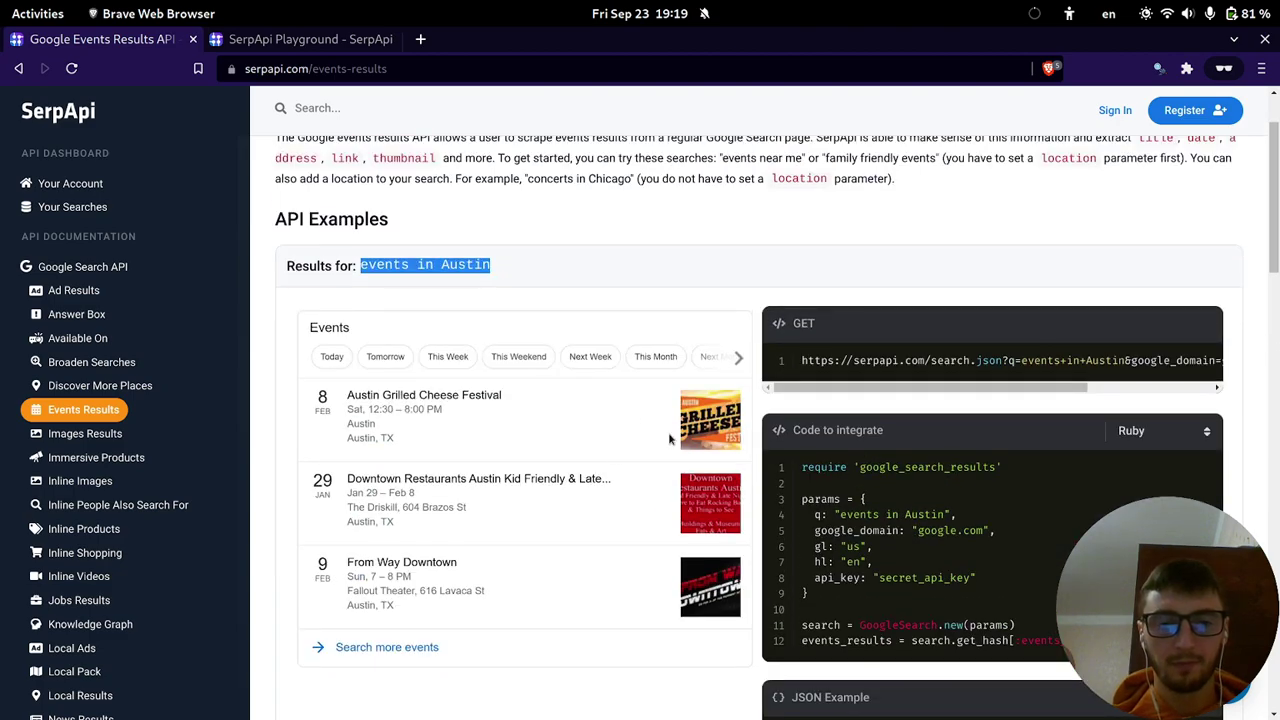
{"action": "scroll", "coordinate": [800, 500], "scroll_direction": "down", "scroll_amount": 3}
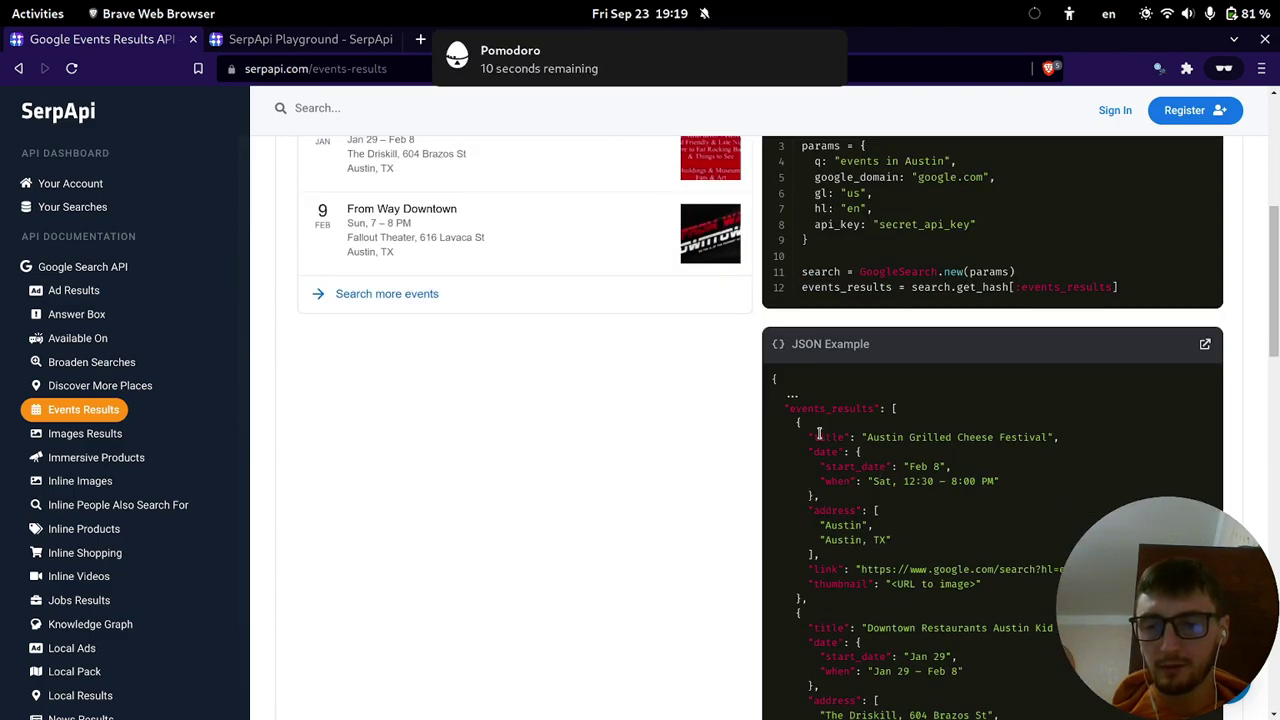
{"action": "left_click_drag", "start_coordinate": [816, 437], "coordinate": [903, 515]}
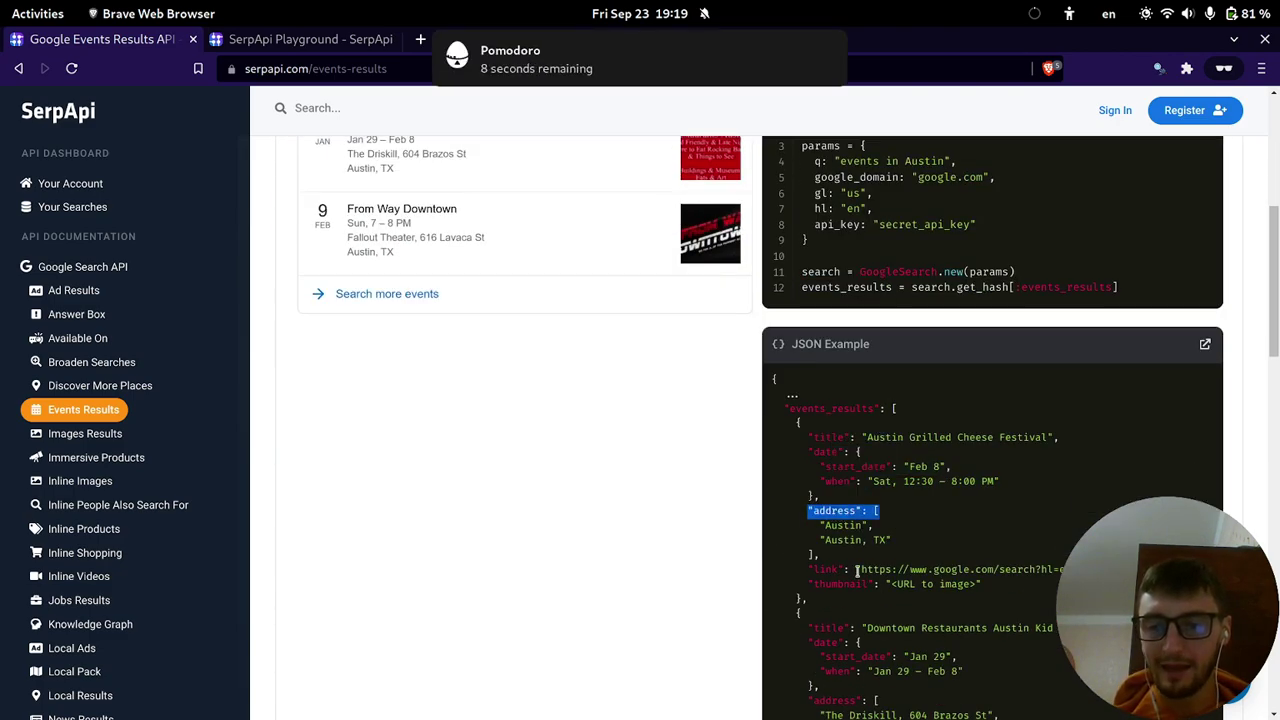
{"action": "left_click_drag", "start_coordinate": [818, 569], "coordinate": [936, 570]}
Scroll the playground's events_results JSON to compare it with the documentation example.
{"action": "key", "text": "ctrl+Tab"}
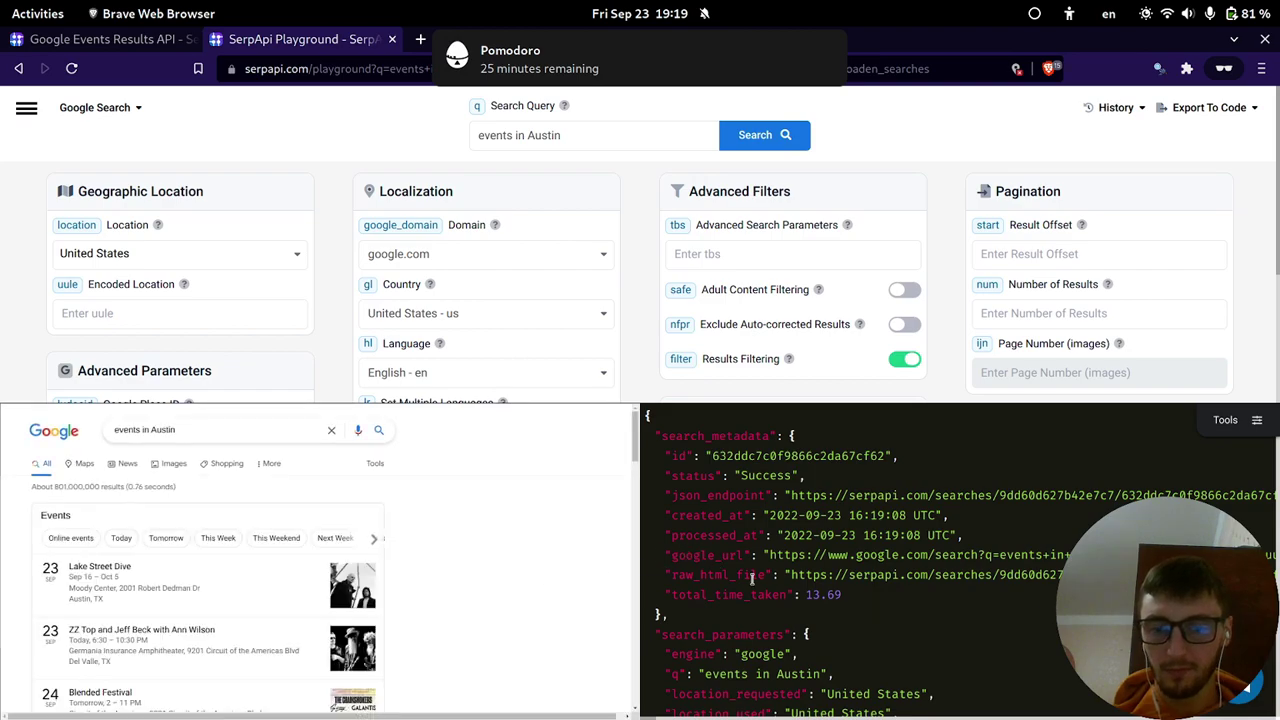
{"action": "scroll", "coordinate": [300, 497], "scroll_direction": "down", "scroll_amount": 1}
{"action": "scroll", "coordinate": [300, 497], "scroll_direction": "down", "scroll_amount": 3}
{"action": "scroll", "coordinate": [300, 497], "scroll_direction": "up", "scroll_amount": 3}
{"action": "mouse_move", "coordinate": [225, 510]}
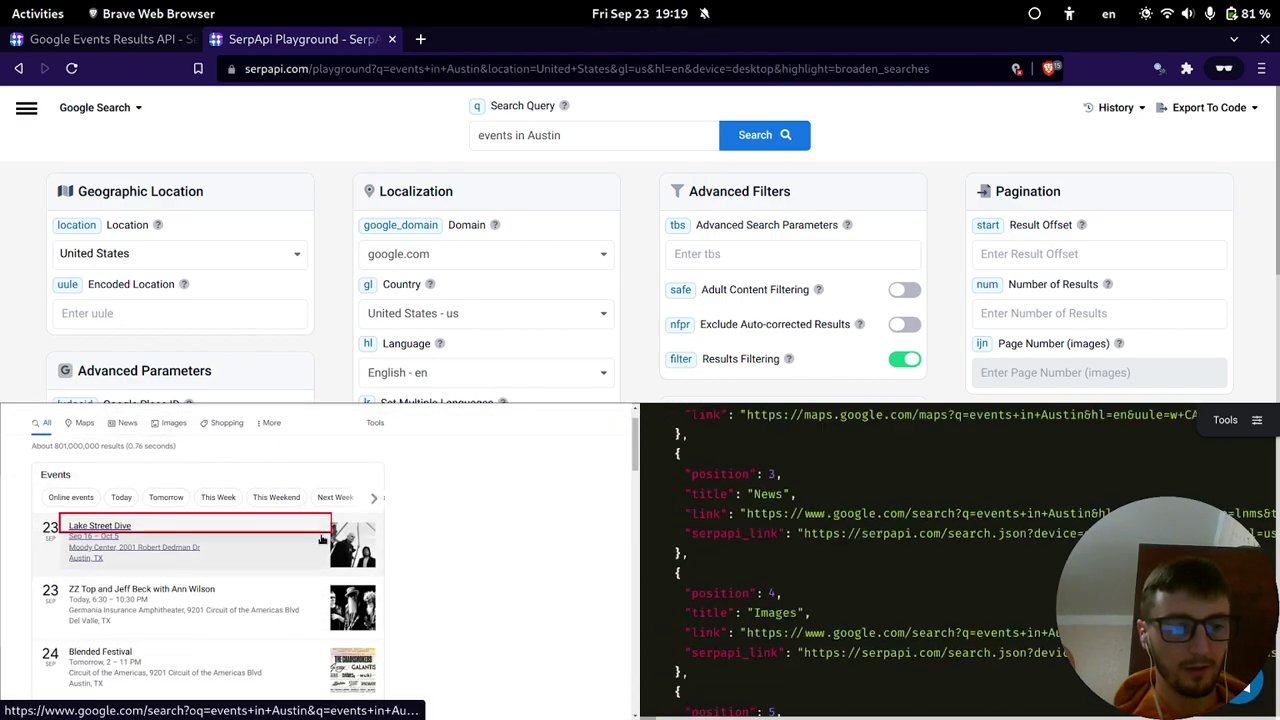
{"action": "scroll", "coordinate": [225, 510], "scroll_direction": "down", "scroll_amount": 1}
{"action": "scroll", "coordinate": [812, 418], "scroll_direction": "up", "scroll_amount": 2}
{"action": "scroll", "coordinate": [800, 430], "scroll_direction": "down", "scroll_amount": 3}
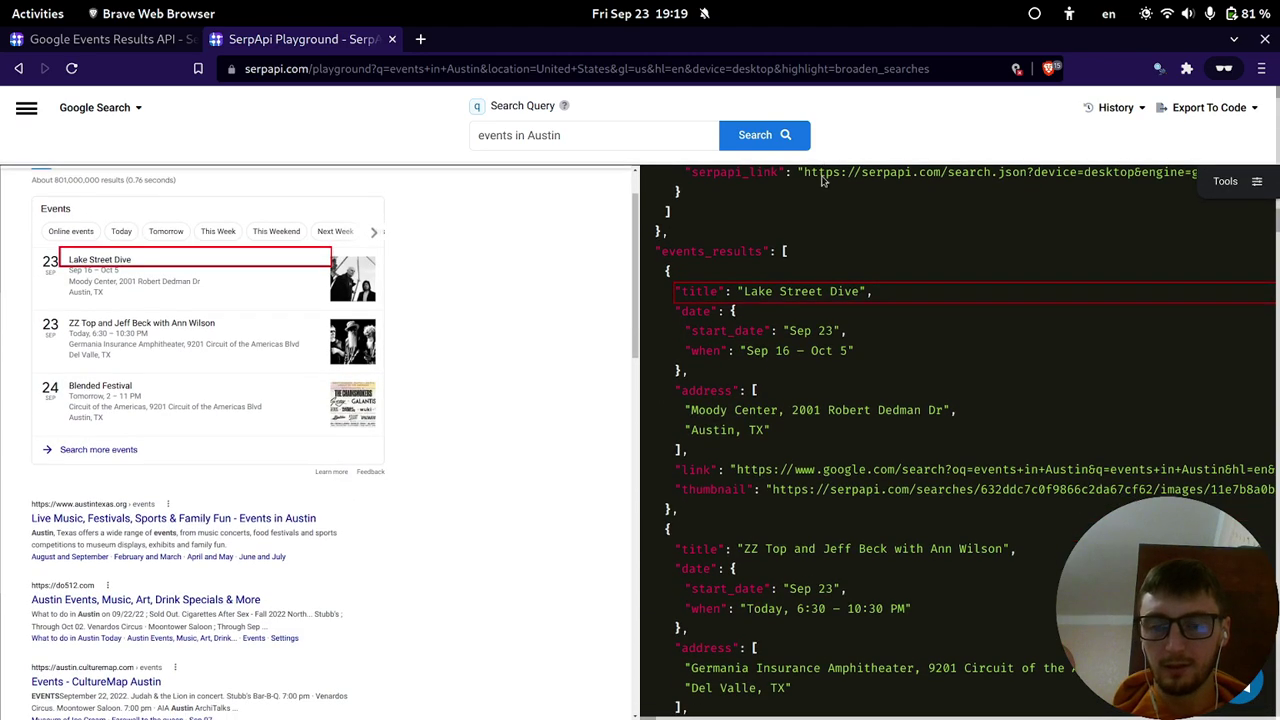
Go from Images Results to the Immersive Products docs and select 'spring dress' in the code sample.
{"action": "key", "text": "ctrl+Page_Up"}
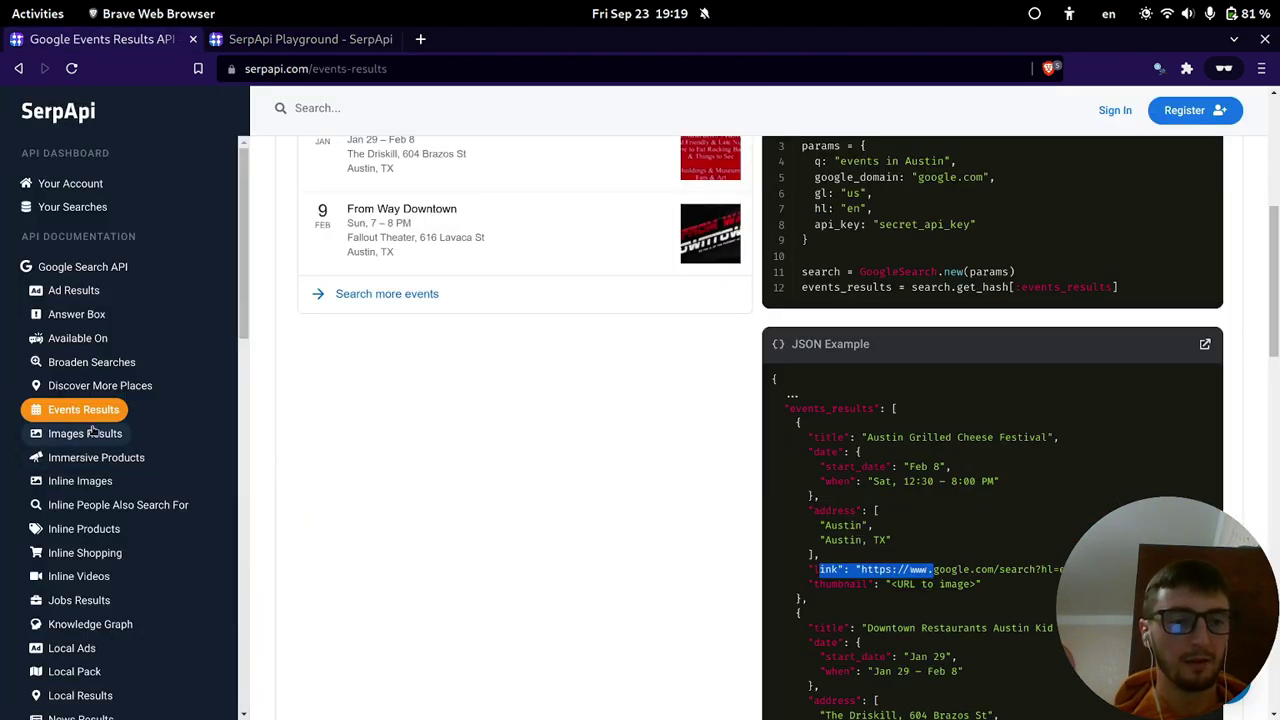
{"action": "left_click", "coordinate": [96, 440]}
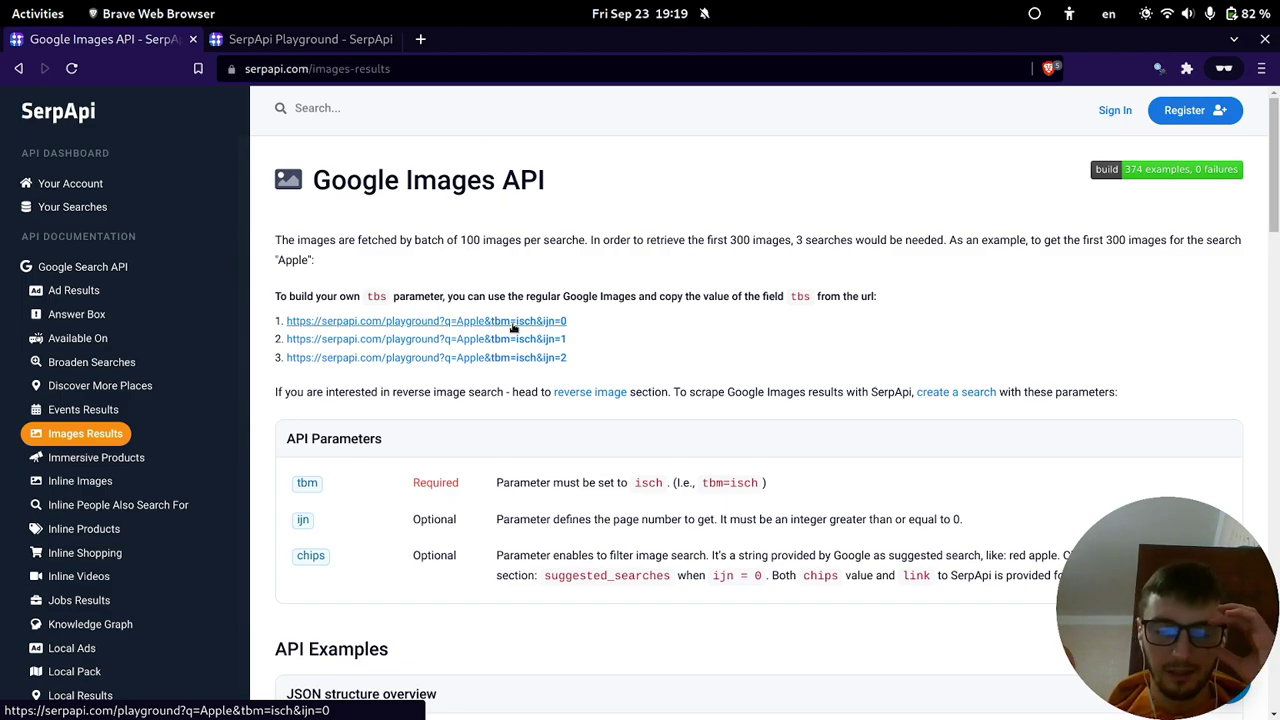
{"action": "left_click", "coordinate": [120, 460]}
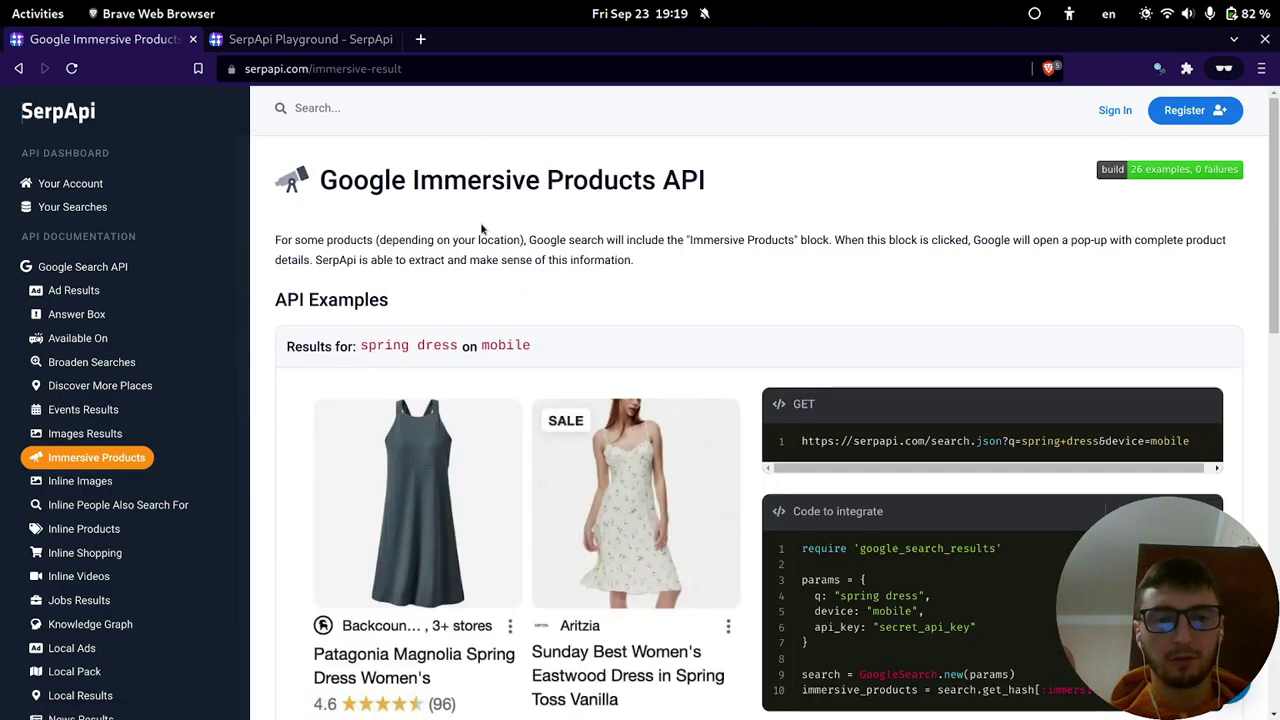
{"action": "scroll", "coordinate": [638, 355], "scroll_direction": "down", "scroll_amount": 5}
{"action": "scroll", "coordinate": [638, 355], "scroll_direction": "down", "scroll_amount": 5}
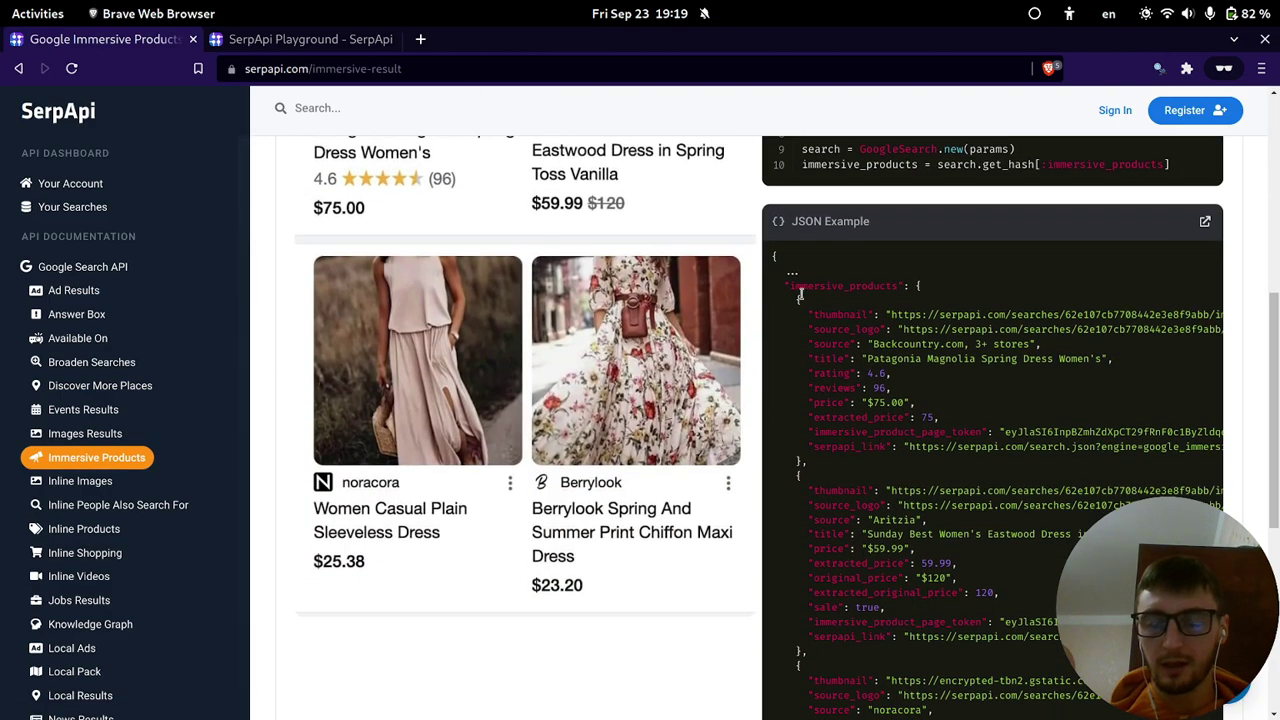
{"action": "scroll", "coordinate": [571, 353], "scroll_direction": "up", "scroll_amount": 6}
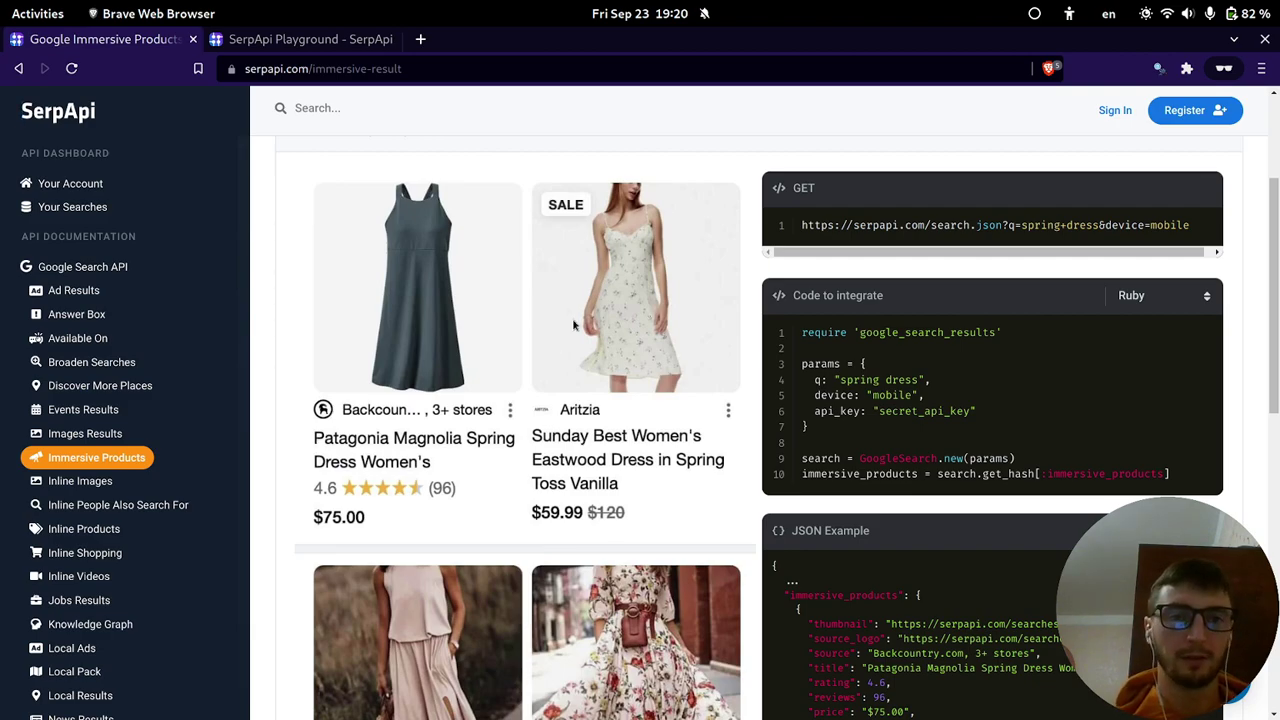
{"action": "mouse_move", "coordinate": [845, 380]}
{"action": "left_mouse_down"}
{"action": "mouse_move", "coordinate": [918, 380]}
{"action": "mouse_move", "coordinate": [838, 380]}
{"action": "left_mouse_up"}
{"action": "key", "text": "ctrl+c"}
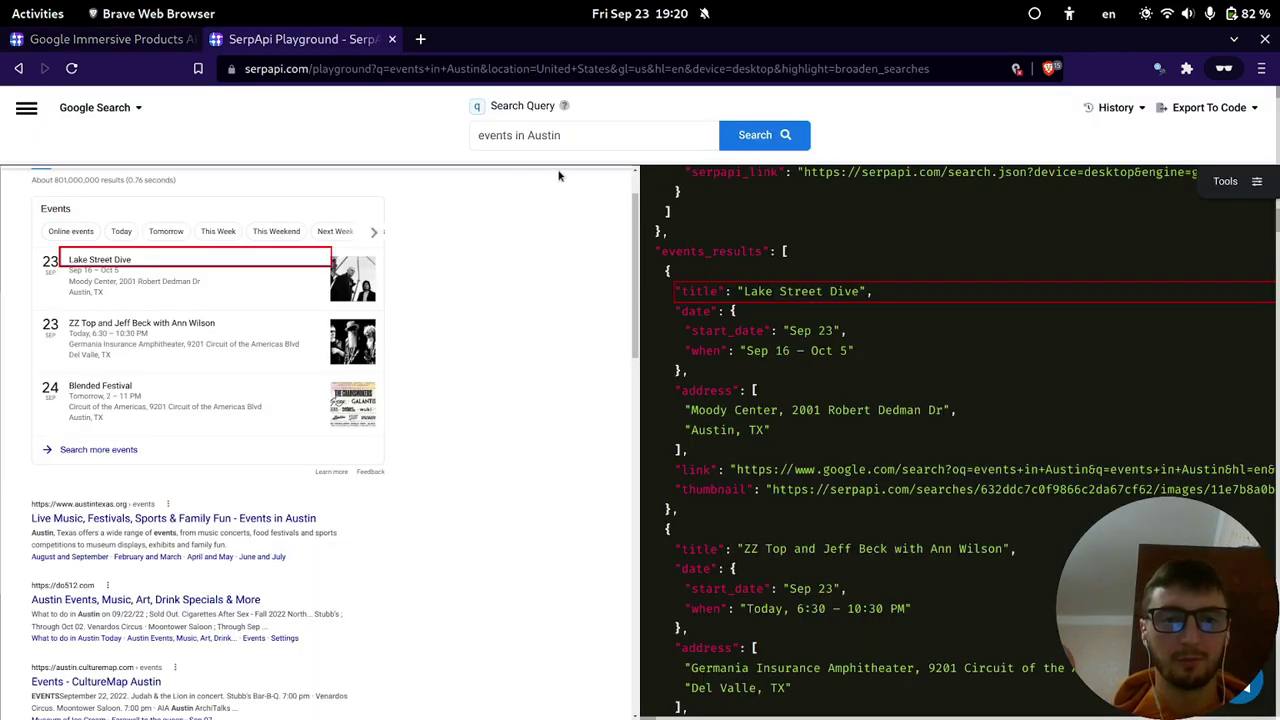
Run a playground search for 'spring dress' and scroll through its results.
{"action": "key", "text": "ctrl+a"}
{"action": "key", "text": "ctrl+v"}
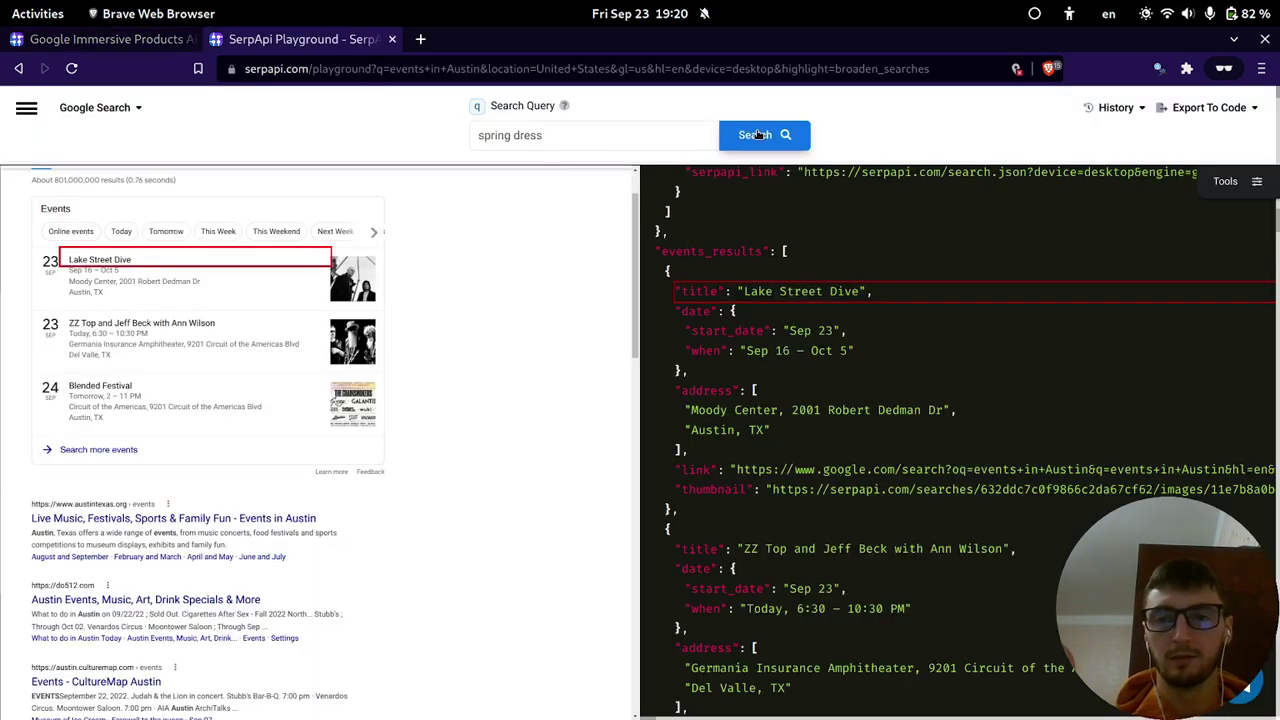
{"action": "left_click", "coordinate": [757, 135]}
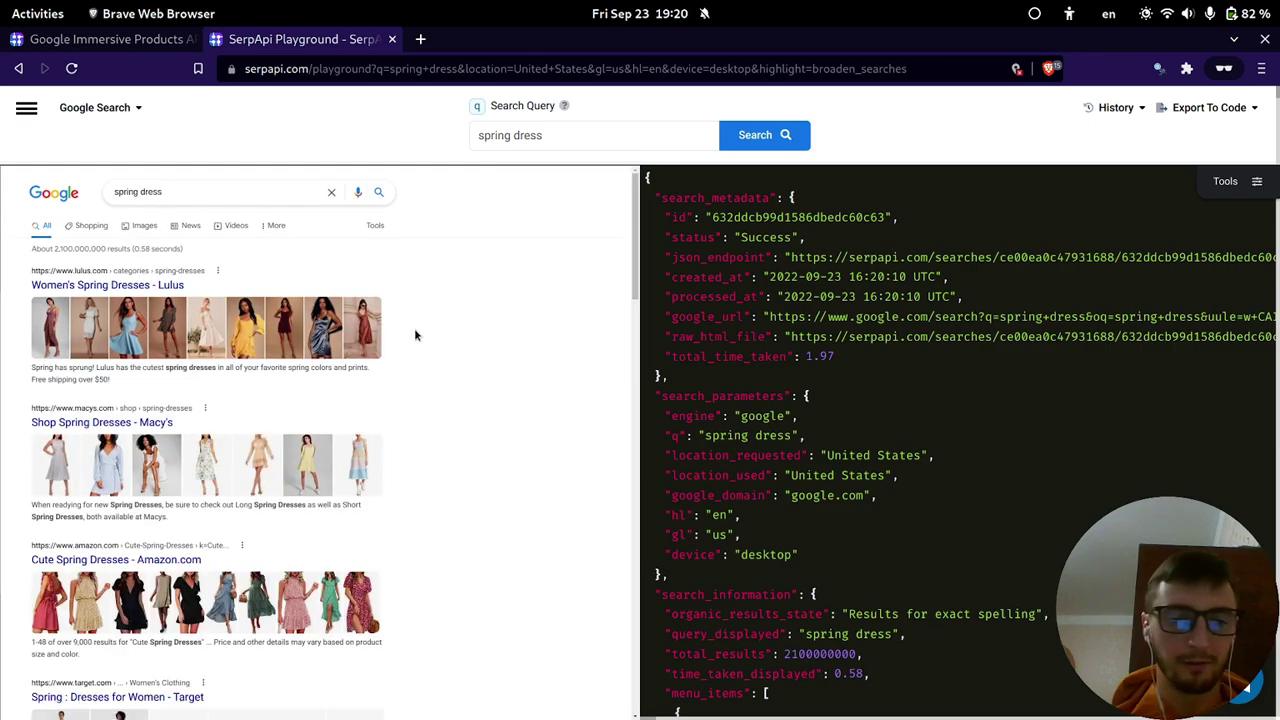
{"action": "scroll", "coordinate": [243, 367], "scroll_direction": "down", "scroll_amount": 3}
{"action": "scroll", "coordinate": [240, 363], "scroll_direction": "down", "scroll_amount": 10}
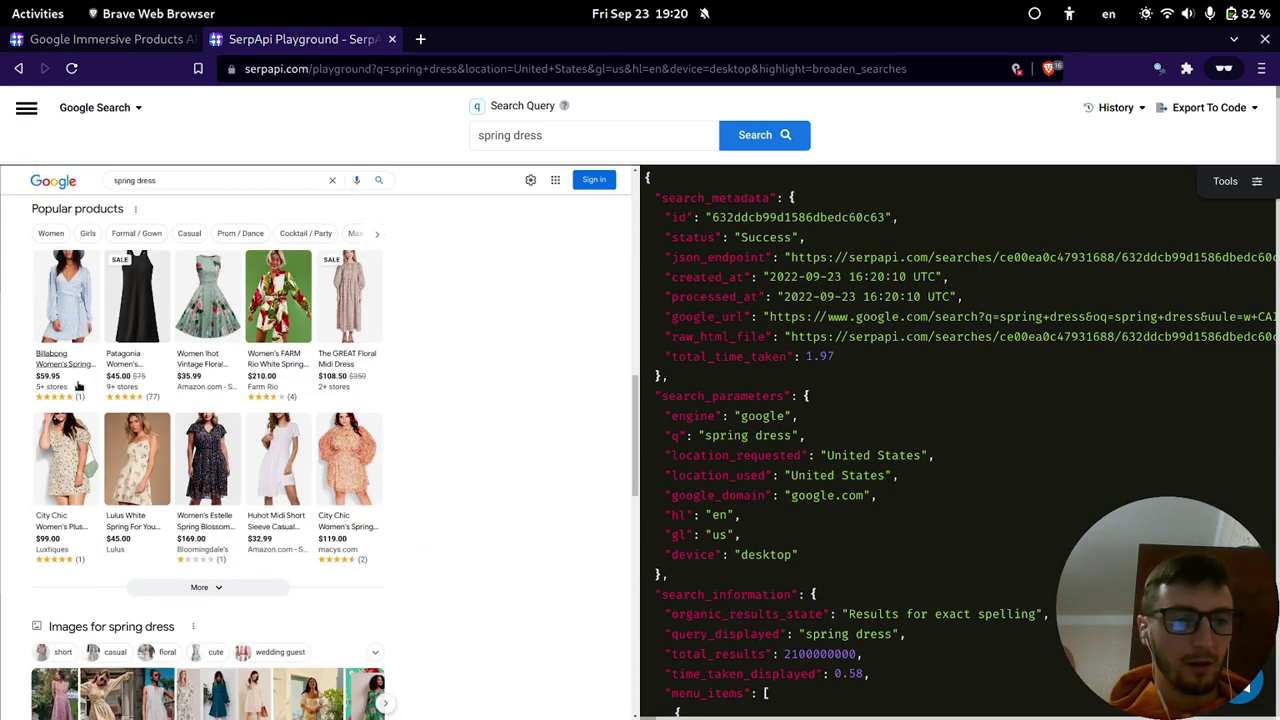
{"action": "scroll", "coordinate": [78, 386], "scroll_direction": "down", "scroll_amount": 3}
{"action": "scroll", "coordinate": [80, 357], "scroll_direction": "up", "scroll_amount": 3}
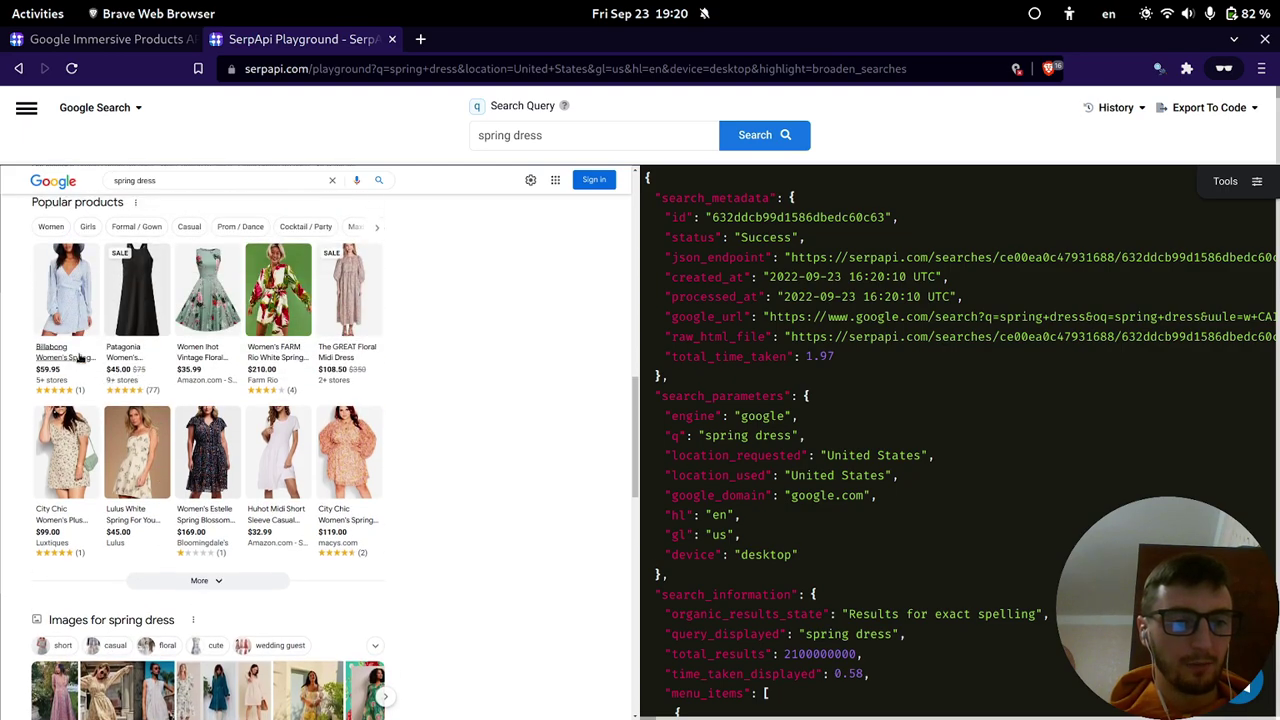
{"action": "scroll", "coordinate": [725, 413], "scroll_direction": "down", "scroll_amount": 6}
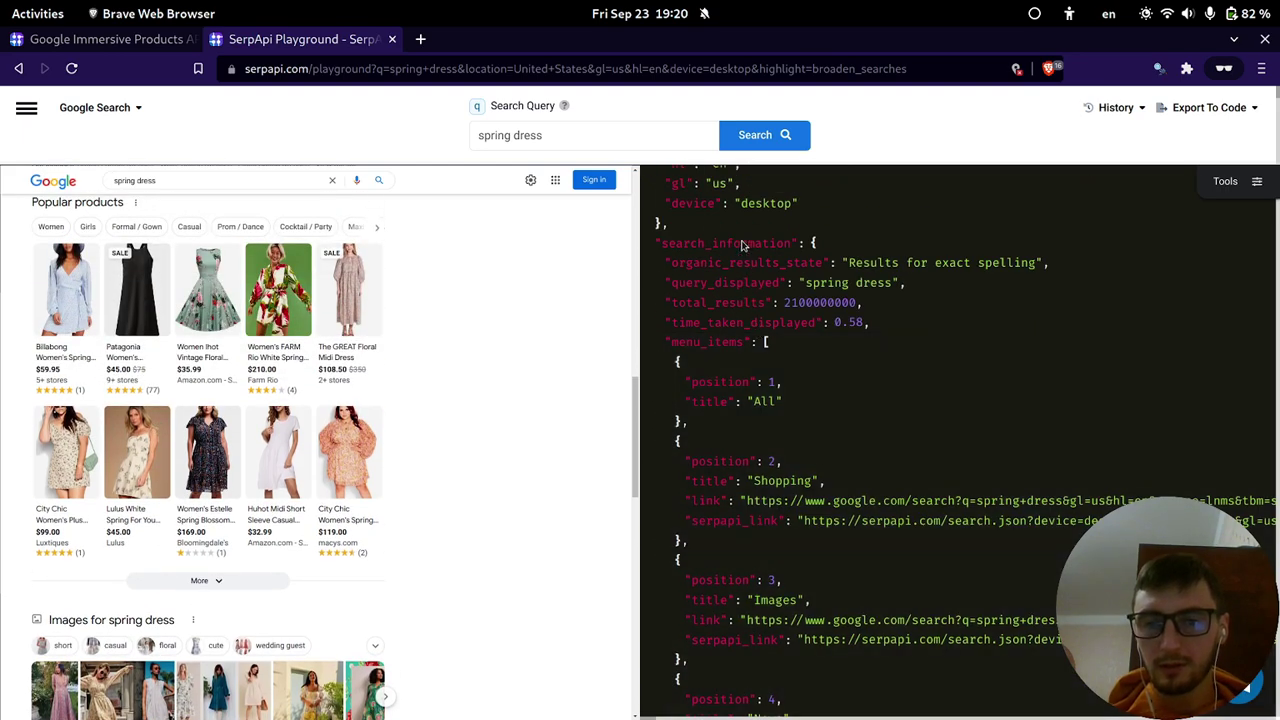
Collapse the search_information, inline_images, related_questions, organic_results and related_searches JSON sections, then return to the docs.
{"action": "left_click", "coordinate": [742, 245]}
{"action": "left_click", "coordinate": [732, 263]}
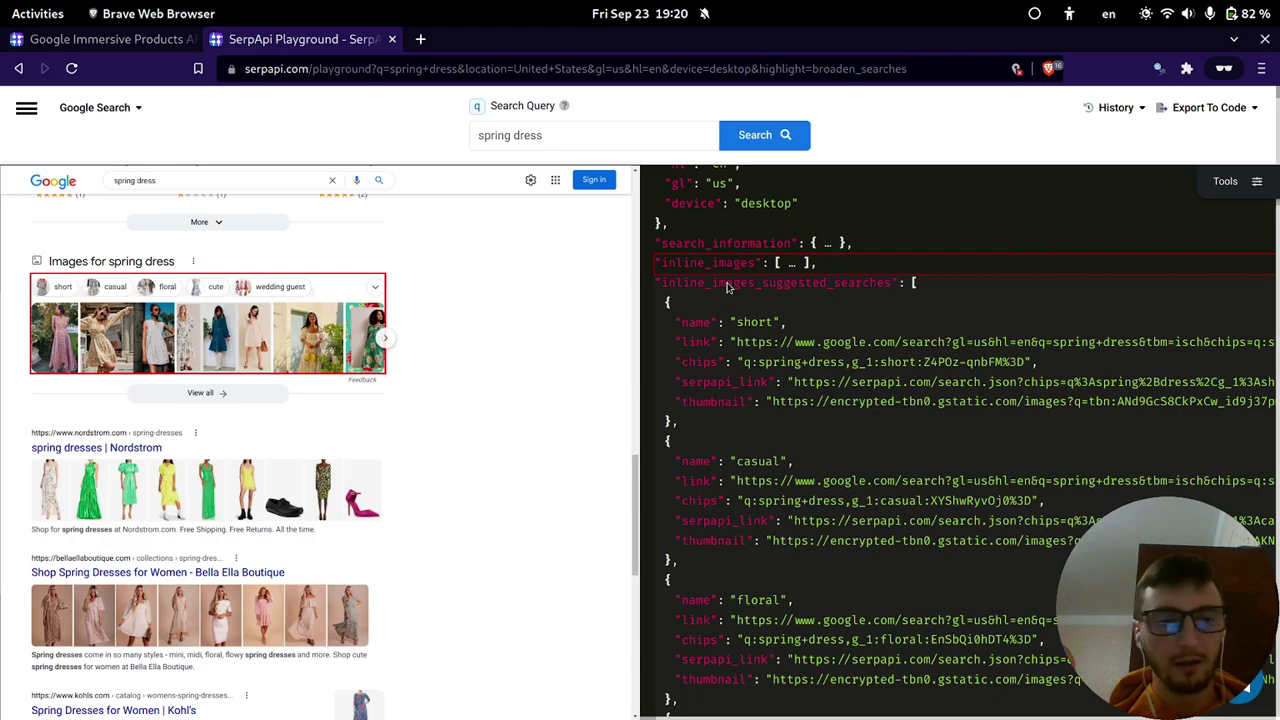
{"action": "left_click", "coordinate": [728, 284]}
{"action": "left_click", "coordinate": [735, 303]}
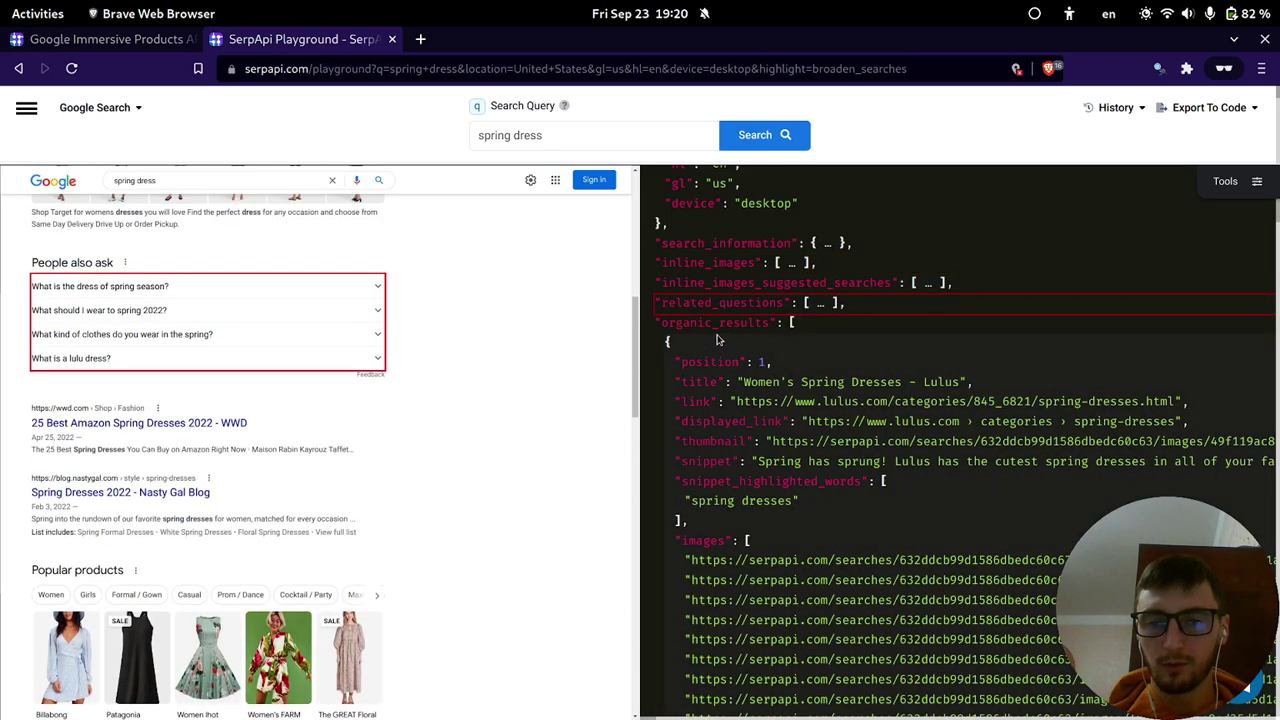
{"action": "left_click", "coordinate": [720, 323]}
{"action": "left_click", "coordinate": [720, 342]}
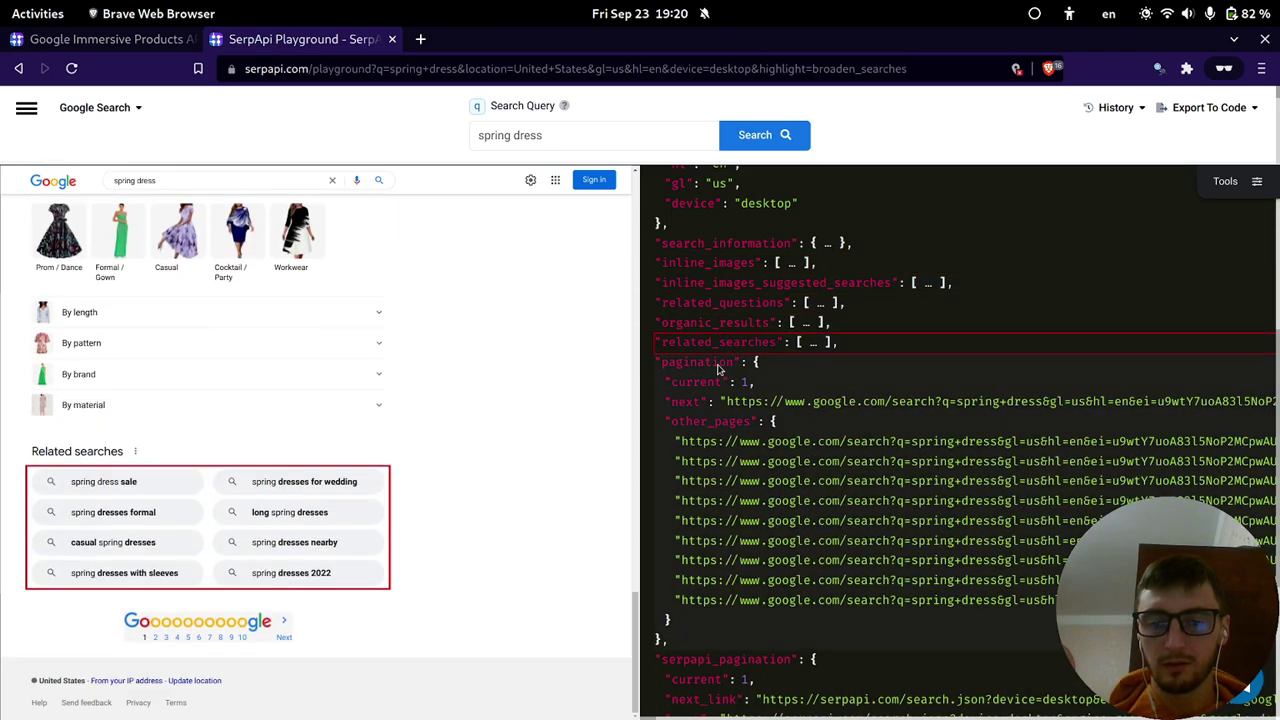
{"action": "scroll", "coordinate": [293, 408], "scroll_direction": "up", "scroll_amount": 2}
{"action": "scroll", "coordinate": [293, 408], "scroll_direction": "up", "scroll_amount": 10}
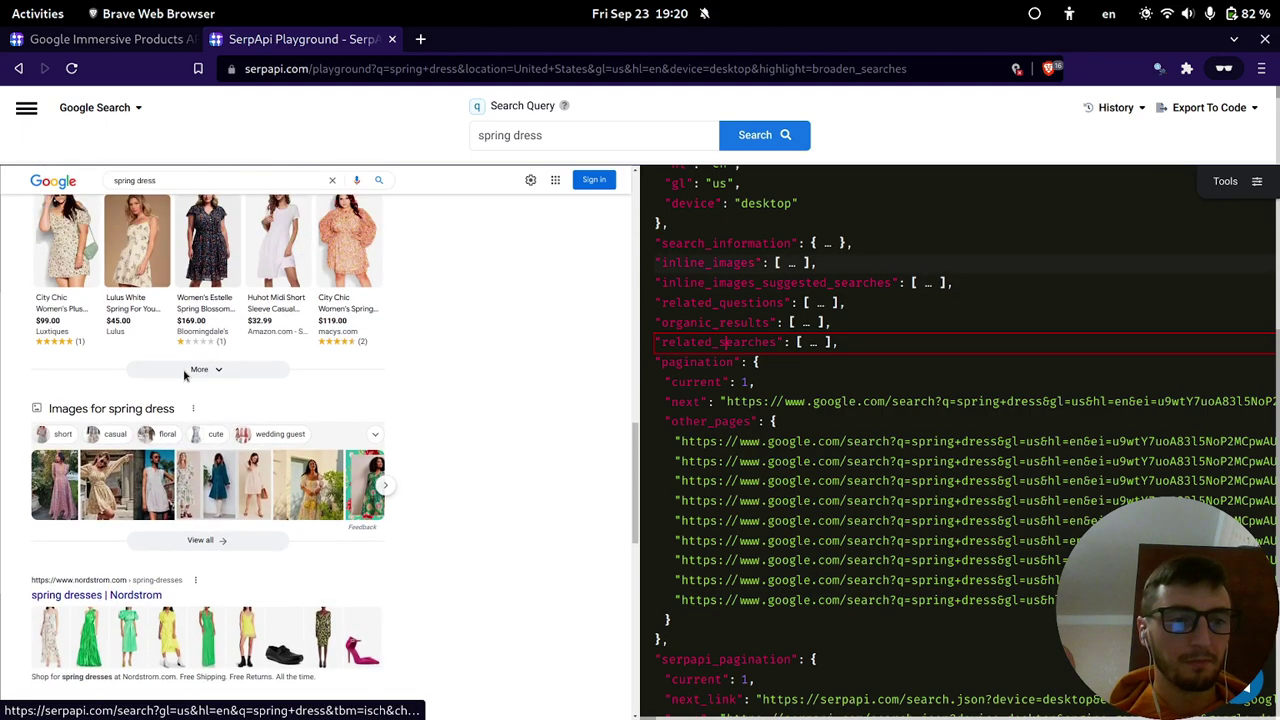
{"action": "scroll", "coordinate": [173, 380], "scroll_direction": "up", "scroll_amount": 3}
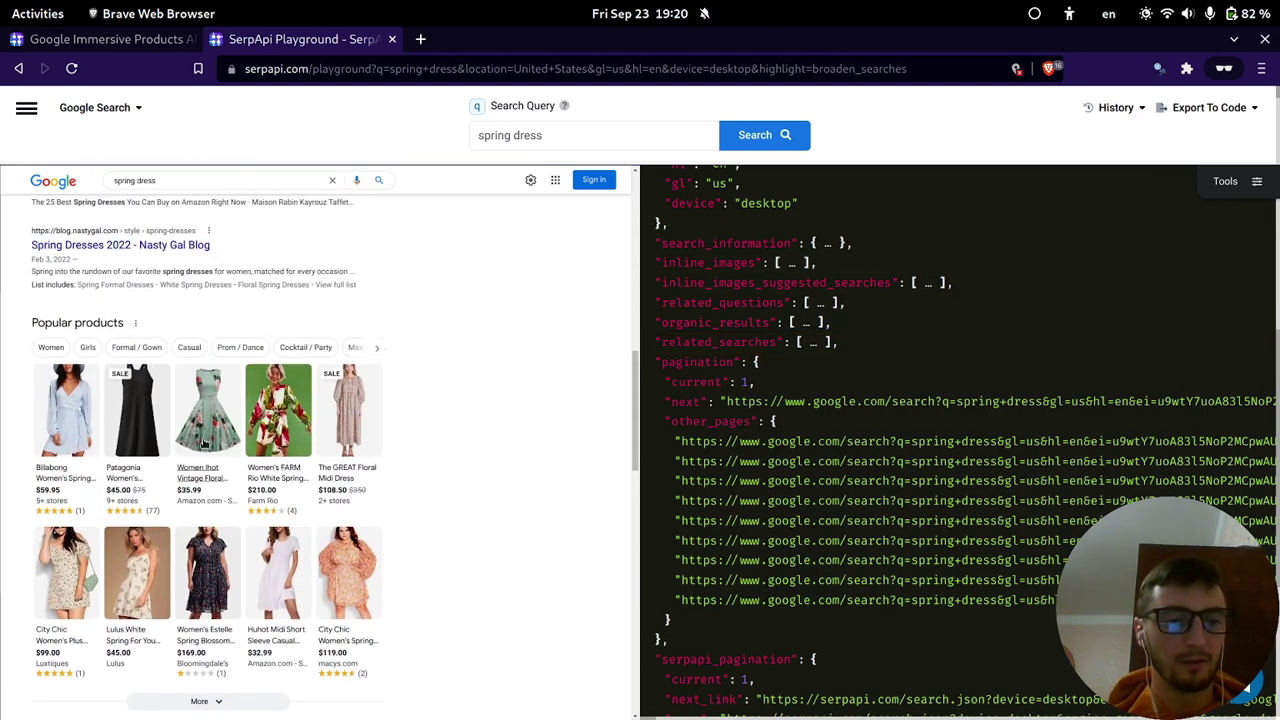
{"action": "key", "text": "ctrl+Tab"}
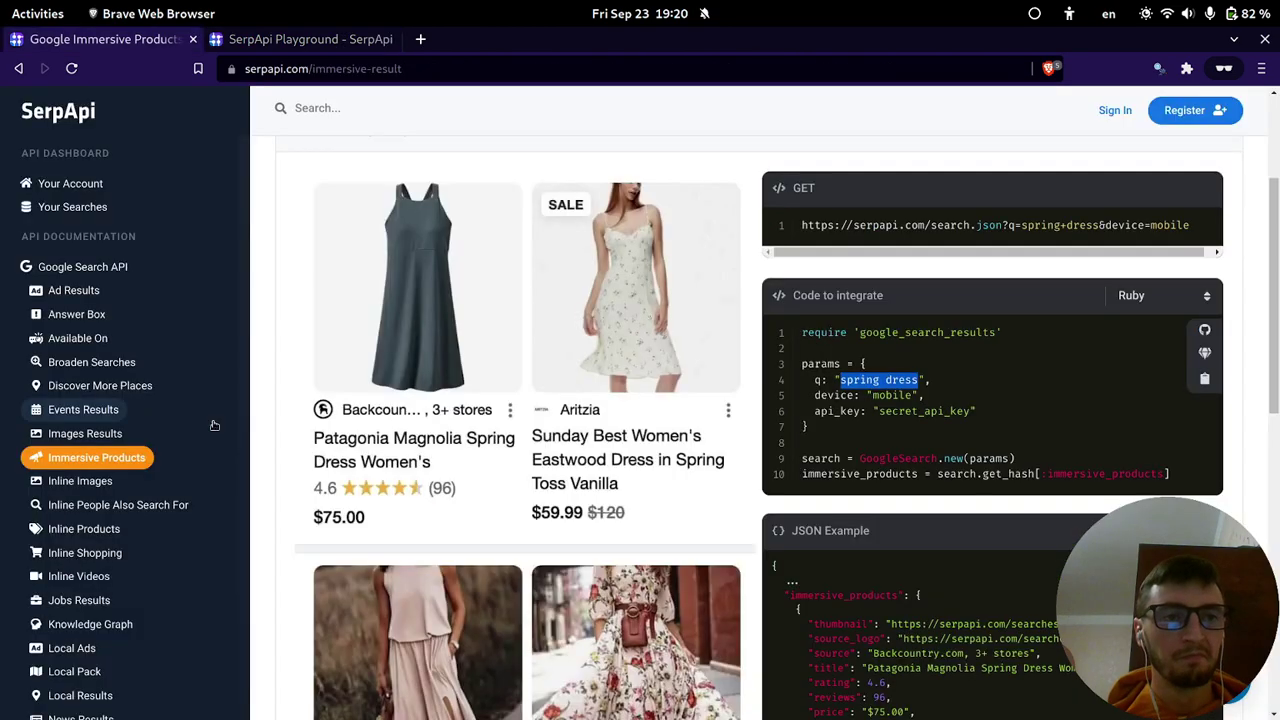
Compare the playground spring dress results with the Immersive Products JSON example.
{"action": "left_click", "coordinate": [866, 390]}
{"action": "key", "text": "ctrl+Tab"}
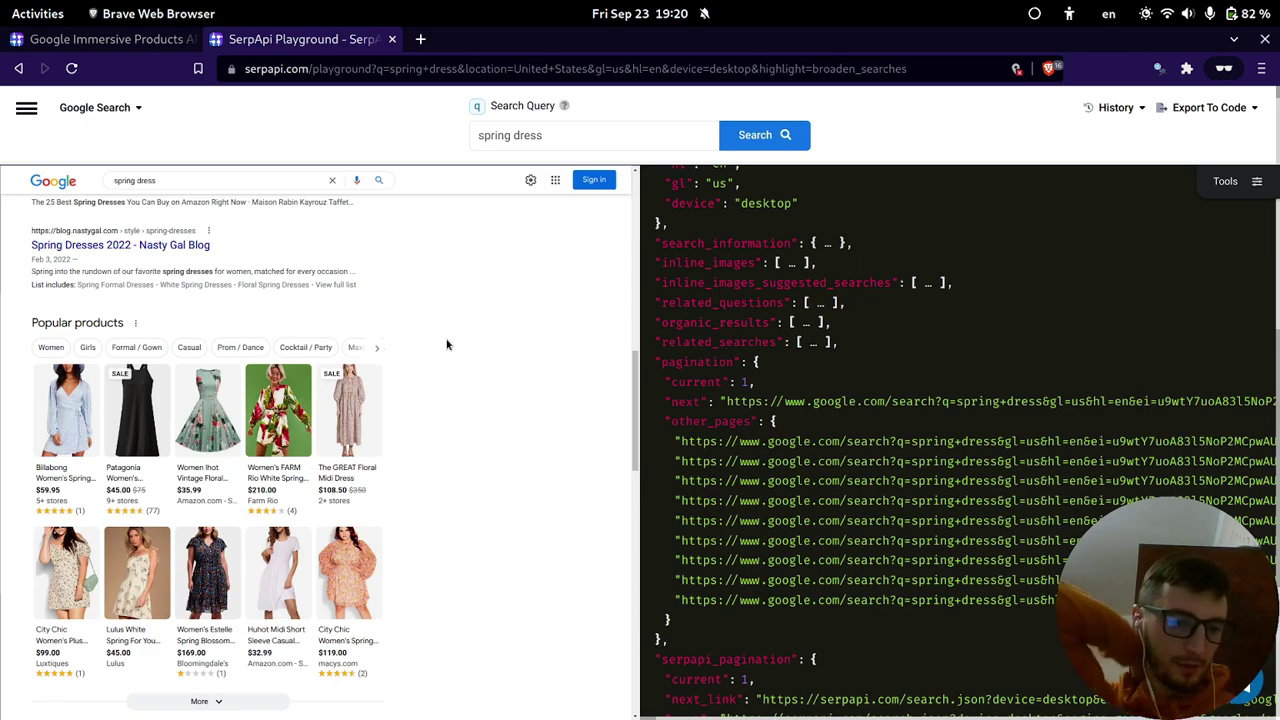
{"action": "key", "text": "ctrl+Tab"}
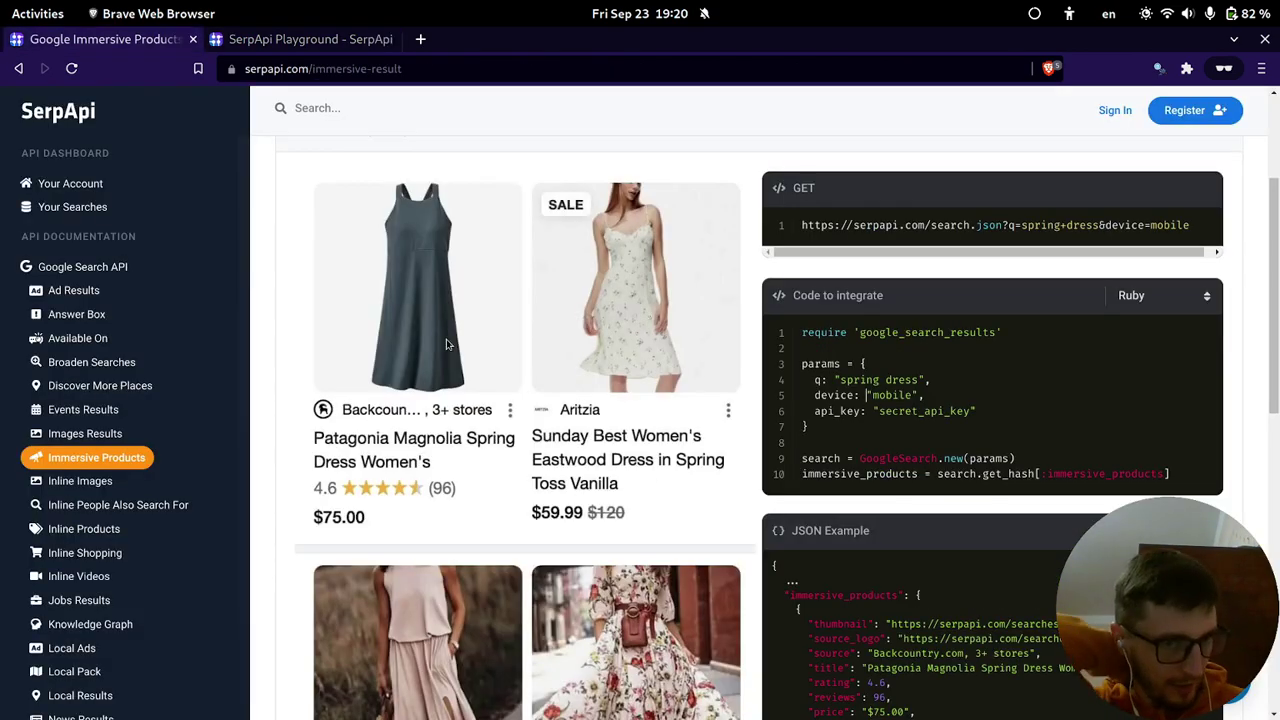
{"action": "key", "text": "ctrl+Tab"}
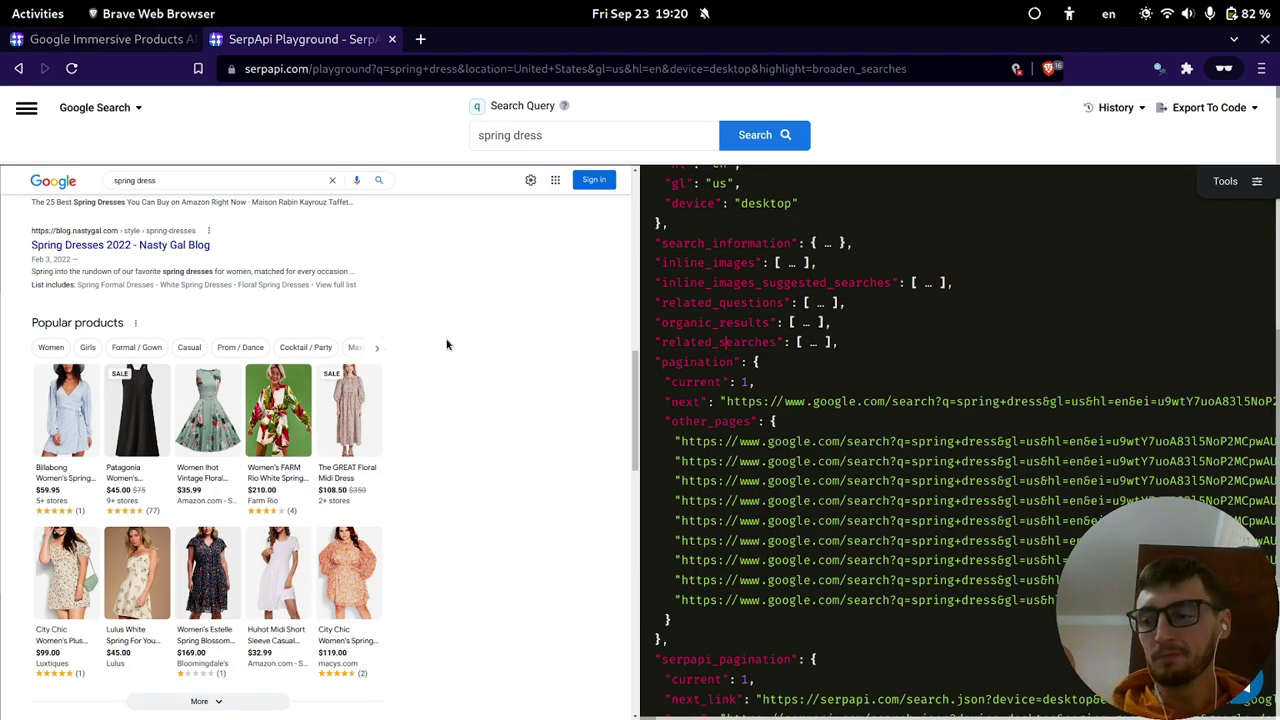
{"action": "key", "text": "ctrl+Tab"}
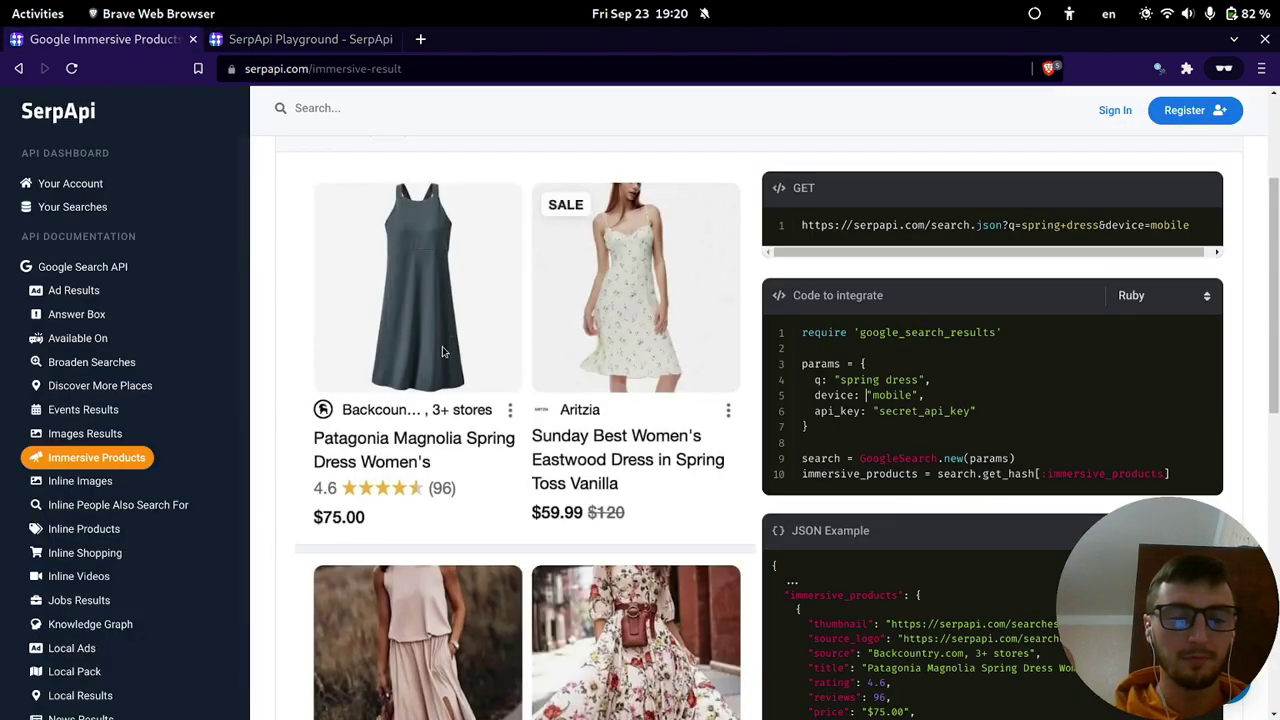
{"action": "scroll", "coordinate": [530, 300], "scroll_direction": "up", "scroll_amount": 3}
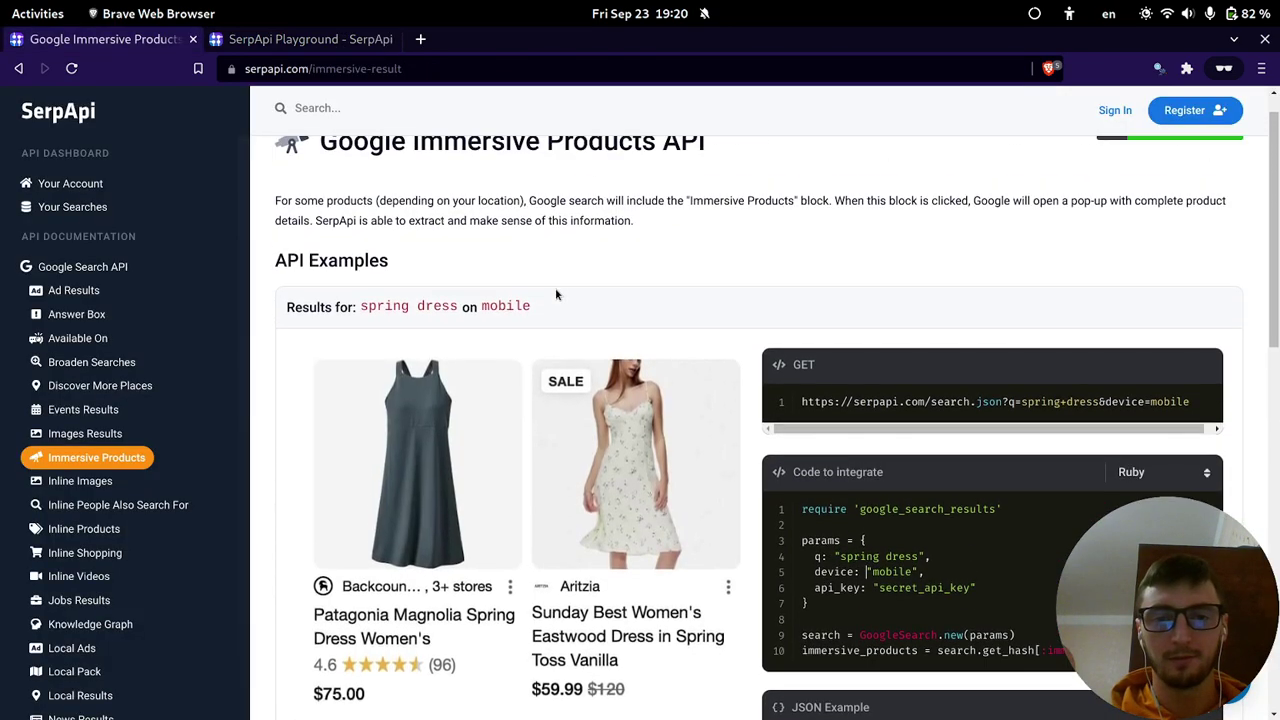
{"action": "scroll", "coordinate": [557, 292], "scroll_direction": "down", "scroll_amount": 1}
{"action": "scroll", "coordinate": [550, 300], "scroll_direction": "down", "scroll_amount": 2}
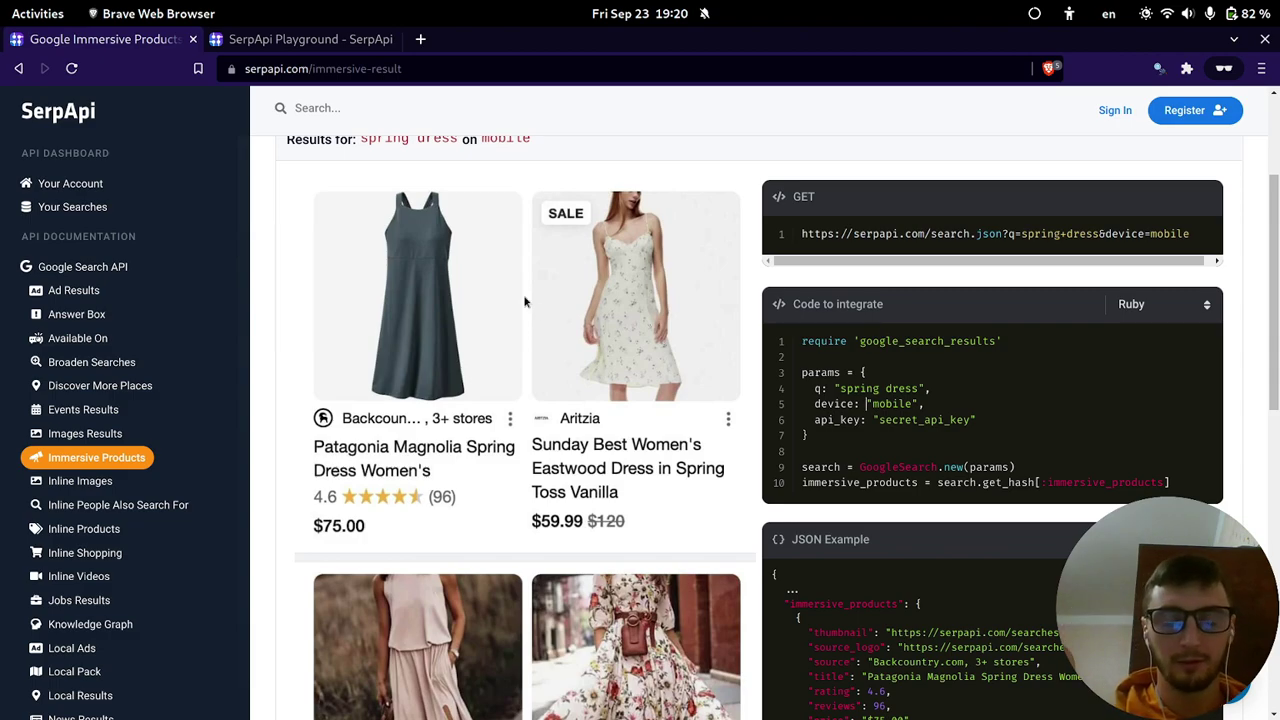
{"action": "scroll", "coordinate": [530, 296], "scroll_direction": "down", "scroll_amount": 4}
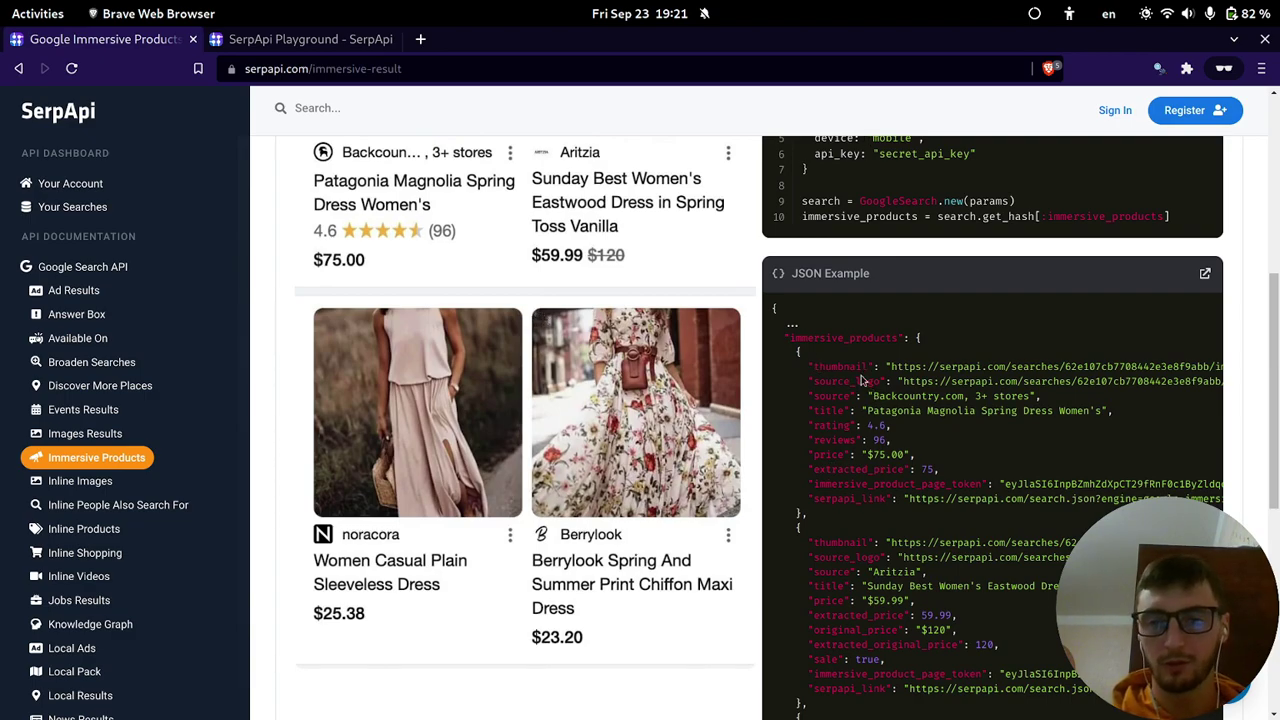
{"action": "scroll", "coordinate": [809, 365], "scroll_direction": "up", "scroll_amount": 4}
{"action": "scroll", "coordinate": [809, 404], "scroll_direction": "down", "scroll_amount": 4}
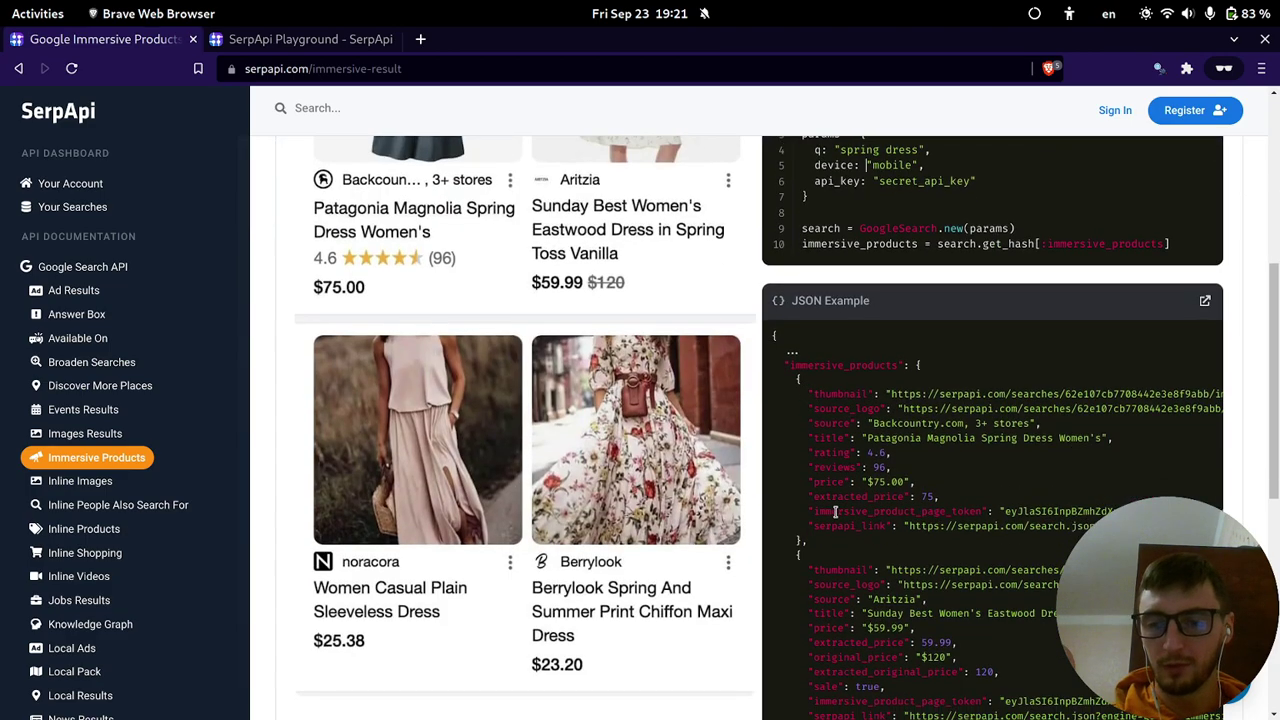
Highlight the thumbnail, source_logo and source keys in the JSON example.
{"action": "double_click", "coordinate": [833, 396]}
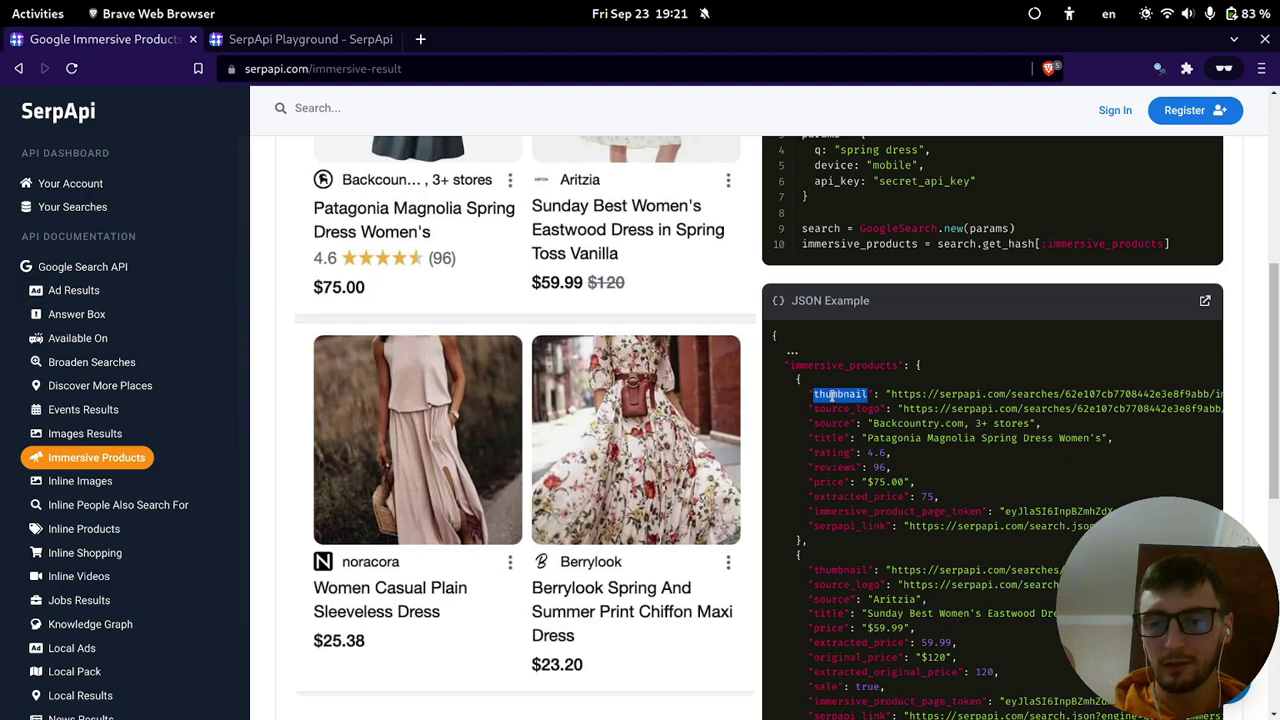
{"action": "double_click", "coordinate": [845, 408]}
{"action": "double_click", "coordinate": [832, 423]}
{"action": "left_click", "coordinate": [830, 440]}
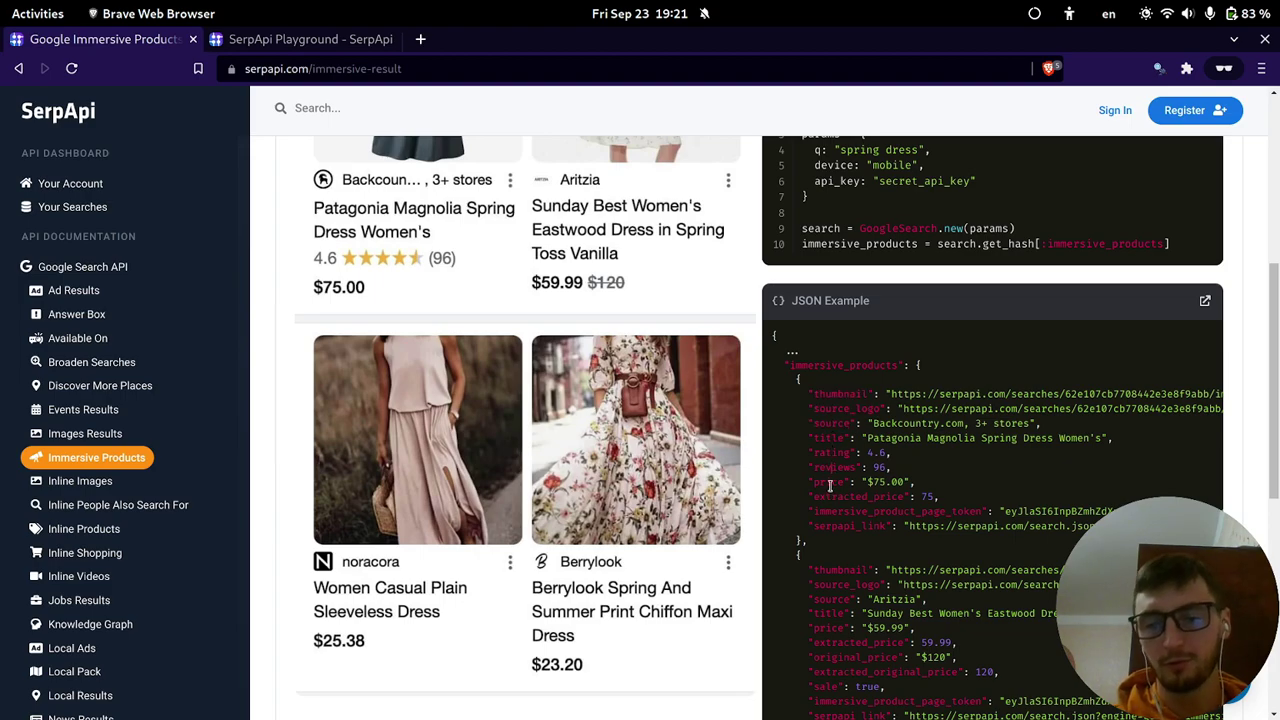
Highlight immersive_product_page_token and the google_immersive_product engine in the serpapi_link URL.
{"action": "double_click", "coordinate": [850, 512]}
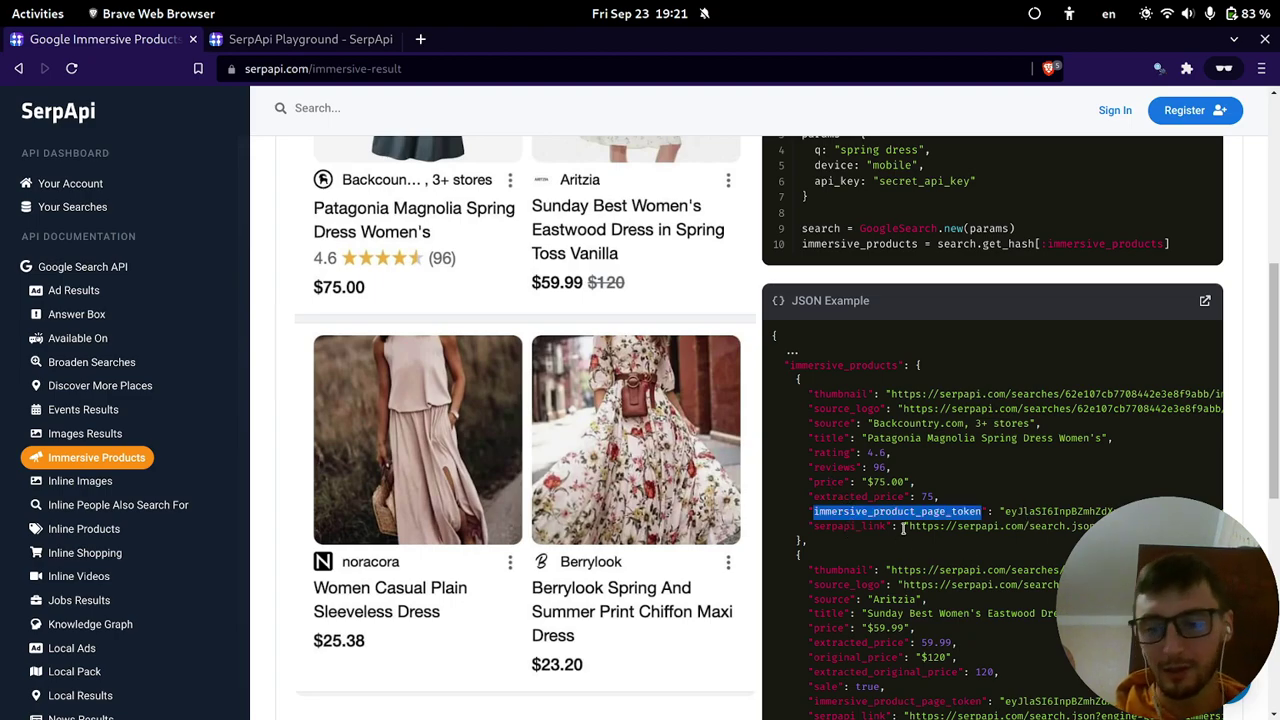
{"action": "scroll", "coordinate": [1030, 525], "scroll_direction": "right", "scroll_amount": 3}
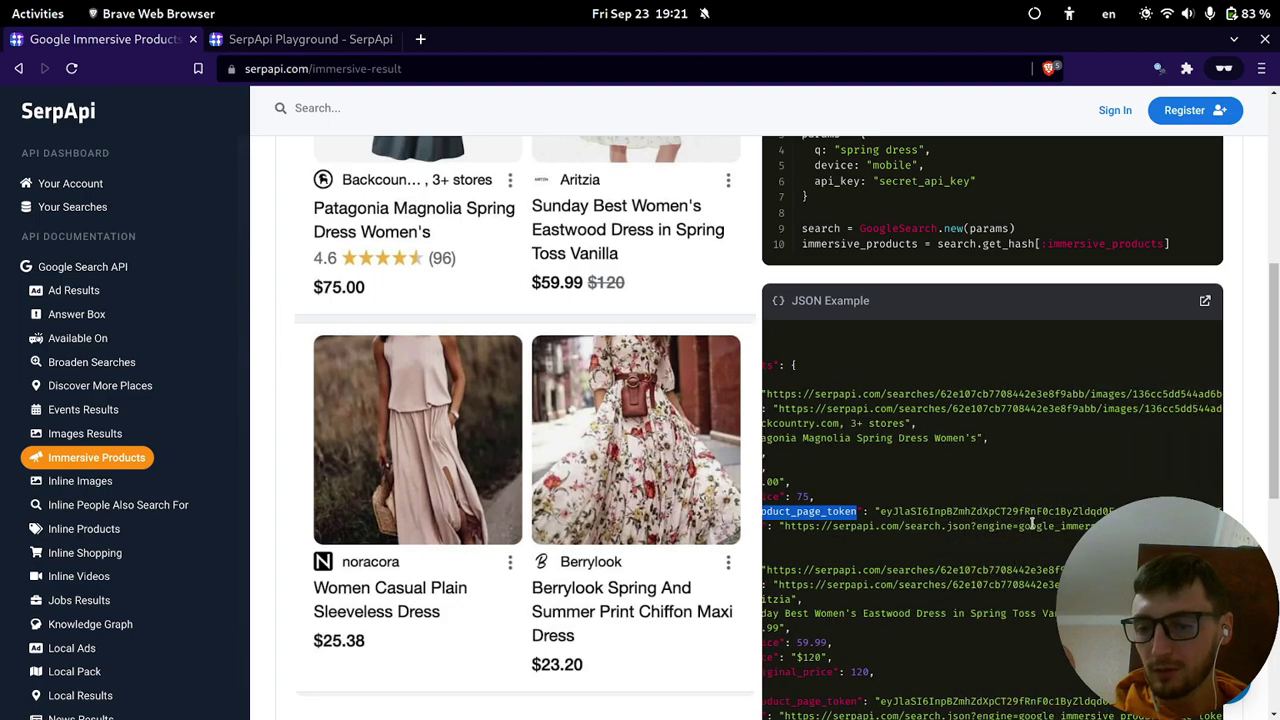
{"action": "double_click", "coordinate": [1043, 527]}
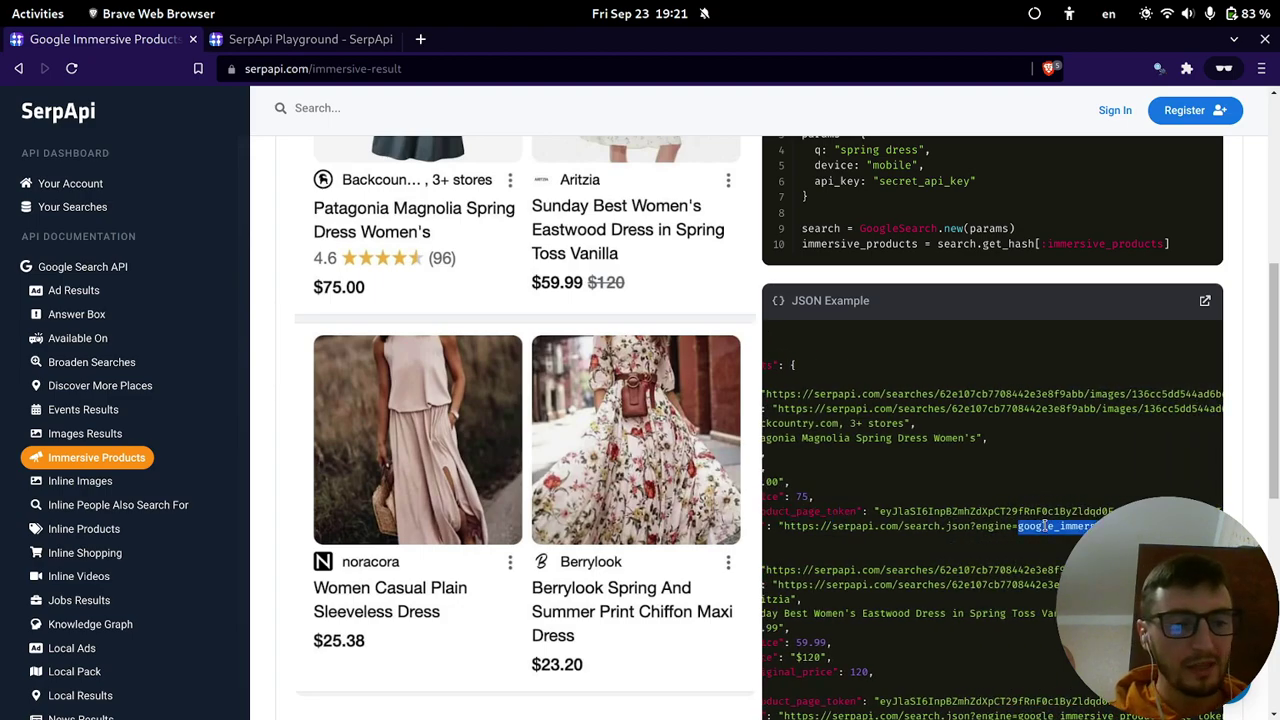
{"action": "scroll", "coordinate": [1050, 510], "scroll_direction": "down", "scroll_amount": 3}
{"action": "scroll", "coordinate": [1055, 425], "scroll_direction": "right", "scroll_amount": 3}
{"action": "scroll", "coordinate": [1034, 418], "scroll_direction": "left", "scroll_amount": 2}
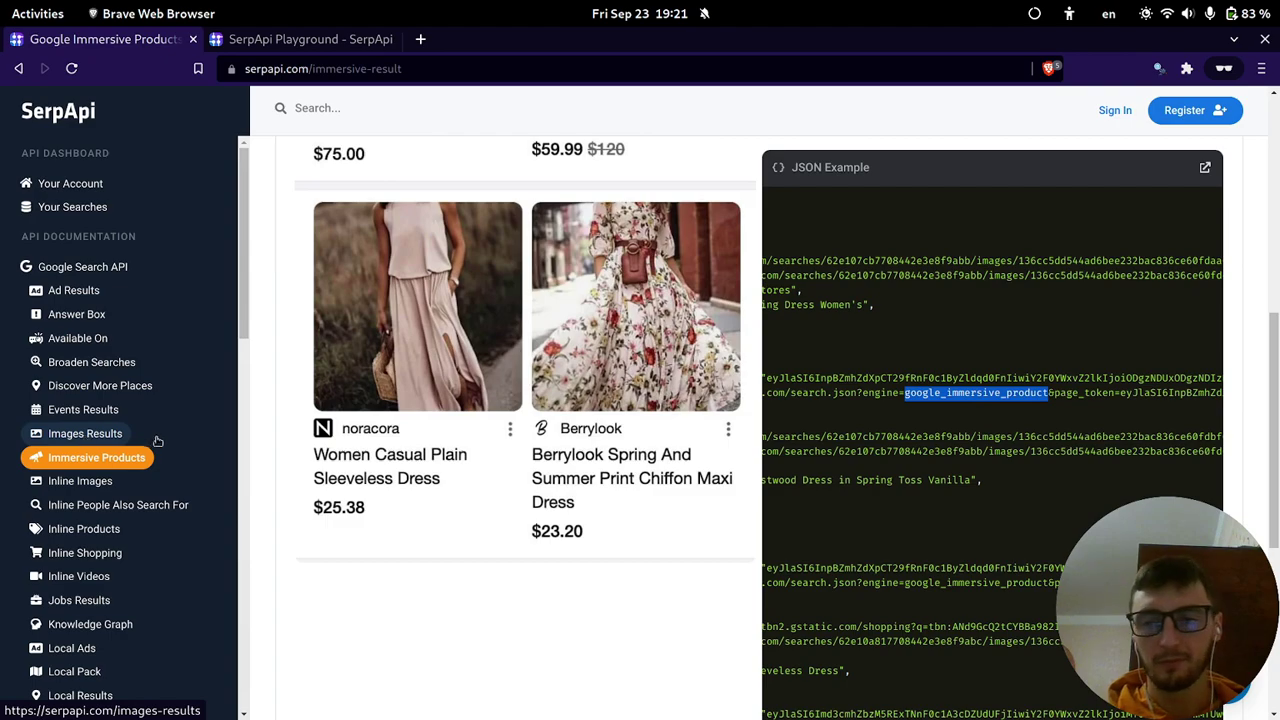
Open the Inline Images docs and rerun its Red apple example search.
{"action": "left_click", "coordinate": [80, 482]}
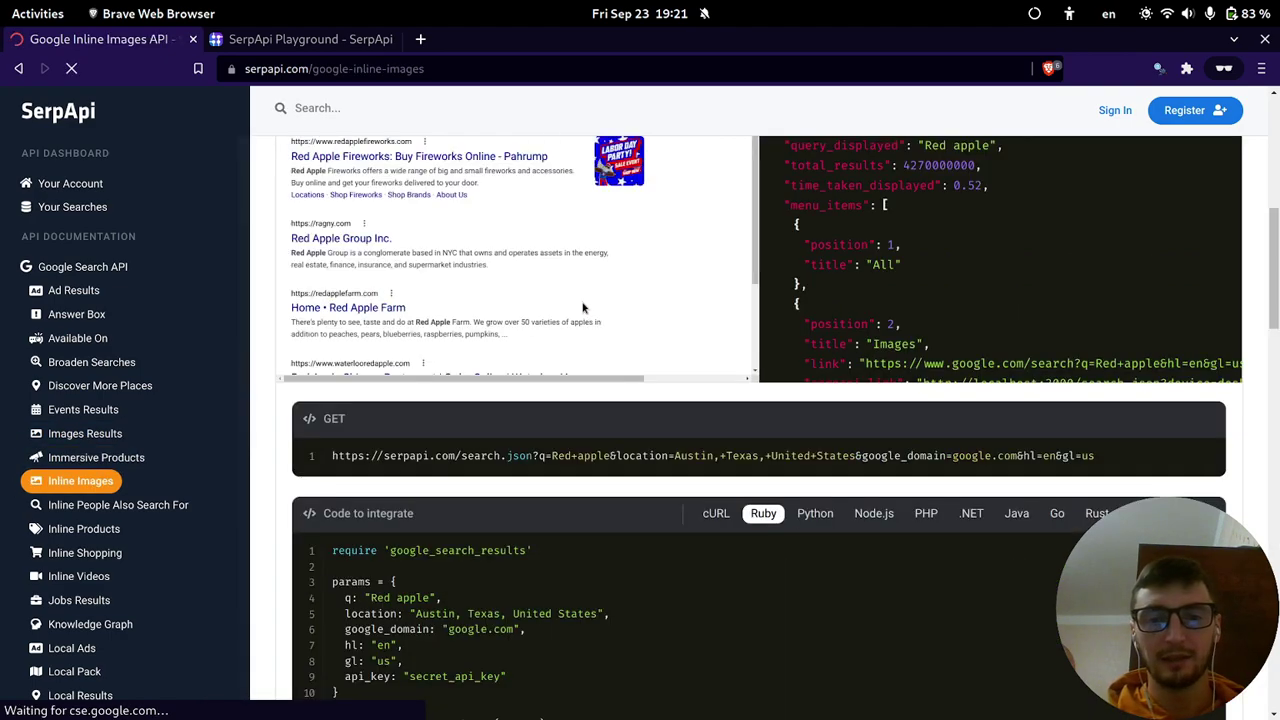
{"action": "scroll", "coordinate": [615, 283], "scroll_direction": "up", "scroll_amount": 3}
{"action": "scroll", "coordinate": [615, 283], "scroll_direction": "up", "scroll_amount": 3}
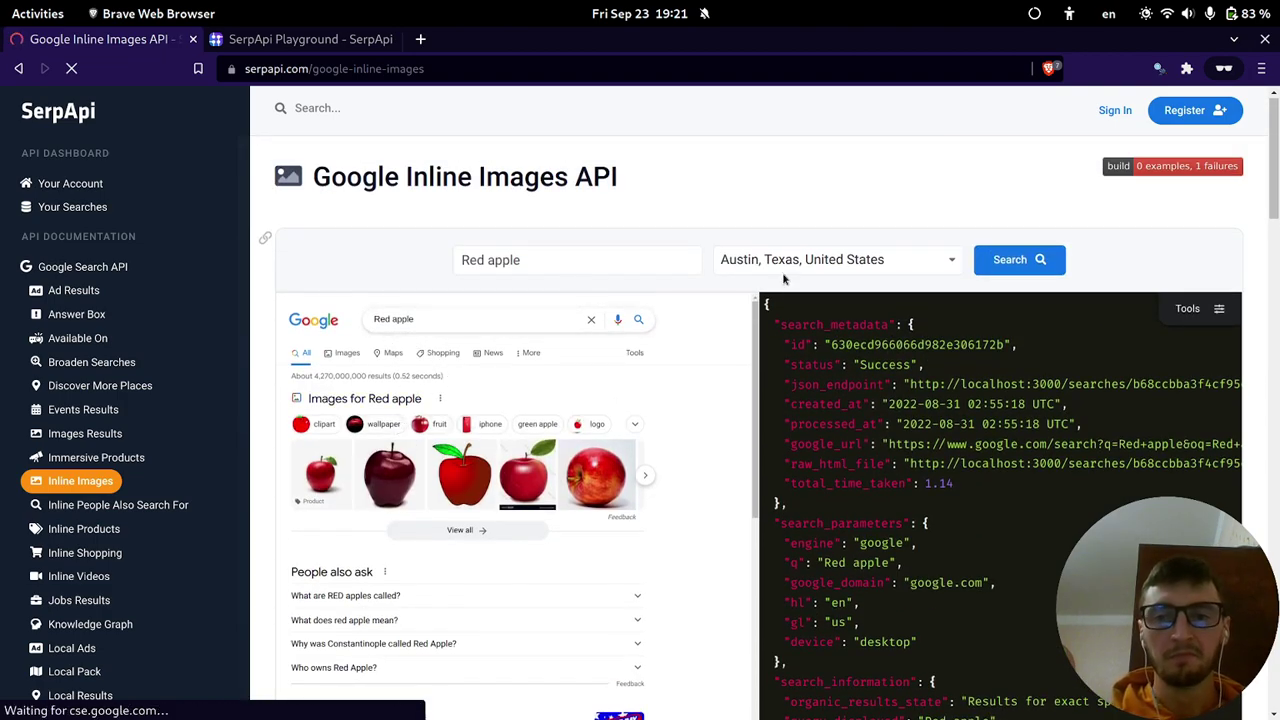
{"action": "left_click", "coordinate": [537, 259]}
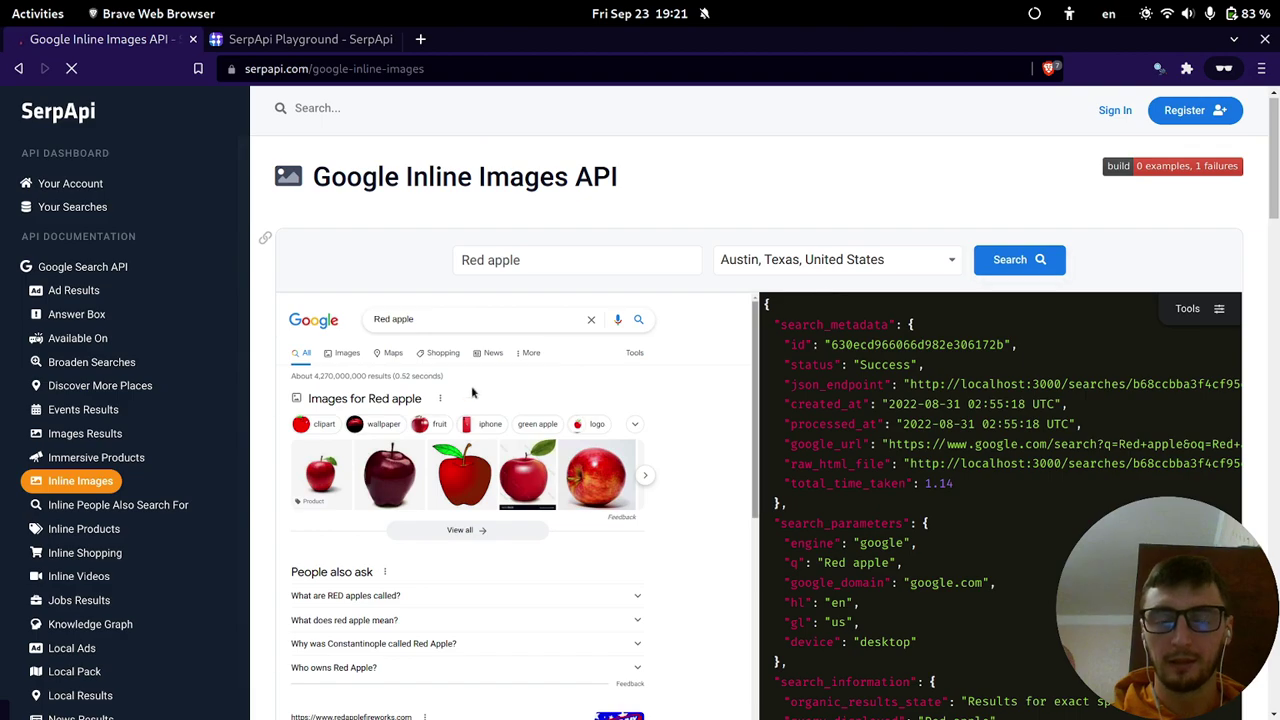
{"action": "left_click", "coordinate": [392, 483]}
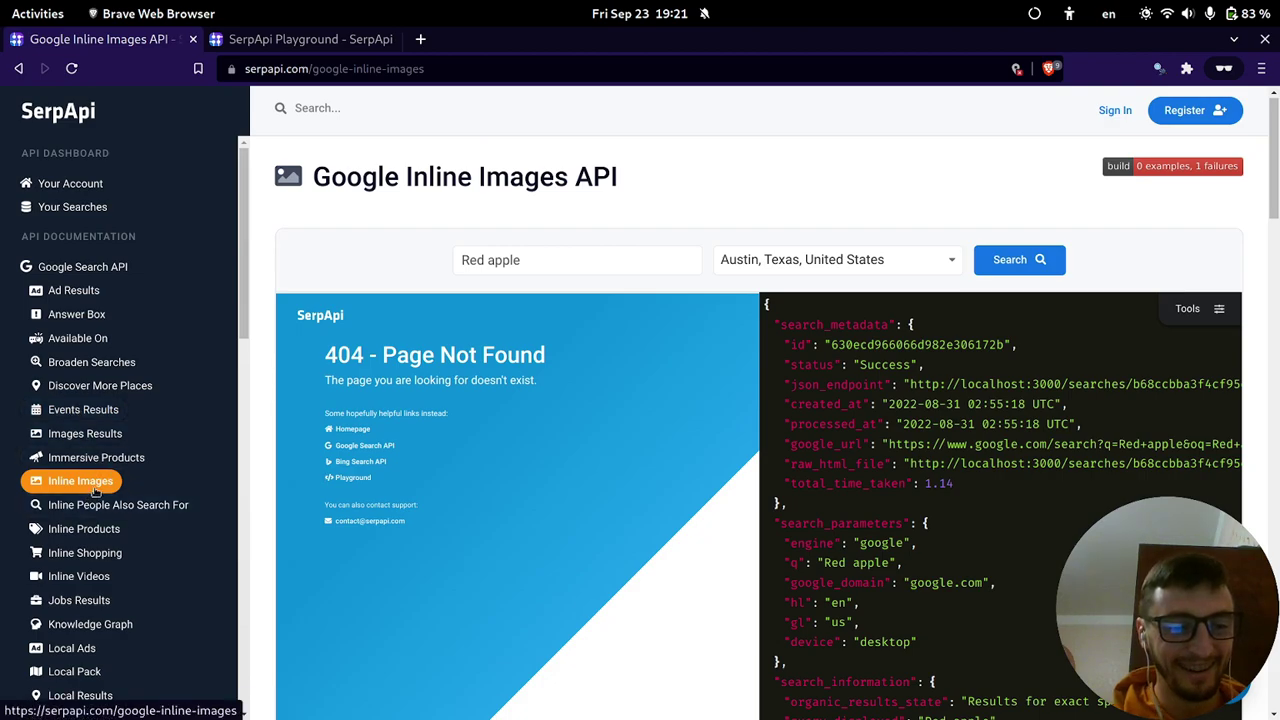
{"action": "left_click", "coordinate": [1012, 264]}
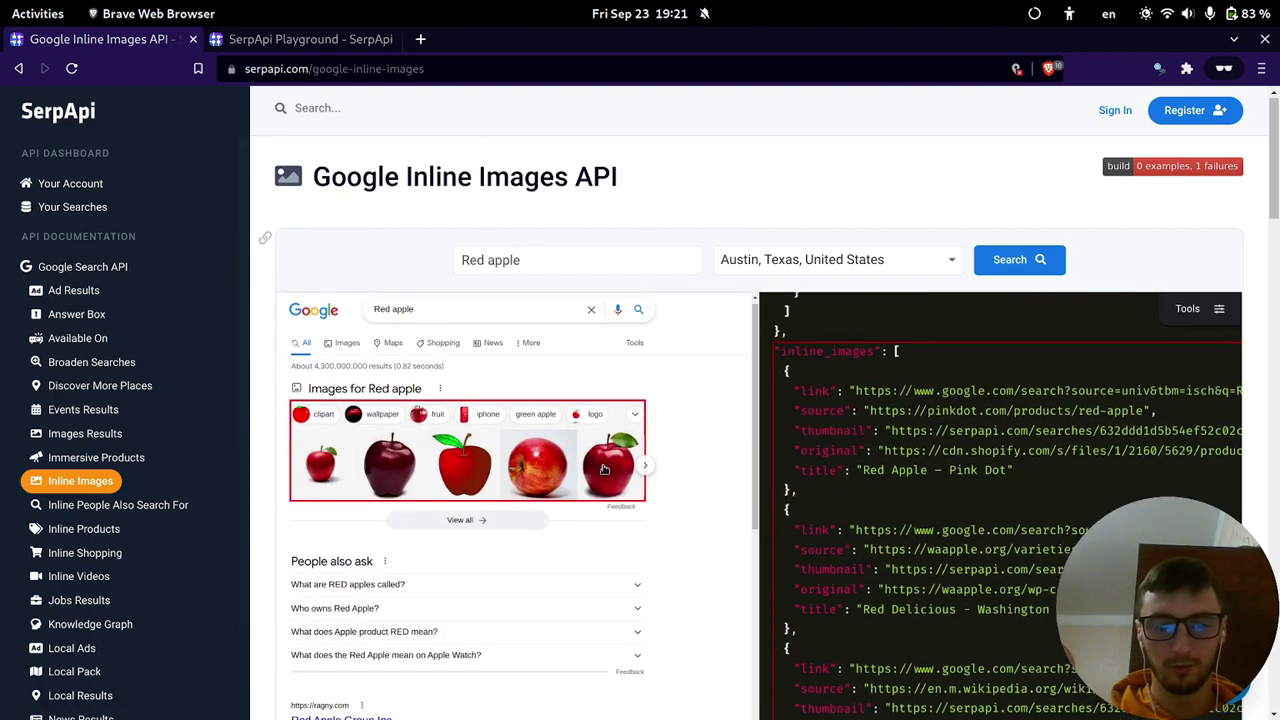
Compare the apple image thumbnails against their inline_images JSON entries.
{"action": "mouse_move", "coordinate": [610, 468]}
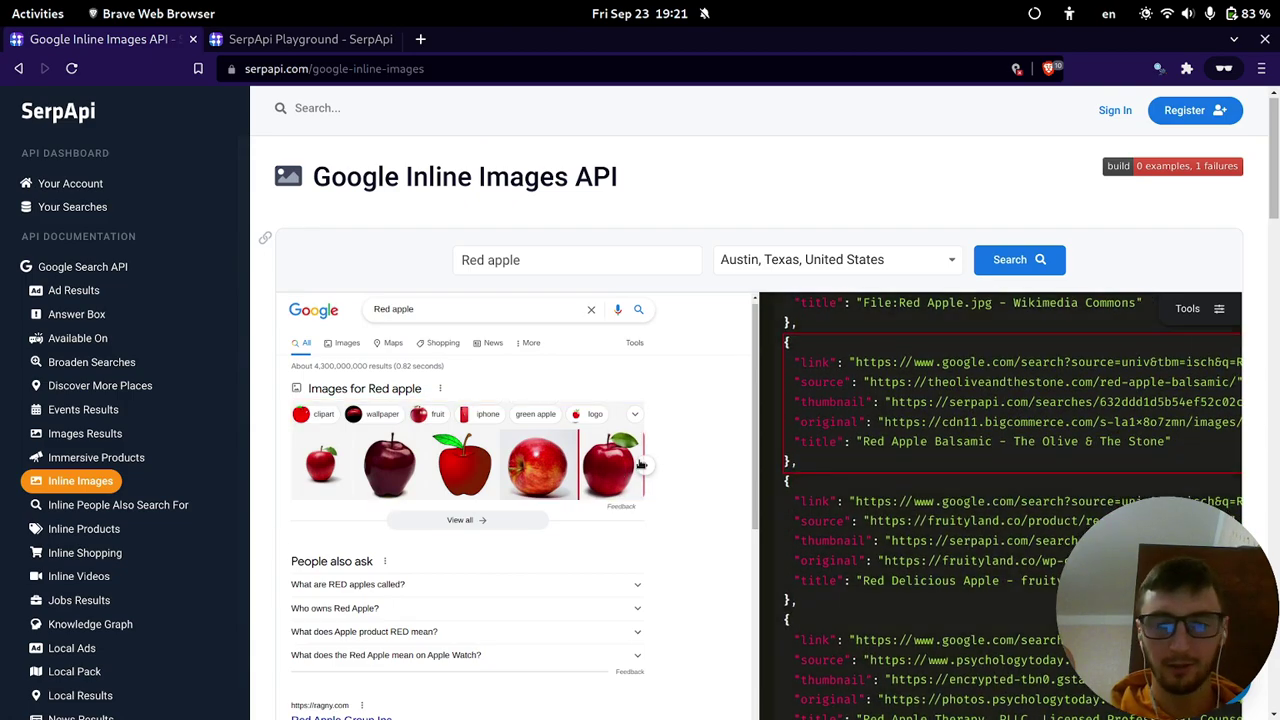
{"action": "scroll", "coordinate": [1007, 397], "scroll_direction": "up", "scroll_amount": 5}
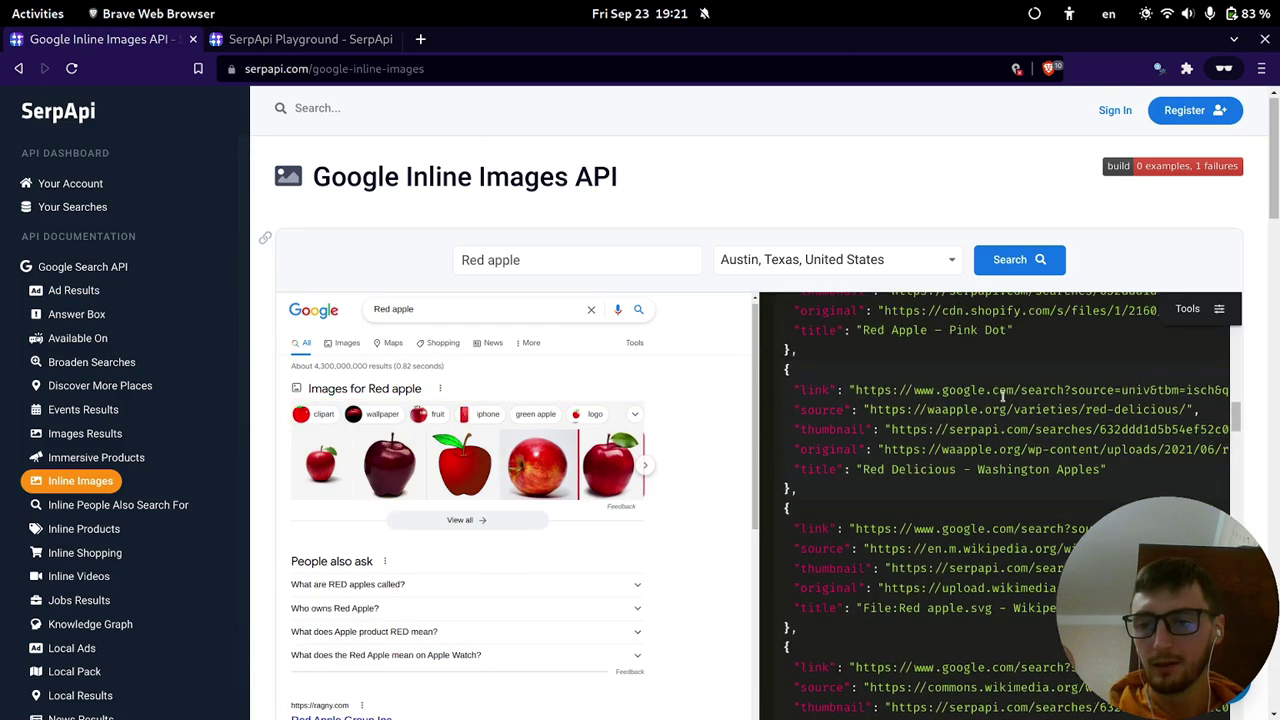
{"action": "scroll", "coordinate": [1007, 397], "scroll_direction": "up", "scroll_amount": 5}
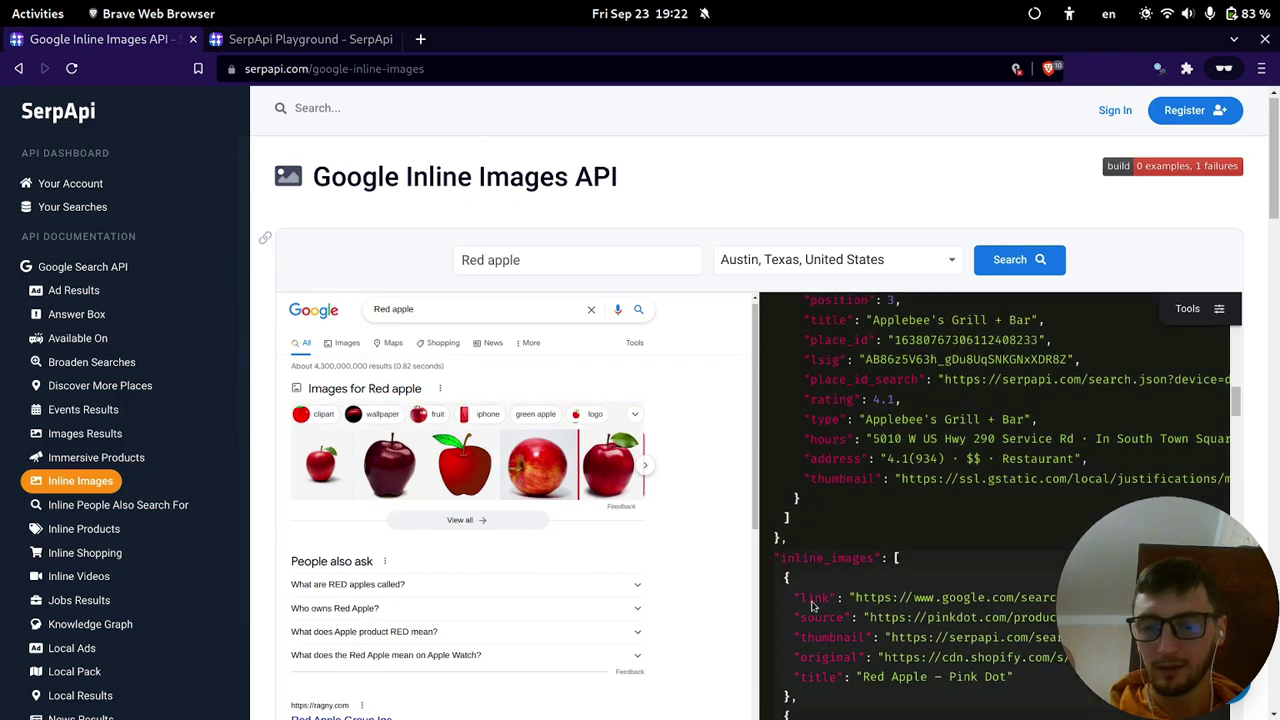
{"action": "mouse_move", "coordinate": [830, 665]}
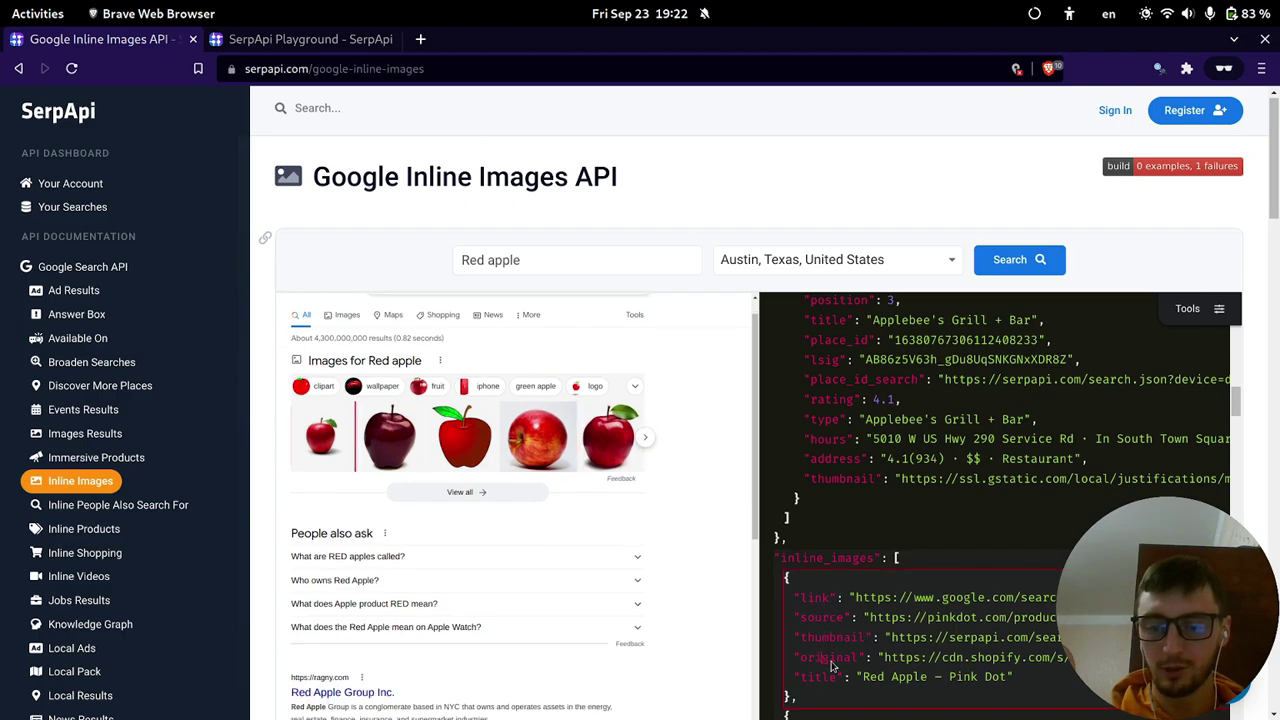
{"action": "left_click_drag", "start_coordinate": [816, 677], "coordinate": [830, 677]}
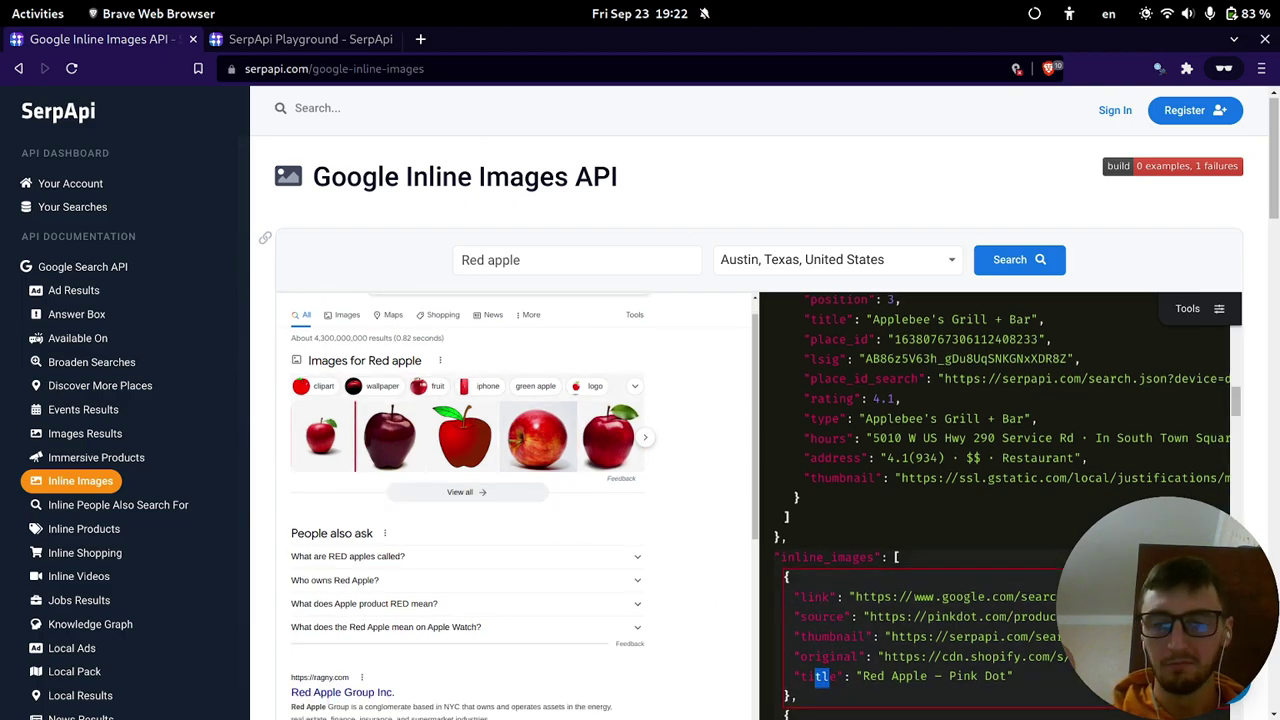
{"action": "scroll", "coordinate": [860, 420], "scroll_direction": "down", "scroll_amount": 15}
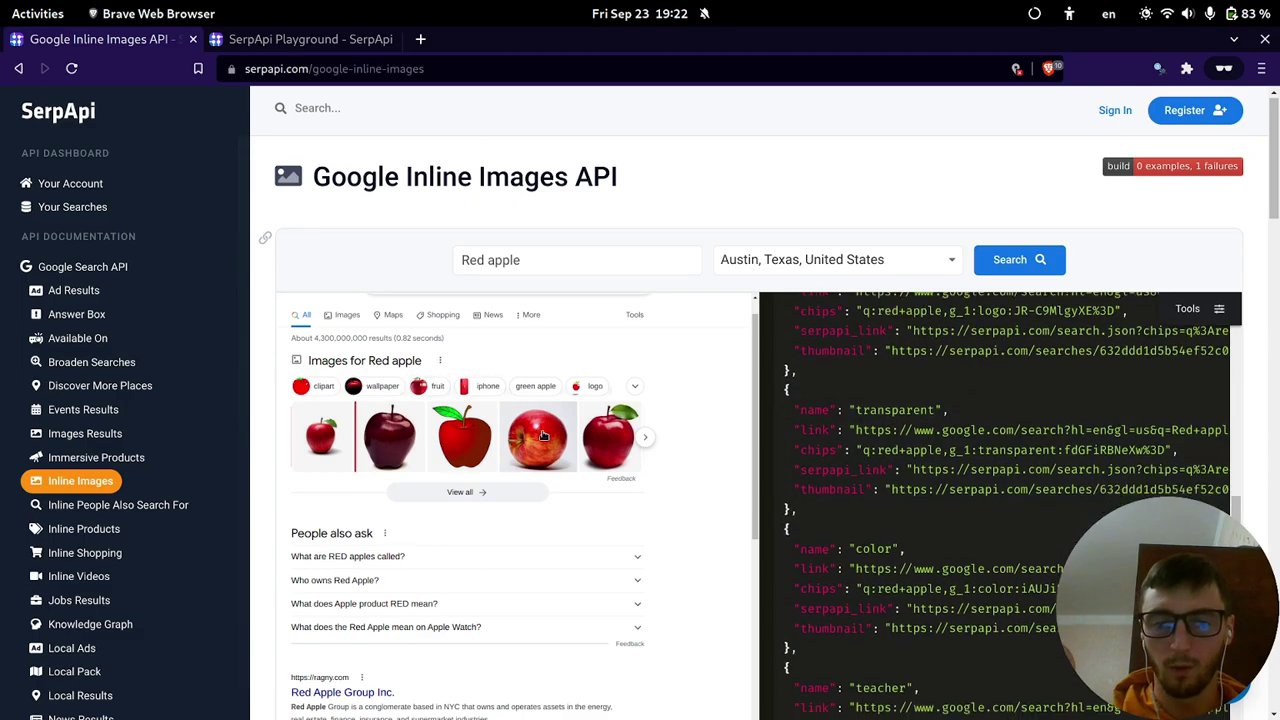
Show the rest of the apple carousel, then open the Inline People Also Search For docs.
{"action": "left_click", "coordinate": [645, 437]}
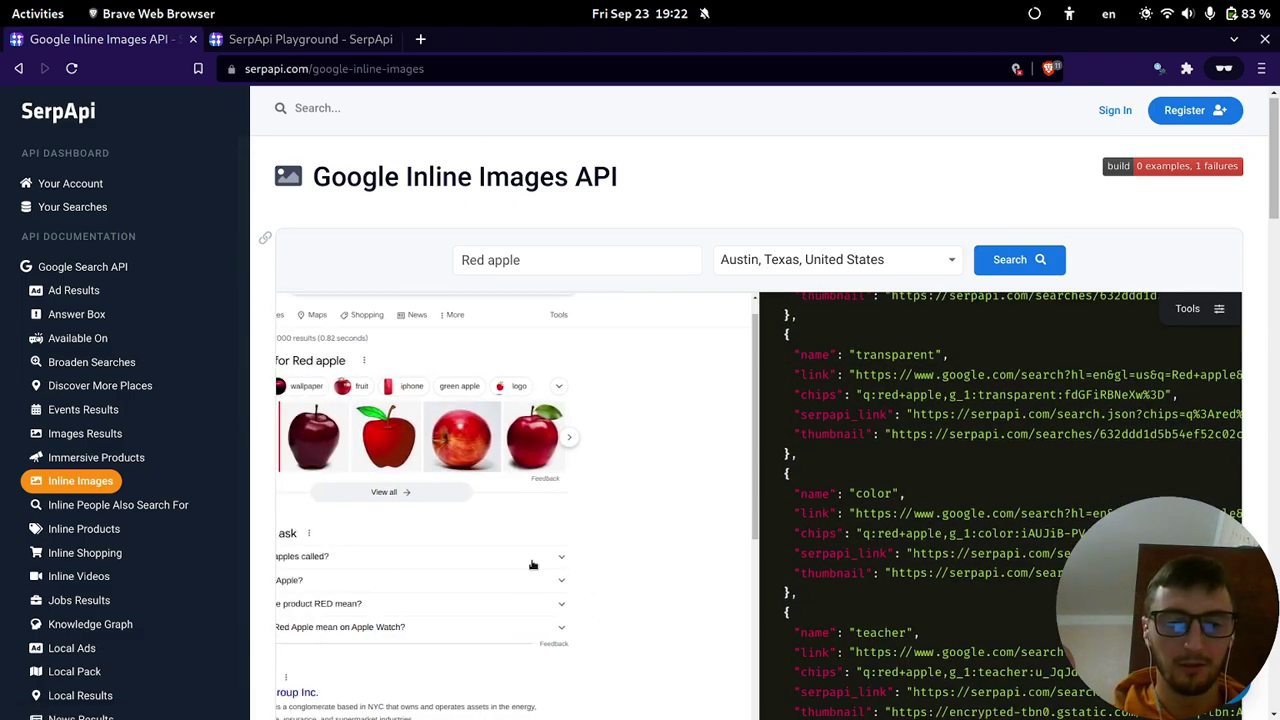
{"action": "scroll", "coordinate": [530, 562], "scroll_direction": "right", "scroll_amount": 2}
{"action": "scroll", "coordinate": [530, 562], "scroll_direction": "left", "scroll_amount": 2}
{"action": "left_click", "coordinate": [120, 505]}
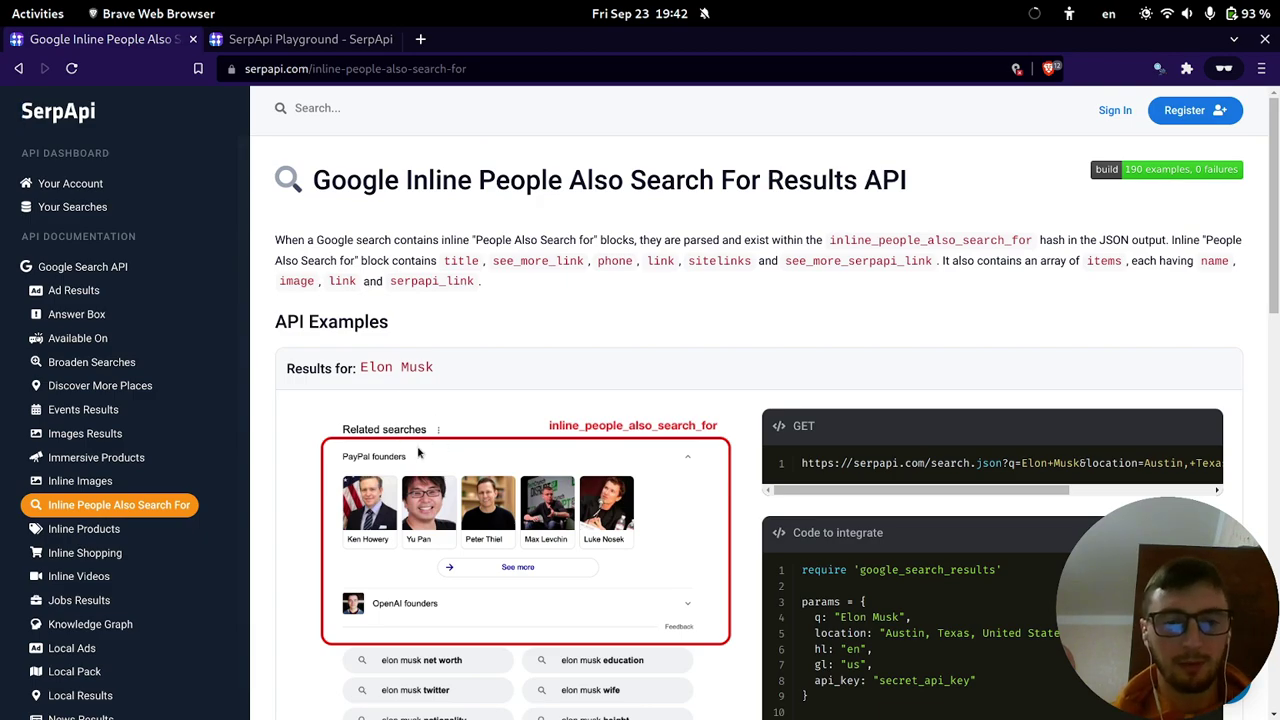
{"action": "scroll", "coordinate": [440, 440], "scroll_direction": "down", "scroll_amount": 4}
{"action": "scroll", "coordinate": [465, 427], "scroll_direction": "up", "scroll_amount": 4}
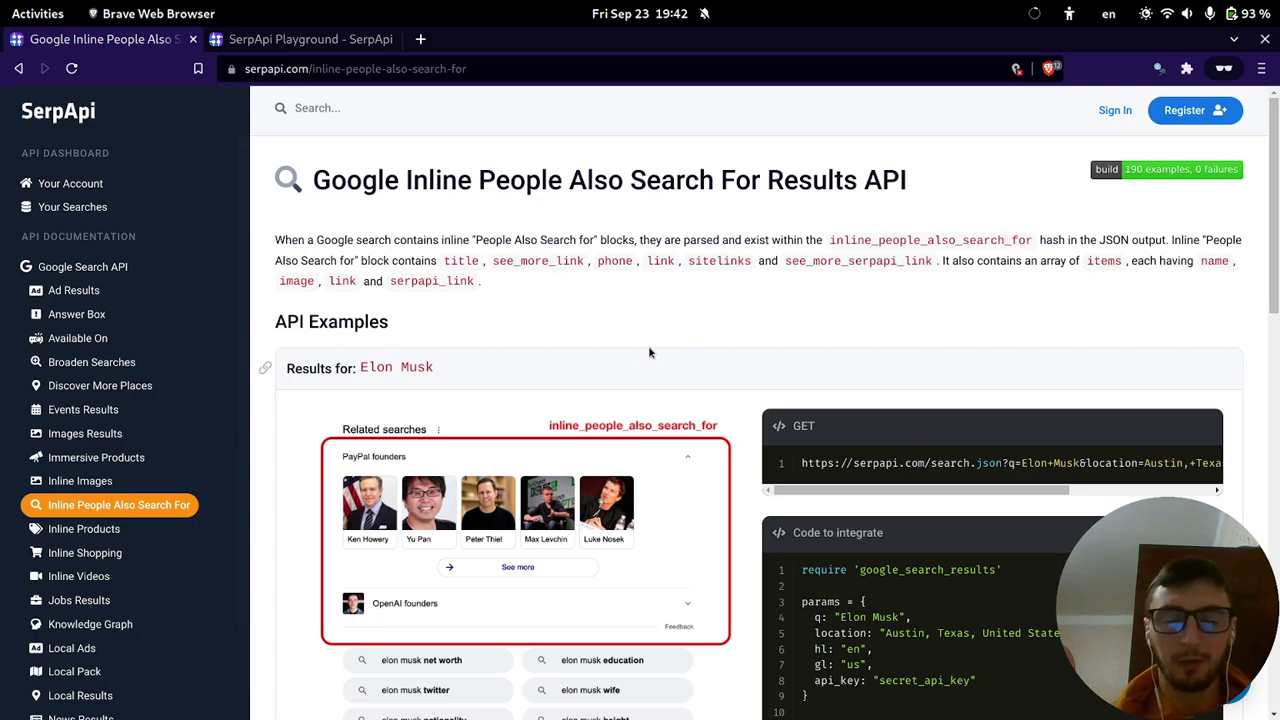
{"action": "scroll", "coordinate": [655, 360], "scroll_direction": "down", "scroll_amount": 3}
{"action": "scroll", "coordinate": [560, 370], "scroll_direction": "up", "scroll_amount": 2}
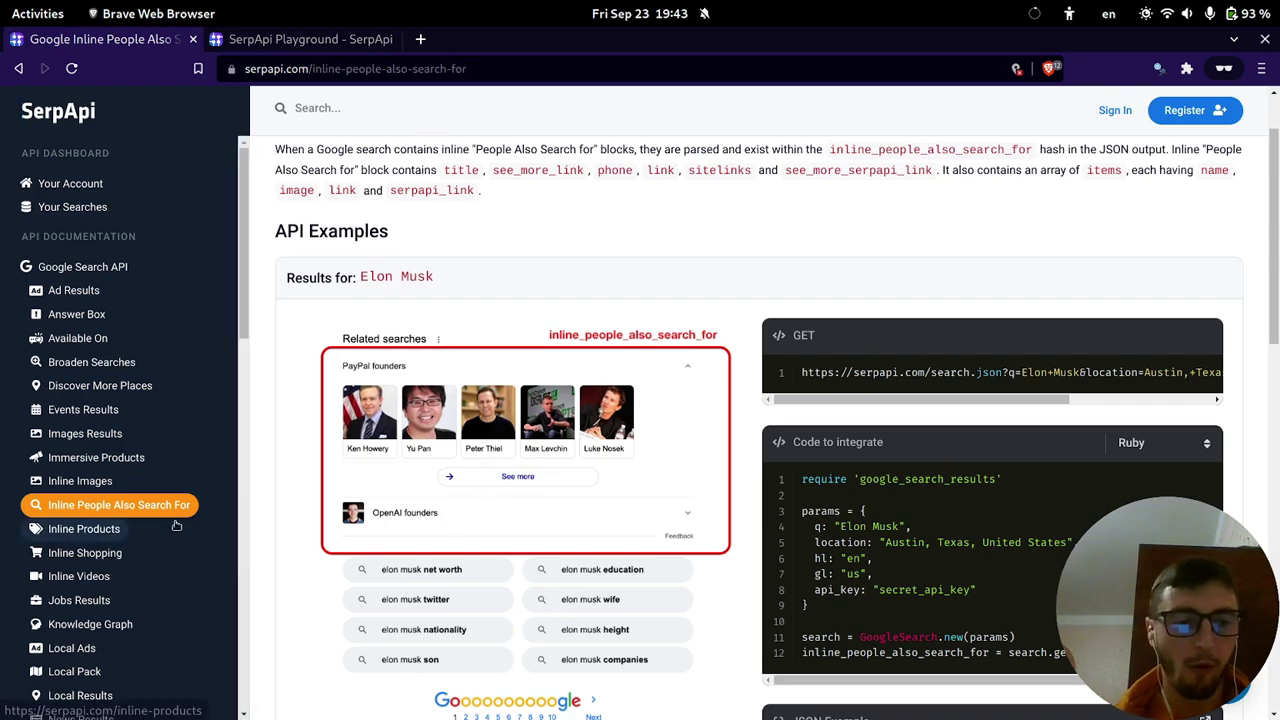
Open the Inline Products docs and highlight the inline_products key in its JSON example.
{"action": "left_click", "coordinate": [177, 528]}
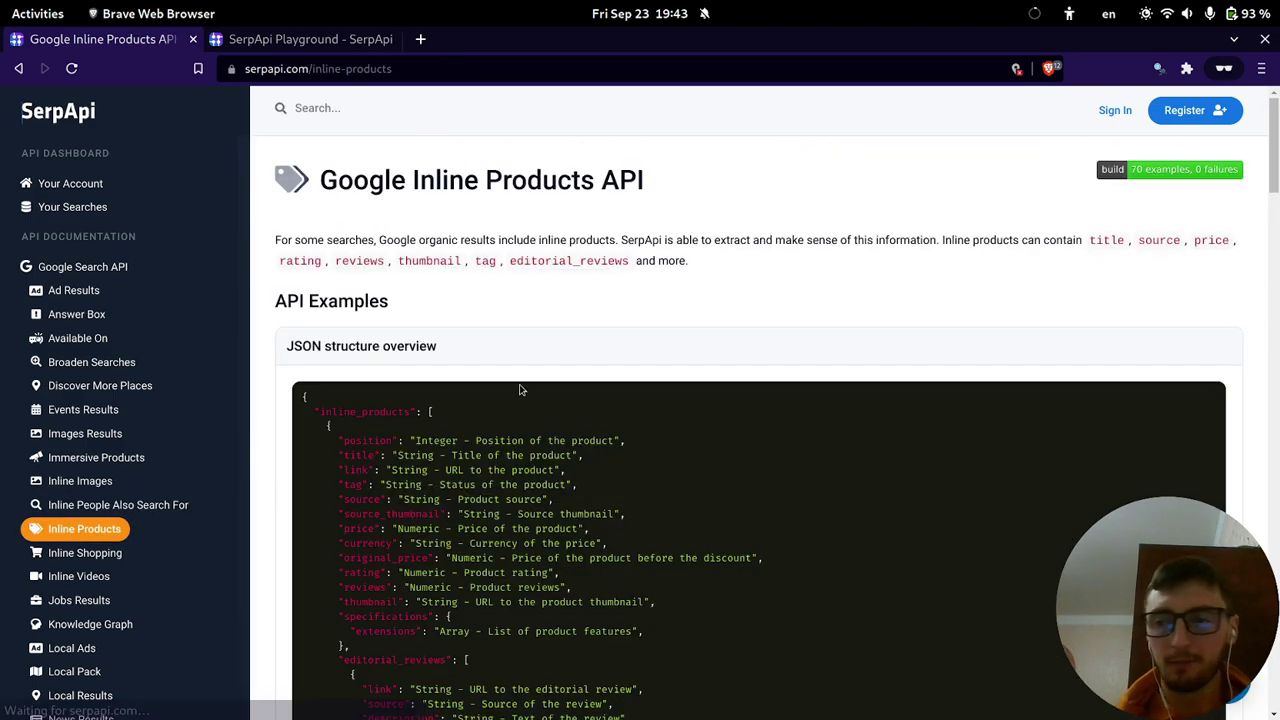
{"action": "scroll", "coordinate": [520, 385], "scroll_direction": "down", "scroll_amount": 1}
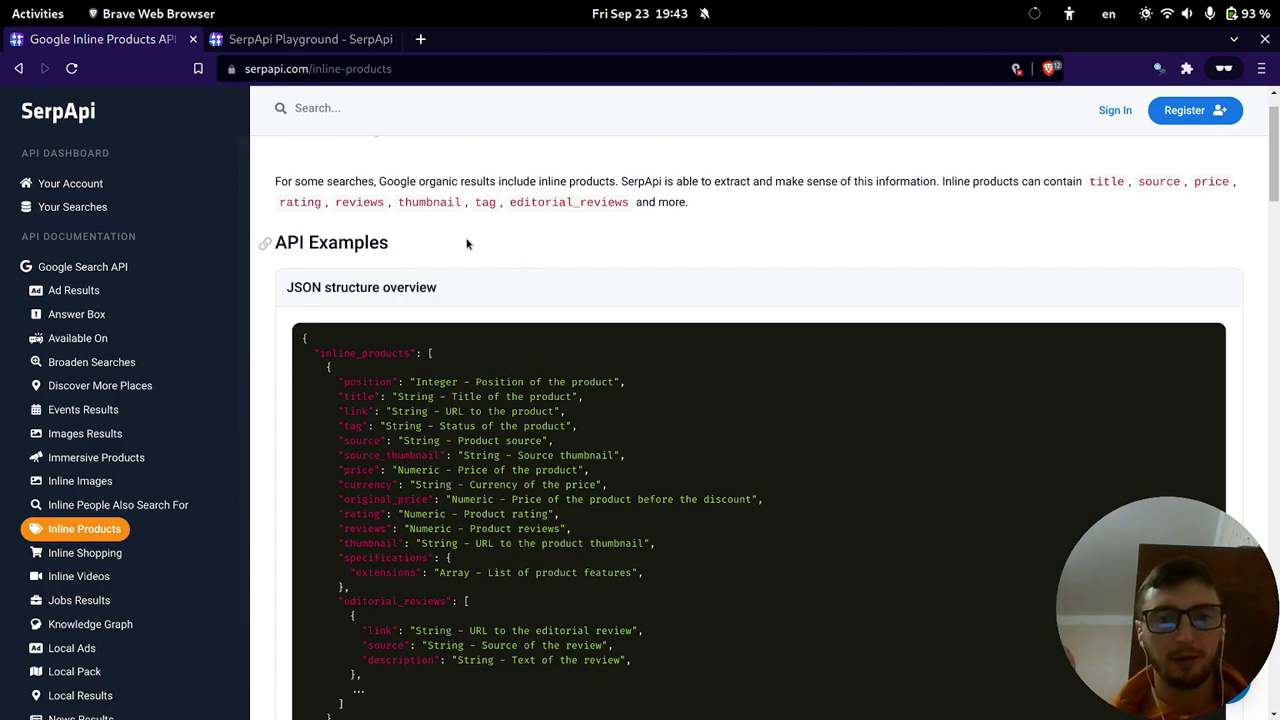
{"action": "scroll", "coordinate": [420, 265], "scroll_direction": "up", "scroll_amount": 1}
{"action": "scroll", "coordinate": [472, 305], "scroll_direction": "down", "scroll_amount": 14}
{"action": "scroll", "coordinate": [514, 450], "scroll_direction": "up", "scroll_amount": 3}
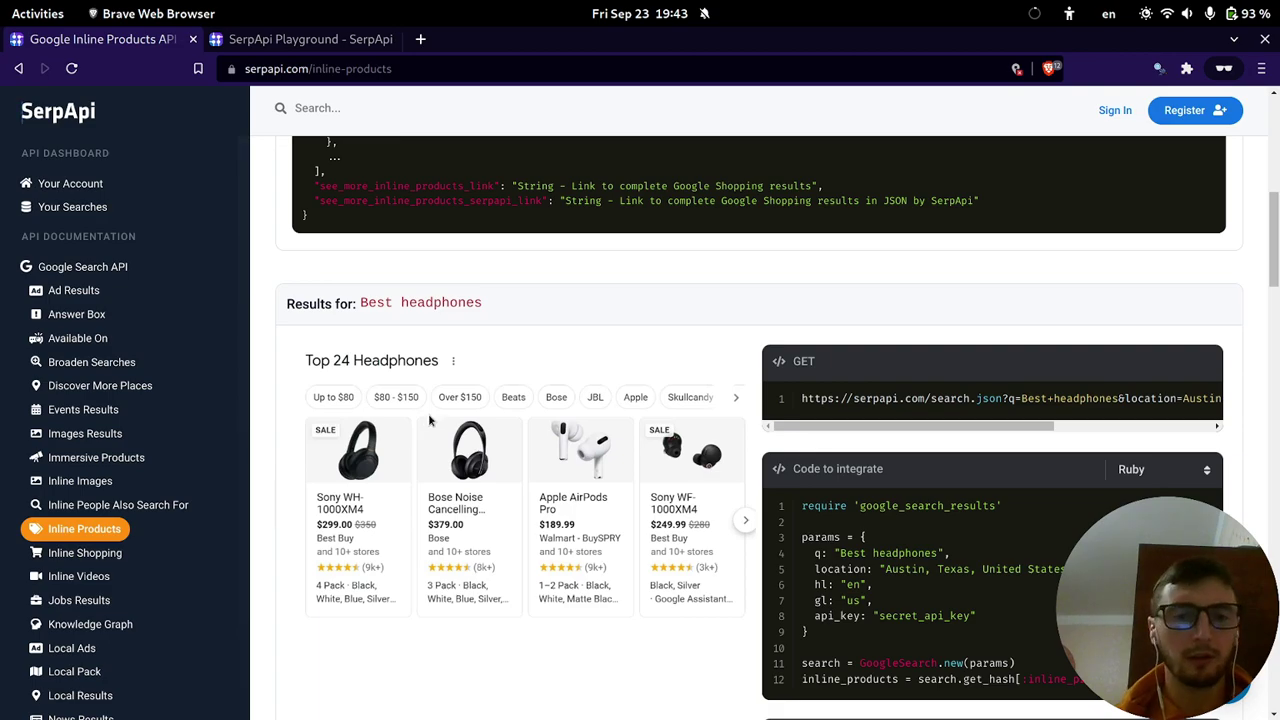
{"action": "scroll", "coordinate": [440, 410], "scroll_direction": "down", "scroll_amount": 2}
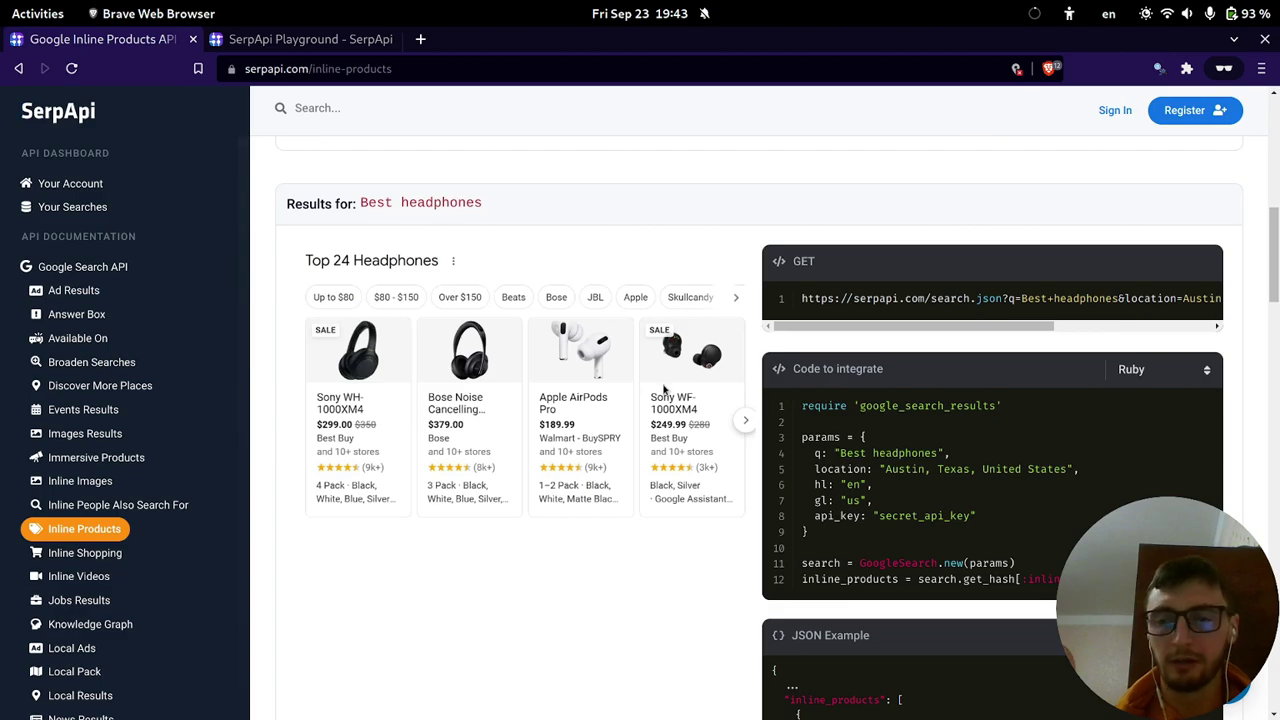
{"action": "scroll", "coordinate": [505, 366], "scroll_direction": "down", "scroll_amount": 4}
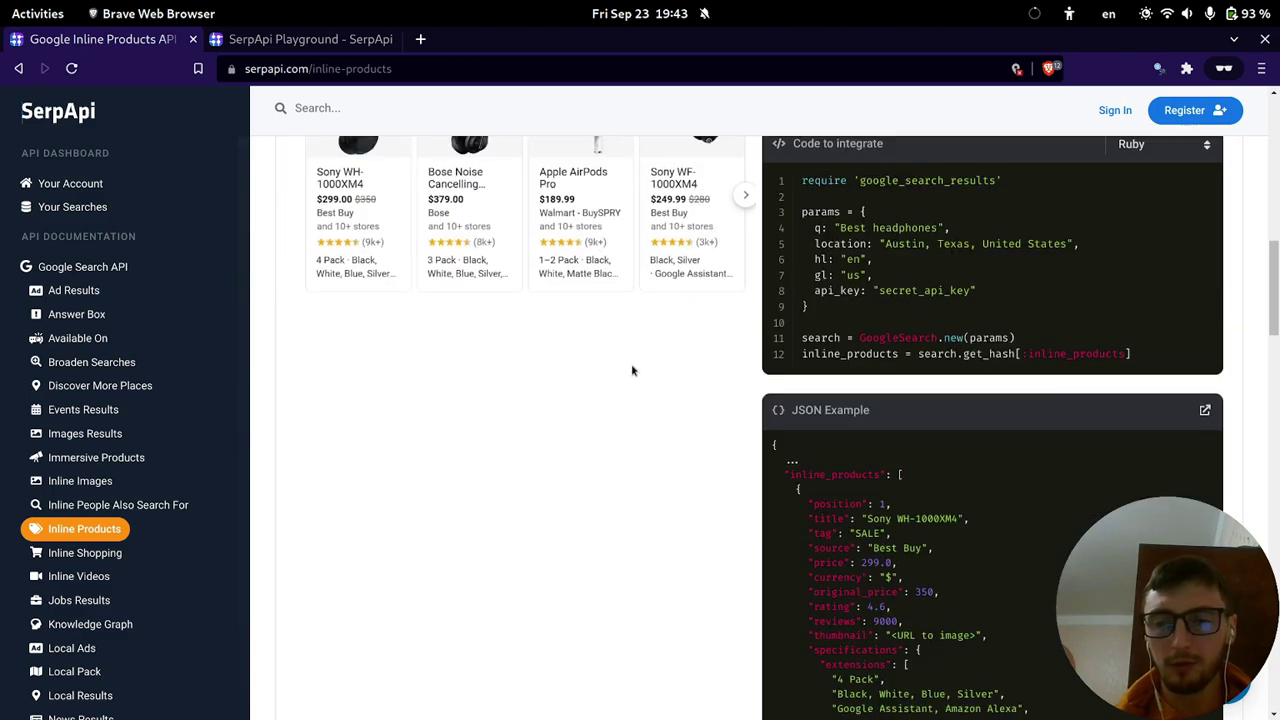
{"action": "scroll", "coordinate": [610, 366], "scroll_direction": "up", "scroll_amount": 2}
{"action": "scroll", "coordinate": [585, 366], "scroll_direction": "down", "scroll_amount": 3}
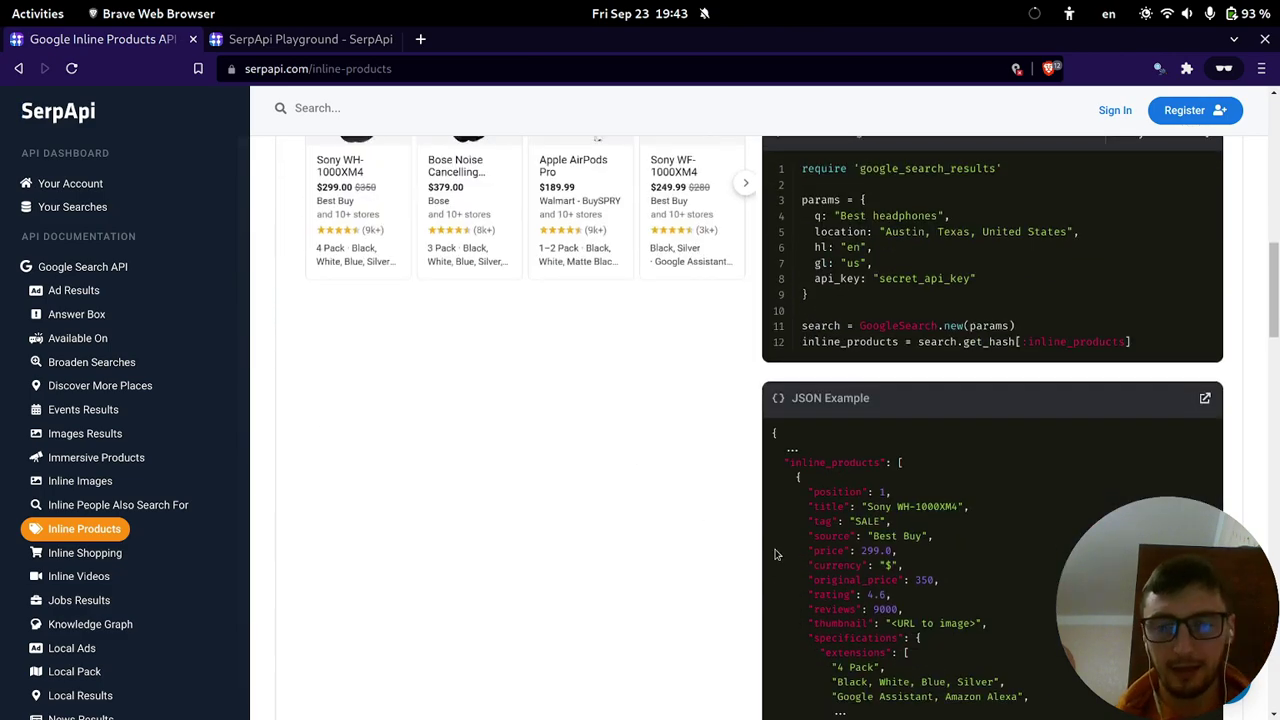
{"action": "double_click", "coordinate": [816, 464]}
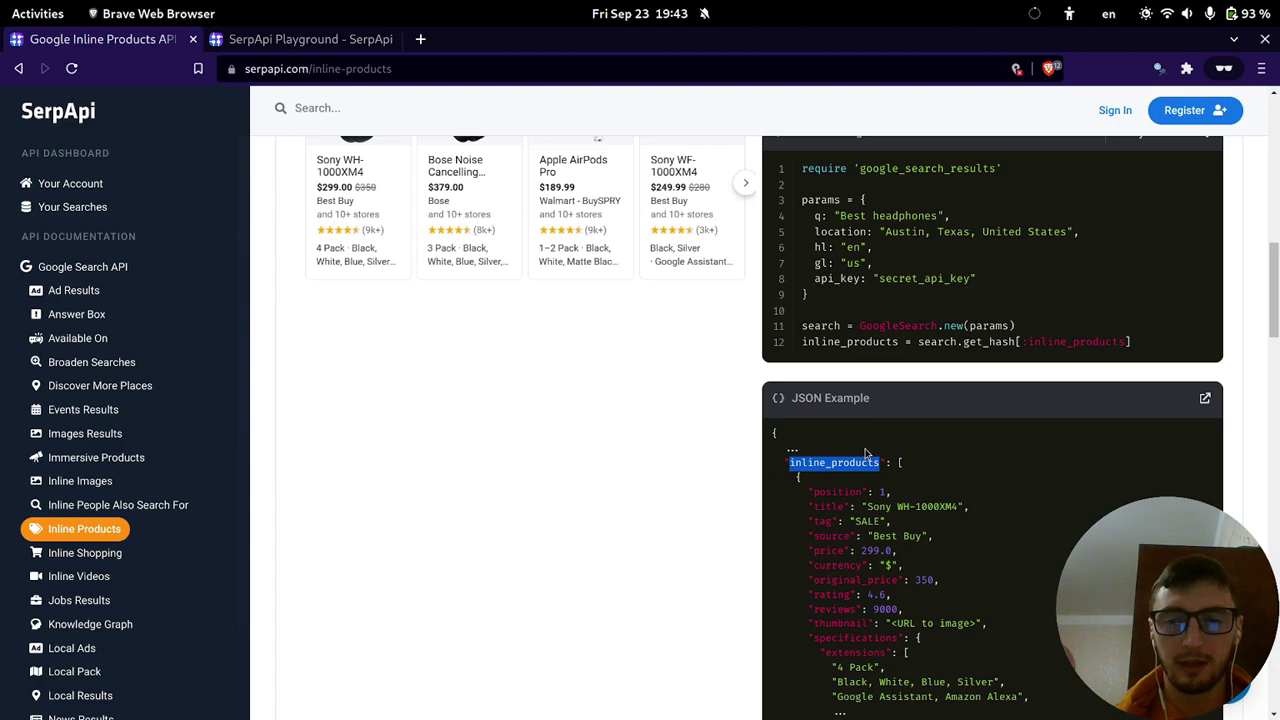
Launch the 'Best headphones' JSON example in a new Playground tab.
{"action": "scroll", "coordinate": [888, 450], "scroll_direction": "up", "scroll_amount": 1}
{"action": "scroll", "coordinate": [885, 454], "scroll_direction": "down", "scroll_amount": 2}
{"action": "scroll", "coordinate": [881, 458], "scroll_direction": "up", "scroll_amount": 2}
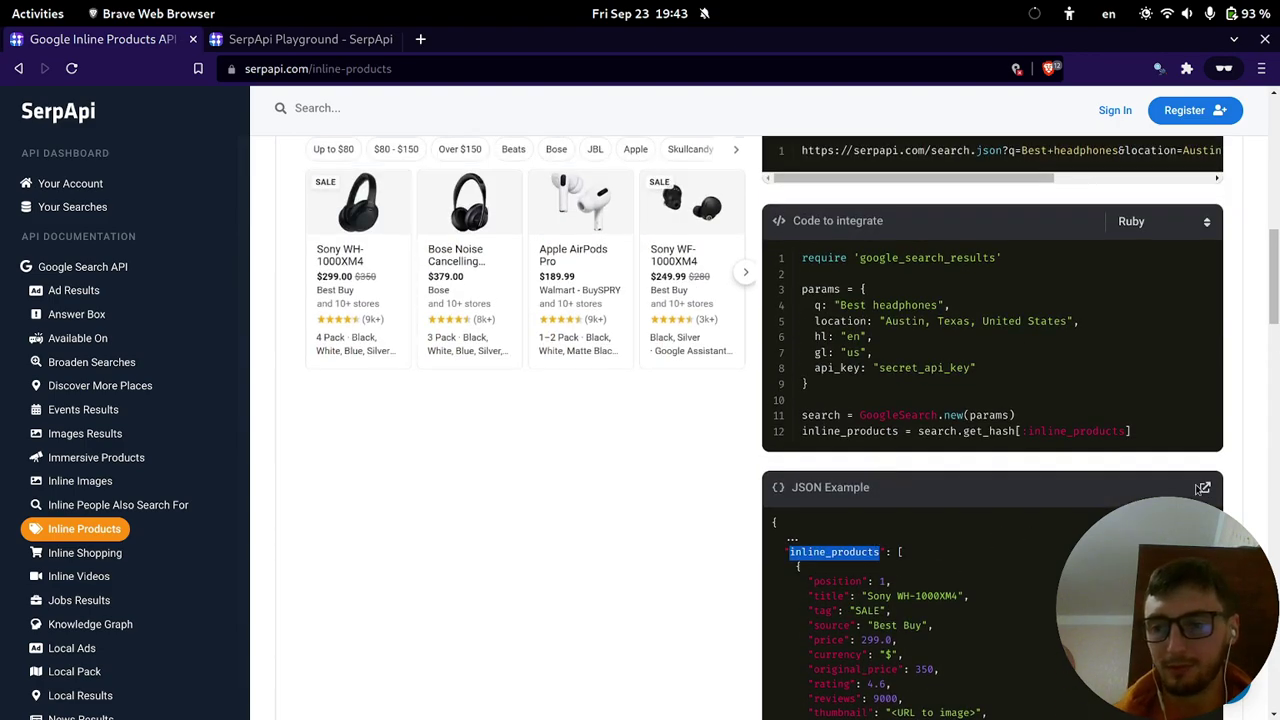
{"action": "left_click", "coordinate": [1202, 488]}
{"action": "left_click", "coordinate": [350, 39]}
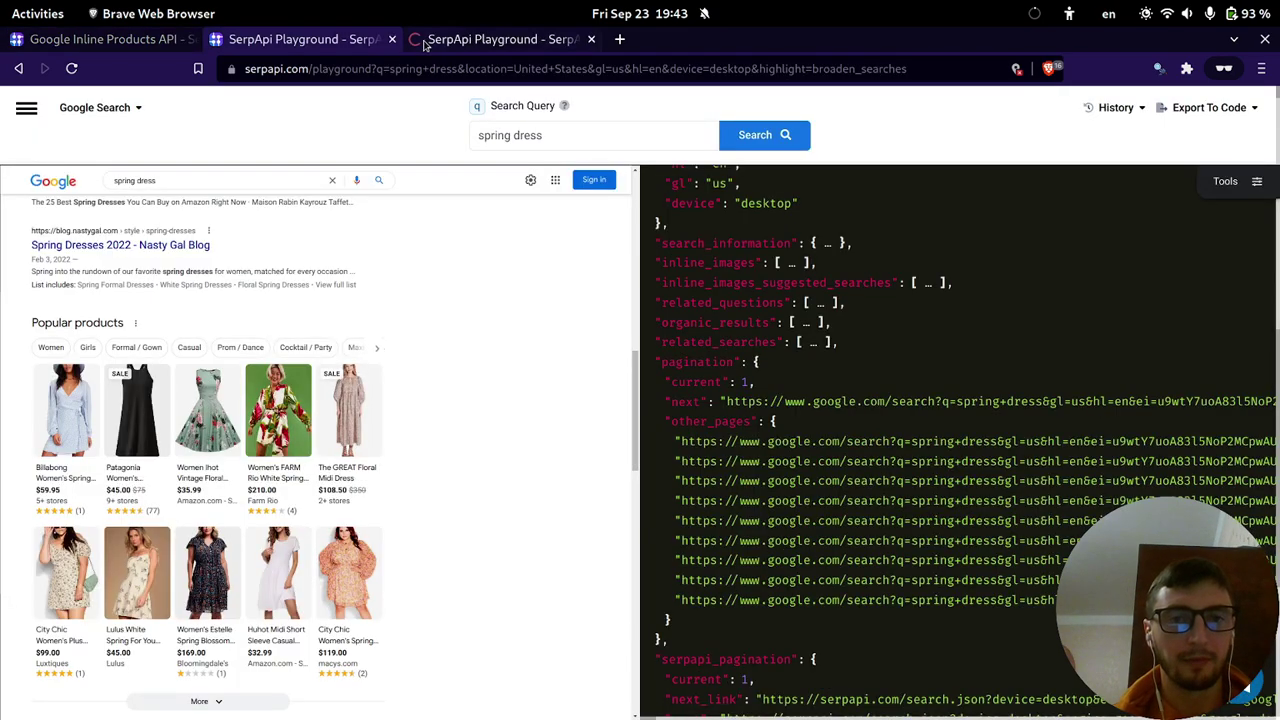
Enlarge the Best headphones results pane, close the spring dress tab, and switch to OBS.
{"action": "left_click", "coordinate": [513, 40]}
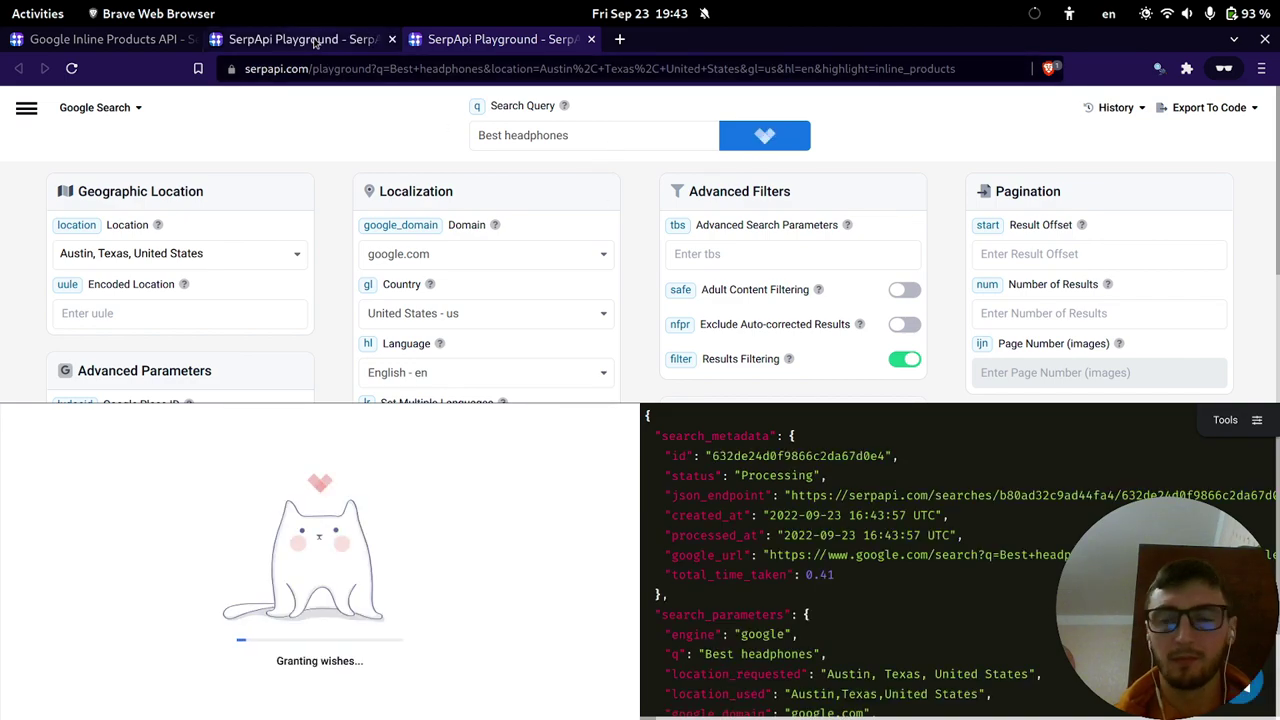
{"action": "left_click_drag", "start_coordinate": [605, 403], "coordinate": [597, 158]}
{"action": "left_click", "coordinate": [365, 44]}
{"action": "left_click", "coordinate": [391, 39]}
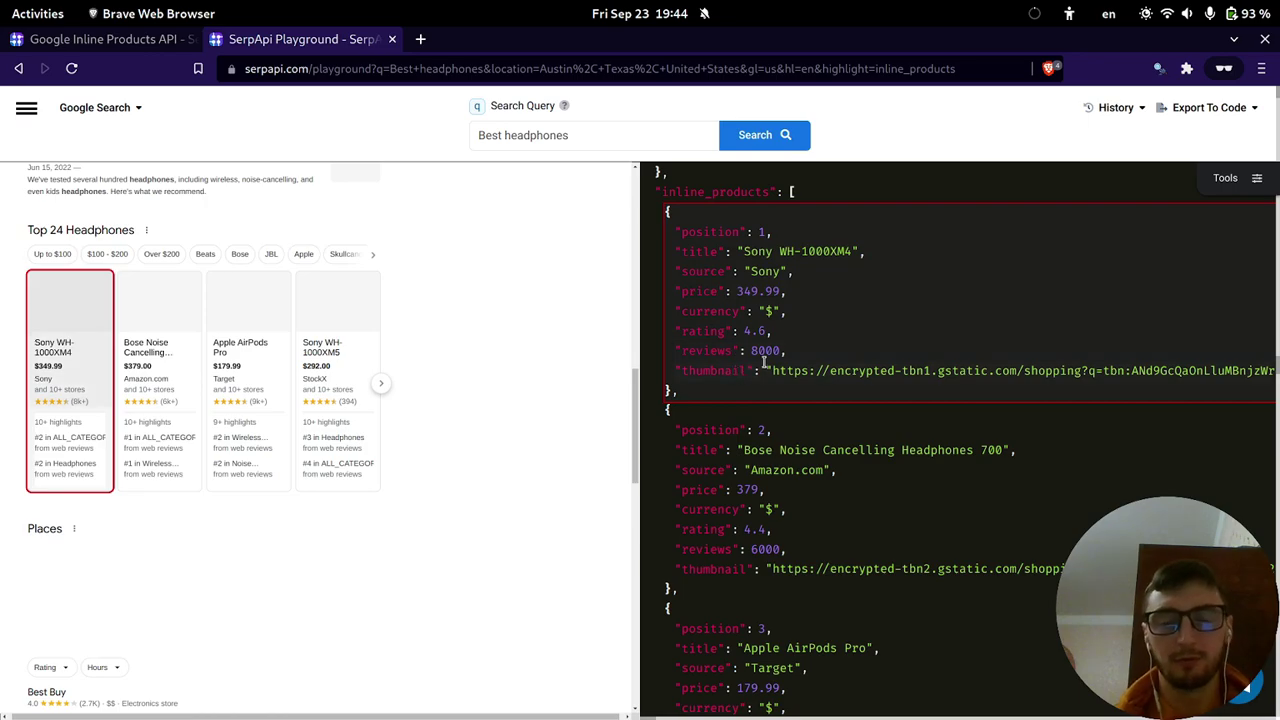
{"action": "key", "text": "alt+Tab"}
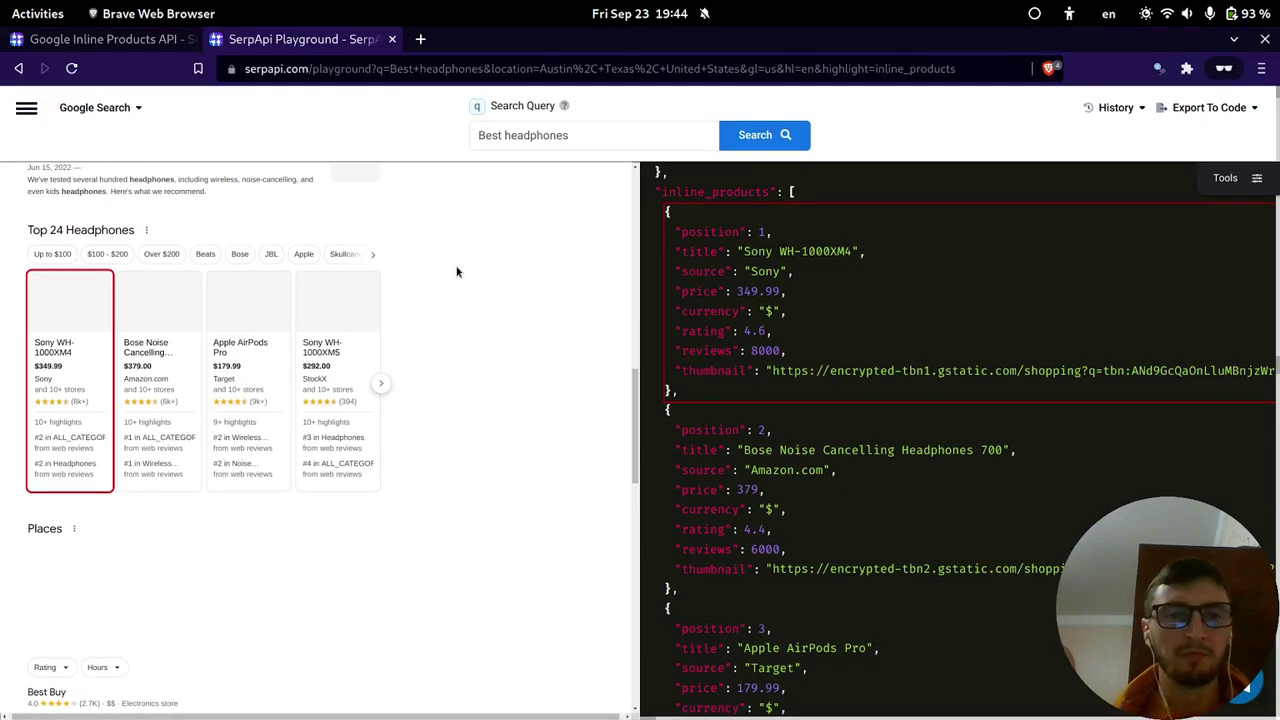
Review the Inline Products JSON example, highlighting editorial_reviews in the Sony entry.
{"action": "key", "text": "ctrl+Page_Up"}
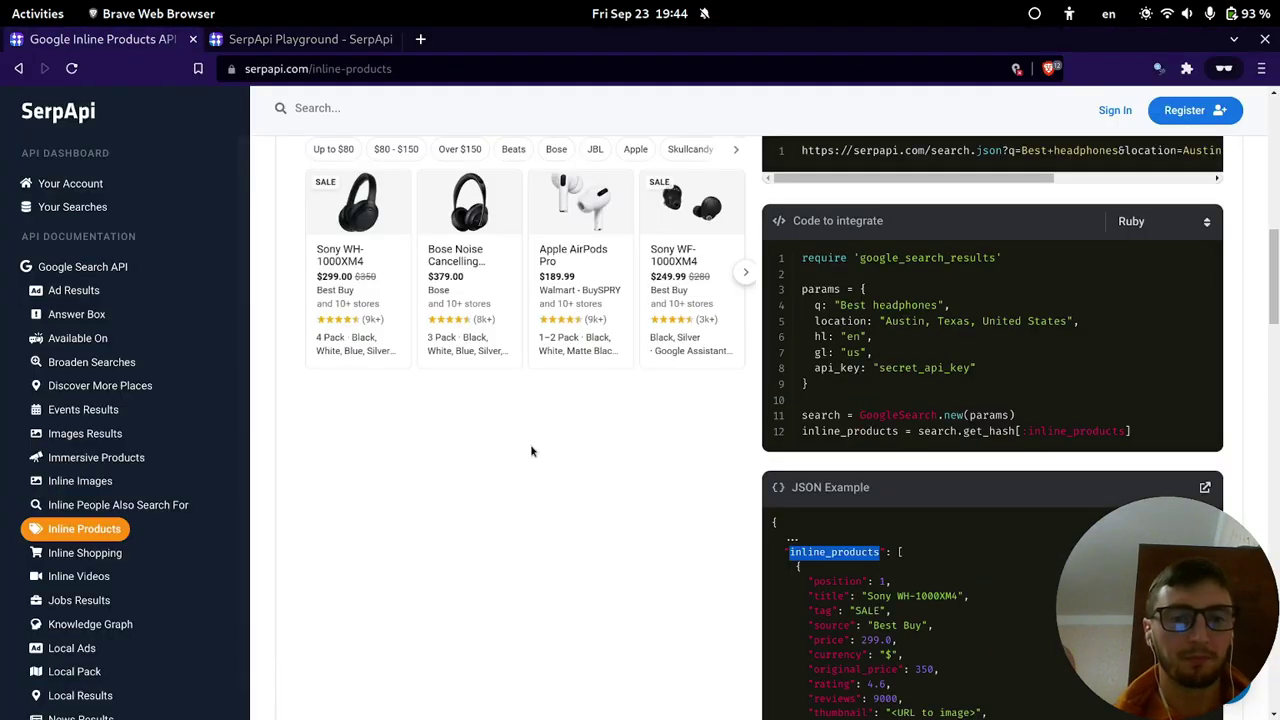
{"action": "scroll", "coordinate": [622, 390], "scroll_direction": "down", "scroll_amount": 5}
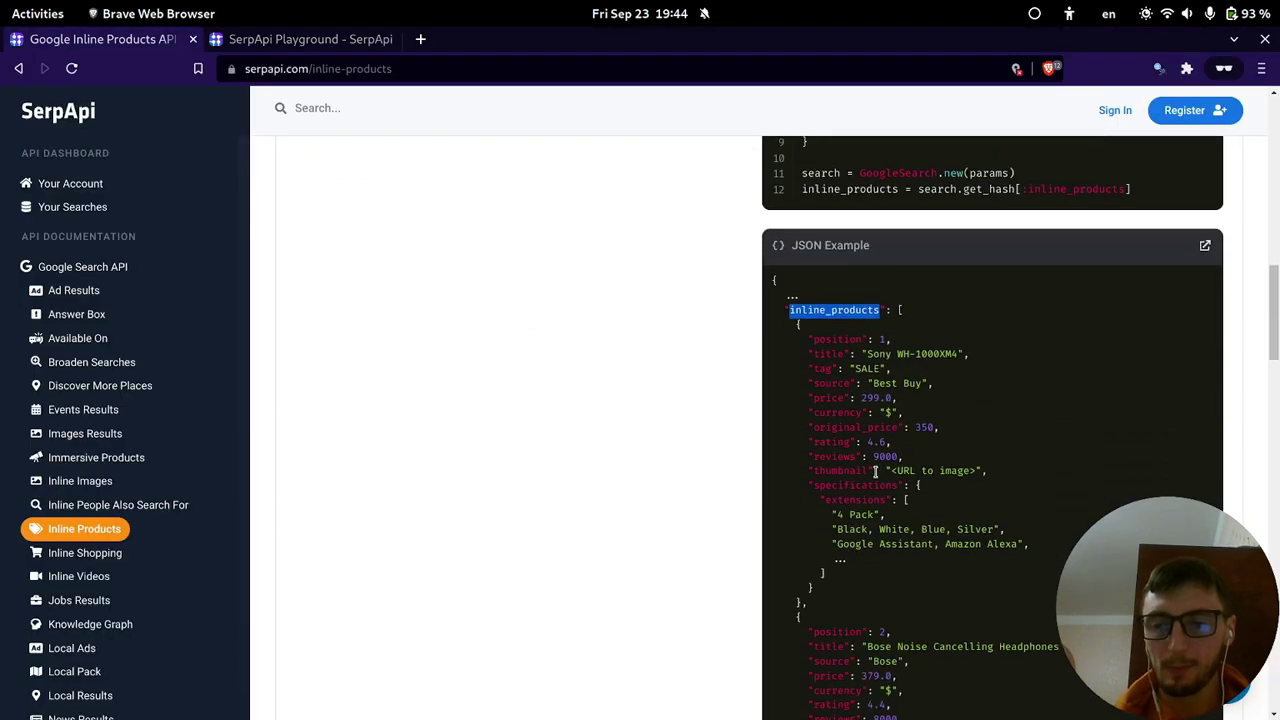
{"action": "scroll", "coordinate": [870, 506], "scroll_direction": "down", "scroll_amount": 5}
{"action": "scroll", "coordinate": [881, 265], "scroll_direction": "up", "scroll_amount": 4}
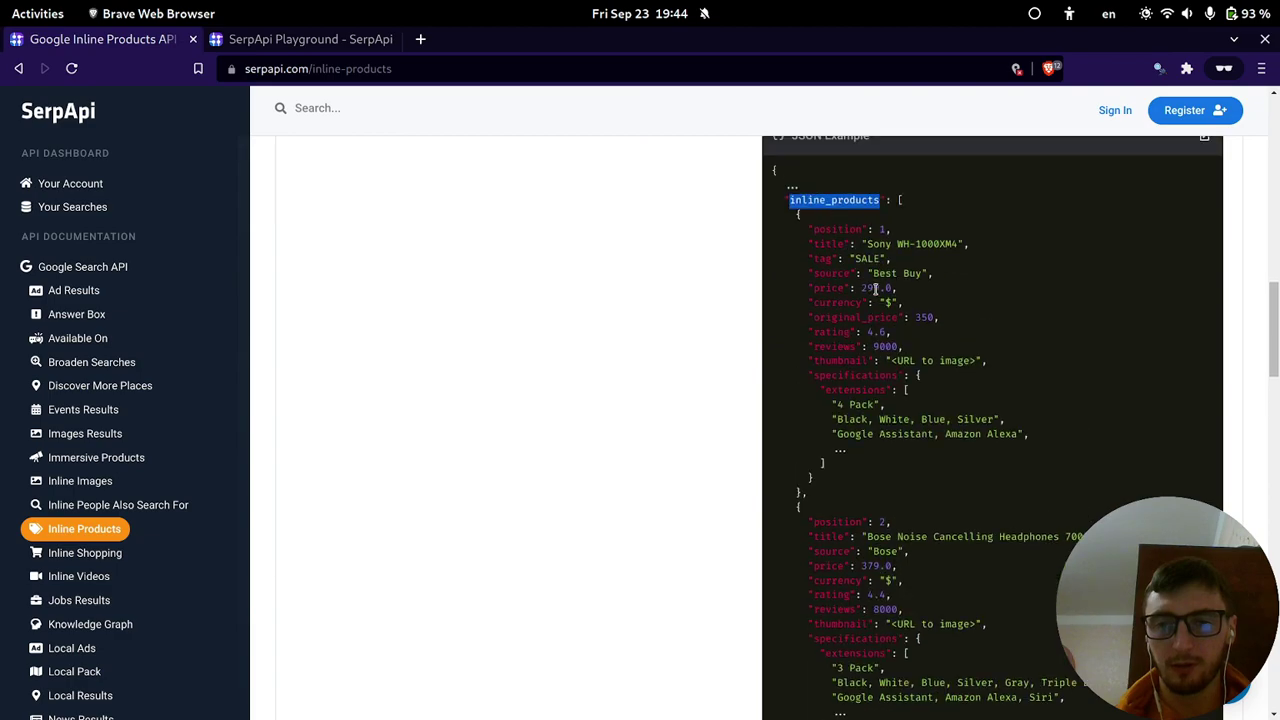
{"action": "scroll", "coordinate": [795, 330], "scroll_direction": "up", "scroll_amount": 7}
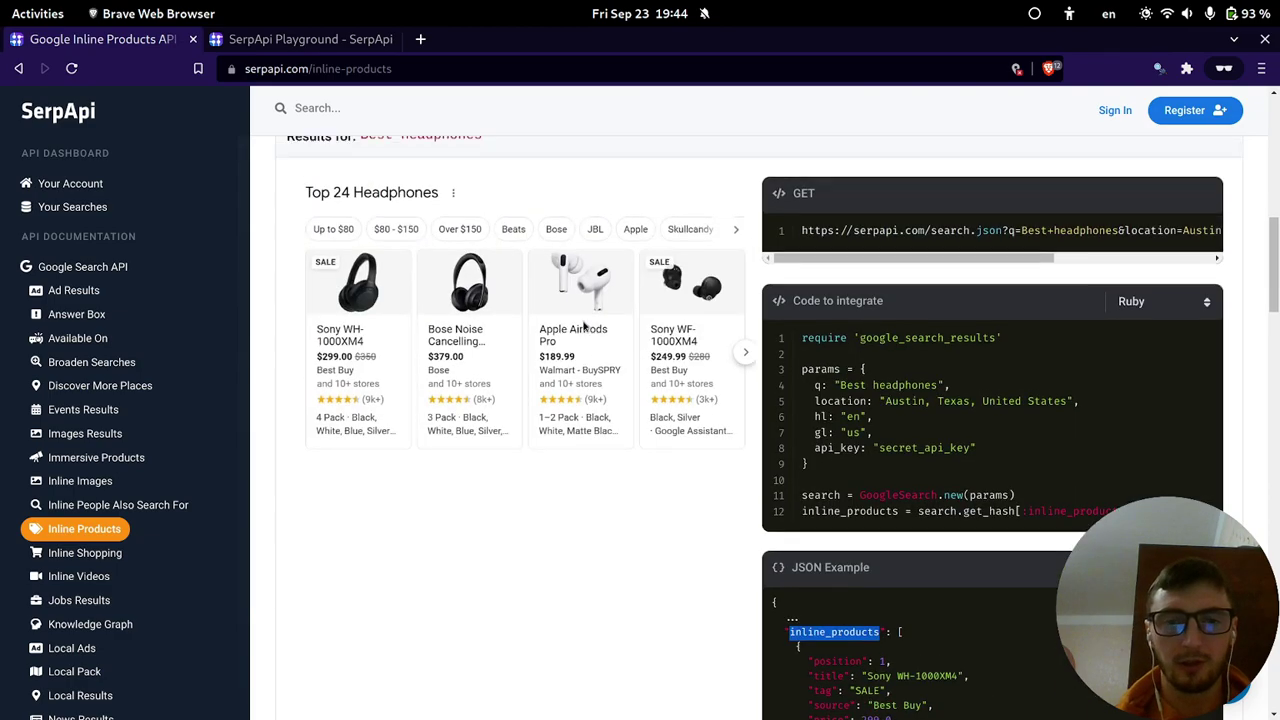
{"action": "scroll", "coordinate": [564, 379], "scroll_direction": "down", "scroll_amount": 3}
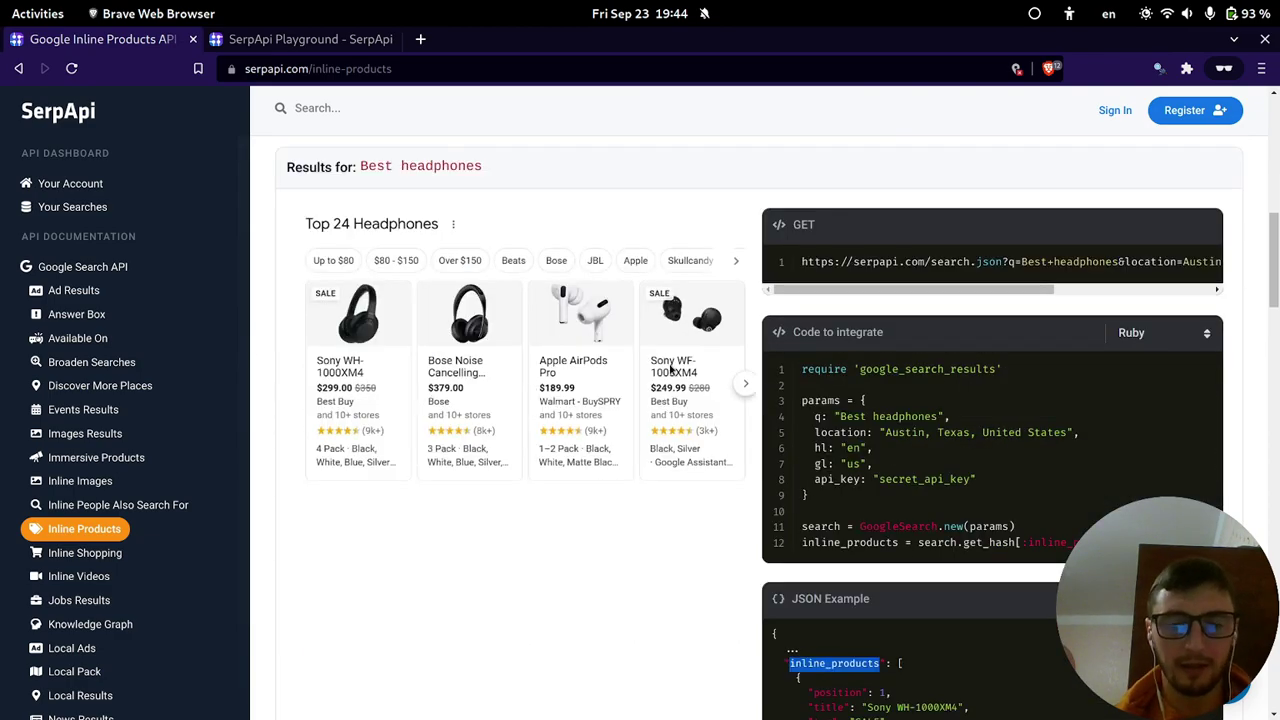
{"action": "scroll", "coordinate": [560, 398], "scroll_direction": "down", "scroll_amount": 15}
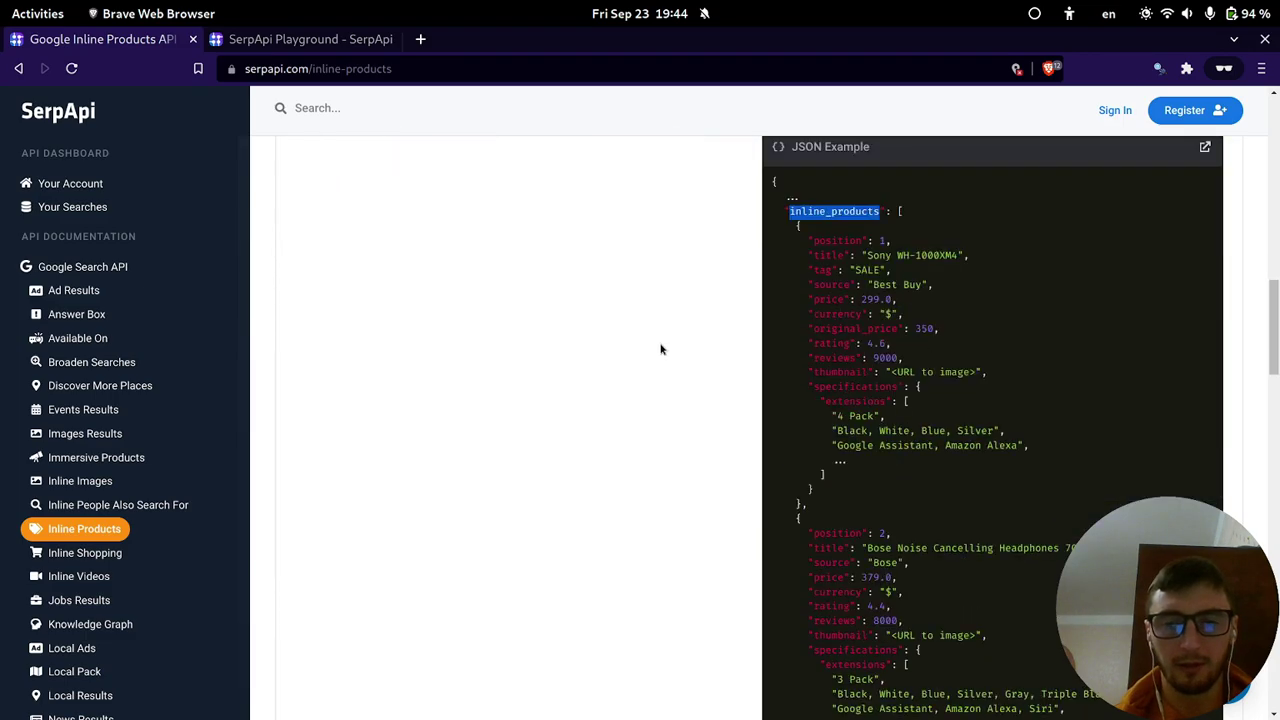
{"action": "scroll", "coordinate": [624, 330], "scroll_direction": "up", "scroll_amount": 3}
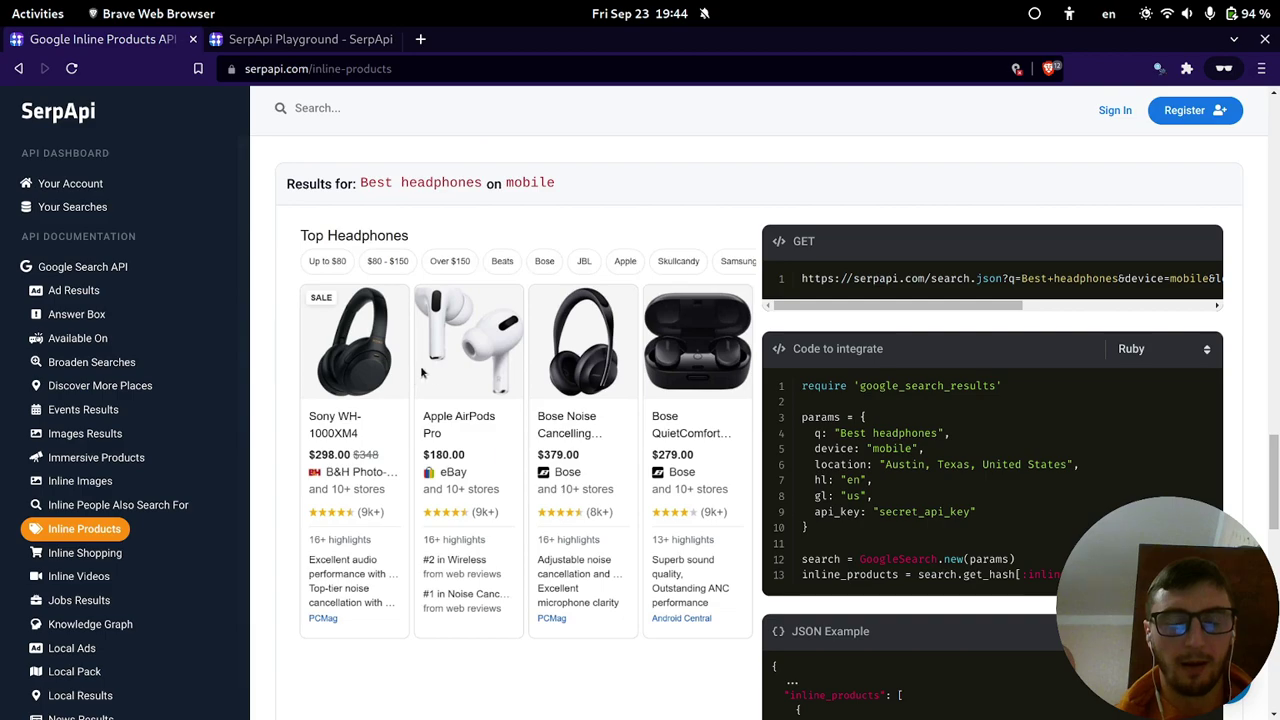
{"action": "scroll", "coordinate": [474, 366], "scroll_direction": "up", "scroll_amount": 10}
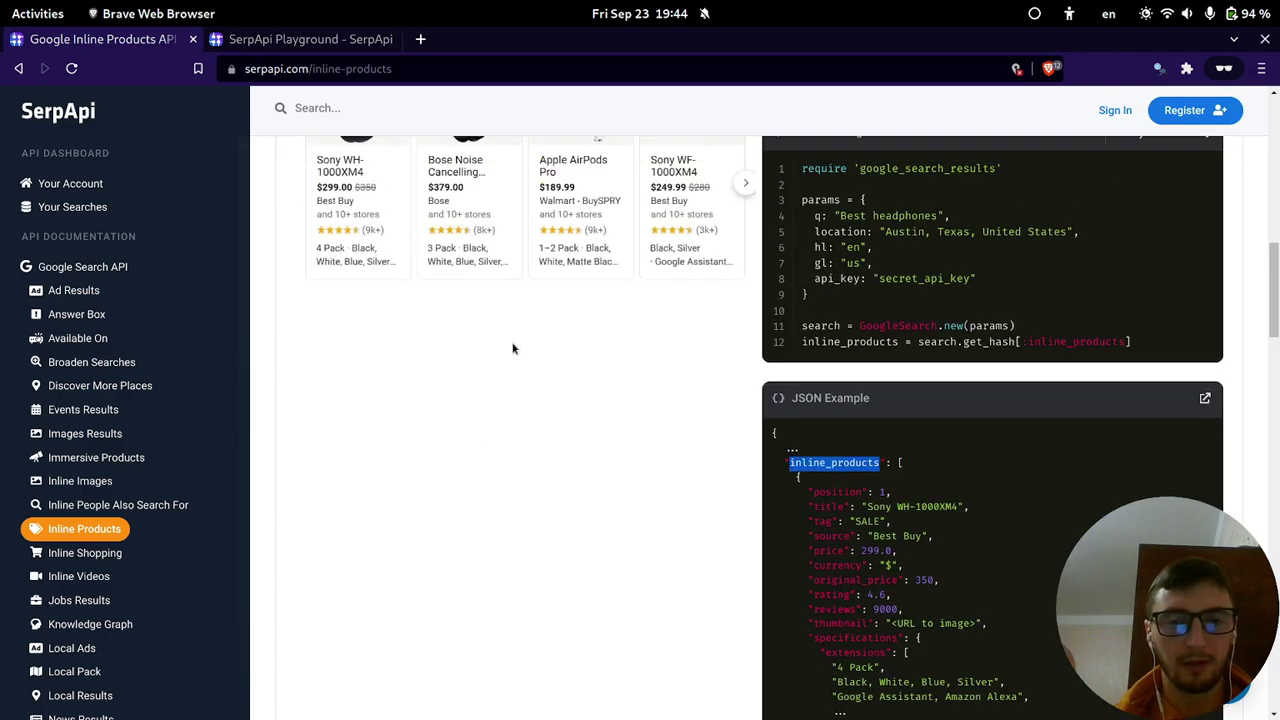
{"action": "scroll", "coordinate": [512, 348], "scroll_direction": "up", "scroll_amount": 3}
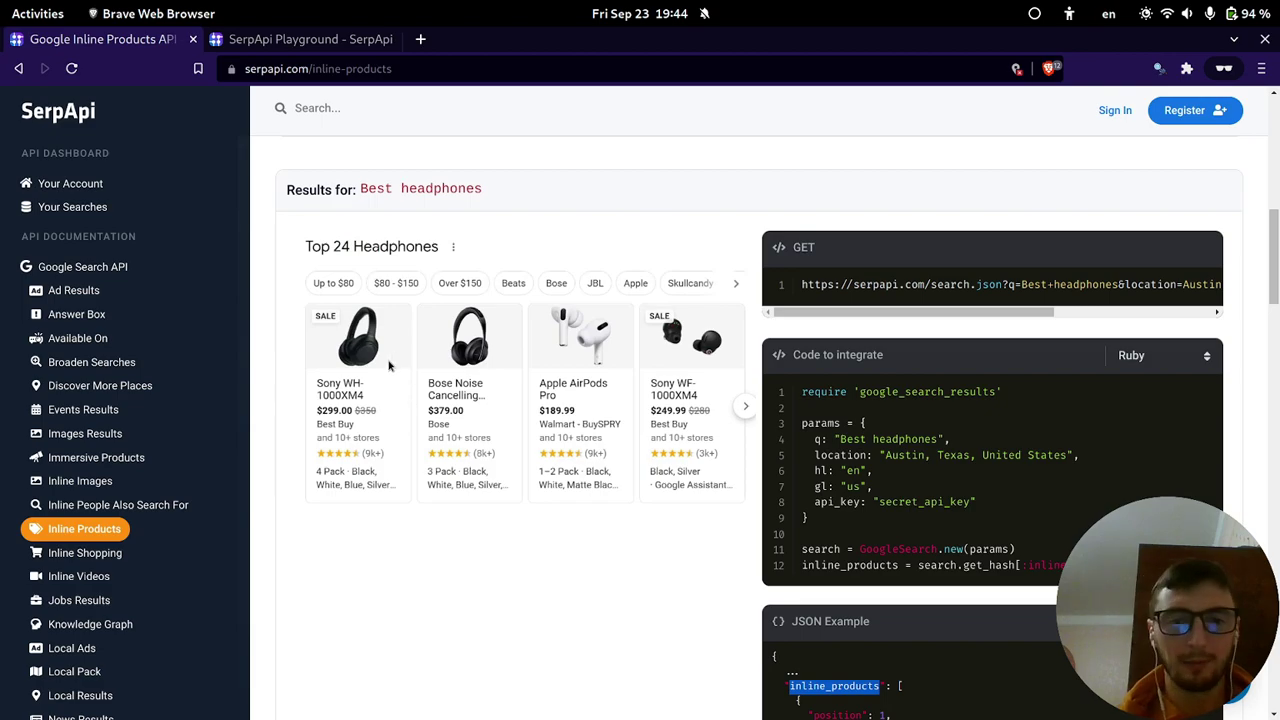
{"action": "scroll", "coordinate": [590, 300], "scroll_direction": "down", "scroll_amount": 10}
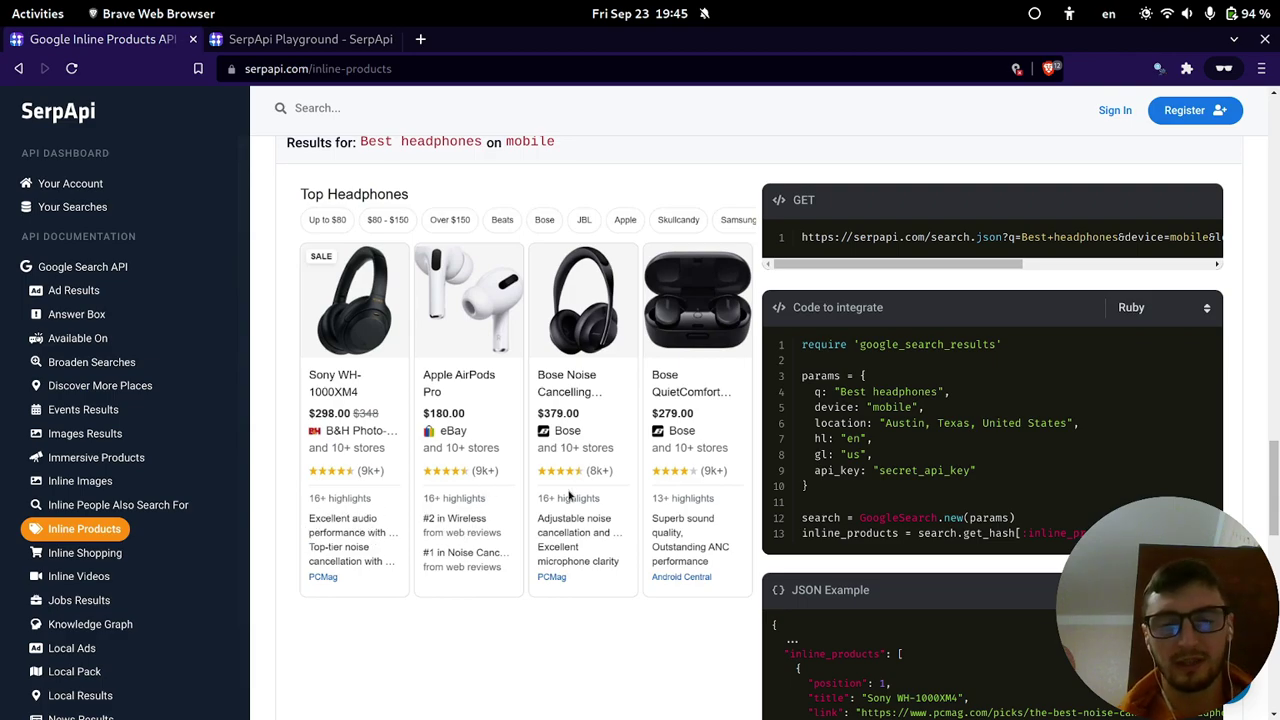
{"action": "scroll", "coordinate": [700, 420], "scroll_direction": "down", "scroll_amount": 3}
{"action": "scroll", "coordinate": [1003, 478], "scroll_direction": "down", "scroll_amount": 4}
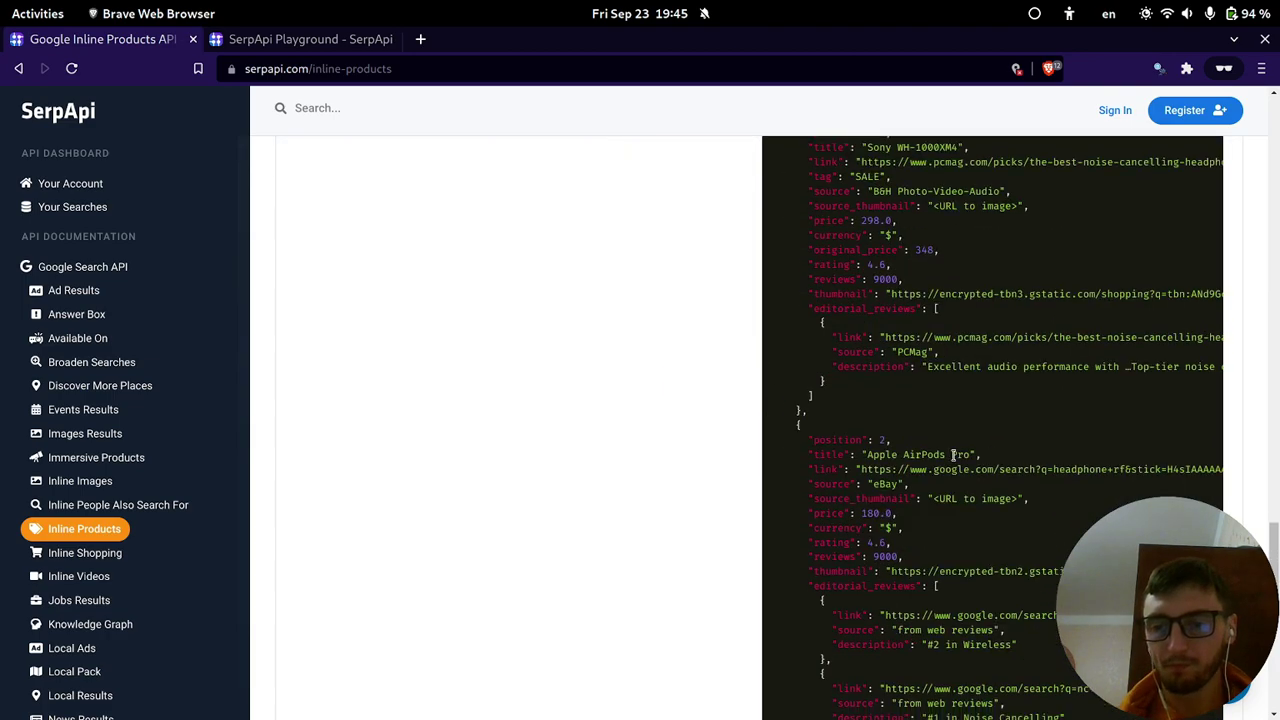
{"action": "double_click", "coordinate": [862, 309]}
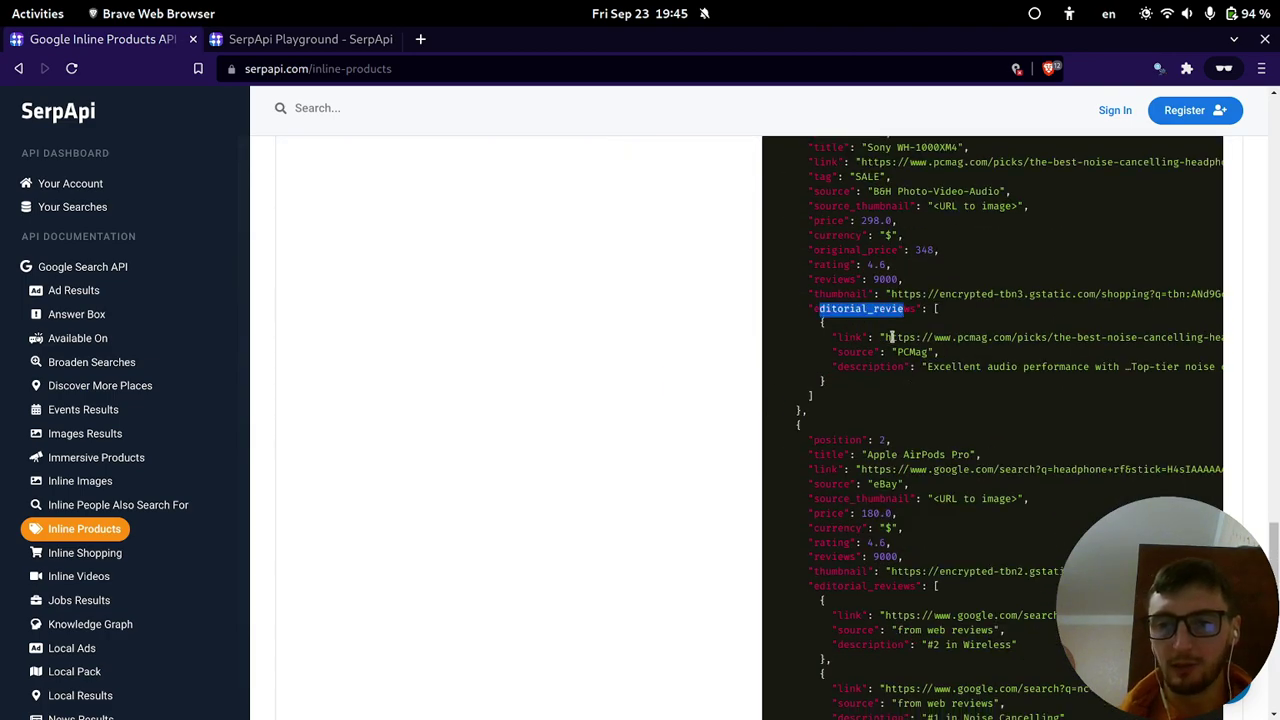
{"action": "scroll", "coordinate": [899, 427], "scroll_direction": "down", "scroll_amount": 3}
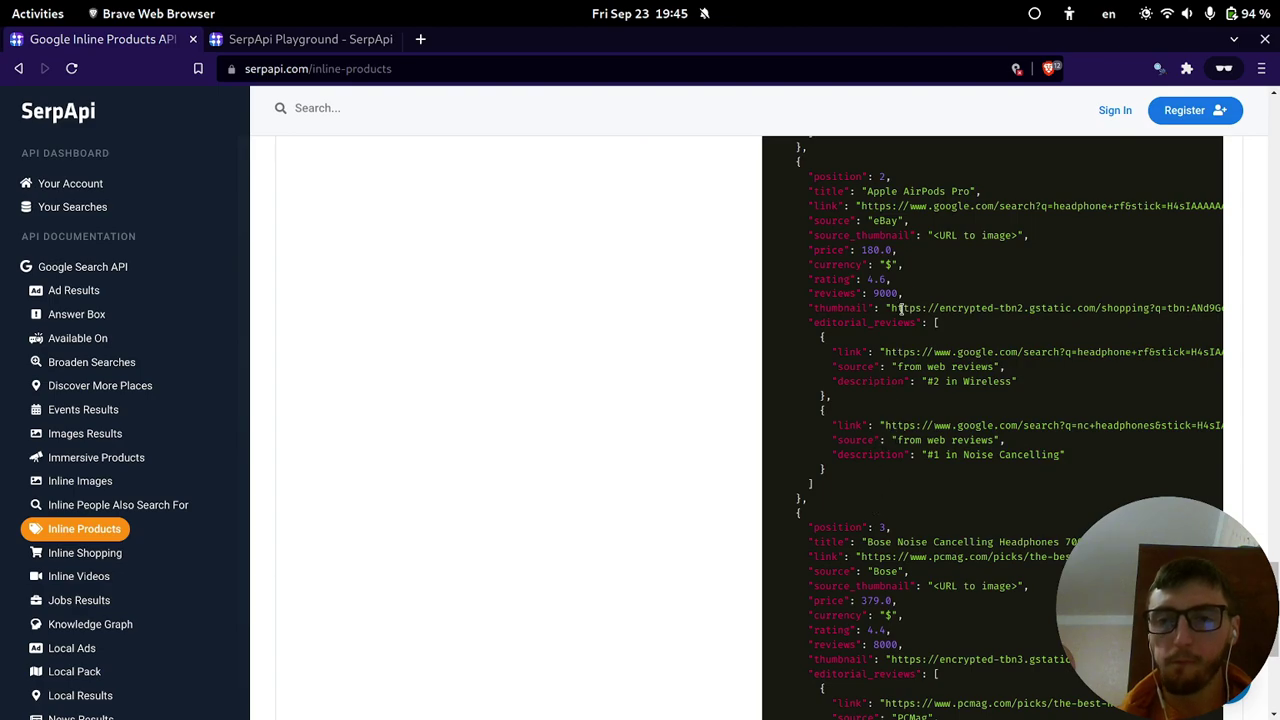
{"action": "scroll", "coordinate": [853, 356], "scroll_direction": "down", "scroll_amount": 4}
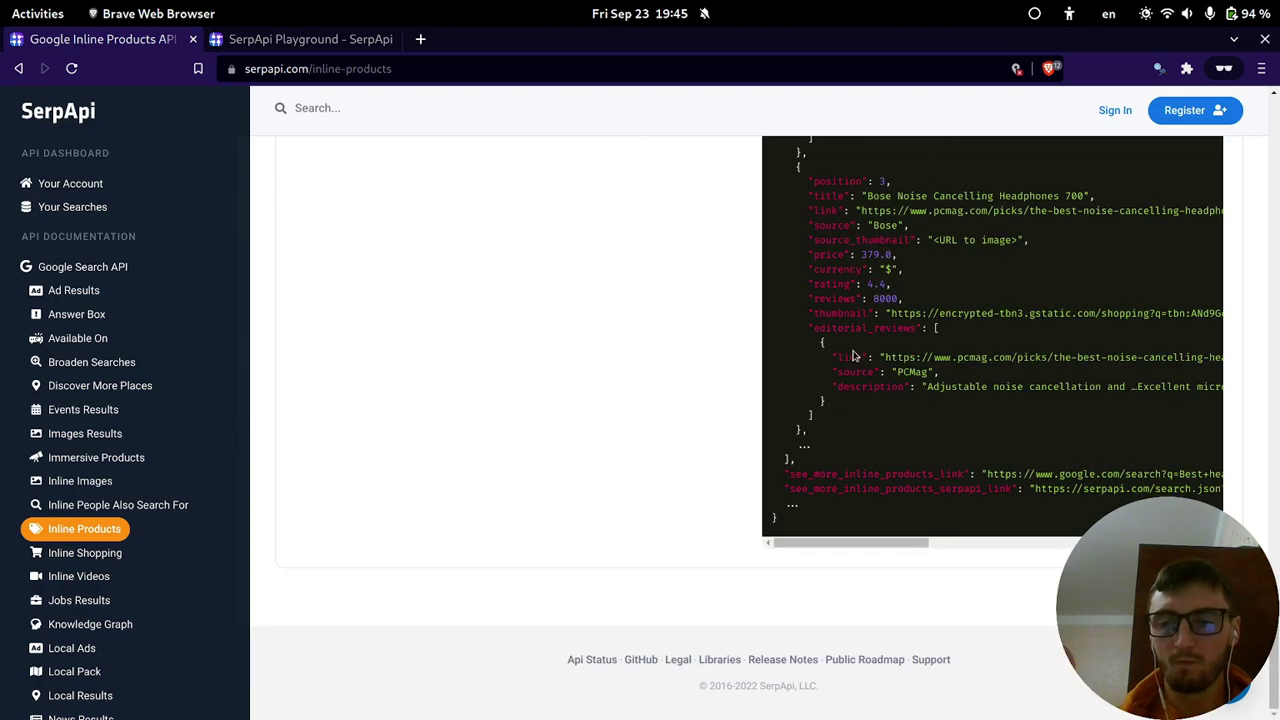
Glance at the Inline Shopping page, then return to the Inline Products docs.
{"action": "left_click", "coordinate": [90, 552]}
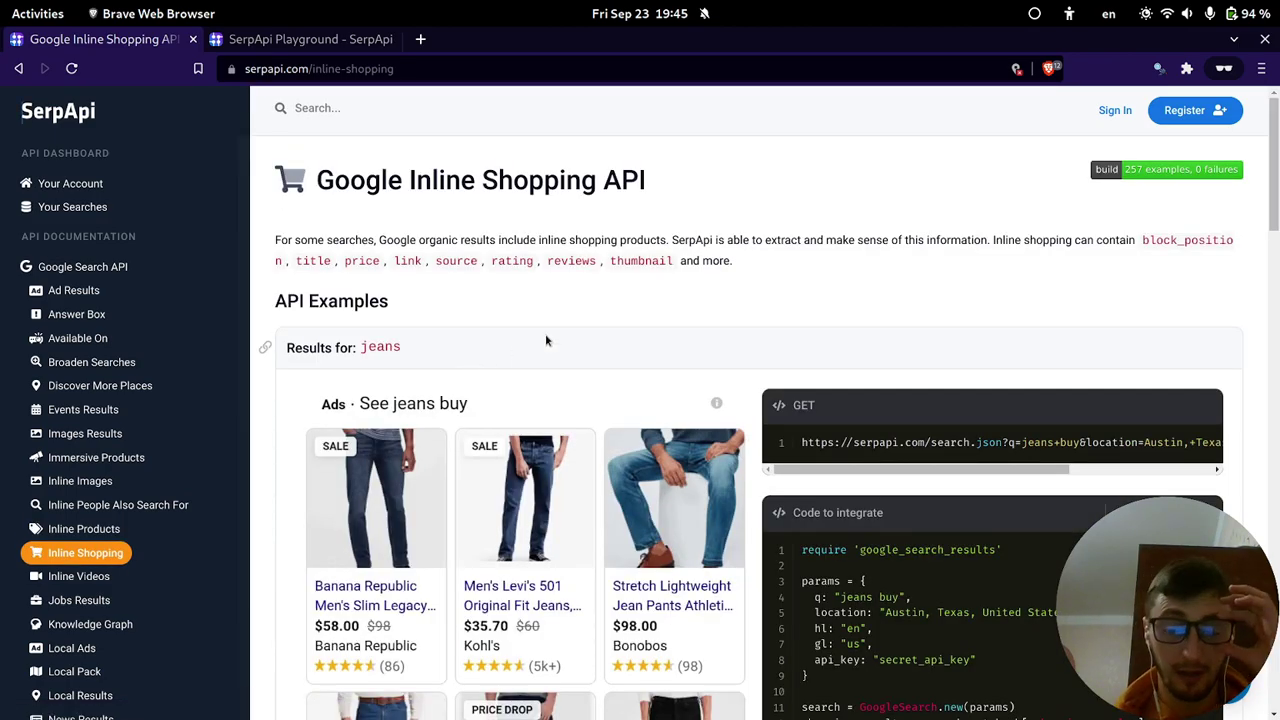
{"action": "left_click", "coordinate": [100, 529]}
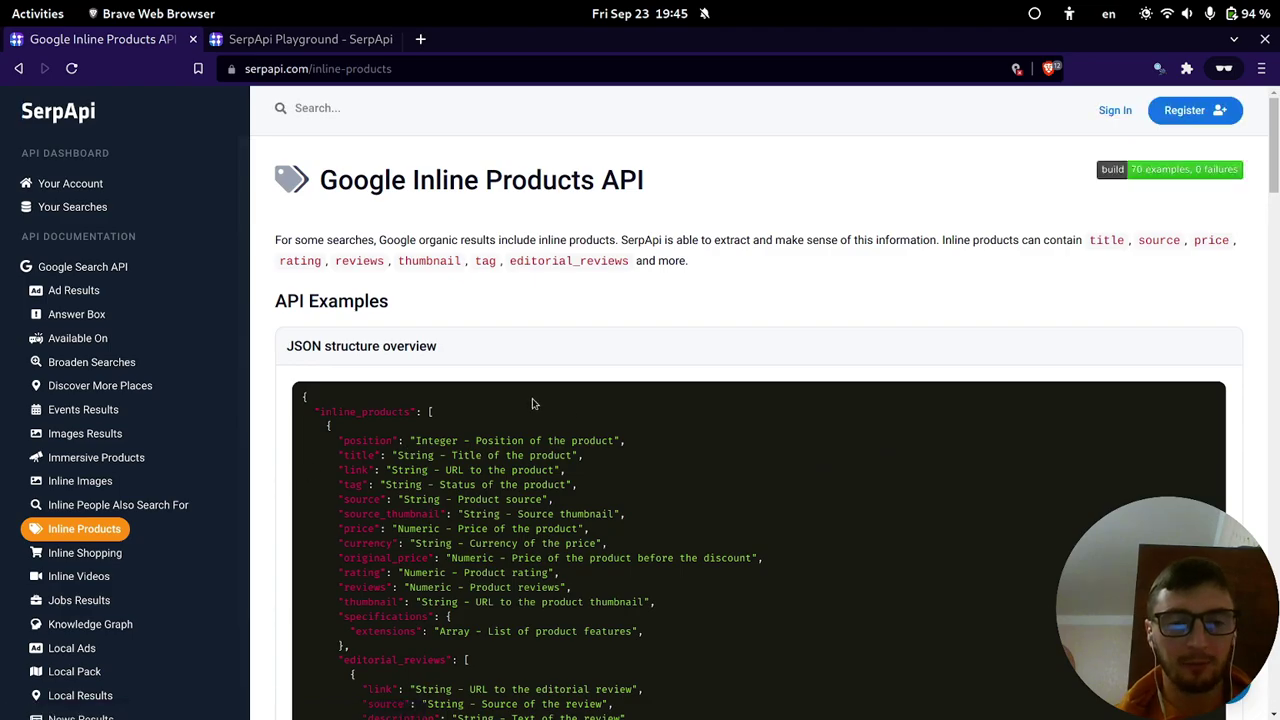
{"action": "scroll", "coordinate": [533, 403], "scroll_direction": "down", "scroll_amount": 10}
Scroll through the Best headphones Playground preview and its product ad cards.
{"action": "key", "text": "ctrl+Tab"}
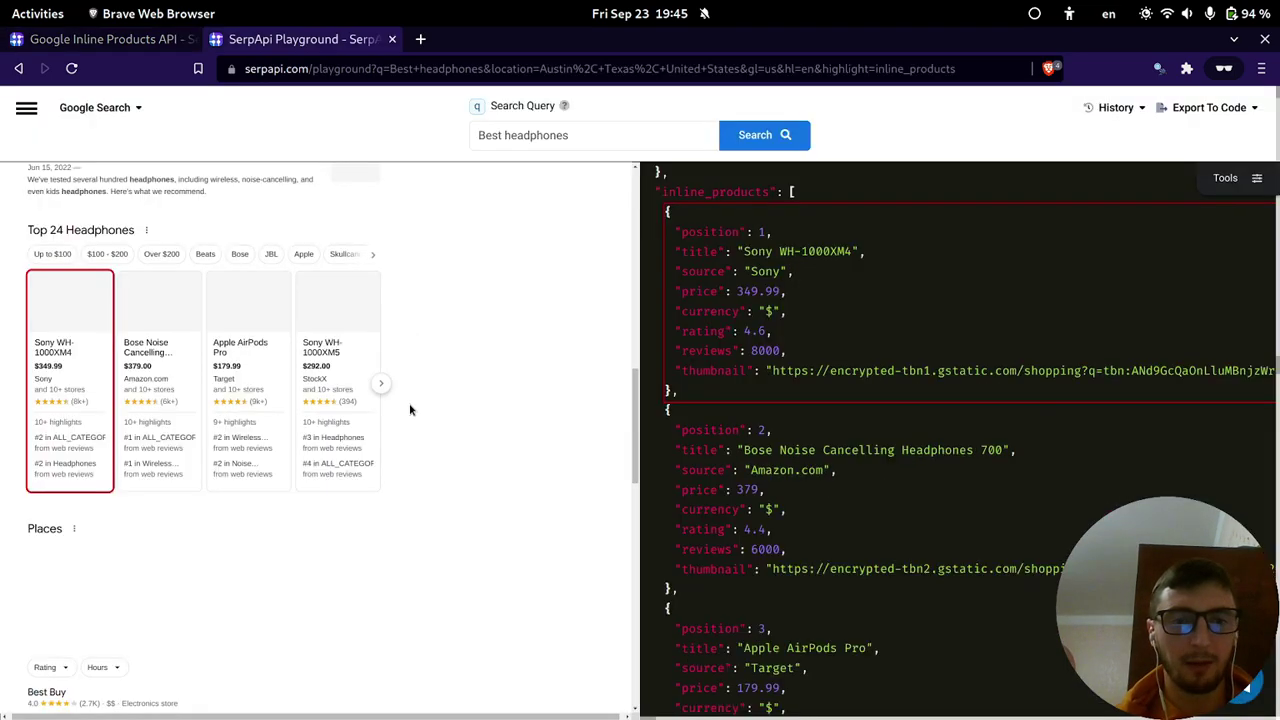
{"action": "scroll", "coordinate": [229, 457], "scroll_direction": "down", "scroll_amount": 3}
{"action": "scroll", "coordinate": [145, 320], "scroll_direction": "up", "scroll_amount": 4}
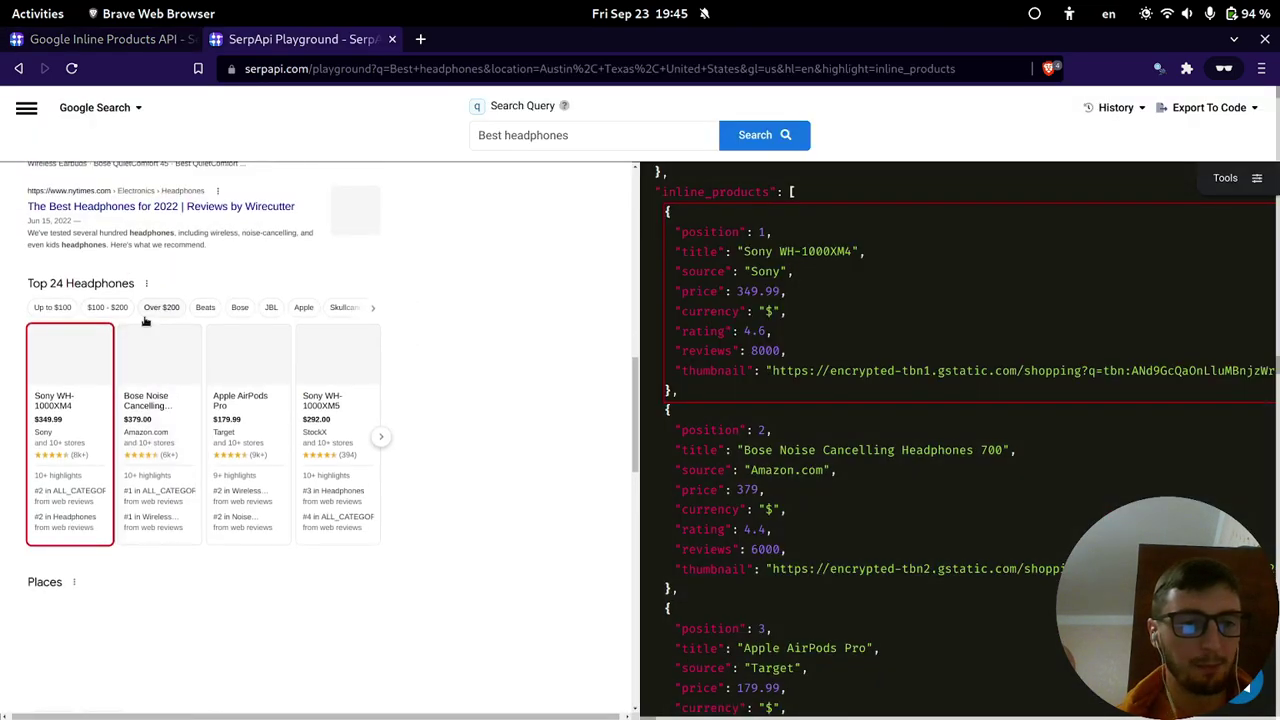
{"action": "scroll", "coordinate": [145, 320], "scroll_direction": "up", "scroll_amount": 5}
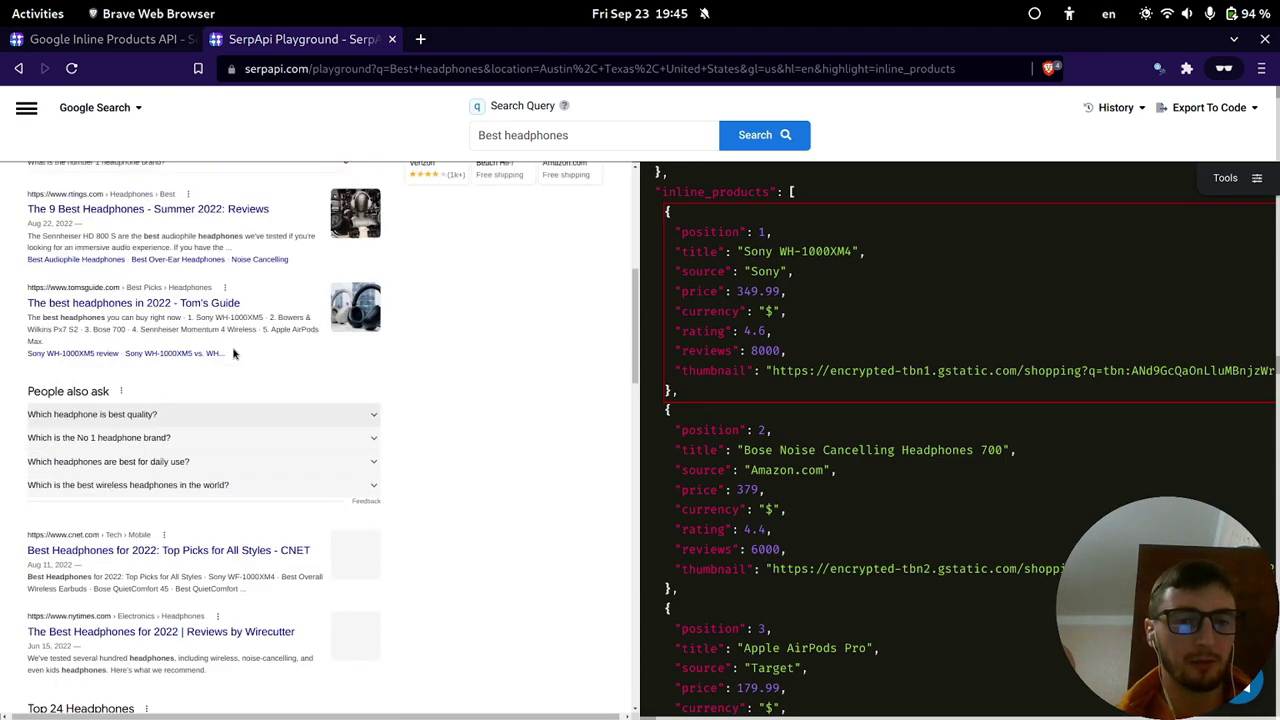
{"action": "scroll", "coordinate": [451, 366], "scroll_direction": "up", "scroll_amount": 2}
{"action": "scroll", "coordinate": [266, 517], "scroll_direction": "up", "scroll_amount": 3}
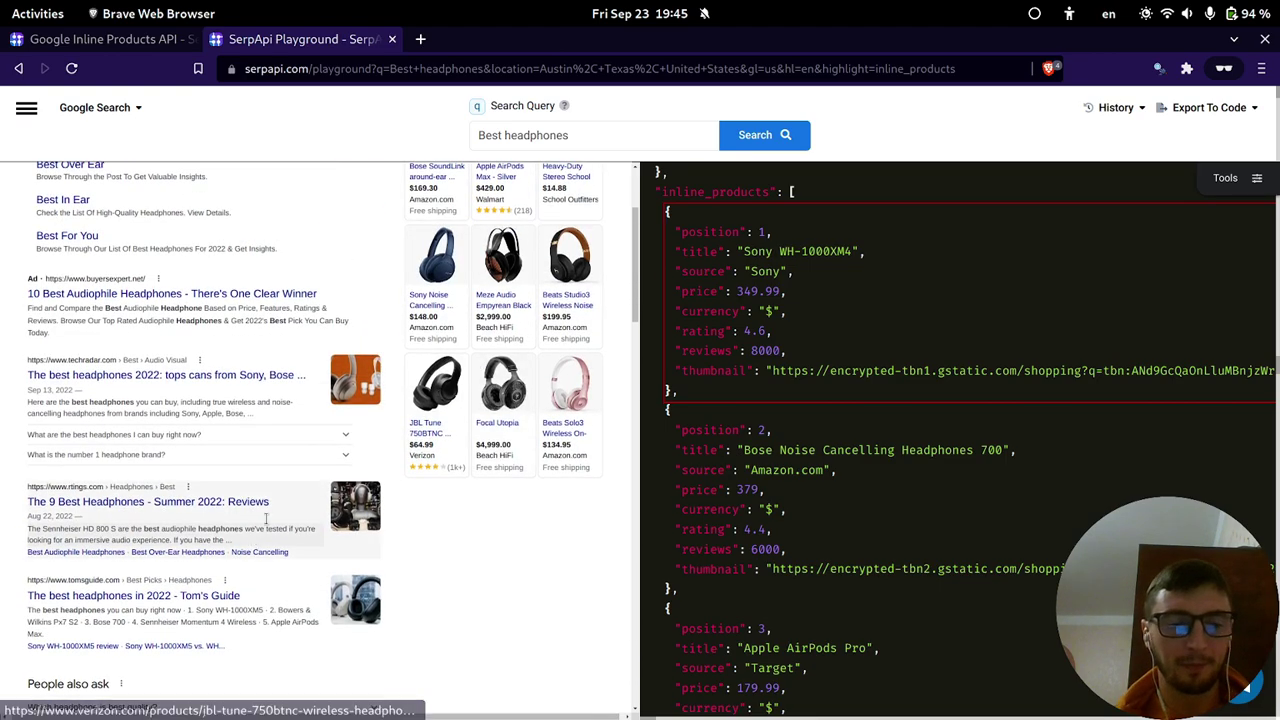
{"action": "scroll", "coordinate": [266, 517], "scroll_direction": "down", "scroll_amount": 5}
{"action": "scroll", "coordinate": [390, 421], "scroll_direction": "up", "scroll_amount": 2}
{"action": "scroll", "coordinate": [390, 421], "scroll_direction": "up", "scroll_amount": 6}
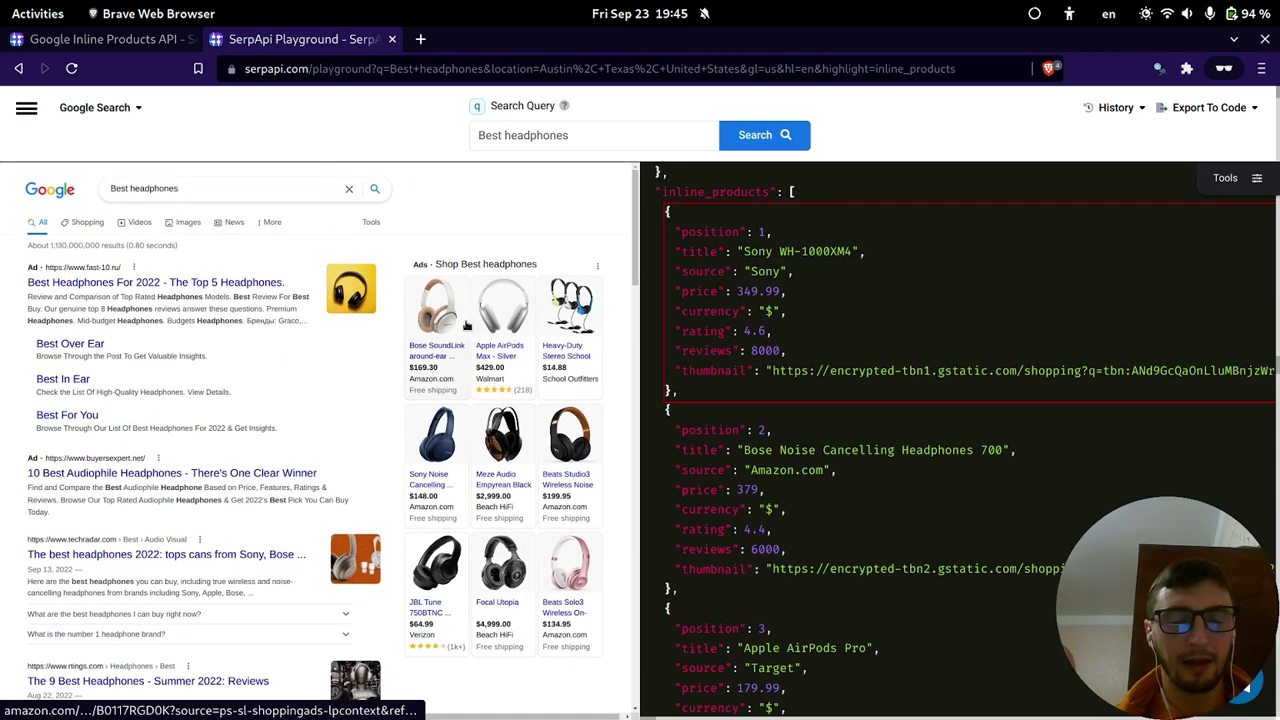
{"action": "key", "text": "ctrl+Tab"}
{"action": "key", "text": "ctrl+Tab"}
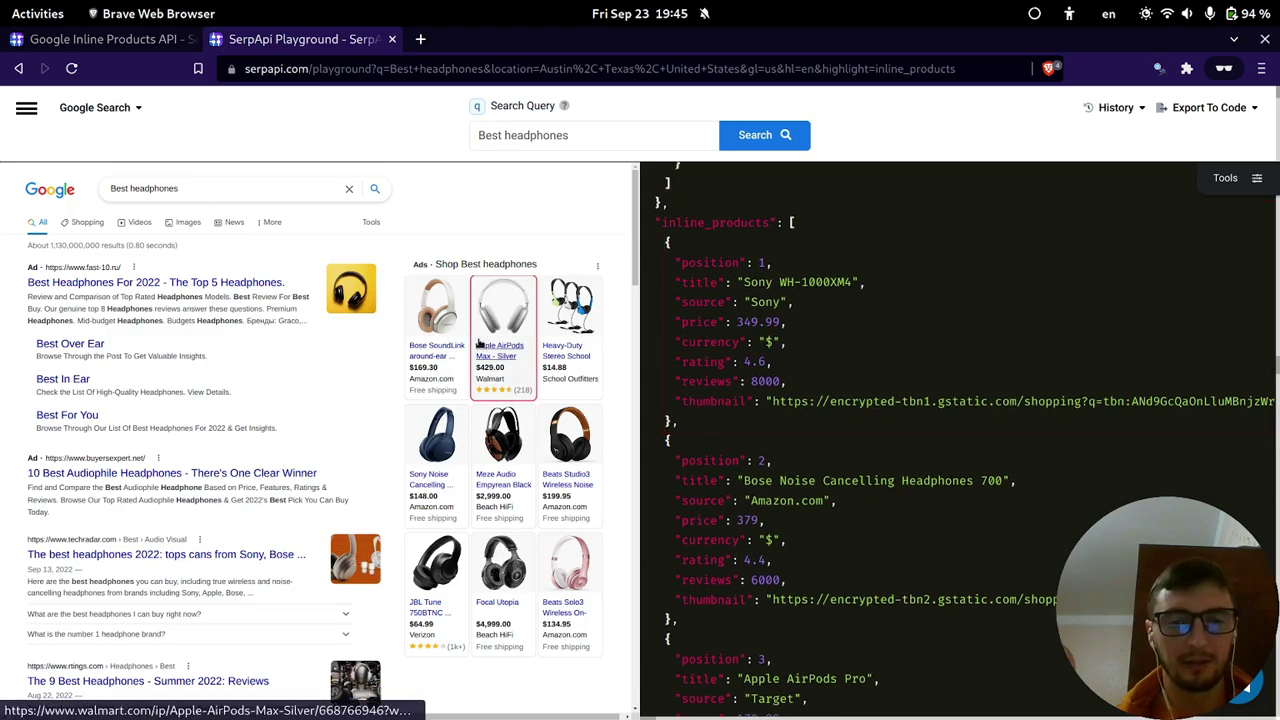
Highlight shopping_results and its block_position "right" in the JSON, then return to the docs.
{"action": "mouse_move", "coordinate": [503, 330]}
{"action": "scroll", "coordinate": [790, 312], "scroll_direction": "up", "scroll_amount": 3}
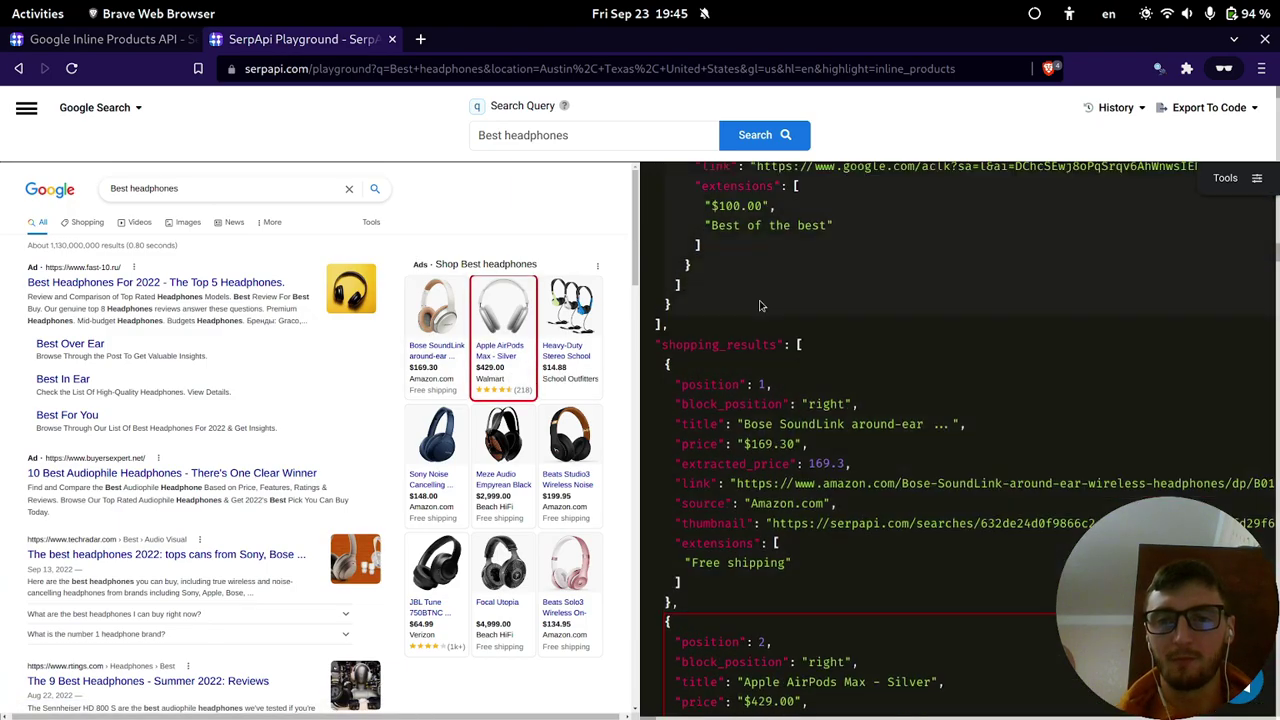
{"action": "left_click_drag", "start_coordinate": [668, 345], "coordinate": [755, 345]}
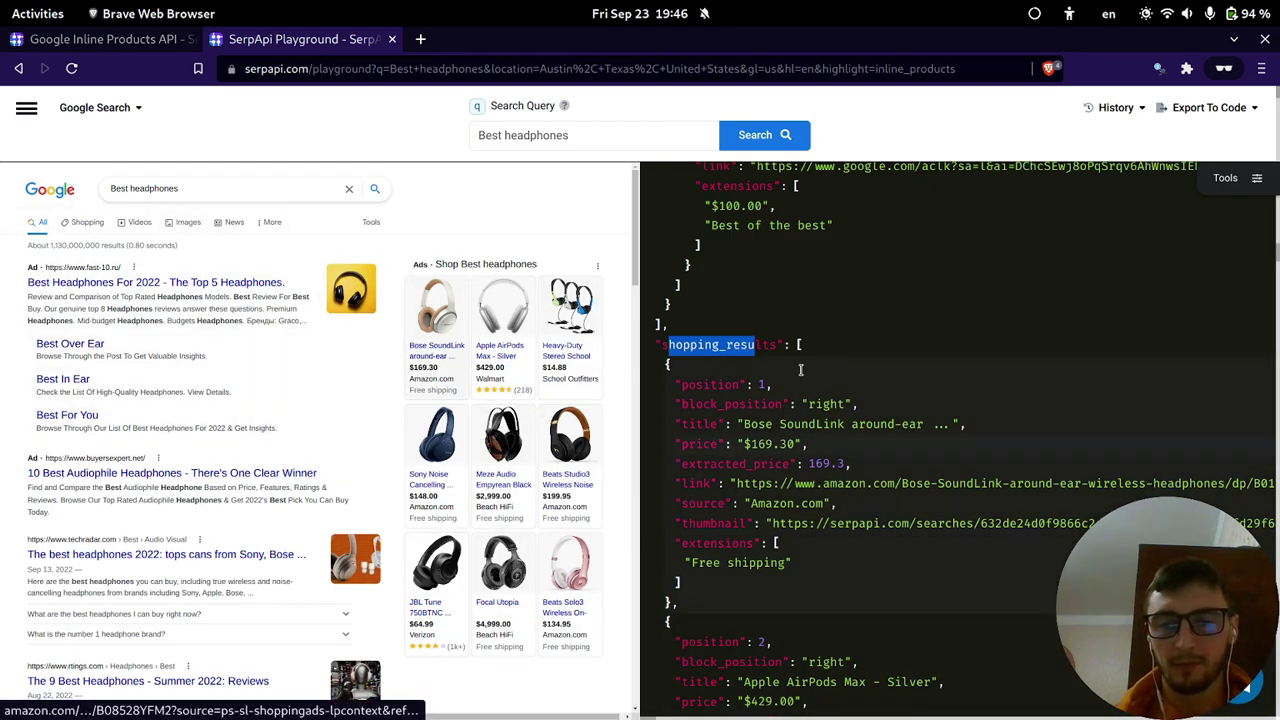
{"action": "left_click_drag", "start_coordinate": [681, 405], "coordinate": [863, 409]}
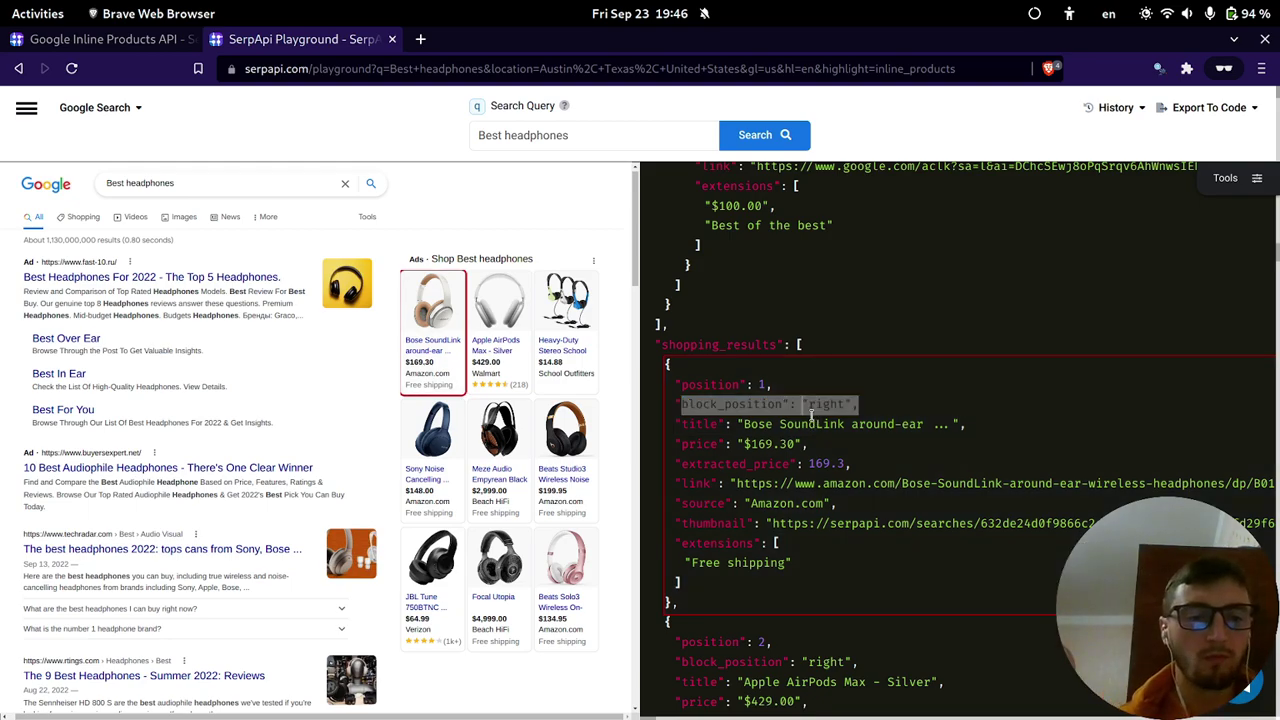
{"action": "key", "text": "ctrl+Page_Up"}
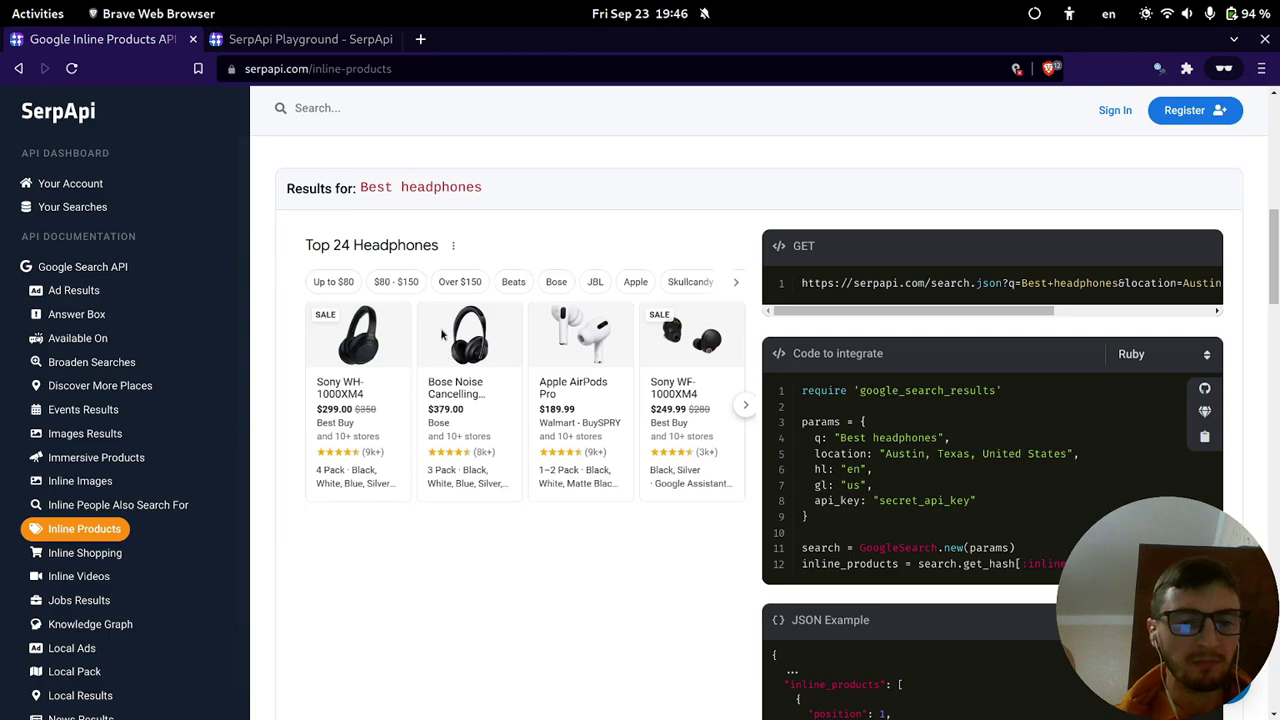
Open the Inline Shopping docs and scroll through its jeans and gaming mouse examples.
{"action": "left_click", "coordinate": [98, 554]}
{"action": "scroll", "coordinate": [478, 402], "scroll_direction": "down", "scroll_amount": 3}
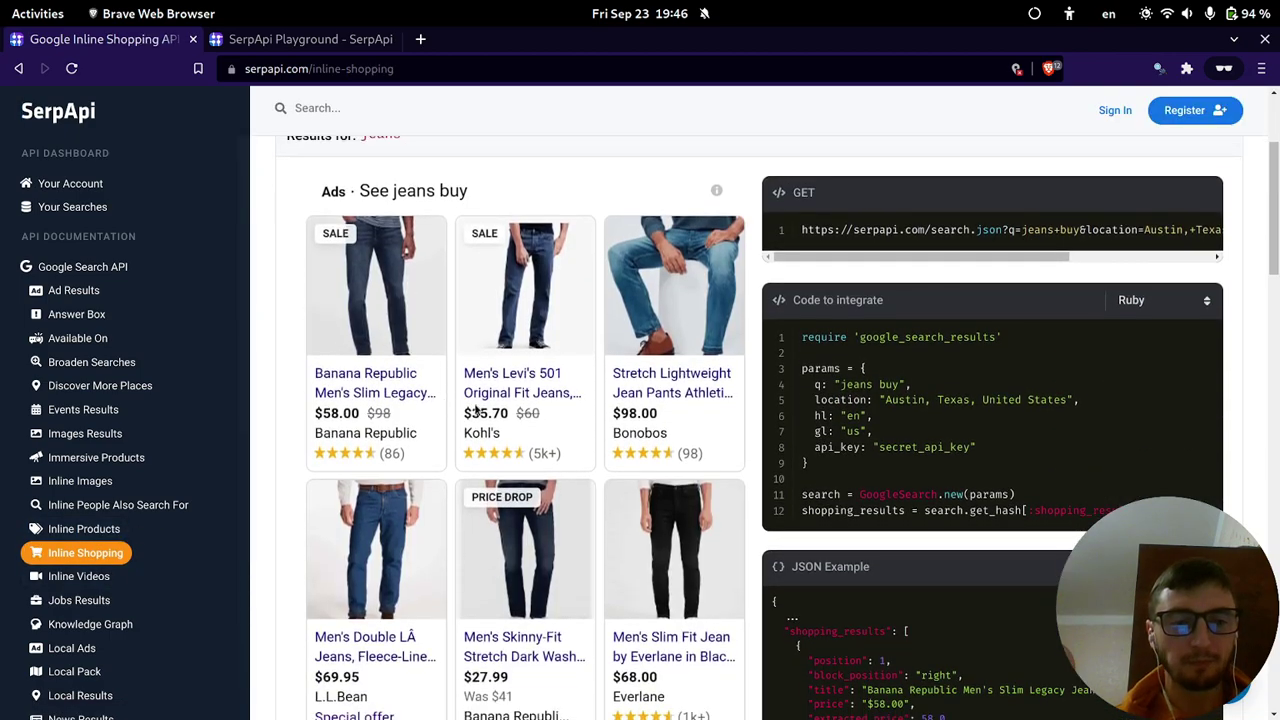
{"action": "scroll", "coordinate": [548, 356], "scroll_direction": "down", "scroll_amount": 10}
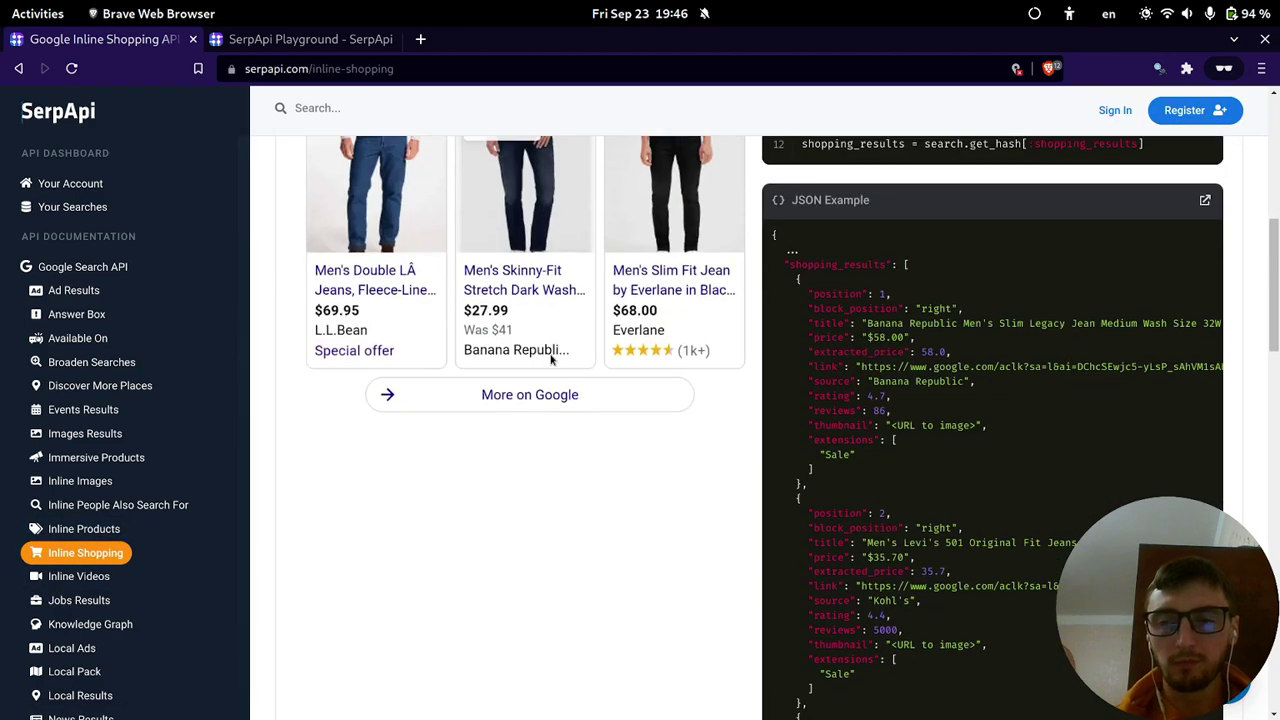
{"action": "scroll", "coordinate": [548, 356], "scroll_direction": "down", "scroll_amount": 5}
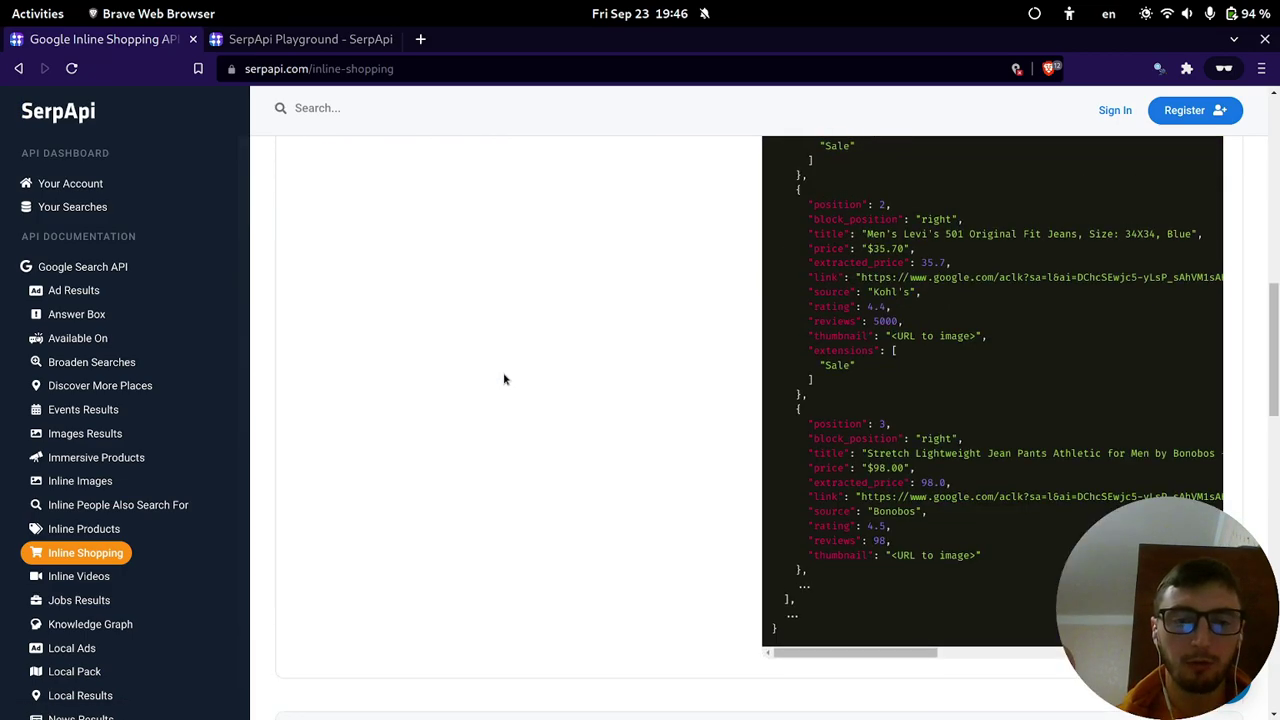
{"action": "scroll", "coordinate": [501, 377], "scroll_direction": "up", "scroll_amount": 10}
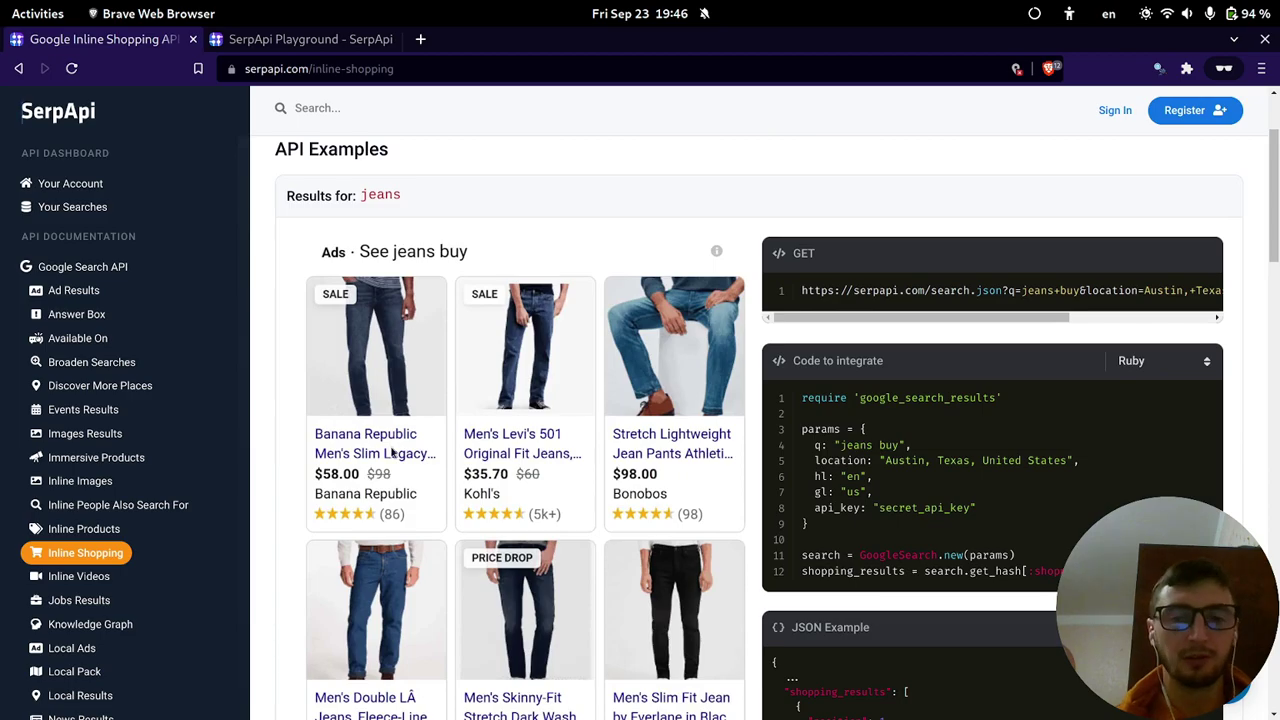
{"action": "scroll", "coordinate": [724, 473], "scroll_direction": "down", "scroll_amount": 5}
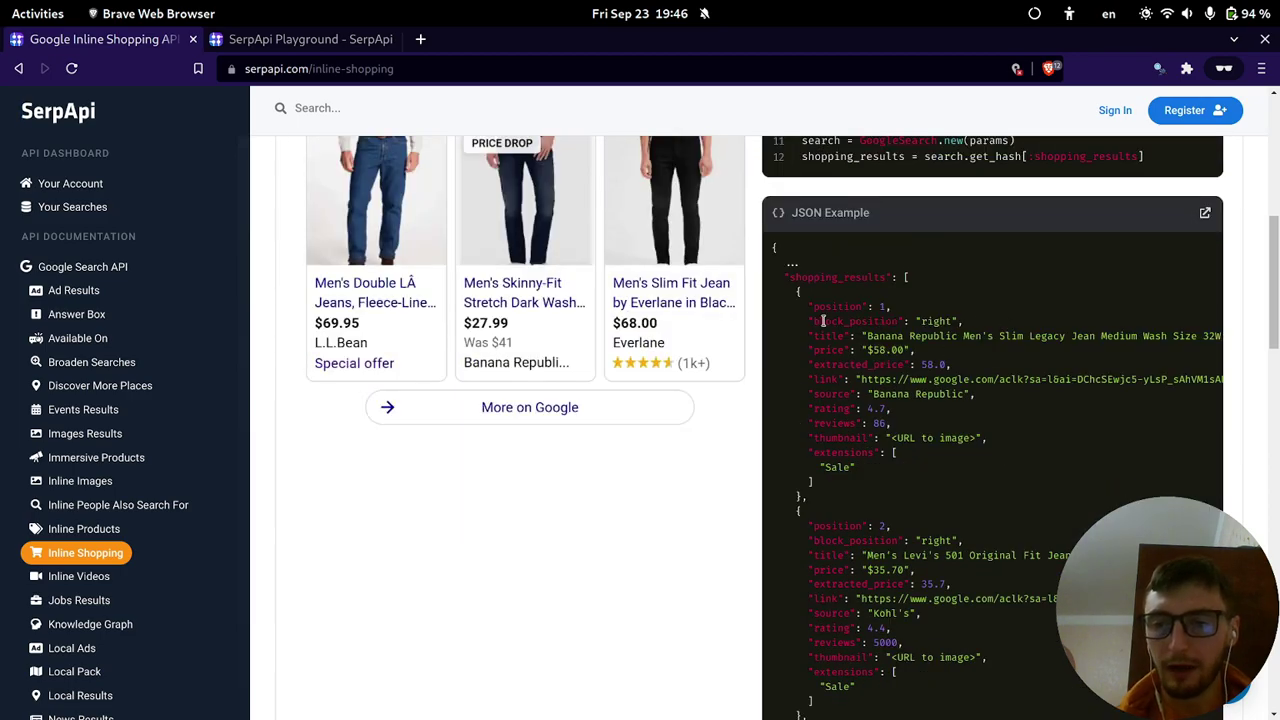
{"action": "left_click_drag", "start_coordinate": [822, 321], "coordinate": [982, 340]}
{"action": "scroll", "coordinate": [777, 475], "scroll_direction": "down", "scroll_amount": 12}
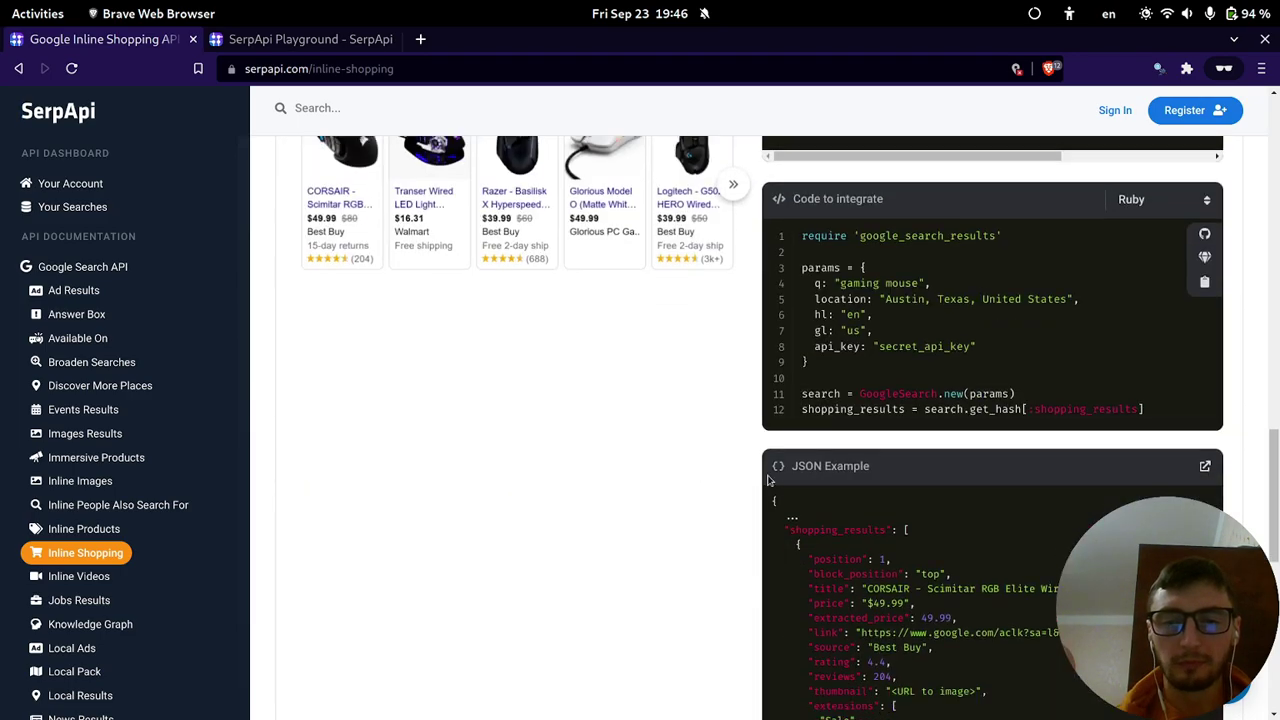
{"action": "scroll", "coordinate": [888, 508], "scroll_direction": "down", "scroll_amount": 3}
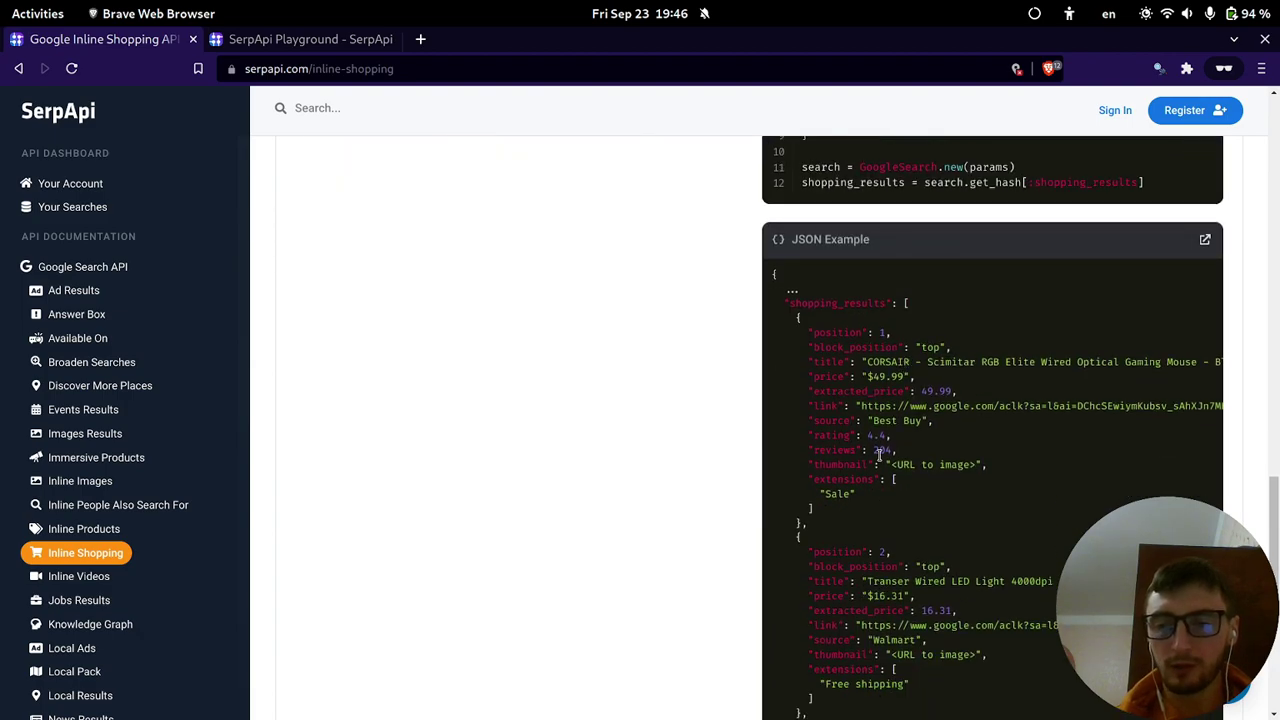
Highlight the first shopping result's title, price lines and 204 reviews count in the JSON.
{"action": "double_click", "coordinate": [831, 362]}
{"action": "left_click_drag", "start_coordinate": [832, 376], "coordinate": [914, 392]}
{"action": "left_click", "coordinate": [831, 403]}
{"action": "left_click_drag", "start_coordinate": [826, 406], "coordinate": [900, 463]}
{"action": "scroll", "coordinate": [915, 493], "scroll_direction": "down", "scroll_amount": 2}
{"action": "left_click_drag", "start_coordinate": [826, 352], "coordinate": [851, 393]}
{"action": "scroll", "coordinate": [851, 393], "scroll_direction": "up", "scroll_amount": 5}
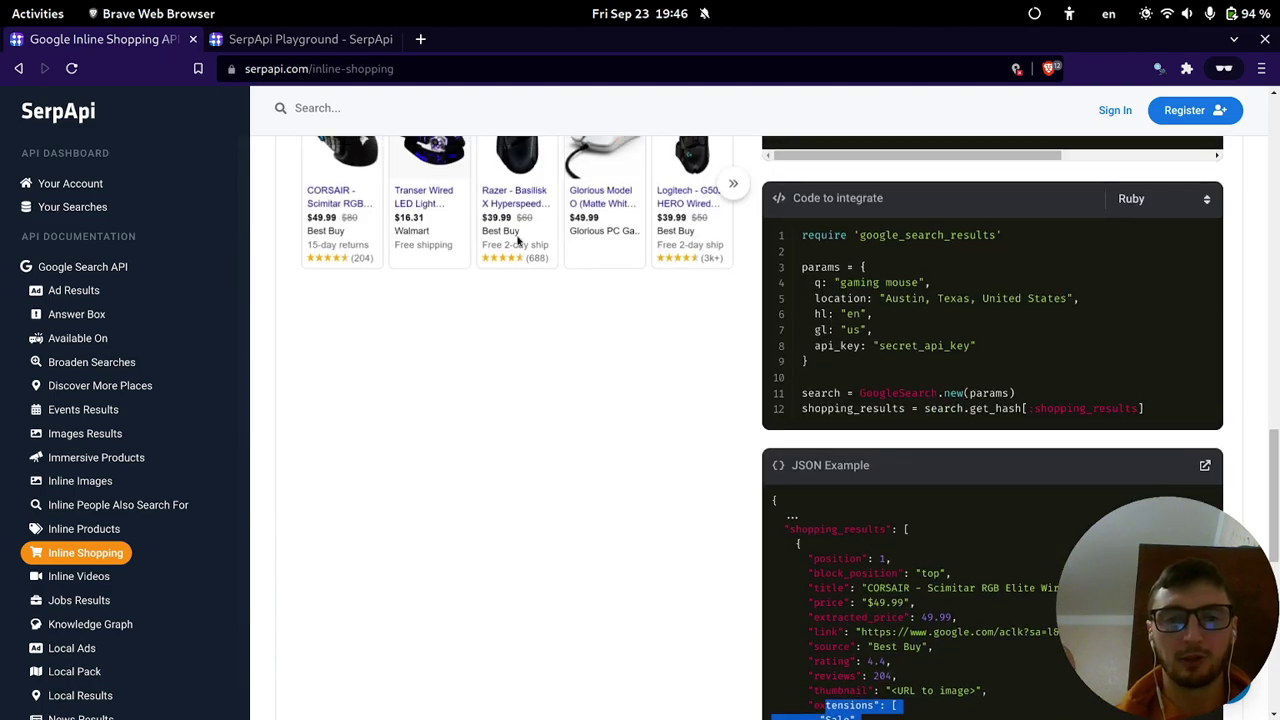
{"action": "scroll", "coordinate": [520, 300], "scroll_direction": "down", "scroll_amount": 10}
{"action": "scroll", "coordinate": [535, 308], "scroll_direction": "down", "scroll_amount": 1}
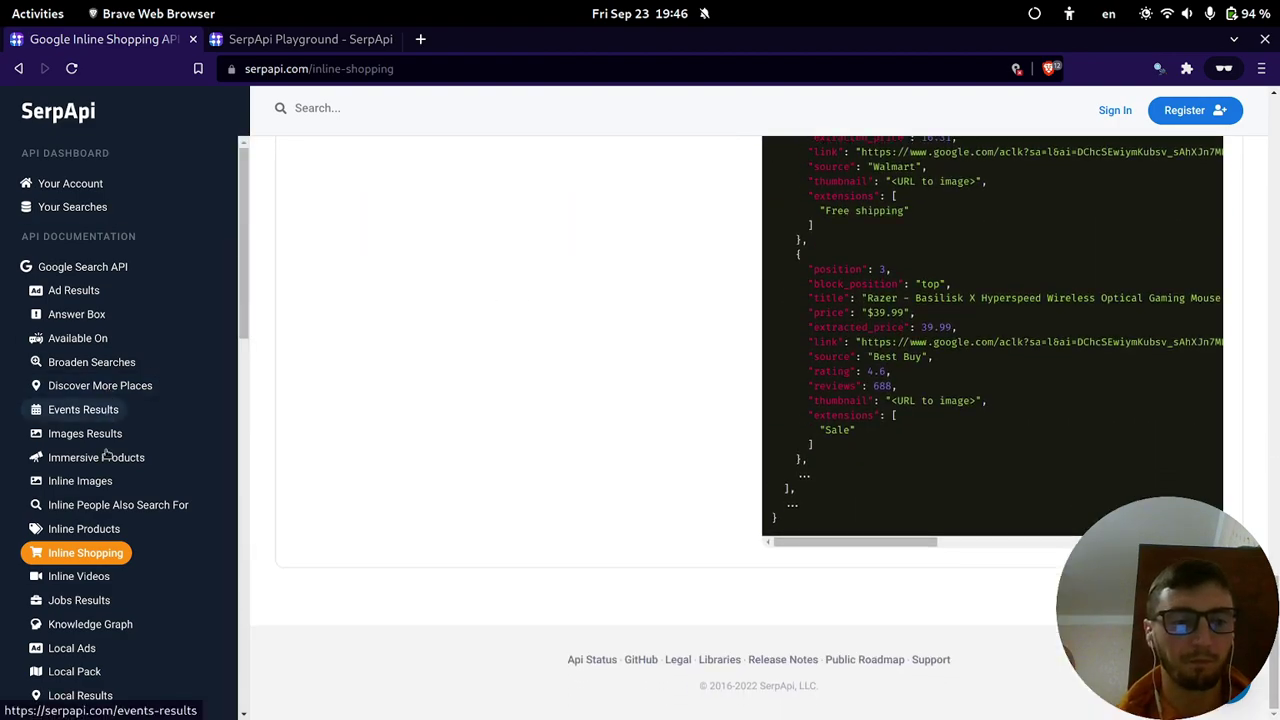
{"action": "scroll", "coordinate": [100, 488], "scroll_direction": "down", "scroll_amount": 2}
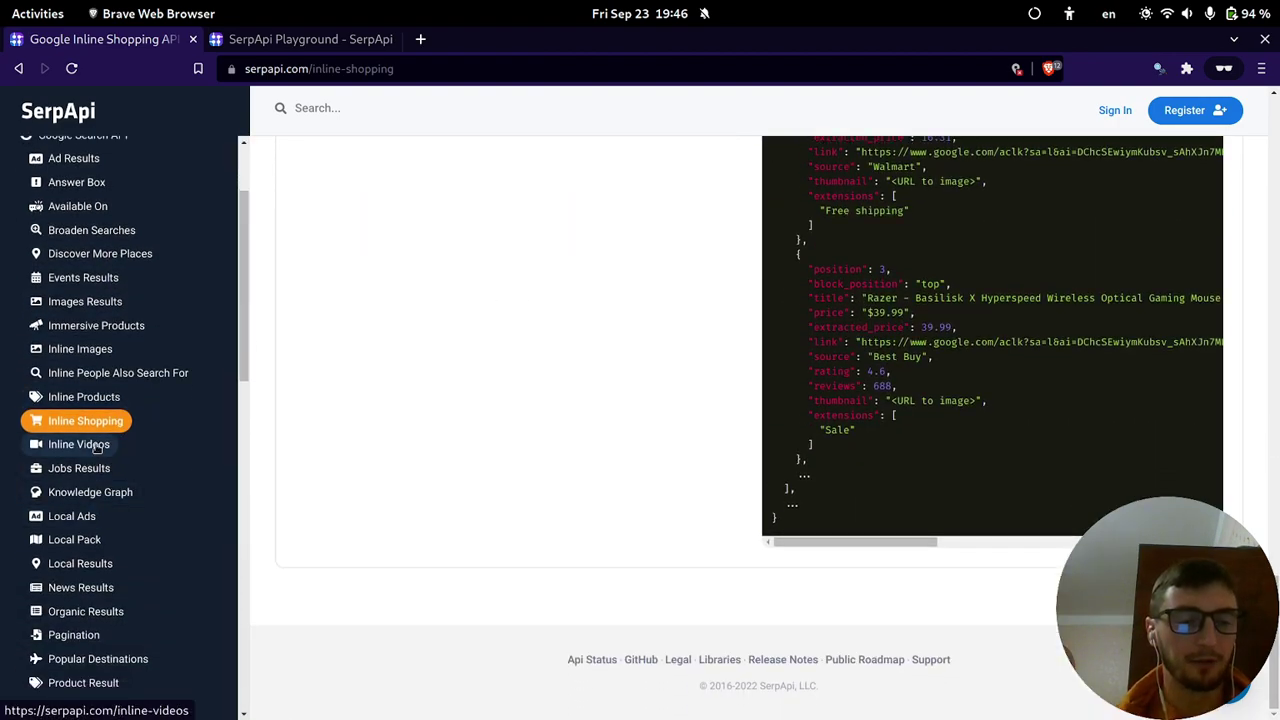
Open the Knowledge Graph docs at its Apple company panel example.
{"action": "left_click", "coordinate": [100, 496]}
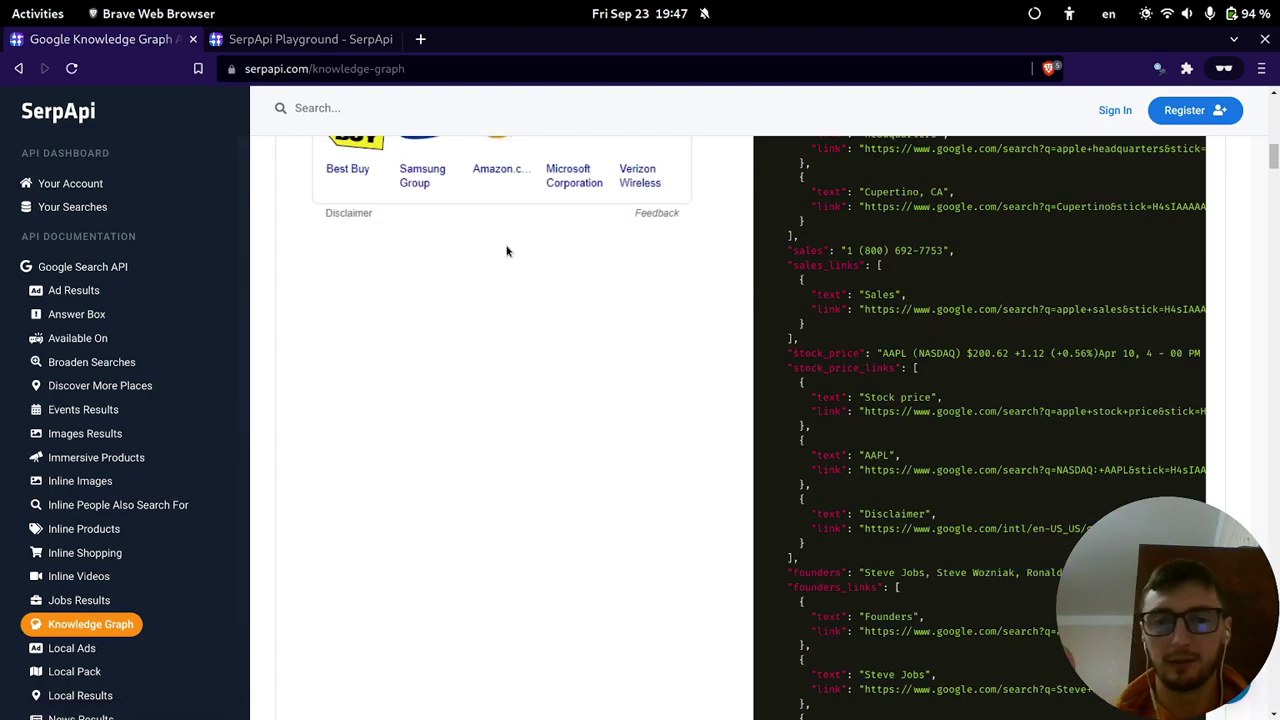
{"action": "scroll", "coordinate": [500, 250], "scroll_direction": "up", "scroll_amount": 10}
{"action": "scroll", "coordinate": [521, 232], "scroll_direction": "down", "scroll_amount": 3}
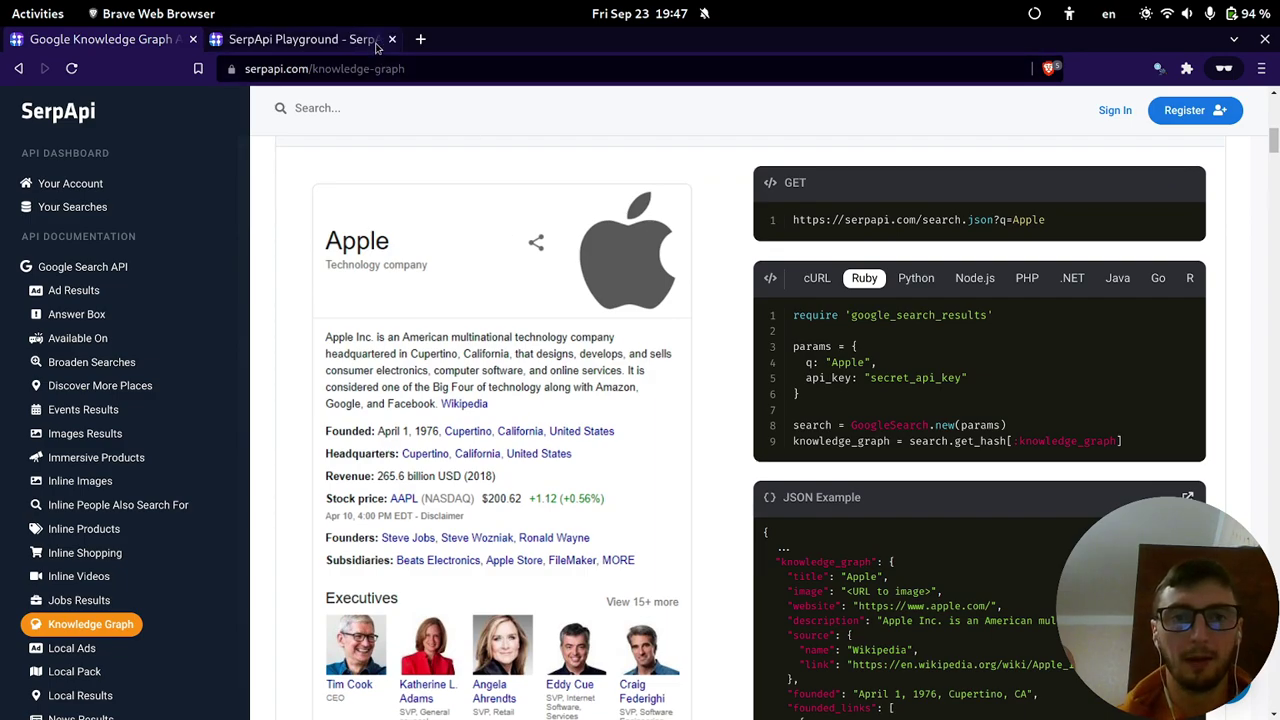
In the Playground, replace the Best headphones query with 'google' and run it.
{"action": "left_click", "coordinate": [300, 39]}
{"action": "left_click_drag", "start_coordinate": [566, 135], "coordinate": [478, 133]}
{"action": "key", "text": "BackSpace"}
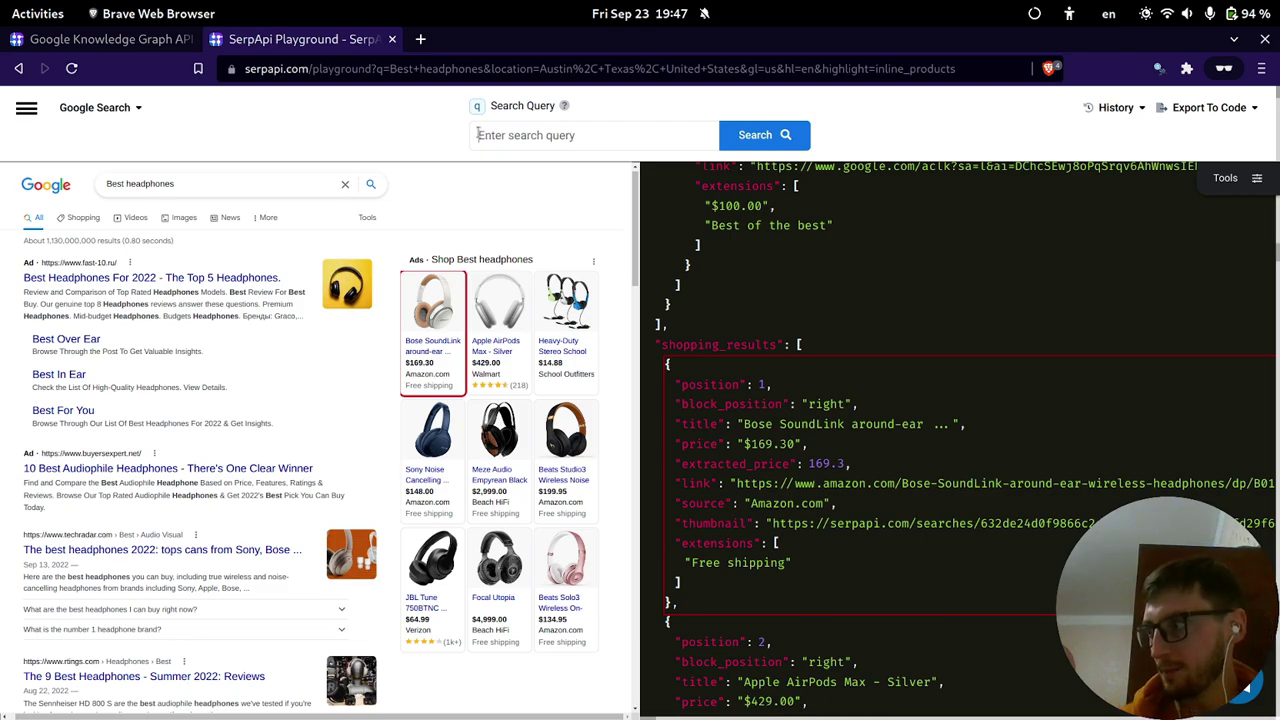
{"action": "type", "text": "google"}
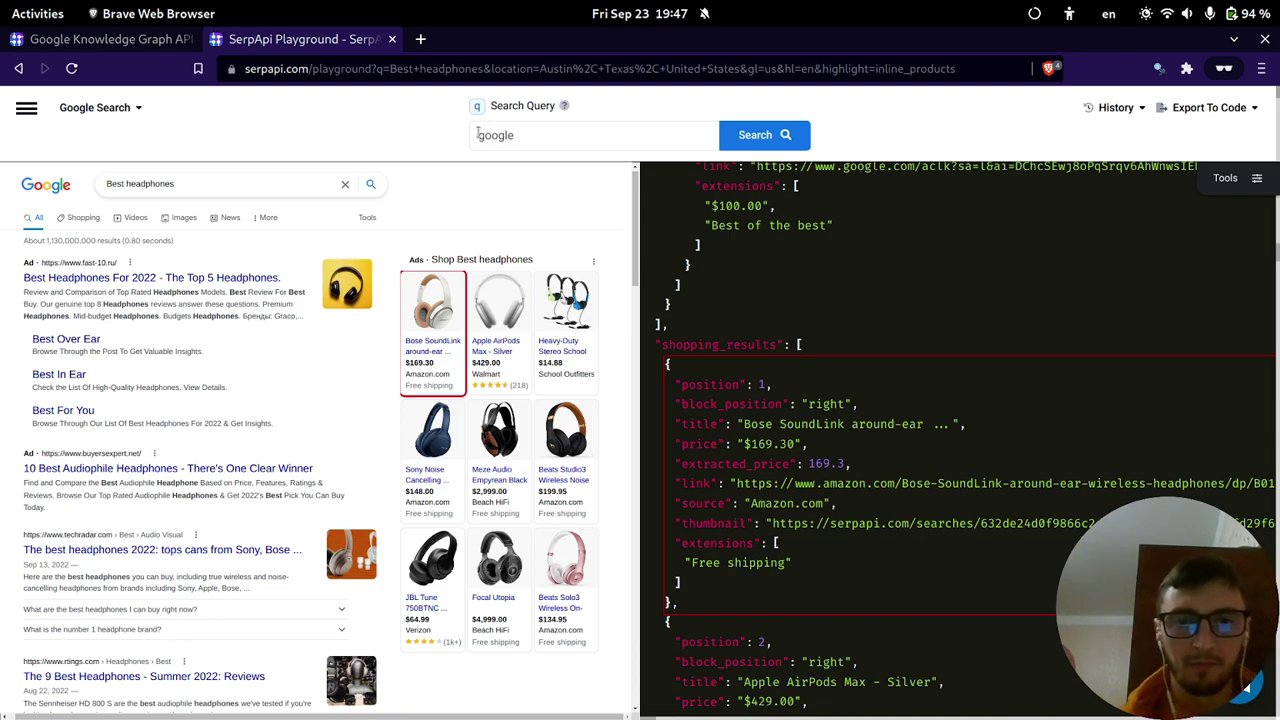
{"action": "key", "text": "Return"}
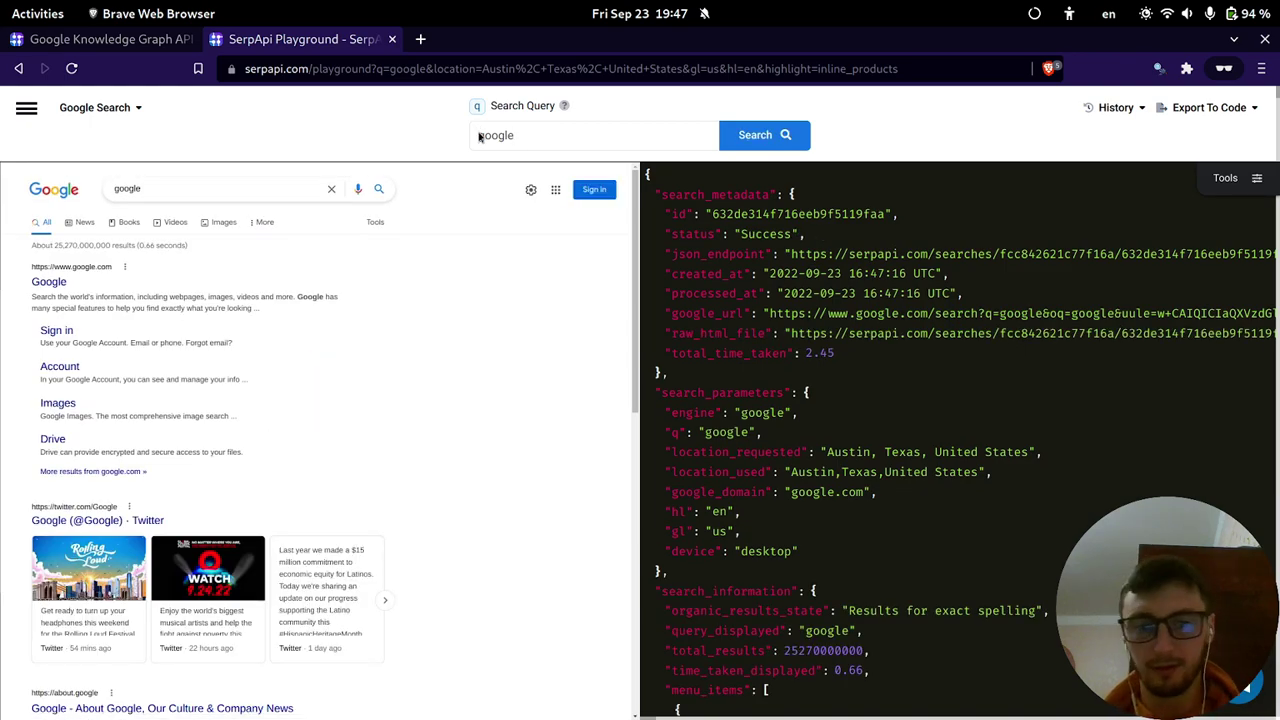
{"action": "scroll", "coordinate": [521, 250], "scroll_direction": "down", "scroll_amount": 10}
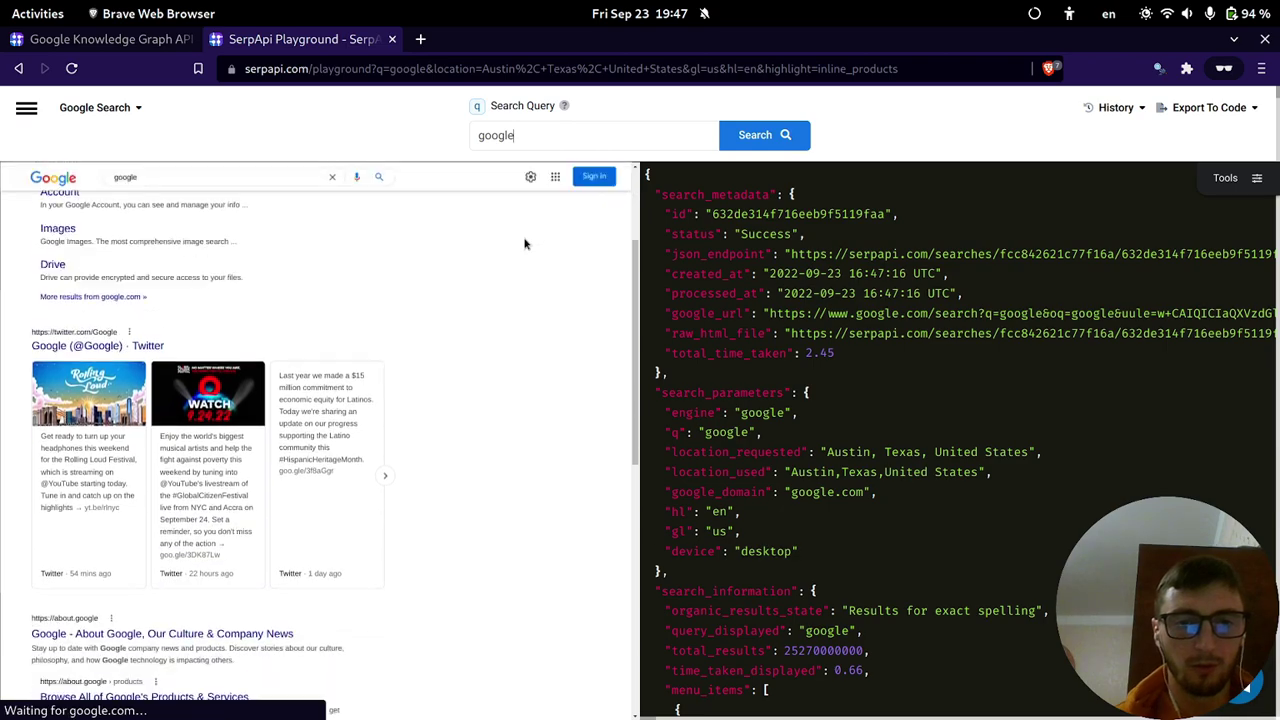
{"action": "scroll", "coordinate": [496, 244], "scroll_direction": "down", "scroll_amount": 3}
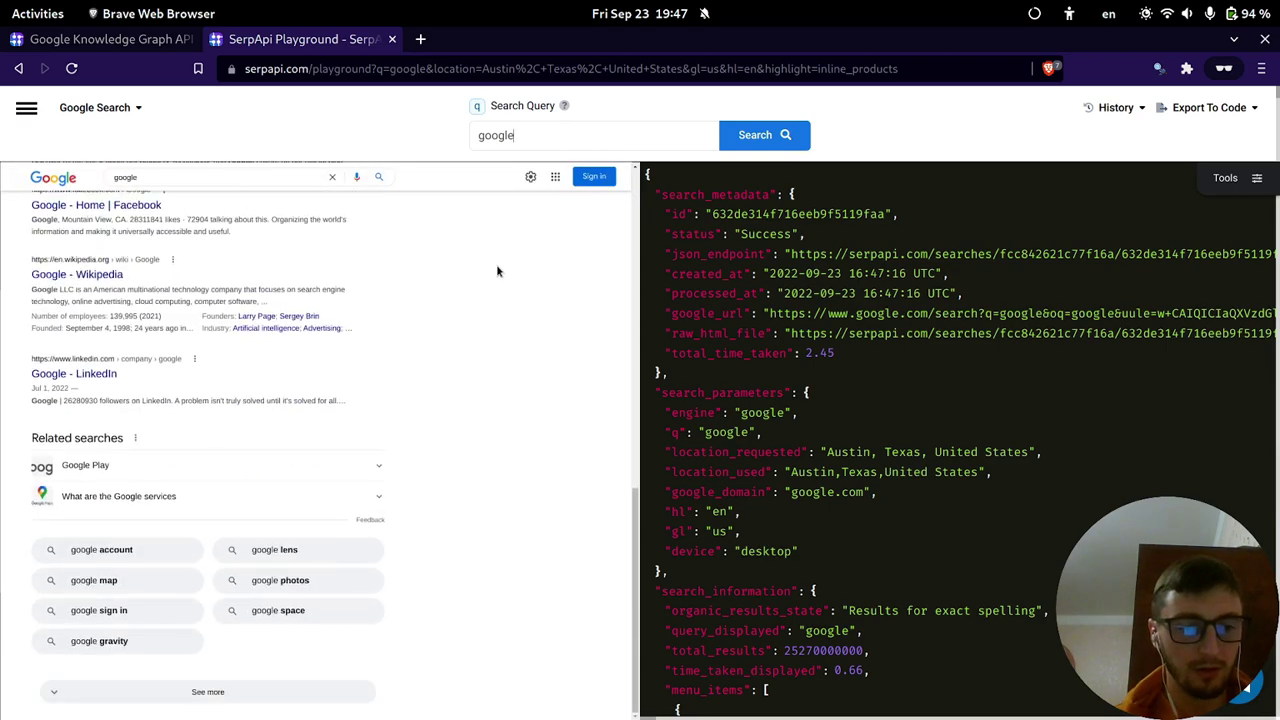
{"action": "left_click_drag", "start_coordinate": [552, 138], "coordinate": [466, 120]}
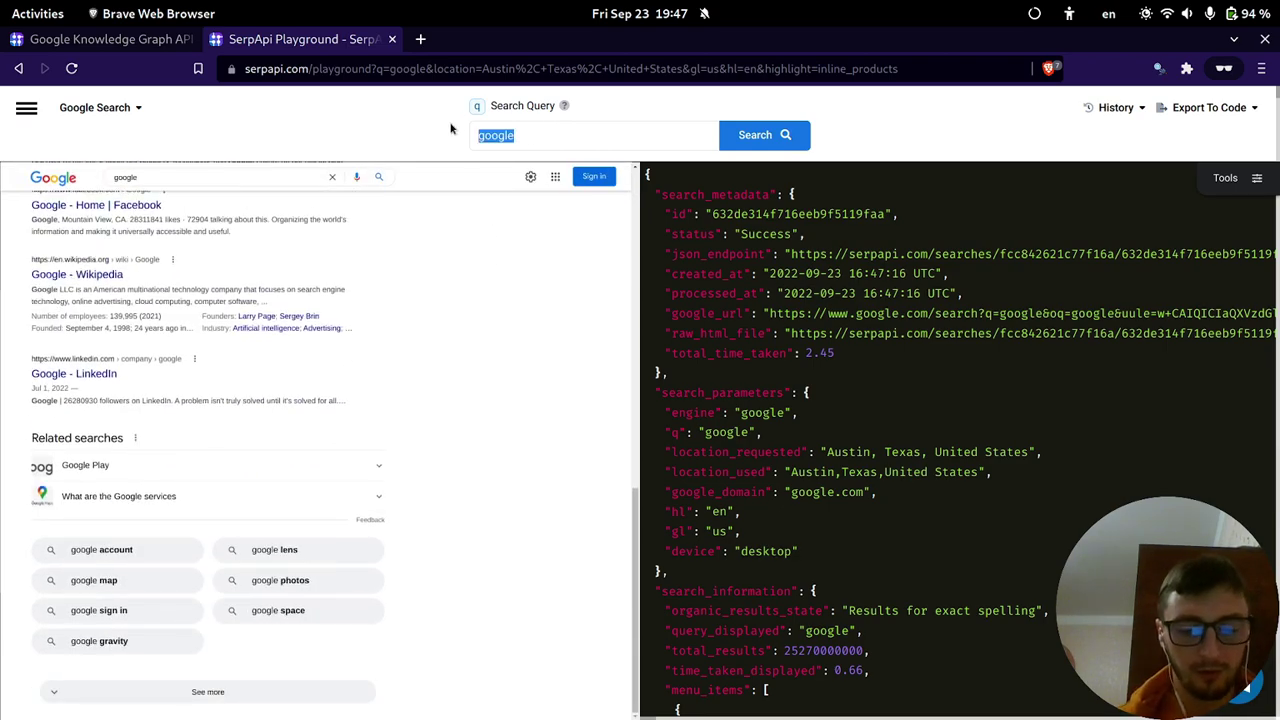
Run the 'apple' search and jump to its knowledge panel data in the JSON.
{"action": "type", "text": "app"}
{"action": "key", "text": "Return"}
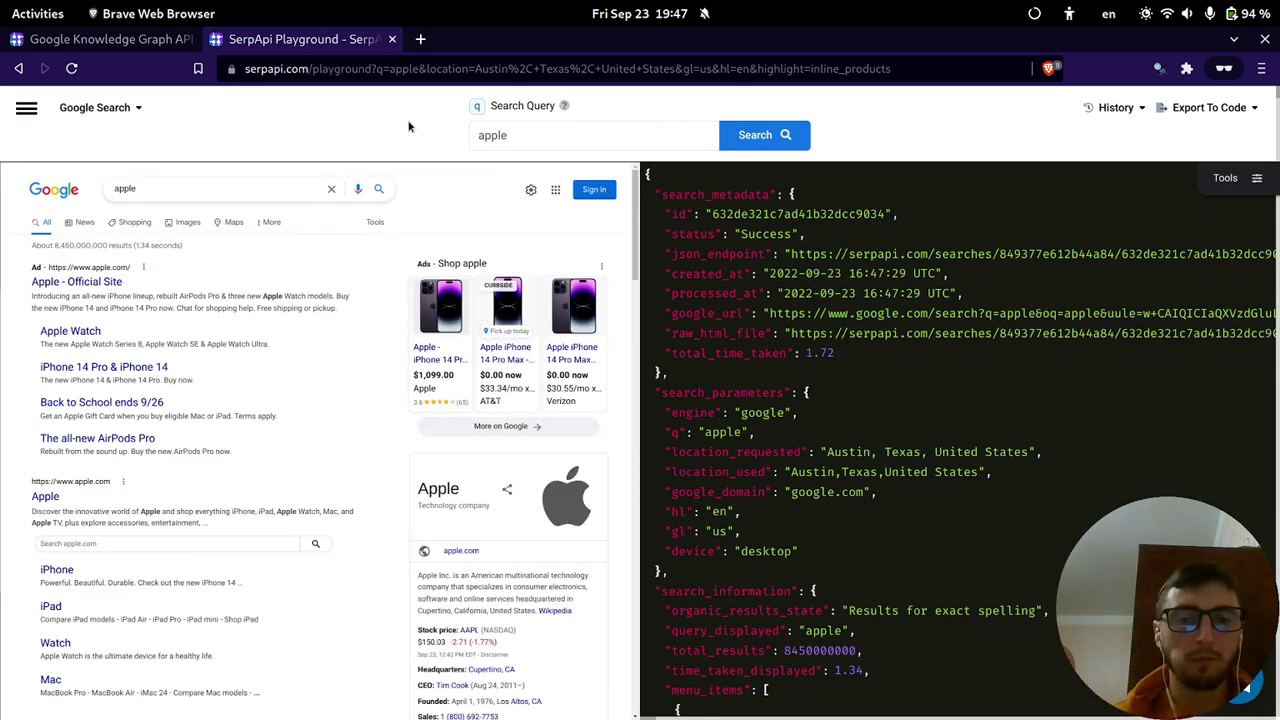
{"action": "scroll", "coordinate": [493, 435], "scroll_direction": "down", "scroll_amount": 1}
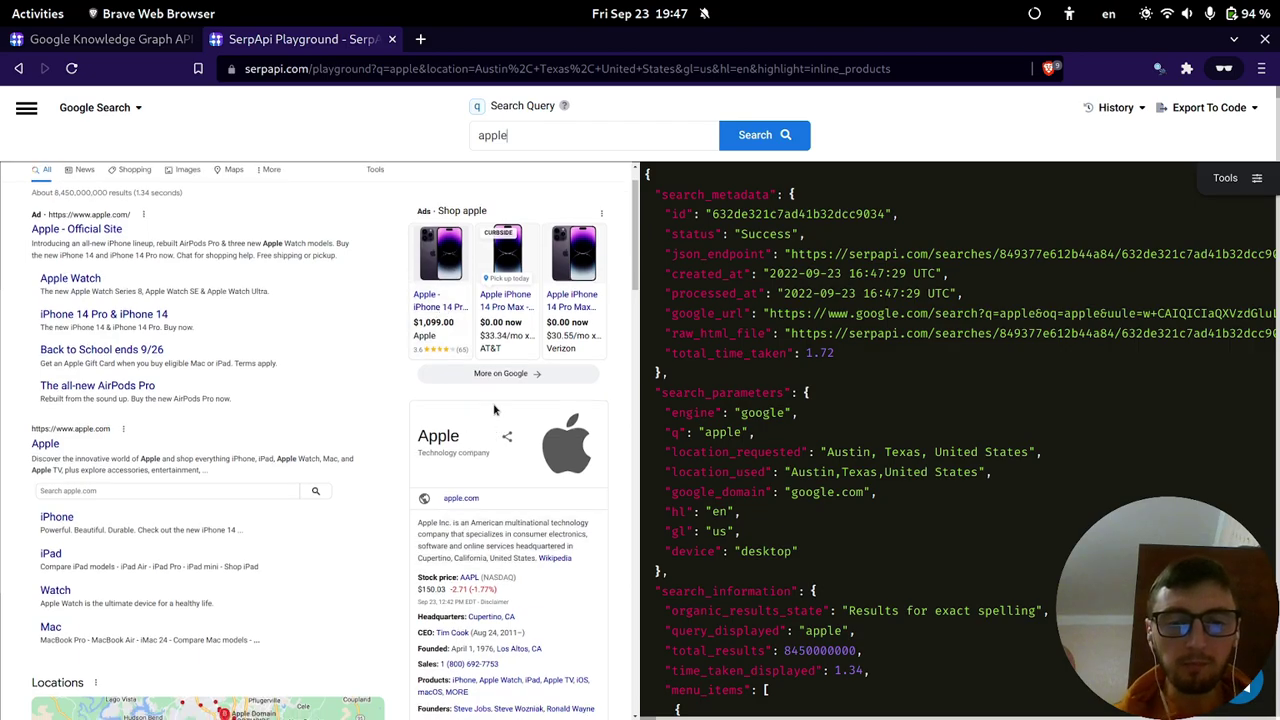
{"action": "left_click", "coordinate": [476, 445]}
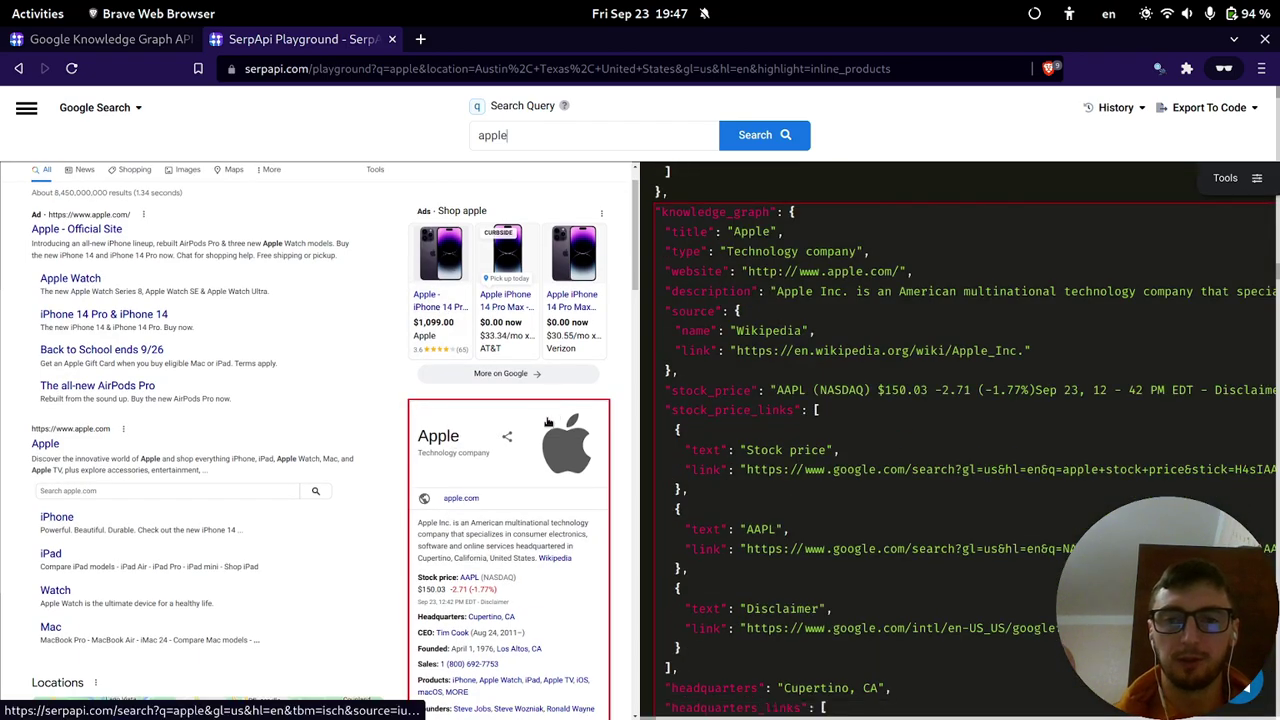
{"action": "scroll", "coordinate": [490, 420], "scroll_direction": "down", "scroll_amount": 2}
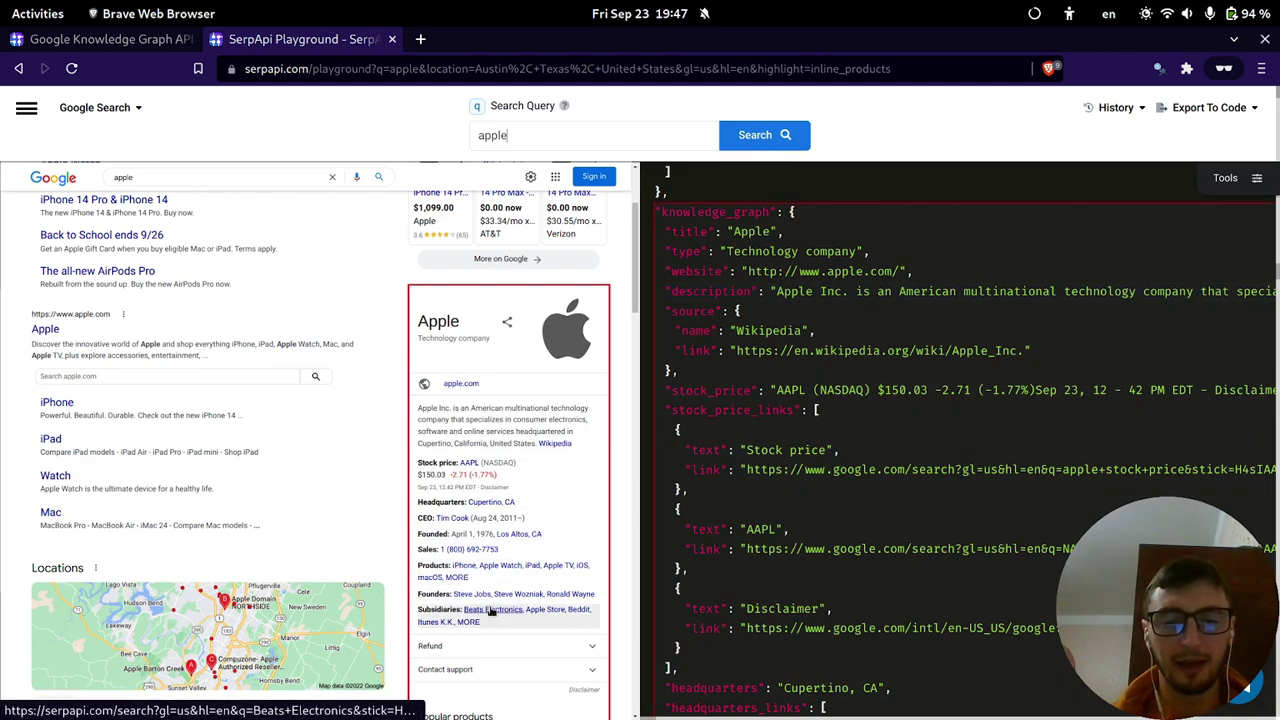
{"action": "scroll", "coordinate": [488, 484], "scroll_direction": "down", "scroll_amount": 3}
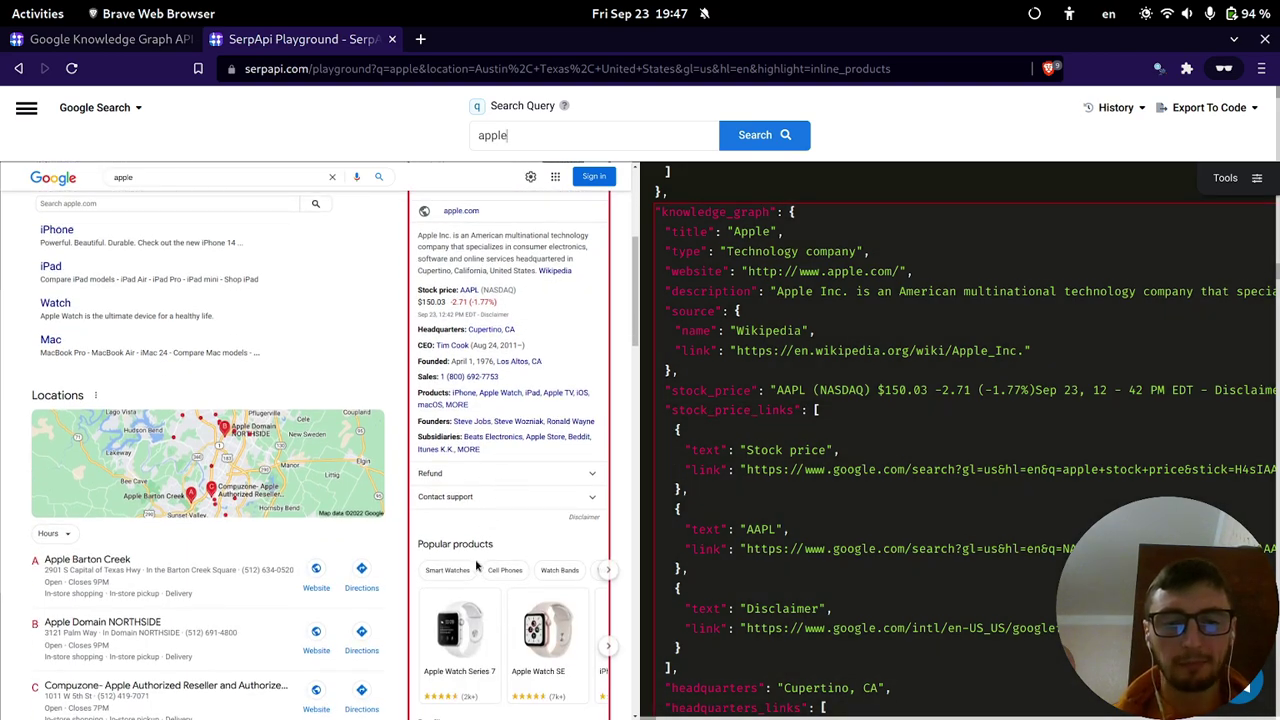
{"action": "scroll", "coordinate": [490, 567], "scroll_direction": "down", "scroll_amount": 5}
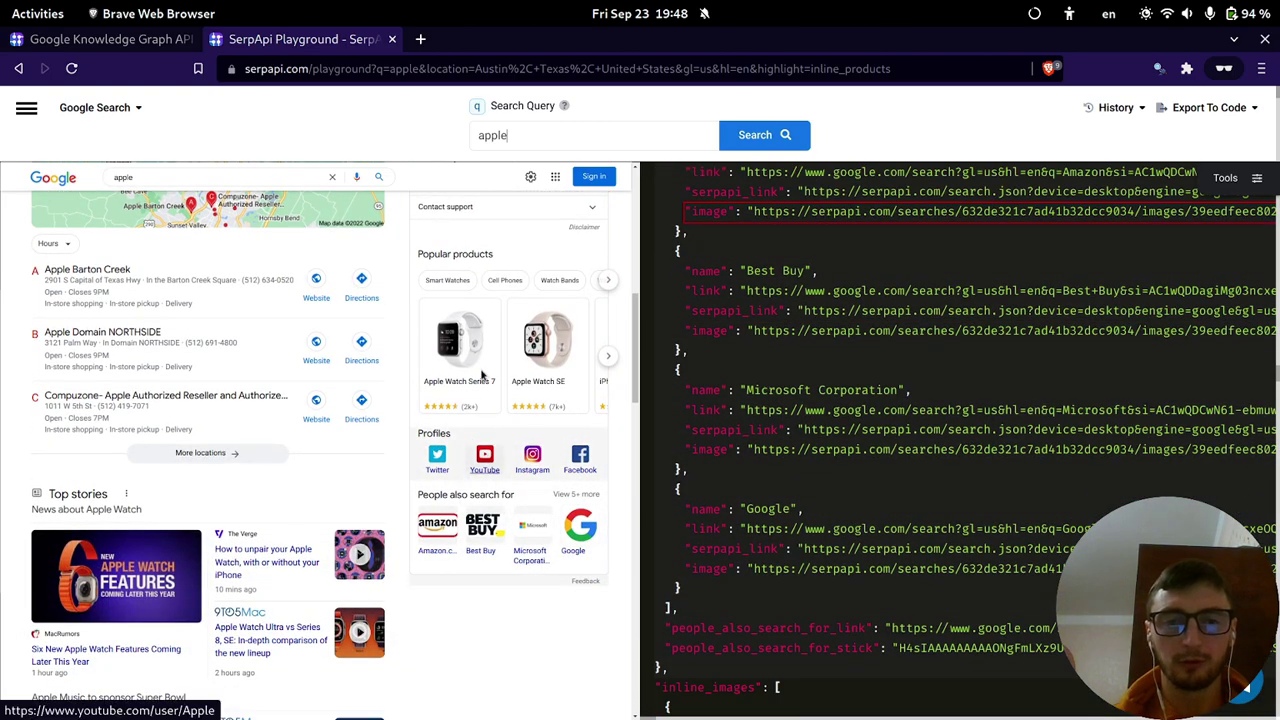
{"action": "scroll", "coordinate": [458, 330], "scroll_direction": "up", "scroll_amount": 1}
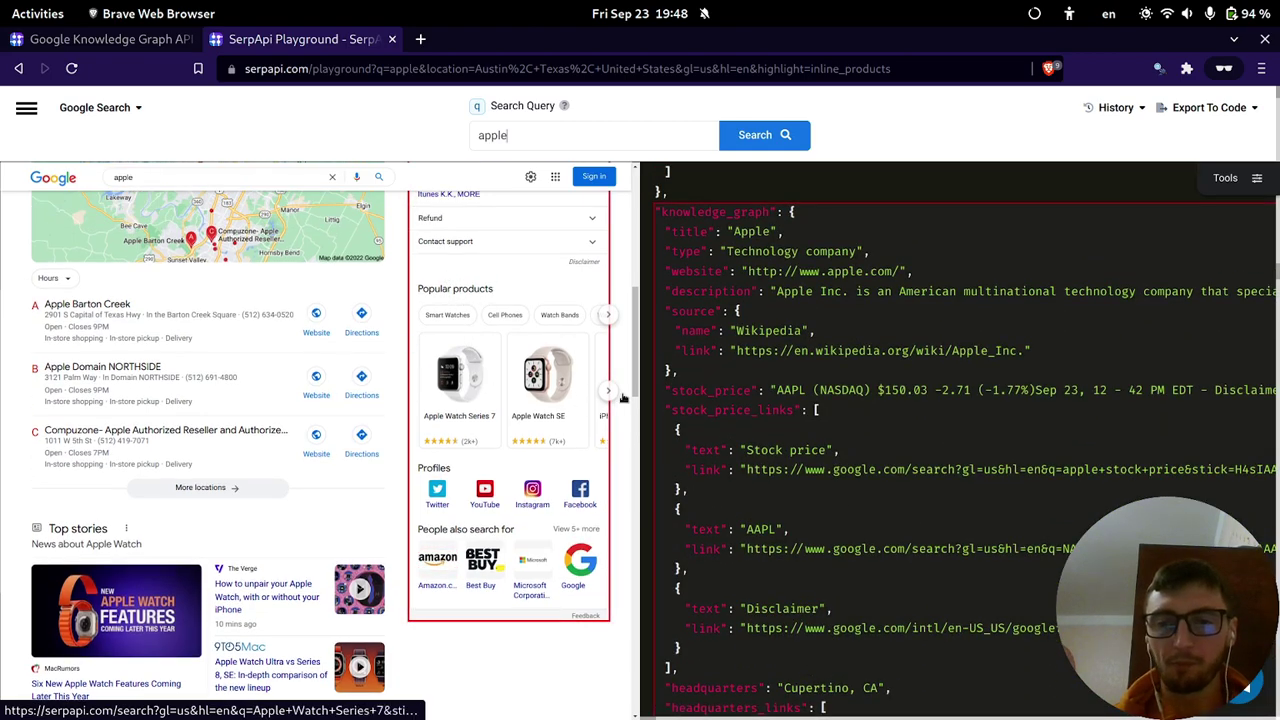
Collapse stock_price, headquarters, products, founders, subsidiaries links, profiles and people_also_search_for arrays.
{"action": "left_click", "coordinate": [709, 416]}
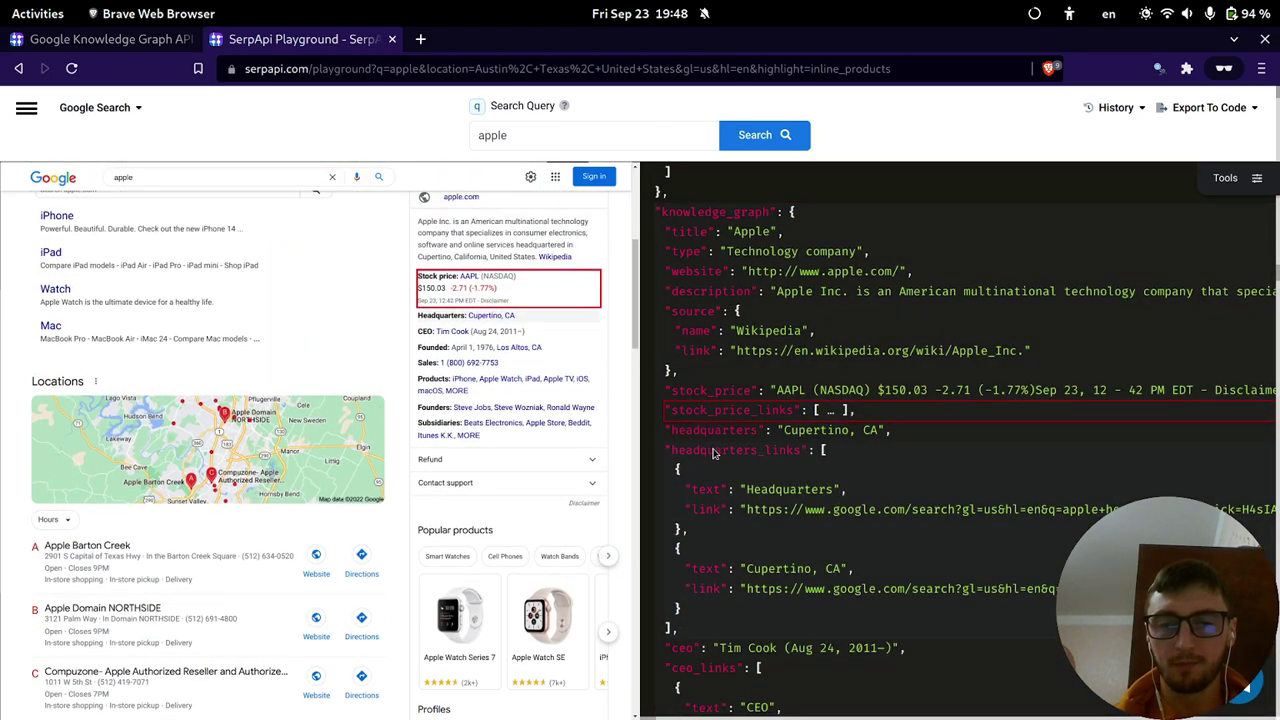
{"action": "left_click", "coordinate": [714, 451]}
{"action": "scroll", "coordinate": [702, 456], "scroll_direction": "down", "scroll_amount": 6}
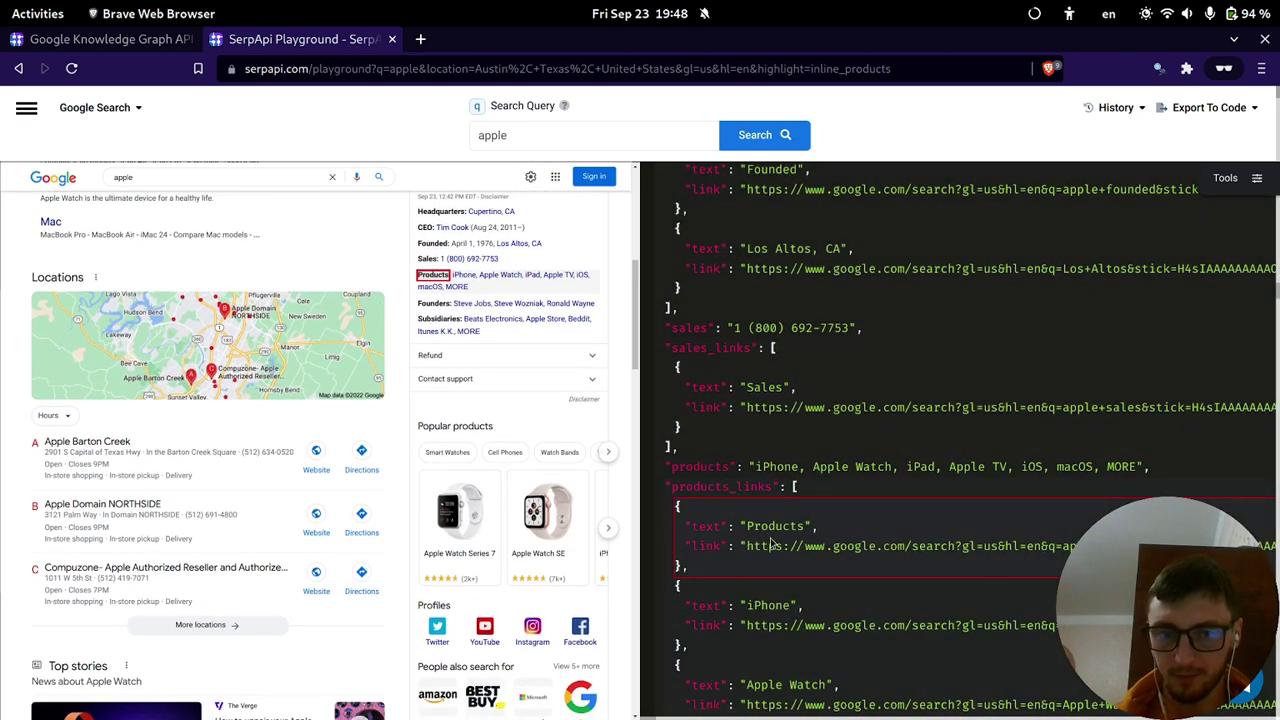
{"action": "left_click", "coordinate": [741, 489]}
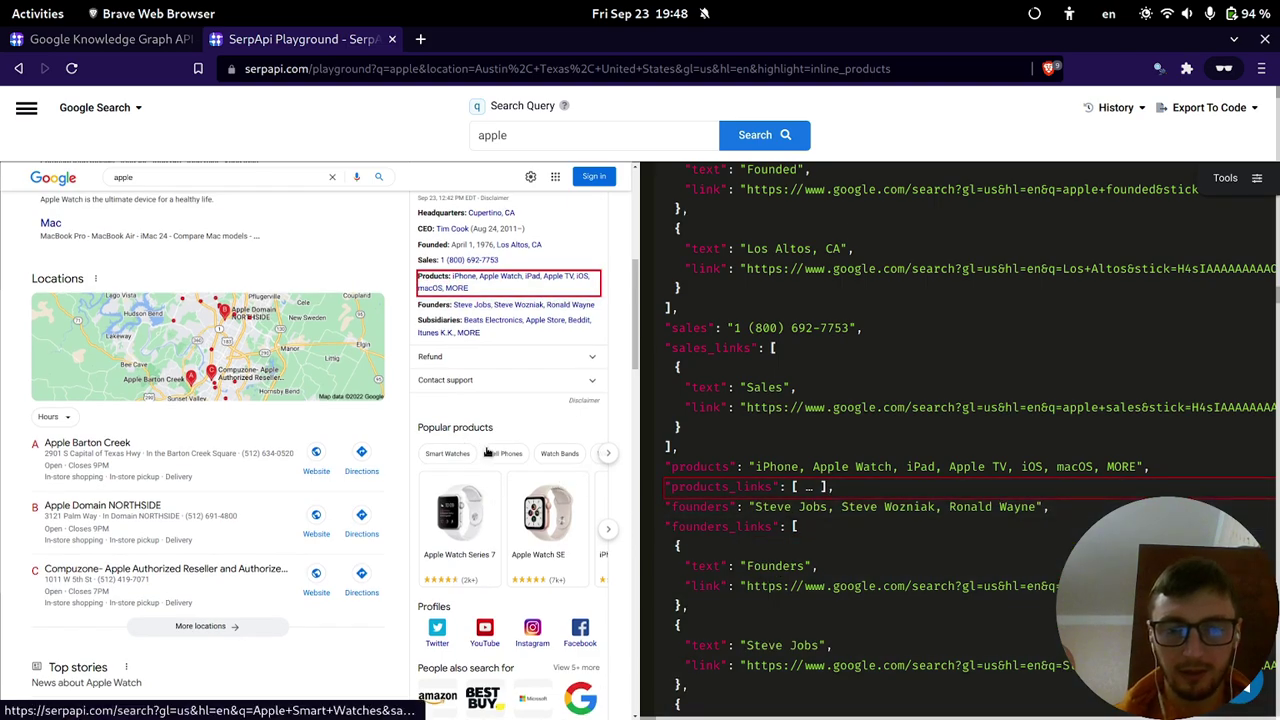
{"action": "left_click", "coordinate": [748, 528]}
{"action": "scroll", "coordinate": [755, 536], "scroll_direction": "down", "scroll_amount": 3}
{"action": "left_click", "coordinate": [744, 411]}
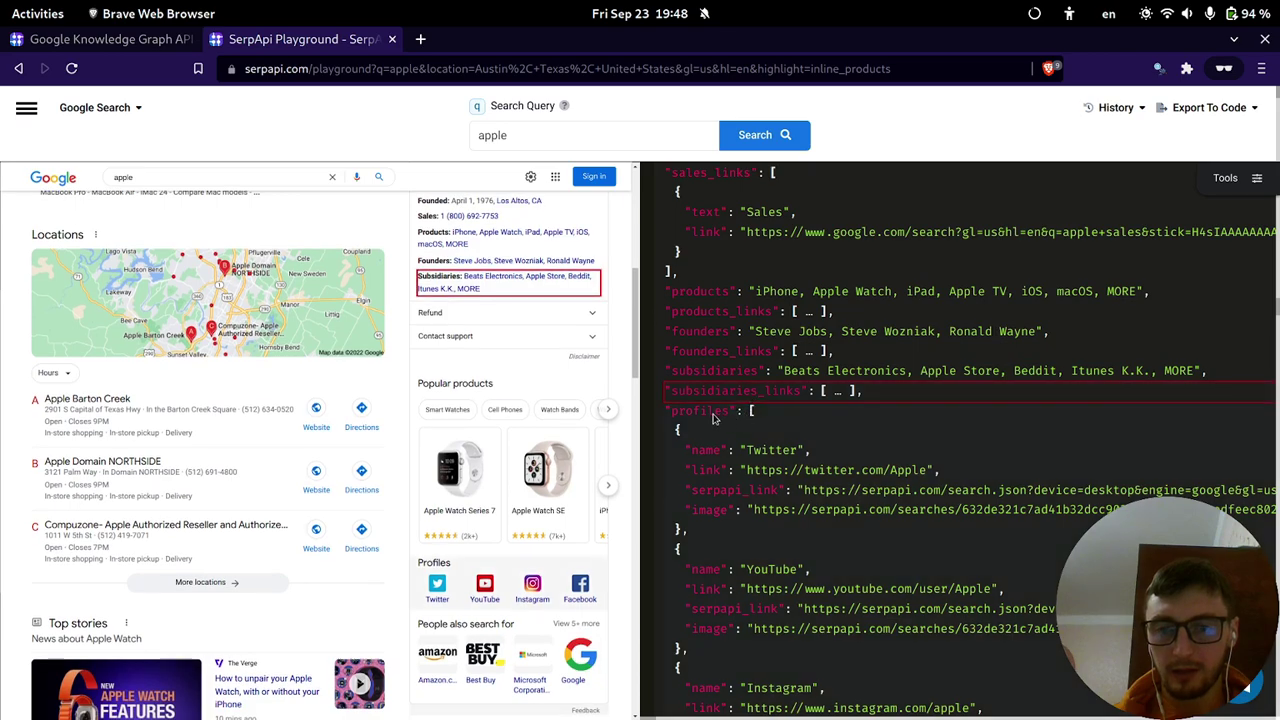
{"action": "left_click", "coordinate": [713, 412]}
{"action": "left_click", "coordinate": [721, 431]}
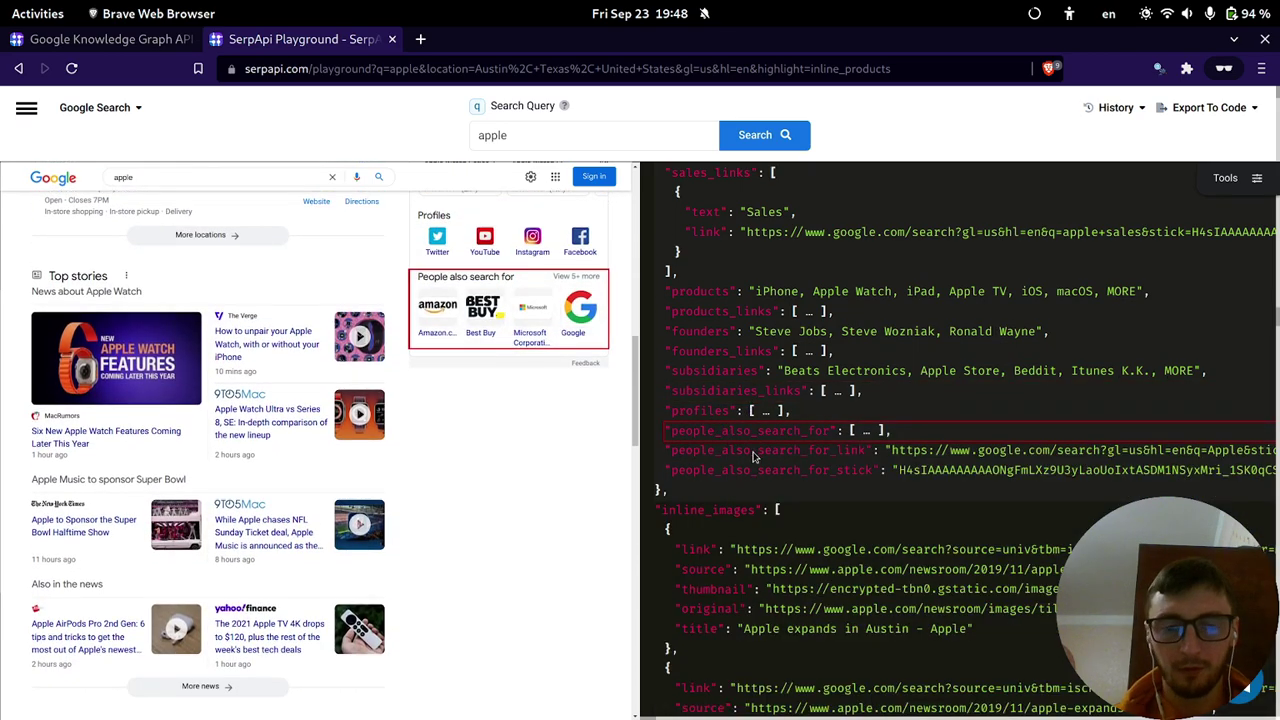
{"action": "scroll", "coordinate": [508, 397], "scroll_direction": "up", "scroll_amount": 5}
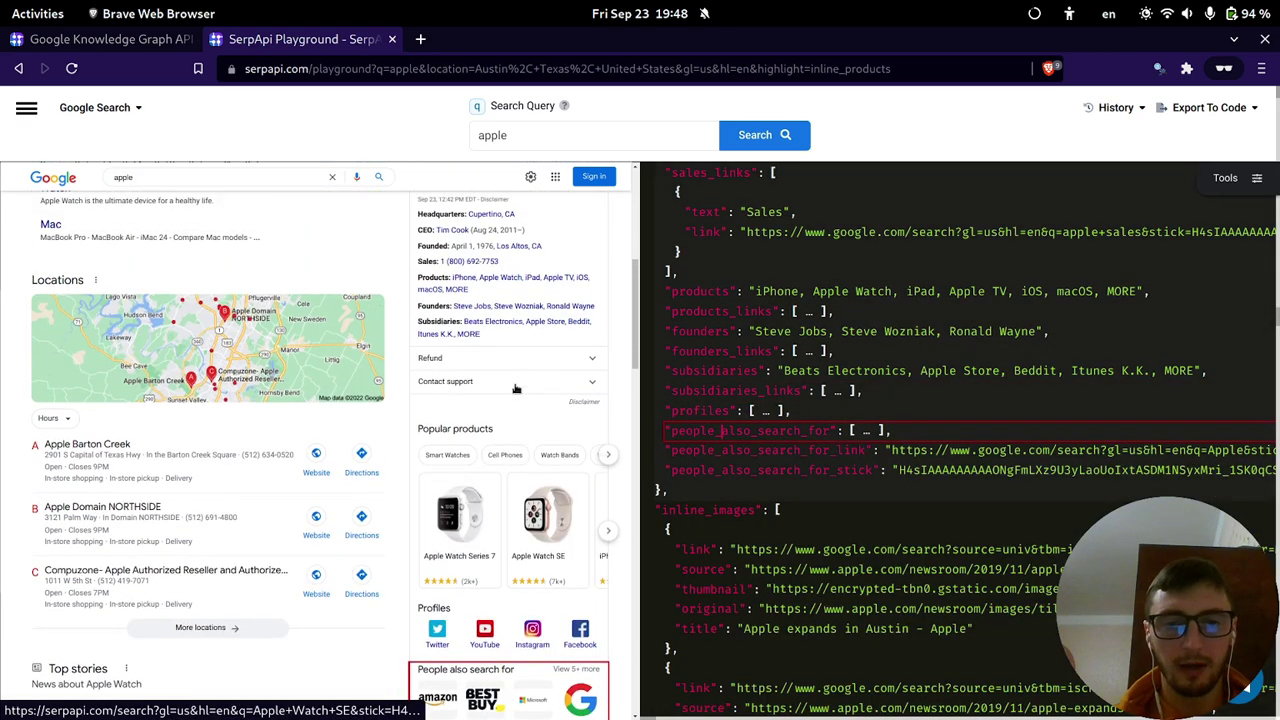
{"action": "scroll", "coordinate": [508, 449], "scroll_direction": "down", "scroll_amount": 3}
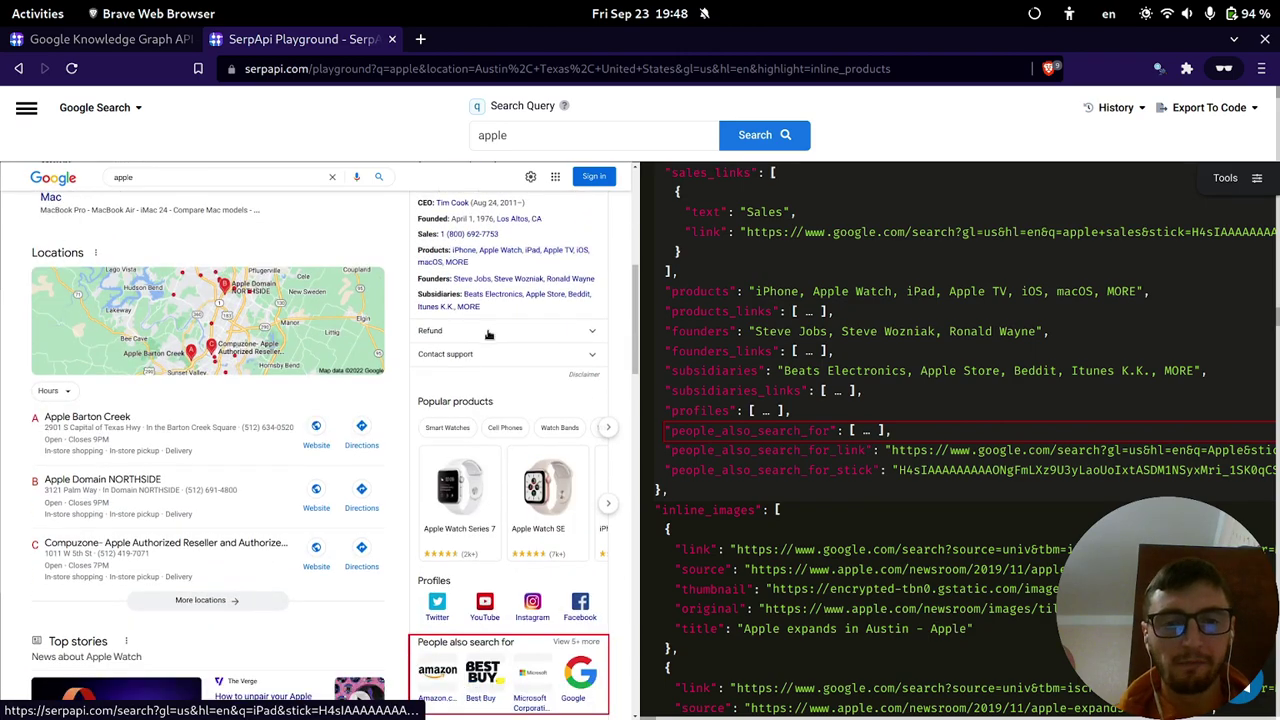
{"action": "scroll", "coordinate": [519, 527], "scroll_direction": "down", "scroll_amount": 2}
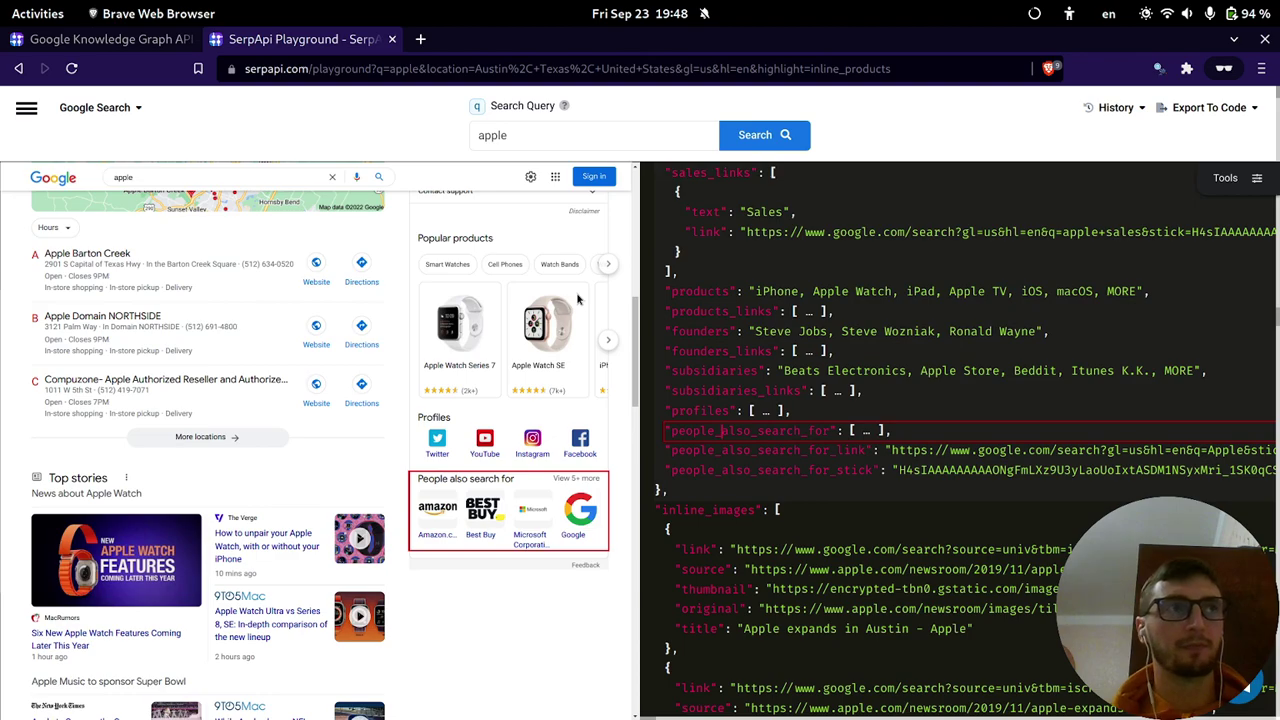
{"action": "scroll", "coordinate": [588, 360], "scroll_direction": "up", "scroll_amount": 2}
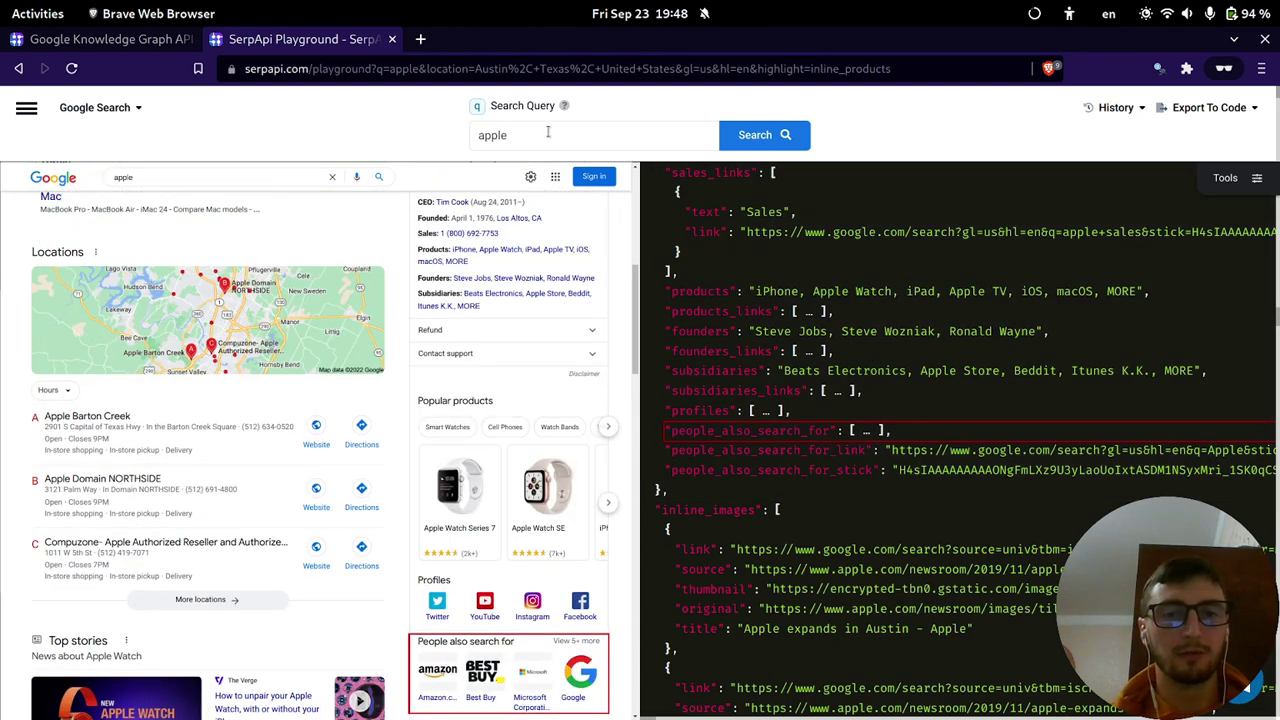
{"action": "scroll", "coordinate": [530, 338], "scroll_direction": "up", "scroll_amount": 2}
{"action": "left_click_drag", "start_coordinate": [533, 140], "coordinate": [476, 135]}
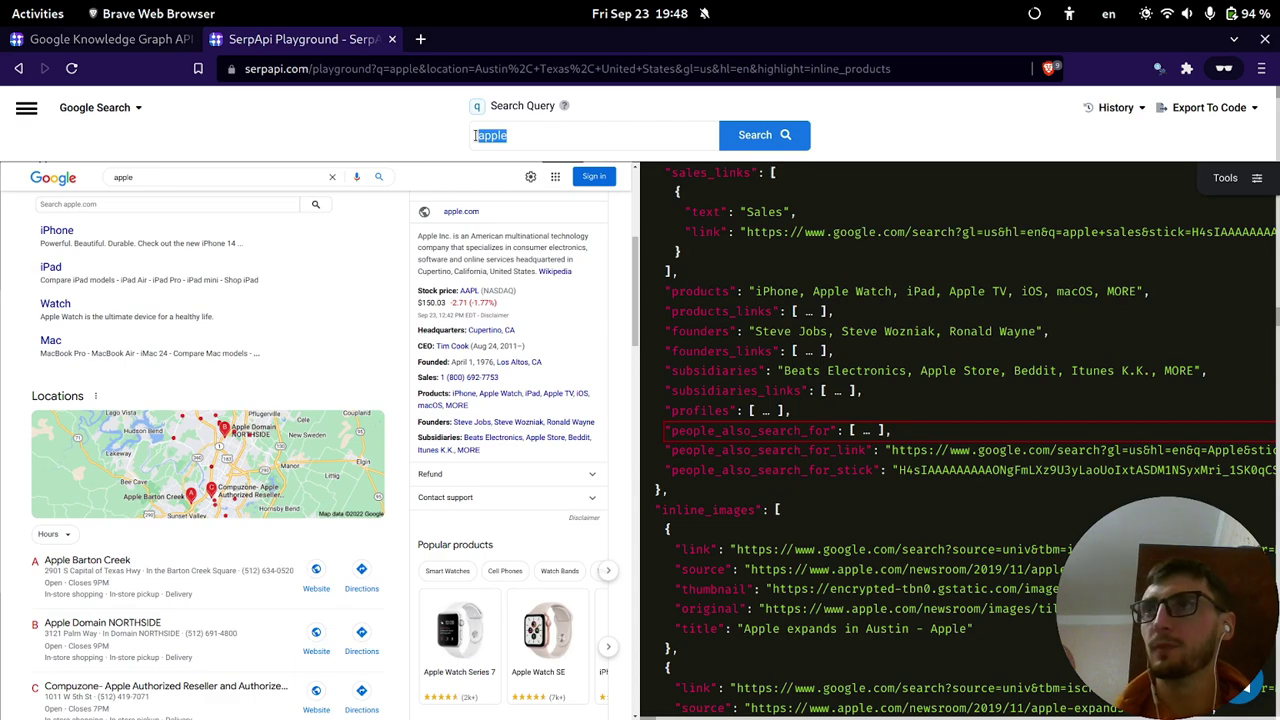
Search for the entrepreneur's nickname and scroll through the spelling-fixed results.
{"action": "type", "text": "geryvee"}
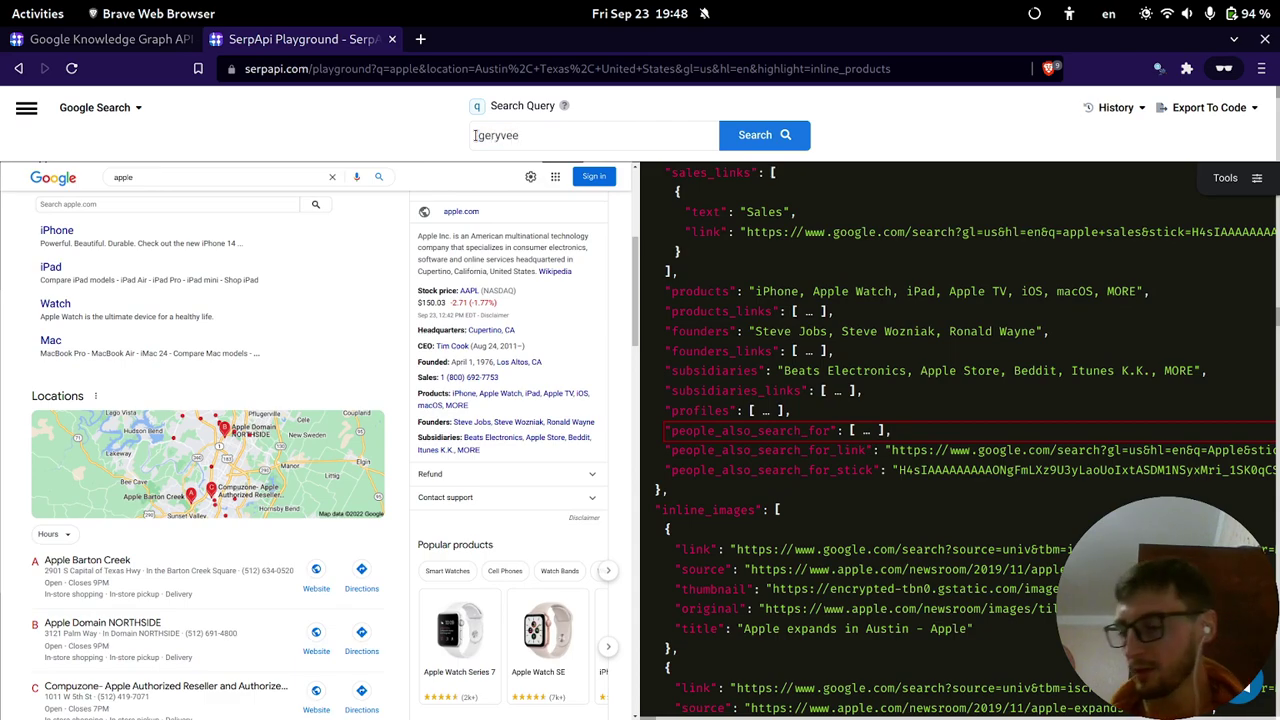
{"action": "key", "text": "Return"}
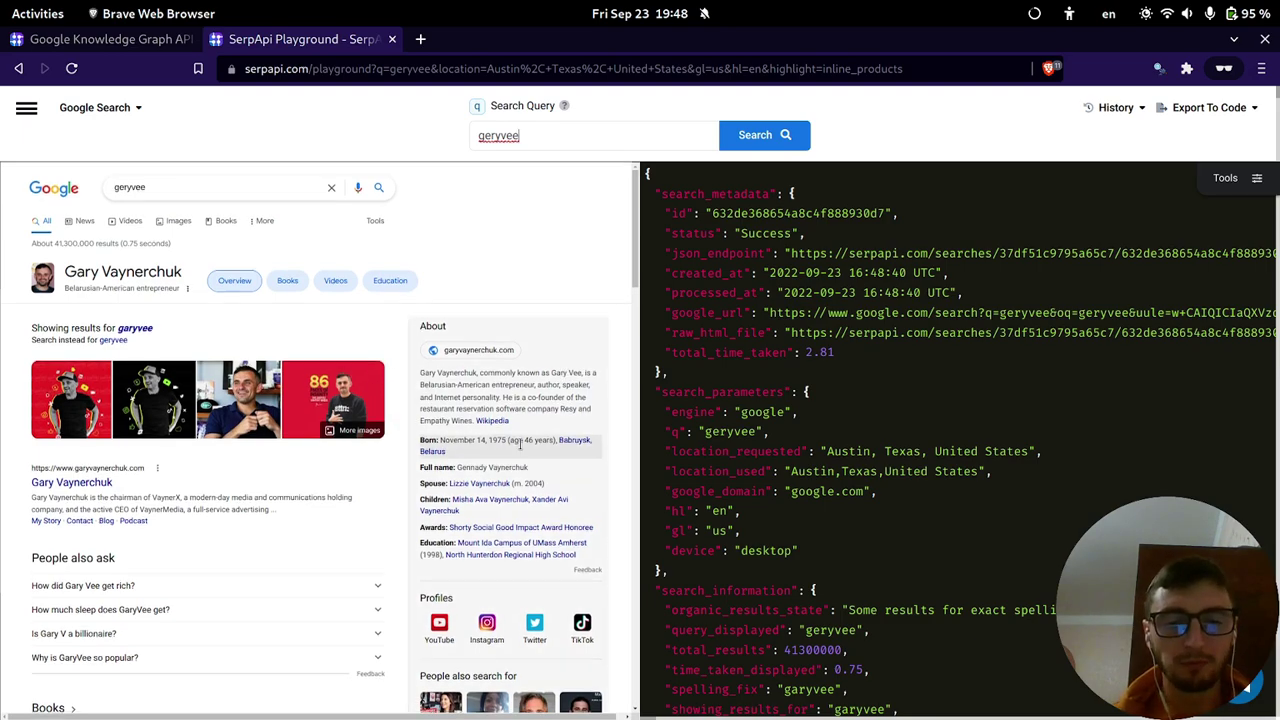
{"action": "scroll", "coordinate": [393, 428], "scroll_direction": "down", "scroll_amount": 3}
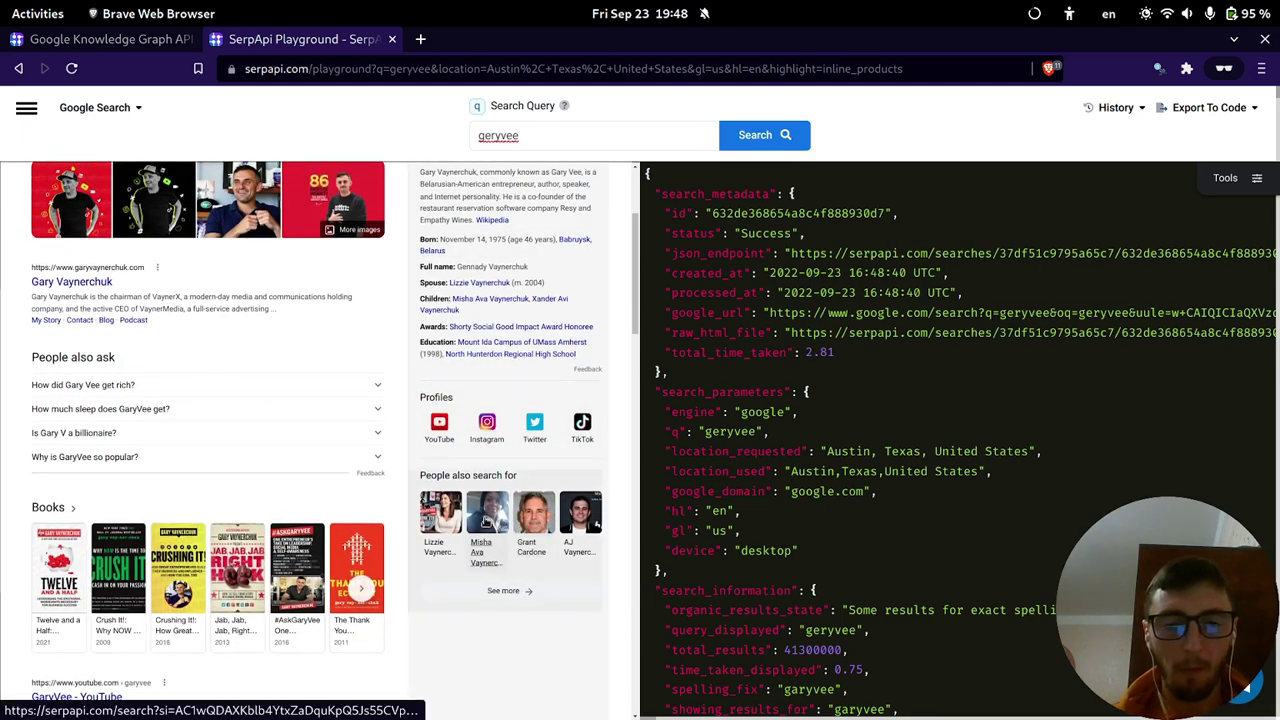
{"action": "scroll", "coordinate": [537, 411], "scroll_direction": "up", "scroll_amount": 3}
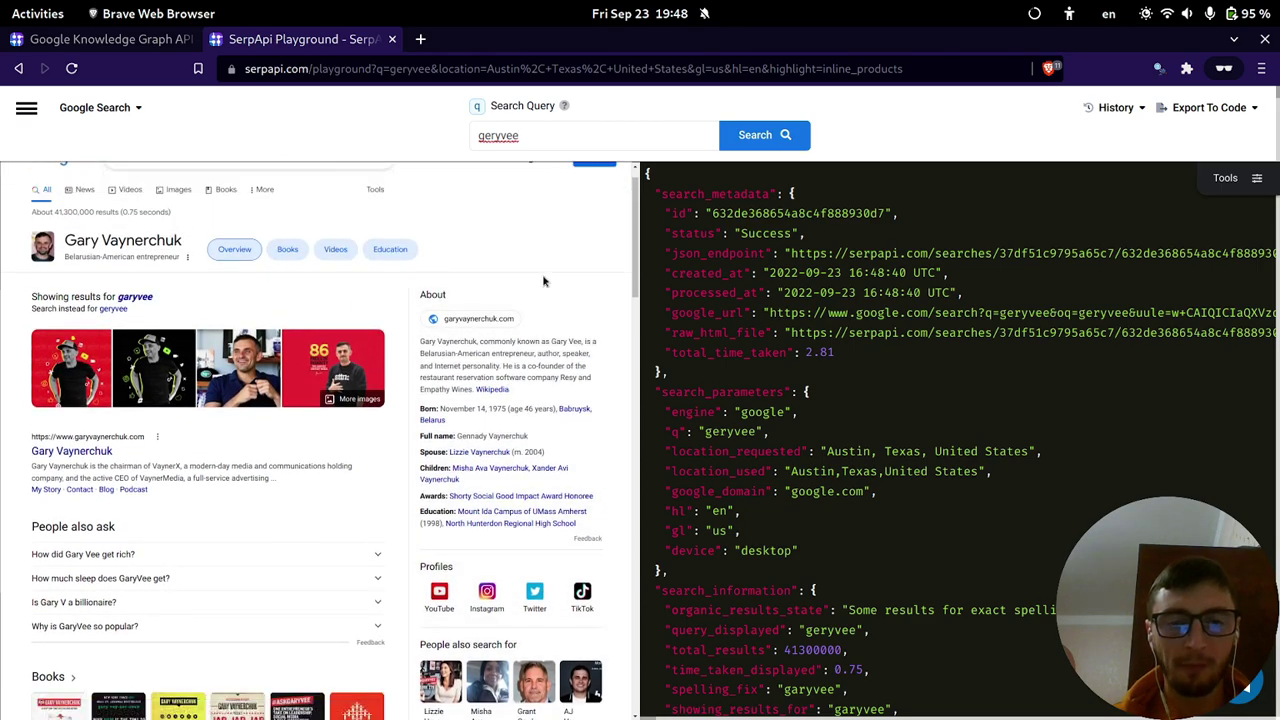
{"action": "double_click", "coordinate": [615, 136]}
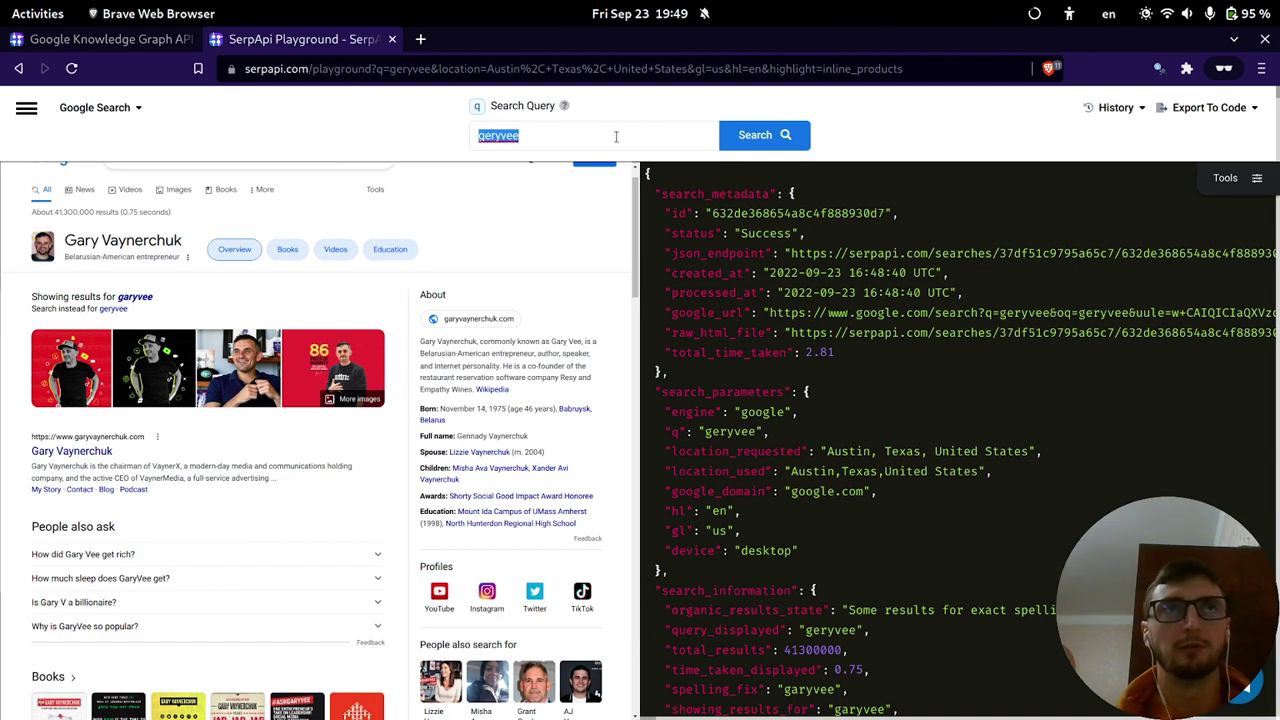
Search 'ny hotels' and select the first hotel's title in the hotels answer box JSON.
{"action": "type", "text": "ny hotels"}
{"action": "key", "text": "Return"}
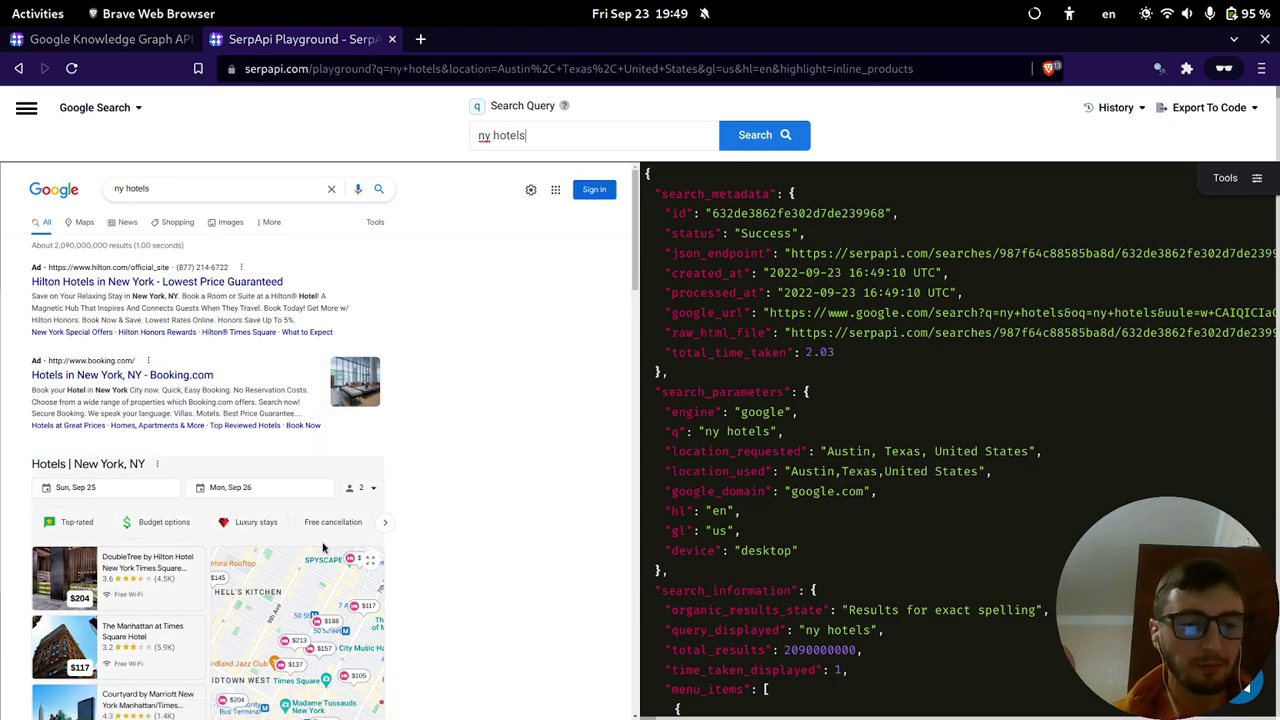
{"action": "left_click", "coordinate": [266, 527]}
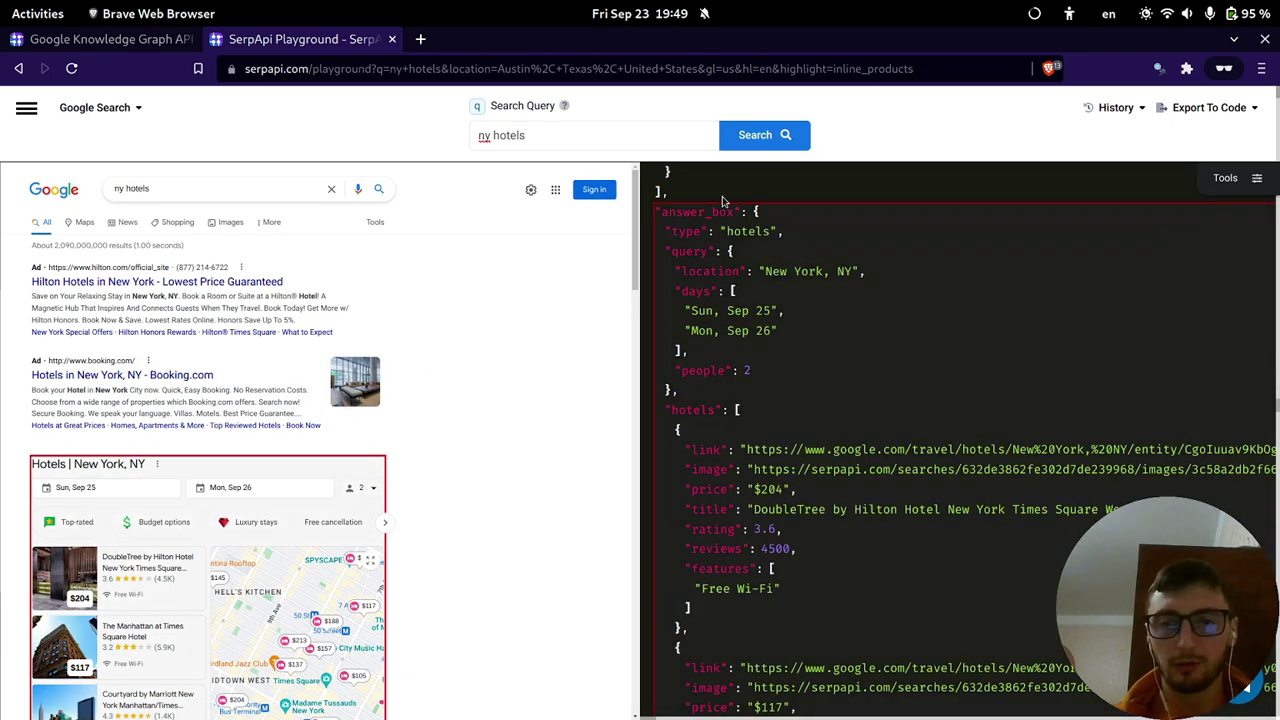
{"action": "double_click", "coordinate": [745, 231]}
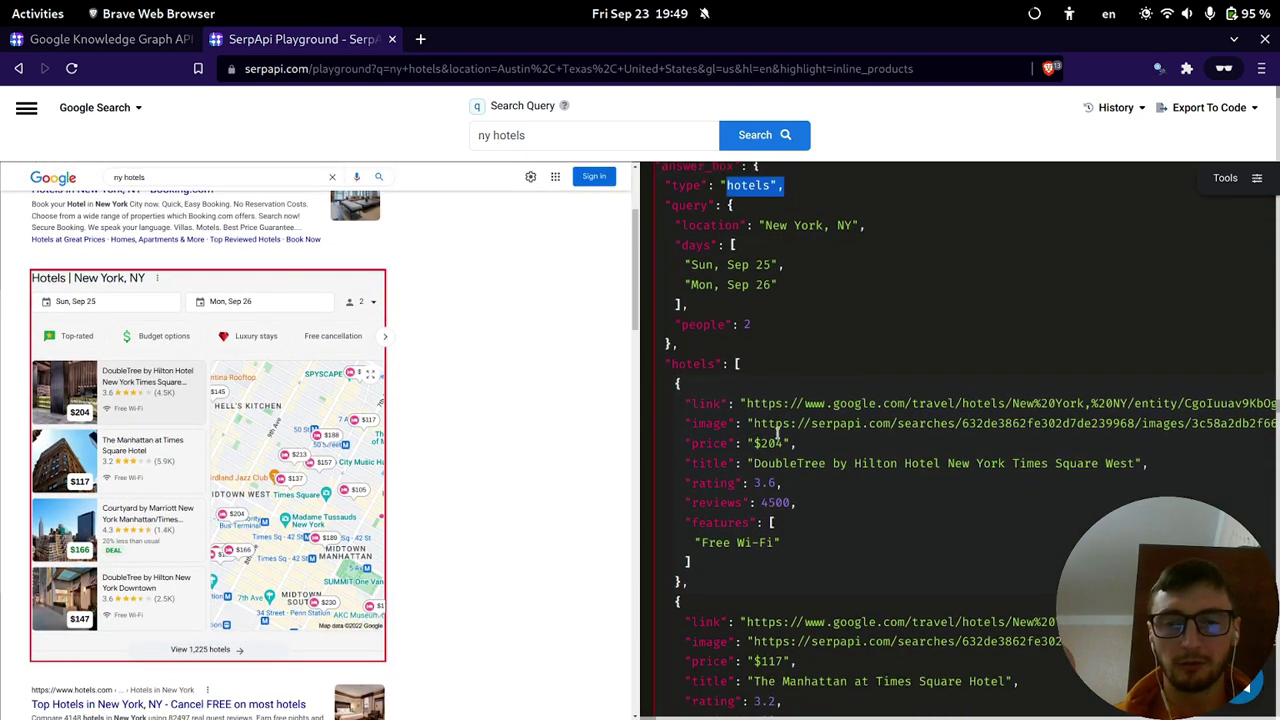
{"action": "left_click_drag", "start_coordinate": [752, 462], "coordinate": [1139, 462]}
{"action": "key", "text": "ctrl+c"}
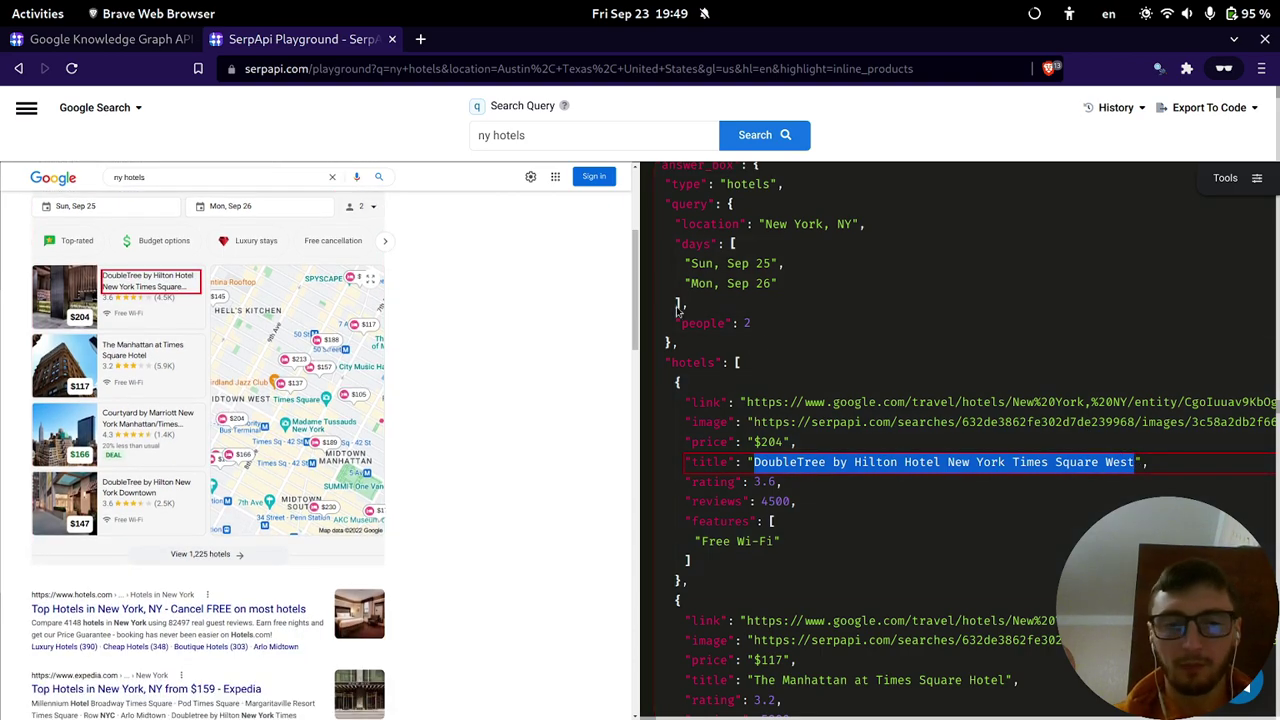
Search the Playground for the pasted DoubleTree hotel title, passing the traffic-light captcha.
{"action": "triple_click", "coordinate": [527, 137]}
{"action": "key", "text": "ctrl+v"}
{"action": "key", "text": "Return"}
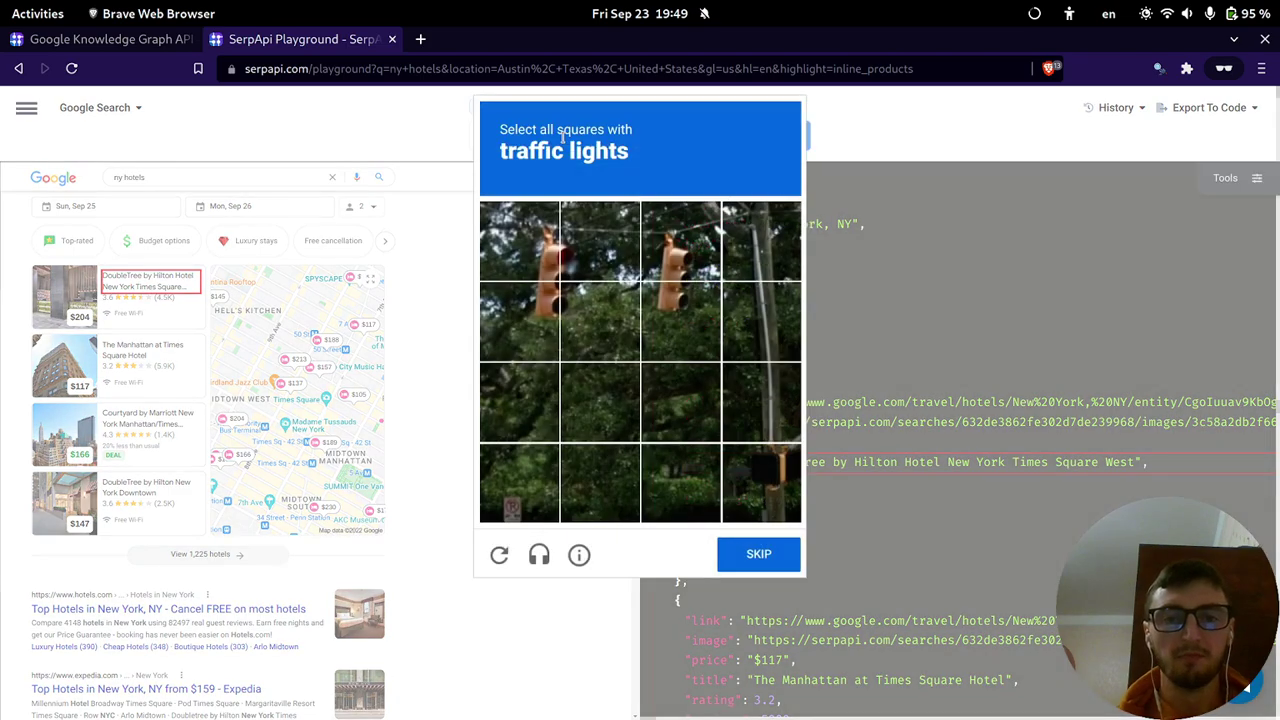
{"action": "left_click", "coordinate": [564, 270]}
{"action": "left_click", "coordinate": [556, 272]}
{"action": "left_click", "coordinate": [556, 305]}
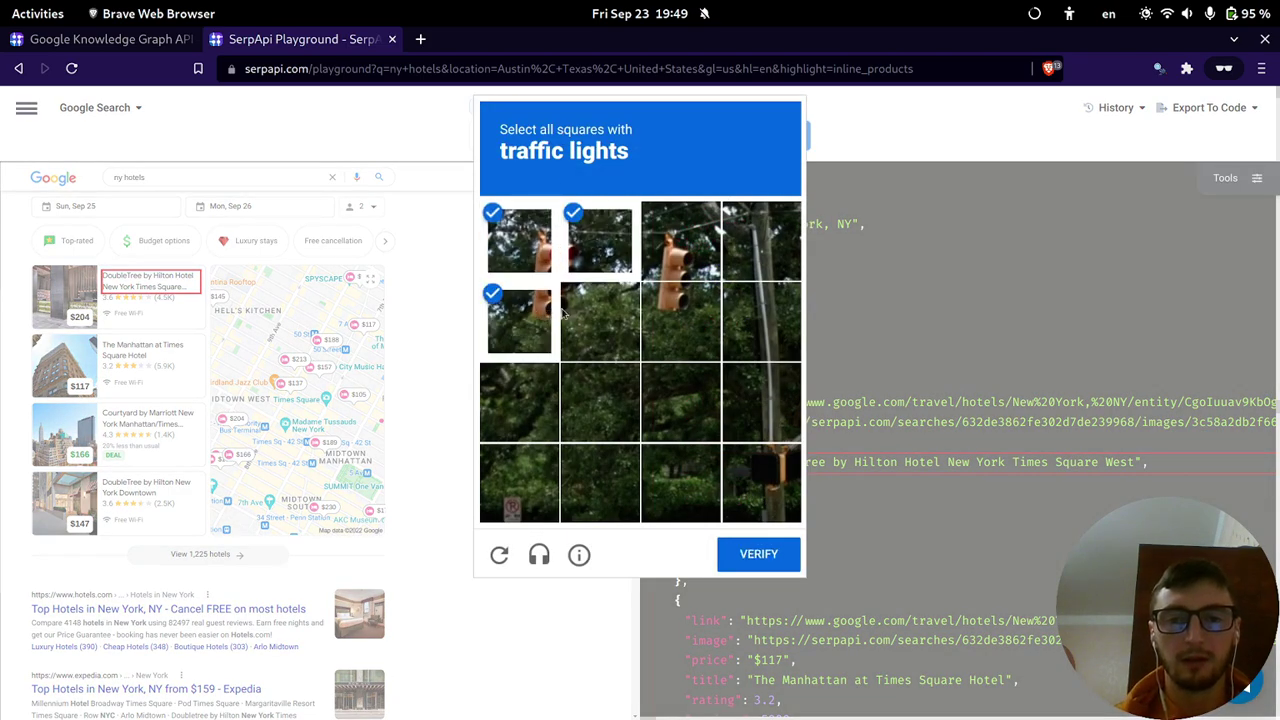
{"action": "left_click", "coordinate": [672, 268]}
{"action": "left_click", "coordinate": [668, 306]}
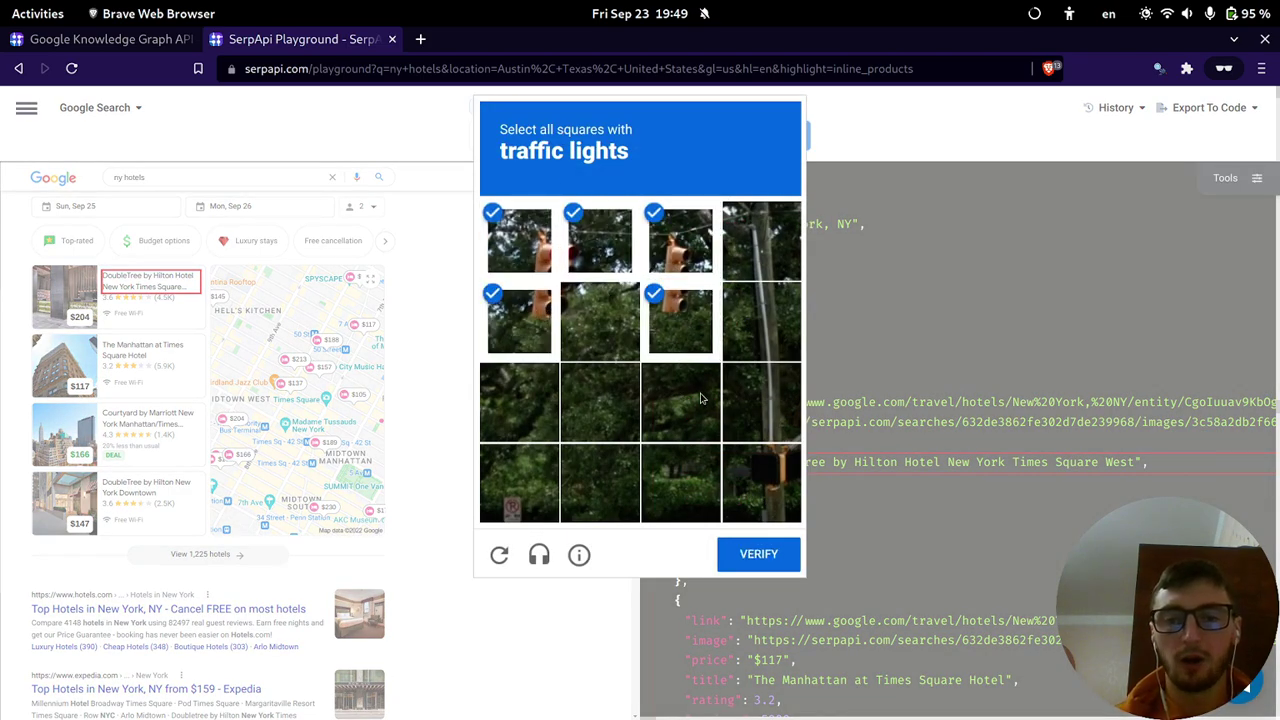
{"action": "left_click", "coordinate": [761, 560]}
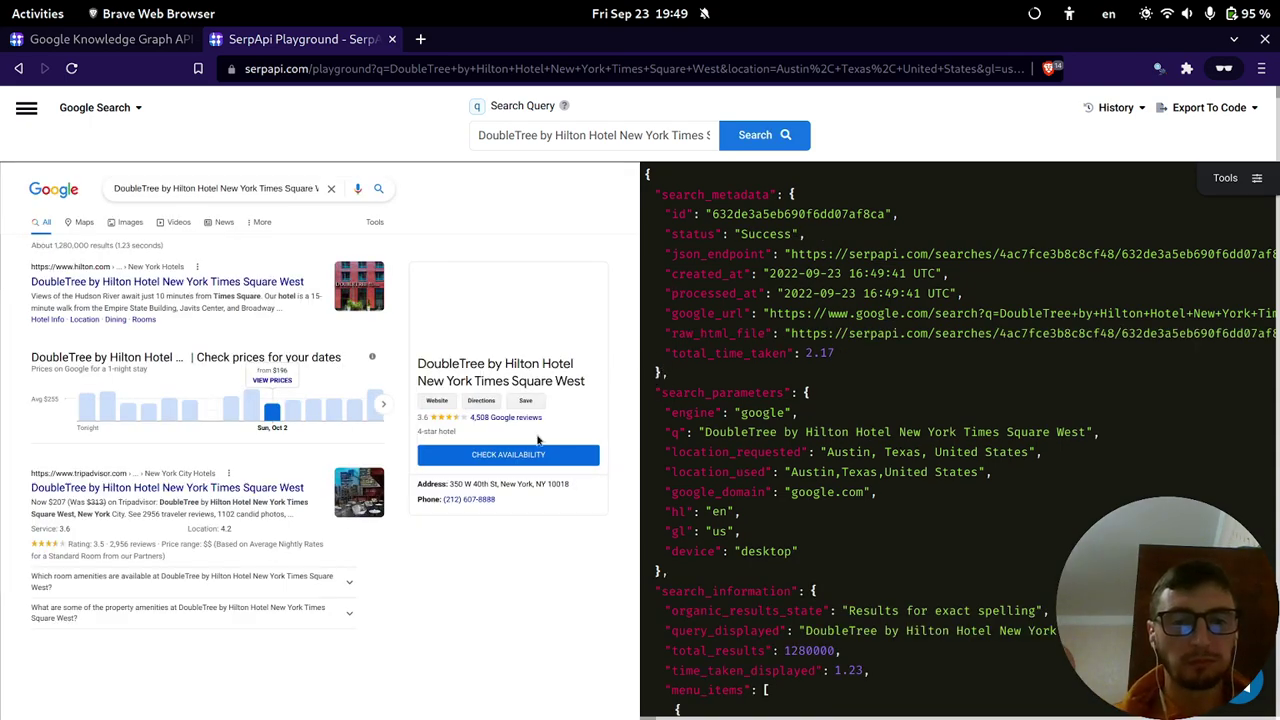
Compare the hotel's knowledge panel and Reviews box with their JSON, then go back to the Knowledge Graph docs.
{"action": "scroll", "coordinate": [500, 300], "scroll_direction": "down", "scroll_amount": 1}
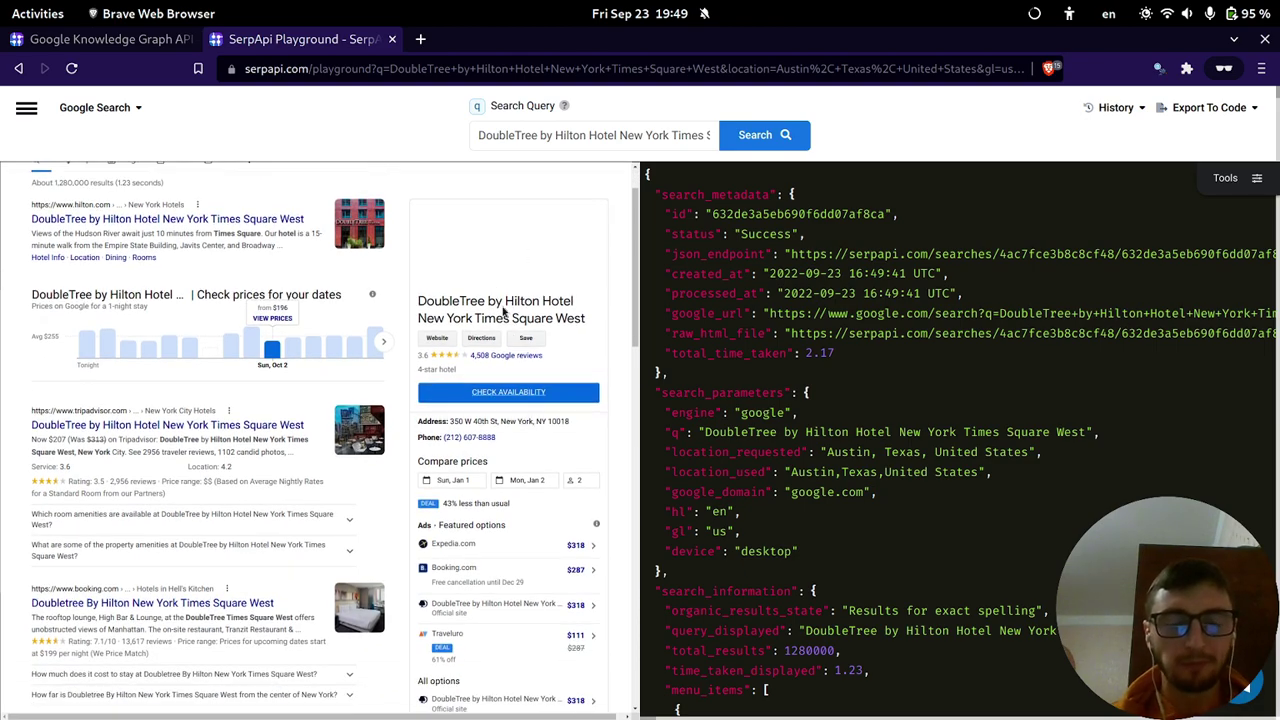
{"action": "mouse_move", "coordinate": [495, 300]}
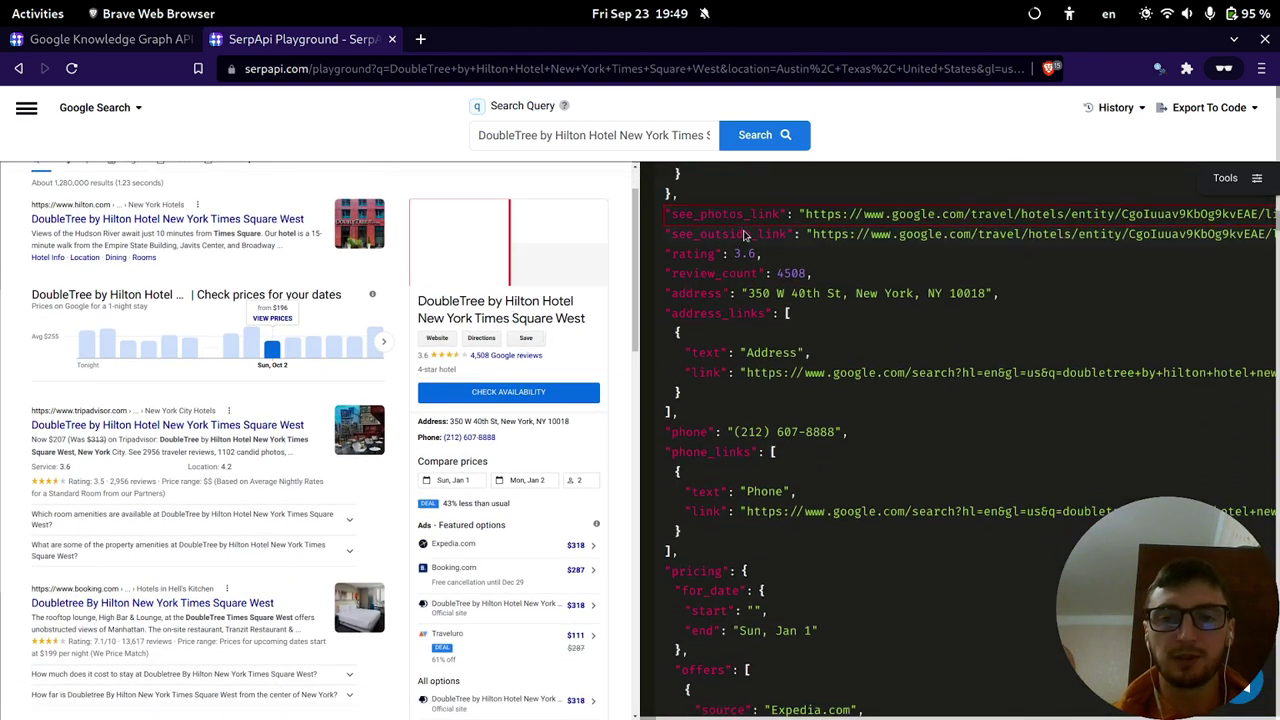
{"action": "scroll", "coordinate": [697, 513], "scroll_direction": "up", "scroll_amount": 5}
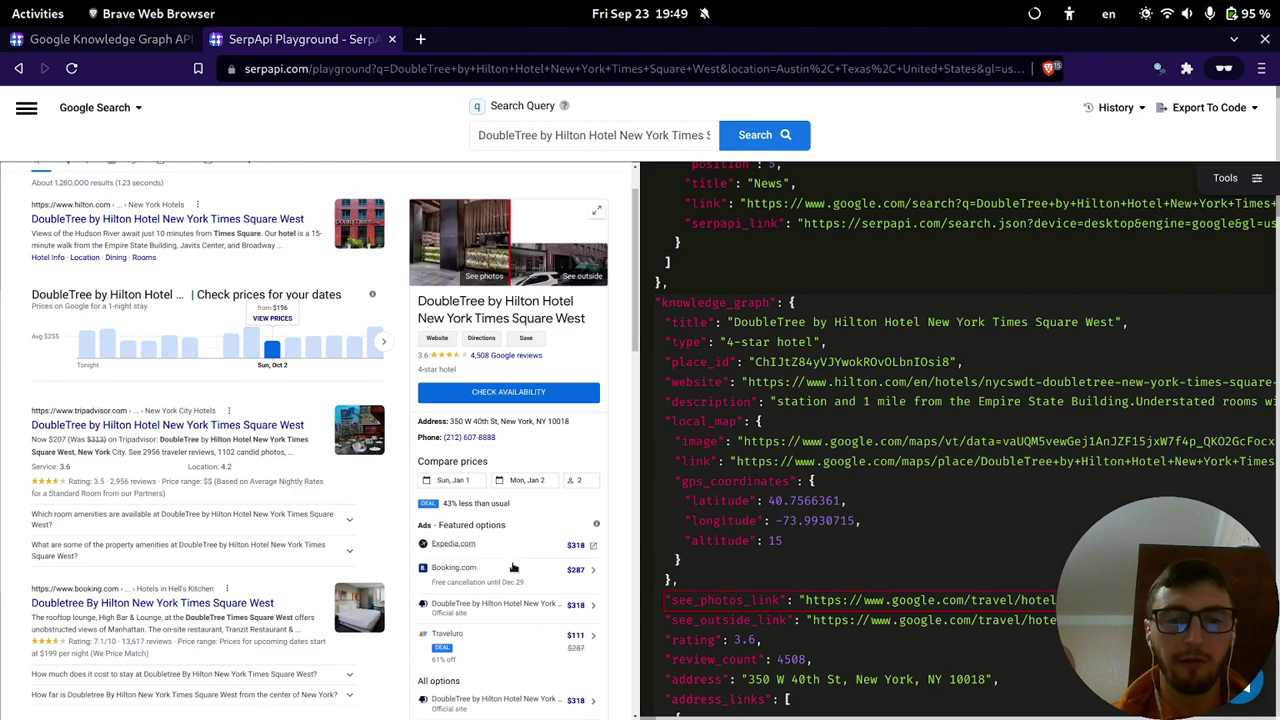
{"action": "scroll", "coordinate": [494, 474], "scroll_direction": "down", "scroll_amount": 2}
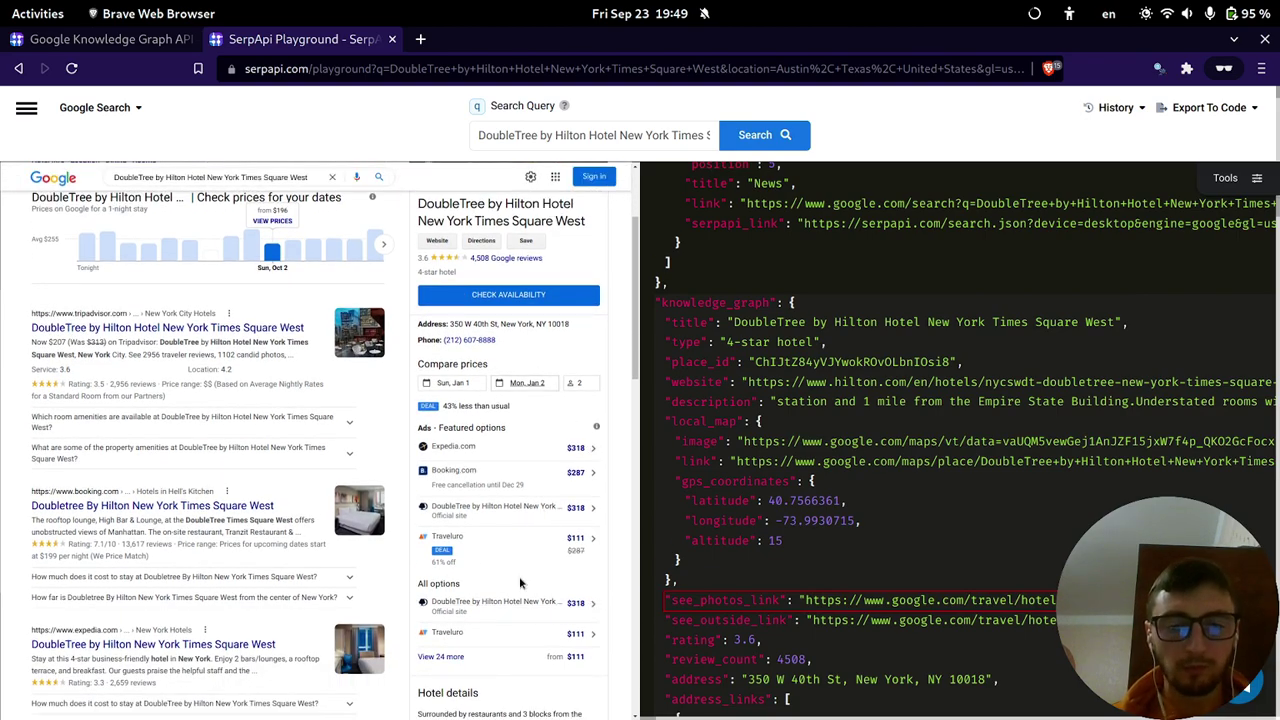
{"action": "scroll", "coordinate": [727, 477], "scroll_direction": "down", "scroll_amount": 1}
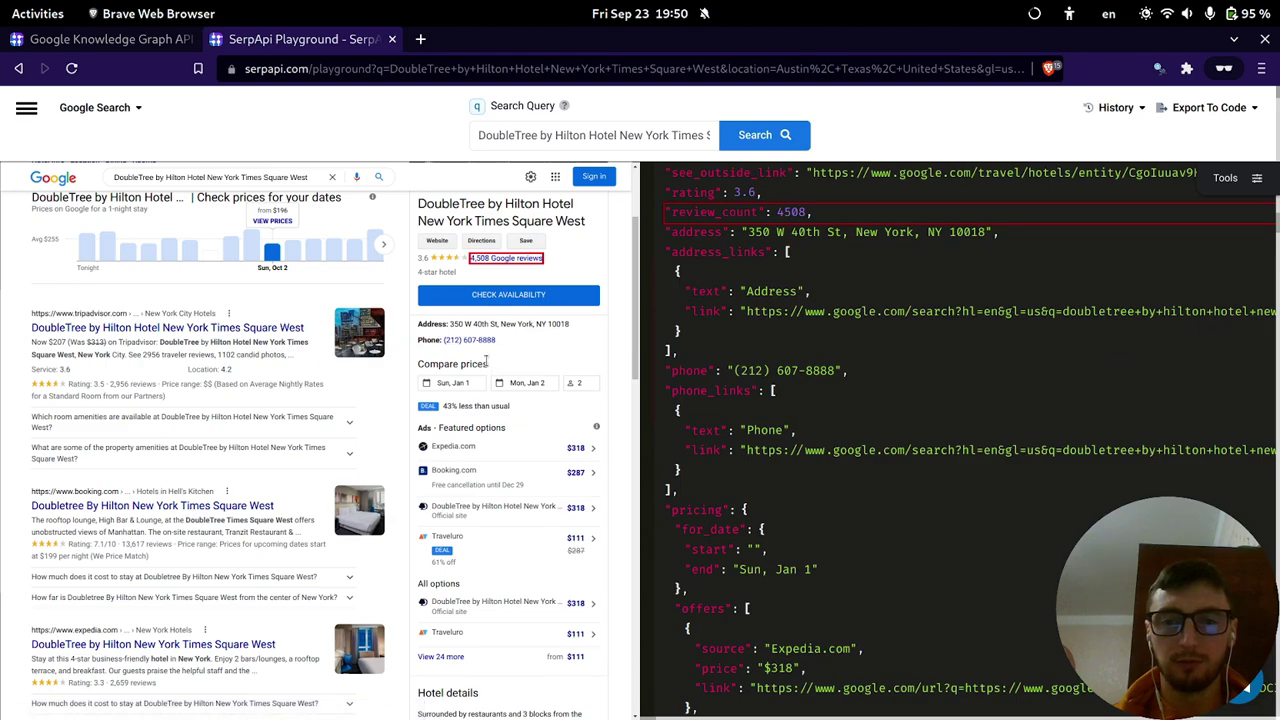
{"action": "scroll", "coordinate": [505, 378], "scroll_direction": "down", "scroll_amount": 5}
{"action": "scroll", "coordinate": [505, 378], "scroll_direction": "down", "scroll_amount": 2}
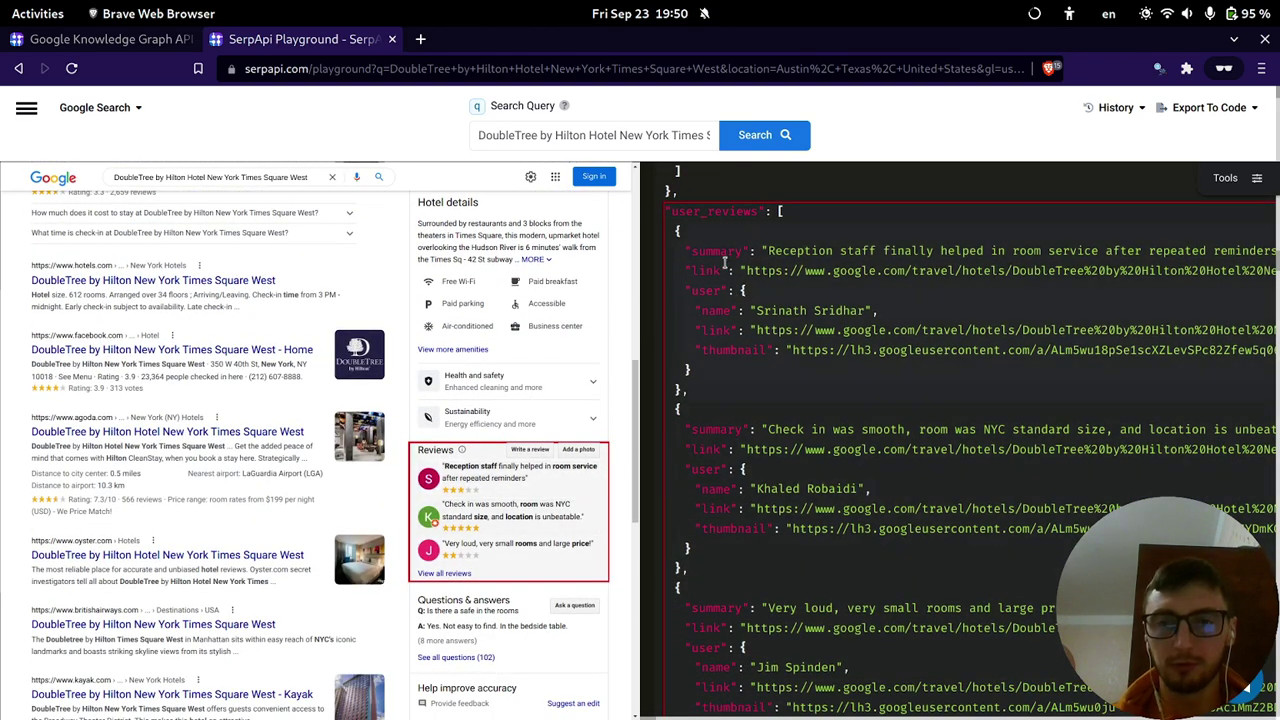
{"action": "scroll", "coordinate": [496, 500], "scroll_direction": "down", "scroll_amount": 2}
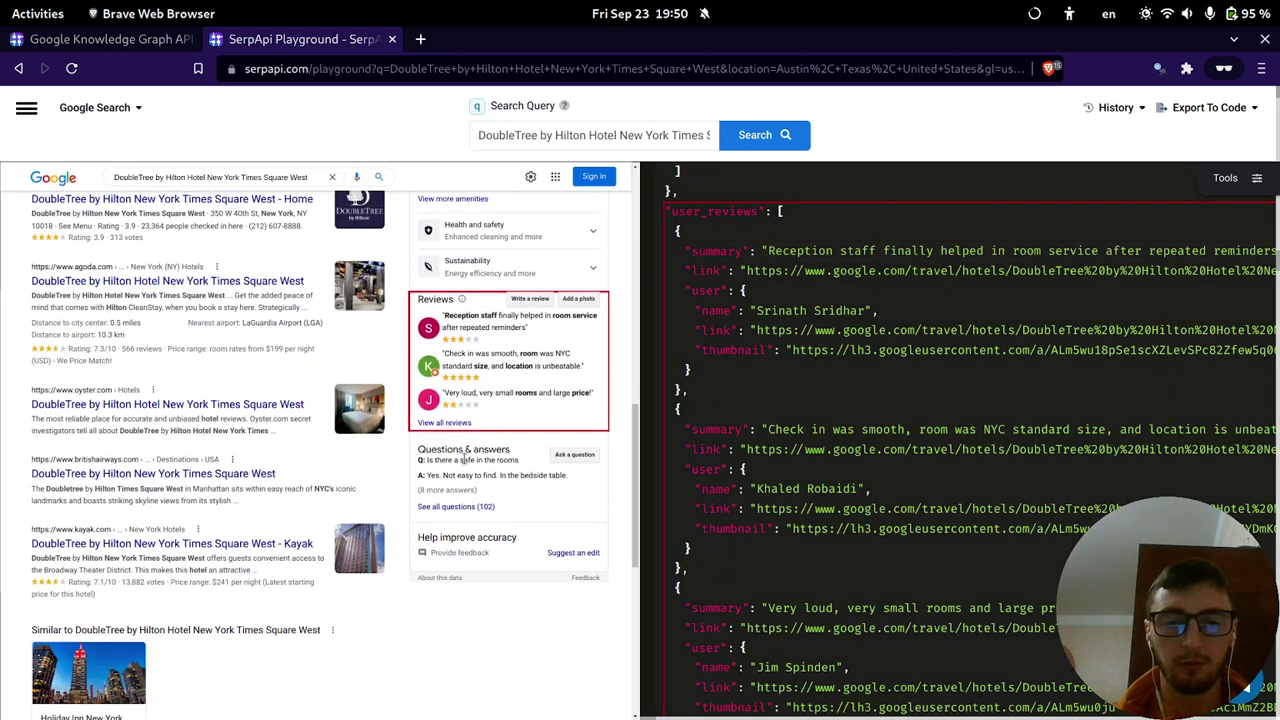
{"action": "mouse_move", "coordinate": [486, 492]}
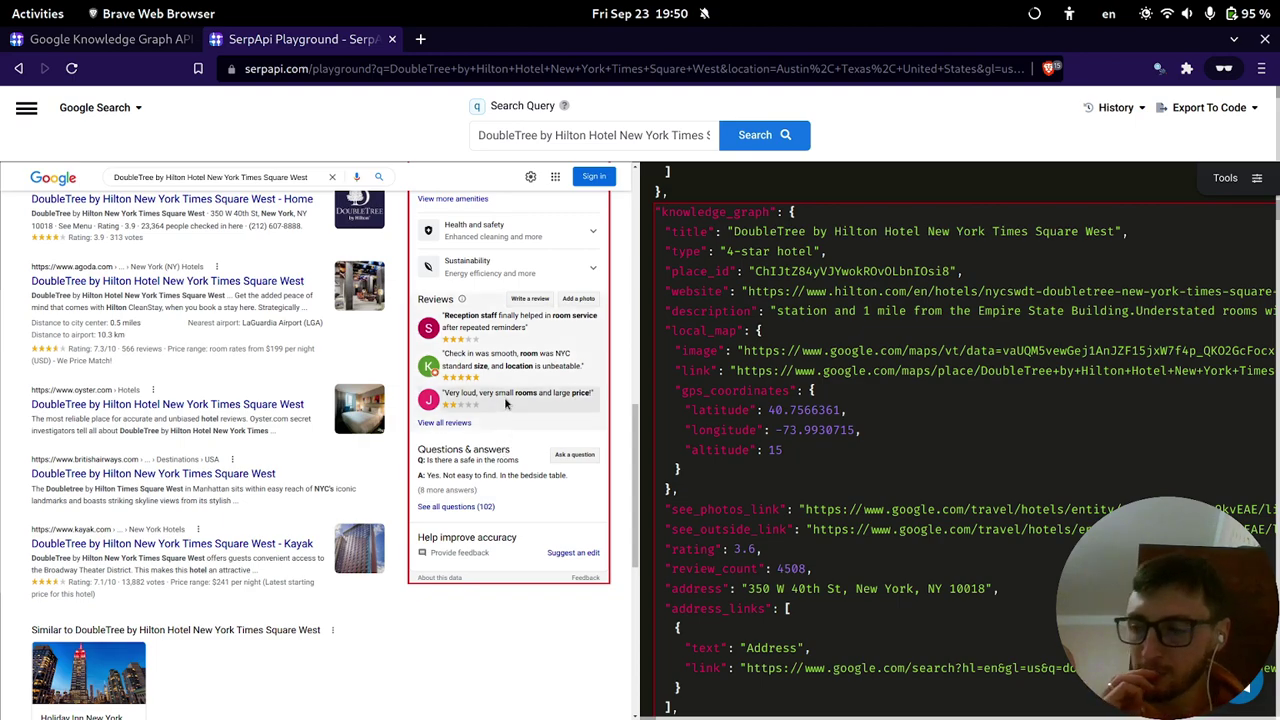
{"action": "key", "text": "ctrl+Page_Up"}
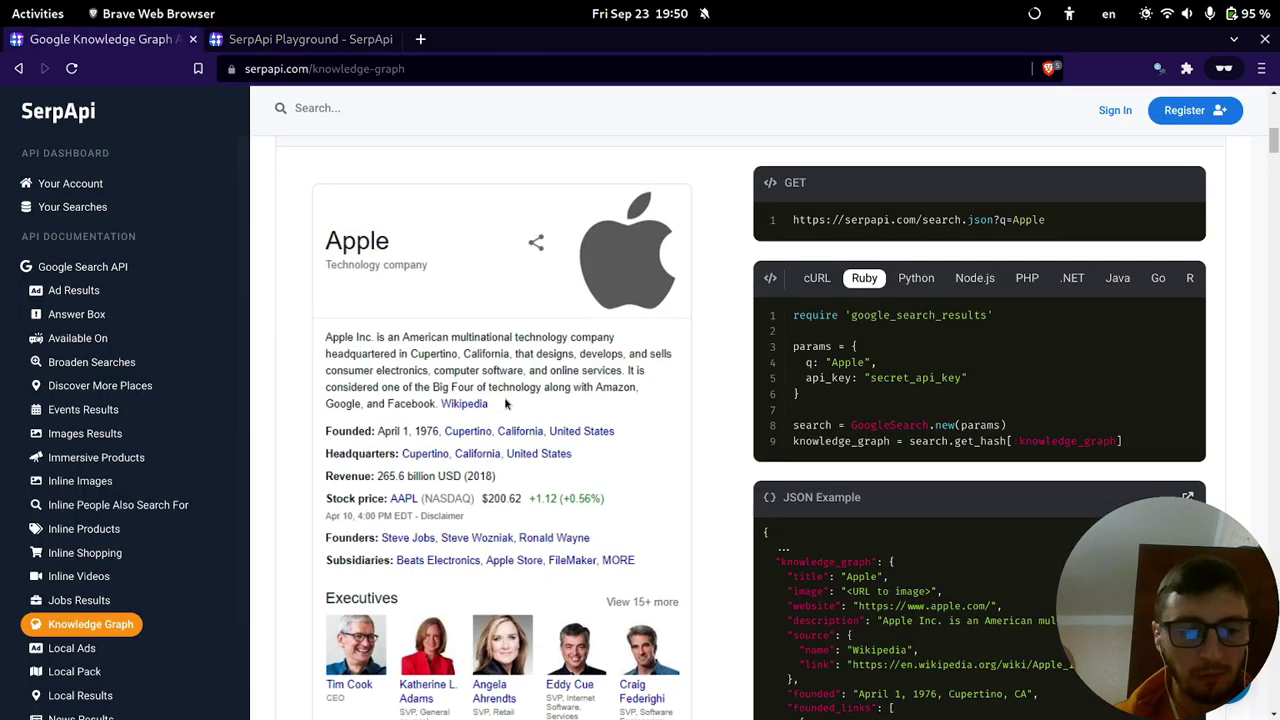
Scroll the Knowledge Graph docs through the Apple, Coffee and Terry Gilliam examples.
{"action": "scroll", "coordinate": [90, 520], "scroll_direction": "down", "scroll_amount": 3}
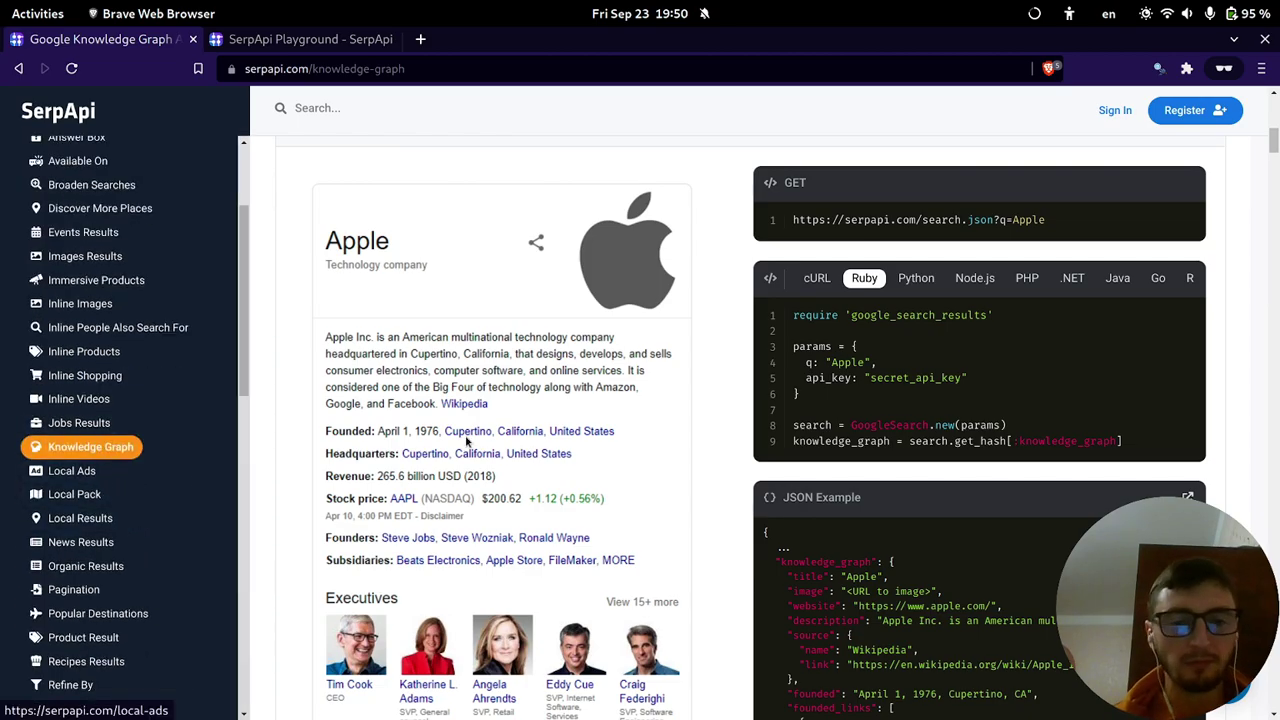
{"action": "scroll", "coordinate": [500, 420], "scroll_direction": "down", "scroll_amount": 15}
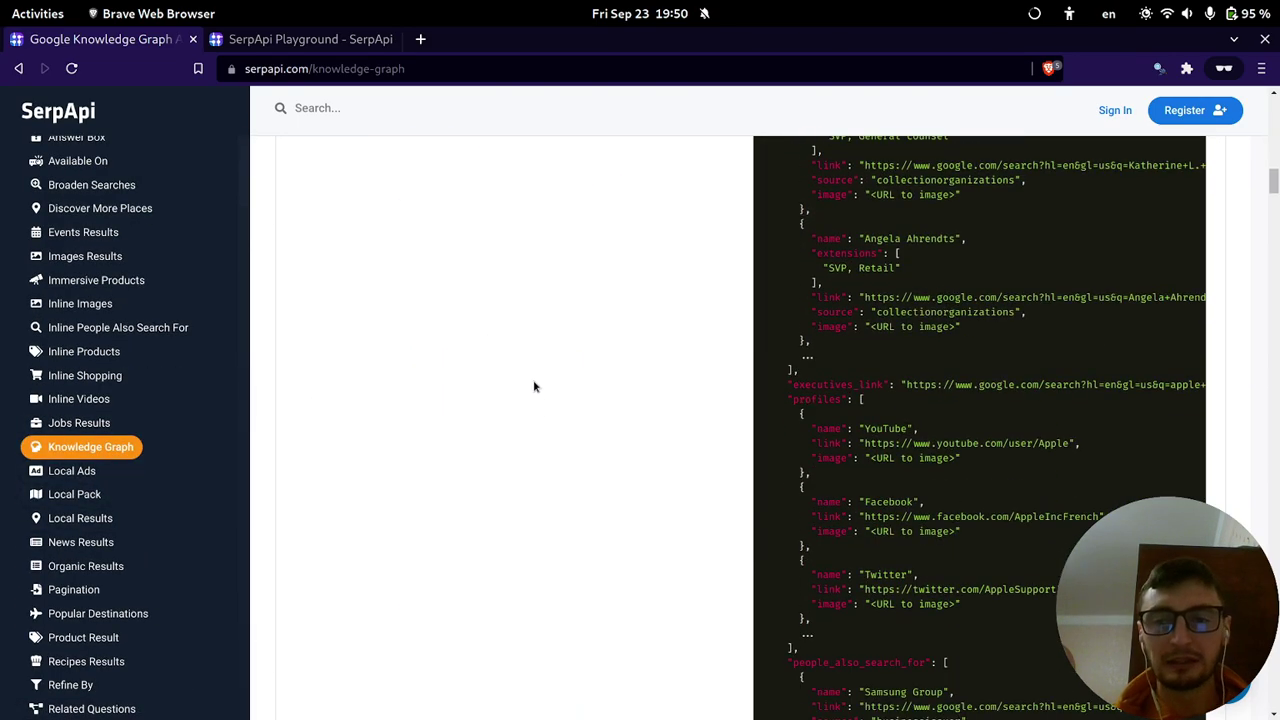
{"action": "scroll", "coordinate": [535, 387], "scroll_direction": "down", "scroll_amount": 12}
{"action": "scroll", "coordinate": [528, 391], "scroll_direction": "up", "scroll_amount": 3}
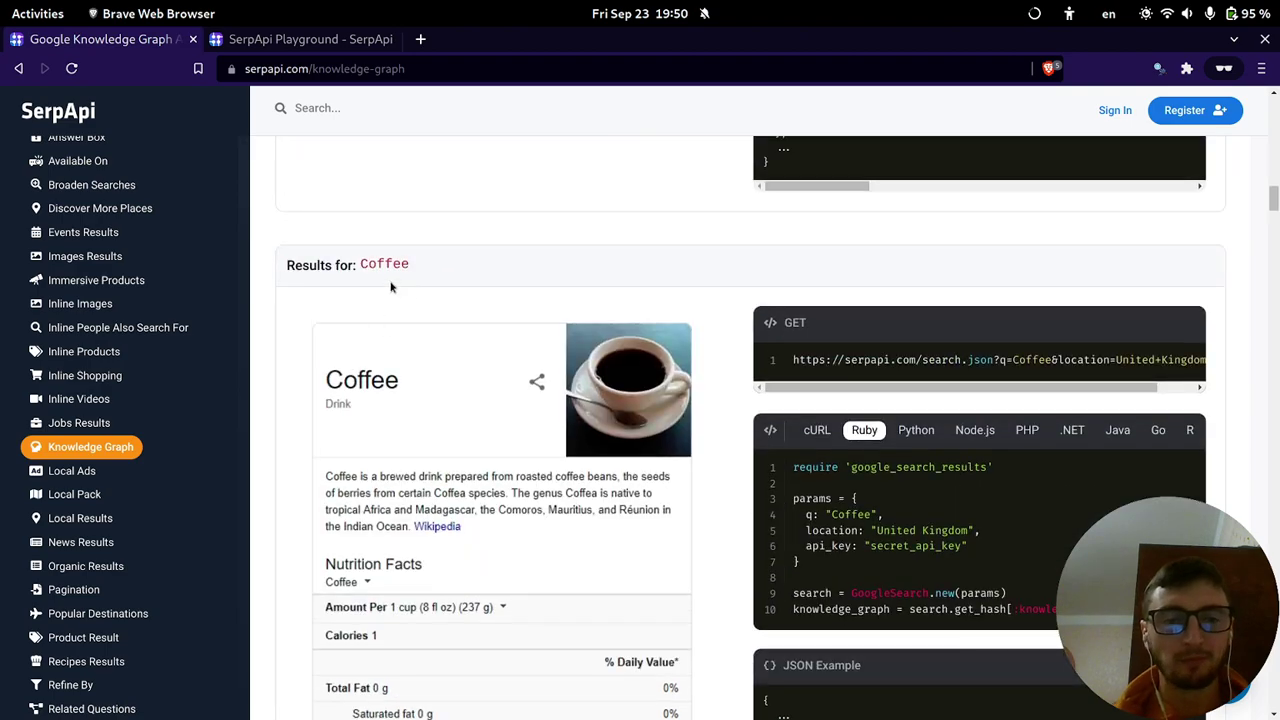
{"action": "scroll", "coordinate": [505, 445], "scroll_direction": "down", "scroll_amount": 6}
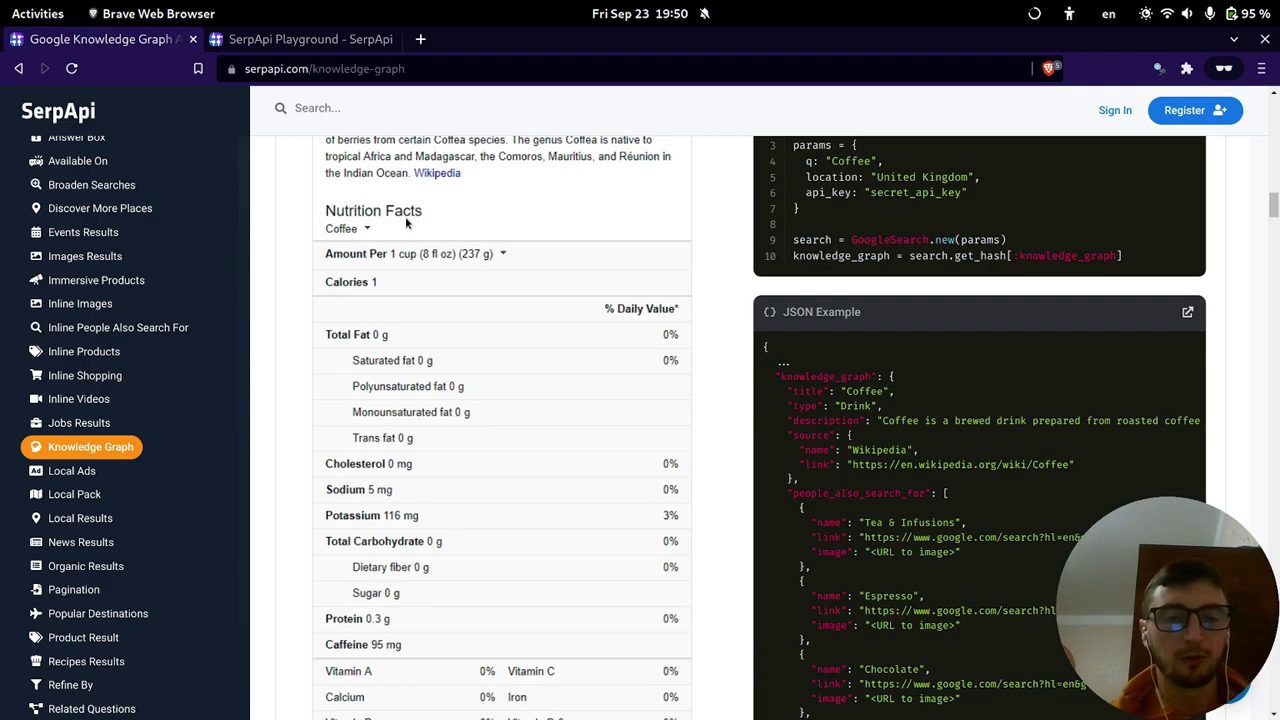
{"action": "scroll", "coordinate": [359, 228], "scroll_direction": "up", "scroll_amount": 4}
{"action": "scroll", "coordinate": [435, 350], "scroll_direction": "down", "scroll_amount": 8}
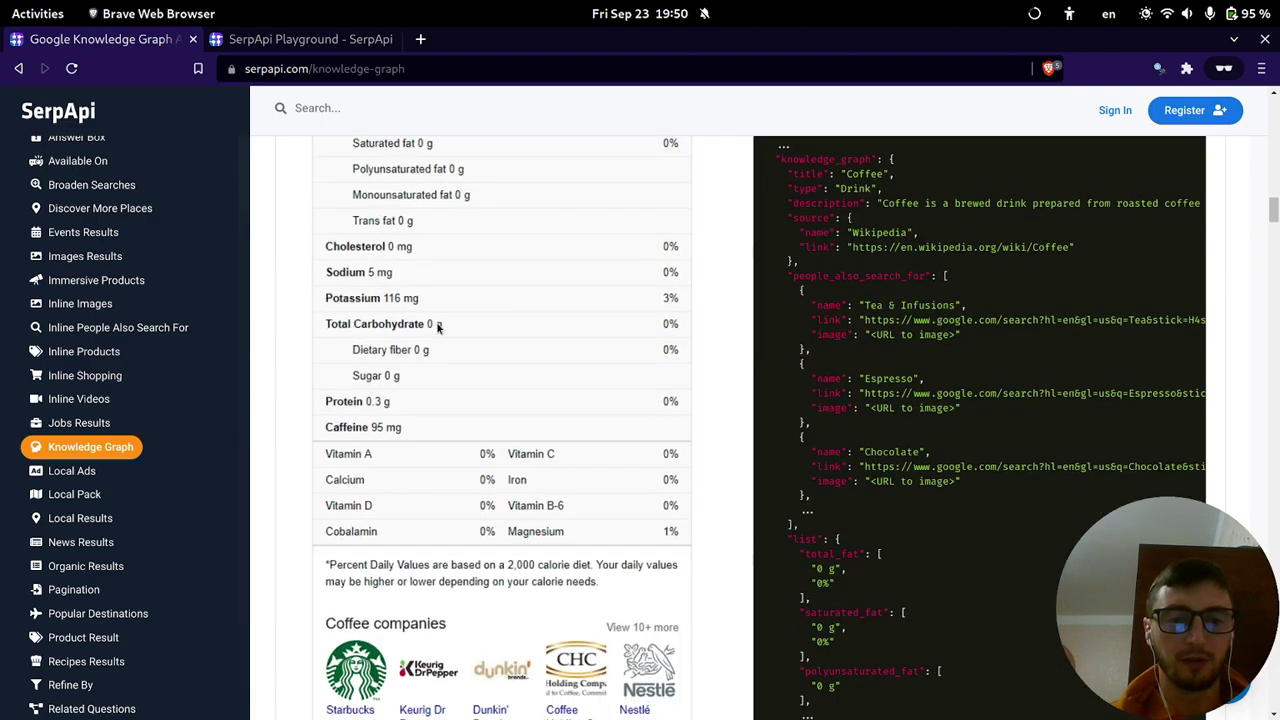
{"action": "scroll", "coordinate": [437, 323], "scroll_direction": "down", "scroll_amount": 13}
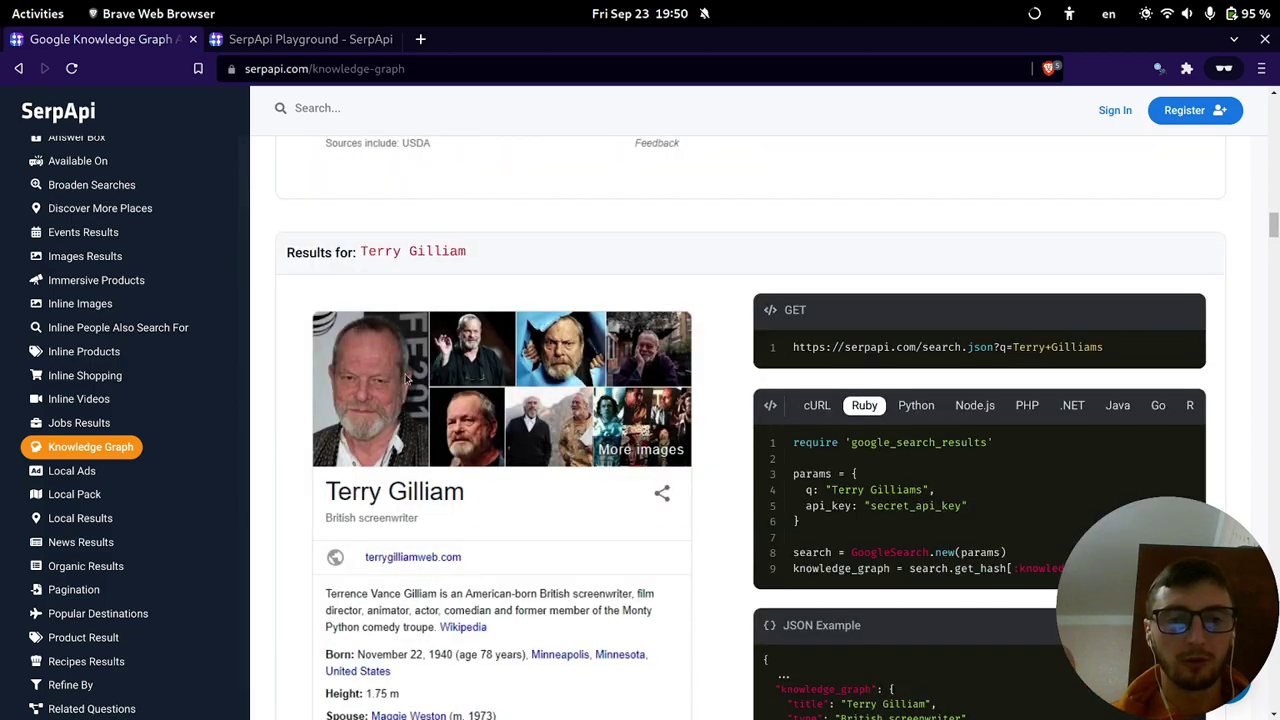
{"action": "scroll", "coordinate": [461, 448], "scroll_direction": "down", "scroll_amount": 5}
{"action": "scroll", "coordinate": [465, 420], "scroll_direction": "down", "scroll_amount": 5}
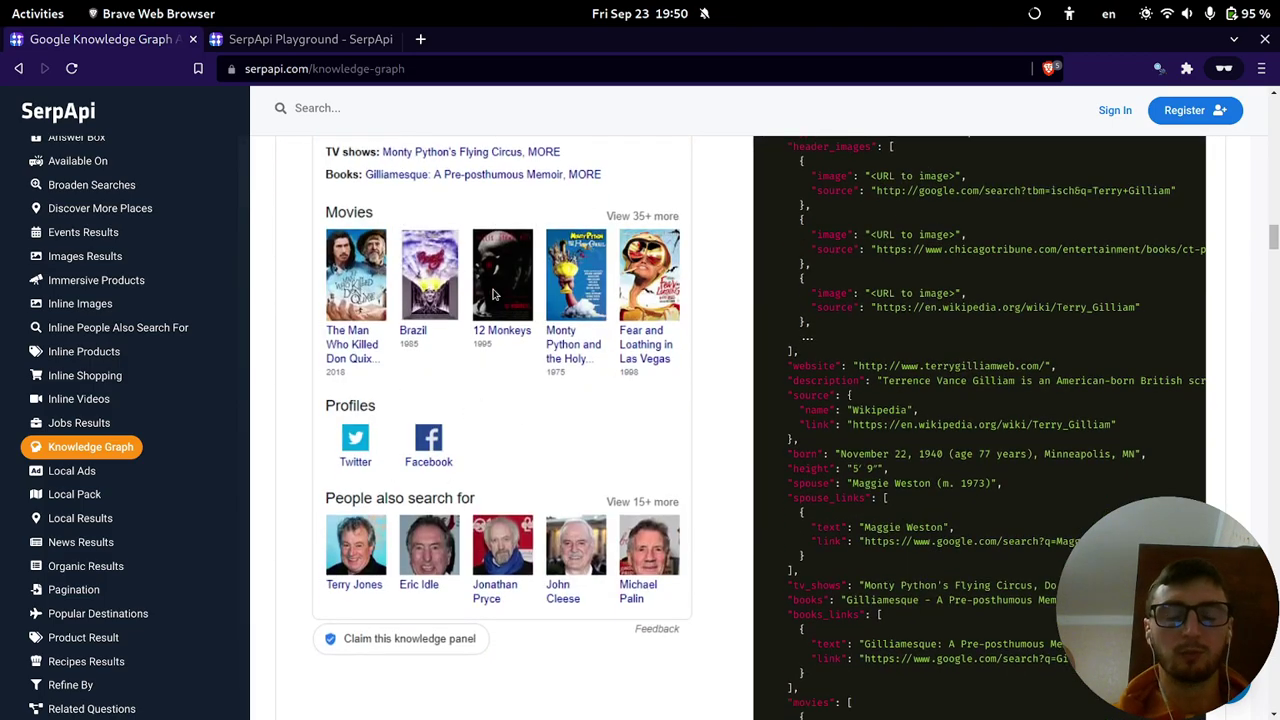
{"action": "scroll", "coordinate": [470, 254], "scroll_direction": "down", "scroll_amount": 20}
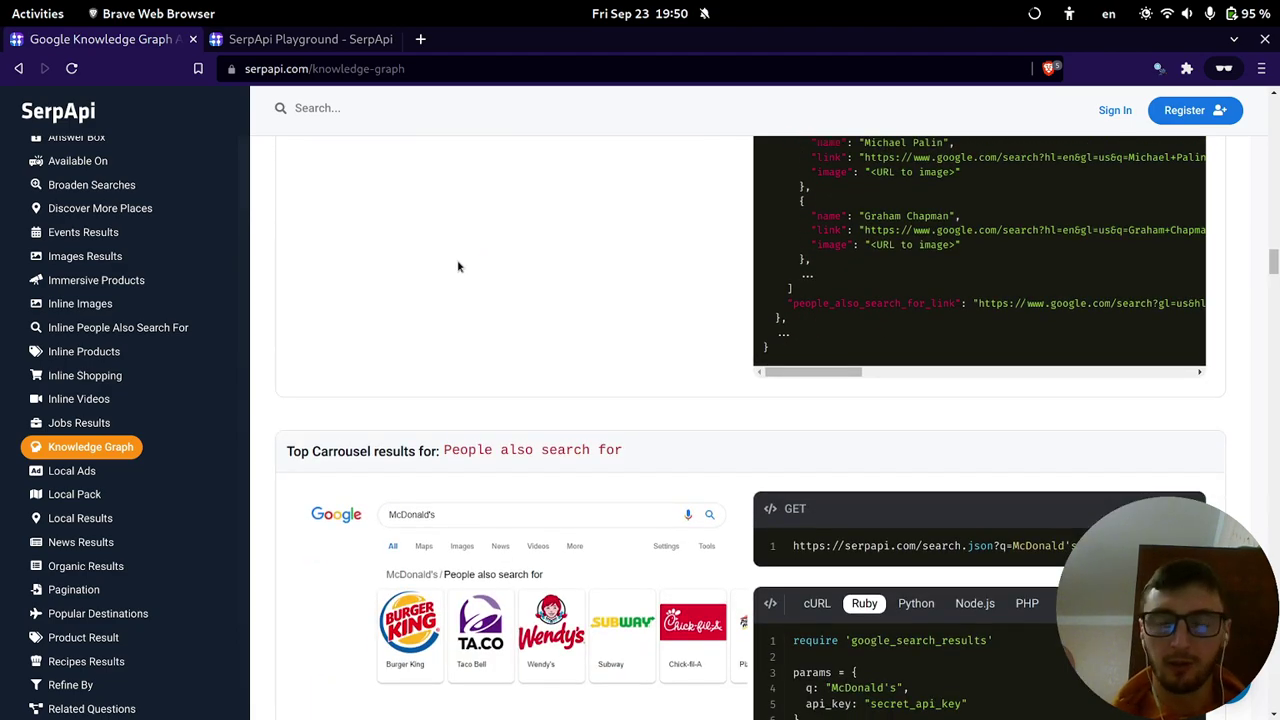
{"action": "scroll", "coordinate": [466, 320], "scroll_direction": "down", "scroll_amount": 5}
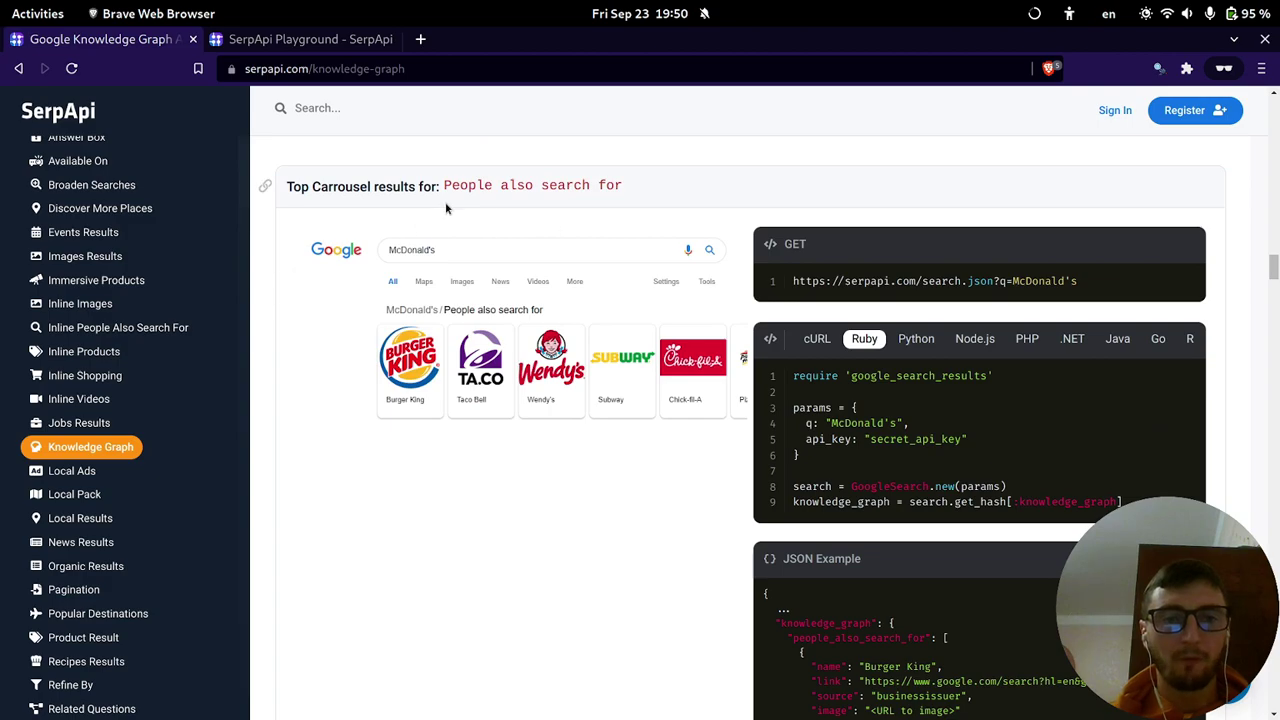
Highlight the 'People also search for' carousel heading and scroll on to the Popular times example.
{"action": "left_click_drag", "start_coordinate": [369, 193], "coordinate": [531, 342]}
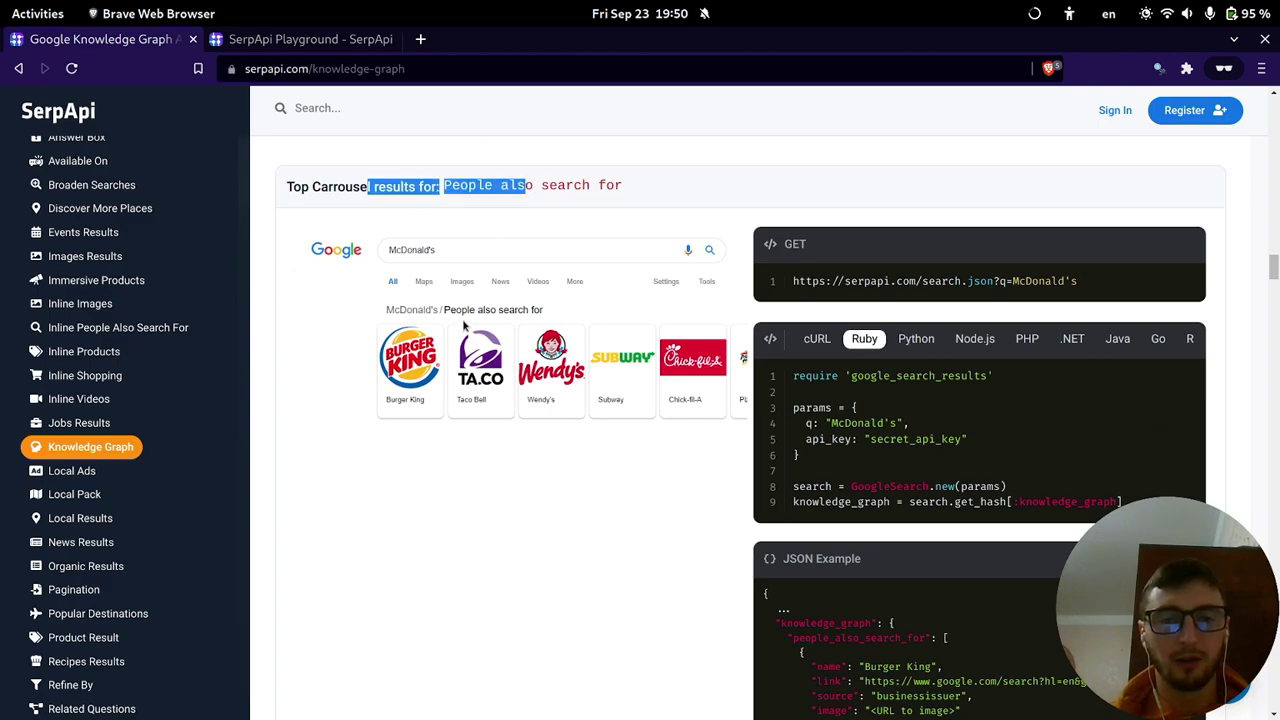
{"action": "scroll", "coordinate": [505, 257], "scroll_direction": "down", "scroll_amount": 15}
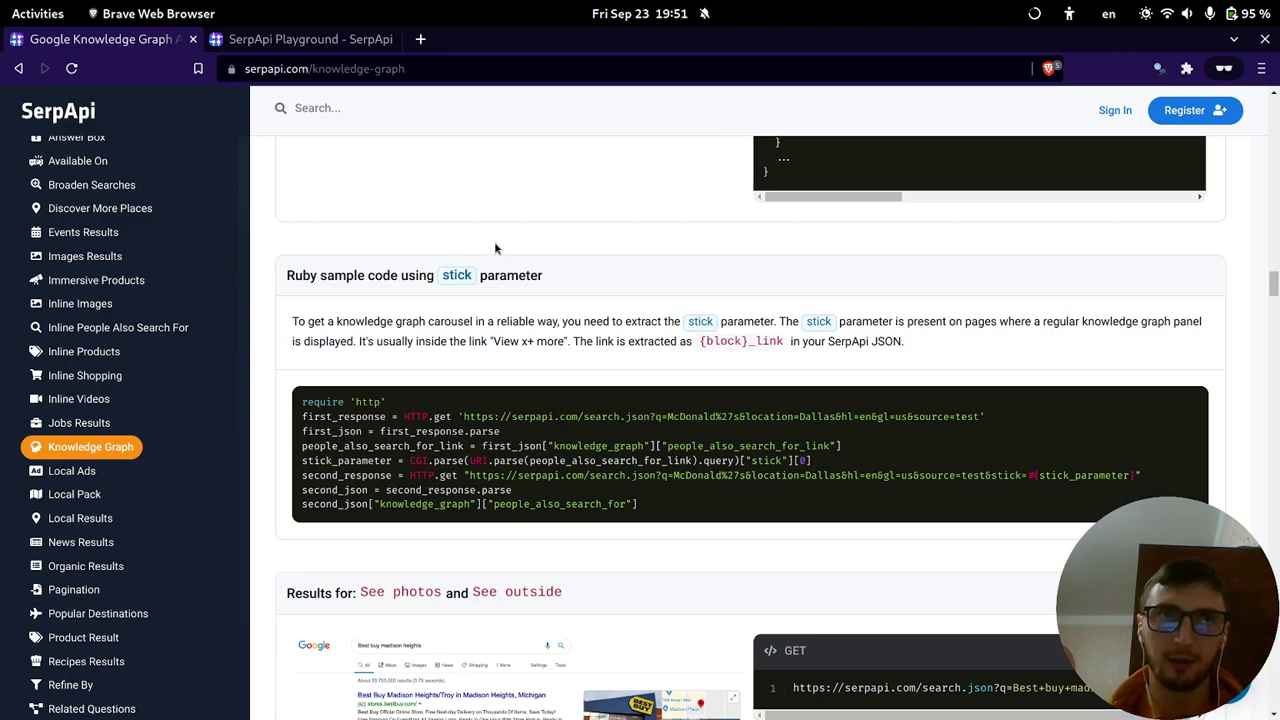
{"action": "scroll", "coordinate": [497, 250], "scroll_direction": "down", "scroll_amount": 12}
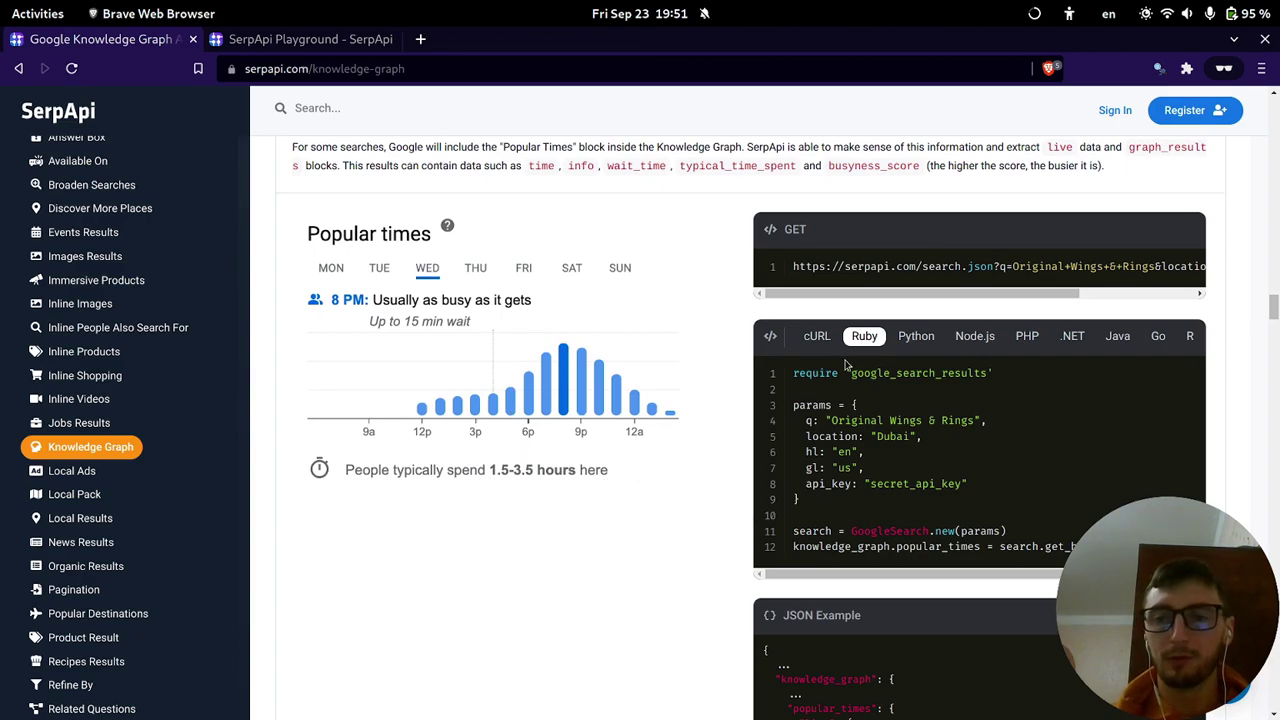
Replace the DoubleTree query in the Playground with 'Original Wings & Rings' and run the search.
{"action": "left_click_drag", "start_coordinate": [829, 420], "coordinate": [975, 420]}
{"action": "key", "text": "ctrl+c"}
{"action": "key", "text": "ctrl+Tab"}
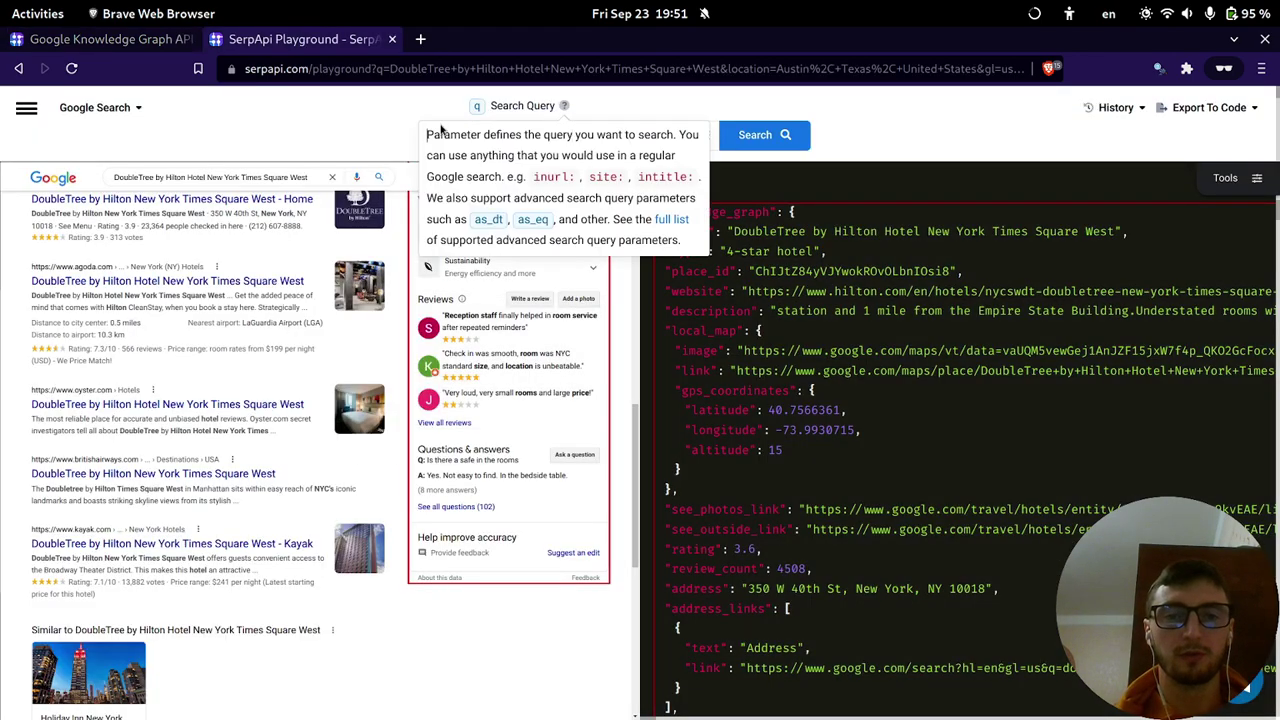
{"action": "left_click", "coordinate": [553, 137]}
{"action": "key", "text": "ctrl+a"}
{"action": "key", "text": "ctrl+v"}
{"action": "left_click", "coordinate": [730, 139]}
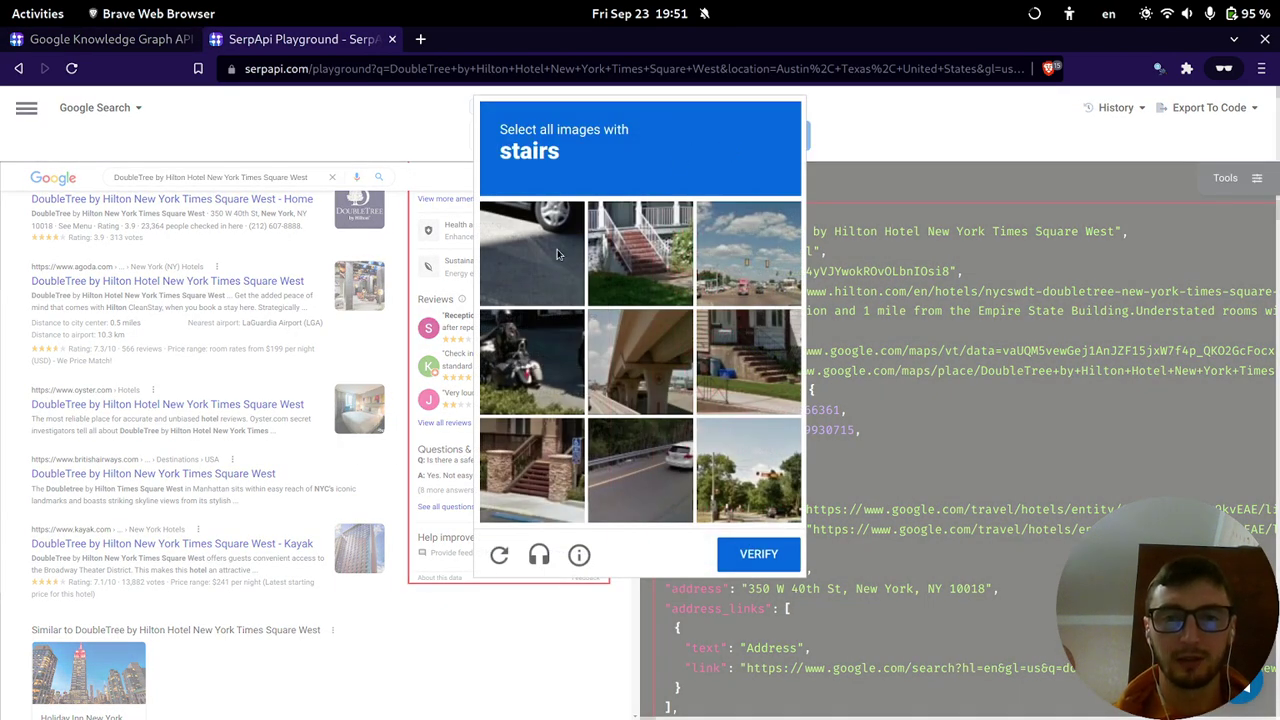
Pass the stairs captcha and scroll through the Original Wings & Rings results.
{"action": "left_click", "coordinate": [596, 249]}
{"action": "left_click", "coordinate": [762, 362]}
{"action": "left_click", "coordinate": [554, 486]}
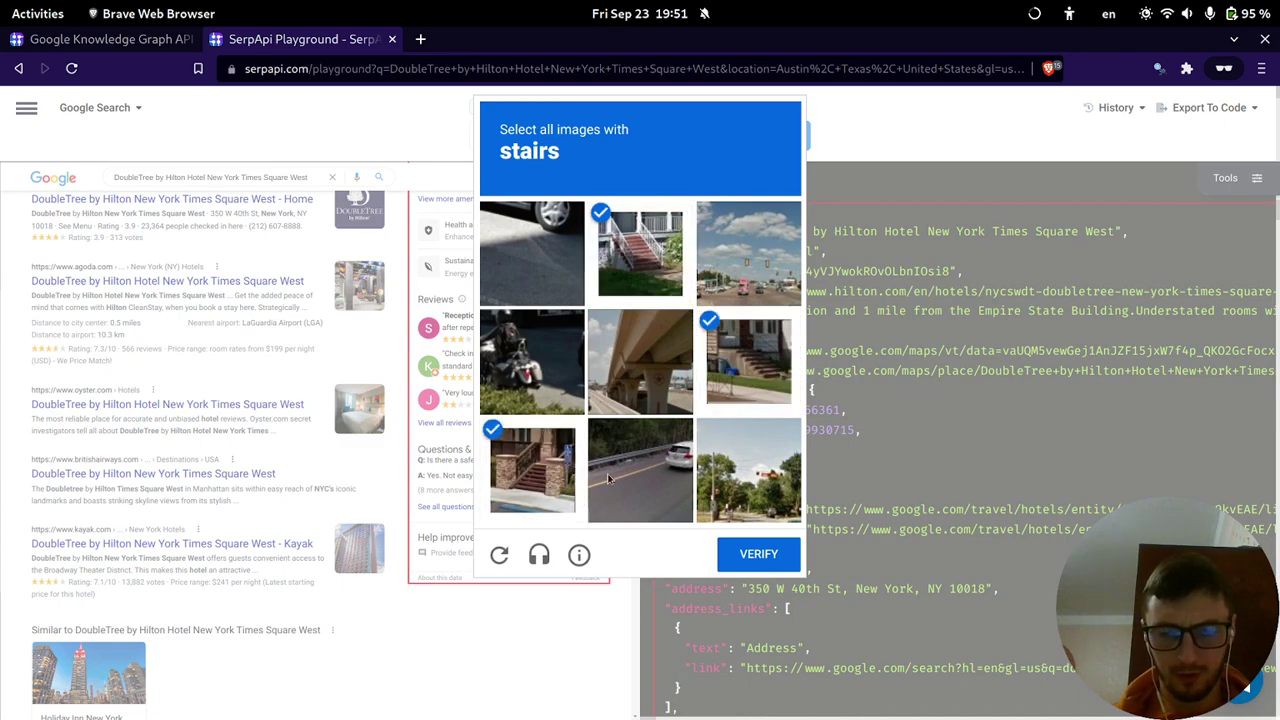
{"action": "left_click", "coordinate": [747, 555]}
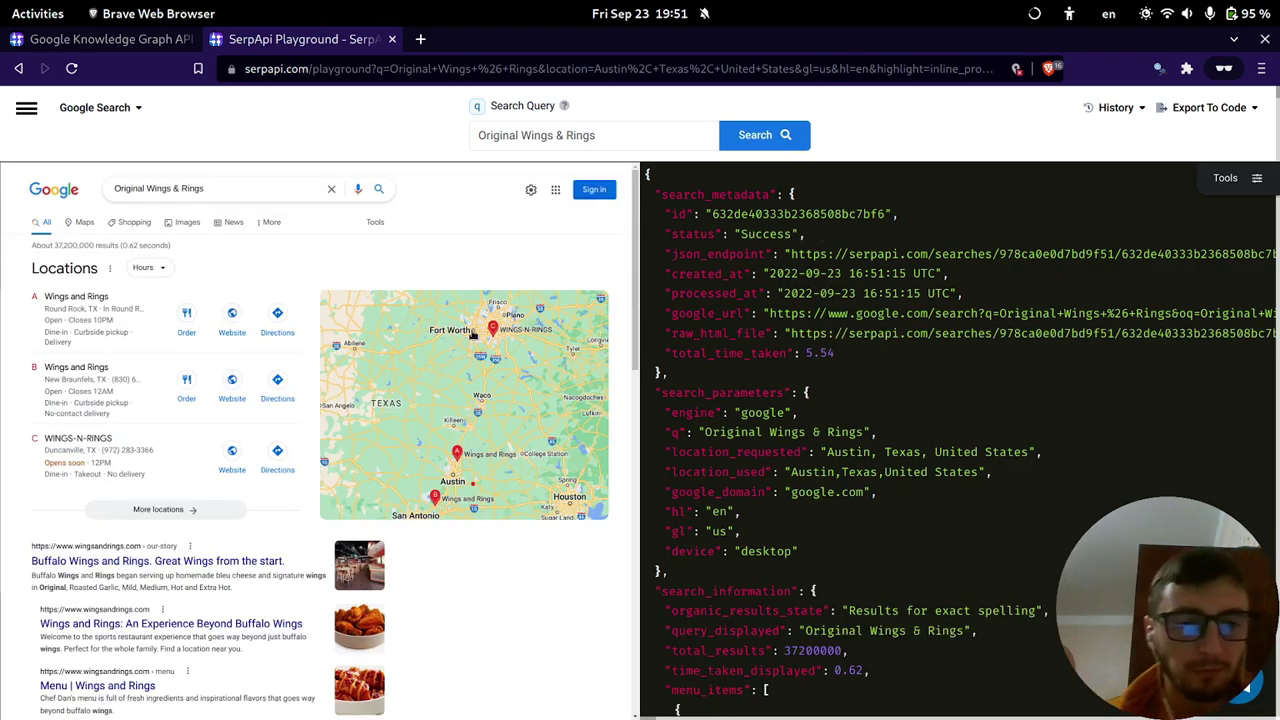
{"action": "scroll", "coordinate": [480, 330], "scroll_direction": "down", "scroll_amount": 10}
{"action": "scroll", "coordinate": [479, 325], "scroll_direction": "down", "scroll_amount": 5}
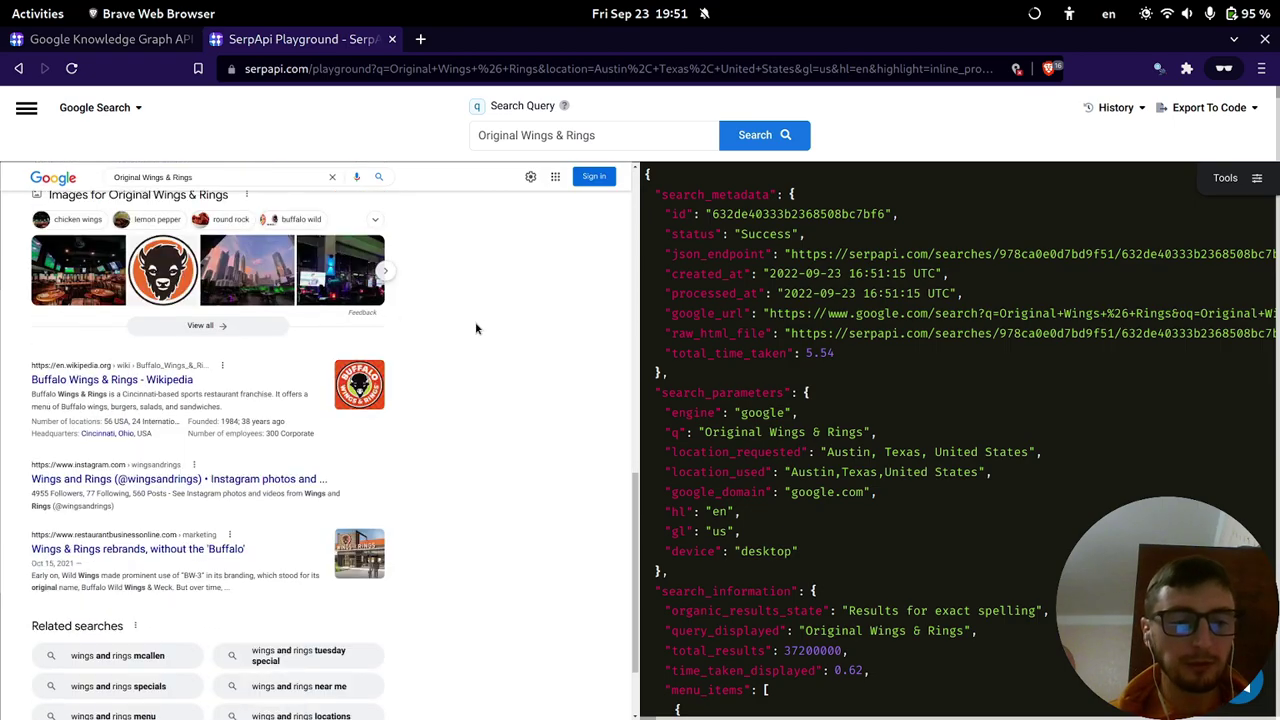
{"action": "scroll", "coordinate": [475, 351], "scroll_direction": "up", "scroll_amount": 15}
Copy 'Park 56 Dental New York' from the docs into the Playground's Search Query box.
{"action": "key", "text": "ctrl+shift+Tab"}
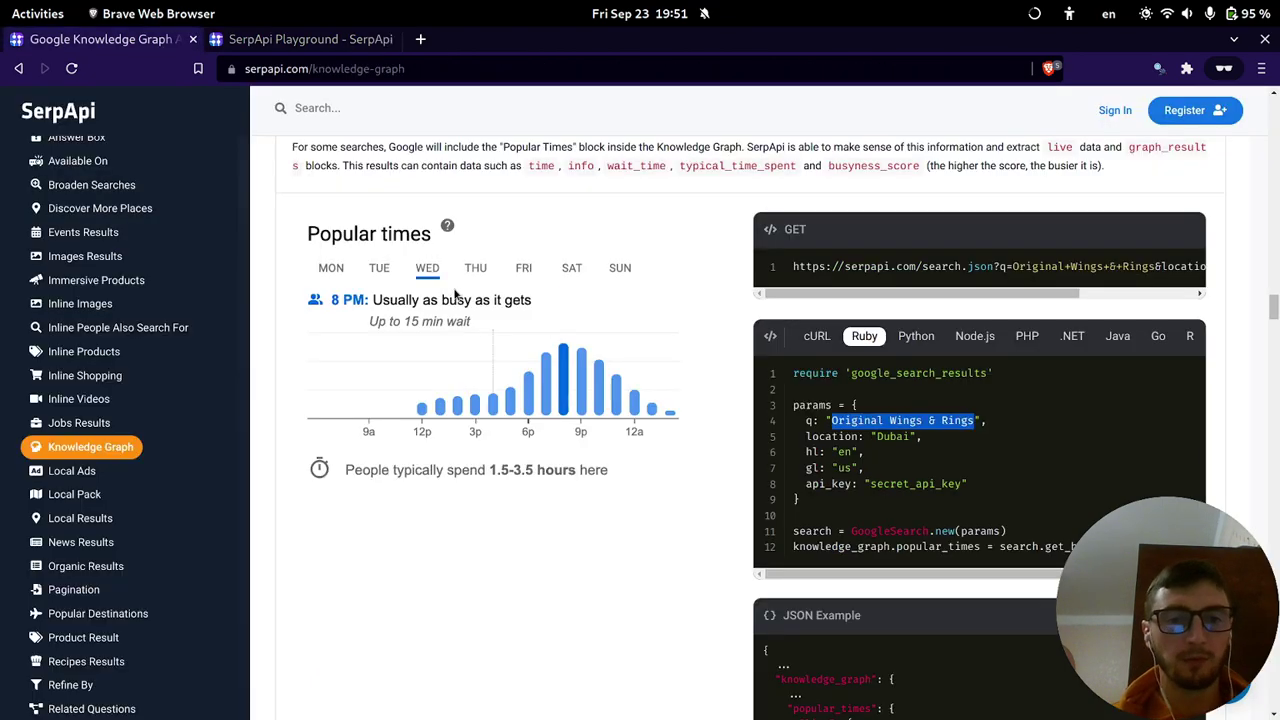
{"action": "scroll", "coordinate": [509, 335], "scroll_direction": "down", "scroll_amount": 15}
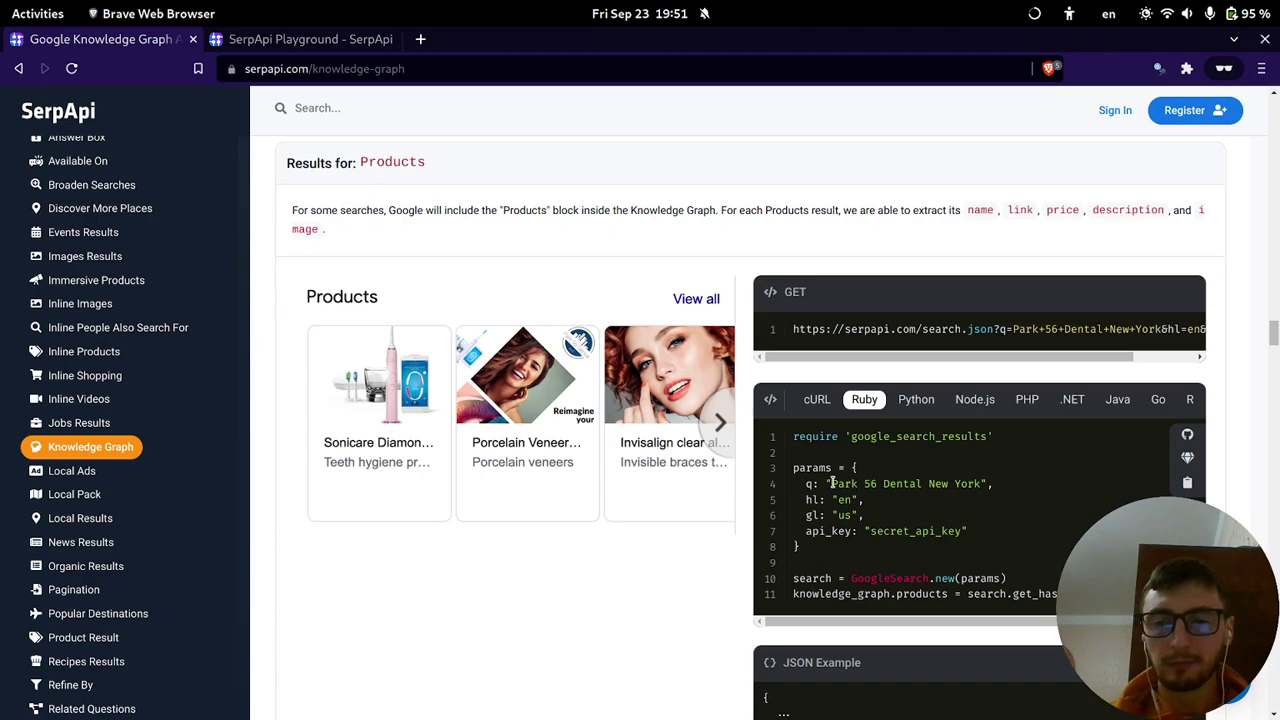
{"action": "left_click_drag", "start_coordinate": [830, 483], "coordinate": [985, 481]}
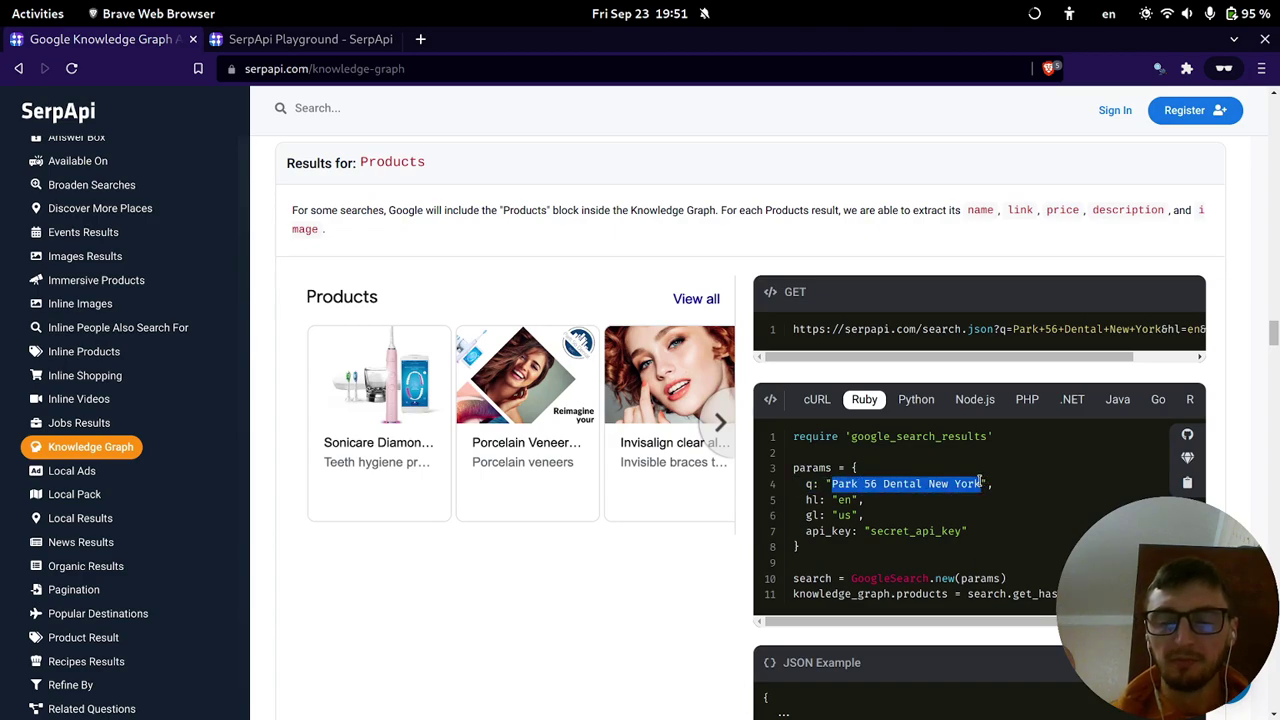
{"action": "key", "text": "ctrl+c"}
{"action": "key", "text": "ctrl+Tab"}
{"action": "triple_click", "coordinate": [590, 136]}
{"action": "key", "text": "ctrl+v"}
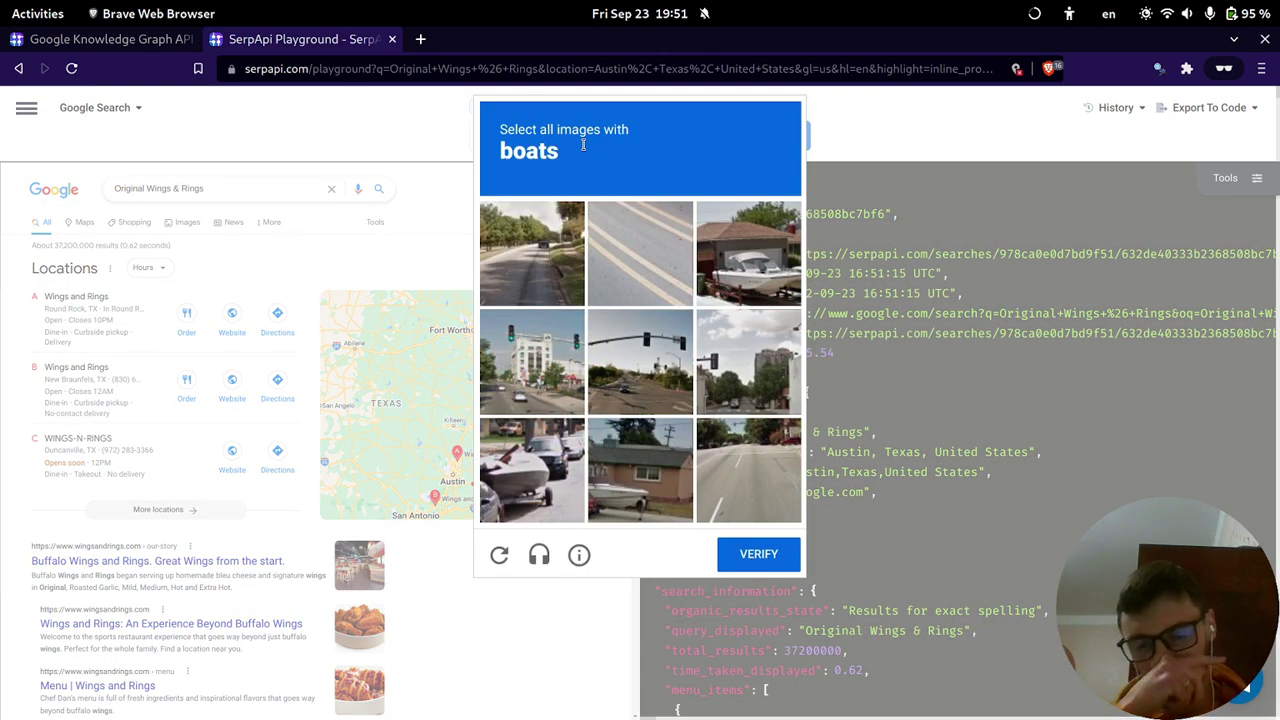
Select the three boat tiles and verify so the Park 56 Dental search runs.
{"action": "key", "text": "ctrl+Tab"}
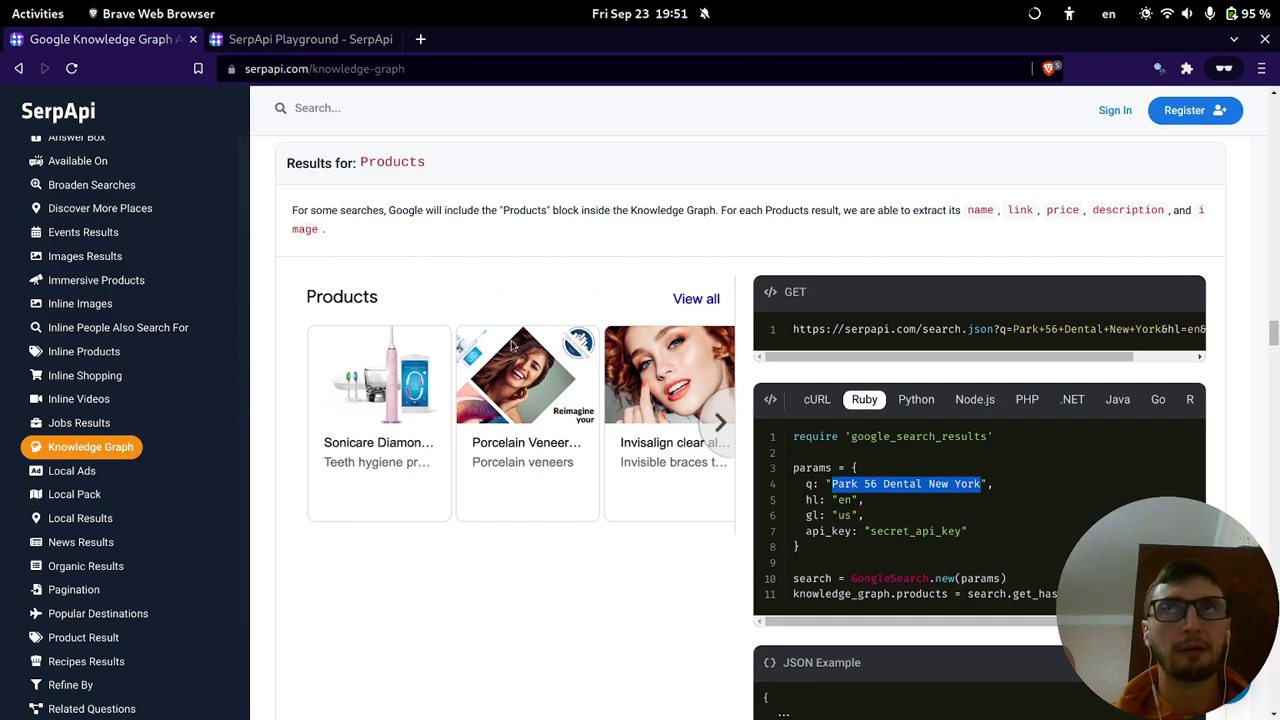
{"action": "key", "text": "ctrl+Tab"}
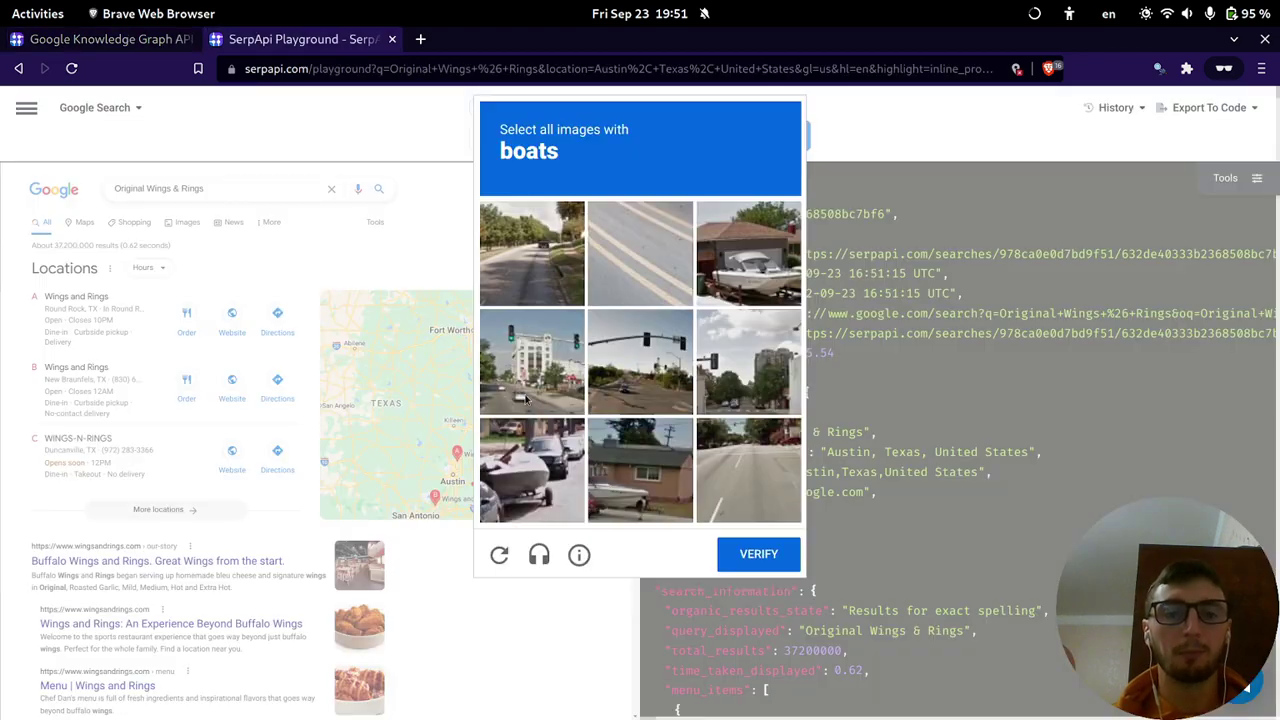
{"action": "left_click", "coordinate": [766, 261]}
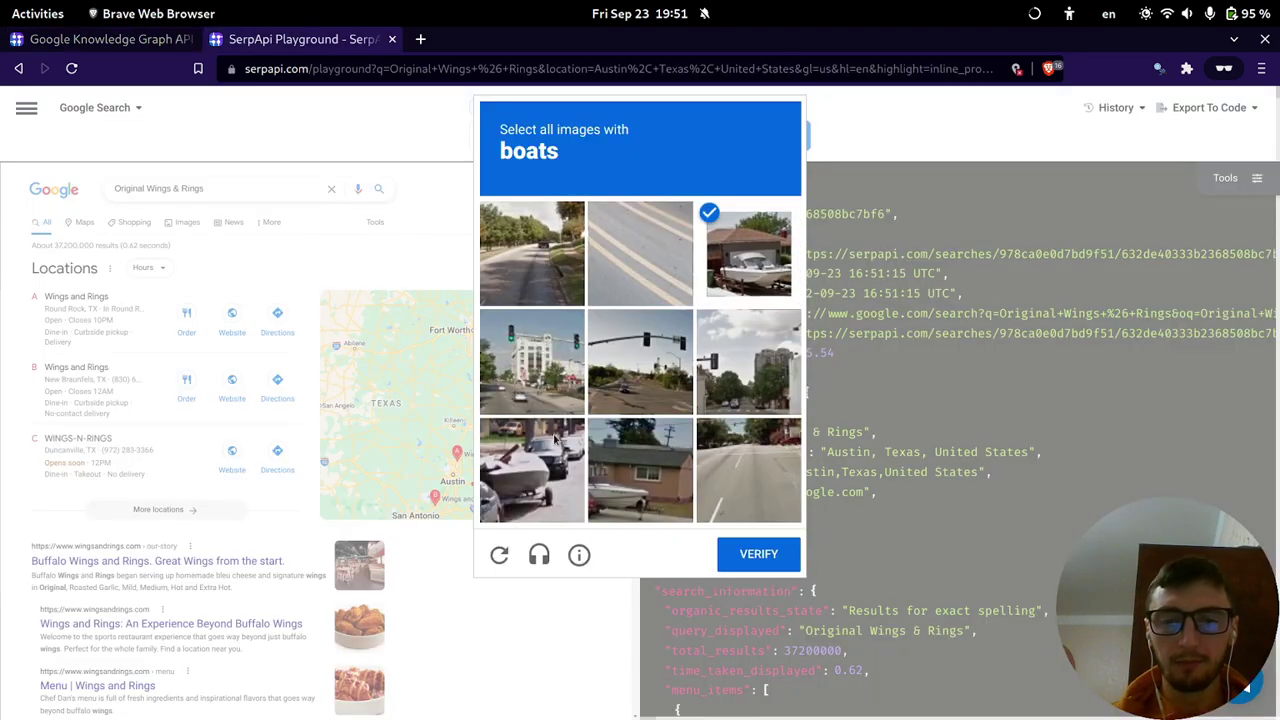
{"action": "left_click", "coordinate": [594, 470]}
{"action": "left_click", "coordinate": [528, 472]}
{"action": "left_click", "coordinate": [777, 560]}
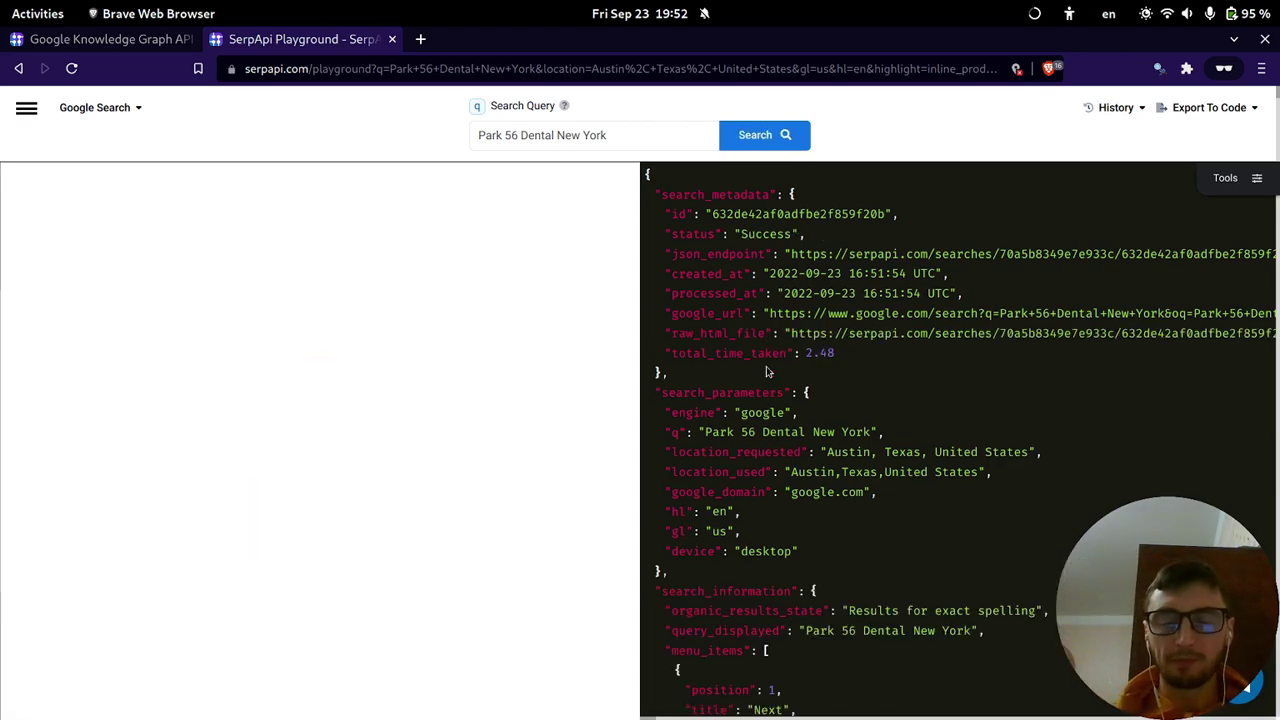
Jump the JSON to the first Products card, then scroll to the posts and popular_times entries.
{"action": "scroll", "coordinate": [540, 409], "scroll_direction": "down", "scroll_amount": 5}
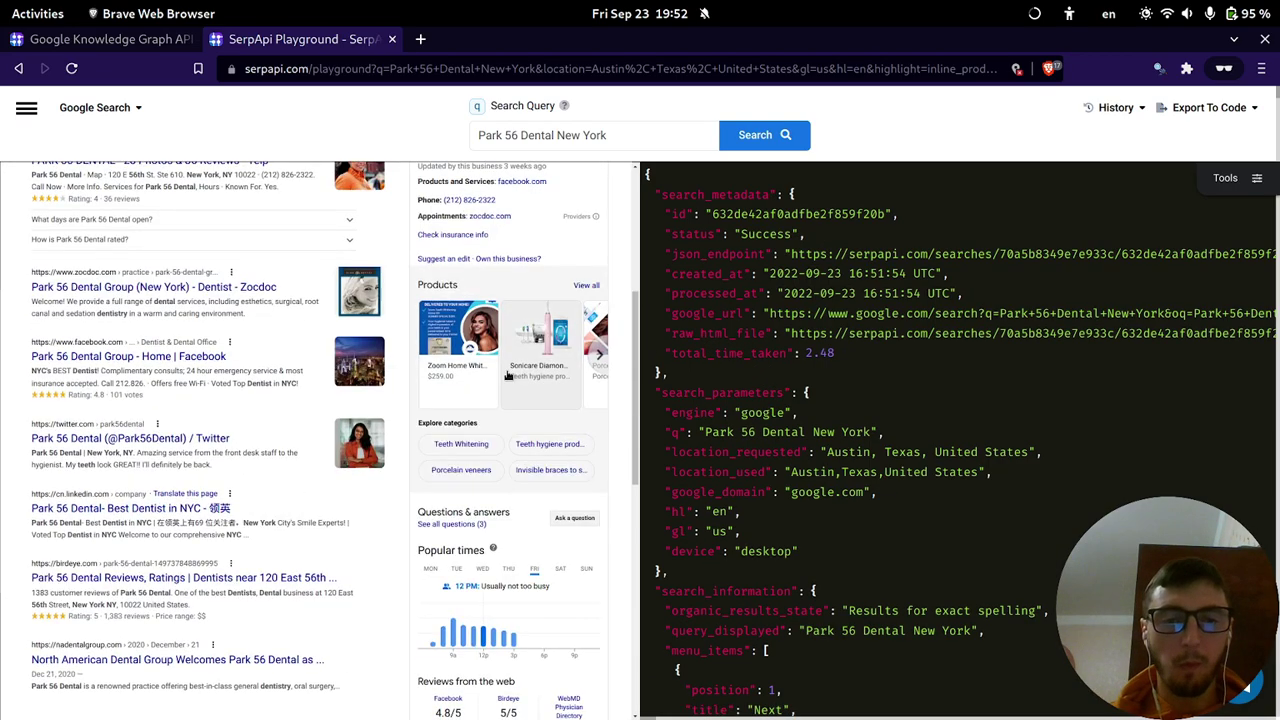
{"action": "left_click", "coordinate": [484, 324]}
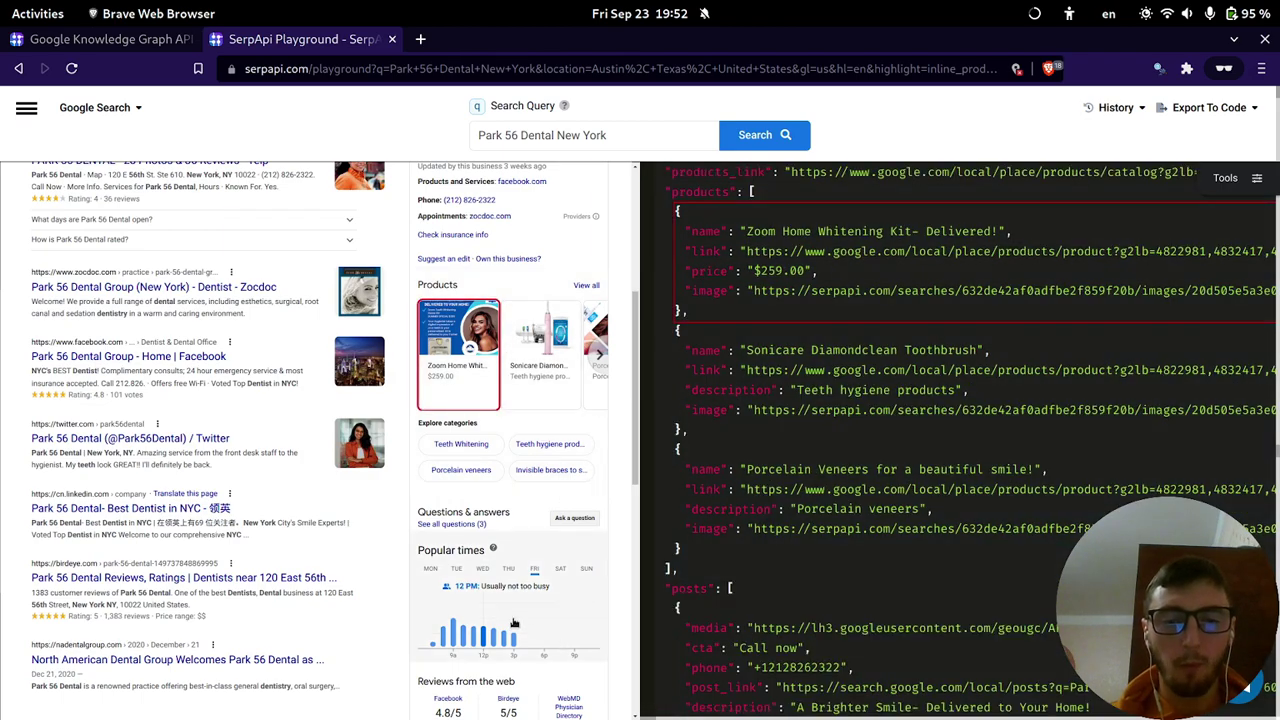
{"action": "scroll", "coordinate": [780, 370], "scroll_direction": "up", "scroll_amount": 3}
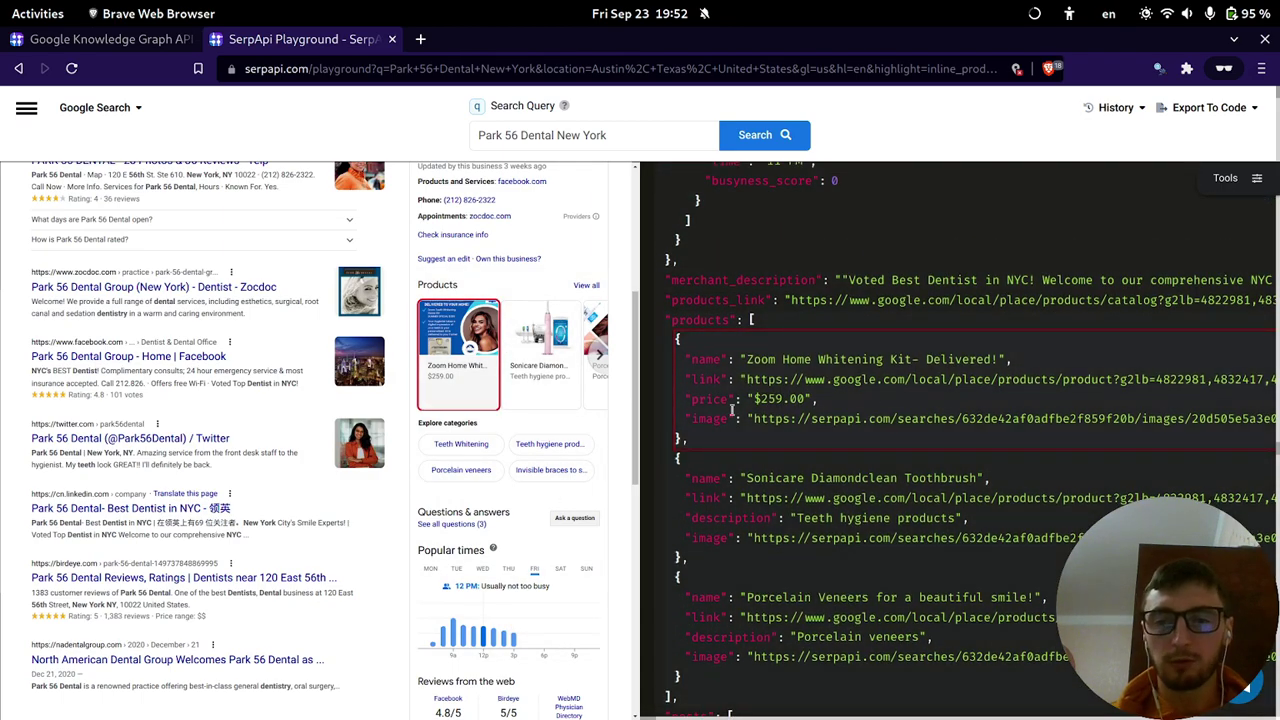
{"action": "scroll", "coordinate": [548, 345], "scroll_direction": "up", "scroll_amount": 3}
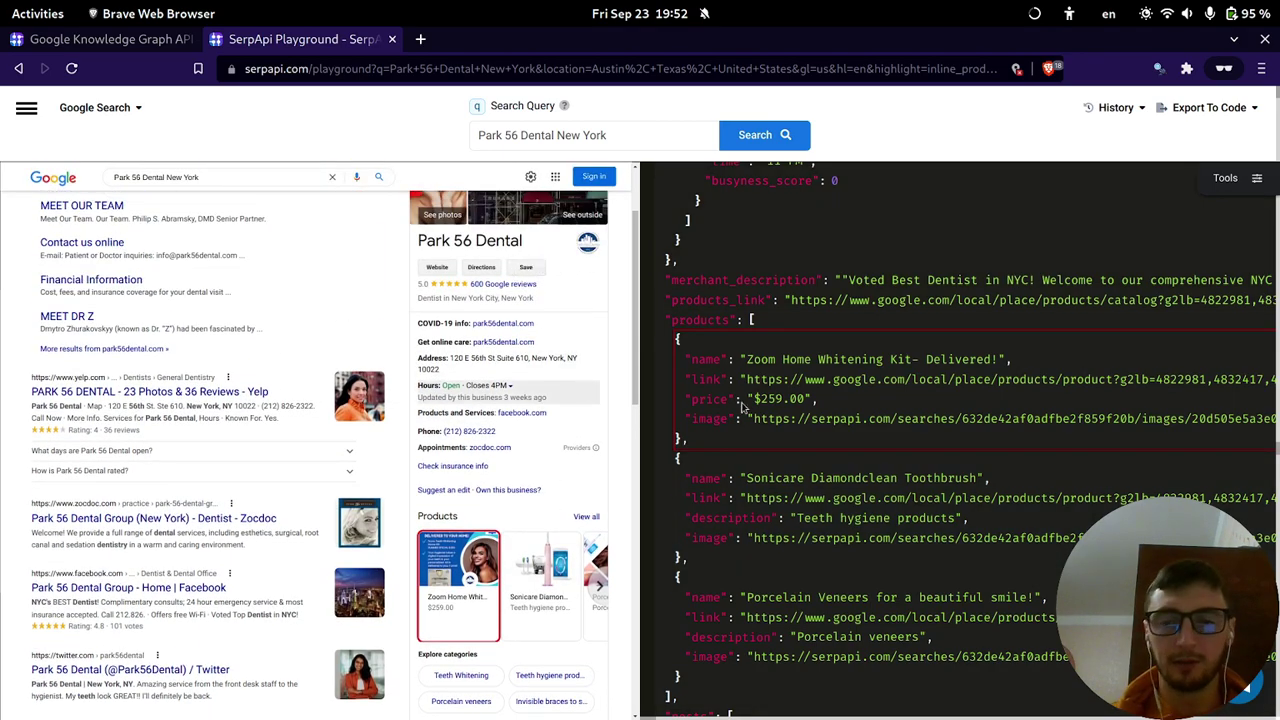
{"action": "scroll", "coordinate": [495, 505], "scroll_direction": "down", "scroll_amount": 3}
{"action": "scroll", "coordinate": [495, 505], "scroll_direction": "down", "scroll_amount": 1}
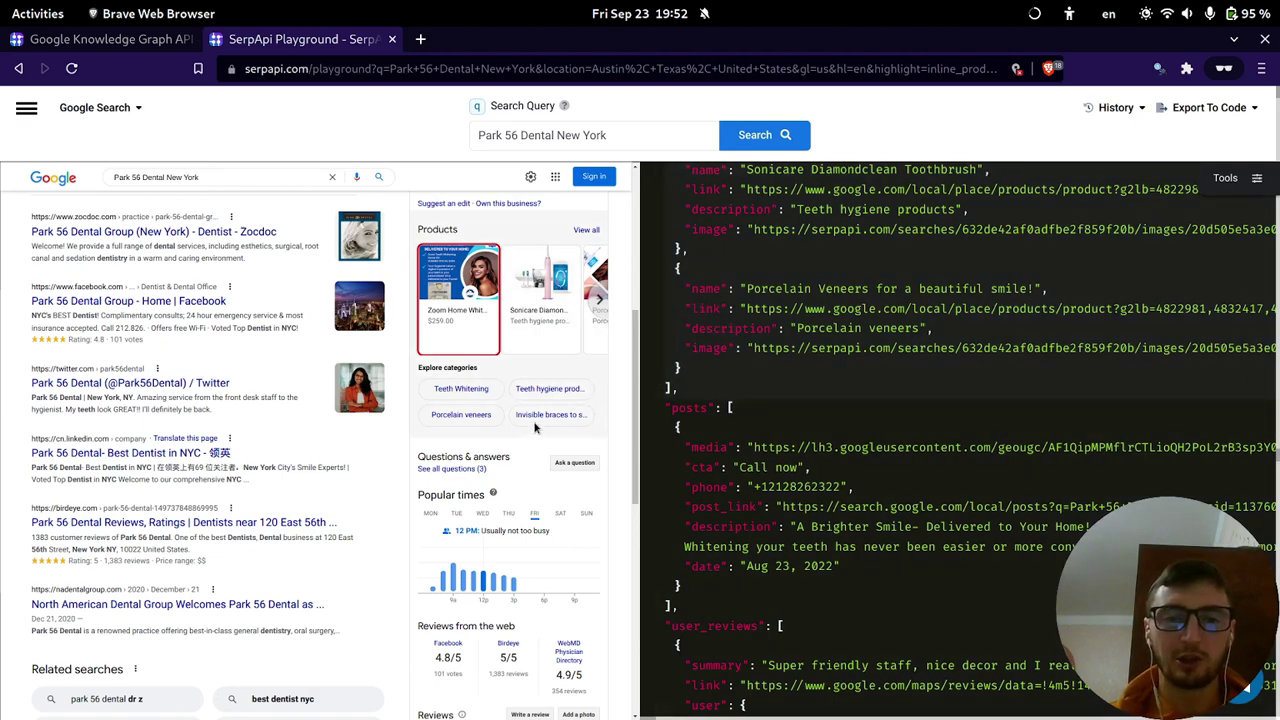
{"action": "scroll", "coordinate": [477, 233], "scroll_direction": "down", "scroll_amount": 2}
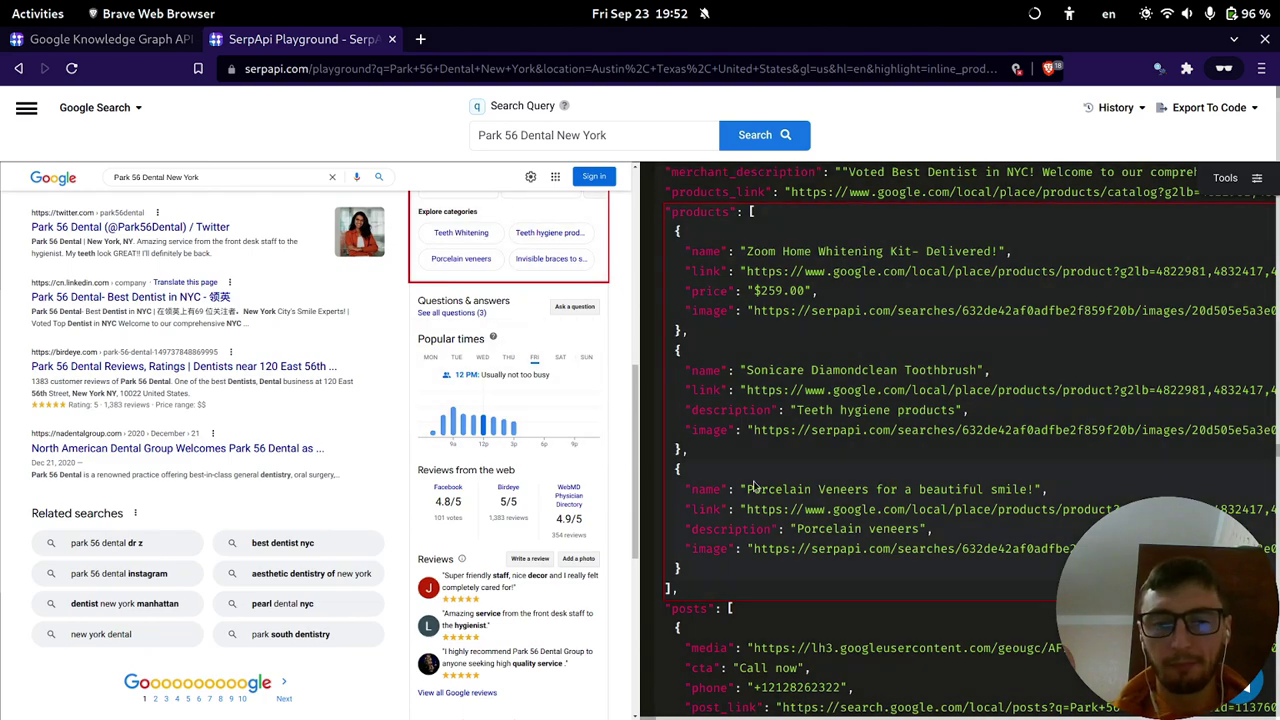
{"action": "scroll", "coordinate": [743, 516], "scroll_direction": "down", "scroll_amount": 3}
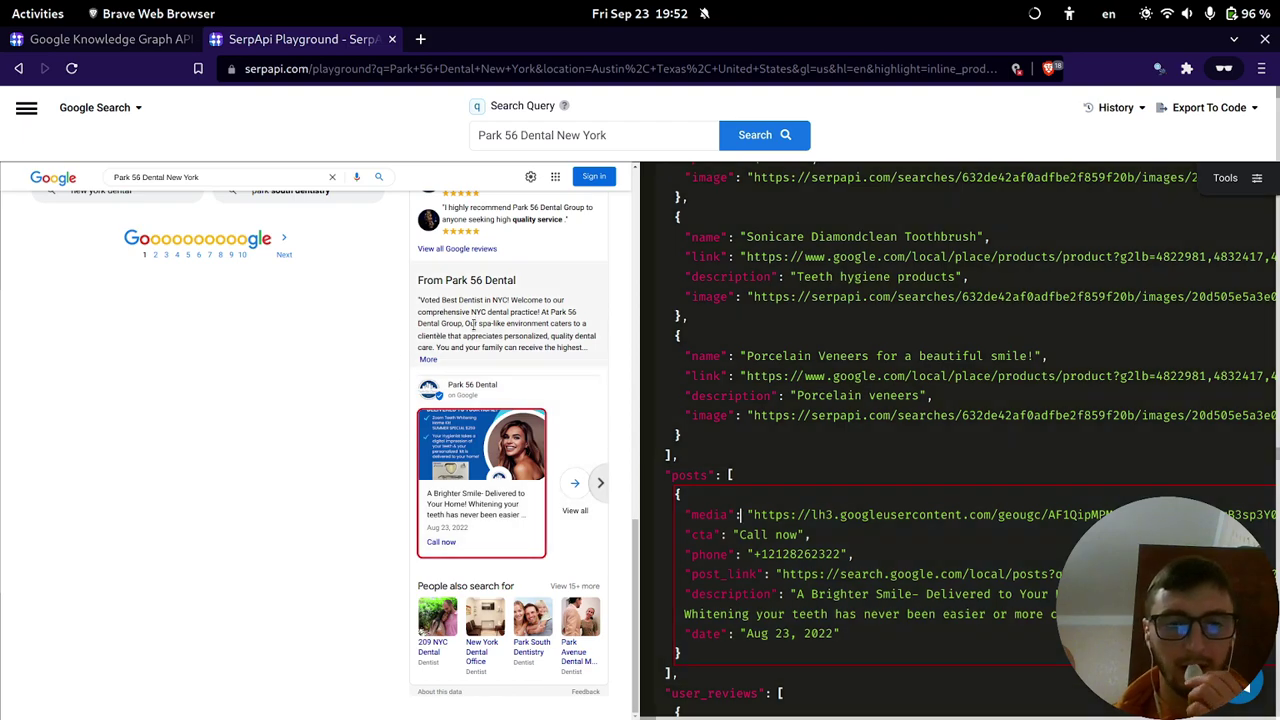
{"action": "scroll", "coordinate": [517, 305], "scroll_direction": "up", "scroll_amount": 3}
{"action": "scroll", "coordinate": [518, 322], "scroll_direction": "up", "scroll_amount": 3}
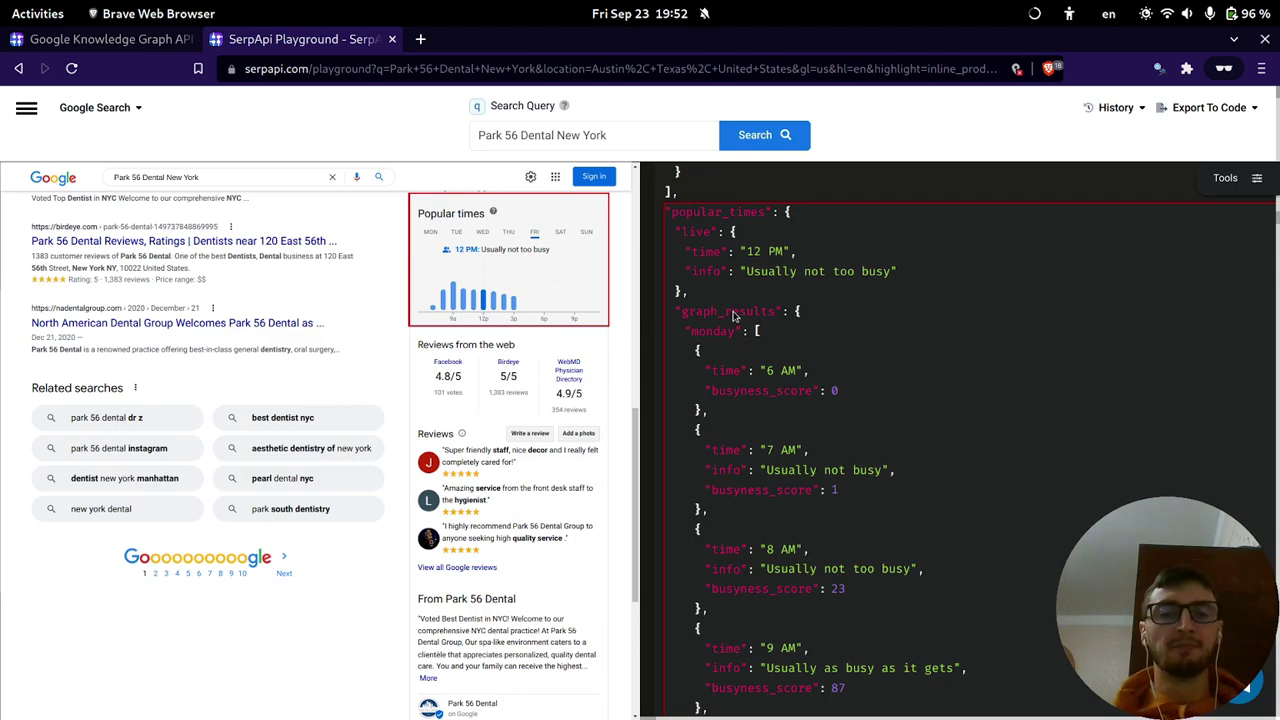
Highlight the live 12 PM time, collapse the monday–thursday arrays, and scroll to Friday's scores.
{"action": "left_click_drag", "start_coordinate": [713, 252], "coordinate": [794, 252]}
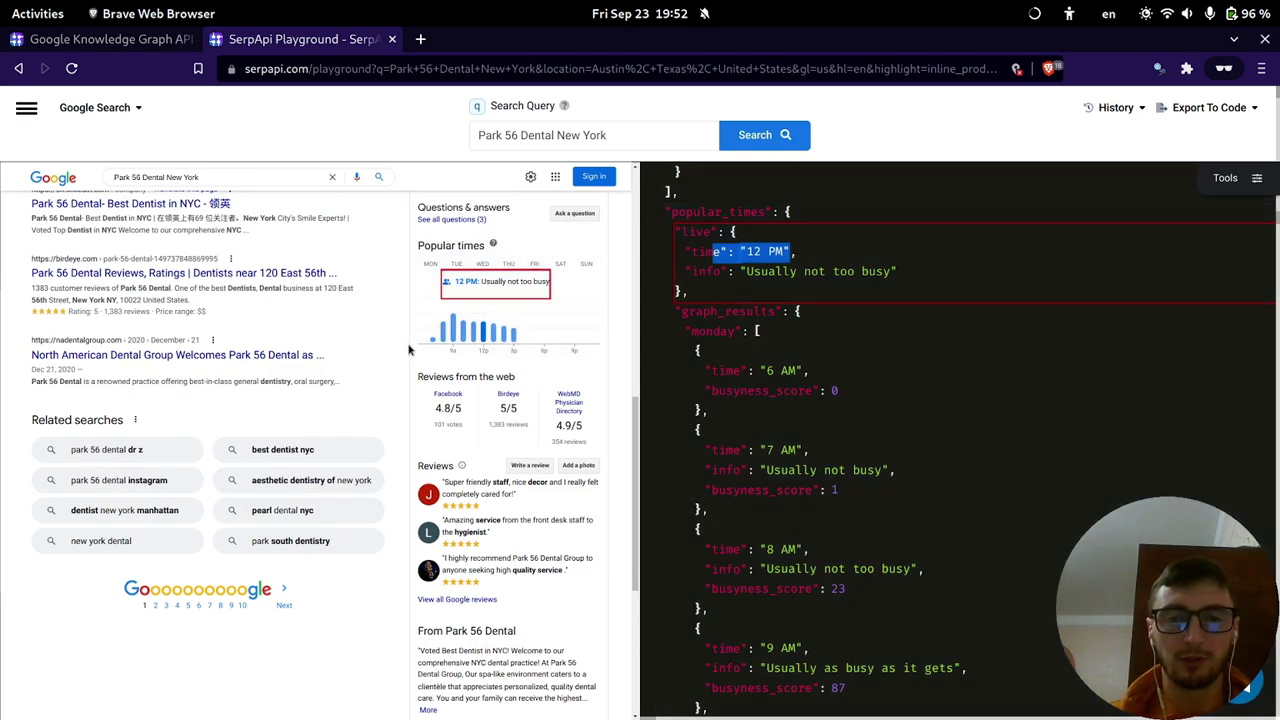
{"action": "left_click", "coordinate": [708, 331]}
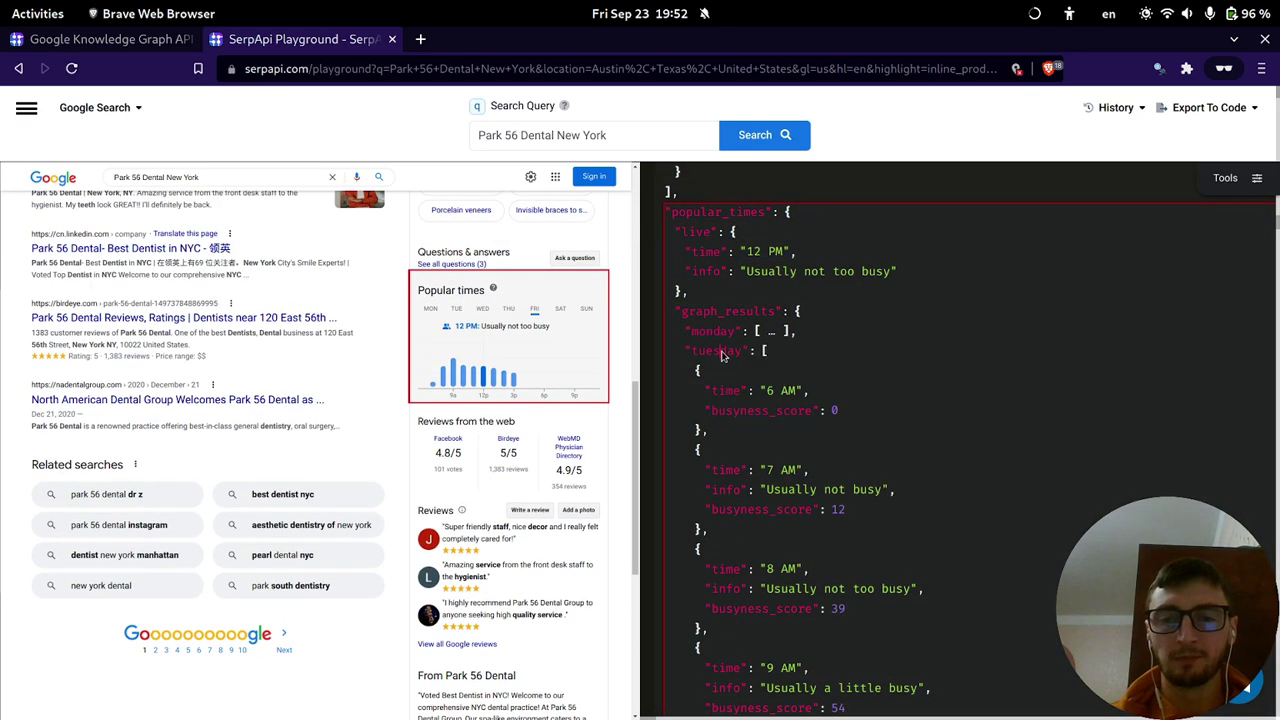
{"action": "left_click", "coordinate": [720, 351]}
{"action": "left_click", "coordinate": [722, 371]}
{"action": "left_click", "coordinate": [732, 391]}
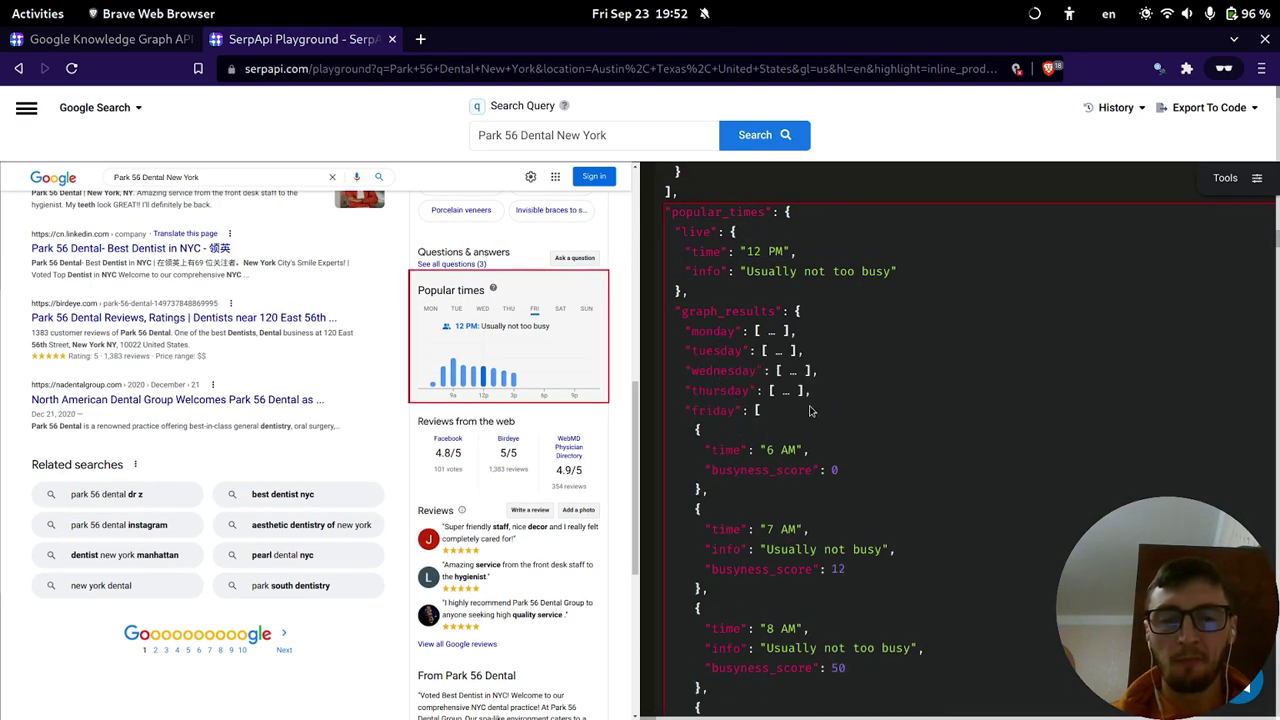
{"action": "scroll", "coordinate": [812, 407], "scroll_direction": "down", "scroll_amount": 4}
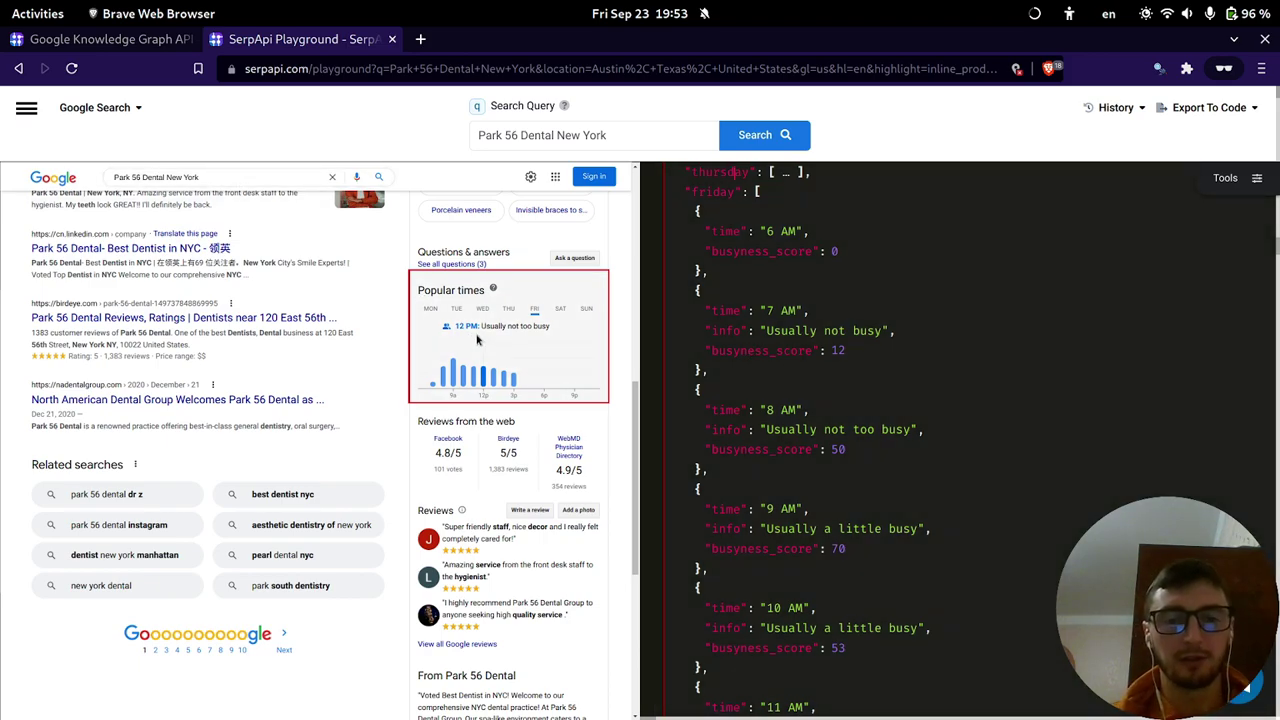
{"action": "scroll", "coordinate": [497, 340], "scroll_direction": "down", "scroll_amount": 4}
{"action": "scroll", "coordinate": [497, 340], "scroll_direction": "down", "scroll_amount": 3}
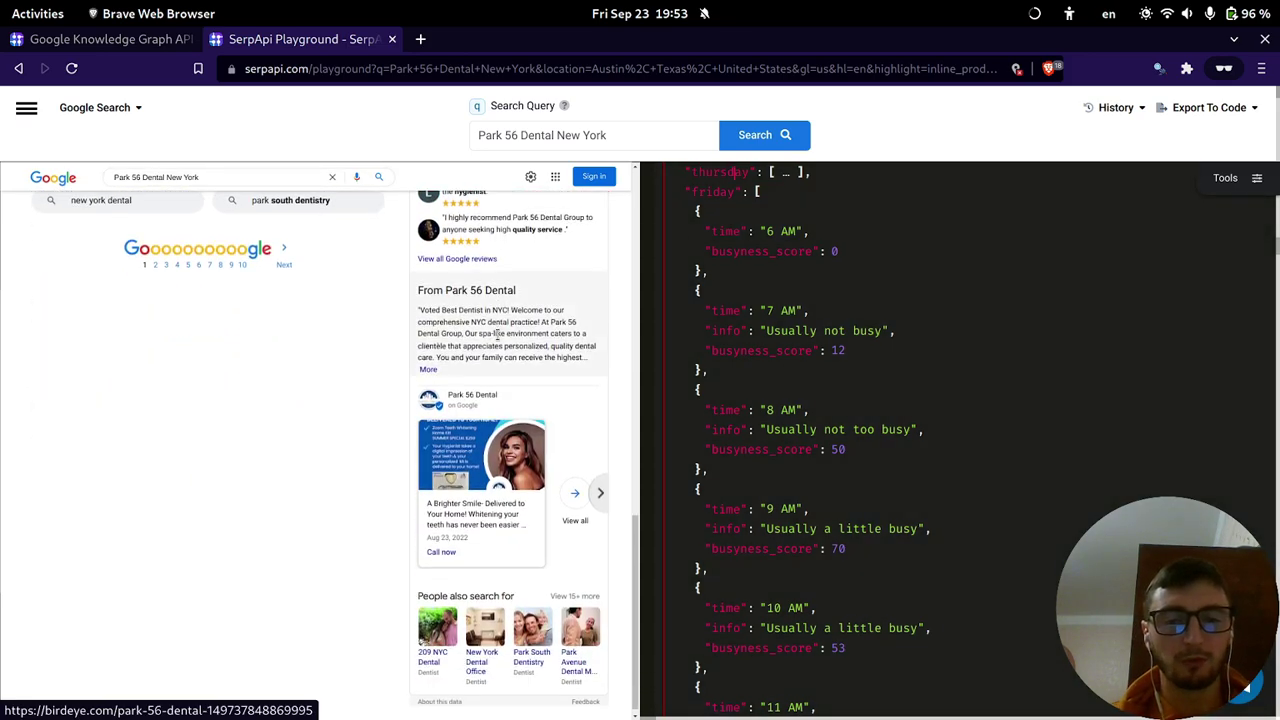
Scroll the Knowledge Graph docs through Local Posts, Offers, Future Open Date, Recently Opened and Merchant Description.
{"action": "left_click", "coordinate": [170, 42]}
{"action": "scroll", "coordinate": [700, 441], "scroll_direction": "down", "scroll_amount": 10}
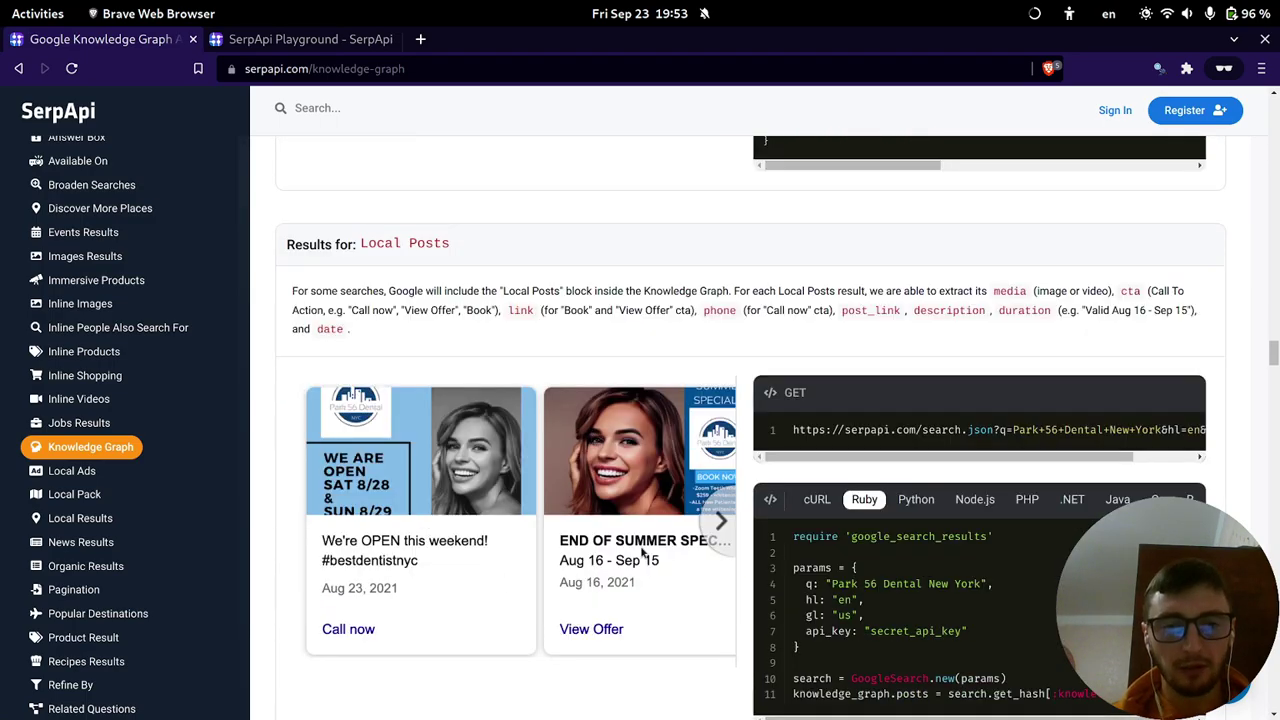
{"action": "scroll", "coordinate": [658, 479], "scroll_direction": "down", "scroll_amount": 10}
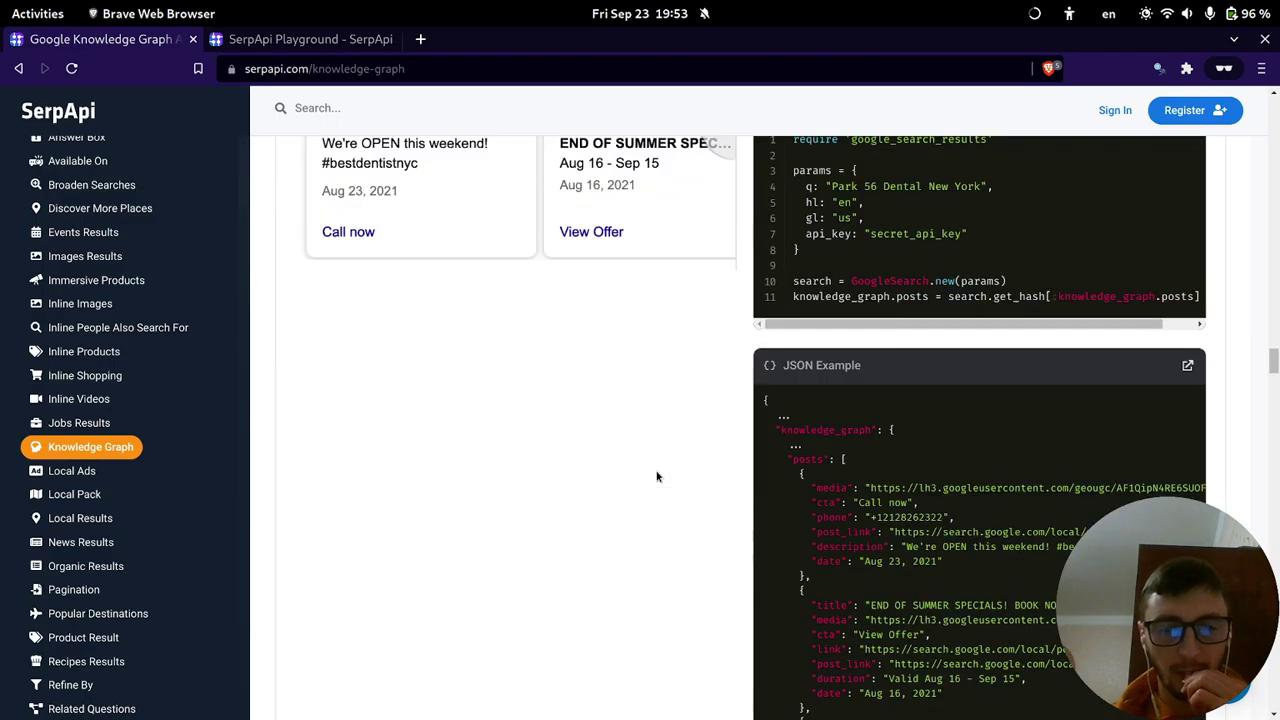
{"action": "scroll", "coordinate": [613, 438], "scroll_direction": "down", "scroll_amount": 4}
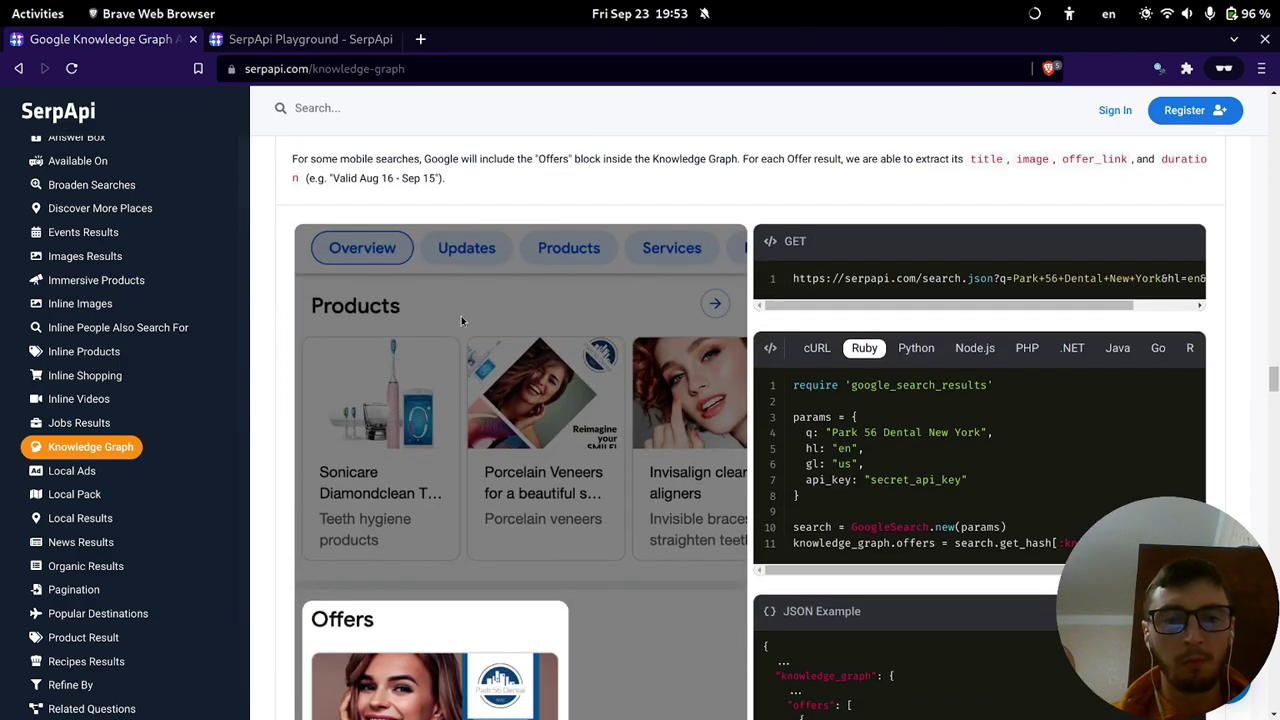
{"action": "scroll", "coordinate": [465, 310], "scroll_direction": "down", "scroll_amount": 5}
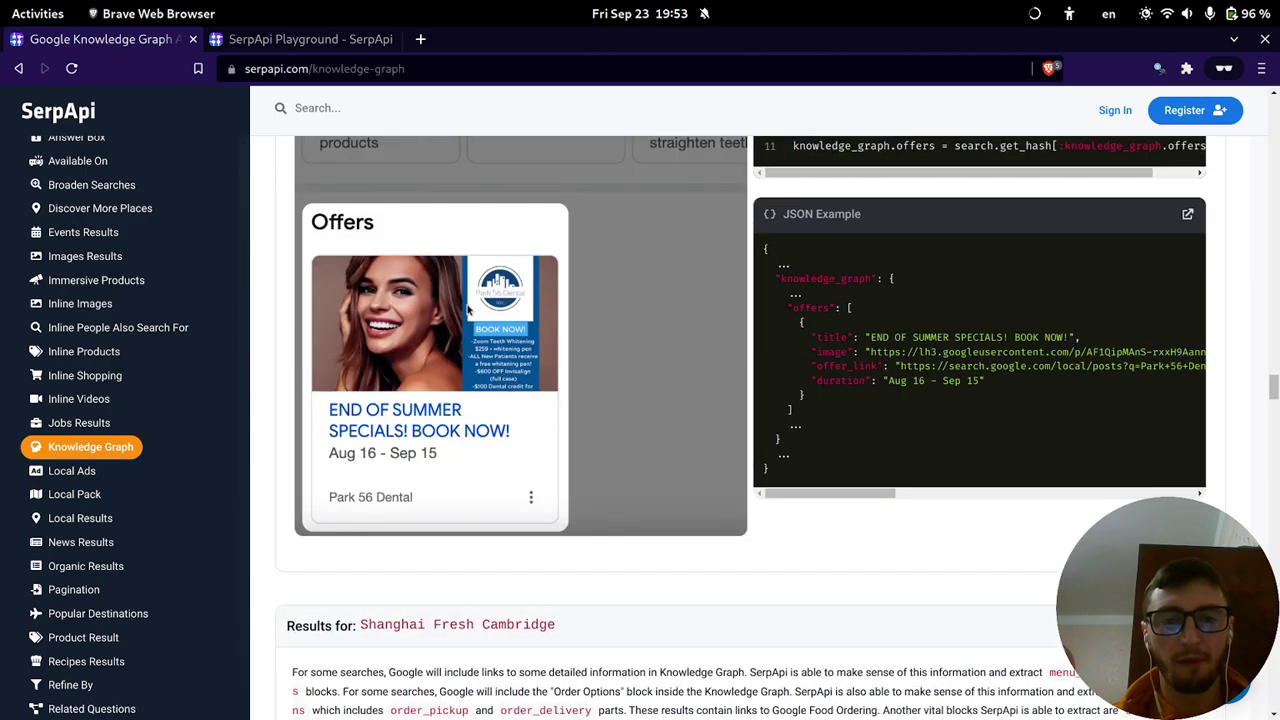
{"action": "scroll", "coordinate": [467, 300], "scroll_direction": "down", "scroll_amount": 5}
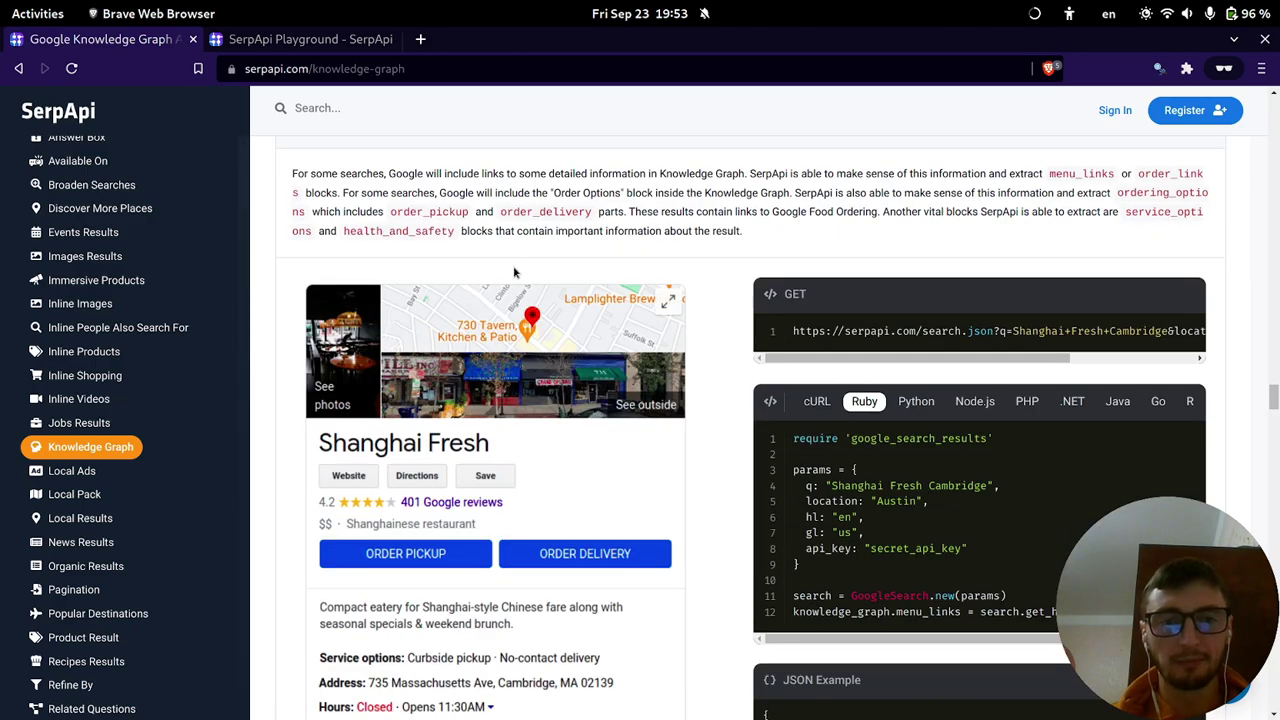
{"action": "scroll", "coordinate": [512, 272], "scroll_direction": "up", "scroll_amount": 2}
{"action": "scroll", "coordinate": [467, 349], "scroll_direction": "down", "scroll_amount": 9}
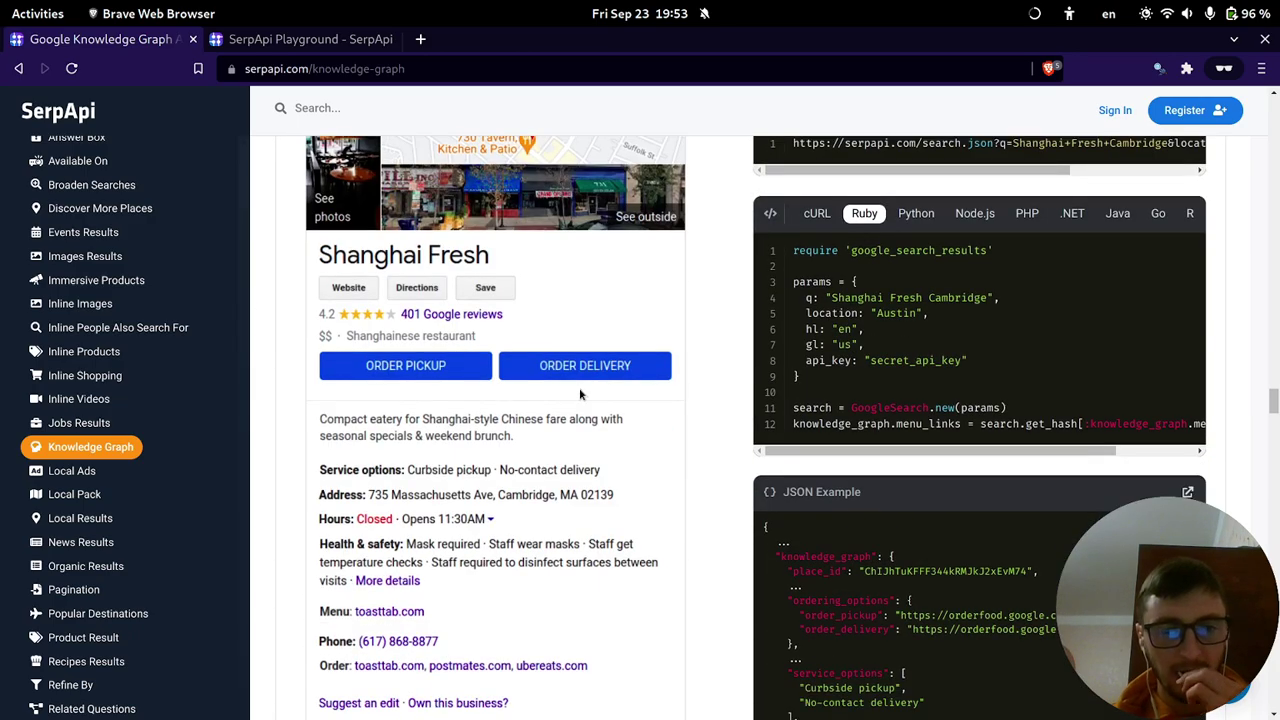
{"action": "scroll", "coordinate": [520, 340], "scroll_direction": "down", "scroll_amount": 8}
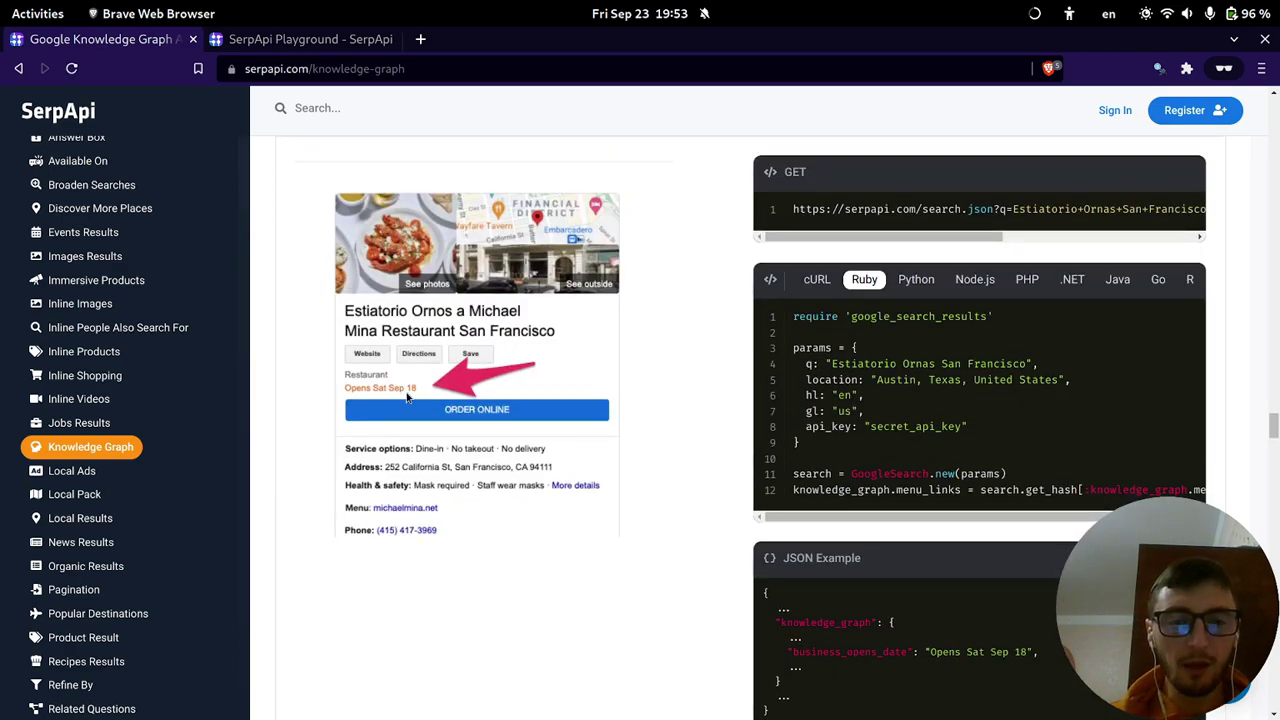
{"action": "scroll", "coordinate": [407, 389], "scroll_direction": "up", "scroll_amount": 3}
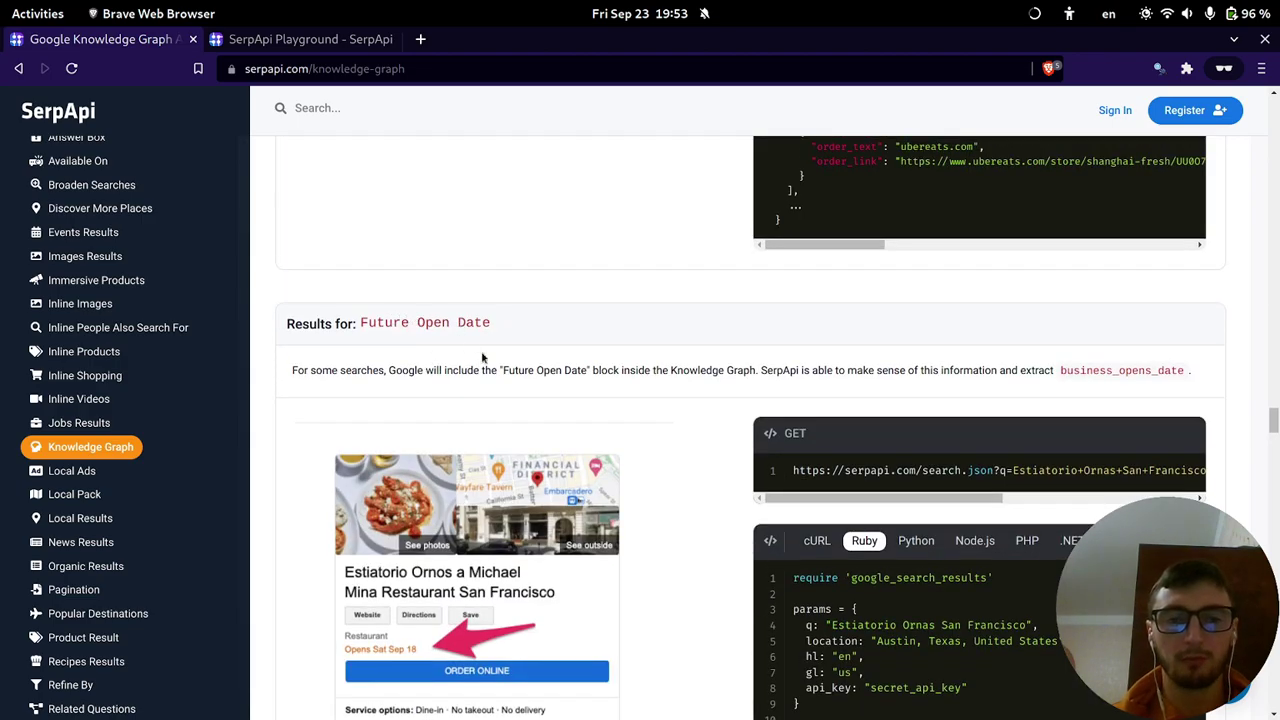
{"action": "scroll", "coordinate": [508, 345], "scroll_direction": "down", "scroll_amount": 9}
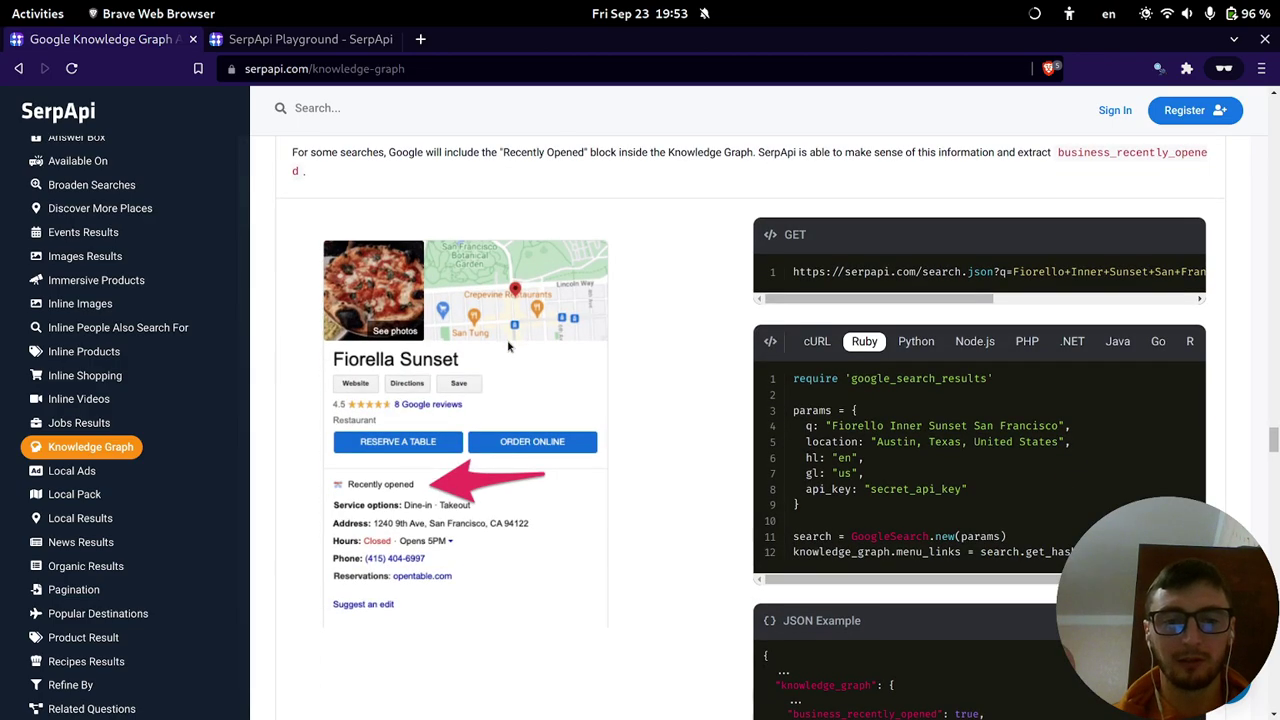
{"action": "scroll", "coordinate": [490, 185], "scroll_direction": "up", "scroll_amount": 2}
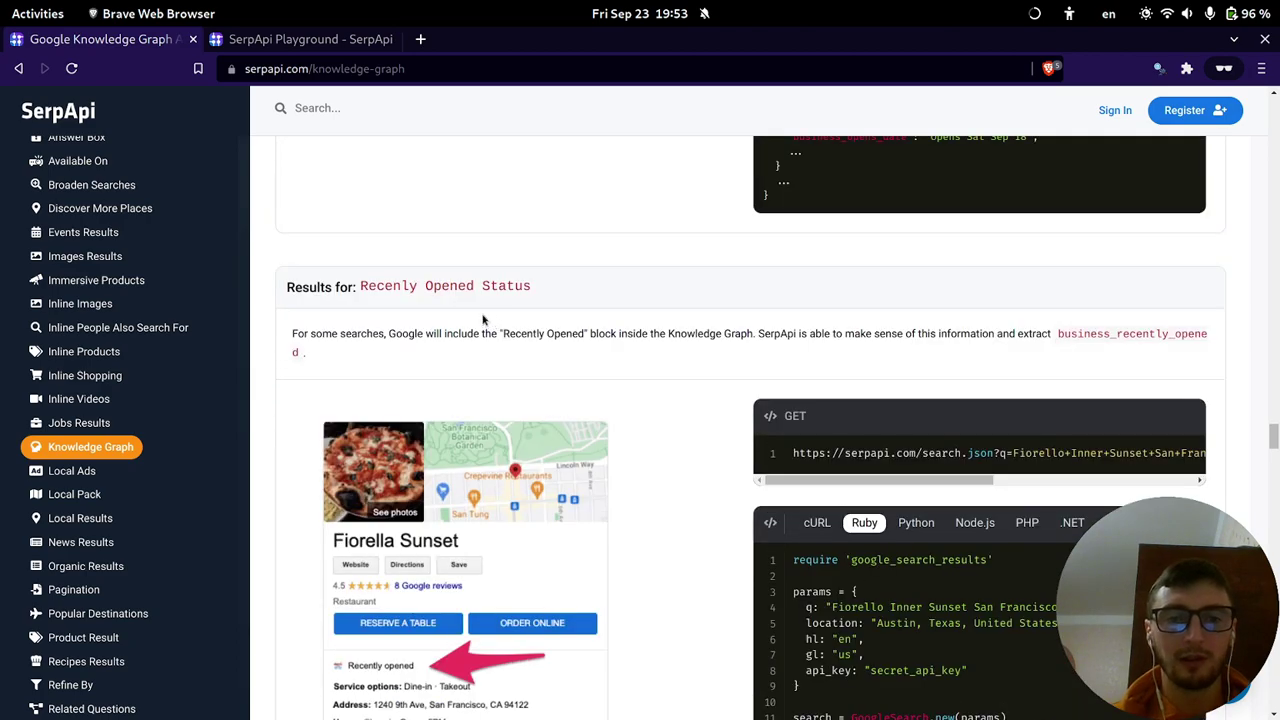
{"action": "scroll", "coordinate": [505, 310], "scroll_direction": "down", "scroll_amount": 7}
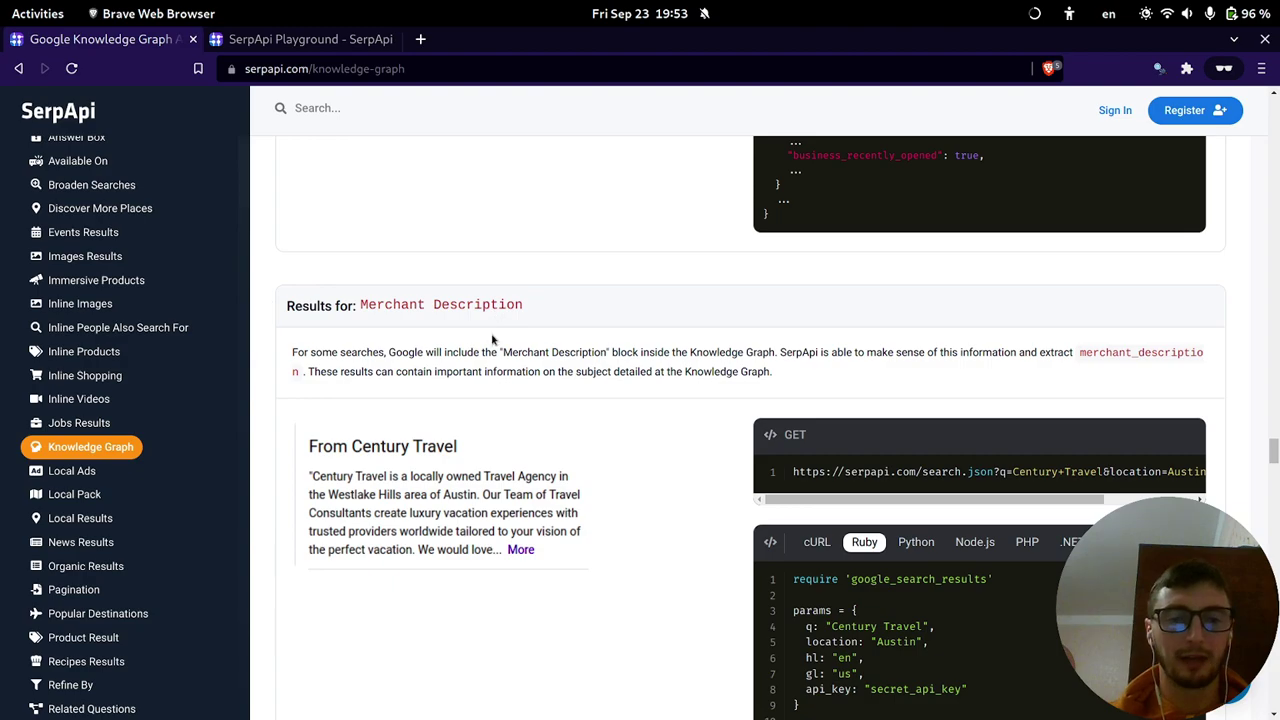
{"action": "scroll", "coordinate": [476, 324], "scroll_direction": "down", "scroll_amount": 6}
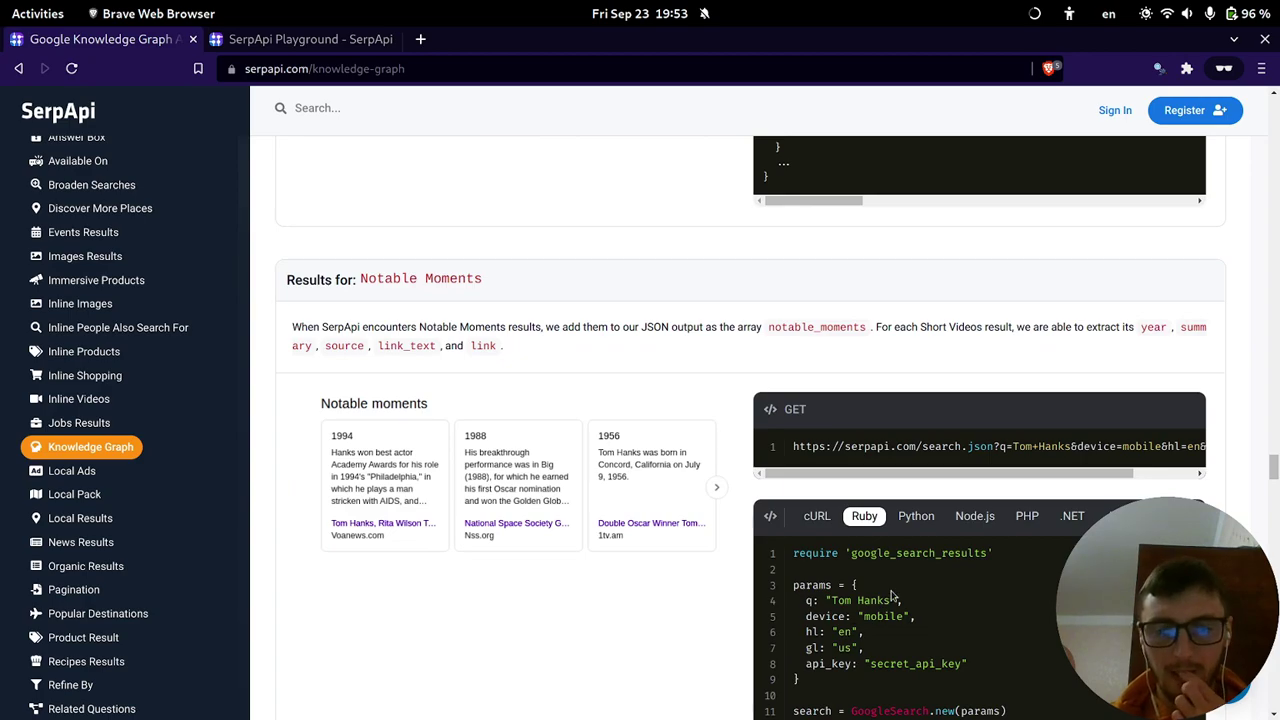
{"action": "left_click_drag", "start_coordinate": [880, 600], "coordinate": [832, 600]}
{"action": "scroll", "coordinate": [703, 446], "scroll_direction": "down", "scroll_amount": 10}
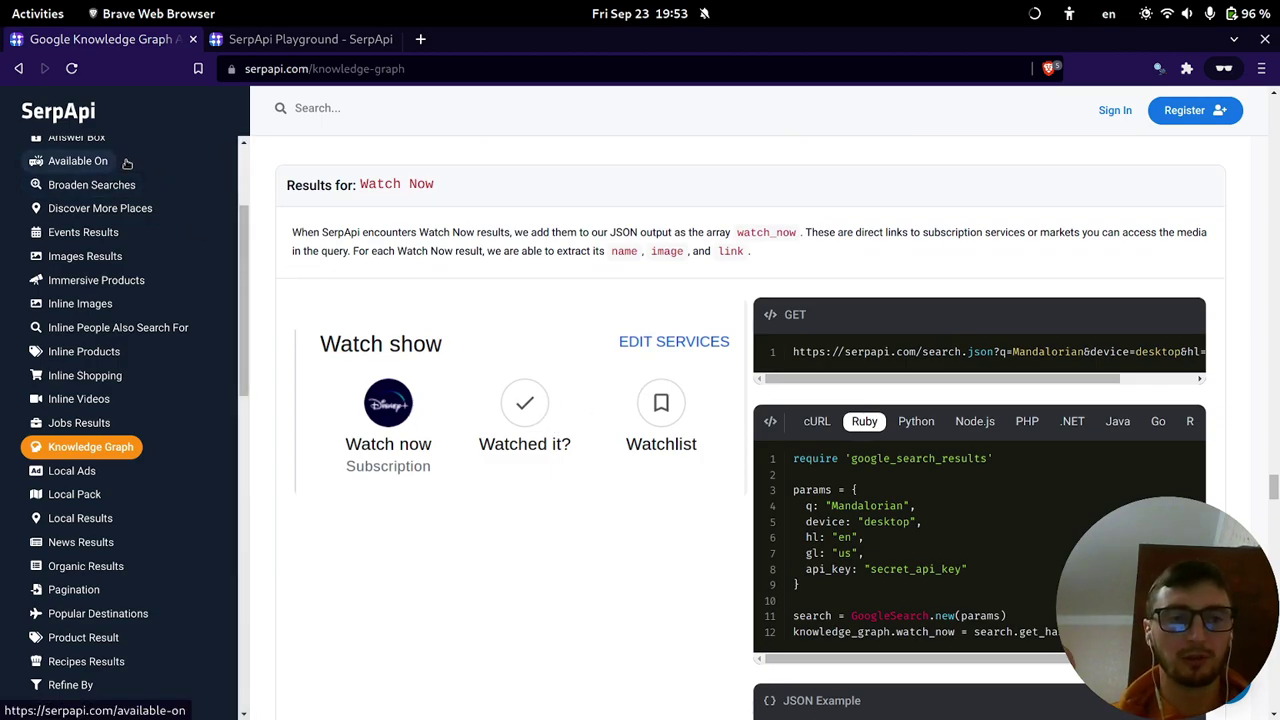
{"action": "scroll", "coordinate": [470, 360], "scroll_direction": "down", "scroll_amount": 7}
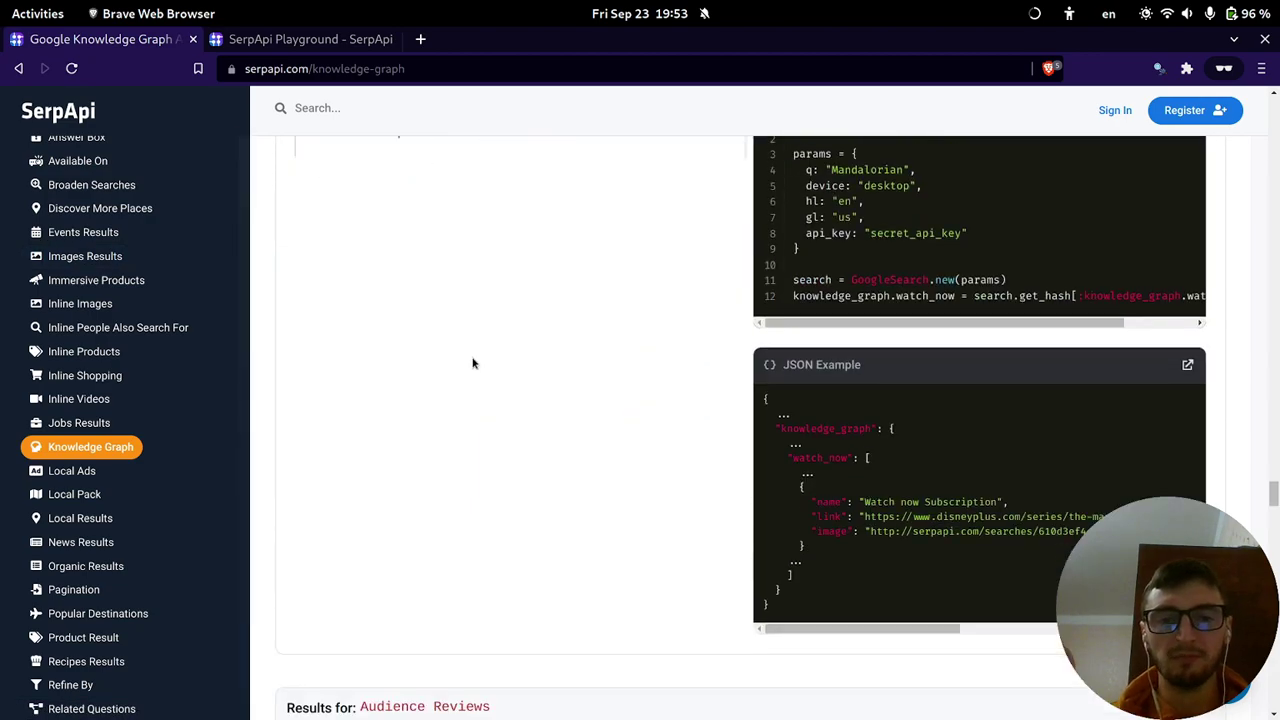
{"action": "scroll", "coordinate": [500, 355], "scroll_direction": "down", "scroll_amount": 5}
{"action": "scroll", "coordinate": [501, 354], "scroll_direction": "down", "scroll_amount": 10}
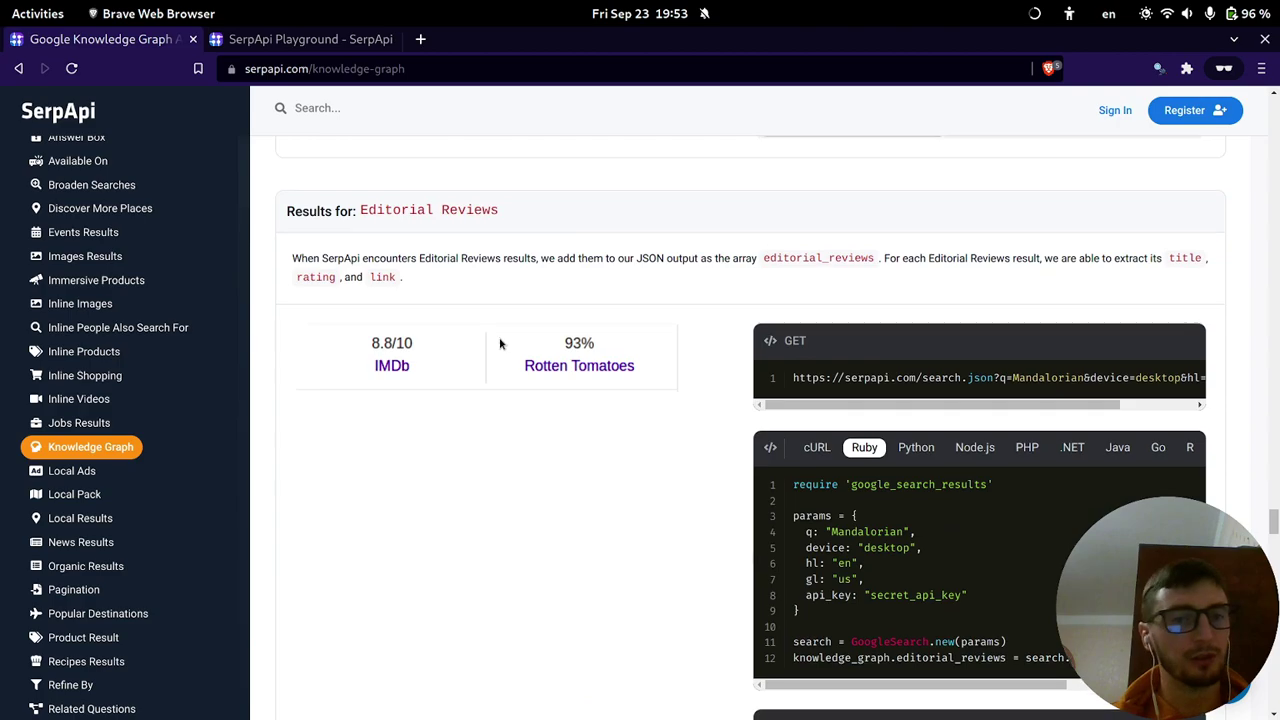
{"action": "scroll", "coordinate": [498, 342], "scroll_direction": "down", "scroll_amount": 3}
{"action": "scroll", "coordinate": [480, 334], "scroll_direction": "down", "scroll_amount": 6}
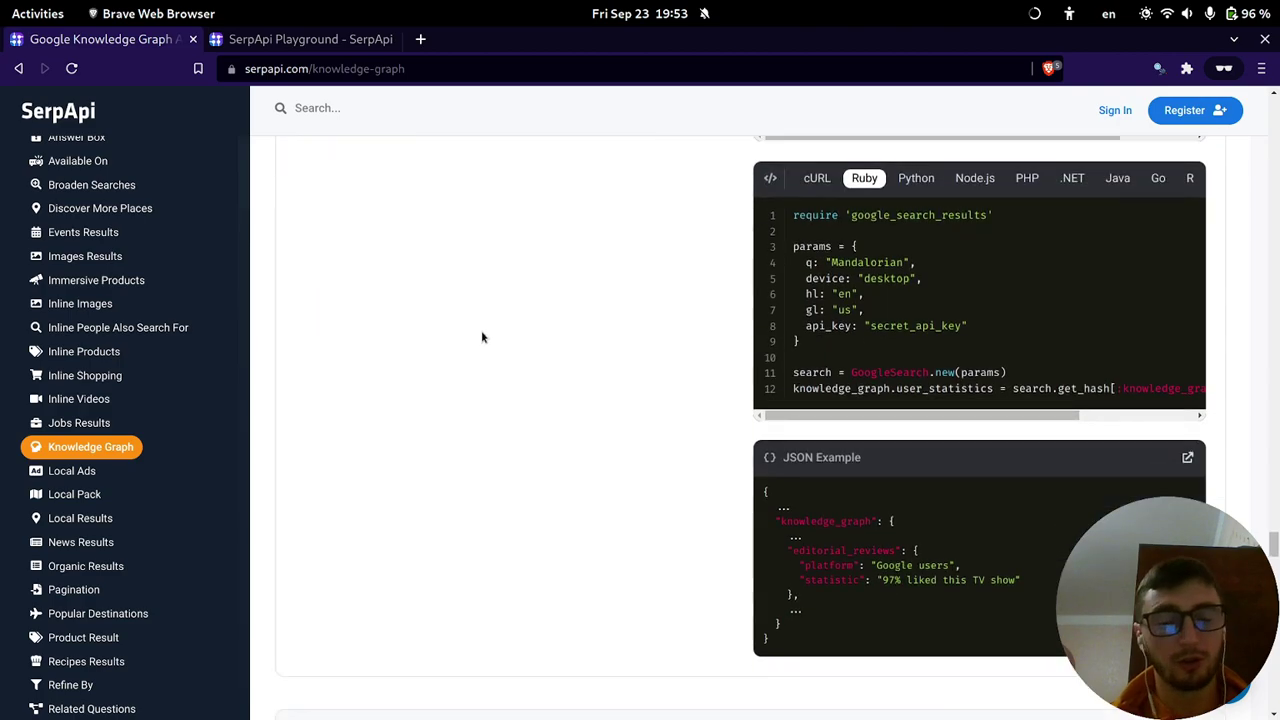
{"action": "scroll", "coordinate": [500, 344], "scroll_direction": "down", "scroll_amount": 5}
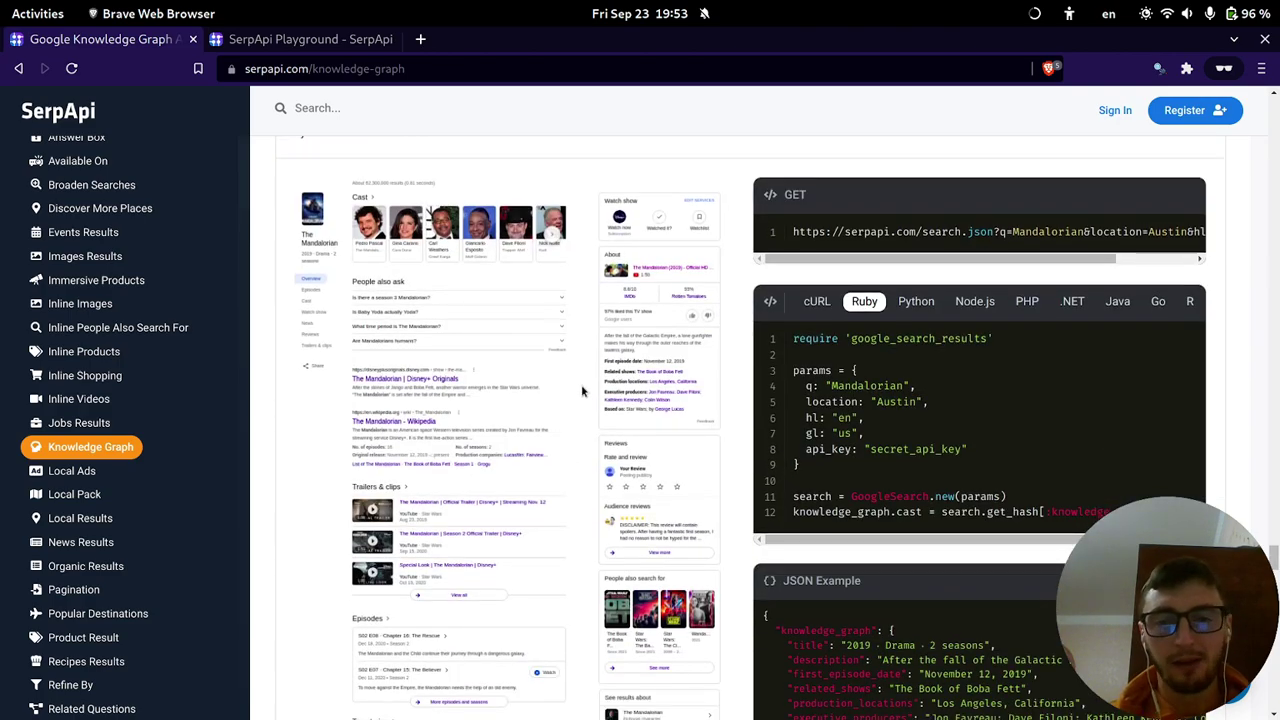
{"action": "scroll", "coordinate": [660, 350], "scroll_direction": "down", "scroll_amount": 3}
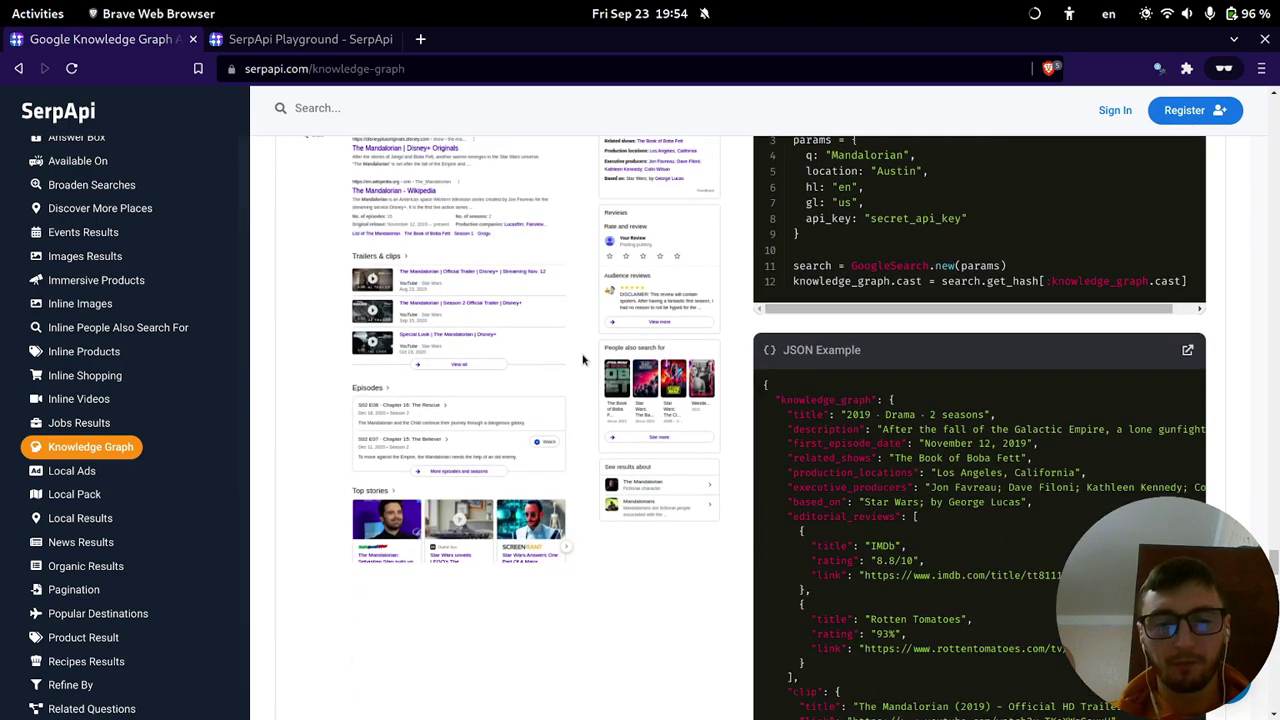
{"action": "scroll", "coordinate": [575, 362], "scroll_direction": "down", "scroll_amount": 15}
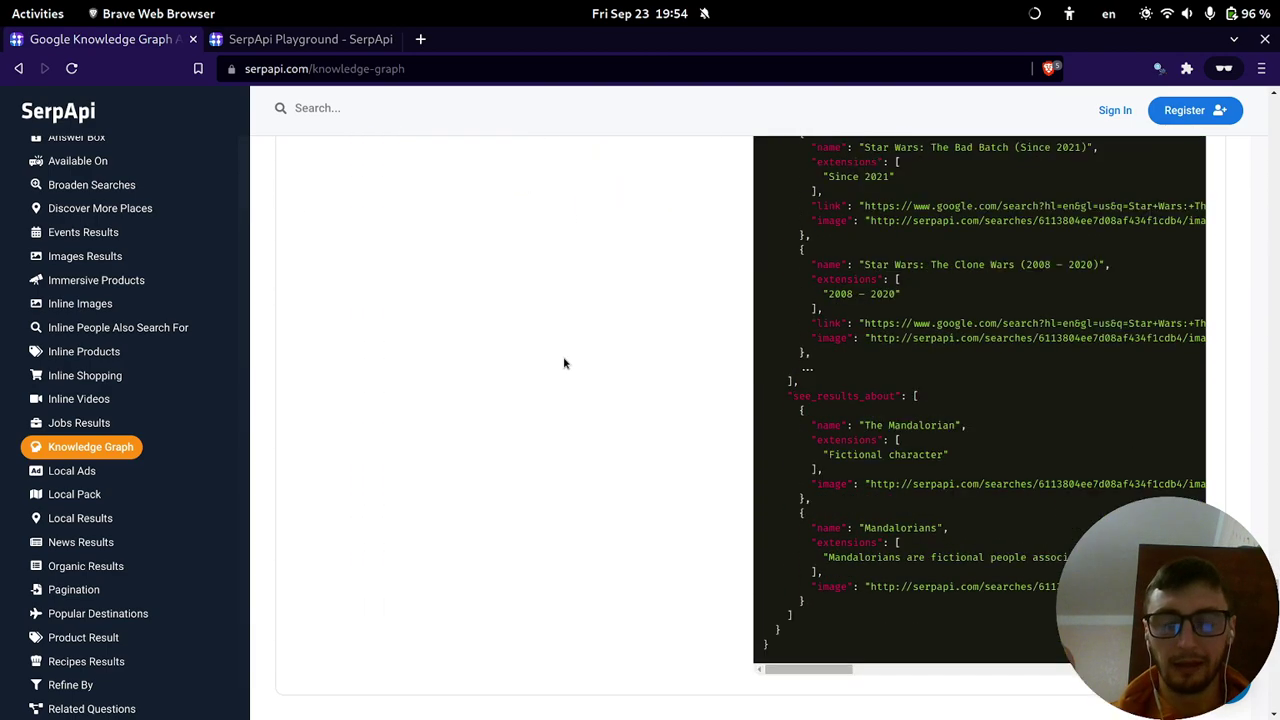
{"action": "scroll", "coordinate": [565, 363], "scroll_direction": "down", "scroll_amount": 4}
{"action": "scroll", "coordinate": [570, 370], "scroll_direction": "down", "scroll_amount": 4}
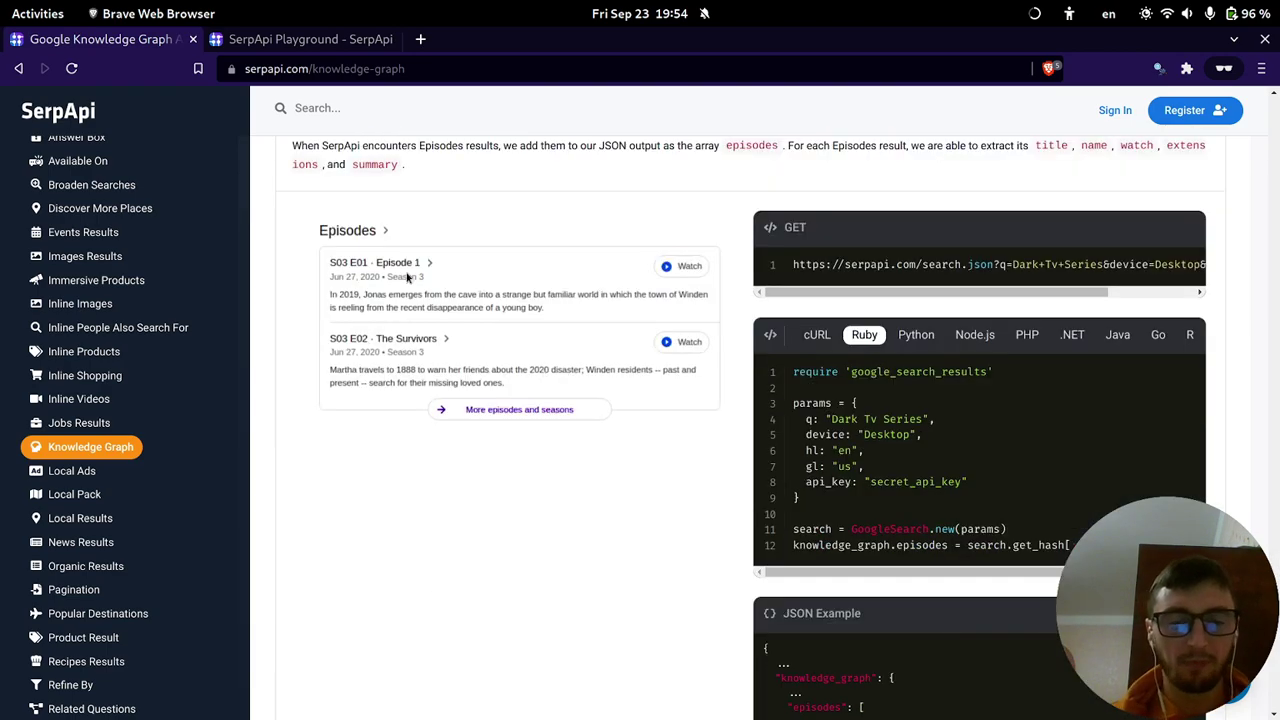
{"action": "scroll", "coordinate": [687, 250], "scroll_direction": "down", "scroll_amount": 3}
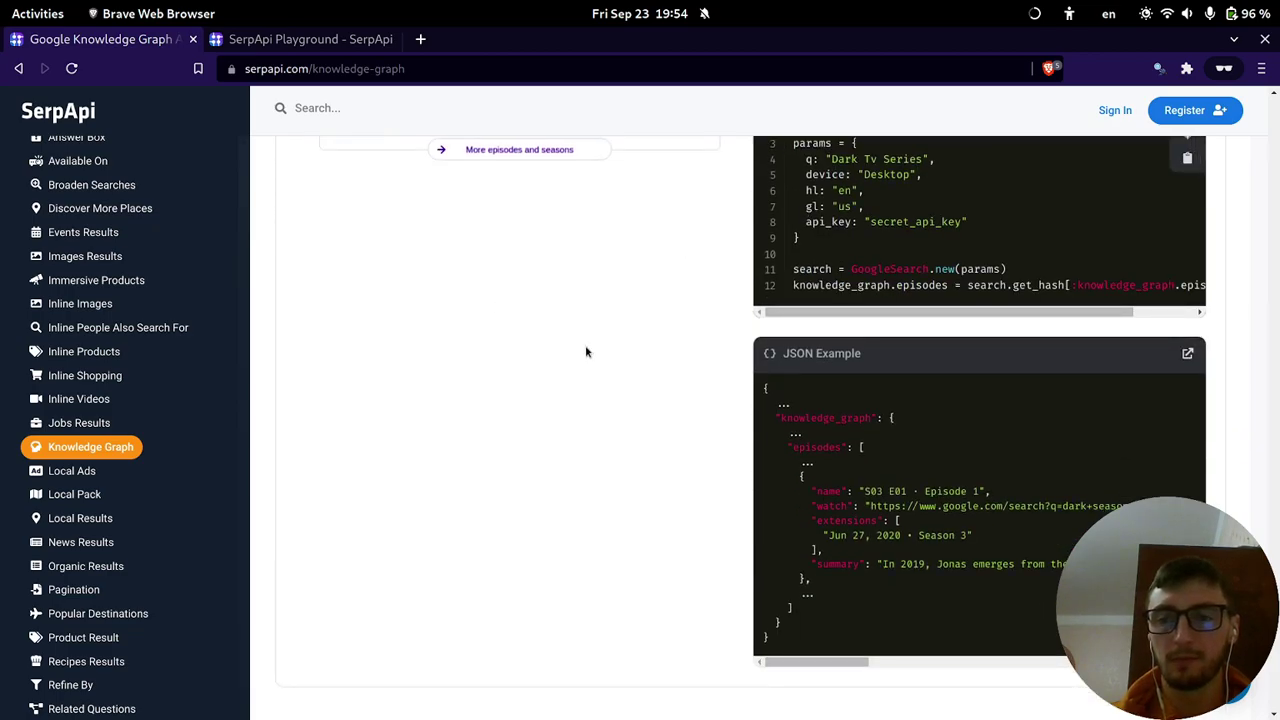
{"action": "scroll", "coordinate": [575, 355], "scroll_direction": "down", "scroll_amount": 4}
{"action": "scroll", "coordinate": [537, 357], "scroll_direction": "down", "scroll_amount": 3}
{"action": "scroll", "coordinate": [490, 356], "scroll_direction": "up", "scroll_amount": 3}
{"action": "scroll", "coordinate": [492, 372], "scroll_direction": "down", "scroll_amount": 15}
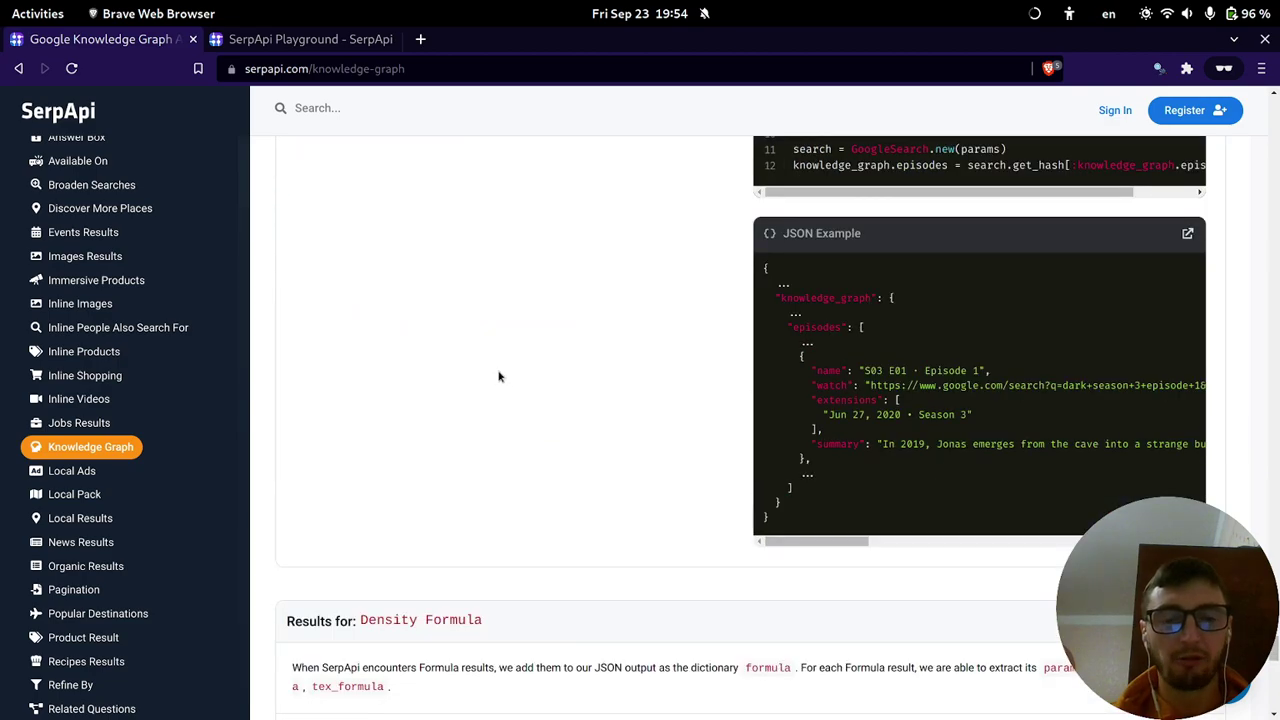
{"action": "scroll", "coordinate": [500, 377], "scroll_direction": "down", "scroll_amount": 15}
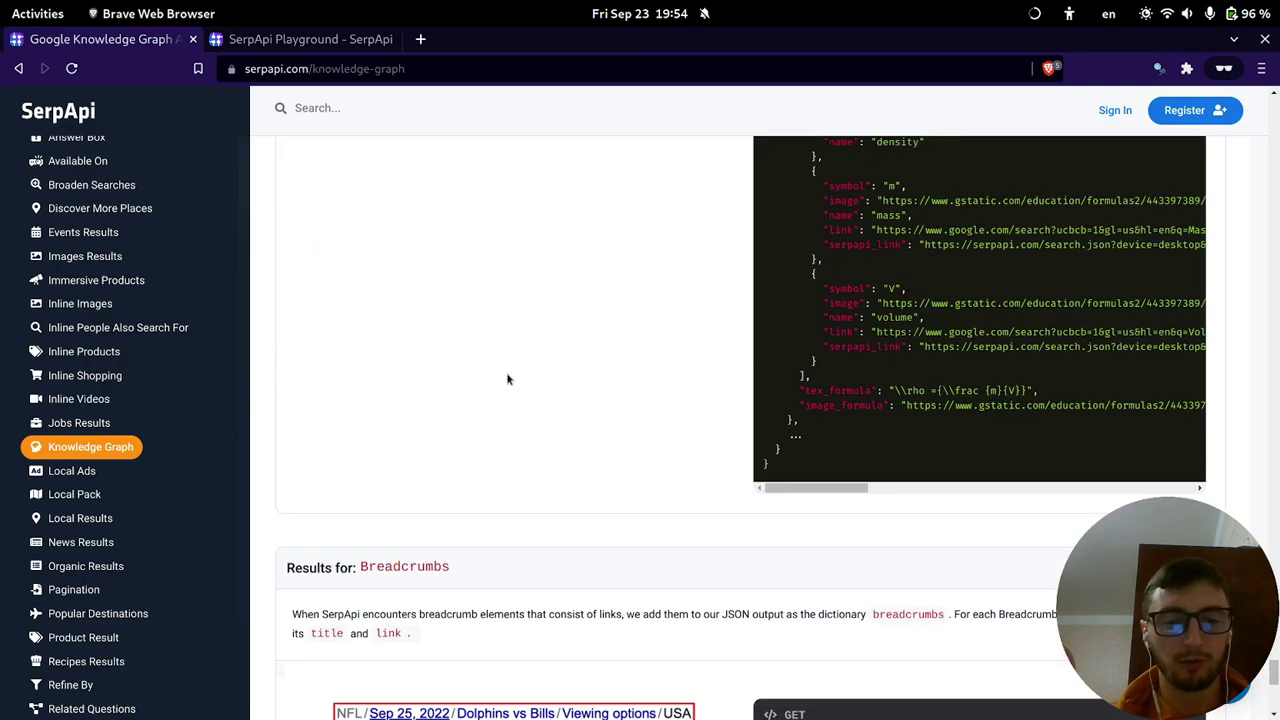
{"action": "scroll", "coordinate": [507, 379], "scroll_direction": "down", "scroll_amount": 4}
{"action": "scroll", "coordinate": [499, 375], "scroll_direction": "down", "scroll_amount": 10}
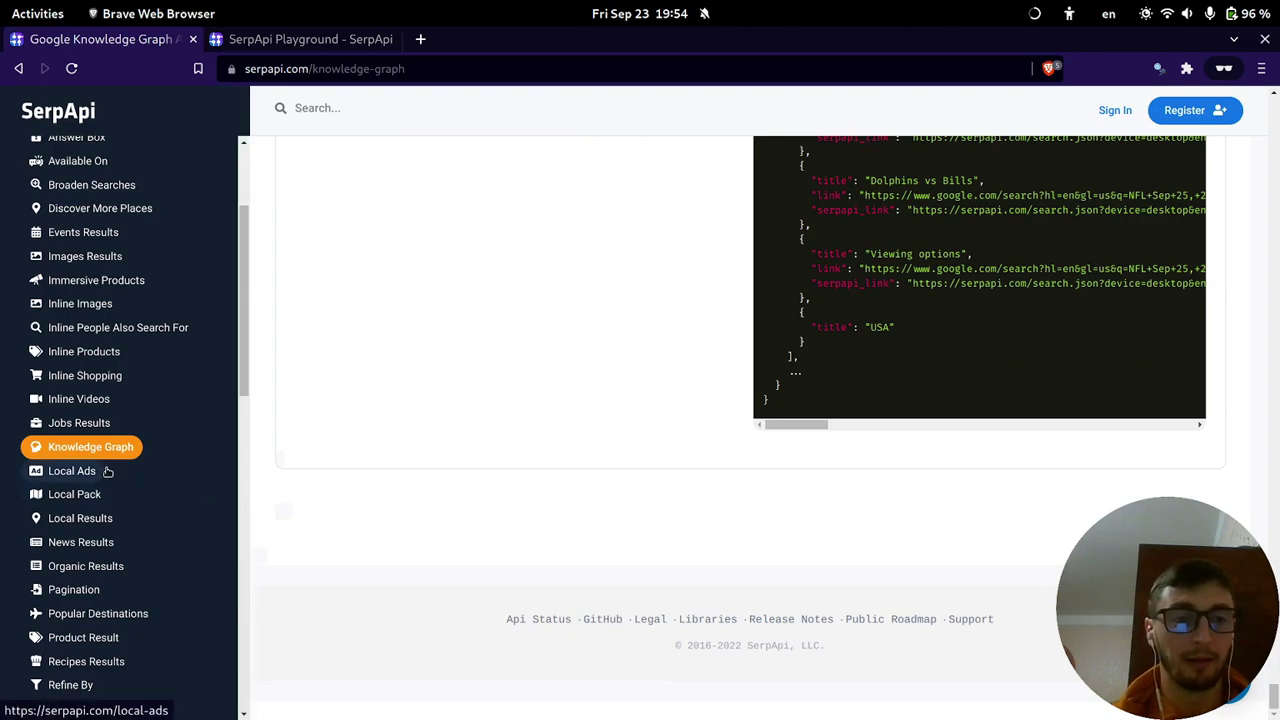
Check the OBS Studio Stats dock, then return to the browser's Local Ads page.
{"action": "key", "text": "alt+Tab"}
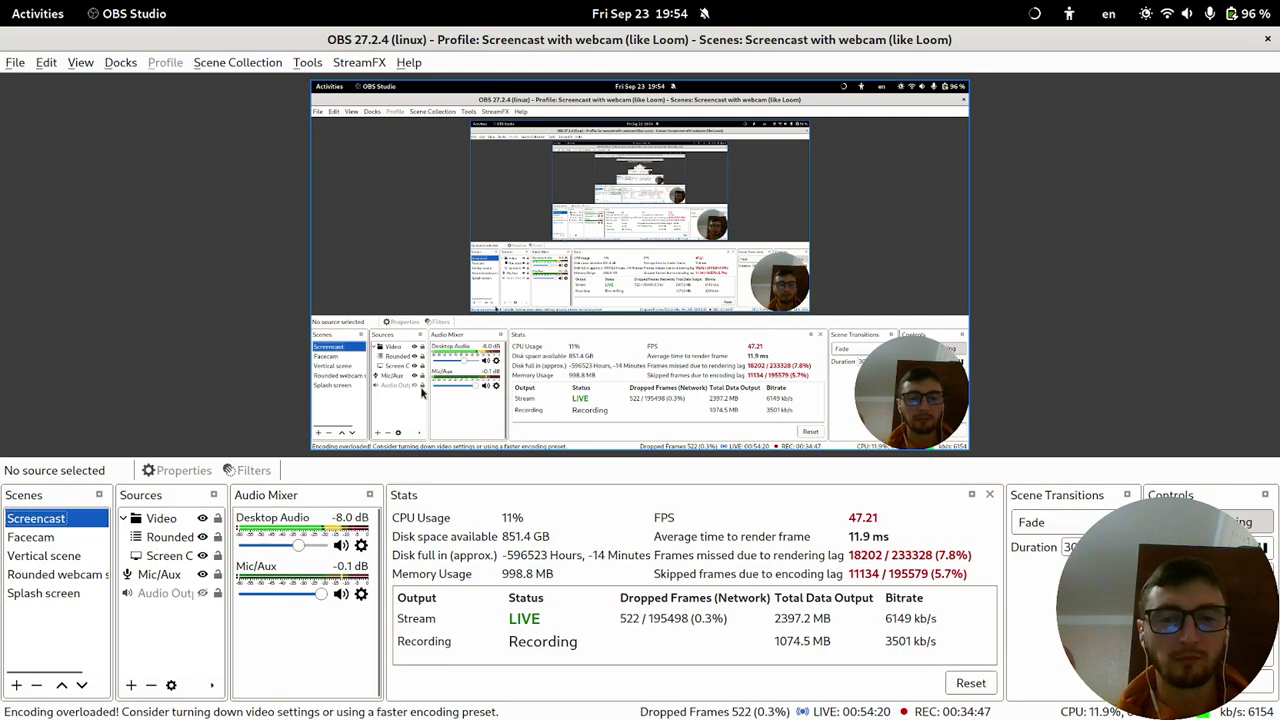
{"action": "key", "text": "alt+Tab"}
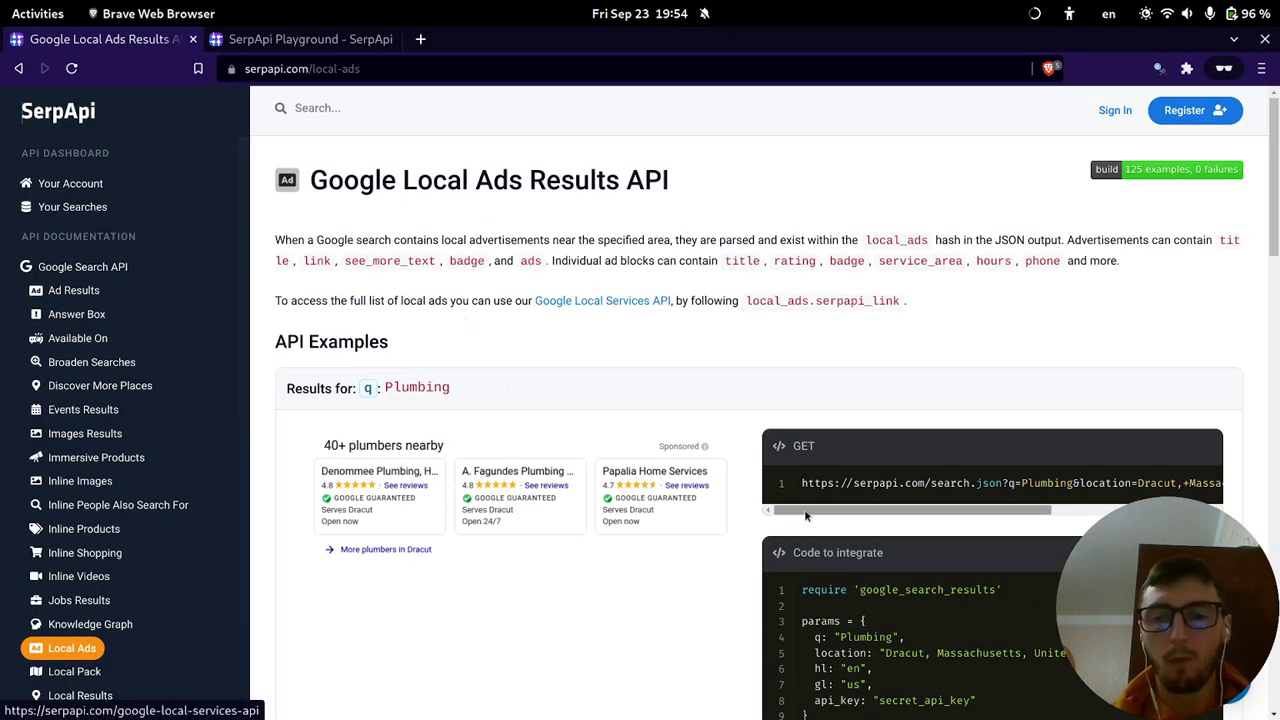
Take the 'Plumbing' example query from the Ruby code and select the Playground's dental query.
{"action": "scroll", "coordinate": [908, 478], "scroll_direction": "down", "scroll_amount": 3}
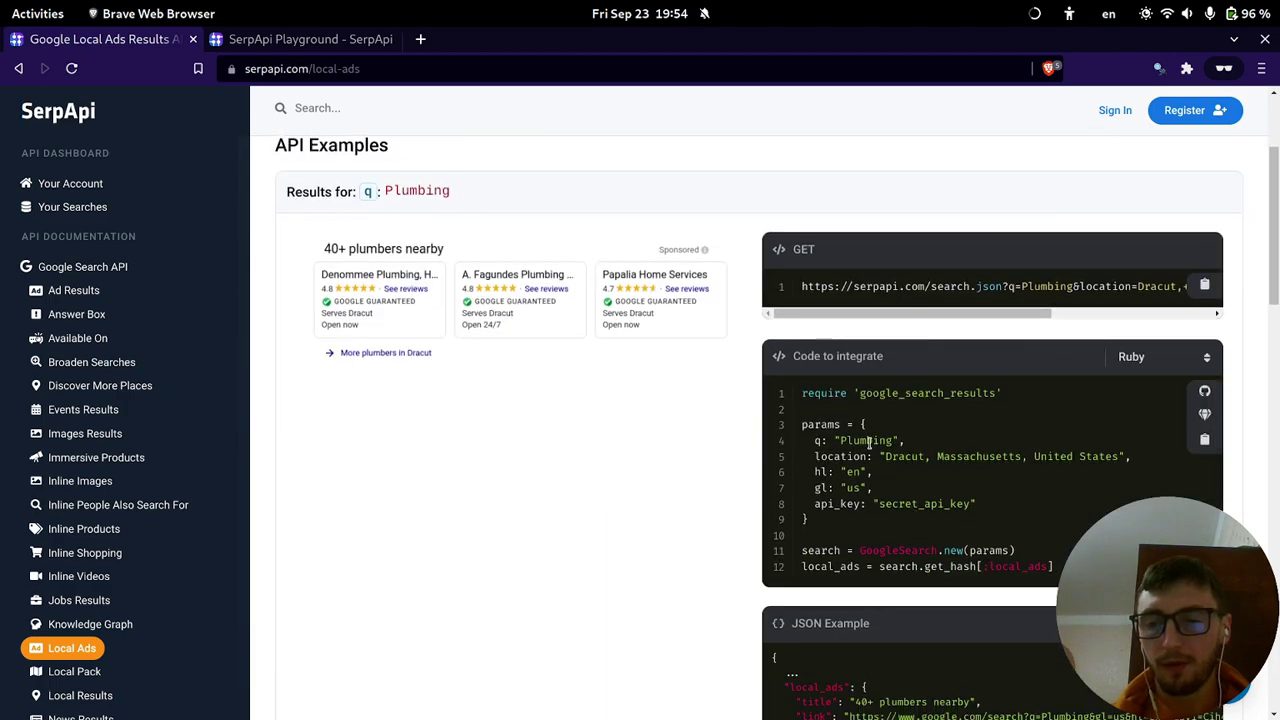
{"action": "double_click", "coordinate": [866, 440]}
{"action": "key", "text": "ctrl+c"}
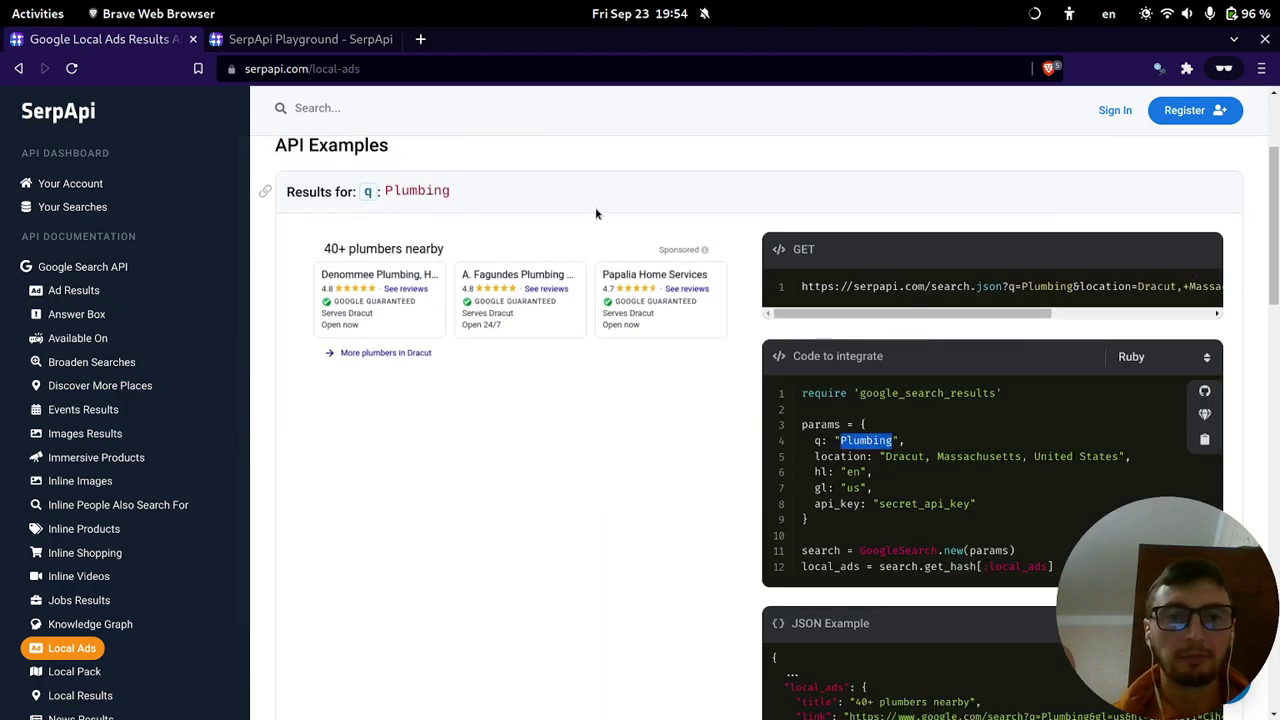
{"action": "key", "text": "ctrl+Tab"}
{"action": "triple_click", "coordinate": [599, 135]}
Run 'Plumbing' in the Playground past the mountain image check, then return to the Local Ads docs.
{"action": "key", "text": "ctrl+v"}
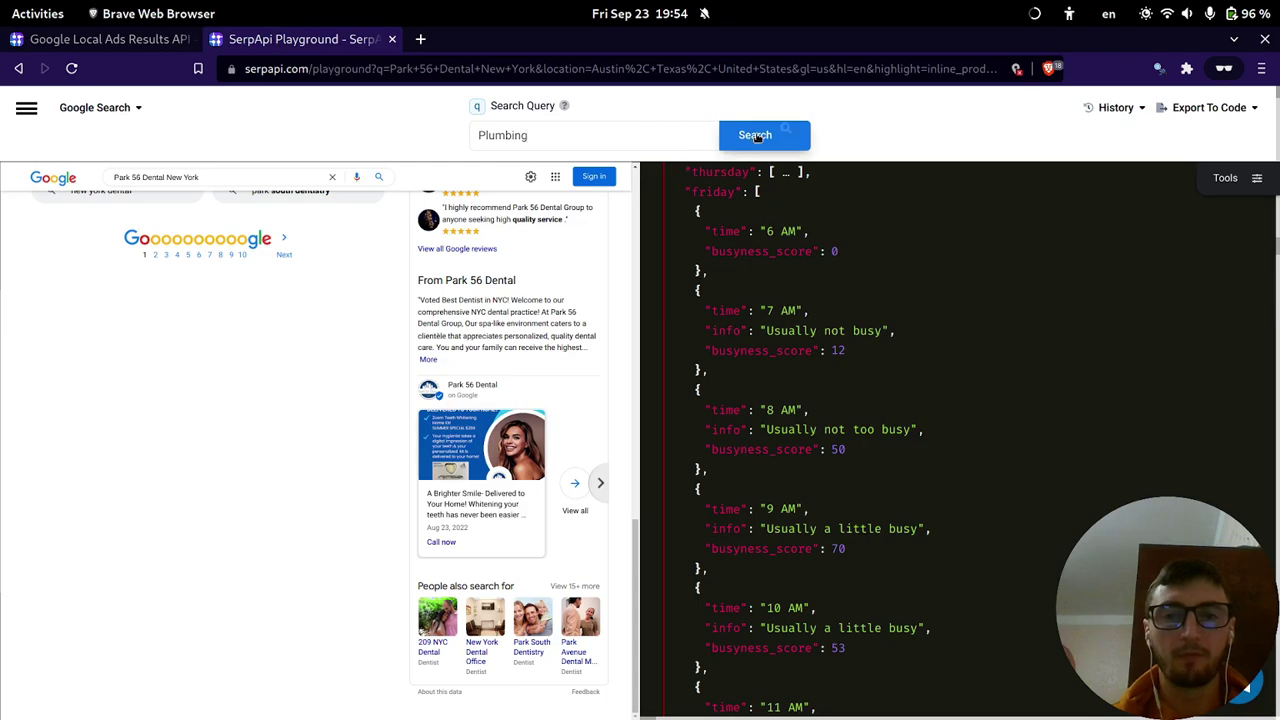
{"action": "left_click", "coordinate": [757, 139]}
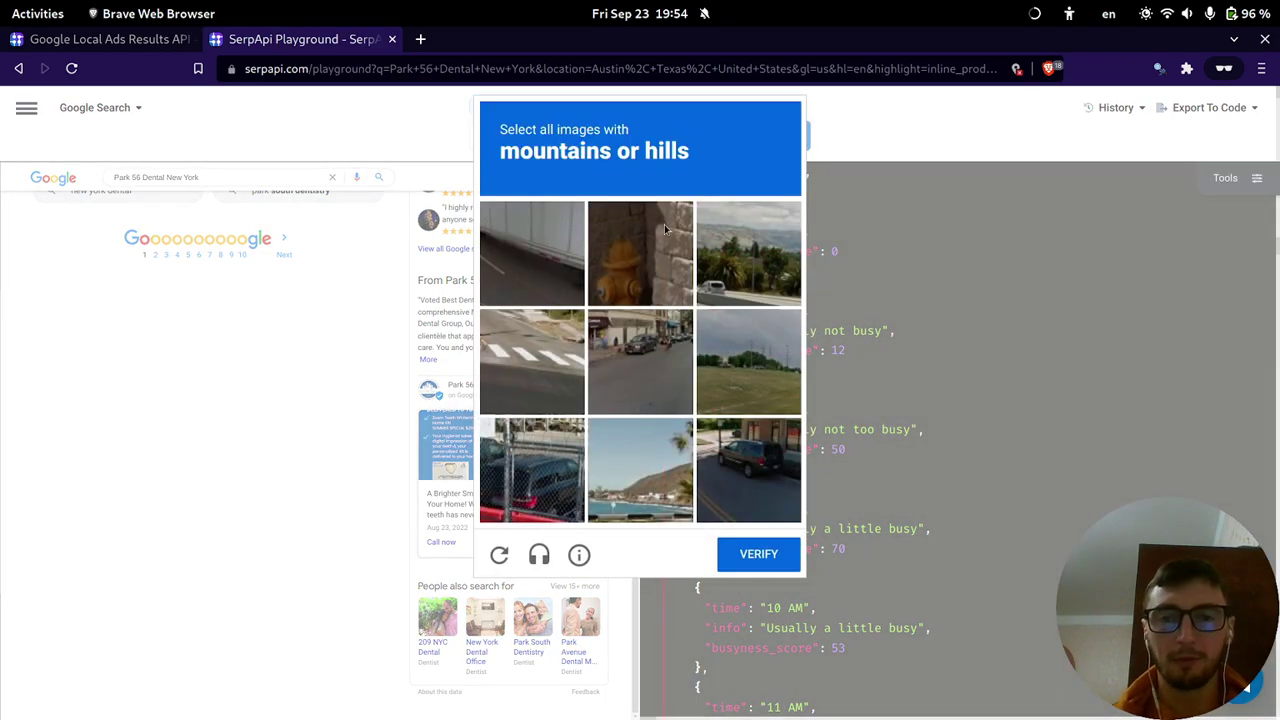
{"action": "left_click", "coordinate": [771, 242]}
{"action": "left_click", "coordinate": [770, 385]}
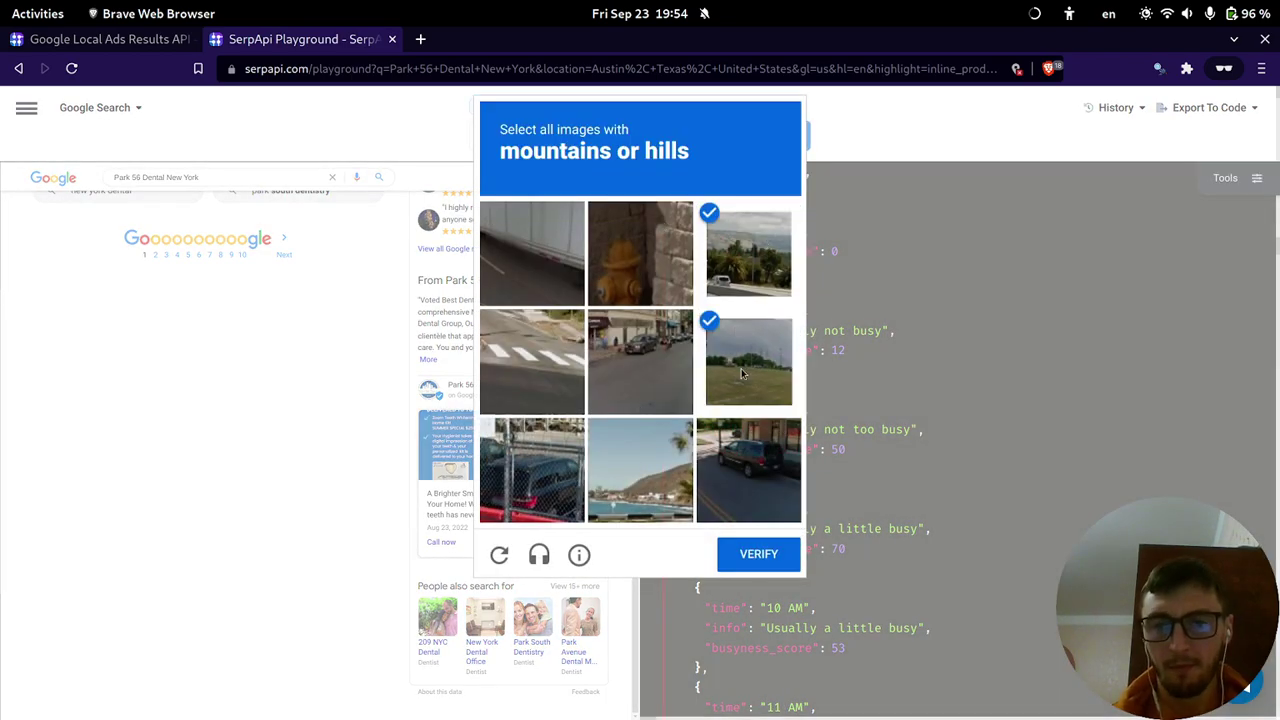
{"action": "left_click", "coordinate": [660, 472]}
{"action": "left_click", "coordinate": [759, 554]}
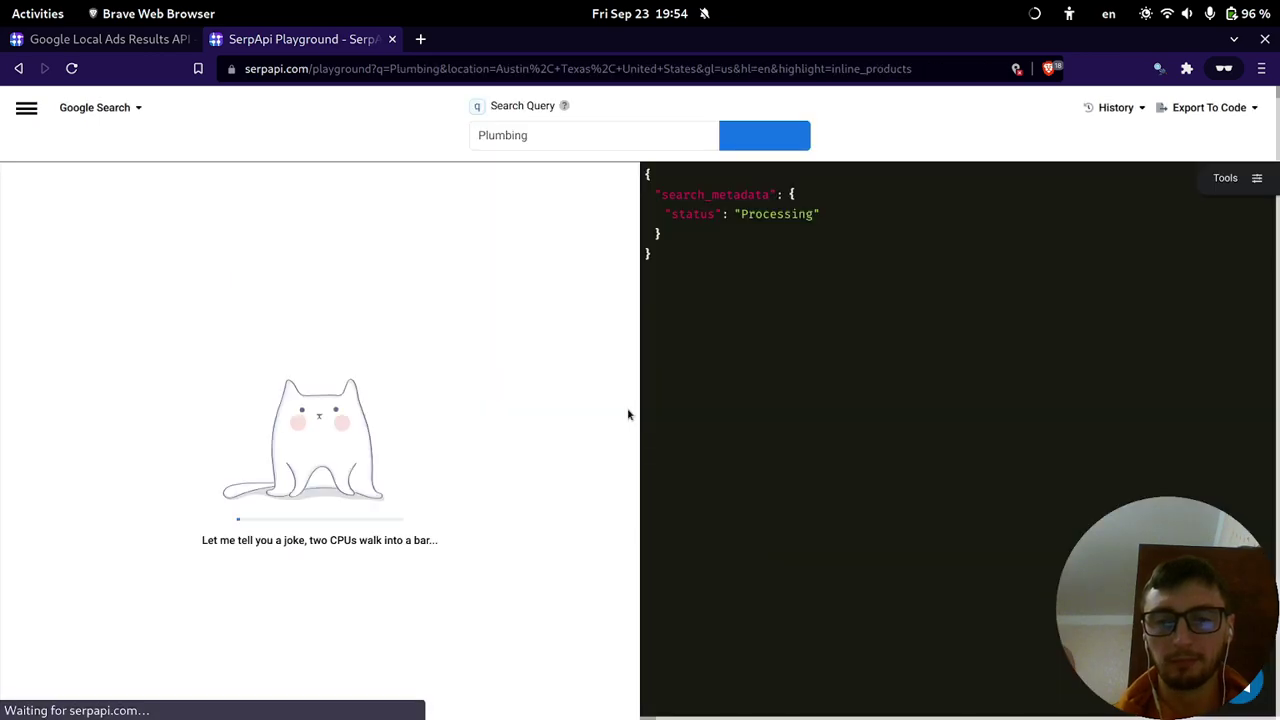
{"action": "key", "text": "ctrl+Page_Up"}
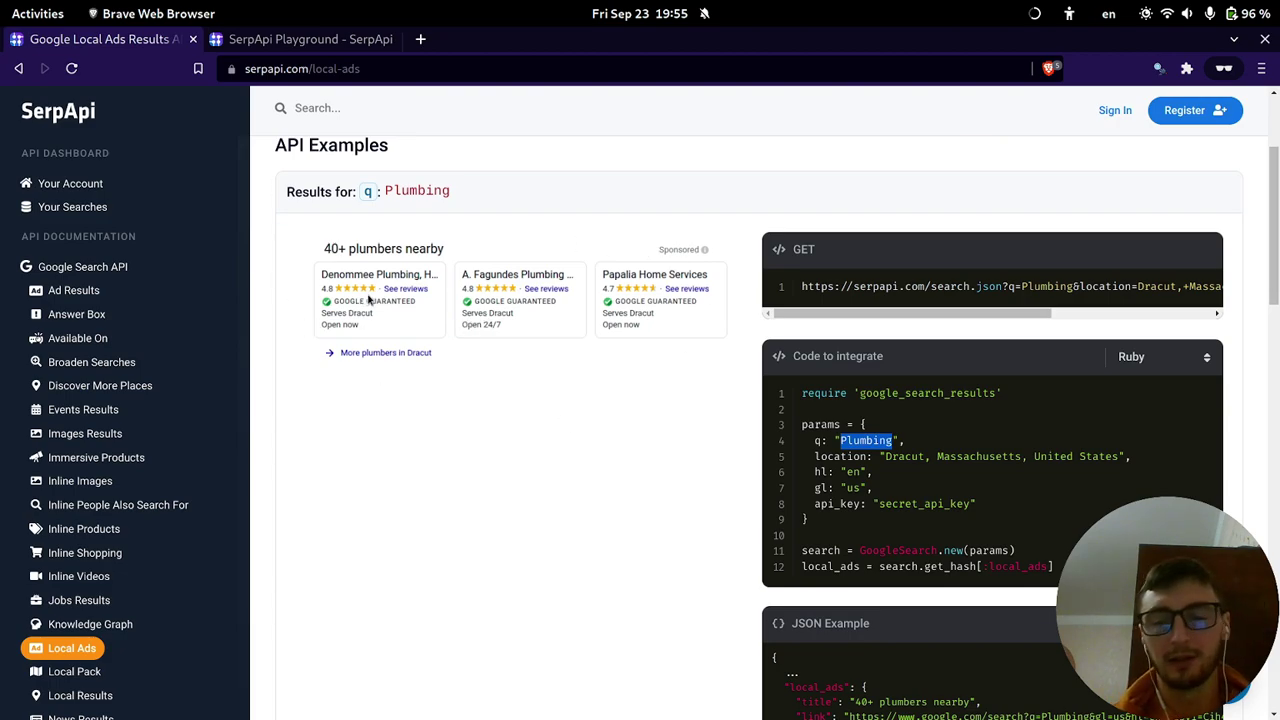
Highlight the local_ads title and link fields in the Local Ads JSON example.
{"action": "scroll", "coordinate": [634, 386], "scroll_direction": "down", "scroll_amount": 3}
{"action": "left_click_drag", "start_coordinate": [818, 428], "coordinate": [832, 465]}
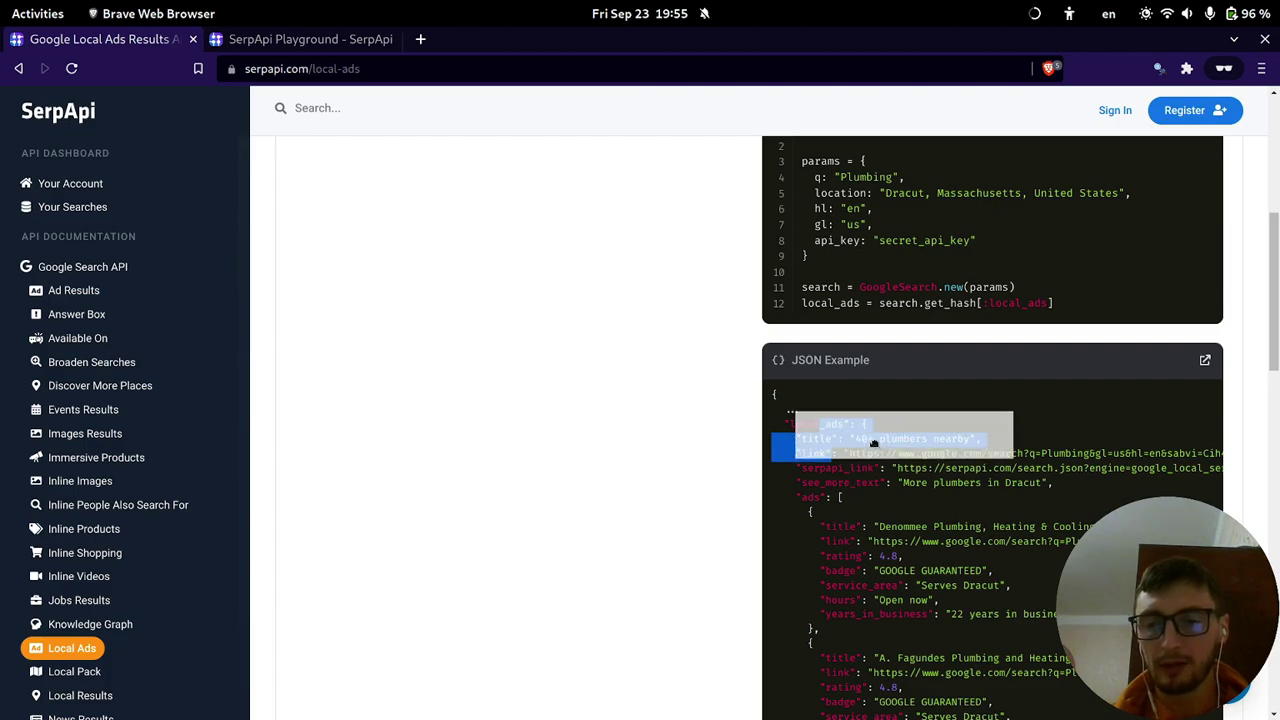
{"action": "left_click", "coordinate": [849, 441]}
{"action": "left_click_drag", "start_coordinate": [829, 526], "coordinate": [871, 440]}
{"action": "scroll", "coordinate": [860, 590], "scroll_direction": "down", "scroll_amount": 2}
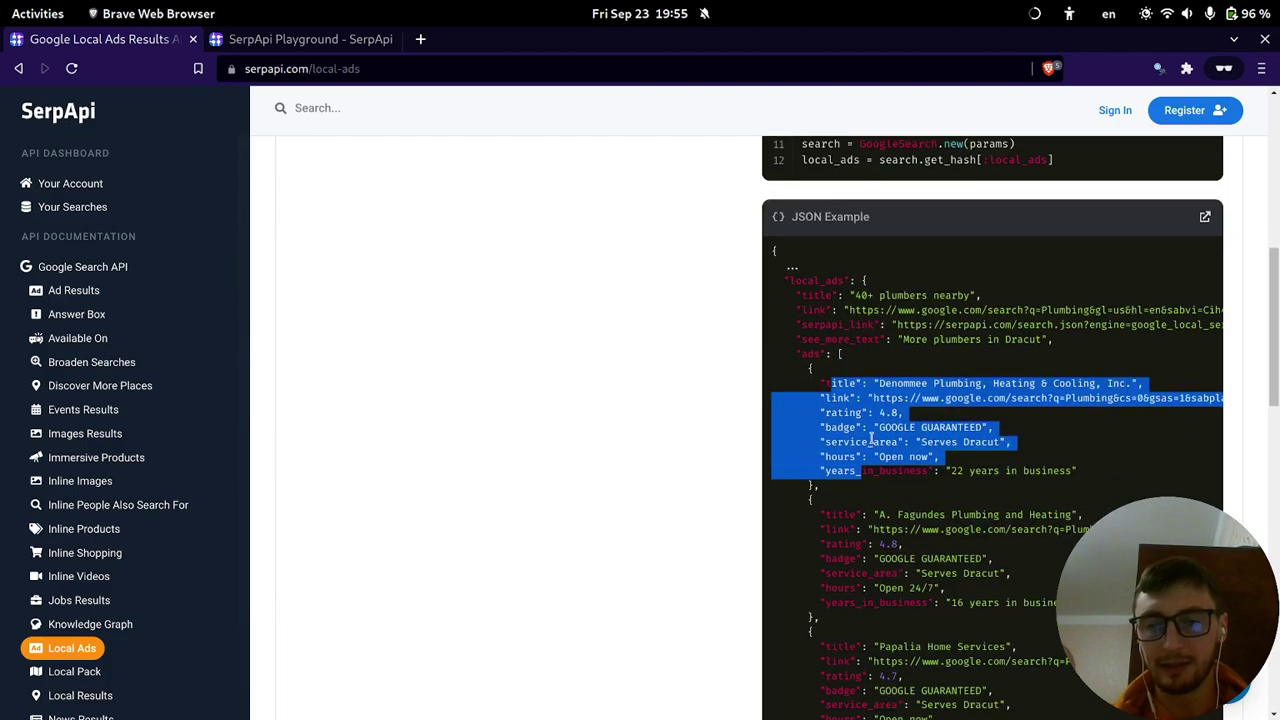
Point out the first ad's badge and service_area fields, then return to the Playground's Plumbing results.
{"action": "left_click", "coordinate": [880, 385]}
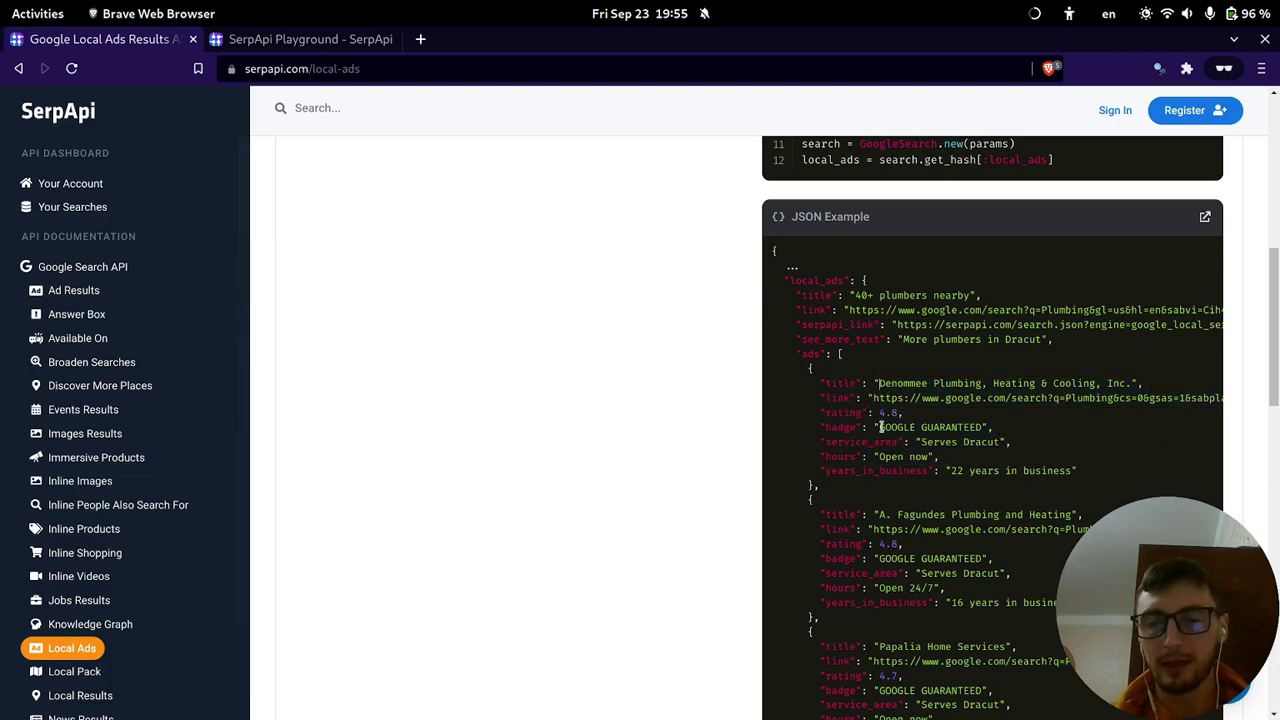
{"action": "left_click_drag", "start_coordinate": [880, 427], "coordinate": [938, 427]}
{"action": "left_click_drag", "start_coordinate": [829, 442], "coordinate": [871, 456]}
{"action": "scroll", "coordinate": [689, 369], "scroll_direction": "up", "scroll_amount": 8}
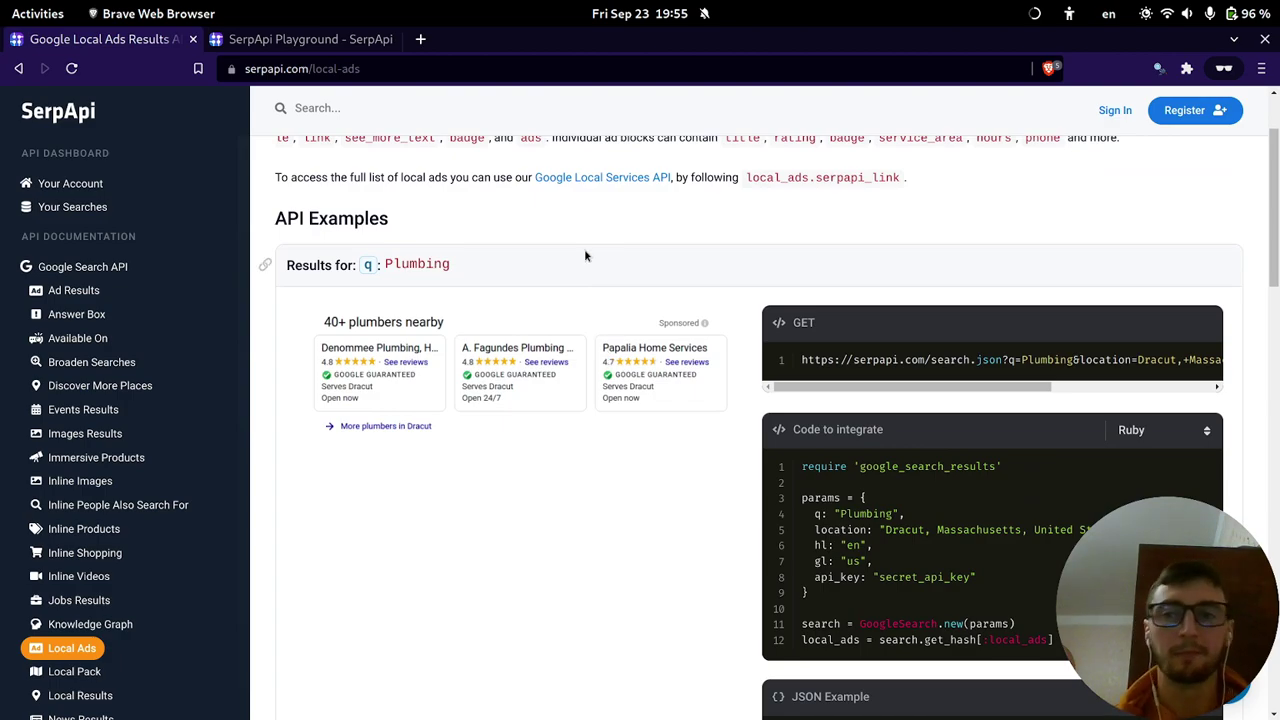
{"action": "key", "text": "ctrl+Tab"}
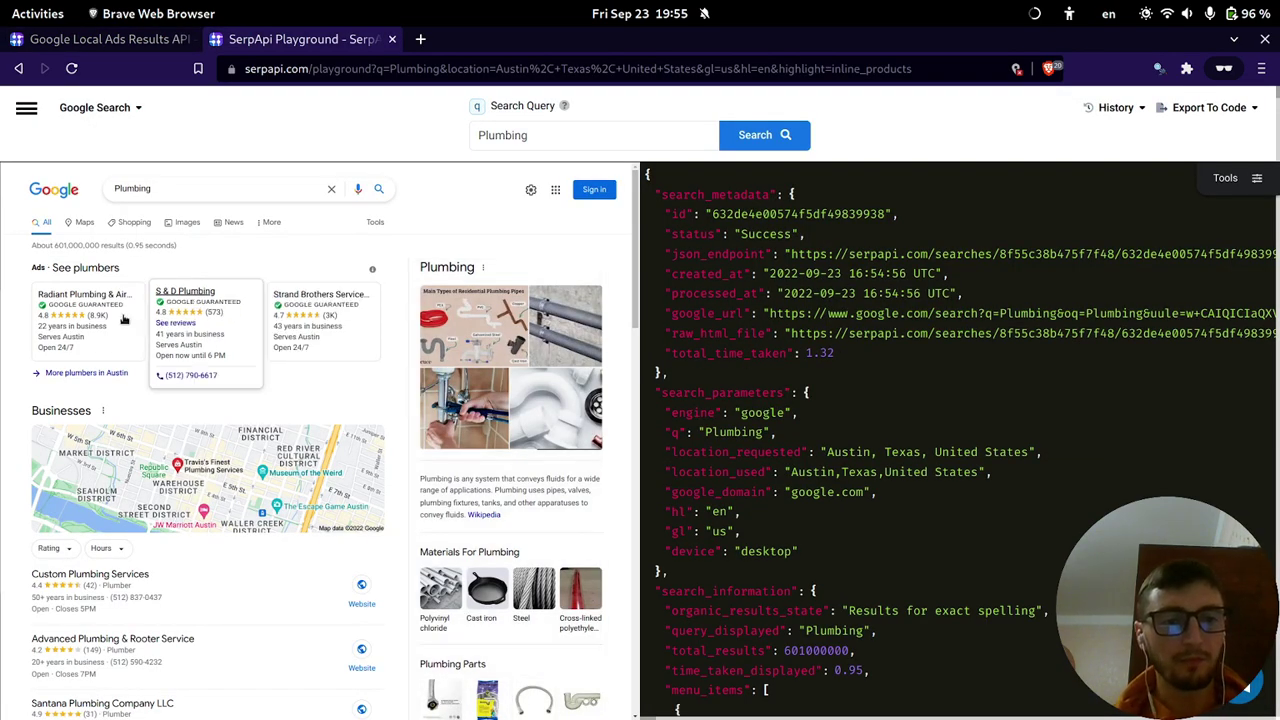
Collapse search_information and locate the ad's title in the Google preview.
{"action": "left_click", "coordinate": [733, 591]}
{"action": "scroll", "coordinate": [767, 484], "scroll_direction": "down", "scroll_amount": 3}
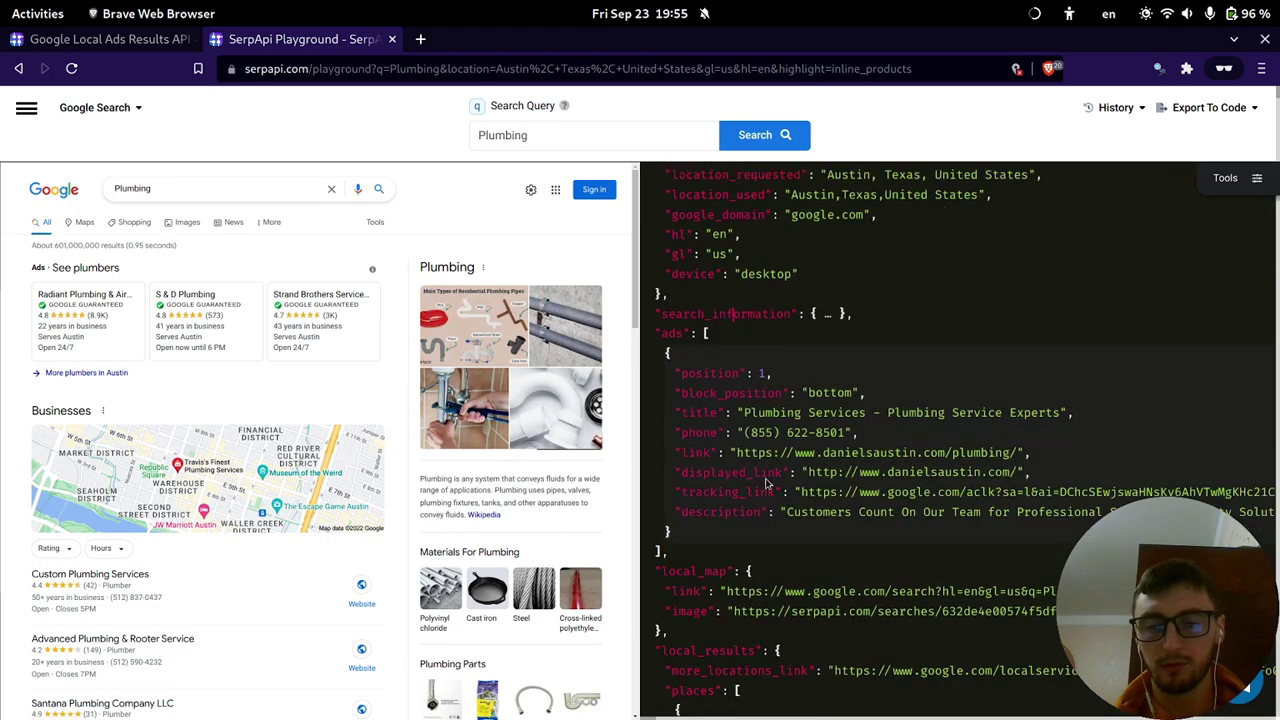
{"action": "left_click", "coordinate": [770, 420]}
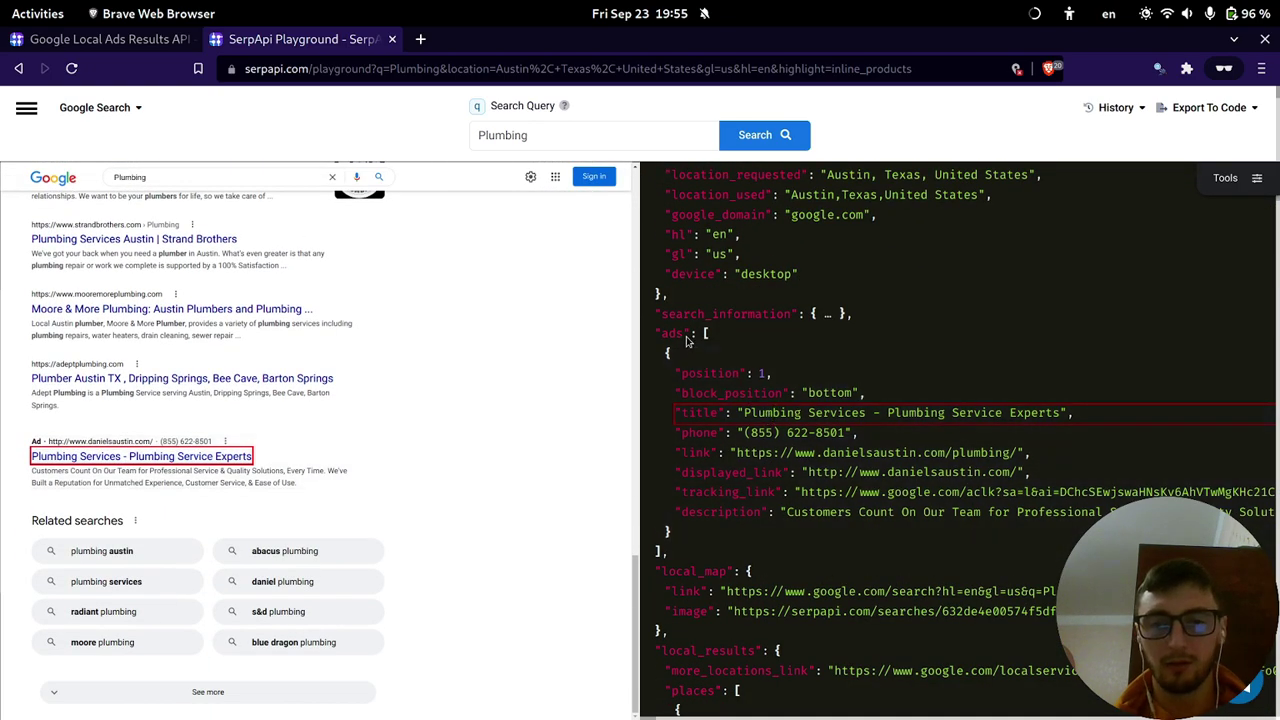
Fold ads, local_map, local_results, knowledge_graph, top_stories, related_questions, organic_results and related_searches.
{"action": "left_click", "coordinate": [672, 333]}
{"action": "left_click", "coordinate": [690, 353]}
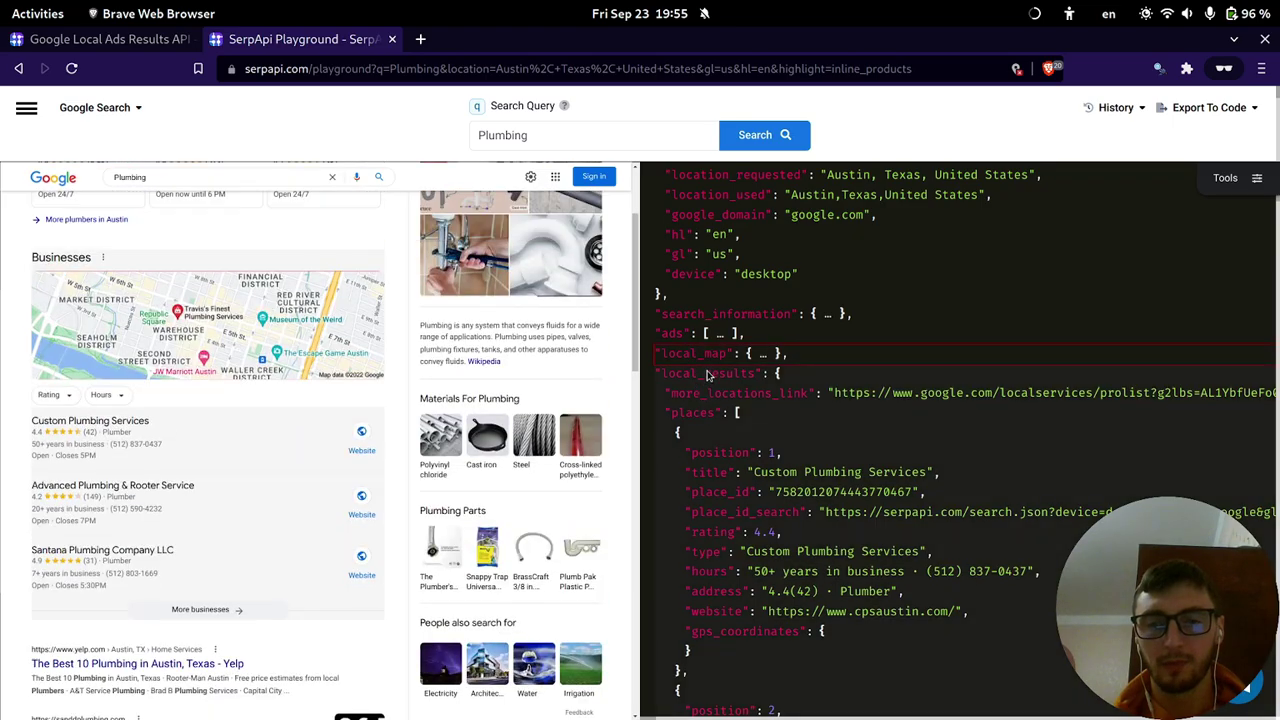
{"action": "left_click", "coordinate": [700, 373]}
{"action": "left_click", "coordinate": [711, 394]}
{"action": "left_click", "coordinate": [712, 413]}
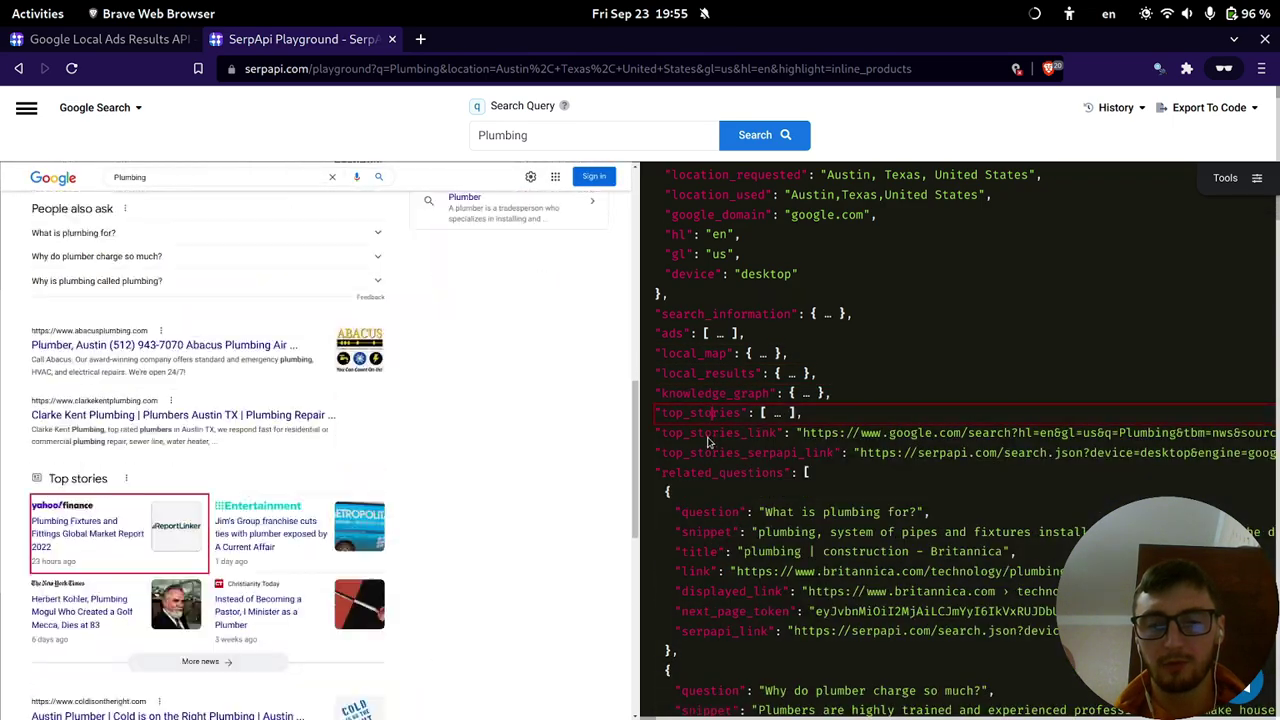
{"action": "left_click", "coordinate": [716, 474]}
{"action": "left_click", "coordinate": [723, 495]}
{"action": "left_click", "coordinate": [725, 514]}
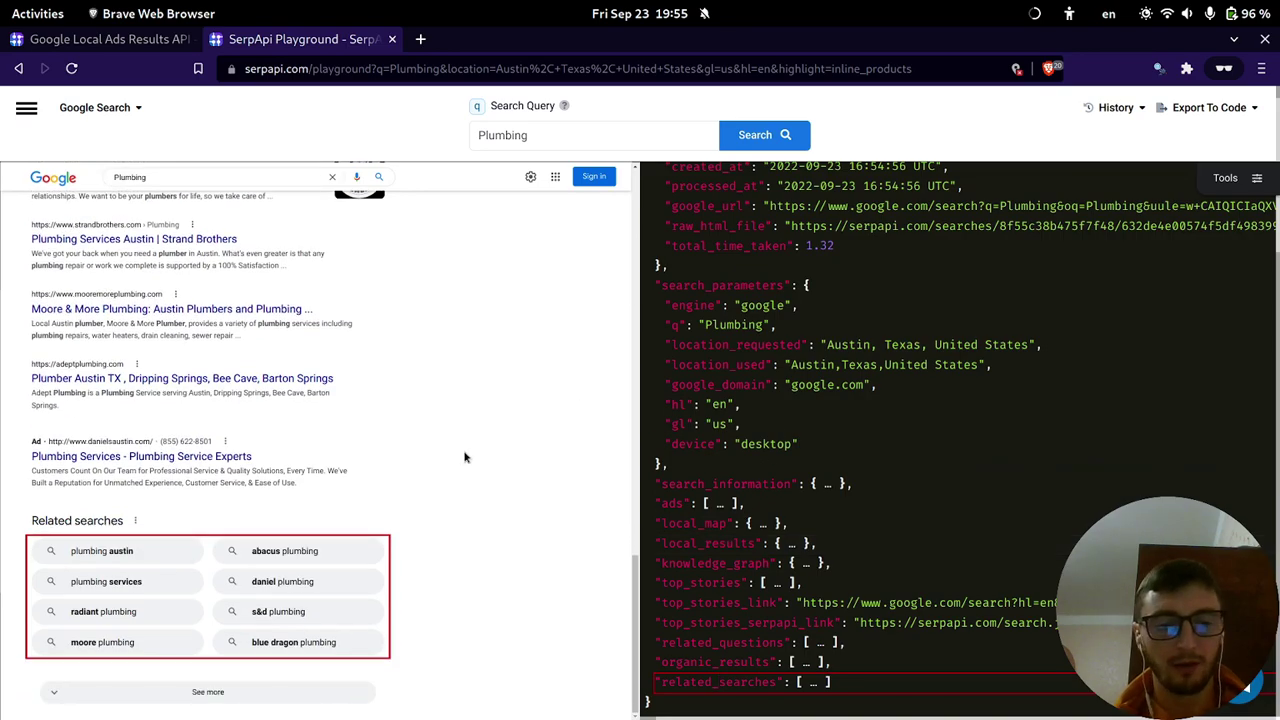
{"action": "scroll", "coordinate": [402, 482], "scroll_direction": "up", "scroll_amount": 20}
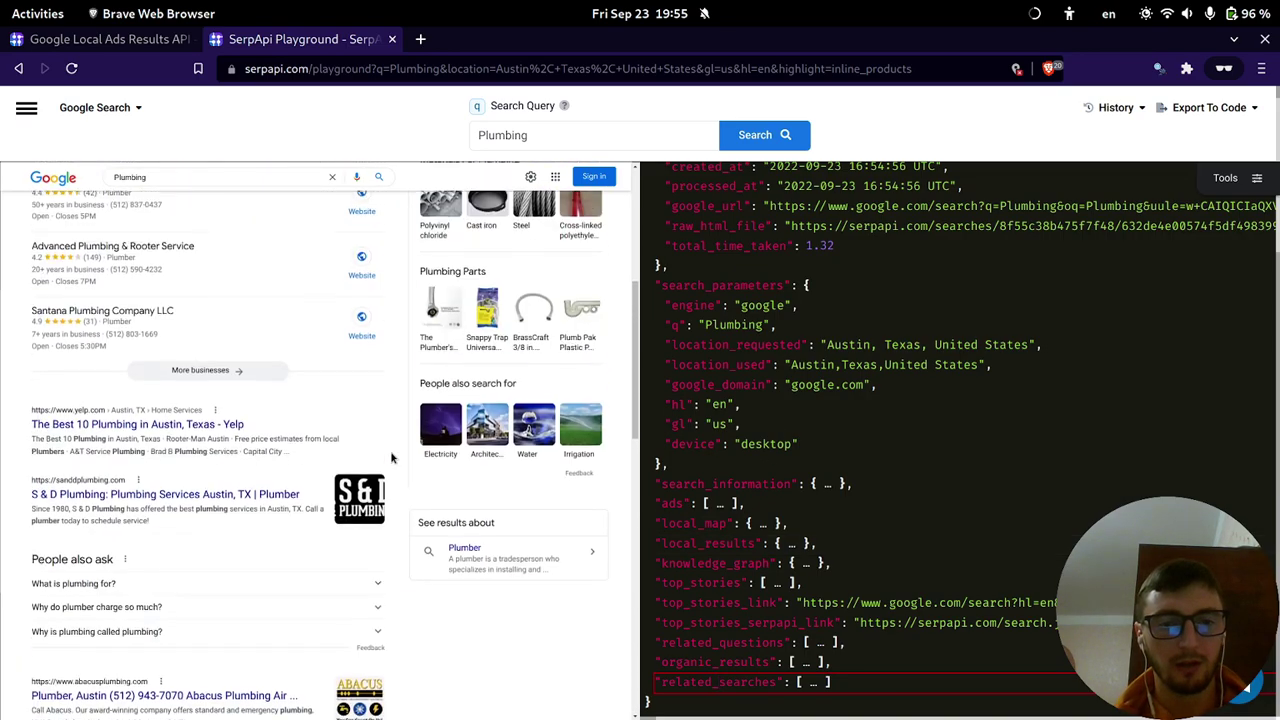
{"action": "scroll", "coordinate": [391, 457], "scroll_direction": "up", "scroll_amount": 3}
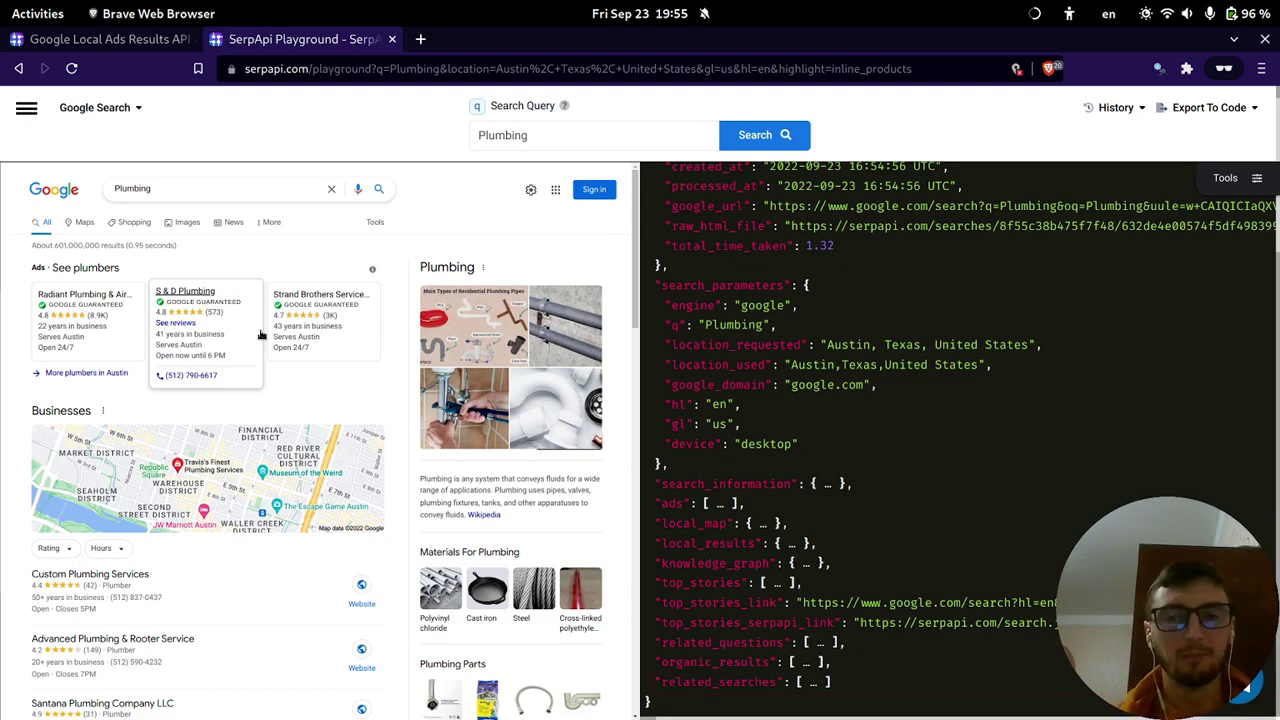
View the mobile London Local Ads example, then come back to the Playground's Plumbing search.
{"action": "key", "text": "ctrl+shift+Tab"}
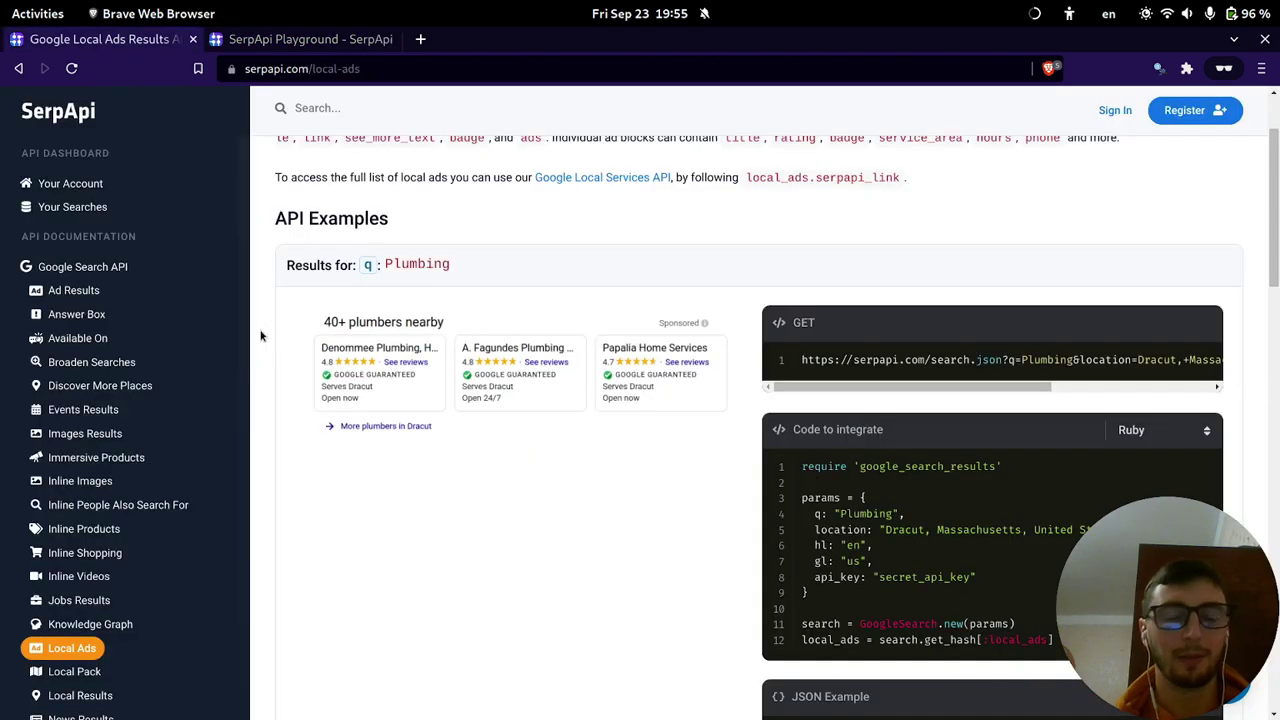
{"action": "scroll", "coordinate": [384, 283], "scroll_direction": "down", "scroll_amount": 10}
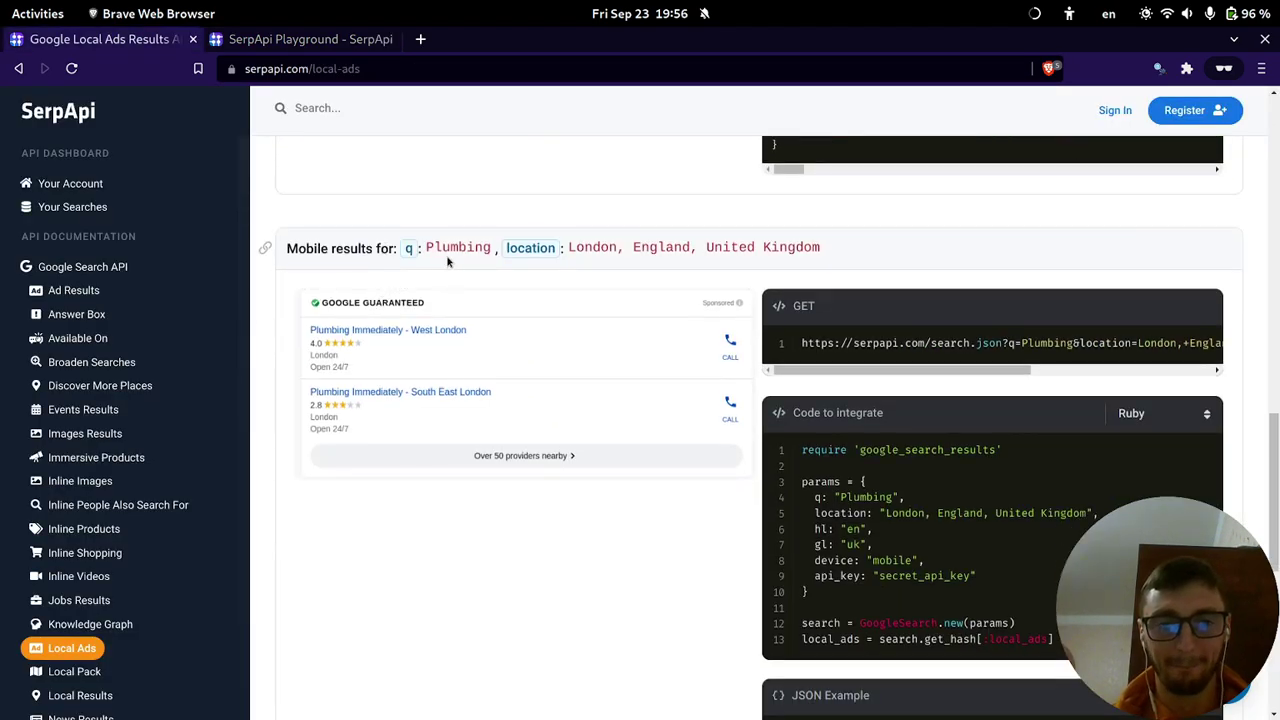
{"action": "key", "text": "ctrl+Tab"}
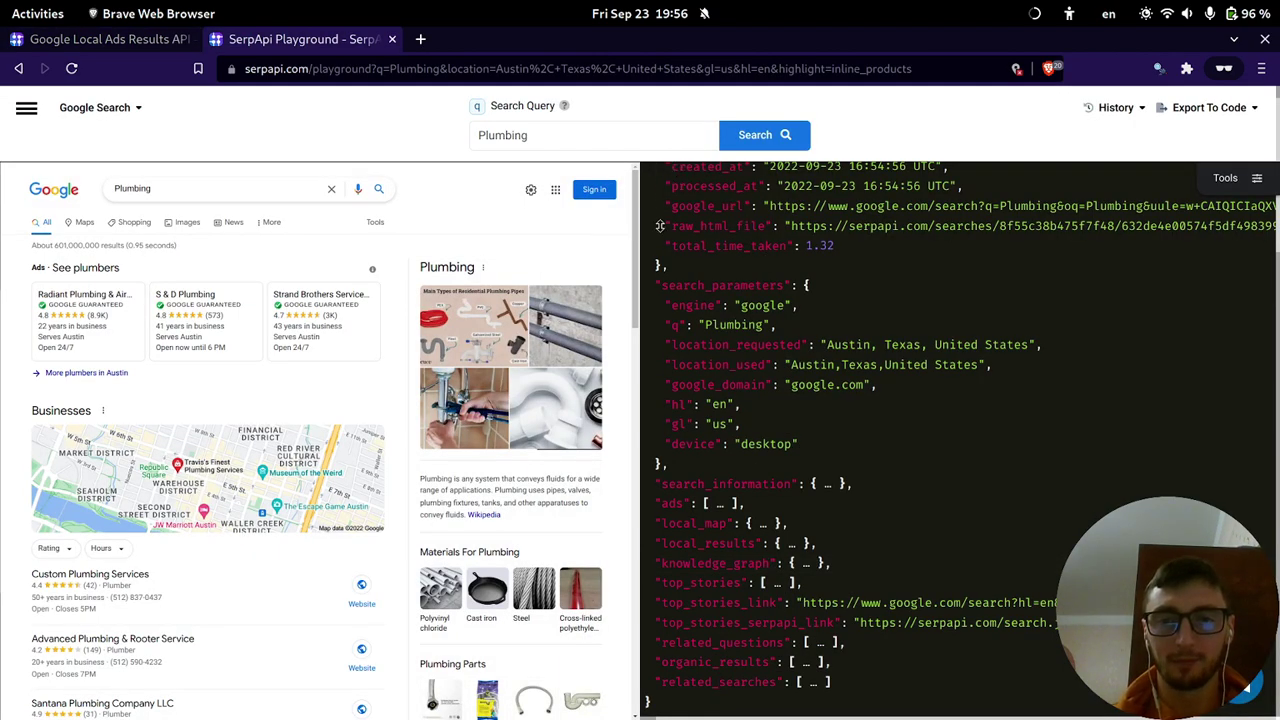
Run the mobile Plumbing search for Austin, passing the bridge-image reCAPTCHA.
{"action": "scroll", "coordinate": [670, 165], "scroll_direction": "up", "scroll_amount": 3}
{"action": "scroll", "coordinate": [1035, 206], "scroll_direction": "down", "scroll_amount": 5}
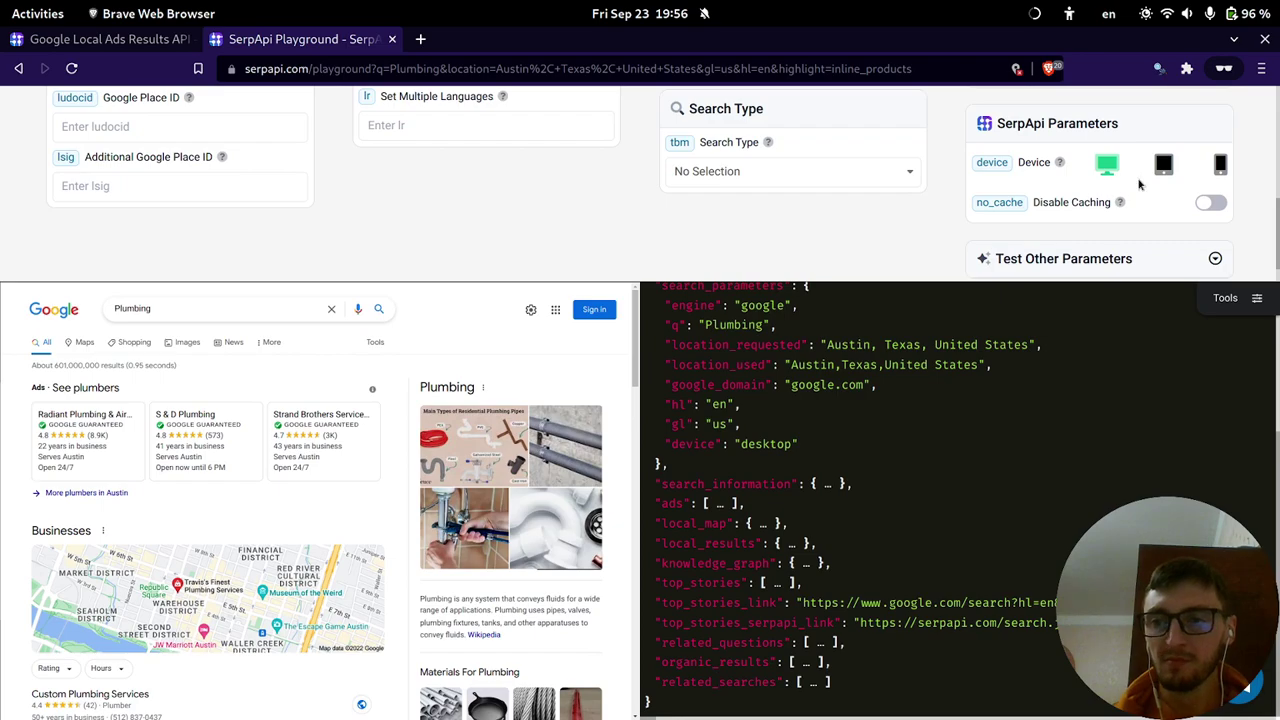
{"action": "scroll", "coordinate": [1100, 175], "scroll_direction": "up", "scroll_amount": 5}
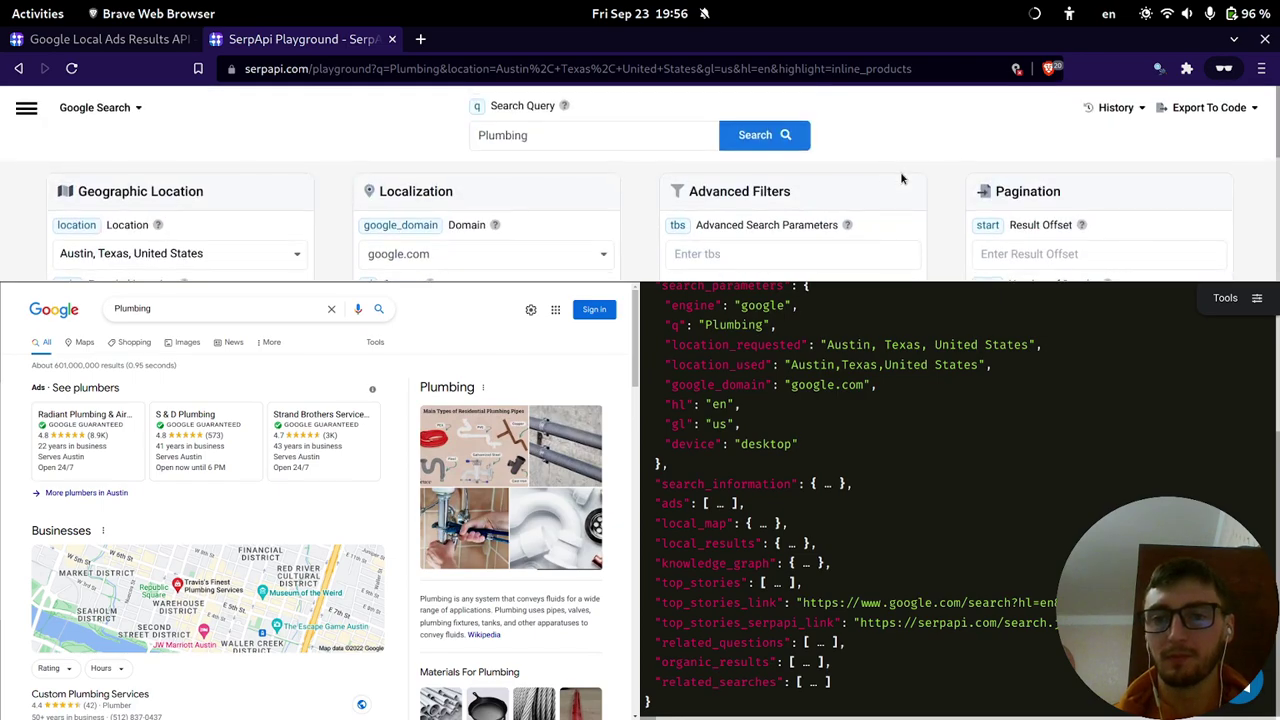
{"action": "left_click", "coordinate": [773, 145]}
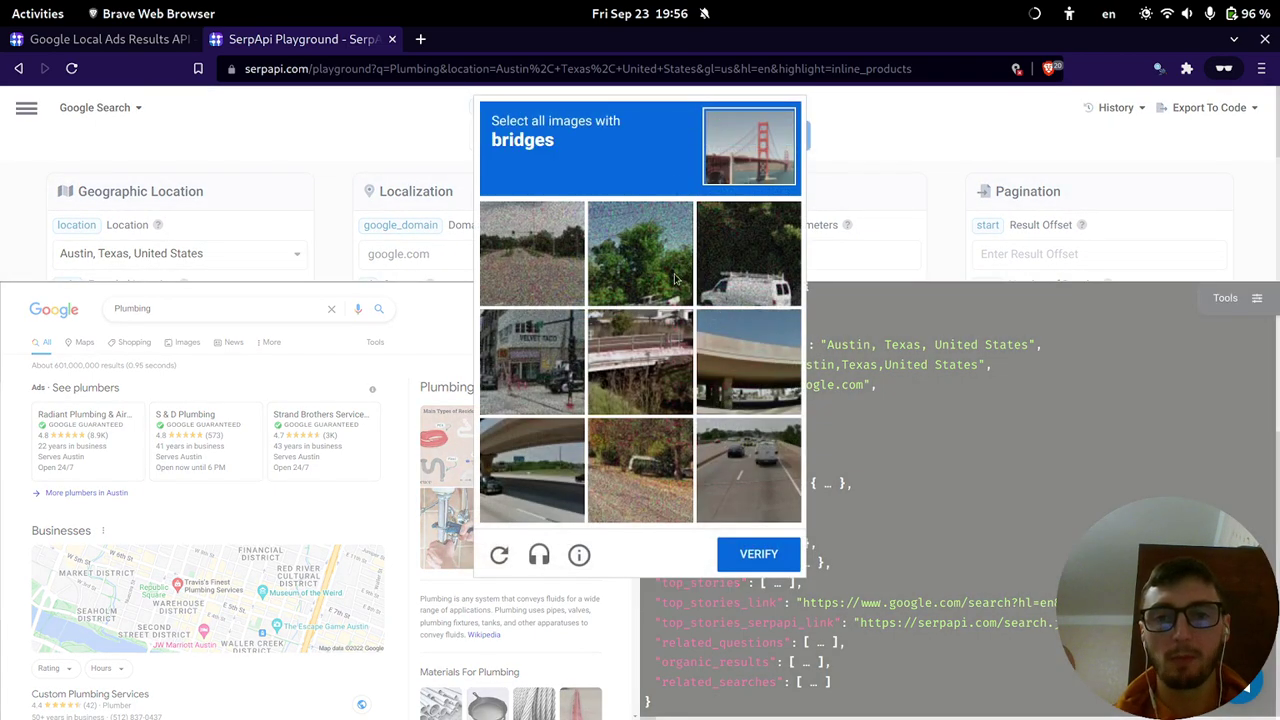
{"action": "left_click", "coordinate": [547, 467]}
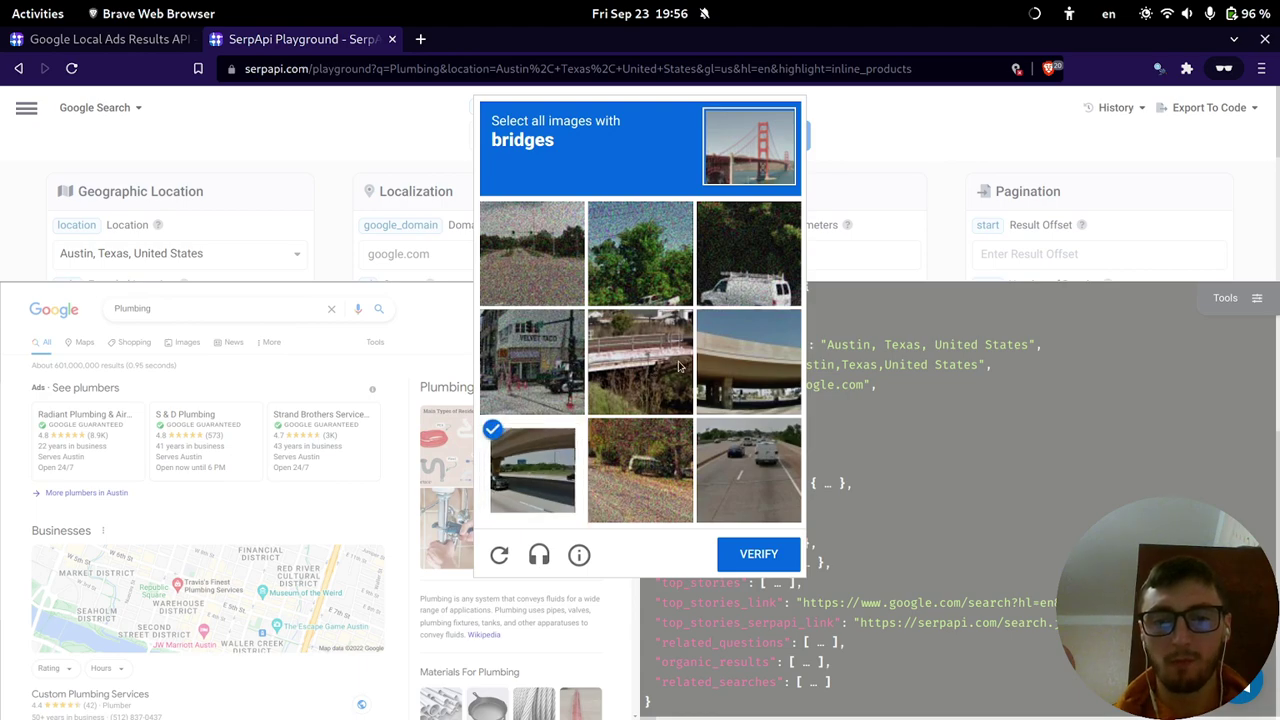
{"action": "left_click", "coordinate": [738, 358]}
{"action": "left_click", "coordinate": [640, 362]}
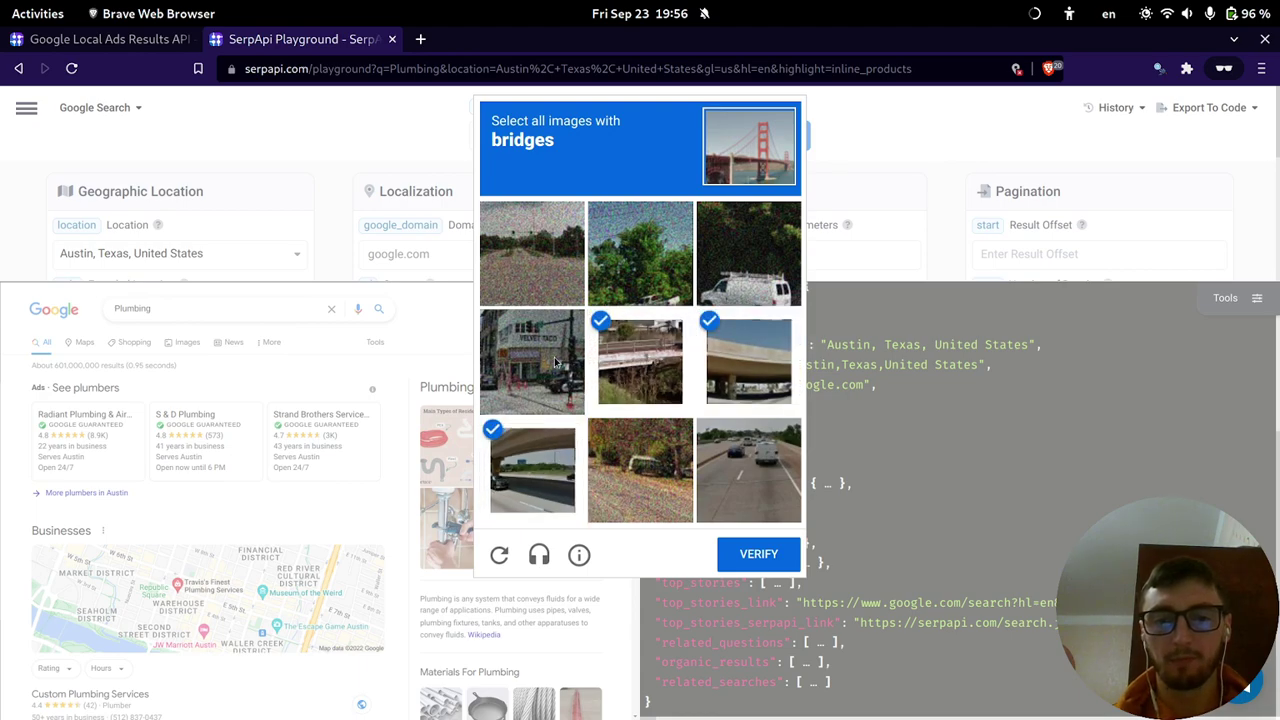
{"action": "left_click", "coordinate": [767, 566]}
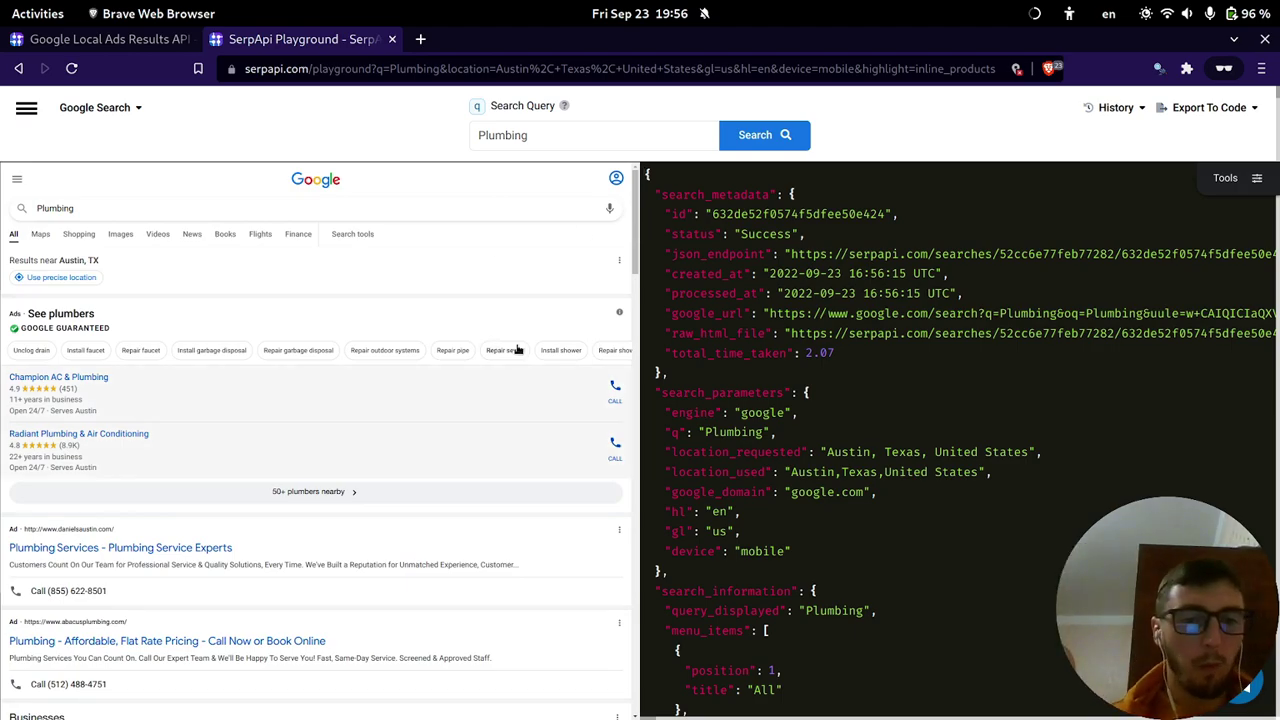
Select the ads entries in the local_ads JSON, then return to the Local Ads docs.
{"action": "mouse_move", "coordinate": [506, 377]}
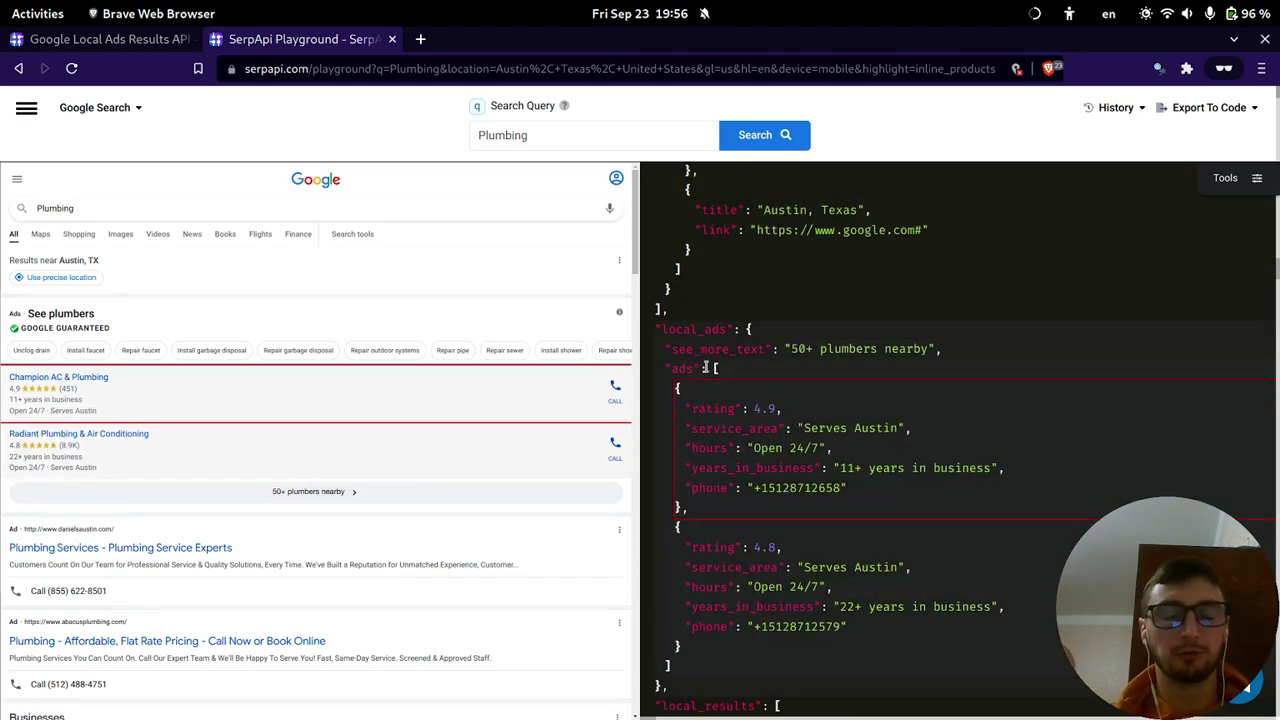
{"action": "left_click_drag", "start_coordinate": [677, 369], "coordinate": [684, 527]}
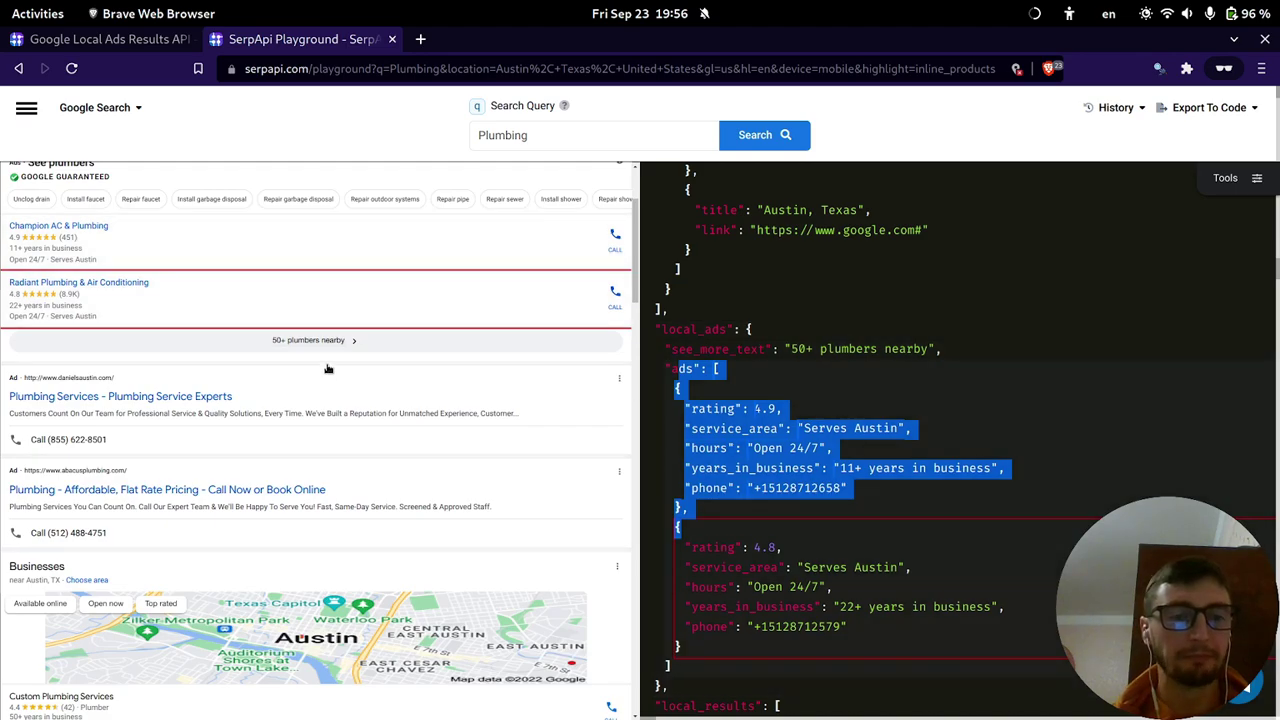
{"action": "key", "text": "ctrl+Tab"}
Open the Local Pack docs and mark the first place's hours and place_id_search link.
{"action": "scroll", "coordinate": [100, 470], "scroll_direction": "down", "scroll_amount": 4}
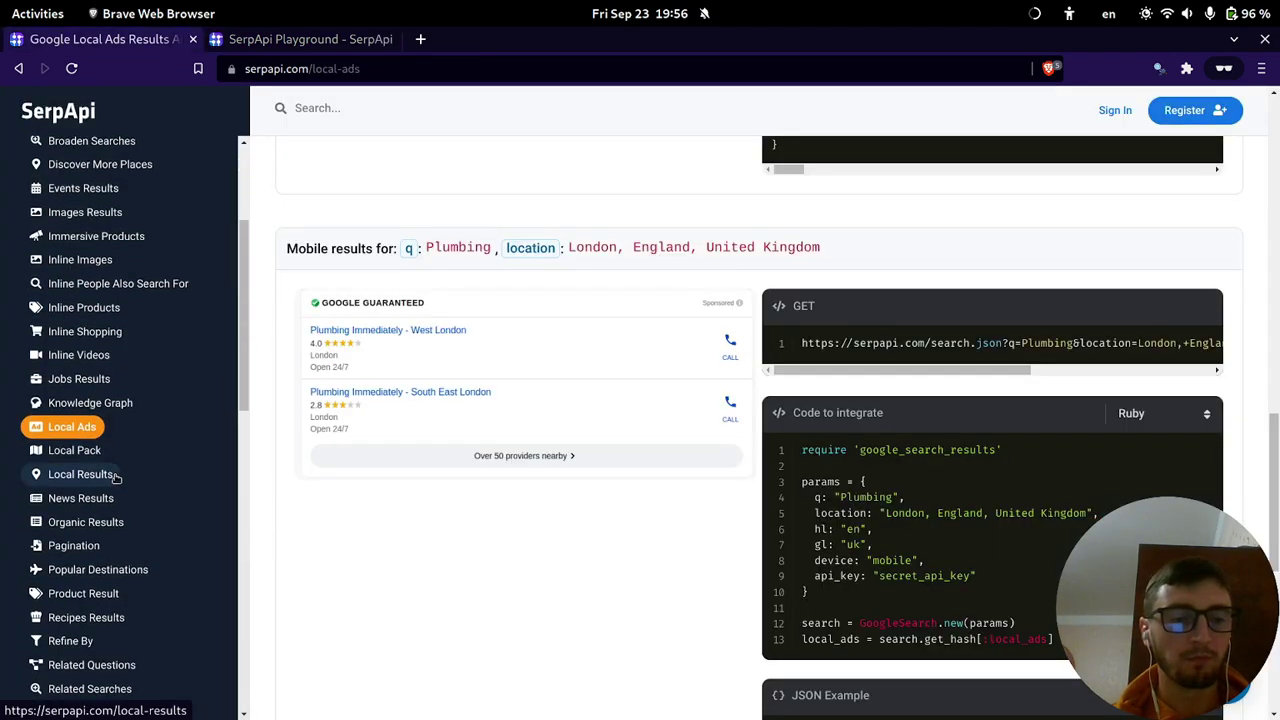
{"action": "left_click", "coordinate": [97, 450]}
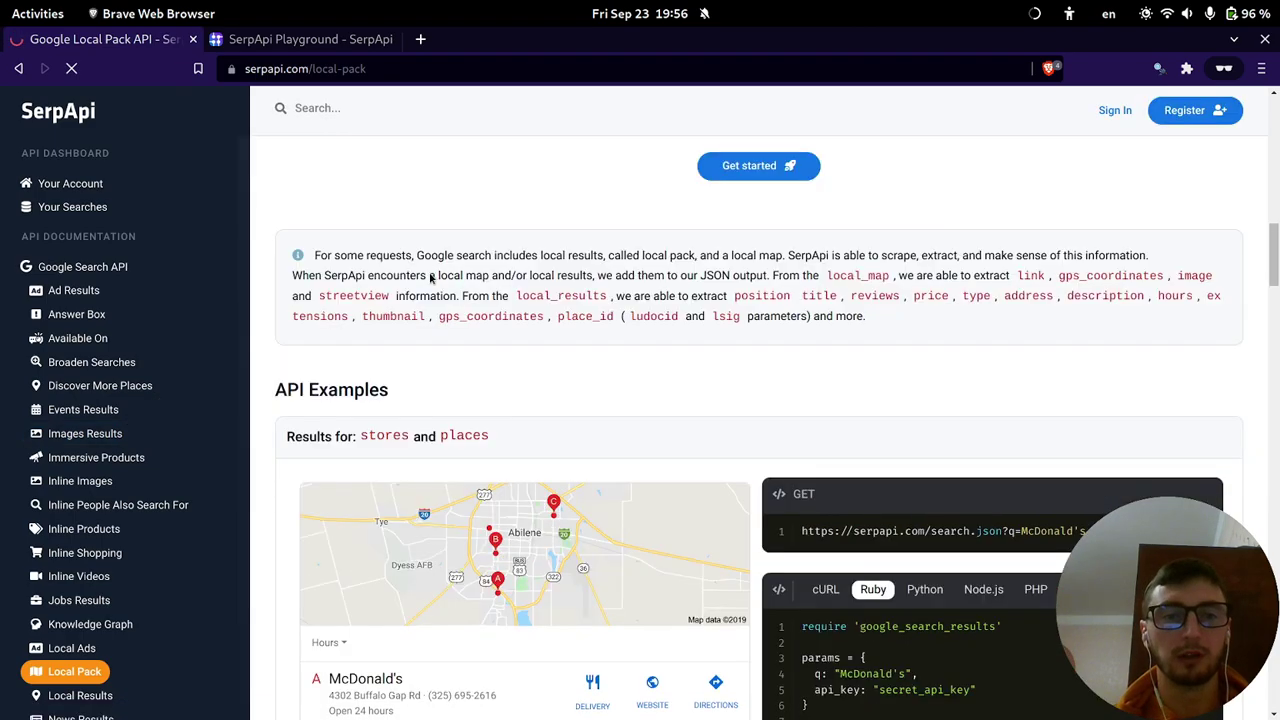
{"action": "scroll", "coordinate": [530, 287], "scroll_direction": "up", "scroll_amount": 5}
{"action": "scroll", "coordinate": [533, 288], "scroll_direction": "up", "scroll_amount": 5}
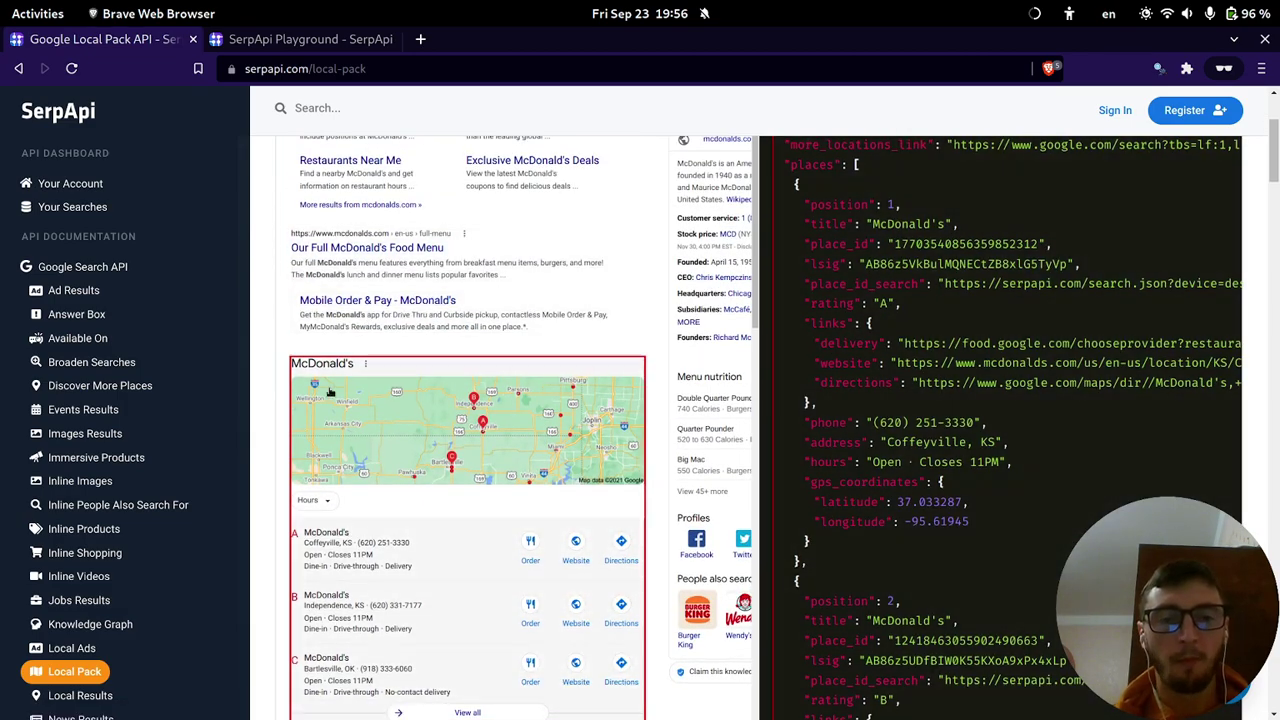
{"action": "scroll", "coordinate": [268, 351], "scroll_direction": "down", "scroll_amount": 1}
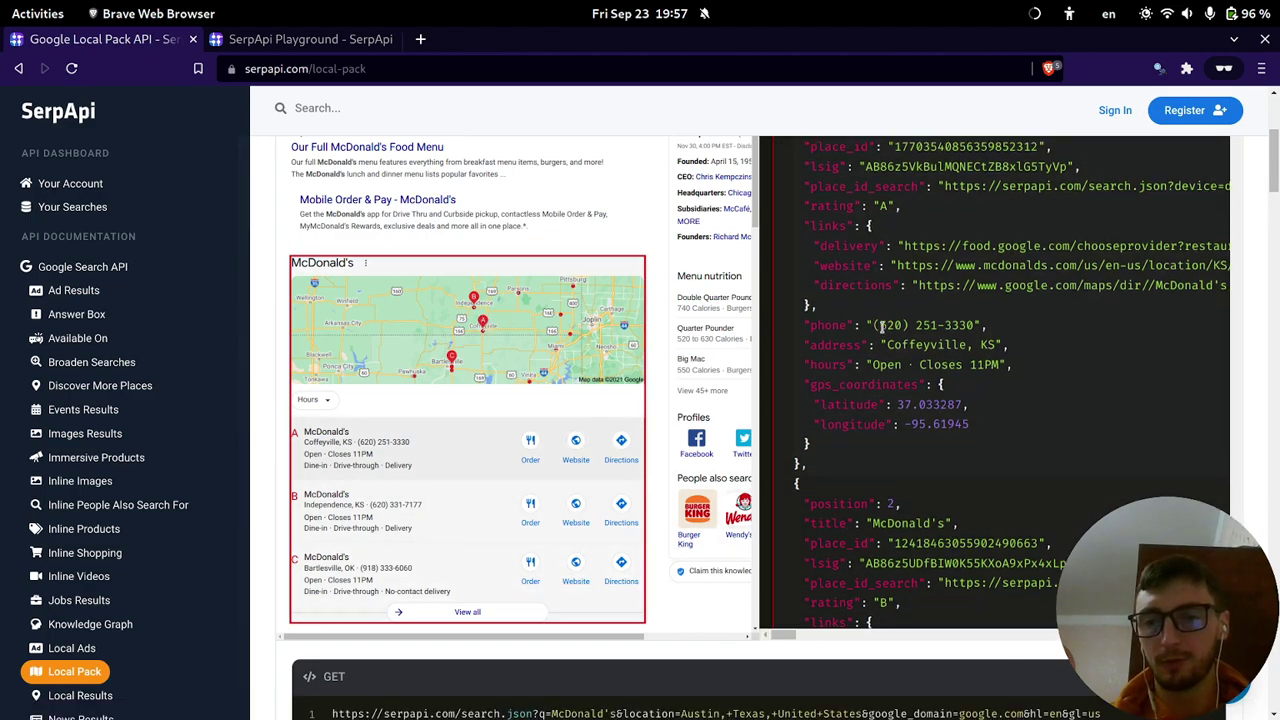
{"action": "scroll", "coordinate": [877, 316], "scroll_direction": "up", "scroll_amount": 2}
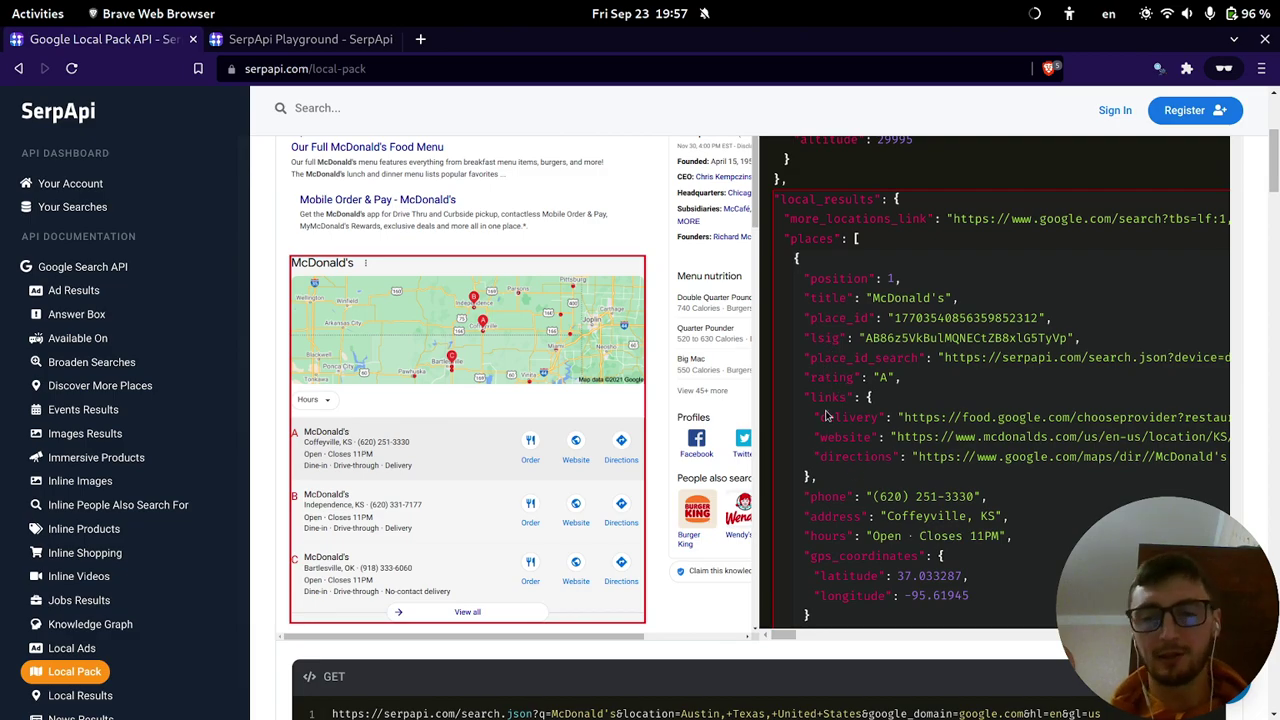
{"action": "left_click_drag", "start_coordinate": [832, 537], "coordinate": [900, 537]}
{"action": "scroll", "coordinate": [888, 537], "scroll_direction": "down", "scroll_amount": 2}
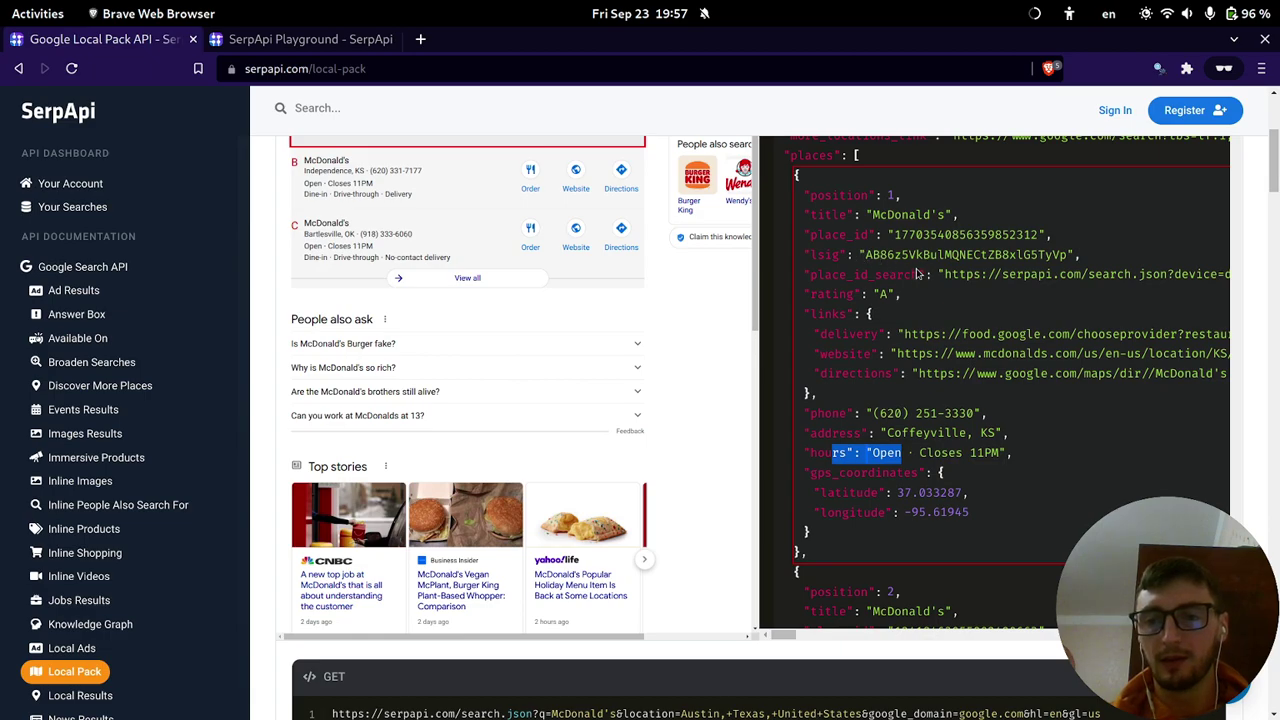
{"action": "left_click_drag", "start_coordinate": [944, 273], "coordinate": [1067, 274]}
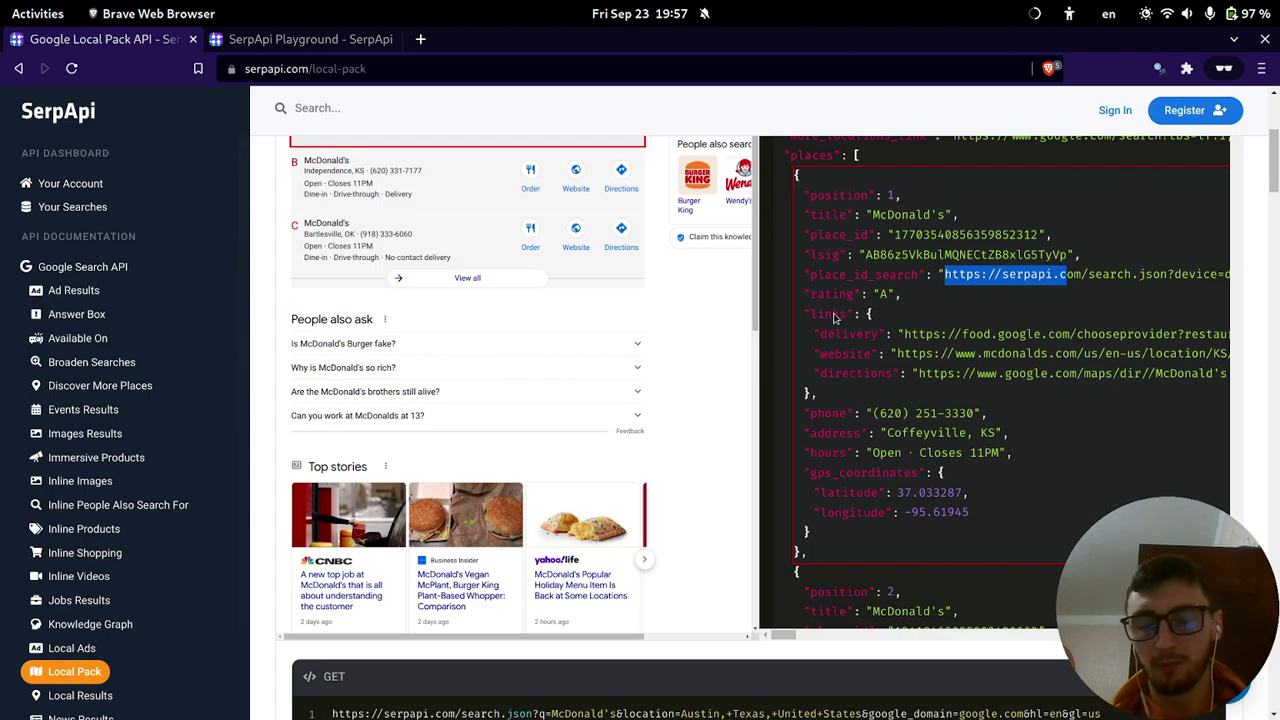
Scroll through the Coffee and 500 Comal St Local Pack examples and their JSON.
{"action": "scroll", "coordinate": [833, 316], "scroll_direction": "down", "scroll_amount": 5}
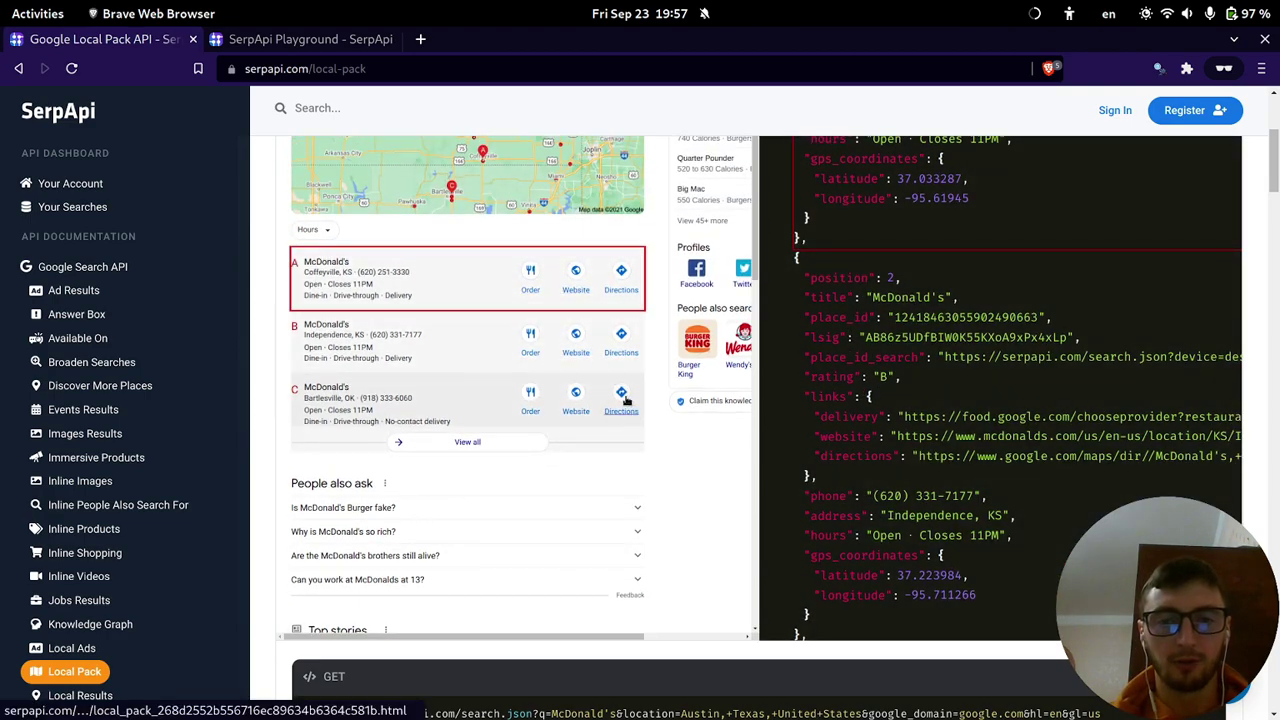
{"action": "scroll", "coordinate": [485, 393], "scroll_direction": "down", "scroll_amount": 2}
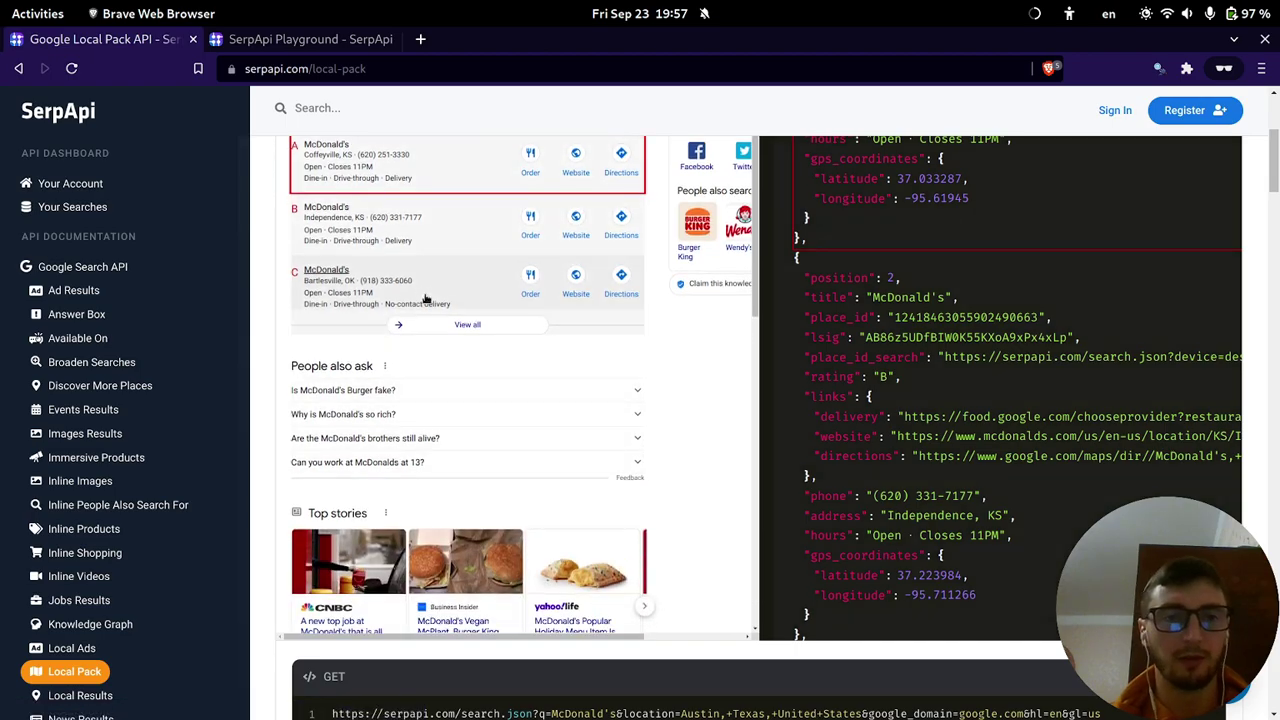
{"action": "scroll", "coordinate": [270, 380], "scroll_direction": "down", "scroll_amount": 12}
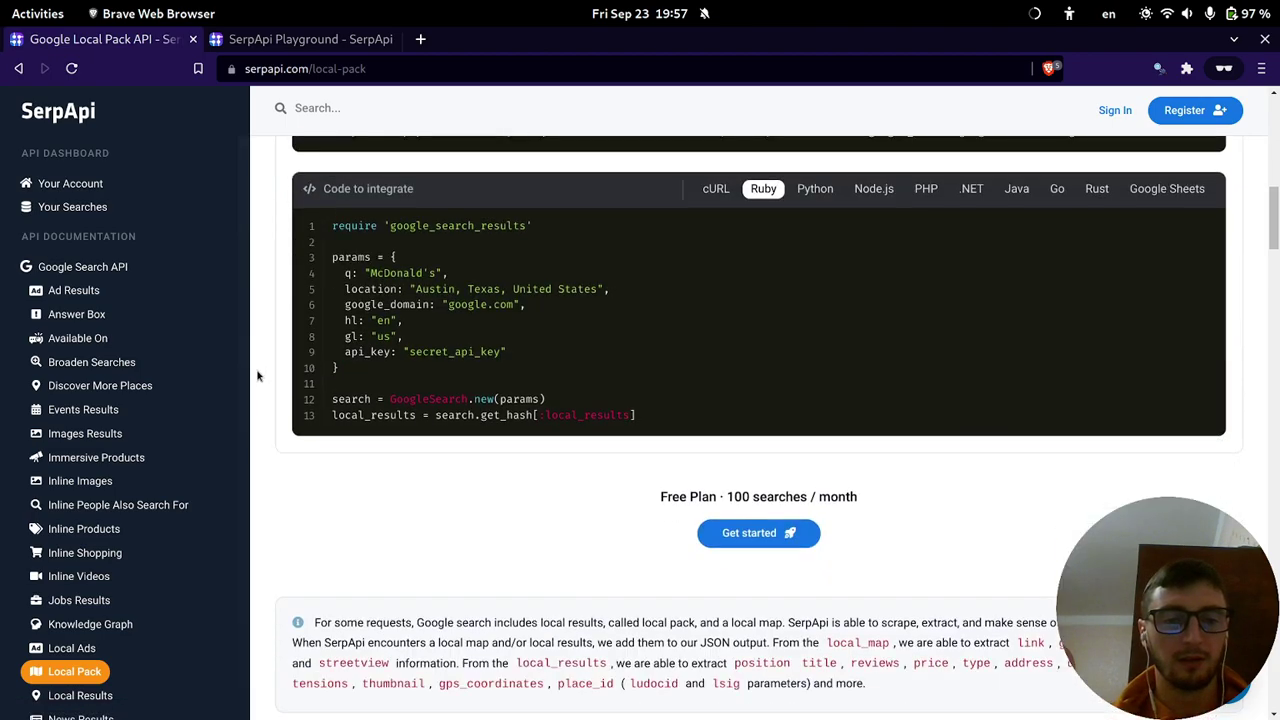
{"action": "scroll", "coordinate": [434, 286], "scroll_direction": "down", "scroll_amount": 15}
{"action": "scroll", "coordinate": [437, 272], "scroll_direction": "up", "scroll_amount": 6}
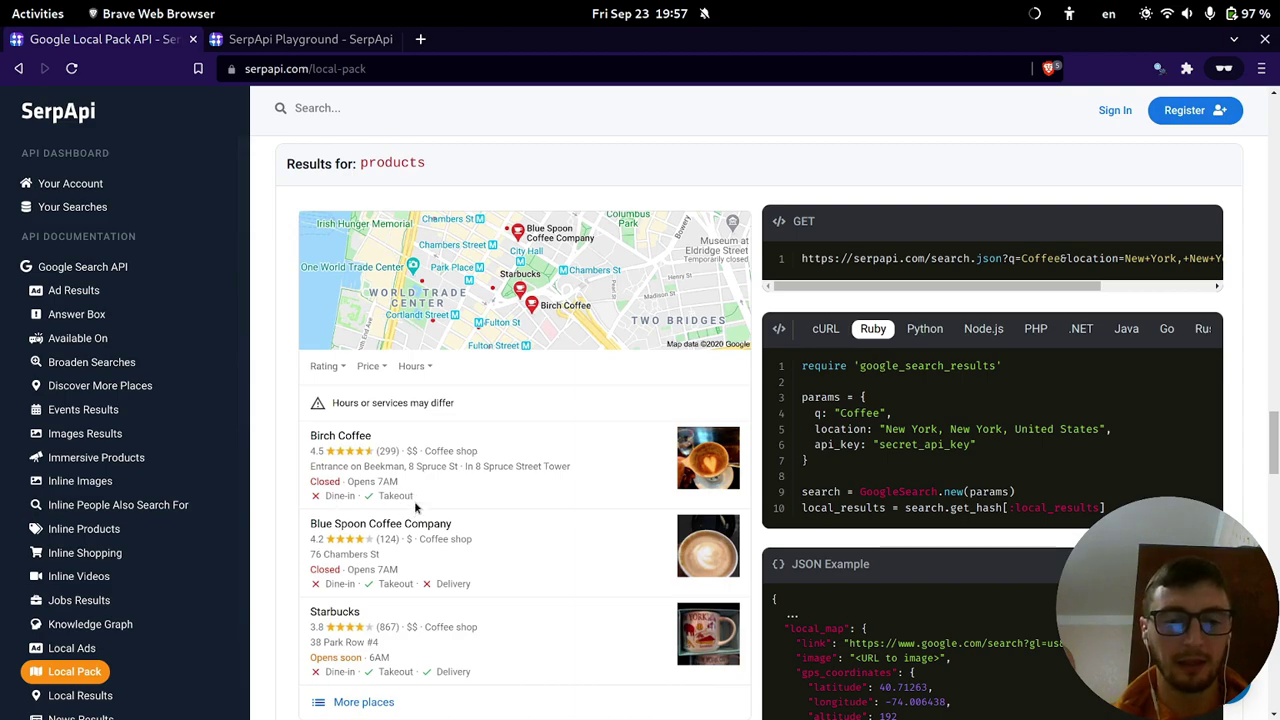
{"action": "scroll", "coordinate": [417, 500], "scroll_direction": "down", "scroll_amount": 2}
{"action": "scroll", "coordinate": [505, 400], "scroll_direction": "down", "scroll_amount": 15}
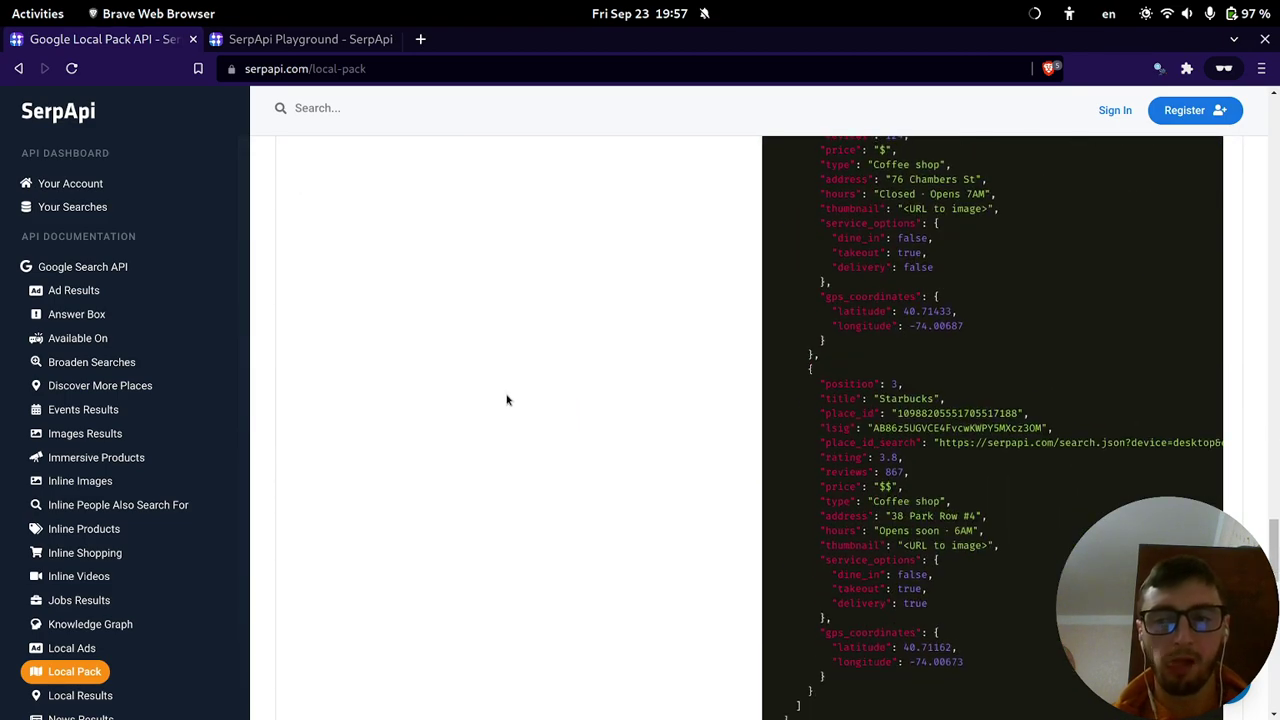
{"action": "scroll", "coordinate": [446, 416], "scroll_direction": "down", "scroll_amount": 2}
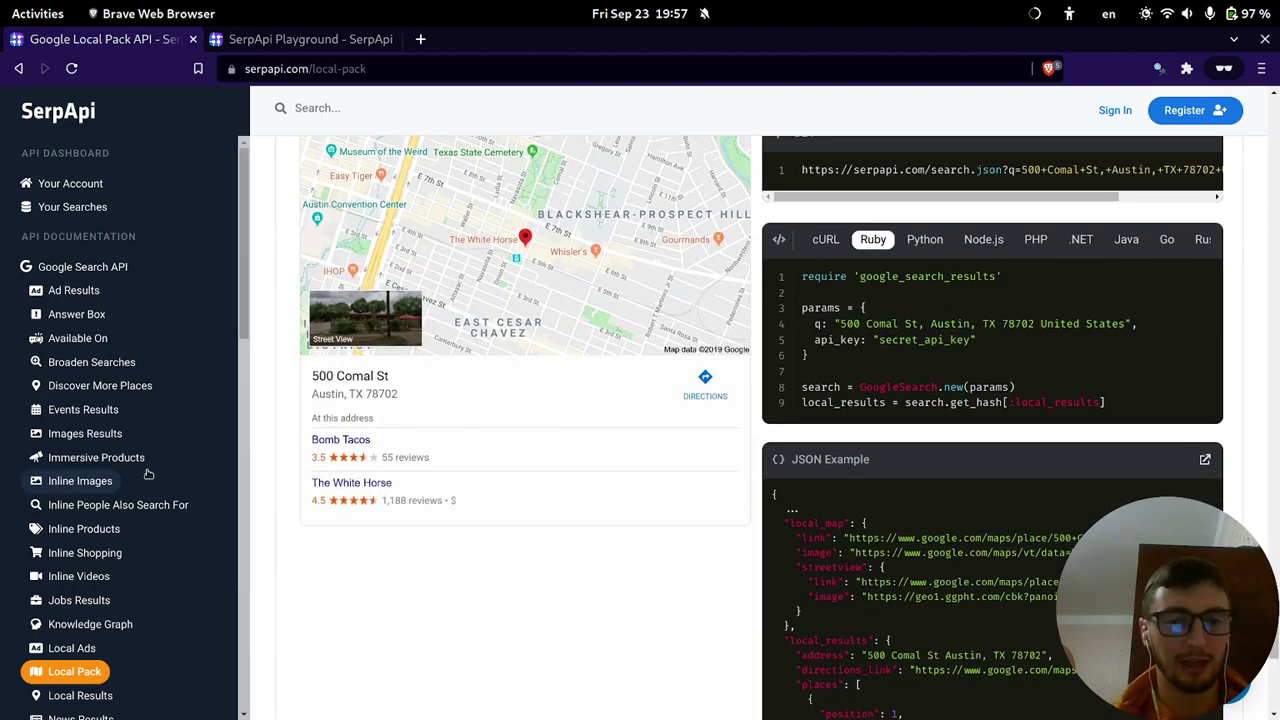
{"action": "scroll", "coordinate": [110, 330], "scroll_direction": "down", "scroll_amount": 3}
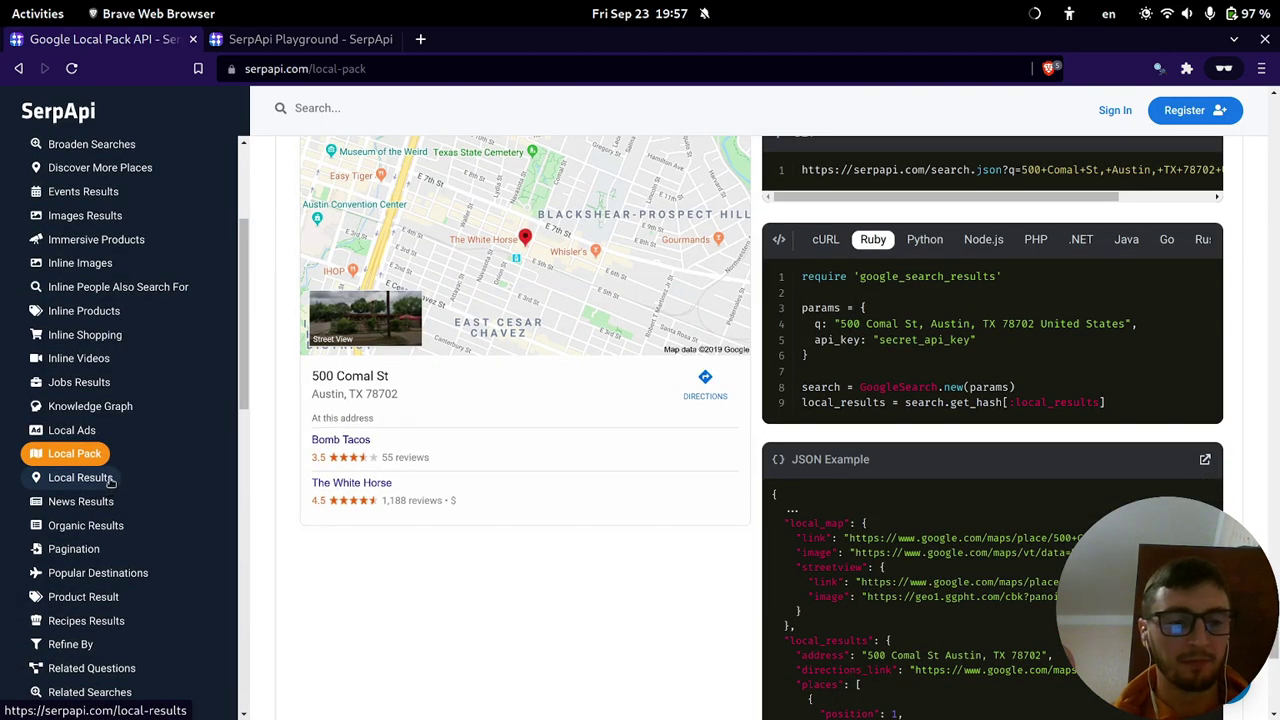
Open the Local Results docs and highlight 'Places' in the page title.
{"action": "left_click", "coordinate": [110, 487]}
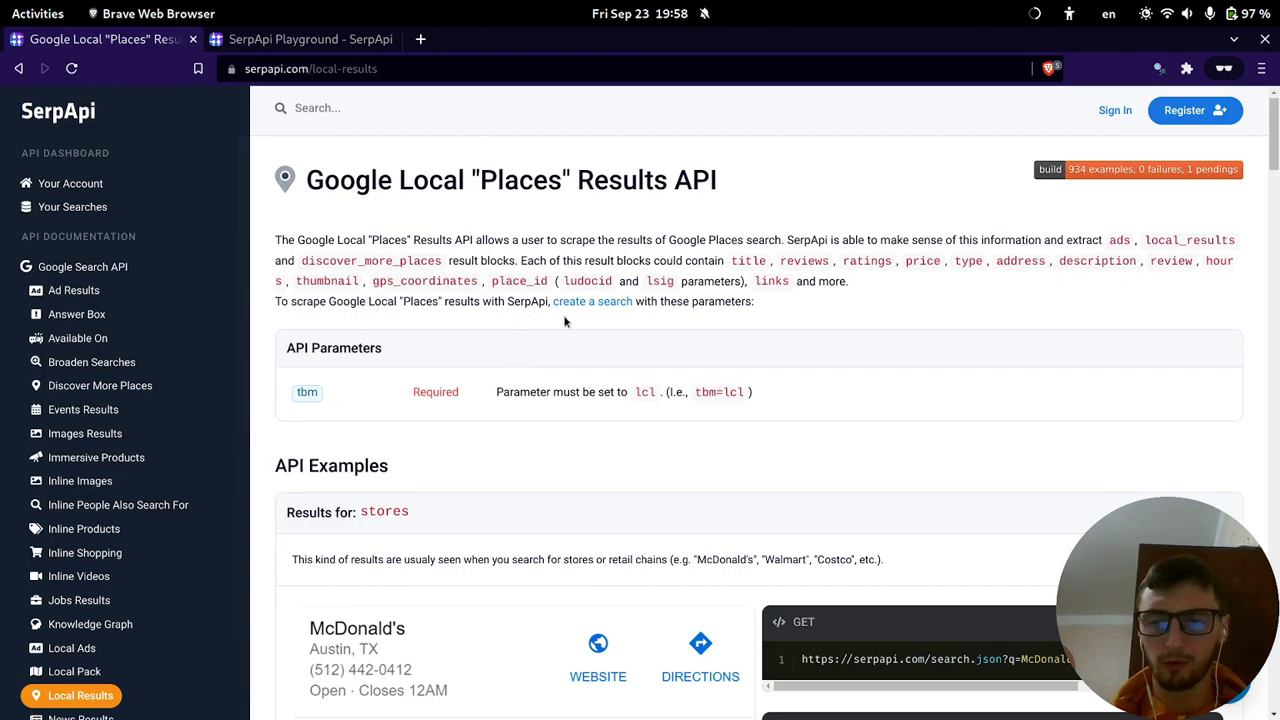
{"action": "scroll", "coordinate": [572, 318], "scroll_direction": "down", "scroll_amount": 3}
{"action": "scroll", "coordinate": [573, 322], "scroll_direction": "down", "scroll_amount": 1}
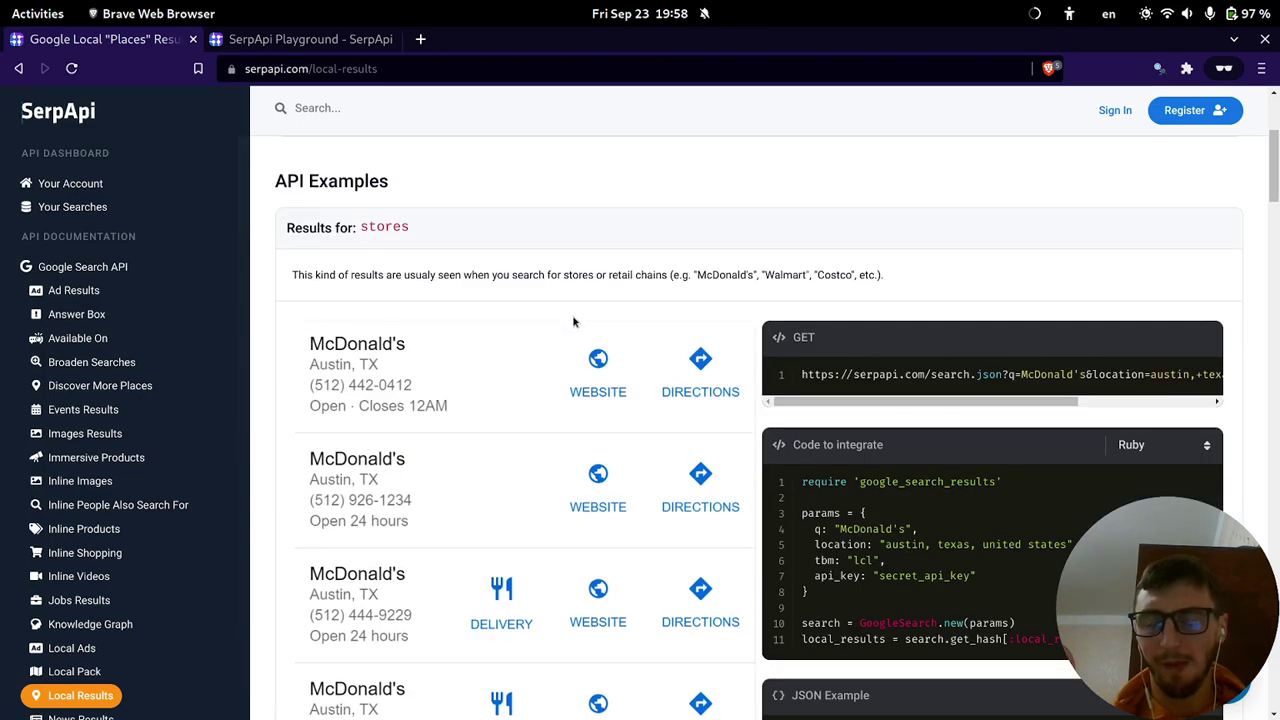
{"action": "scroll", "coordinate": [573, 321], "scroll_direction": "down", "scroll_amount": 1}
{"action": "scroll", "coordinate": [570, 321], "scroll_direction": "up", "scroll_amount": 5}
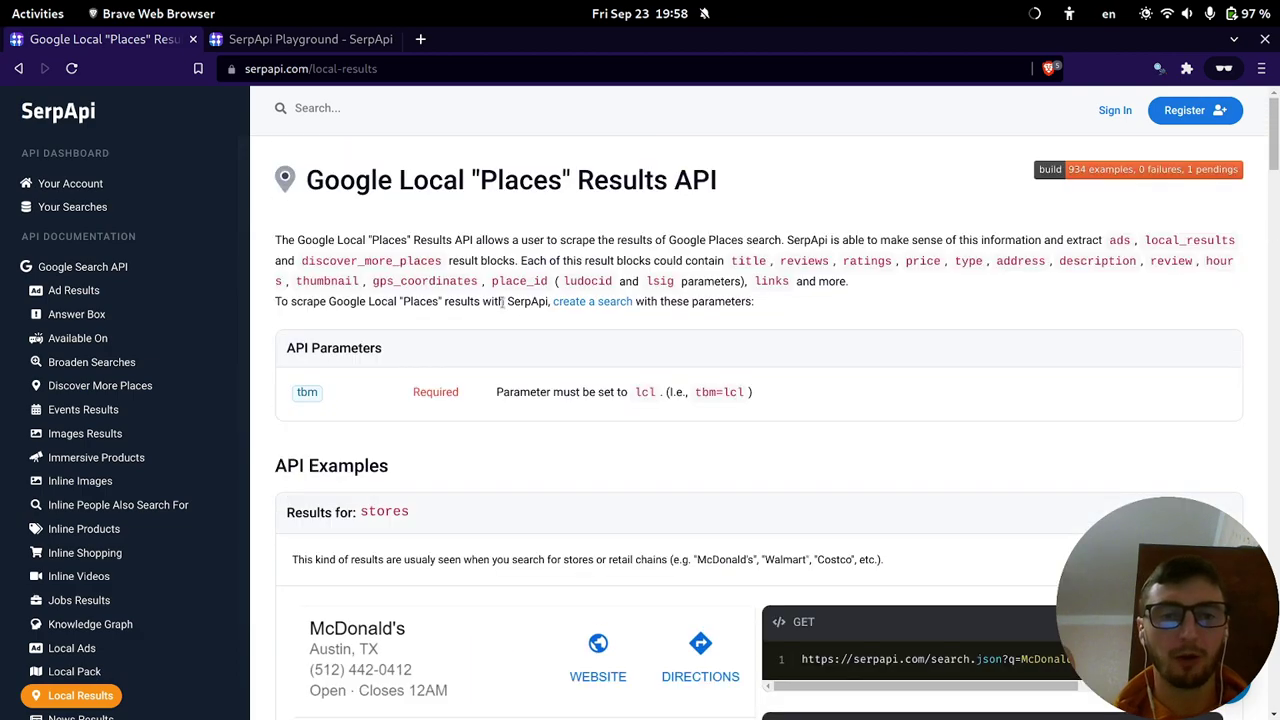
{"action": "left_click_drag", "start_coordinate": [461, 172], "coordinate": [575, 186]}
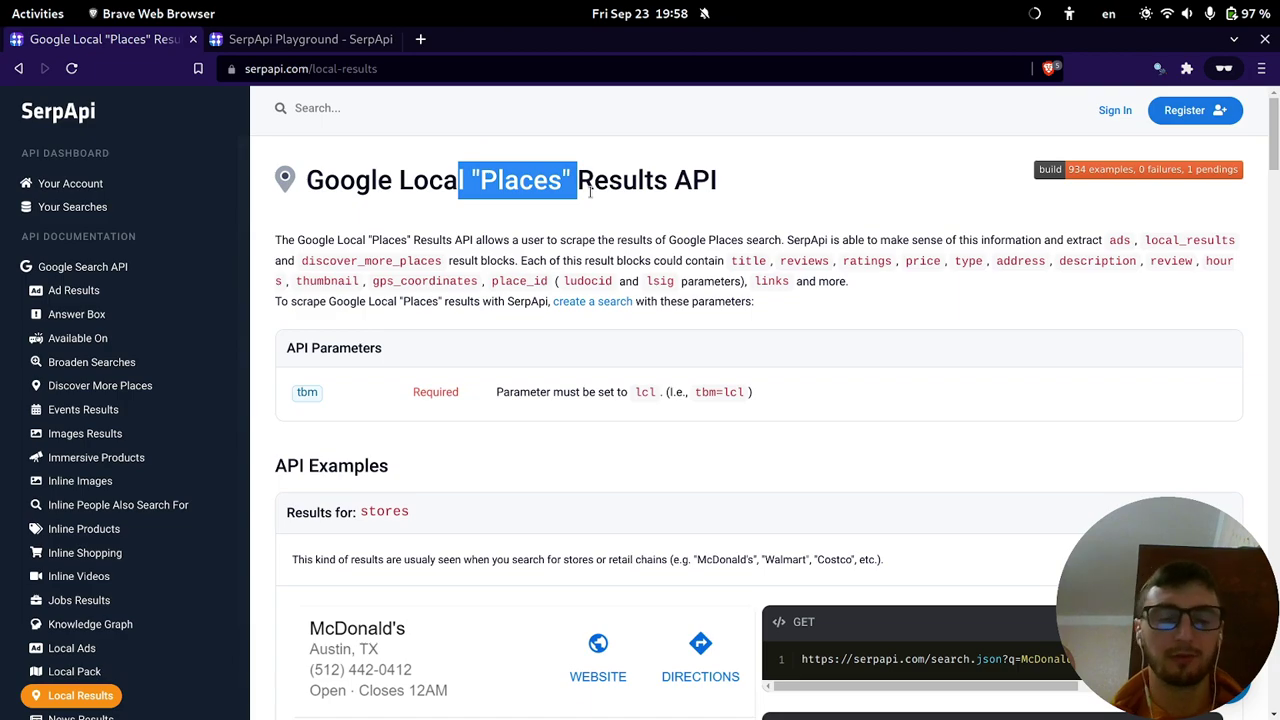
Open the News Results documentation and scroll into its tbm=nws overview.
{"action": "scroll", "coordinate": [95, 405], "scroll_direction": "down", "scroll_amount": 5}
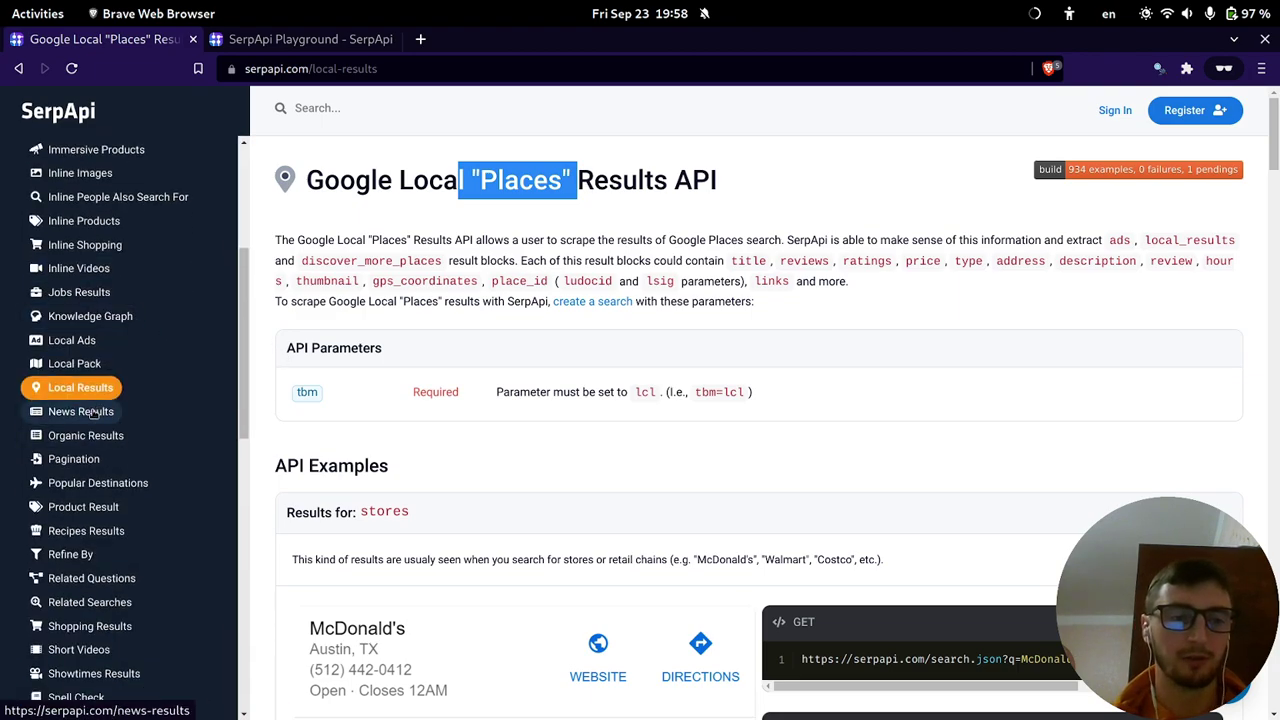
{"action": "left_click", "coordinate": [91, 413]}
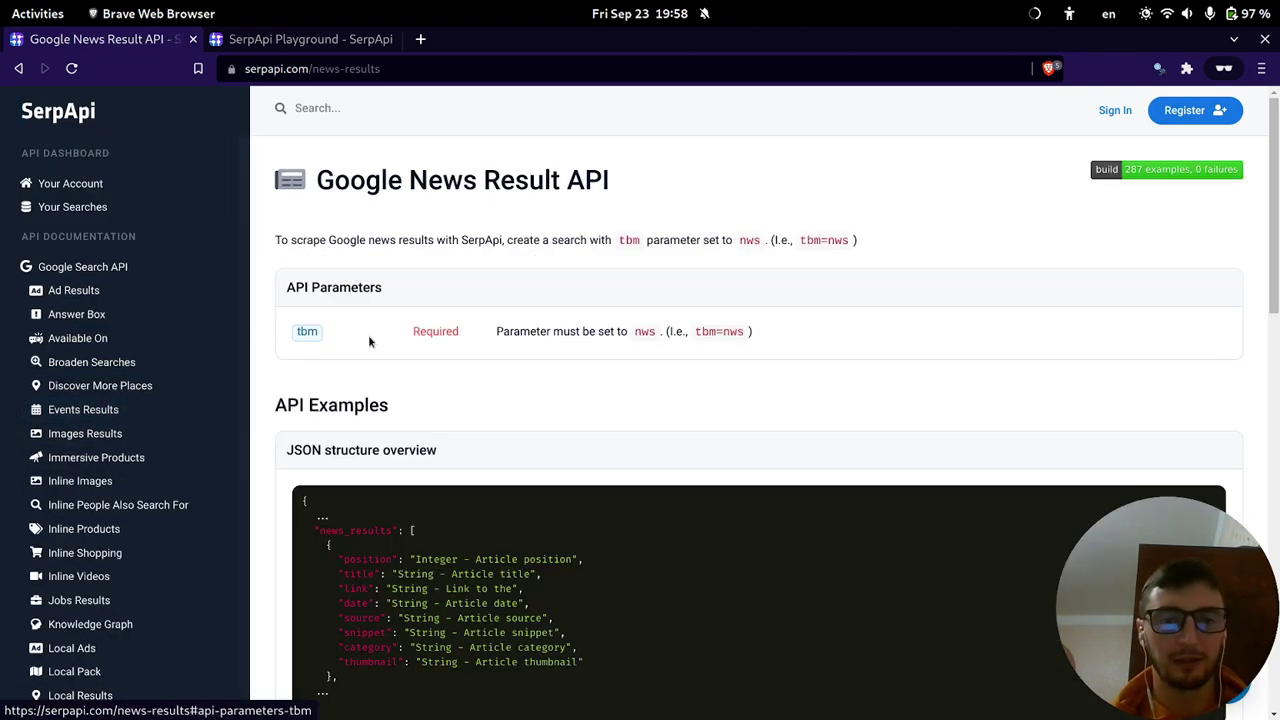
{"action": "scroll", "coordinate": [150, 420], "scroll_direction": "down", "scroll_amount": 6}
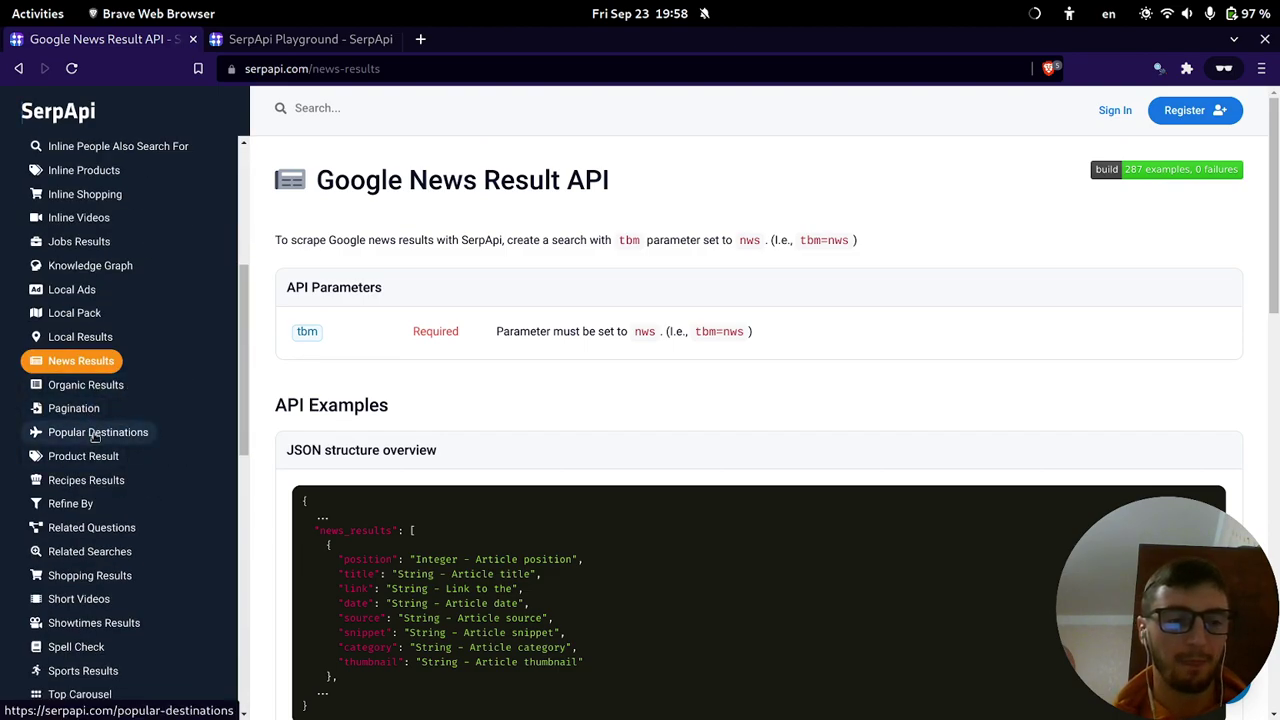
Open the Popular Destinations docs and scroll through the Italy destinations JSON.
{"action": "left_click", "coordinate": [112, 432]}
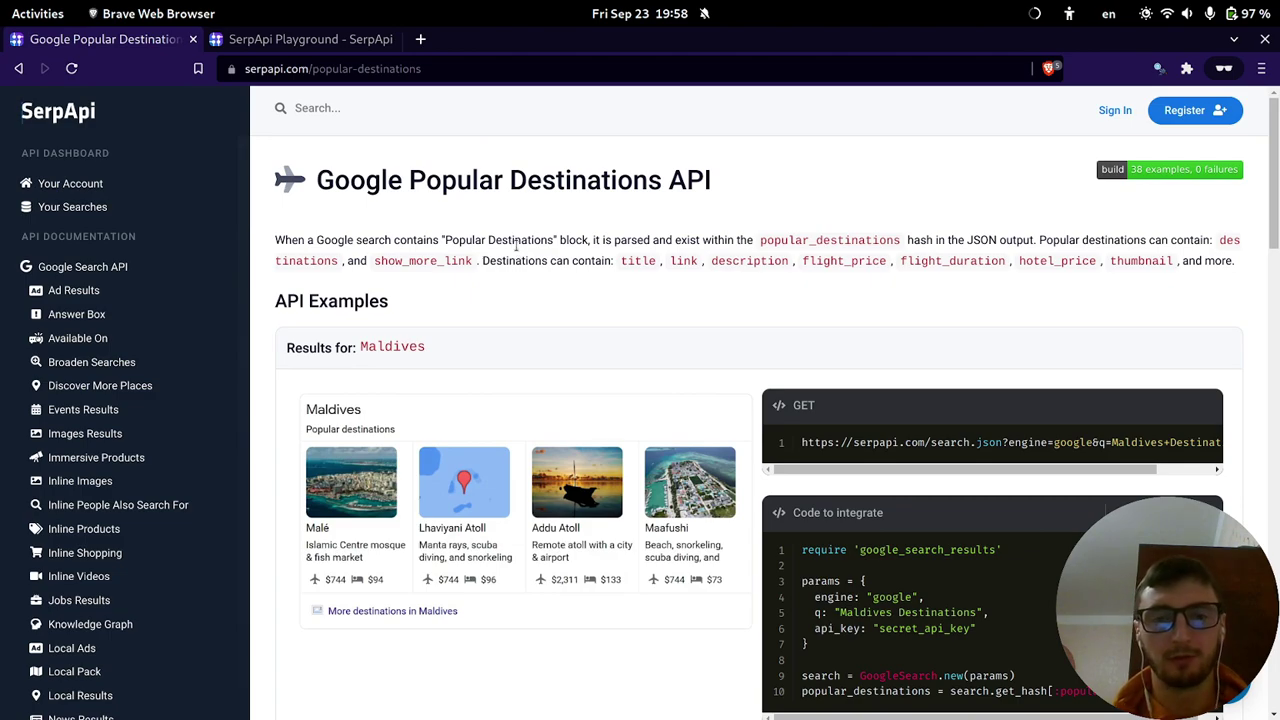
{"action": "scroll", "coordinate": [517, 250], "scroll_direction": "down", "scroll_amount": 2}
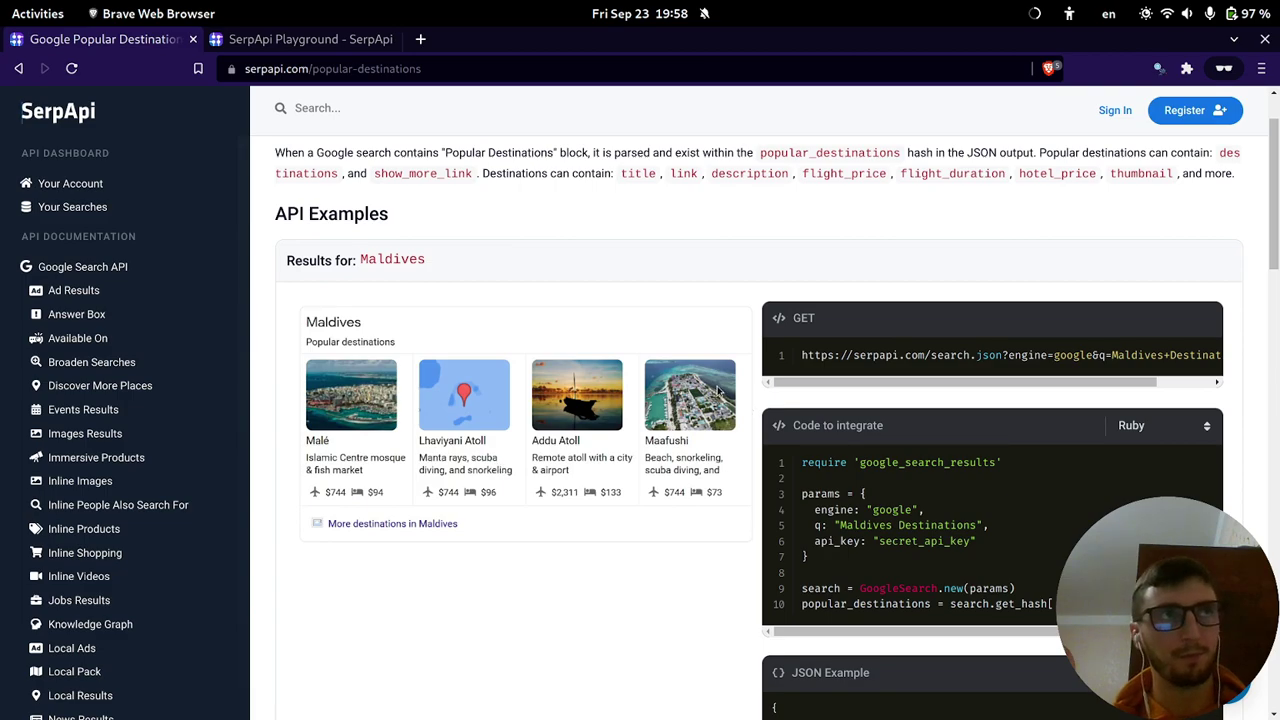
{"action": "scroll", "coordinate": [760, 400], "scroll_direction": "down", "scroll_amount": 7}
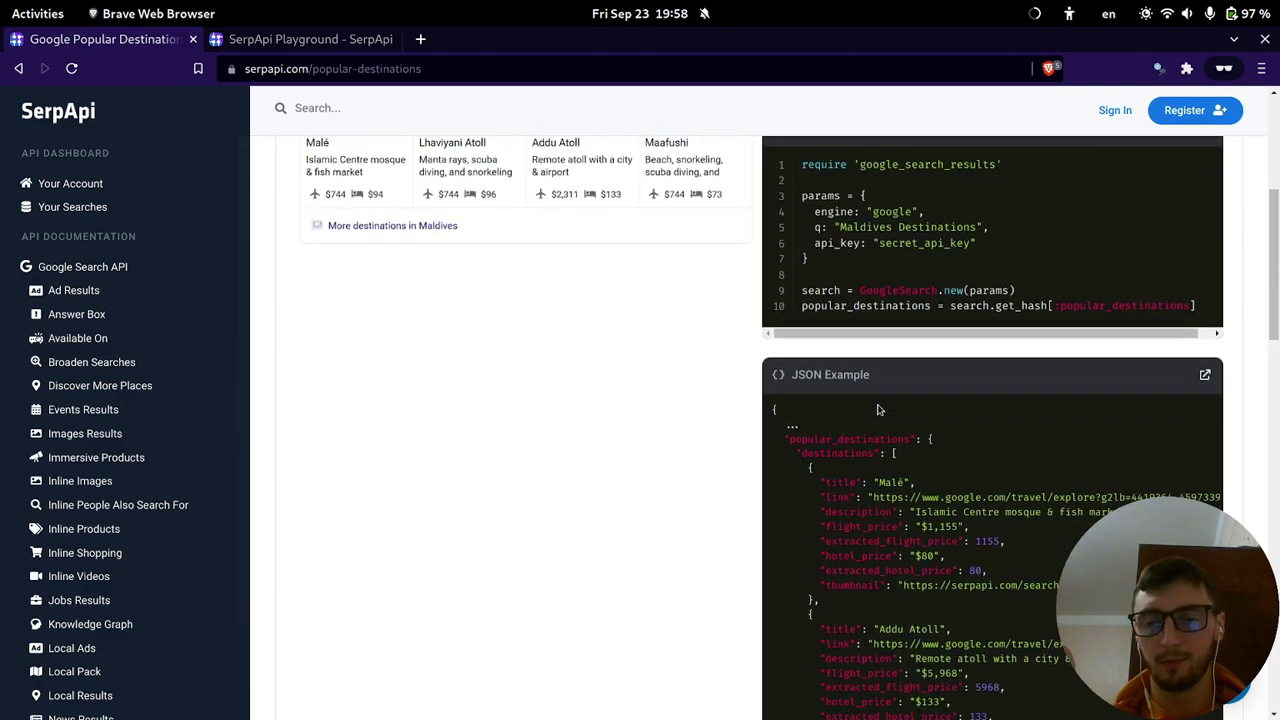
{"action": "scroll", "coordinate": [862, 466], "scroll_direction": "down", "scroll_amount": 3}
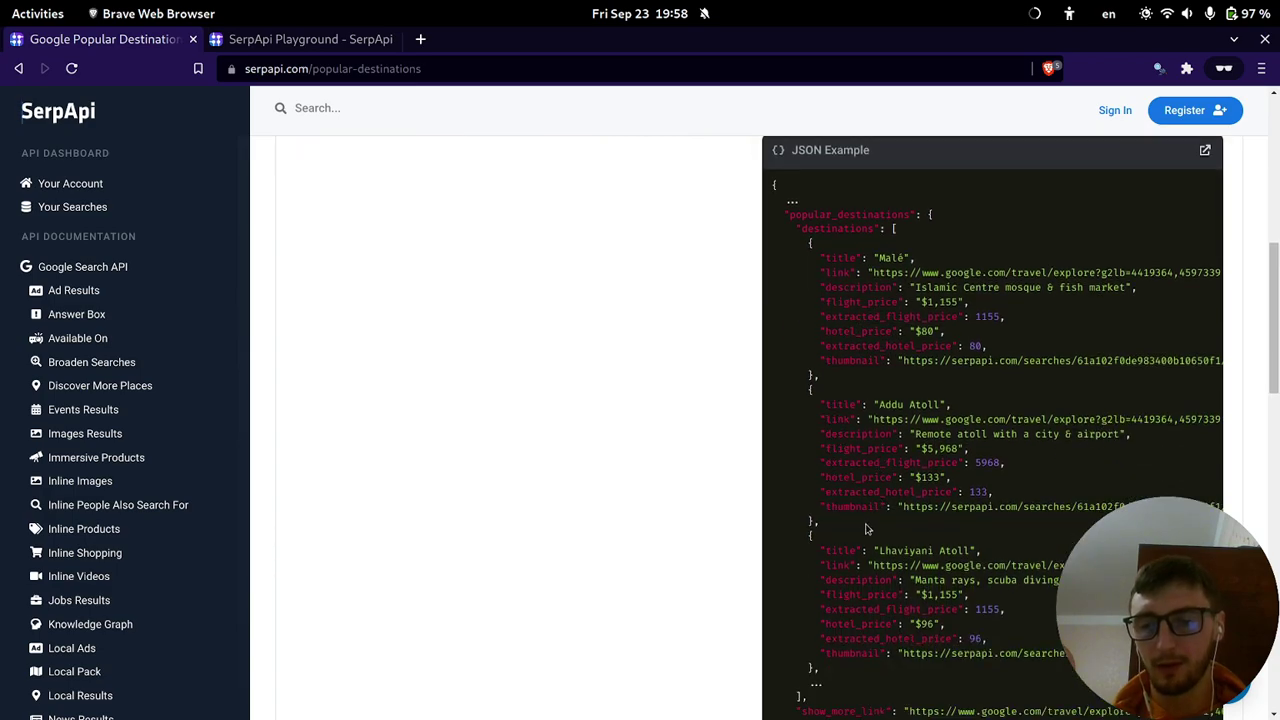
{"action": "scroll", "coordinate": [873, 433], "scroll_direction": "down", "scroll_amount": 7}
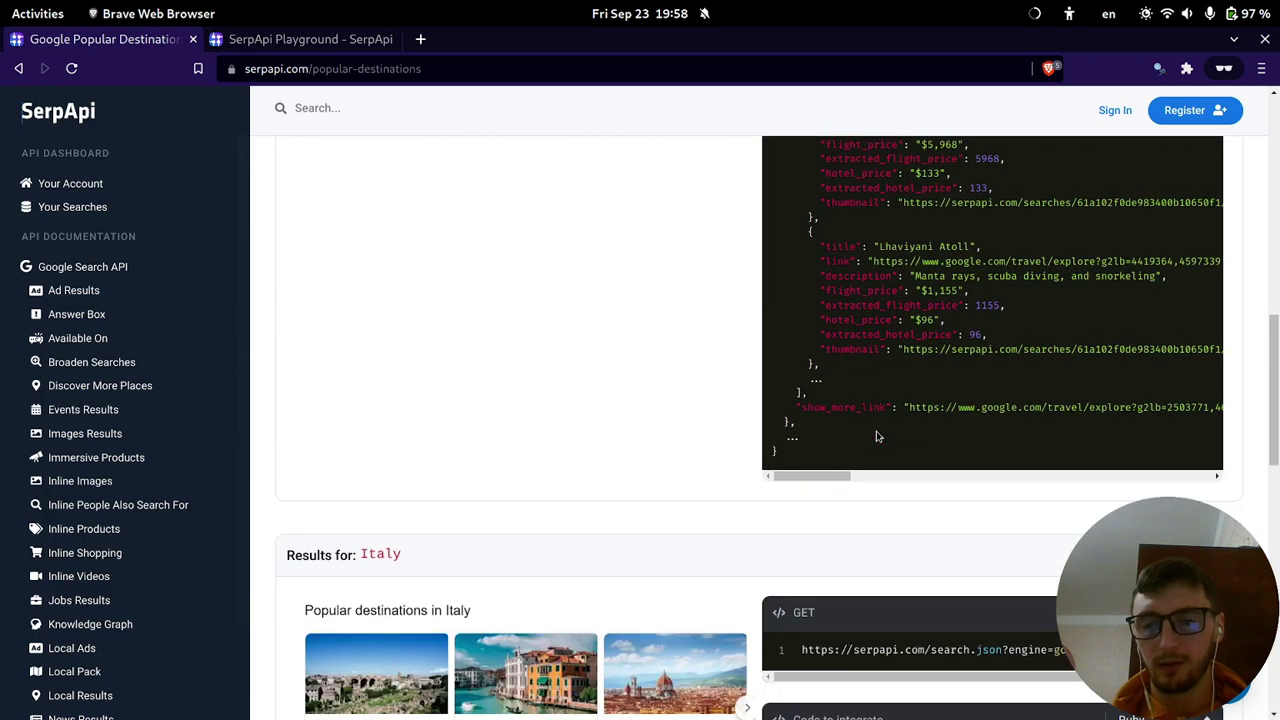
{"action": "scroll", "coordinate": [879, 432], "scroll_direction": "up", "scroll_amount": 8}
{"action": "scroll", "coordinate": [879, 432], "scroll_direction": "down", "scroll_amount": 8}
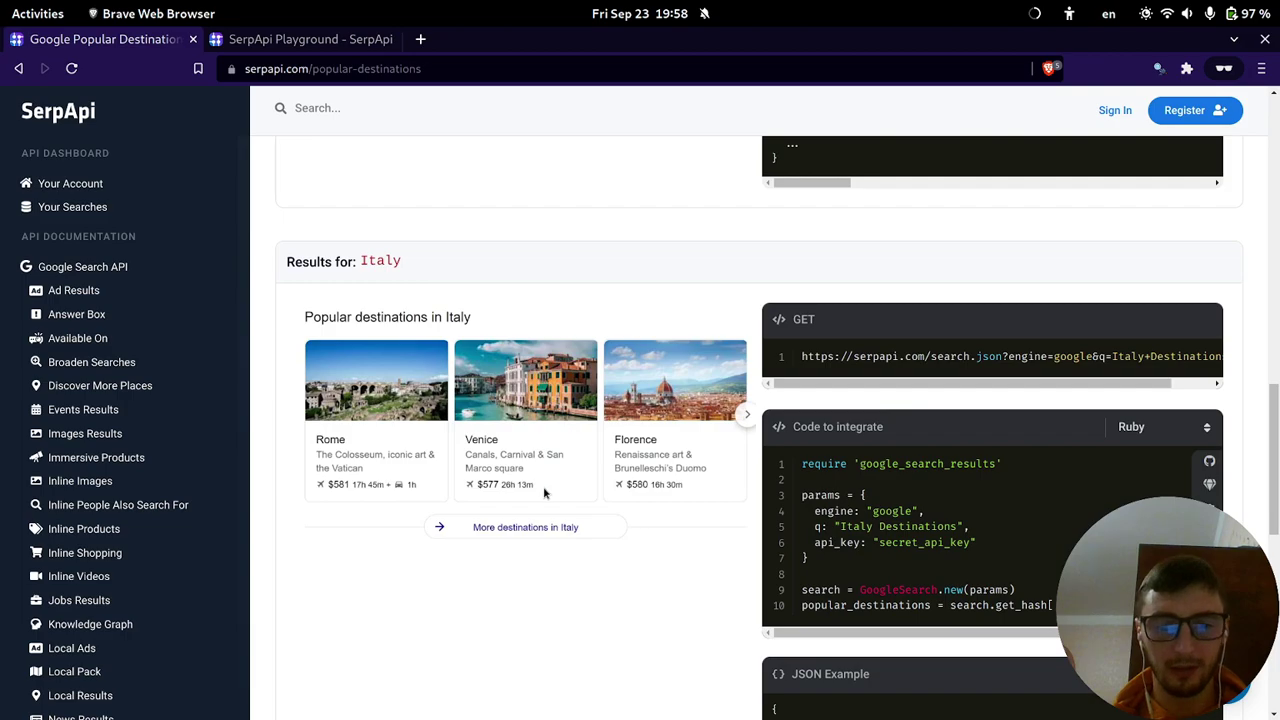
{"action": "scroll", "coordinate": [914, 503], "scroll_direction": "down", "scroll_amount": 7}
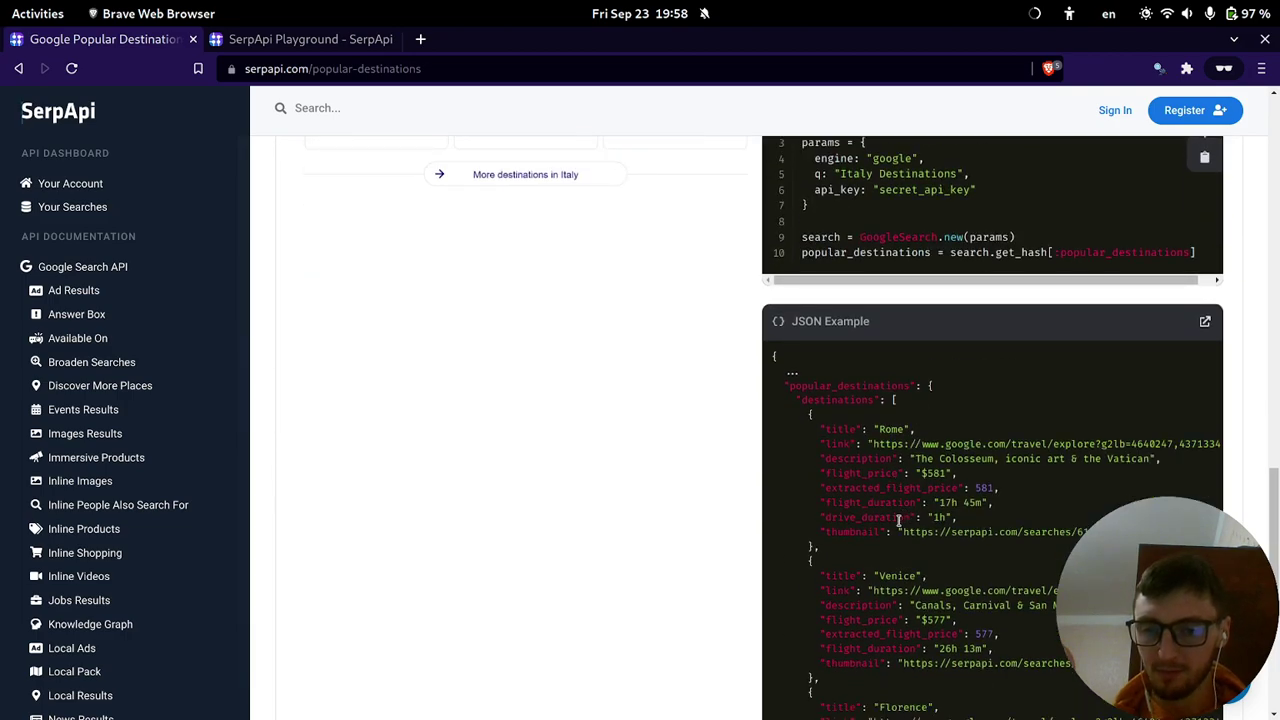
{"action": "left_click_drag", "start_coordinate": [898, 521], "coordinate": [840, 517]}
{"action": "scroll", "coordinate": [663, 396], "scroll_direction": "up", "scroll_amount": 5}
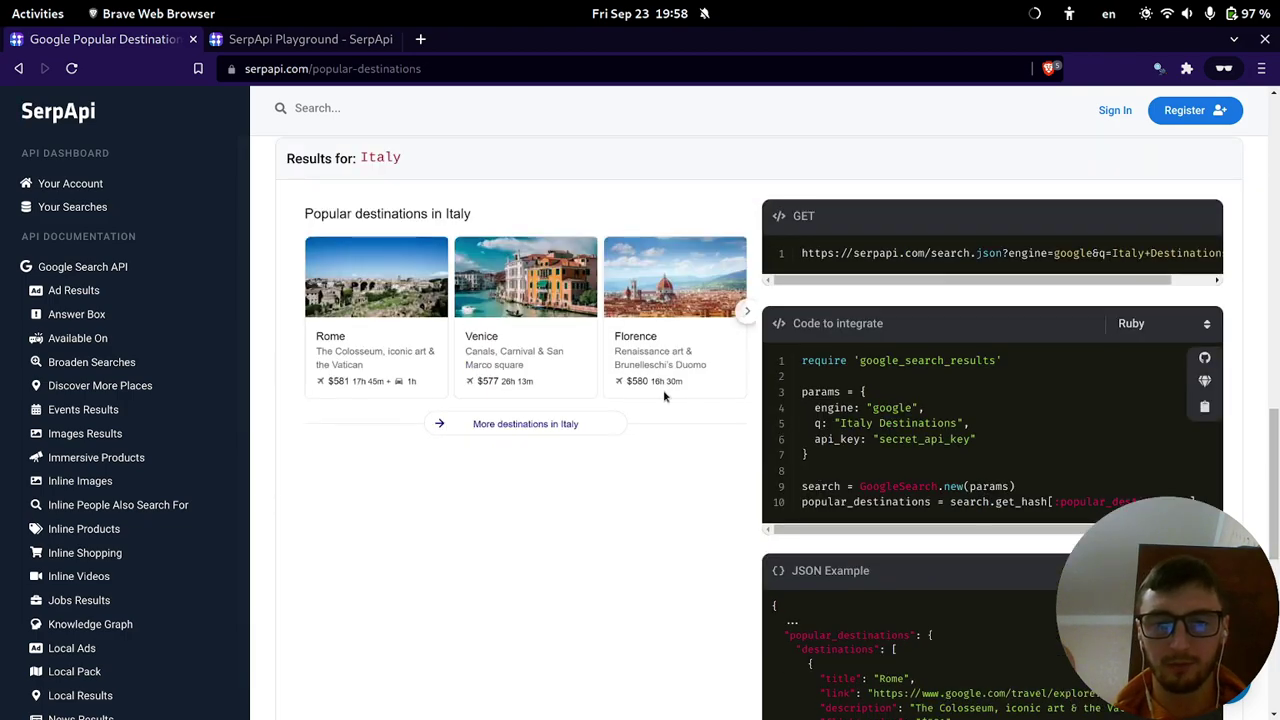
{"action": "scroll", "coordinate": [668, 392], "scroll_direction": "down", "scroll_amount": 12}
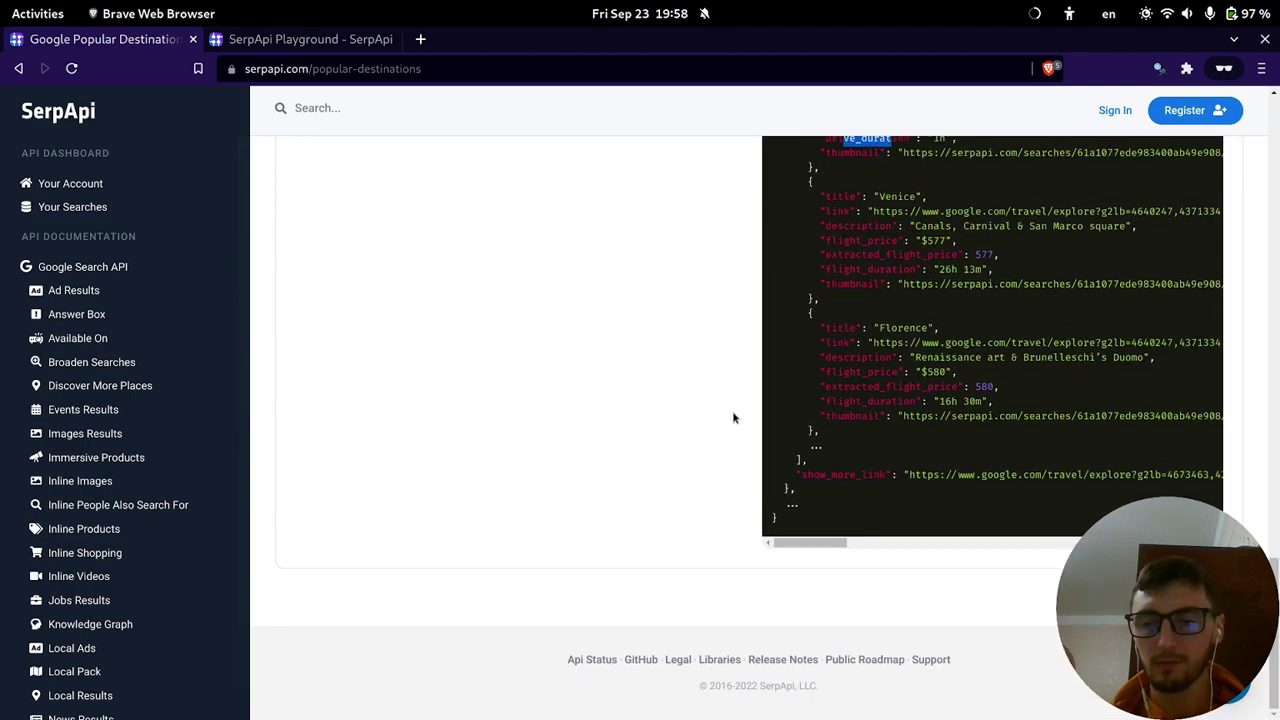
{"action": "scroll", "coordinate": [120, 394], "scroll_direction": "down", "scroll_amount": 8}
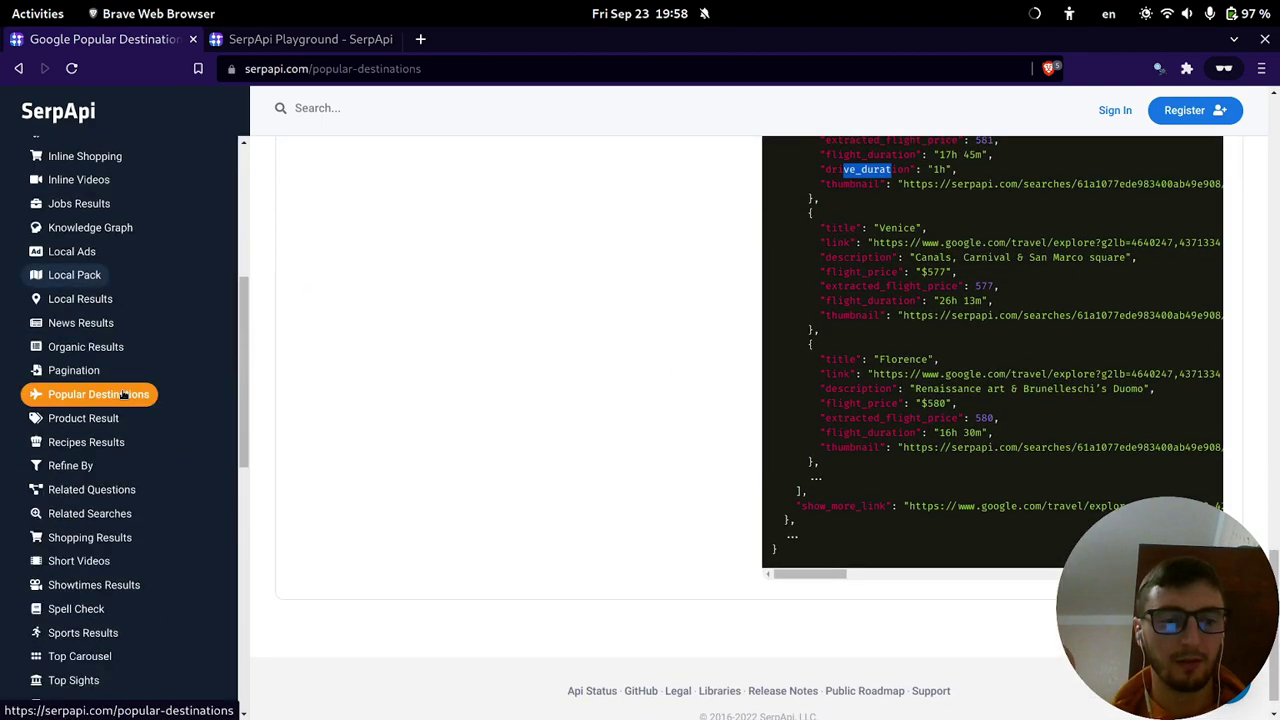
{"action": "scroll", "coordinate": [124, 394], "scroll_direction": "down", "scroll_amount": 2}
Open the Product Result docs and scroll from the Iphone 11 Pro example to the mobile video results.
{"action": "left_click", "coordinate": [90, 266]}
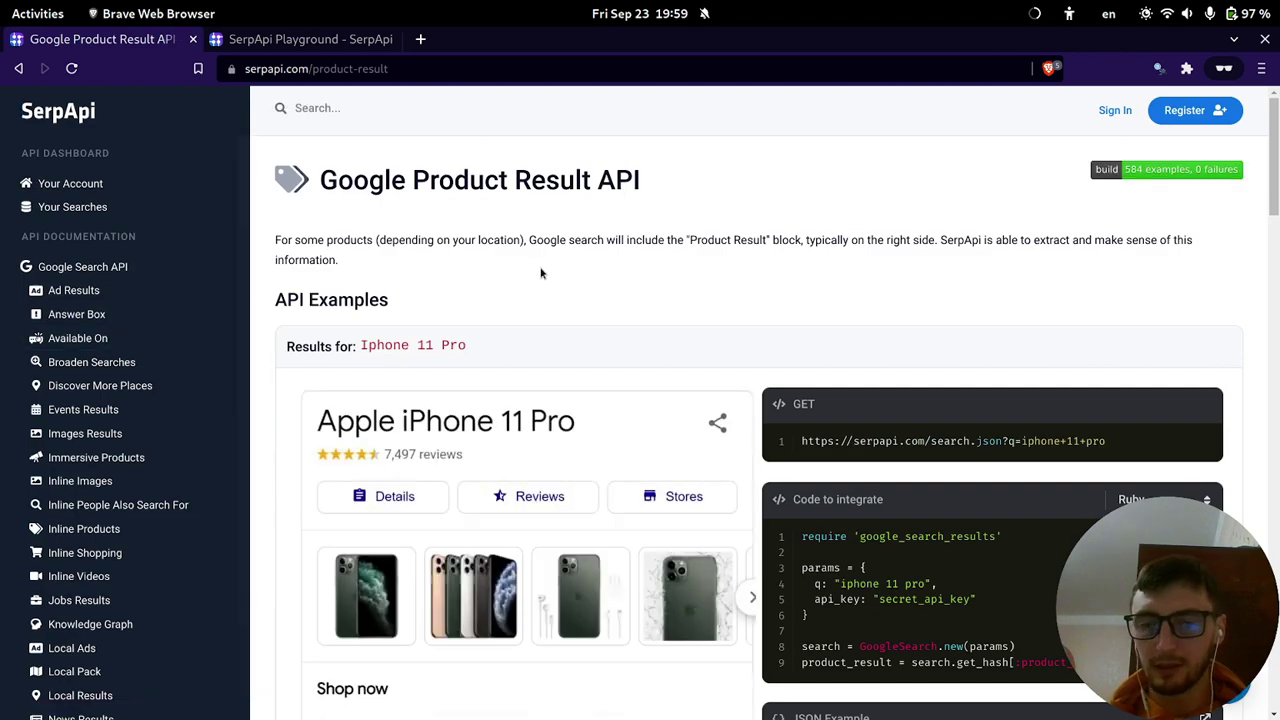
{"action": "scroll", "coordinate": [540, 273], "scroll_direction": "down", "scroll_amount": 3}
{"action": "scroll", "coordinate": [494, 307], "scroll_direction": "up", "scroll_amount": 1}
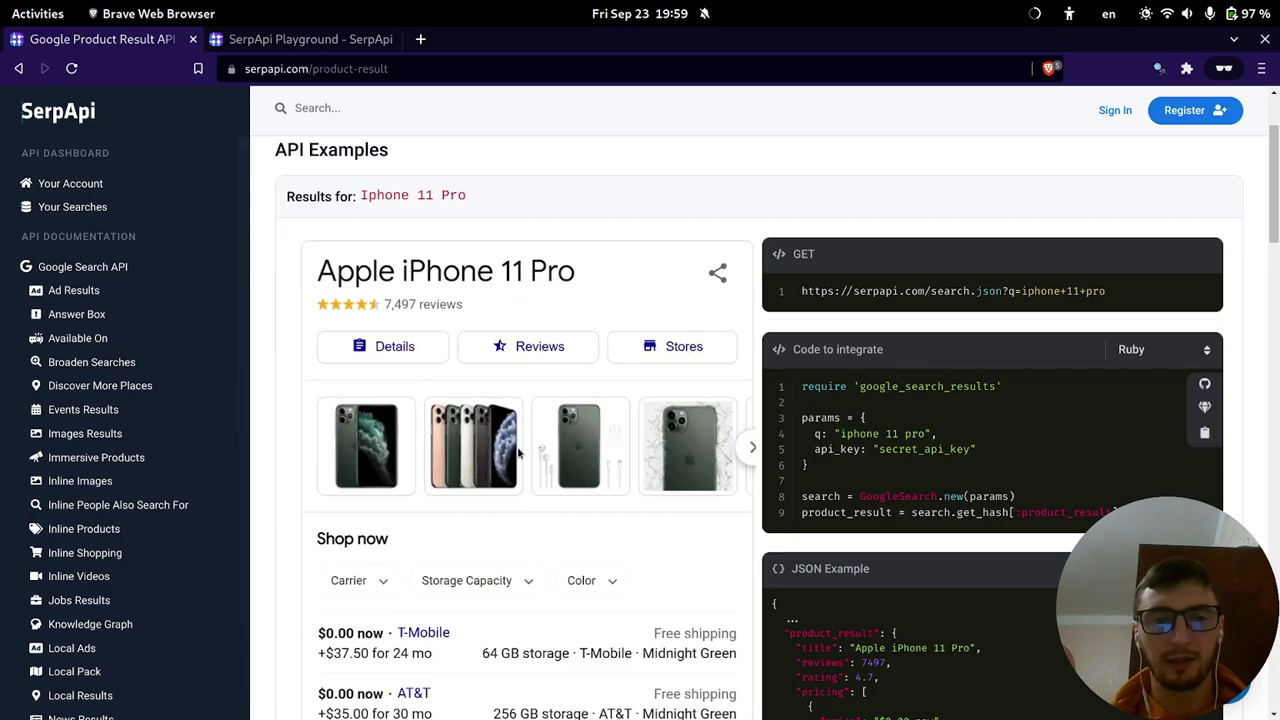
{"action": "scroll", "coordinate": [594, 446], "scroll_direction": "down", "scroll_amount": 7}
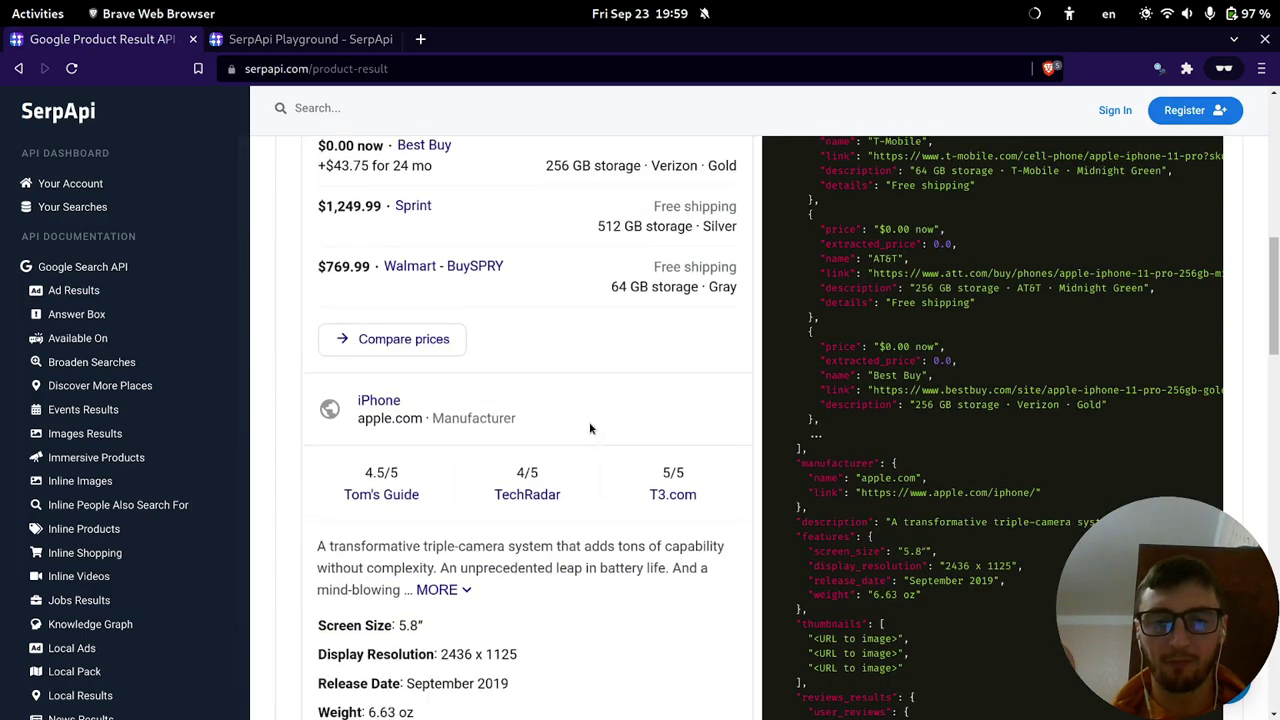
{"action": "scroll", "coordinate": [589, 428], "scroll_direction": "down", "scroll_amount": 3}
{"action": "scroll", "coordinate": [570, 414], "scroll_direction": "down", "scroll_amount": 6}
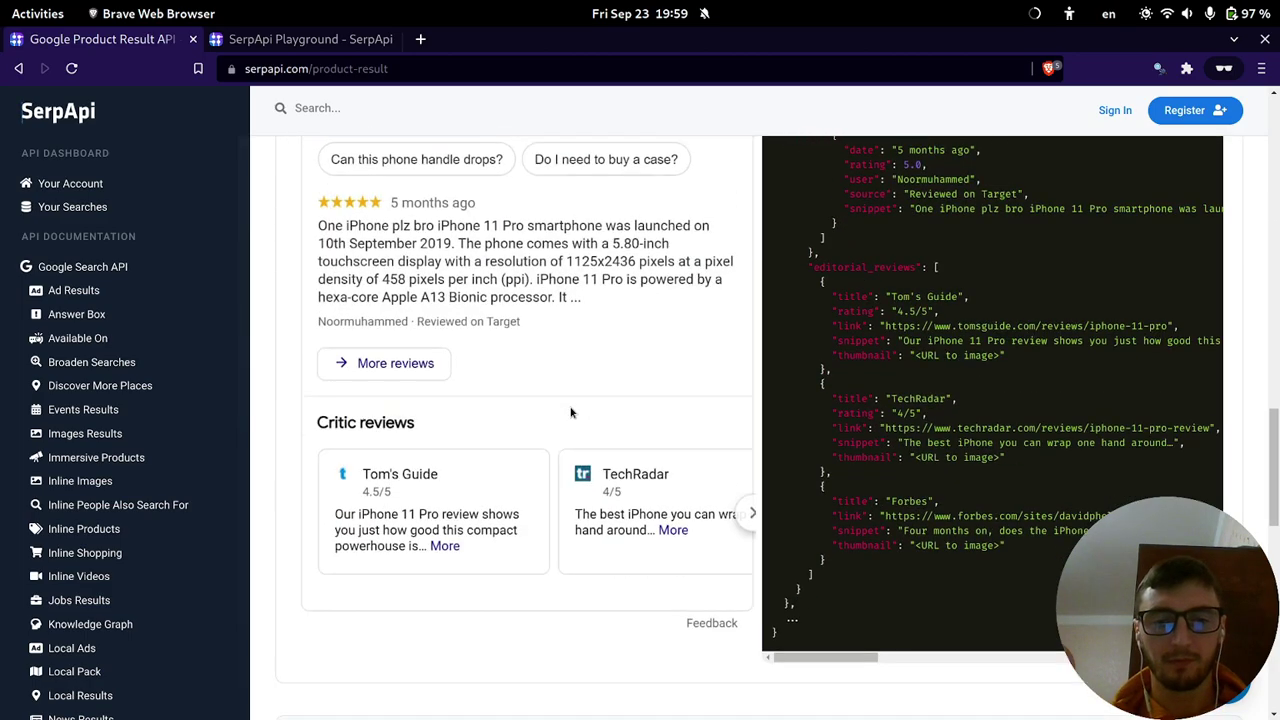
{"action": "scroll", "coordinate": [571, 413], "scroll_direction": "down", "scroll_amount": 5}
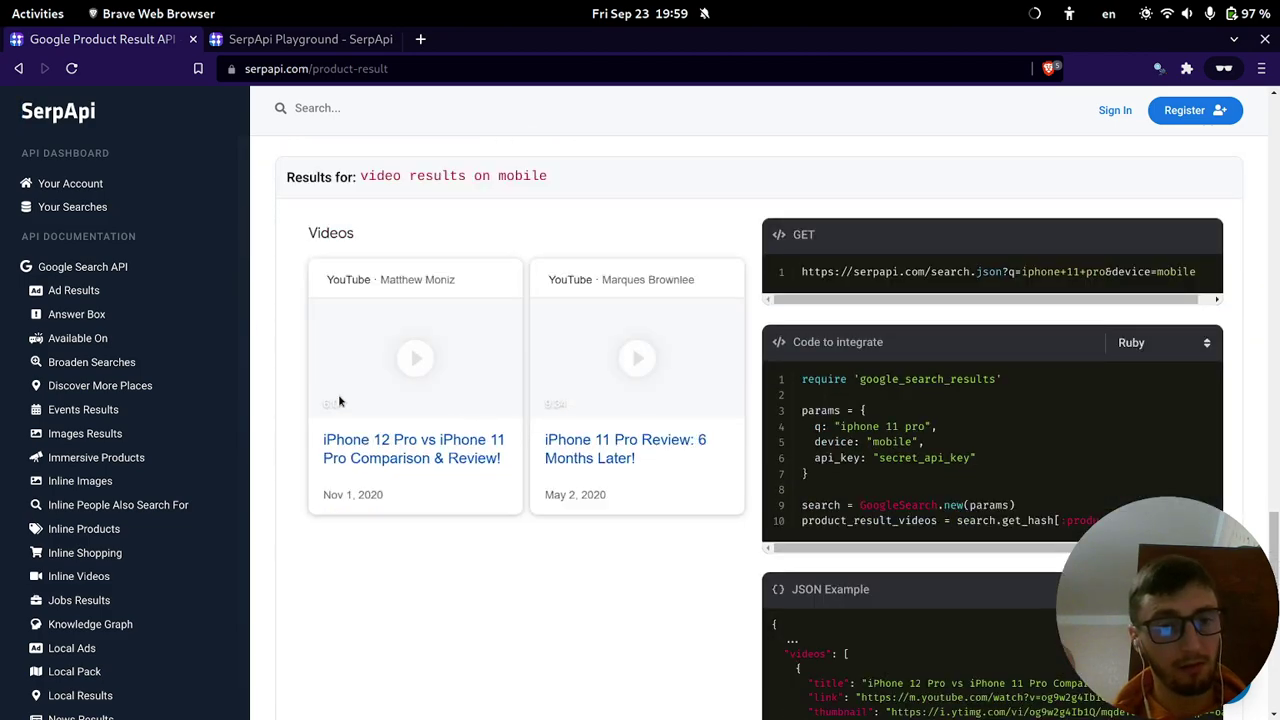
{"action": "scroll", "coordinate": [160, 405], "scroll_direction": "down", "scroll_amount": 3}
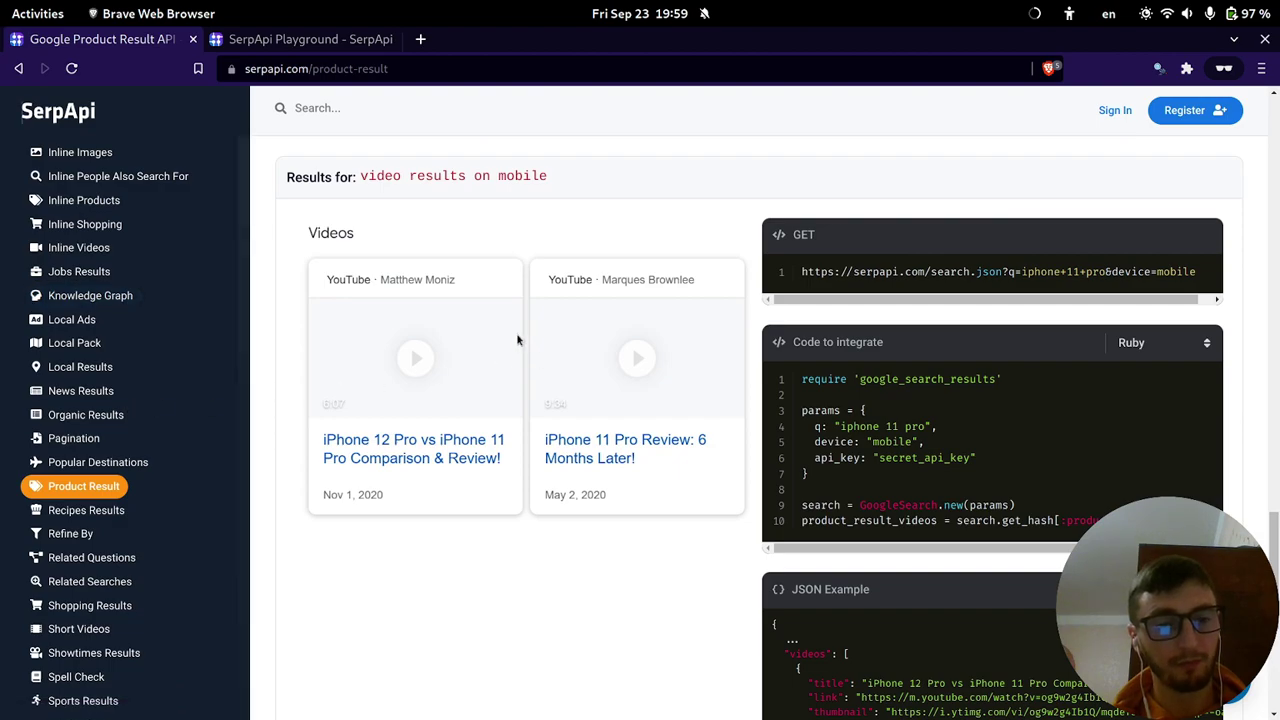
{"action": "scroll", "coordinate": [528, 343], "scroll_direction": "down", "scroll_amount": 3}
{"action": "scroll", "coordinate": [531, 343], "scroll_direction": "up", "scroll_amount": 2}
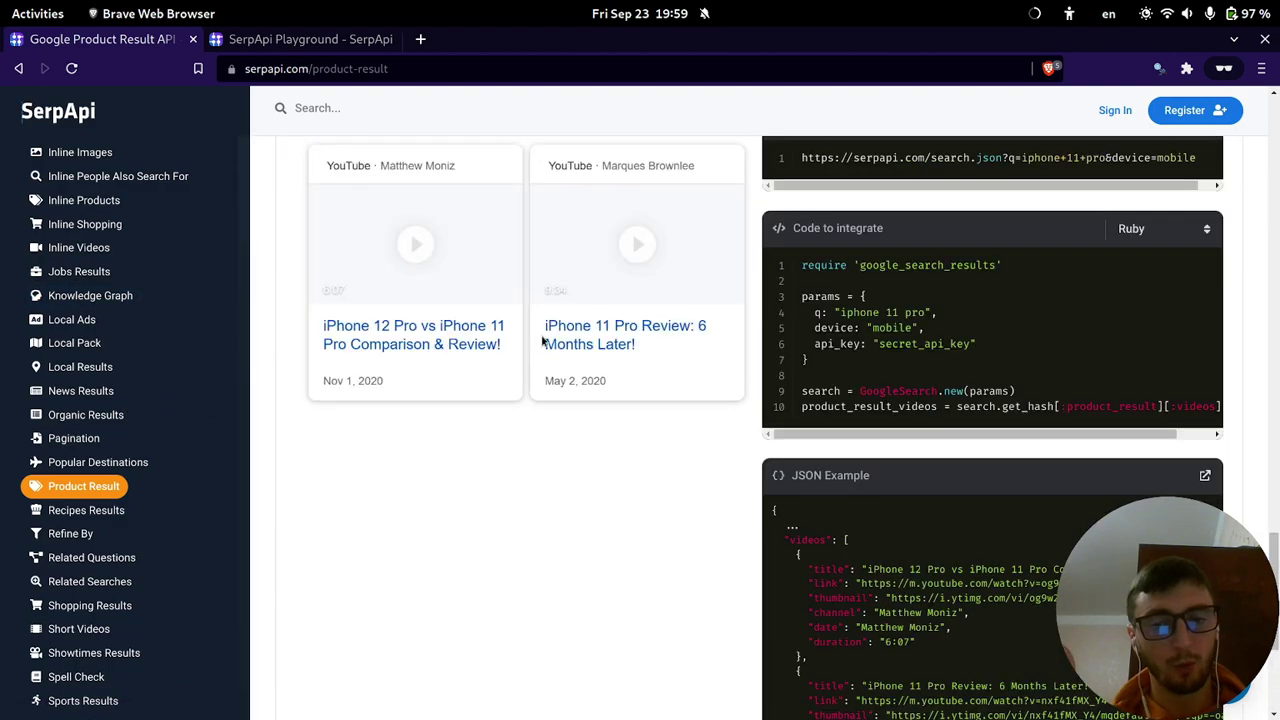
{"action": "scroll", "coordinate": [518, 322], "scroll_direction": "up", "scroll_amount": 2}
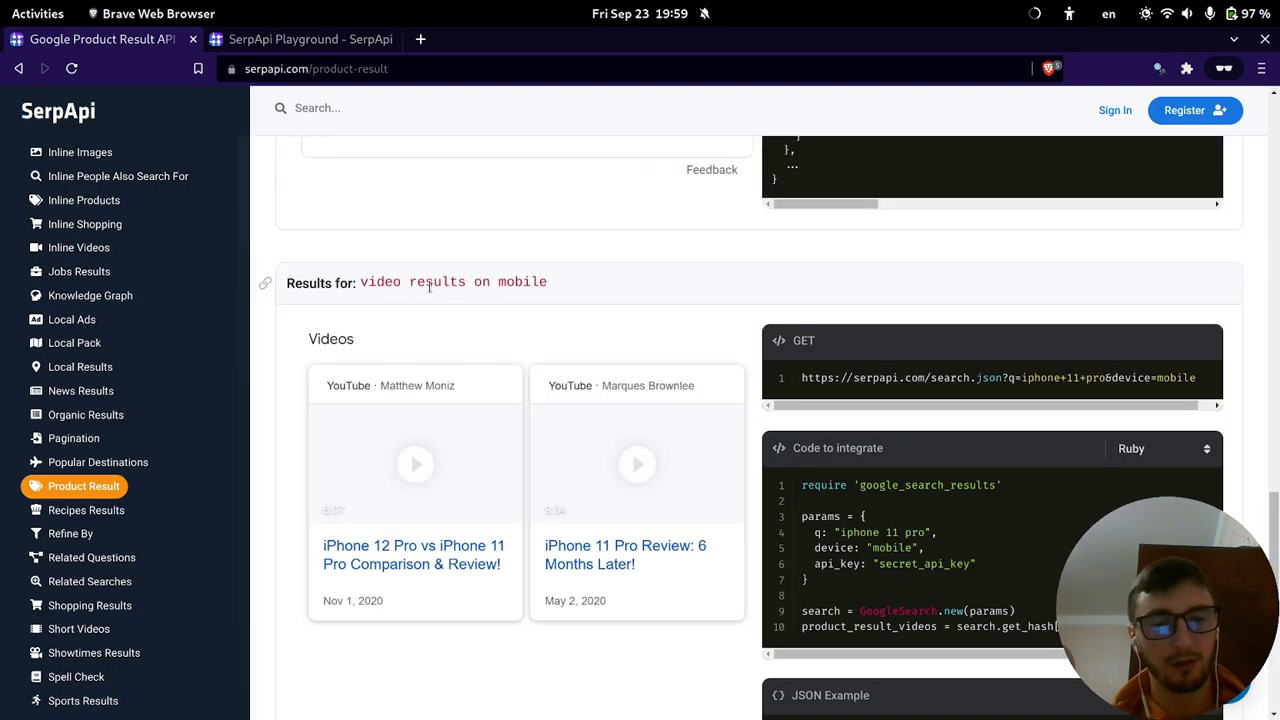
Open the Recipes Results docs and scroll through the cheesecake recipes JSON.
{"action": "left_click", "coordinate": [118, 510]}
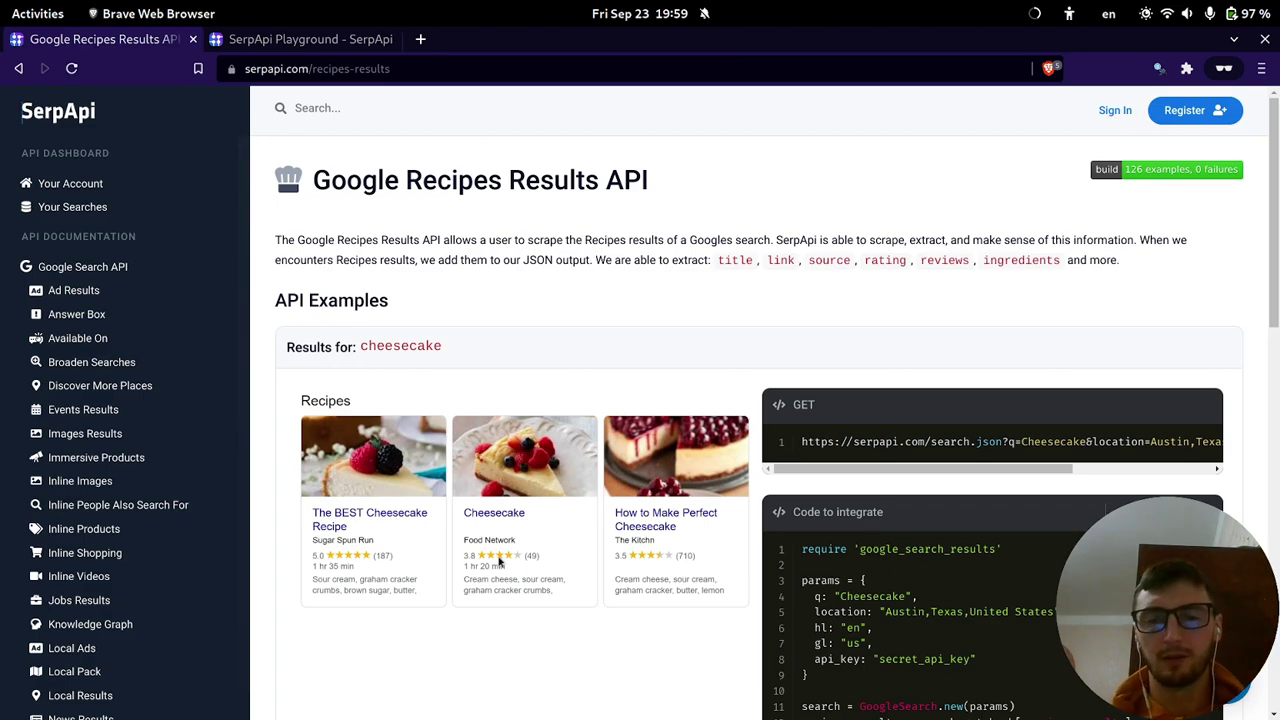
{"action": "scroll", "coordinate": [580, 437], "scroll_direction": "down", "scroll_amount": 5}
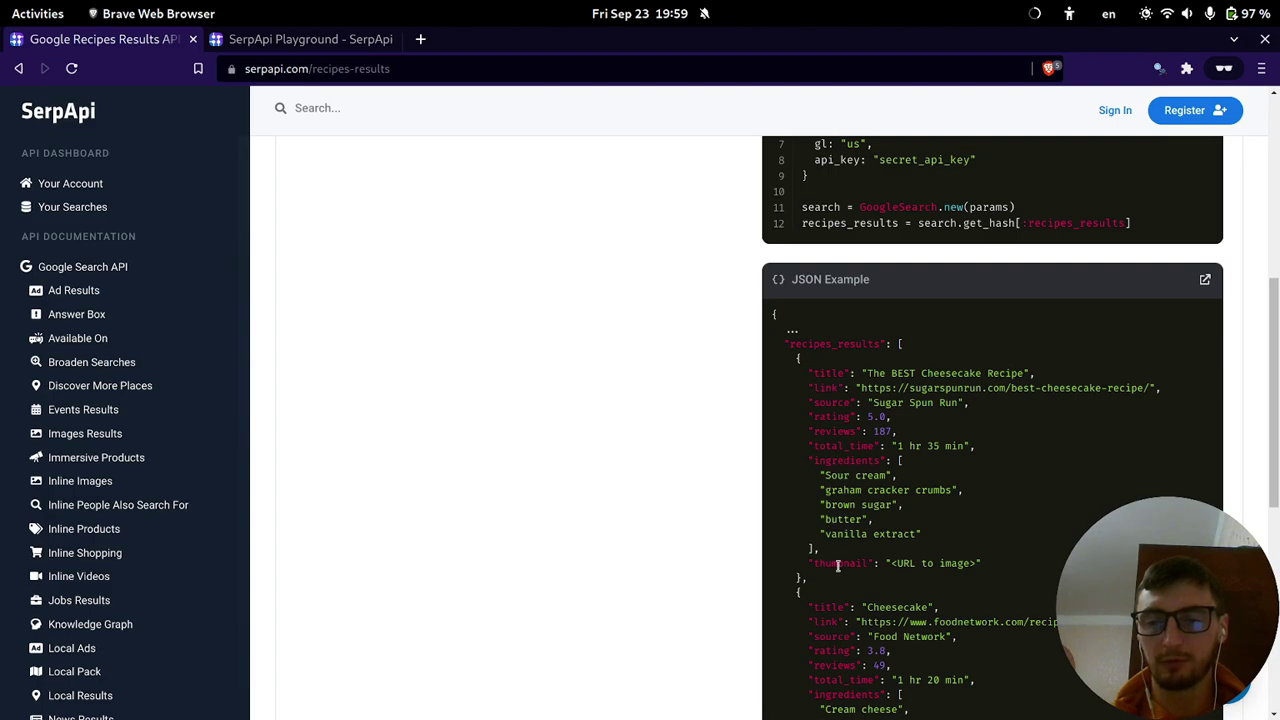
{"action": "scroll", "coordinate": [838, 566], "scroll_direction": "down", "scroll_amount": 2}
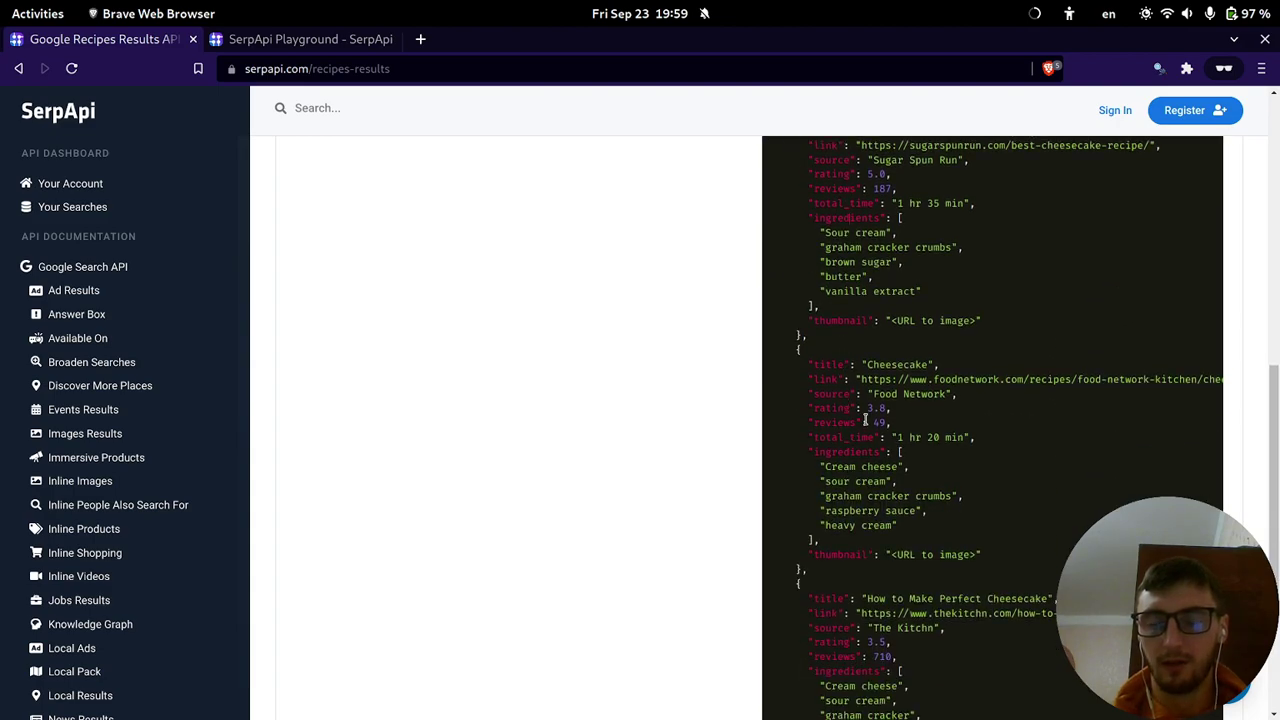
{"action": "scroll", "coordinate": [868, 418], "scroll_direction": "up", "scroll_amount": 8}
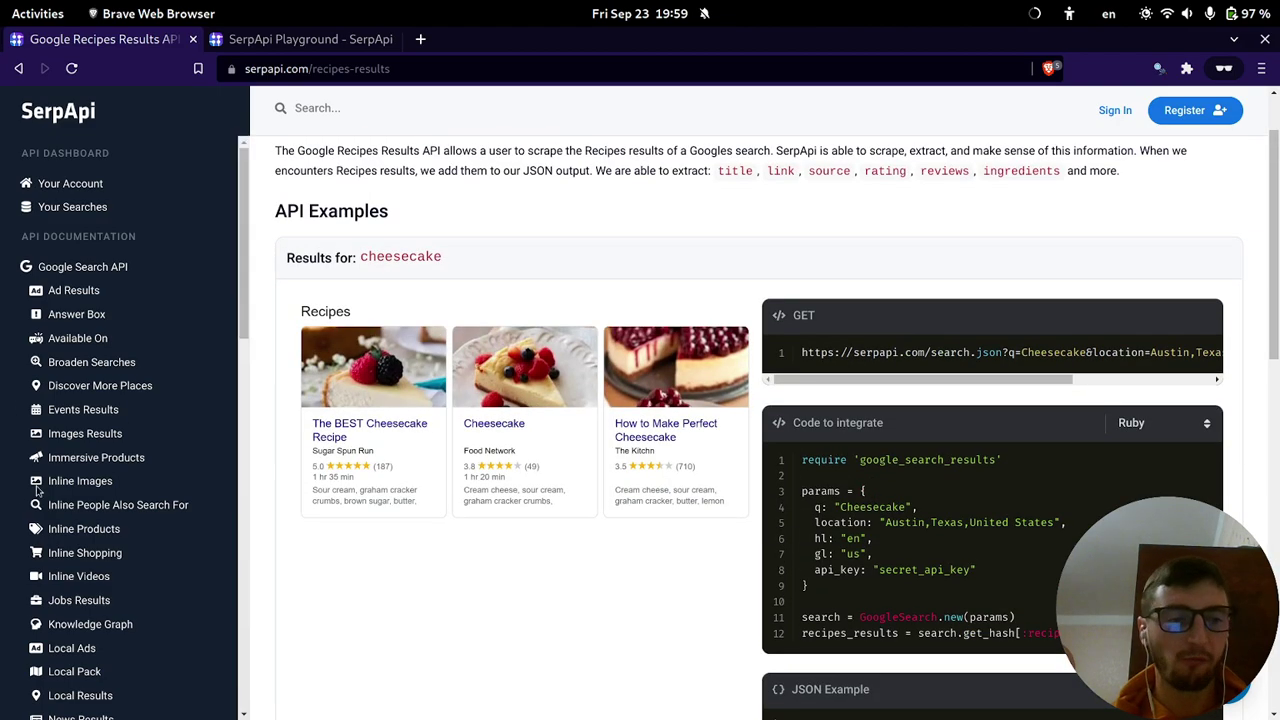
{"action": "scroll", "coordinate": [85, 473], "scroll_direction": "down", "scroll_amount": 3}
Open the Refine By docs, scroll to the 4k tv example, and mark the Samsung entry's link and title.
{"action": "left_click", "coordinate": [72, 506]}
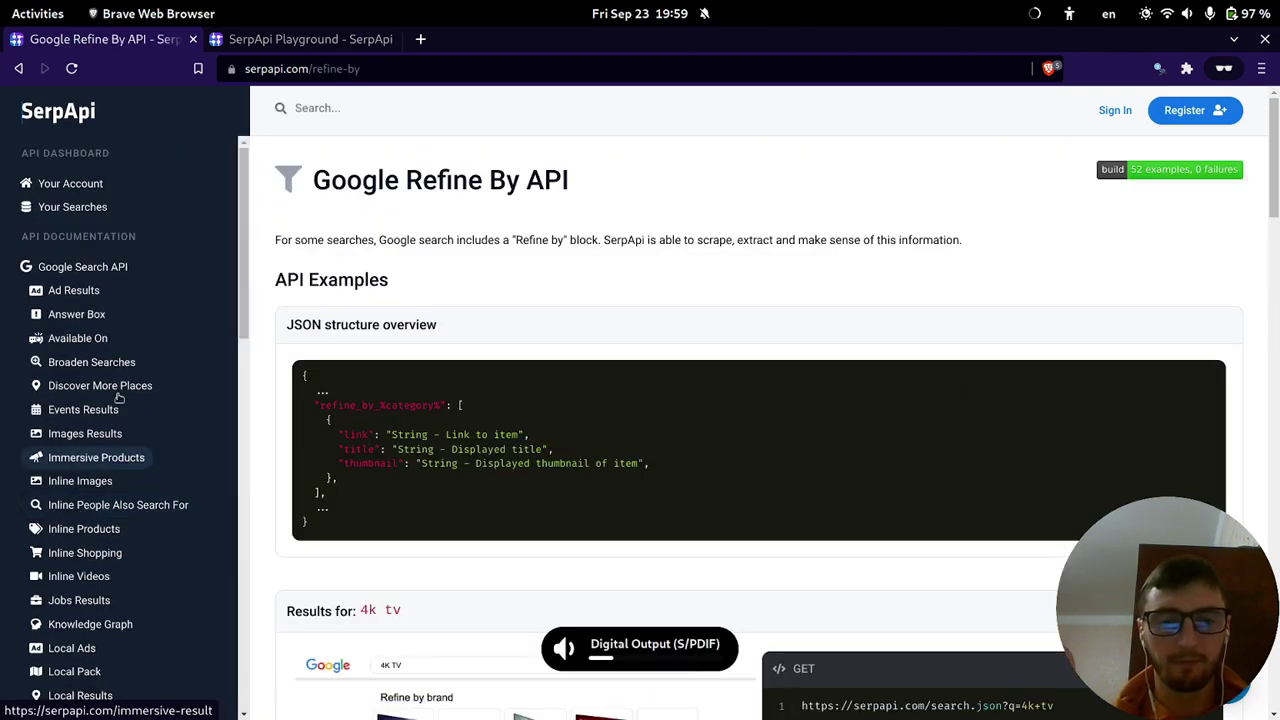
{"action": "scroll", "coordinate": [472, 265], "scroll_direction": "down", "scroll_amount": 3}
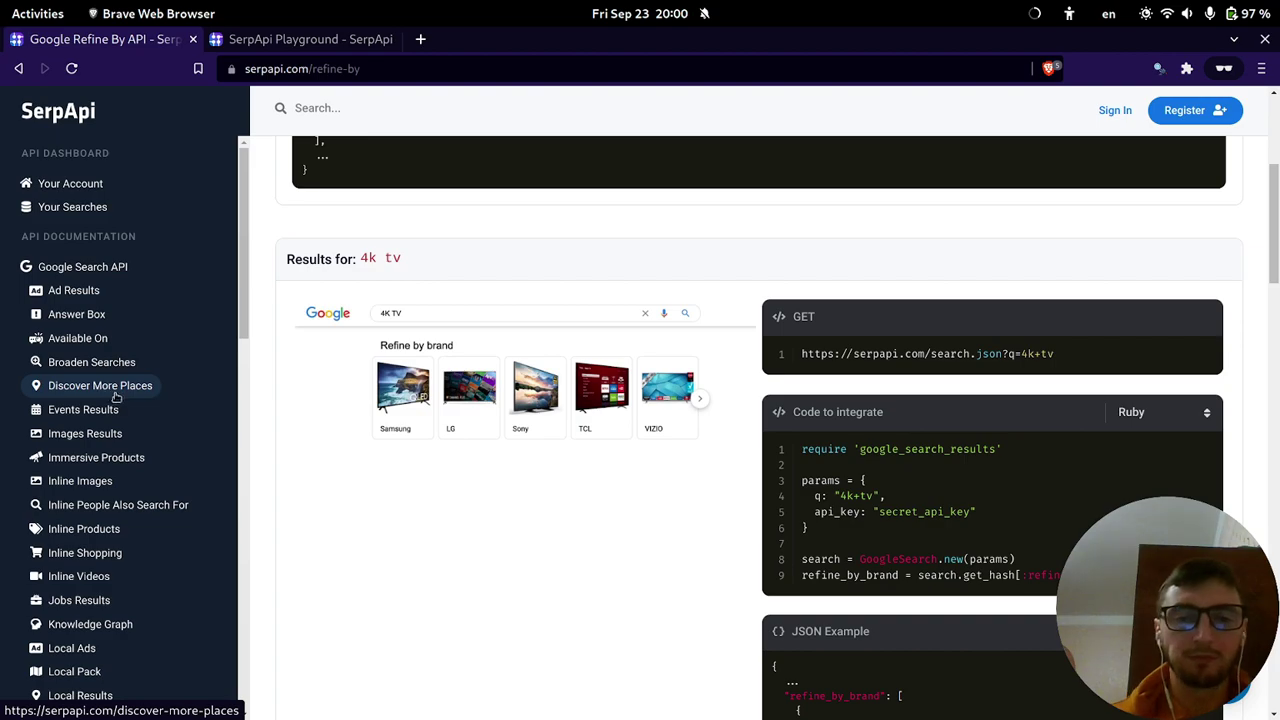
{"action": "scroll", "coordinate": [130, 520], "scroll_direction": "down", "scroll_amount": 2}
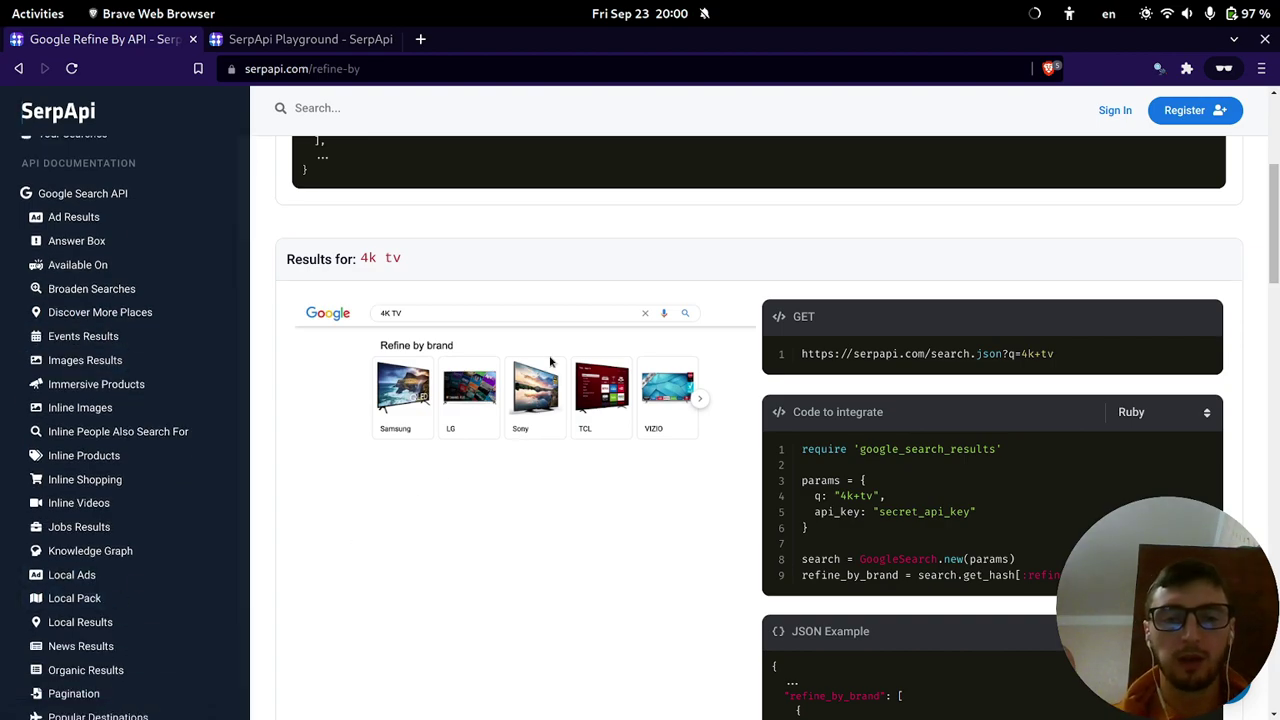
{"action": "scroll", "coordinate": [727, 437], "scroll_direction": "down", "scroll_amount": 5}
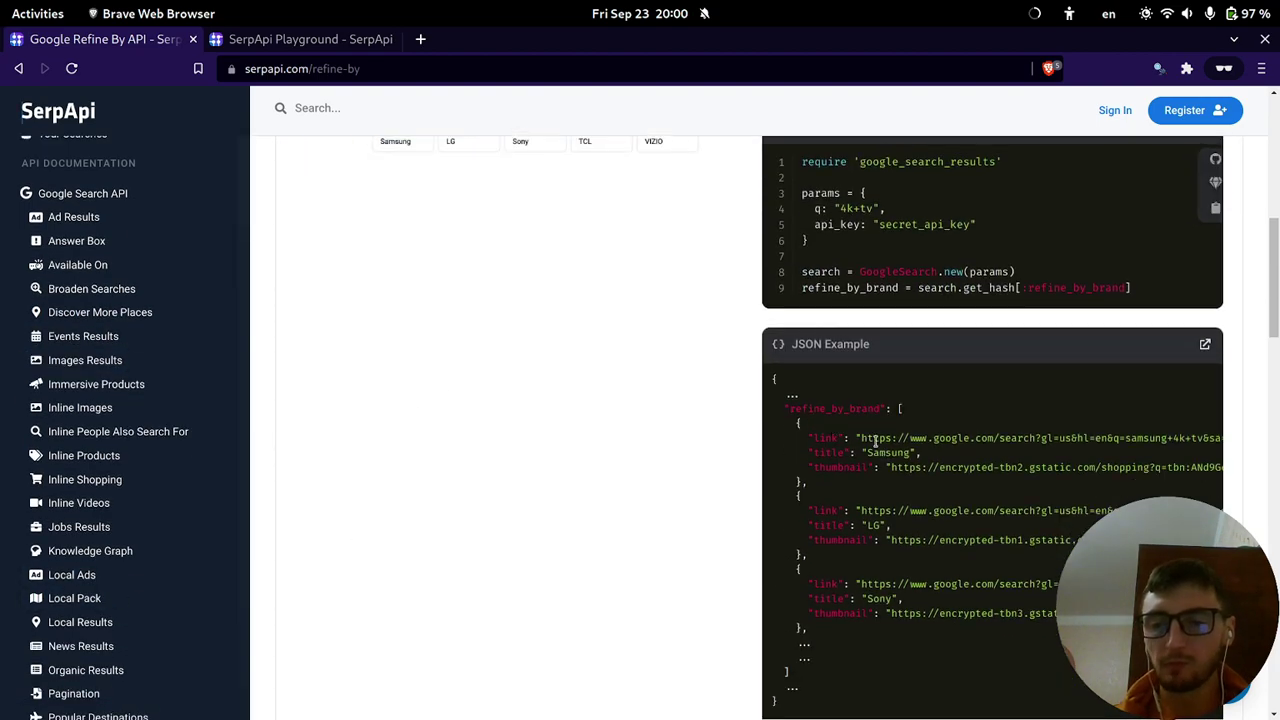
{"action": "left_click_drag", "start_coordinate": [838, 443], "coordinate": [864, 467]}
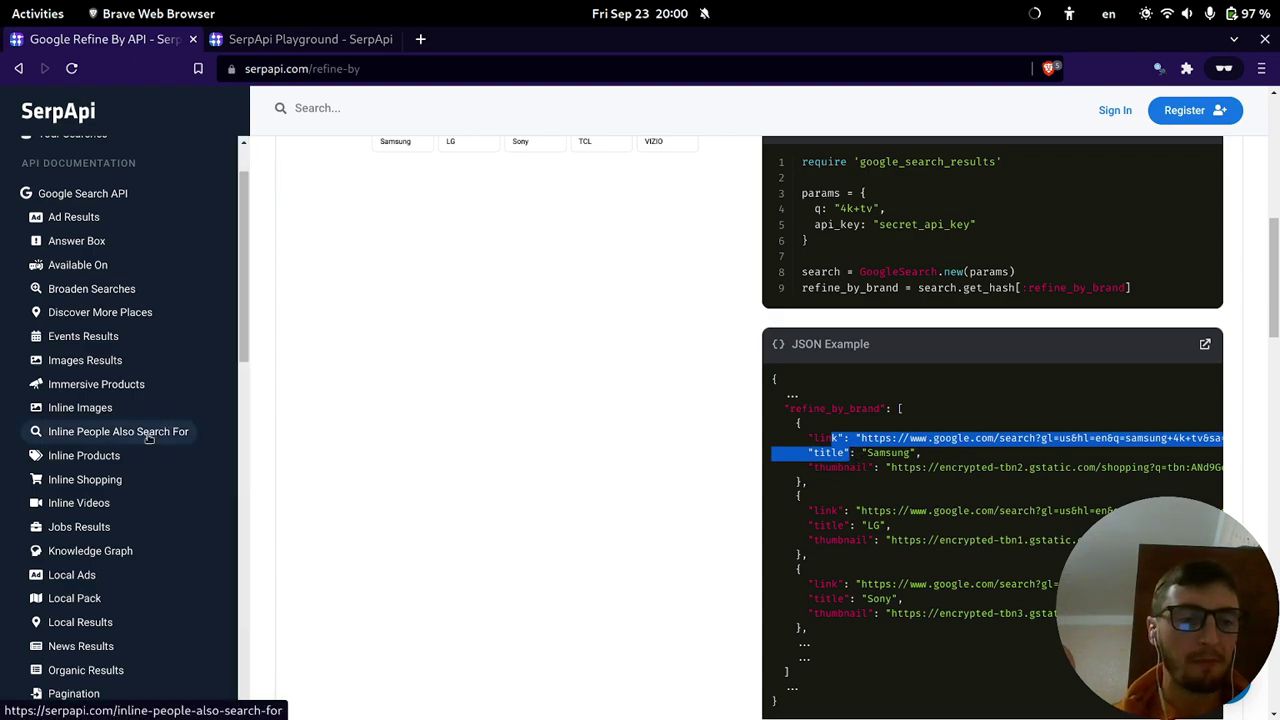
{"action": "scroll", "coordinate": [131, 446], "scroll_direction": "down", "scroll_amount": 5}
Open the Related Questions docs and select the first coffee question's serpapi_link URL in the JSON.
{"action": "left_click", "coordinate": [114, 404]}
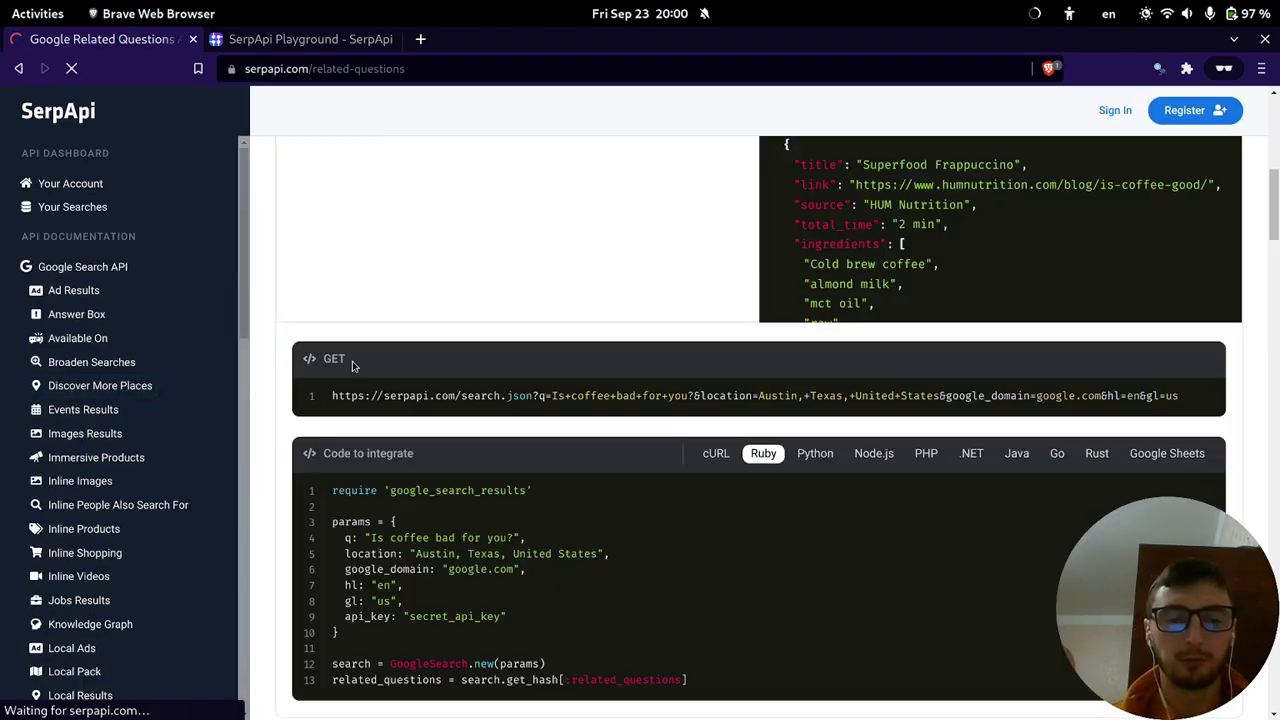
{"action": "scroll", "coordinate": [333, 368], "scroll_direction": "up", "scroll_amount": 5}
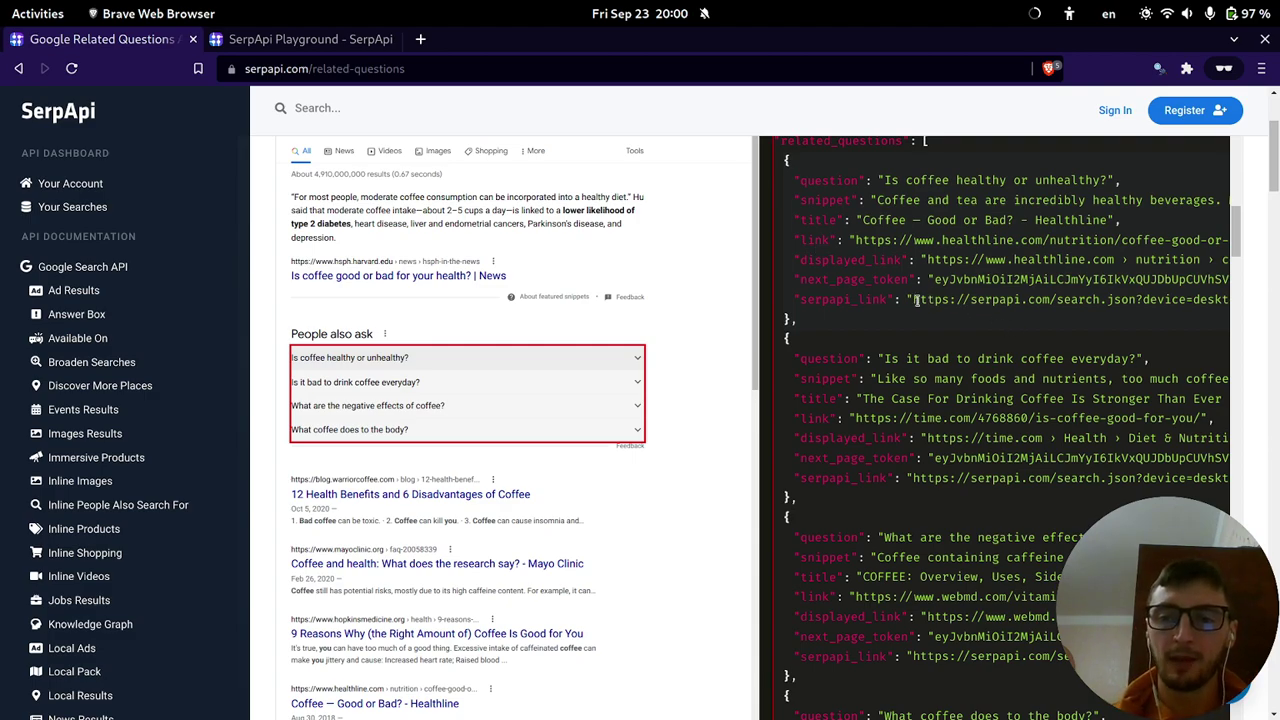
{"action": "left_click_drag", "start_coordinate": [912, 299], "coordinate": [980, 300]}
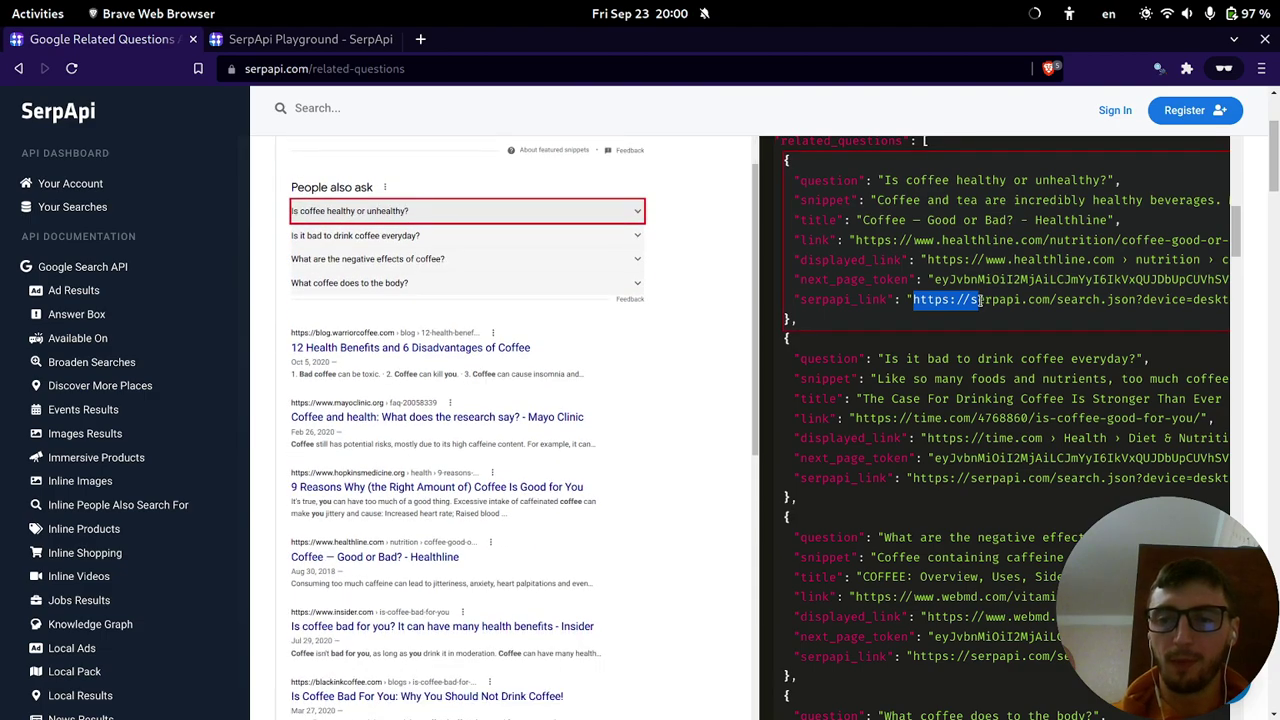
{"action": "key", "text": "shift+End"}
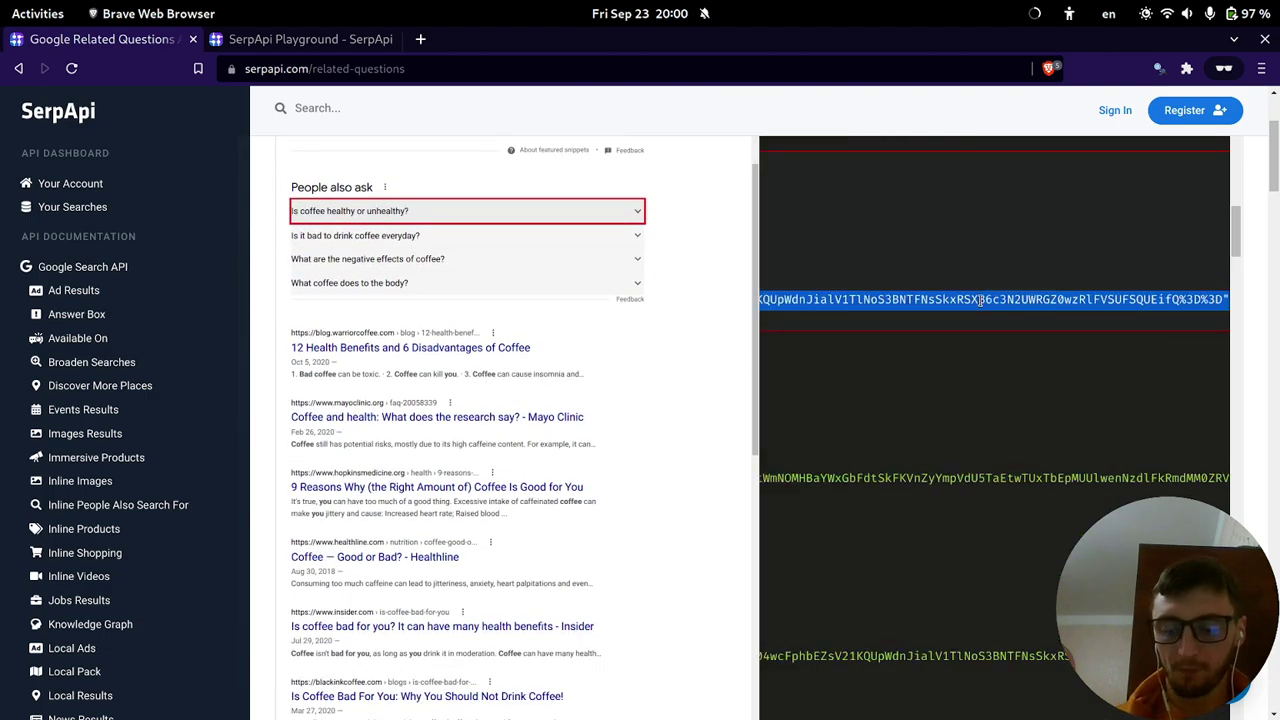
Copy the serpapi_link URL into a new tab, replacing search.json with playground, and load it.
{"action": "key", "text": "shift+Left"}
{"action": "key", "text": "ctrl+c"}
{"action": "key", "text": "ctrl+t"}
{"action": "key", "text": "ctrl+v"}
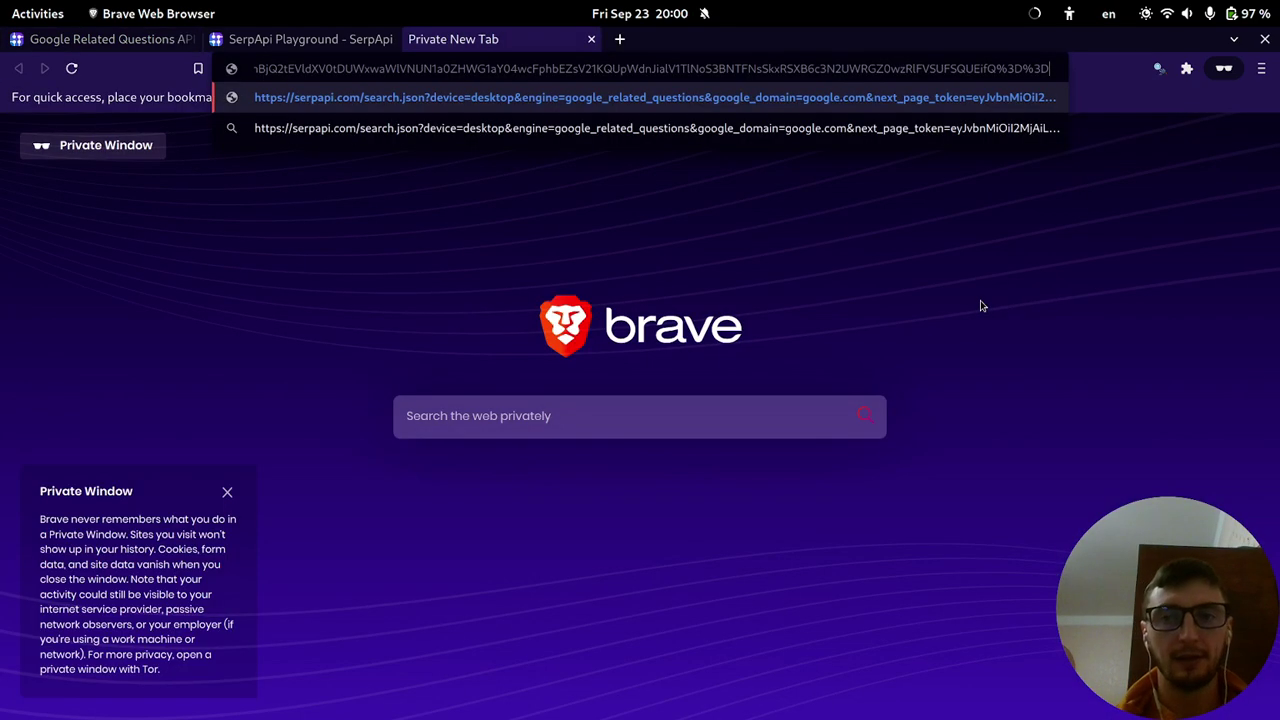
{"action": "key", "text": "Home"}
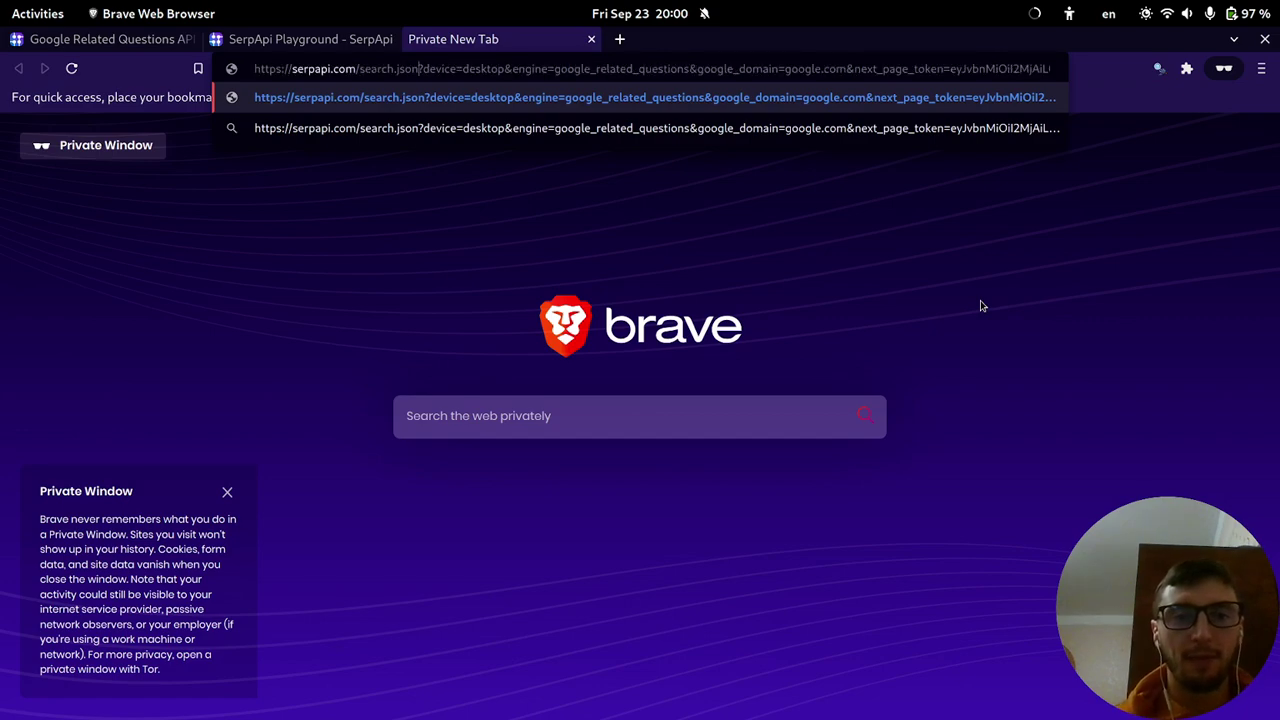
{"action": "key", "text": "ctrl+shift+Left"}
{"action": "type", "text": "playground"}
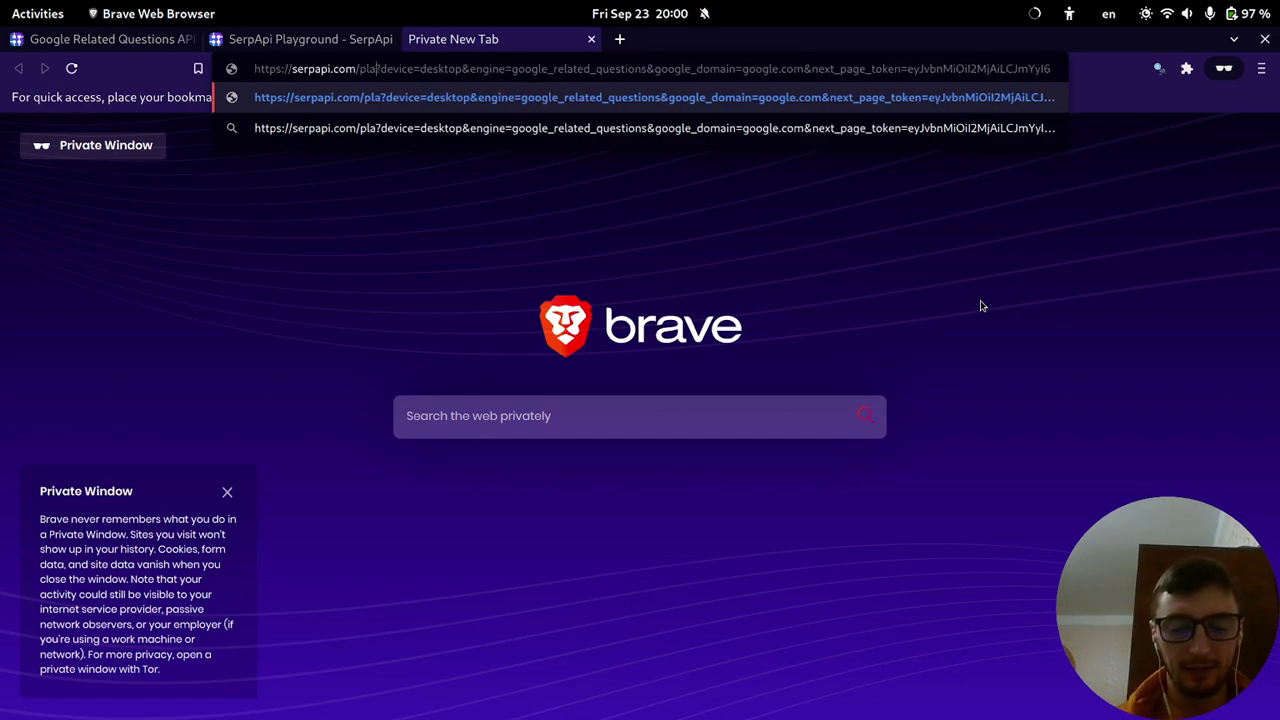
{"action": "key", "text": "Return"}
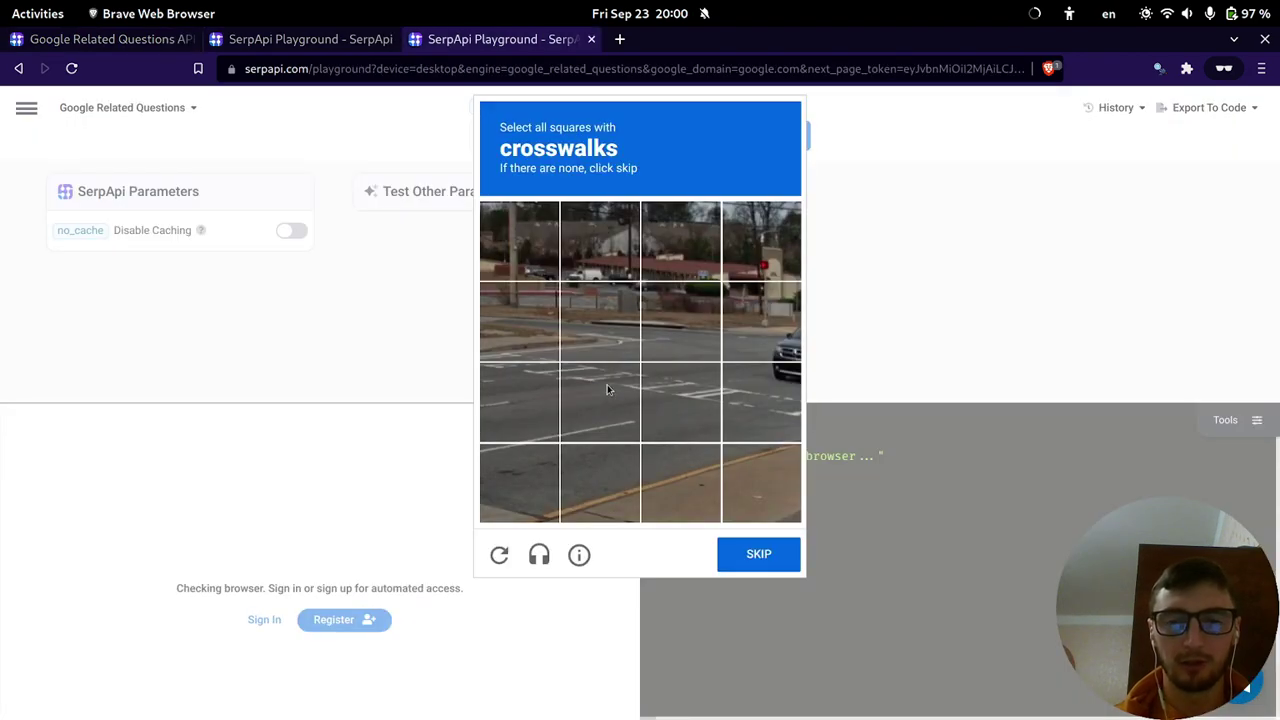
Pass the crosswalk and traffic-light check, find 'Is tea better than coffee?', then close the tab.
{"action": "left_click", "coordinate": [607, 390]}
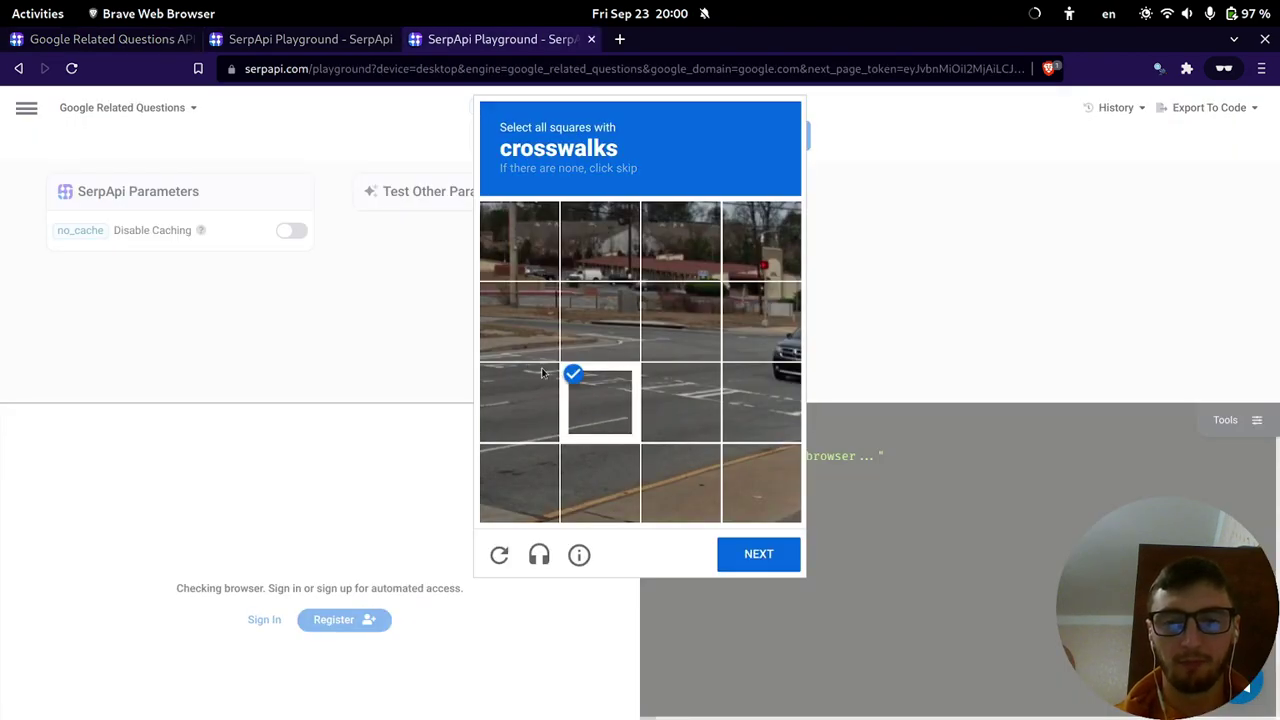
{"action": "left_click", "coordinate": [520, 322]}
{"action": "left_click", "coordinate": [698, 404]}
{"action": "left_click", "coordinate": [760, 402]}
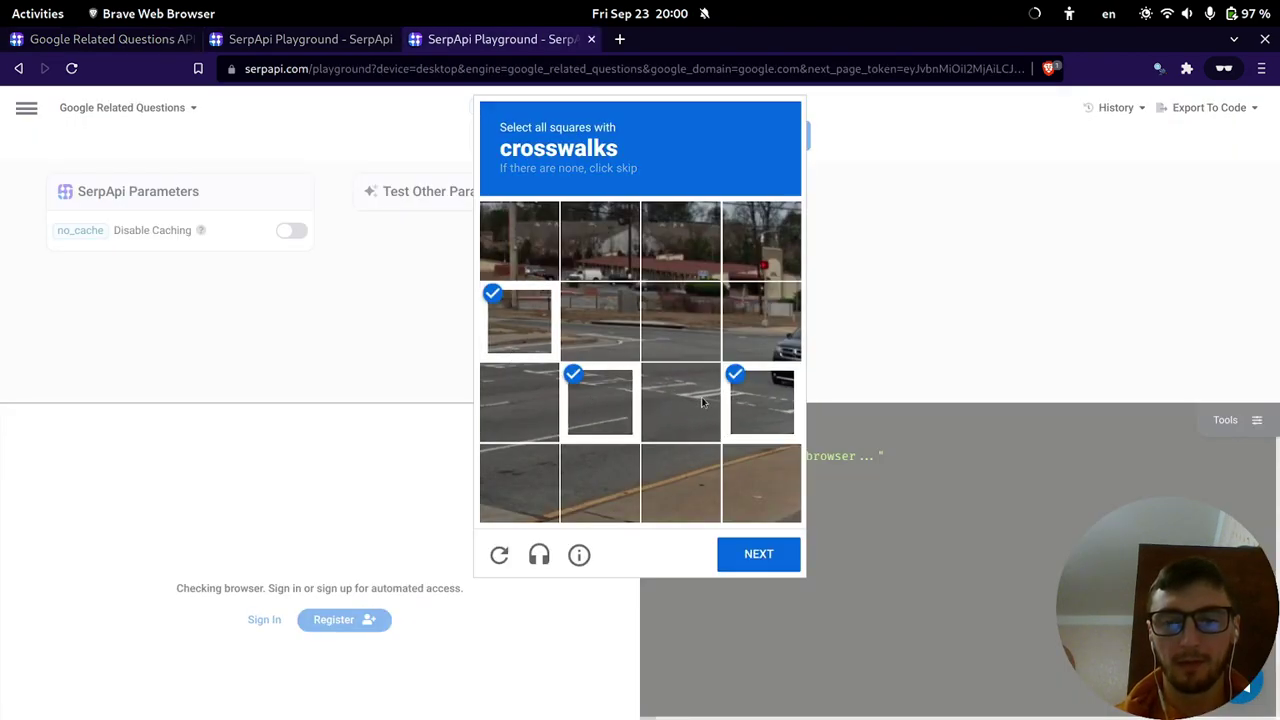
{"action": "left_click", "coordinate": [760, 552]}
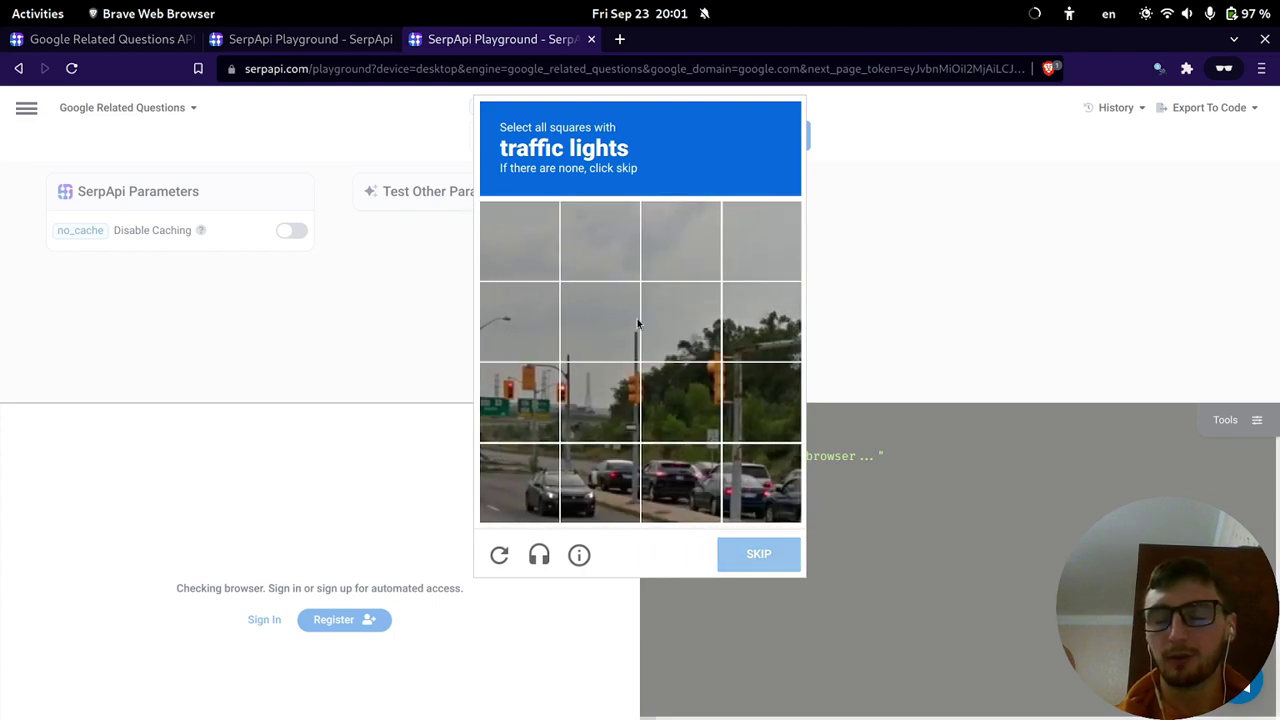
{"action": "left_click", "coordinate": [535, 408]}
{"action": "left_click", "coordinate": [615, 398]}
{"action": "left_click", "coordinate": [703, 387]}
{"action": "left_click", "coordinate": [742, 408]}
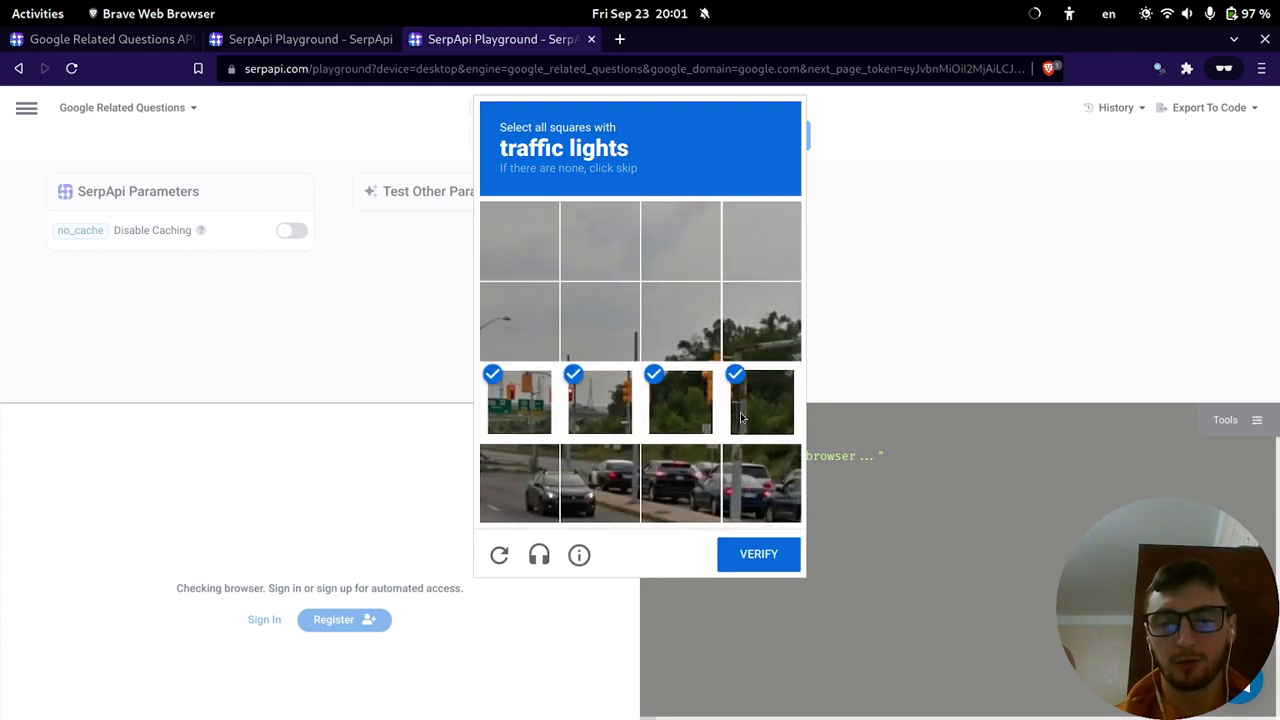
{"action": "left_click", "coordinate": [758, 554]}
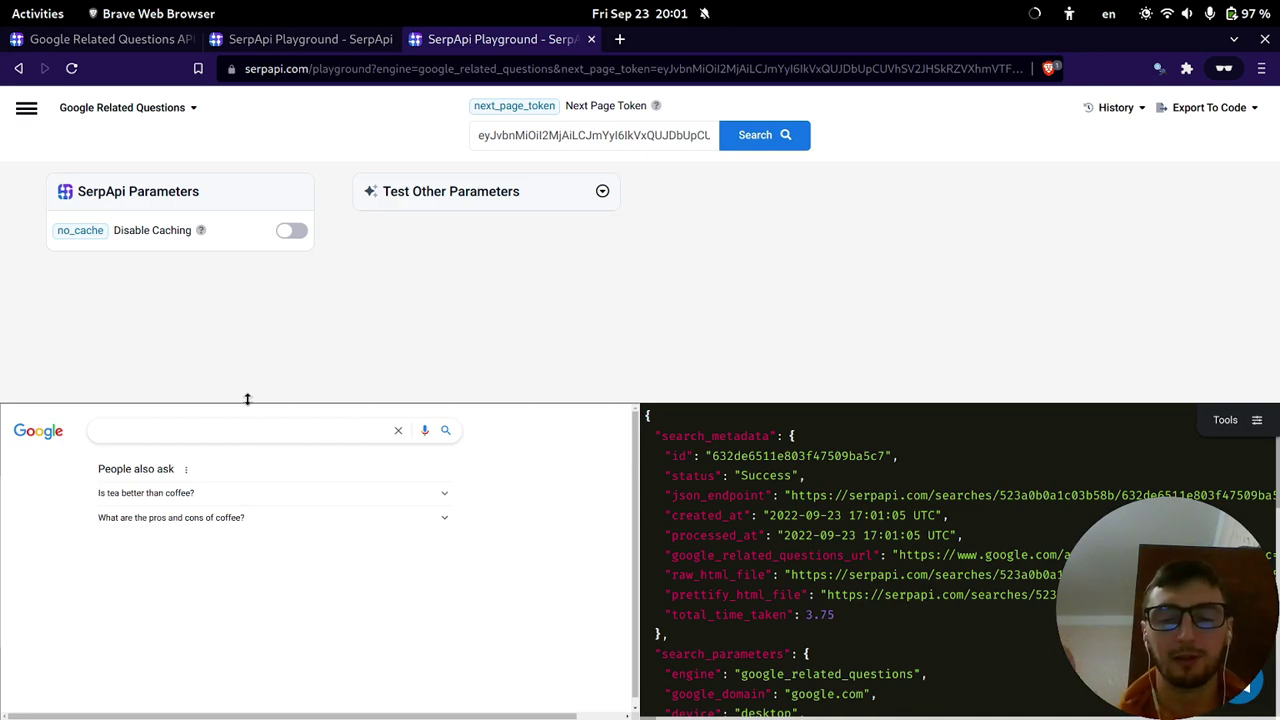
{"action": "left_click", "coordinate": [216, 491]}
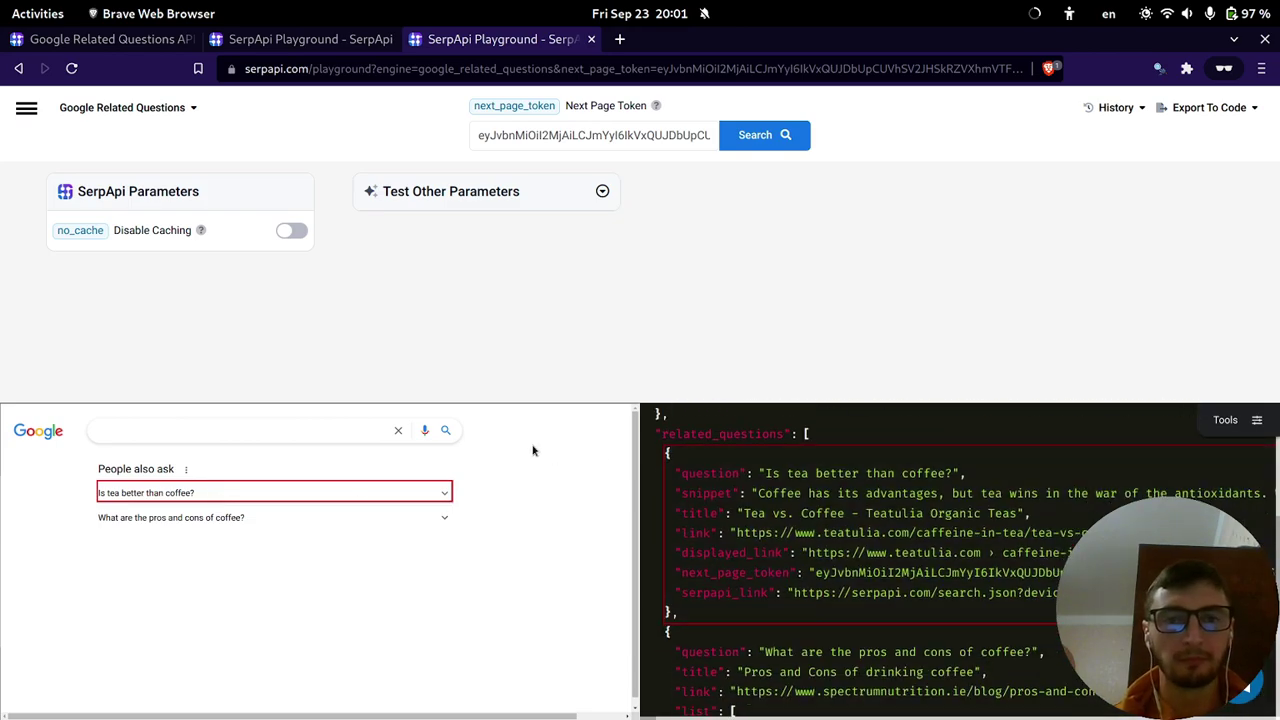
{"action": "key", "text": "ctrl+w"}
Return to the Related Questions docs and scroll through its examples.
{"action": "key", "text": "ctrl+Page_Up"}
{"action": "scroll", "coordinate": [425, 367], "scroll_direction": "down", "scroll_amount": 1}
{"action": "scroll", "coordinate": [258, 458], "scroll_direction": "down", "scroll_amount": 12}
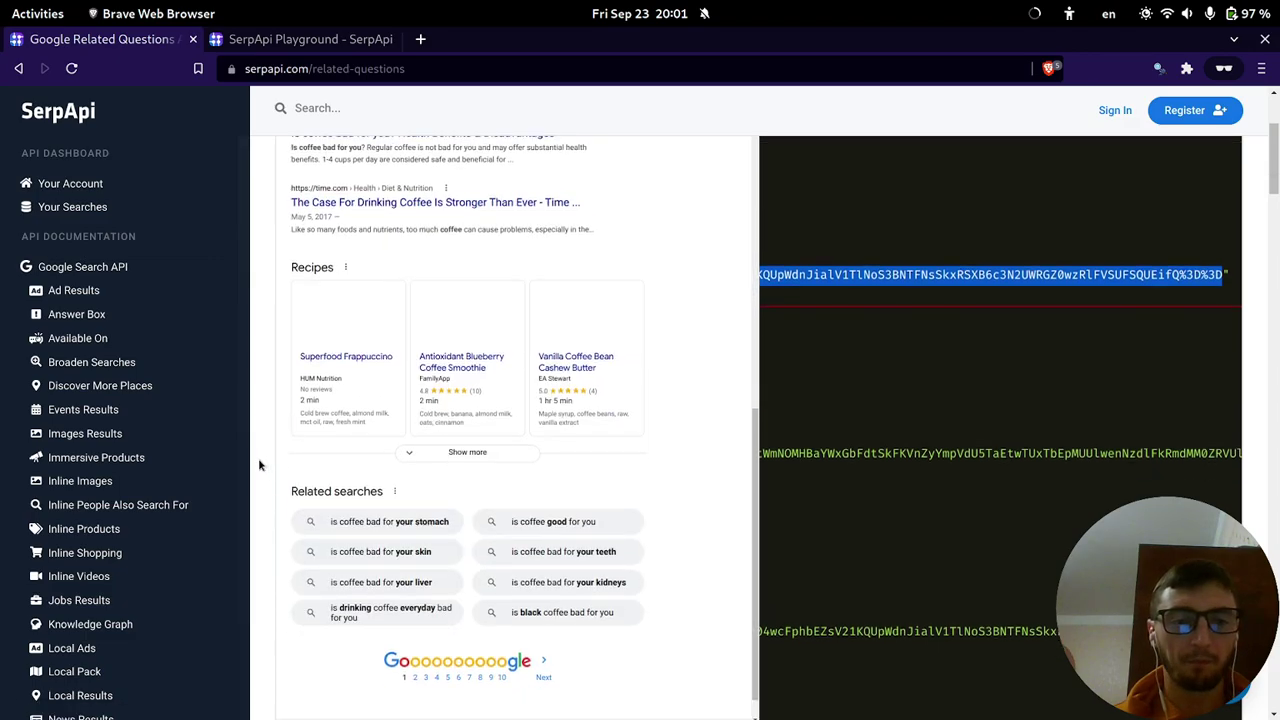
{"action": "scroll", "coordinate": [258, 458], "scroll_direction": "up", "scroll_amount": 10}
{"action": "scroll", "coordinate": [300, 456], "scroll_direction": "down", "scroll_amount": 5}
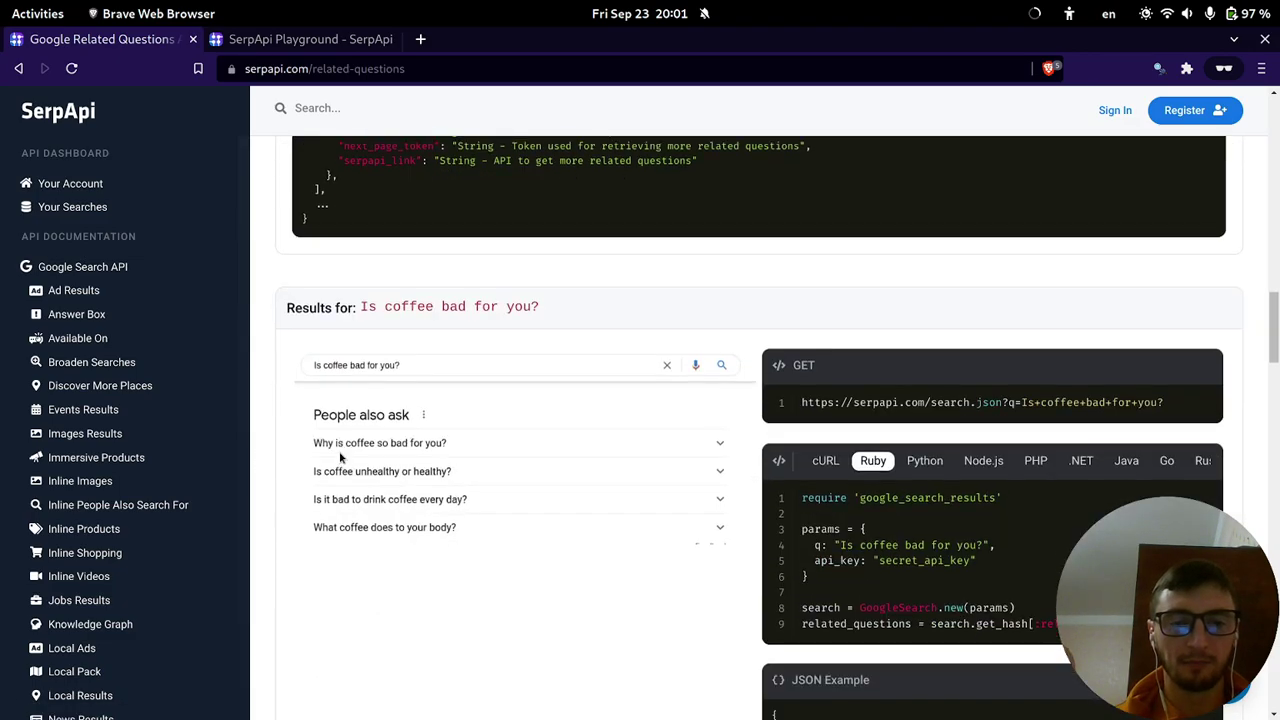
{"action": "scroll", "coordinate": [500, 432], "scroll_direction": "down", "scroll_amount": 10}
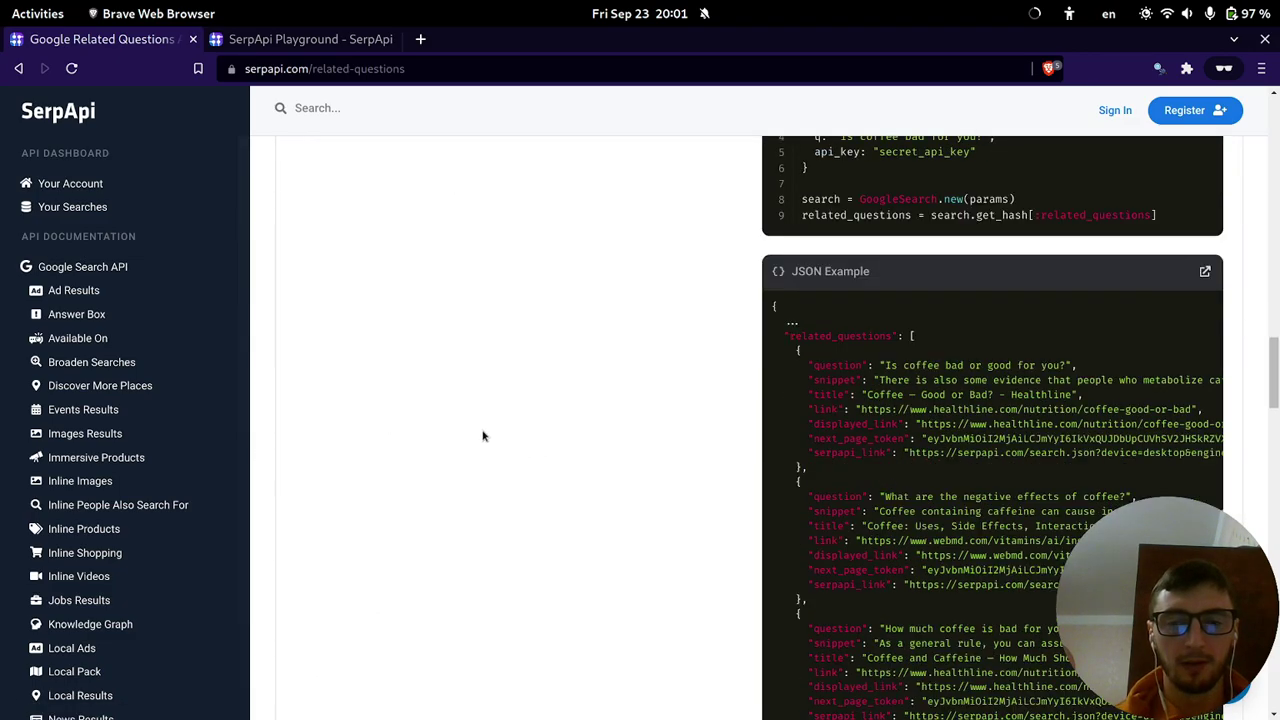
{"action": "scroll", "coordinate": [600, 420], "scroll_direction": "up", "scroll_amount": 4}
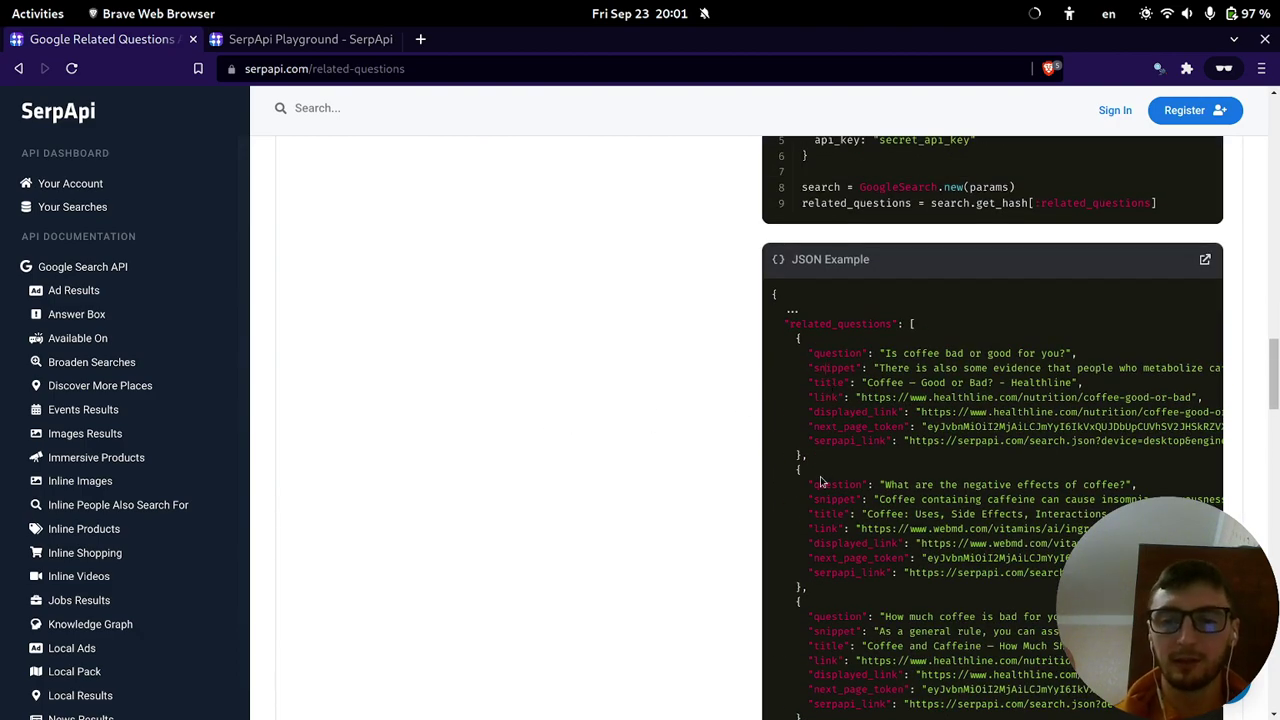
{"action": "scroll", "coordinate": [835, 425], "scroll_direction": "down", "scroll_amount": 5}
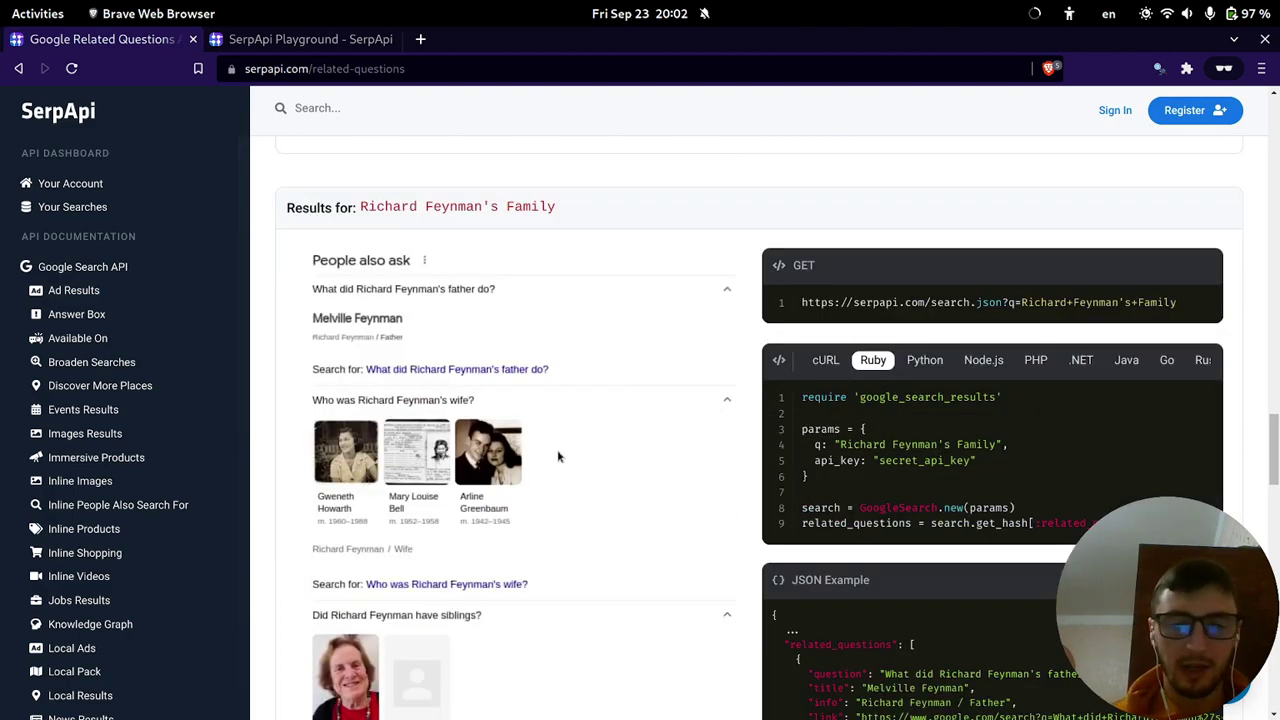
{"action": "scroll", "coordinate": [549, 457], "scroll_direction": "down", "scroll_amount": 3}
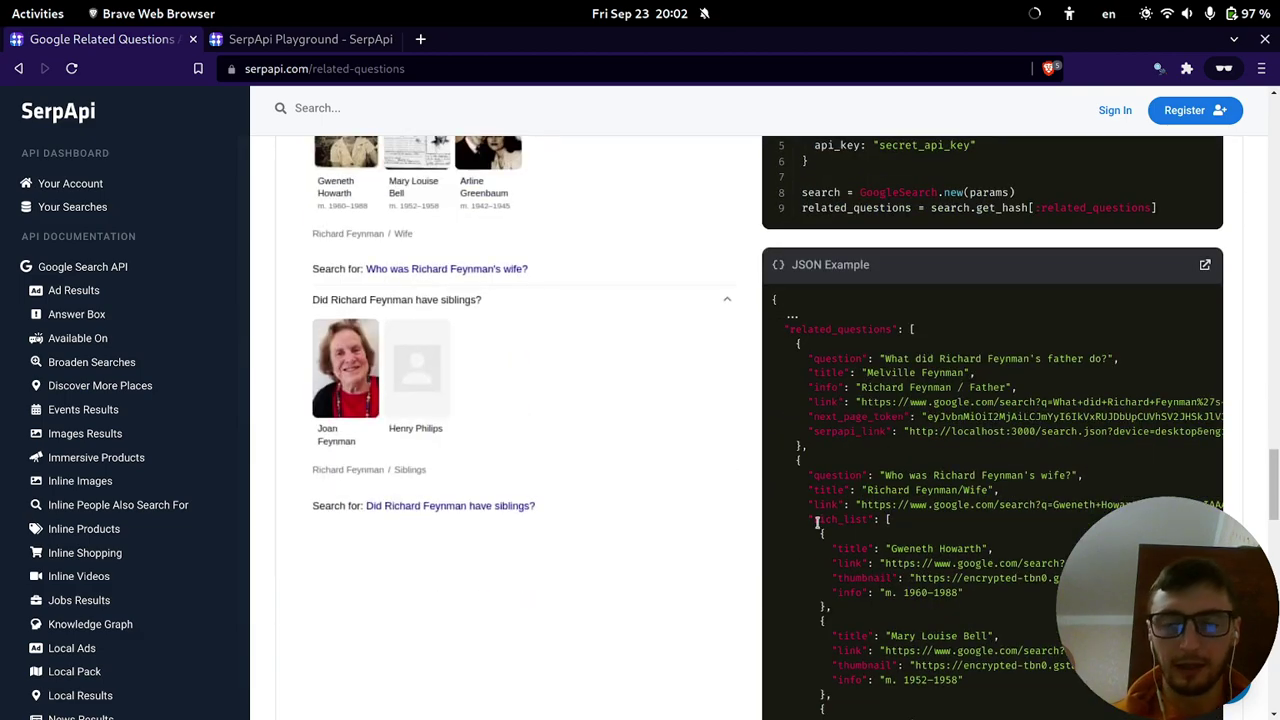
Highlight the rich_list key in the Richard Feynman's Family JSON example.
{"action": "left_click_drag", "start_coordinate": [817, 521], "coordinate": [866, 515]}
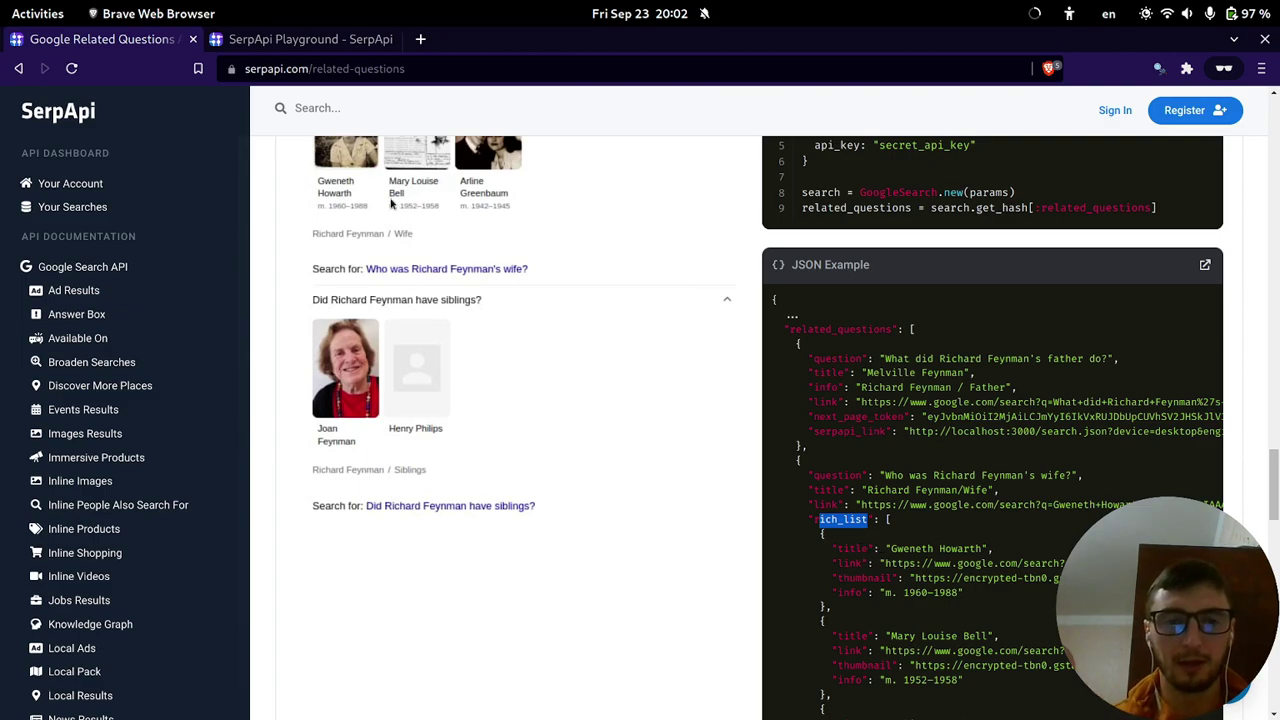
{"action": "scroll", "coordinate": [424, 215], "scroll_direction": "up", "scroll_amount": 3}
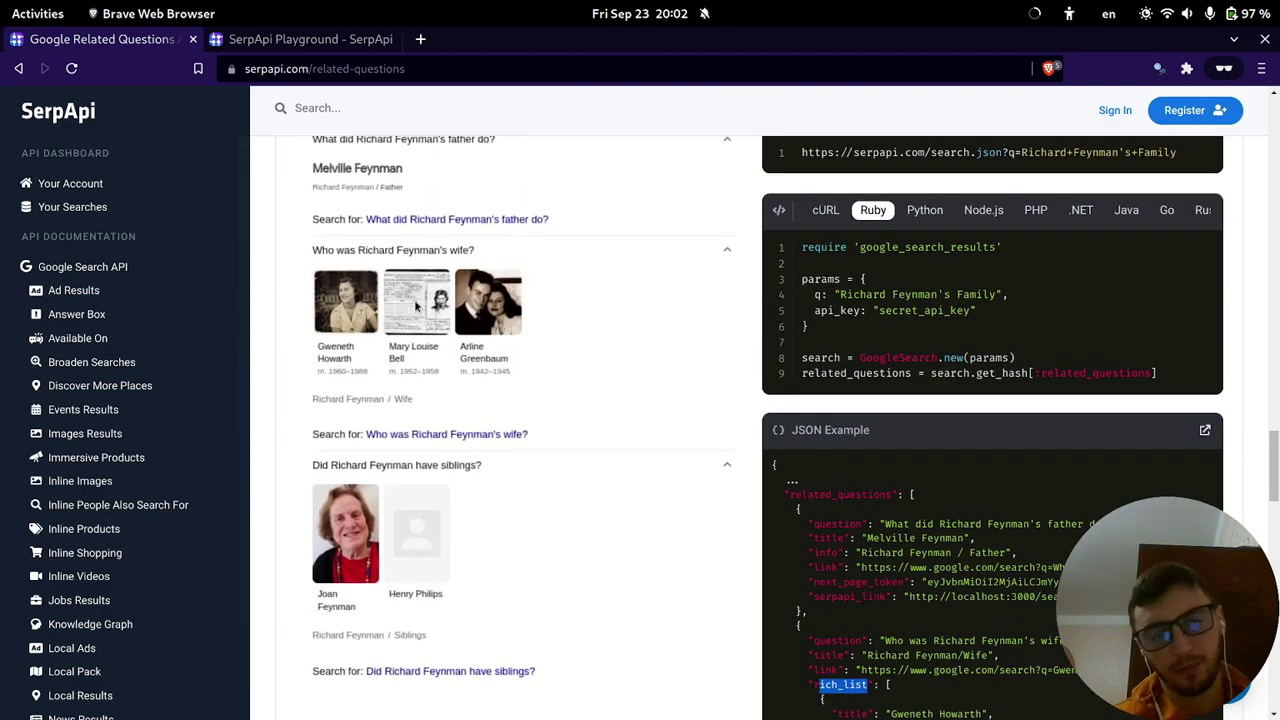
{"action": "scroll", "coordinate": [940, 537], "scroll_direction": "down", "scroll_amount": 3}
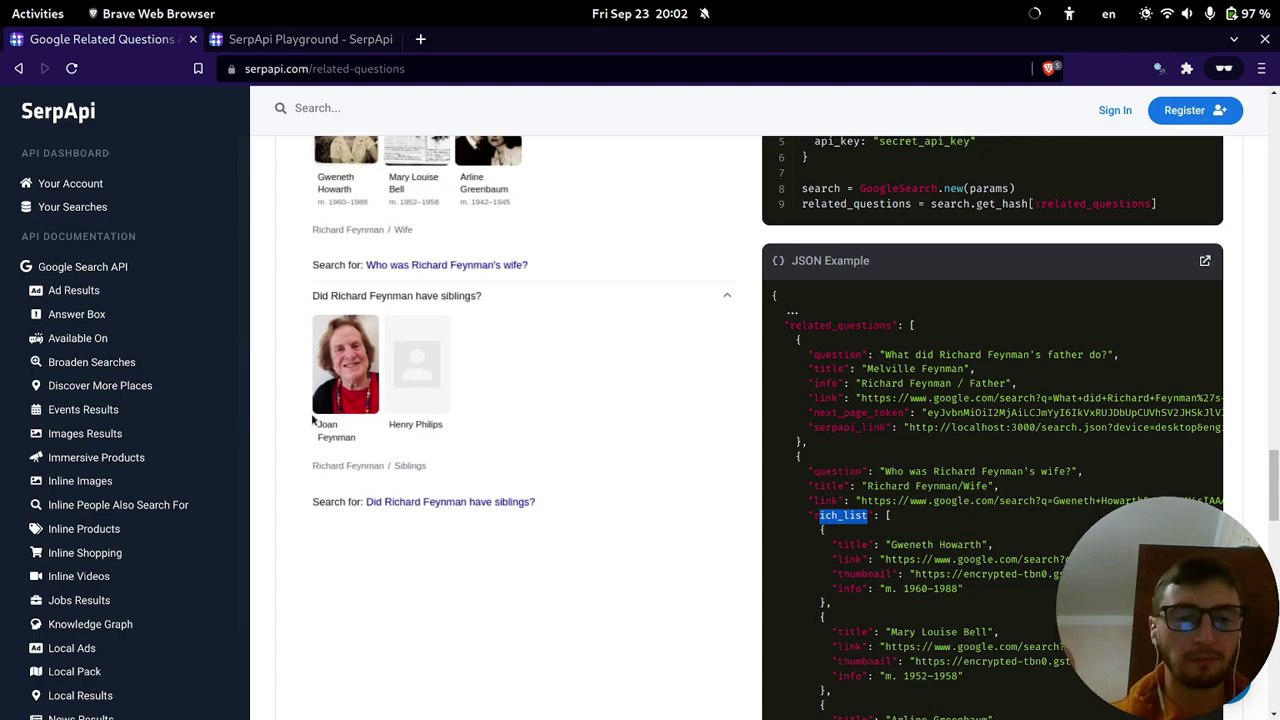
{"action": "scroll", "coordinate": [150, 450], "scroll_direction": "down", "scroll_amount": 4}
Open the Related Searches docs and scroll through the Austin, Texas 'Top keywords' example.
{"action": "left_click", "coordinate": [125, 553]}
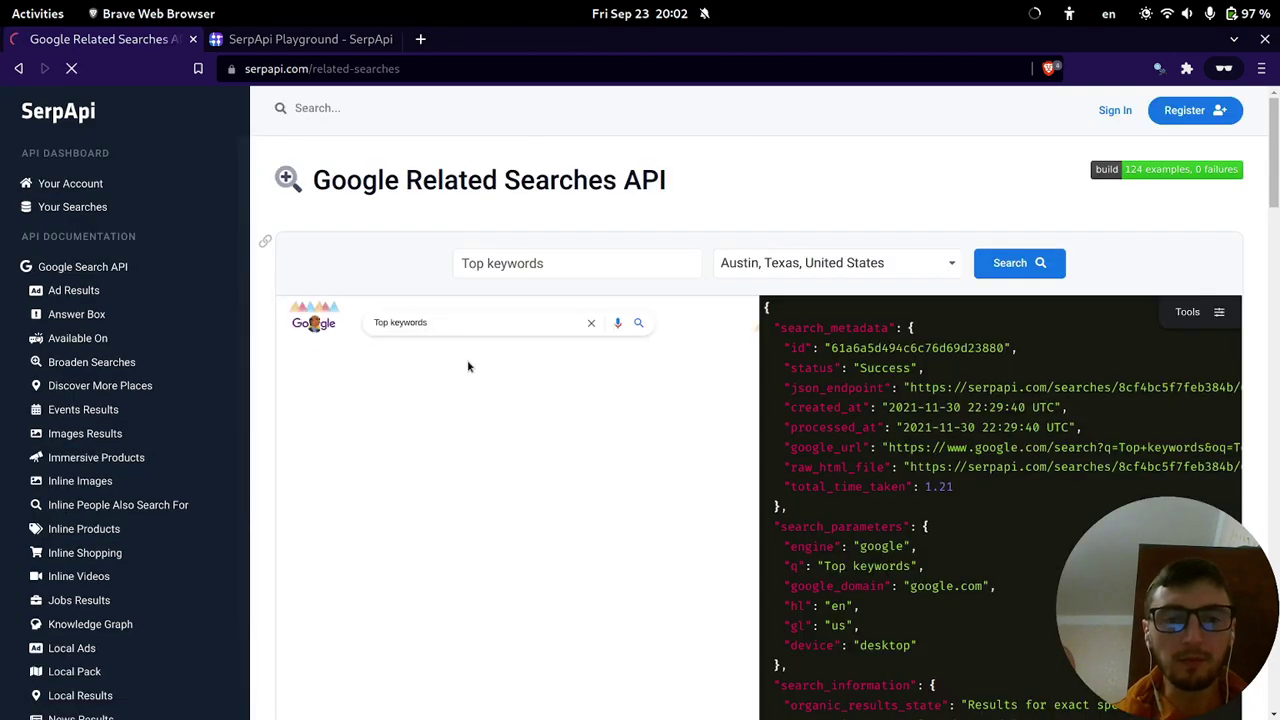
{"action": "scroll", "coordinate": [440, 330], "scroll_direction": "down", "scroll_amount": 10}
{"action": "scroll", "coordinate": [380, 366], "scroll_direction": "up", "scroll_amount": 3}
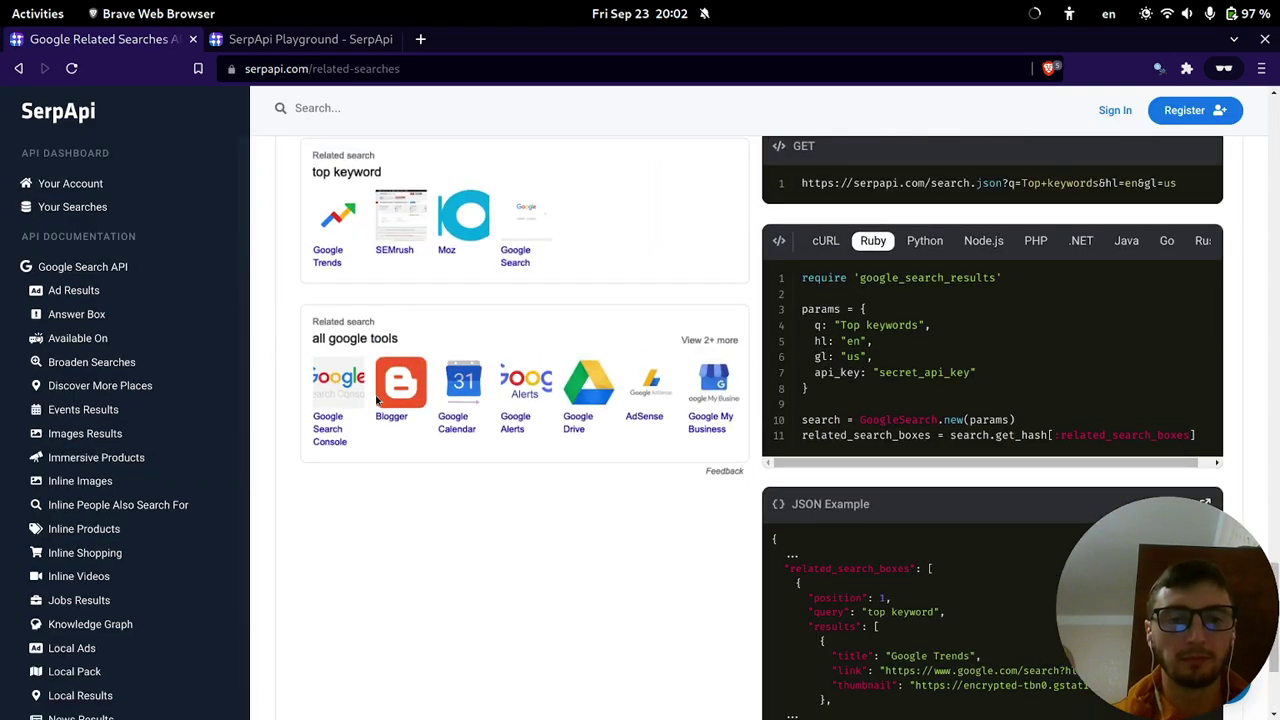
{"action": "scroll", "coordinate": [340, 380], "scroll_direction": "up", "scroll_amount": 8}
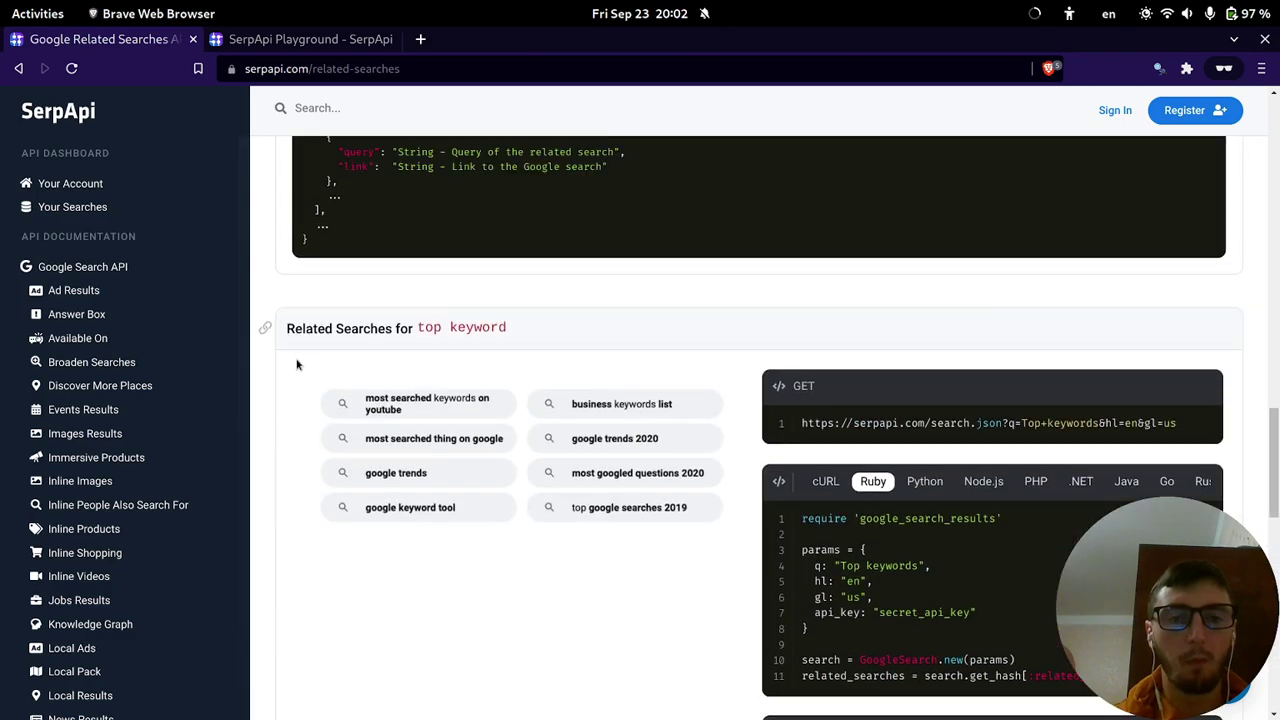
{"action": "scroll", "coordinate": [271, 300], "scroll_direction": "up", "scroll_amount": 15}
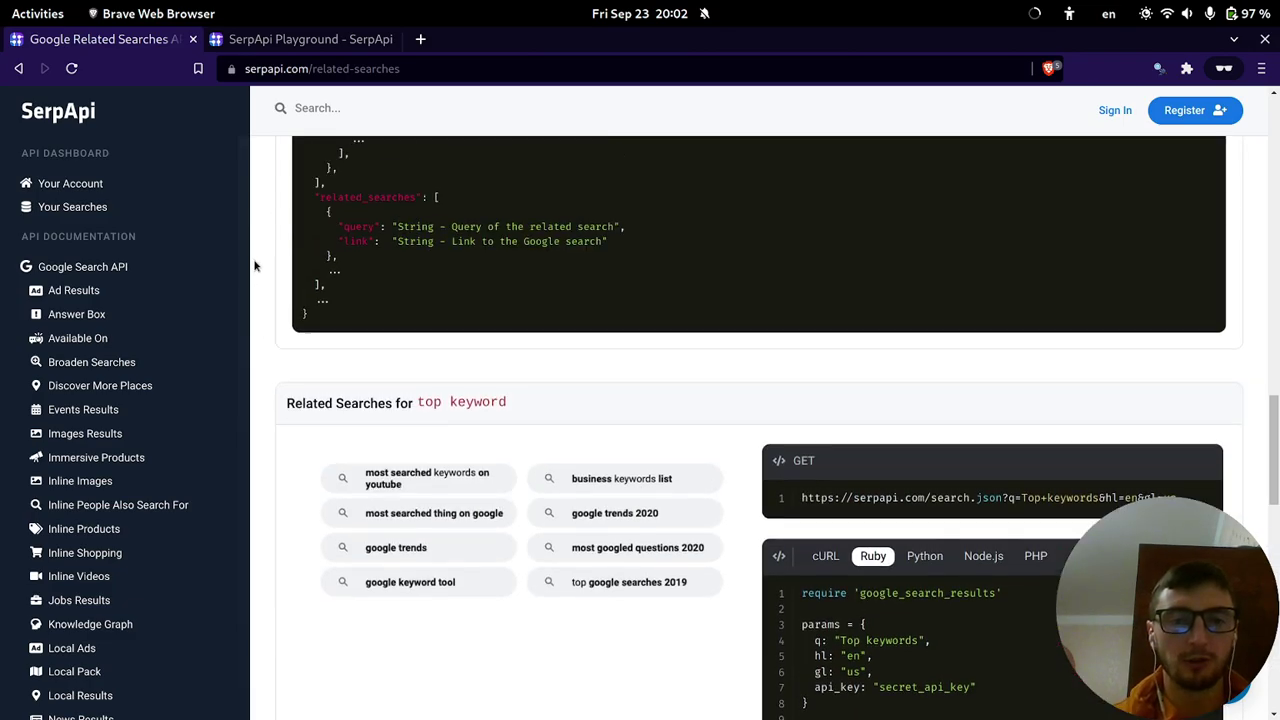
{"action": "scroll", "coordinate": [271, 310], "scroll_direction": "up", "scroll_amount": 3}
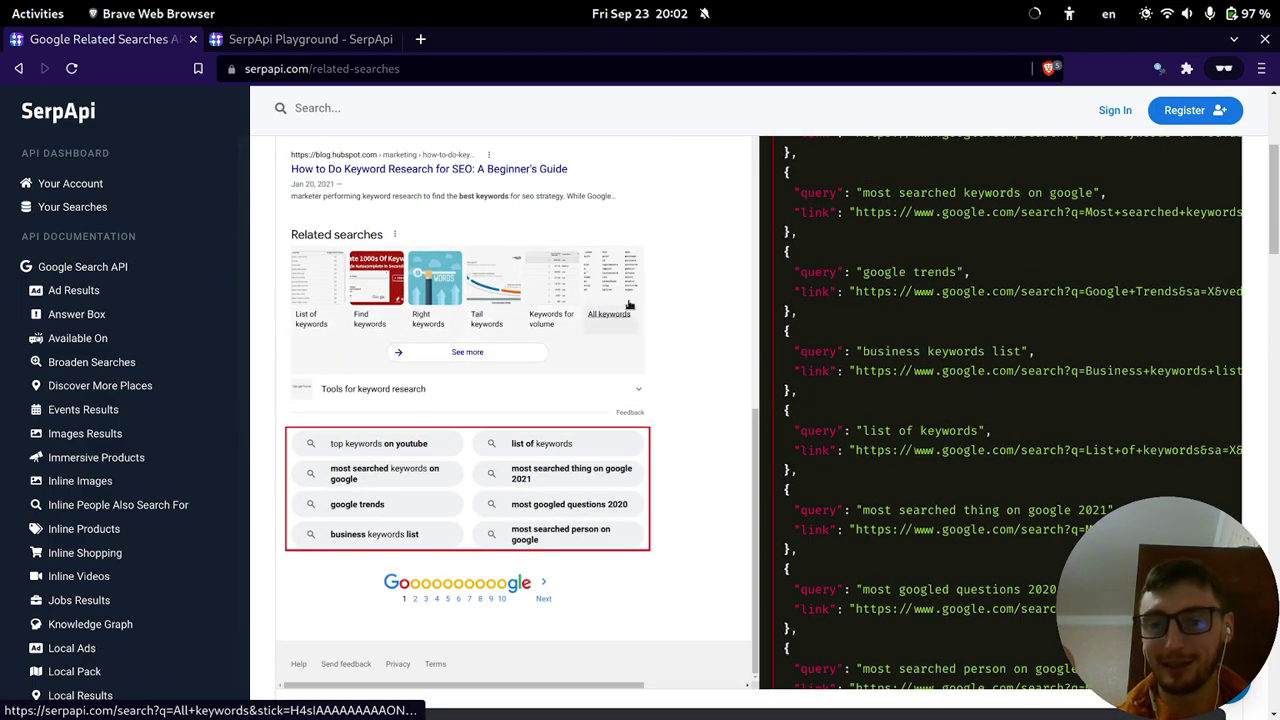
{"action": "scroll", "coordinate": [864, 317], "scroll_direction": "up", "scroll_amount": 3}
{"action": "scroll", "coordinate": [864, 317], "scroll_direction": "up", "scroll_amount": 1}
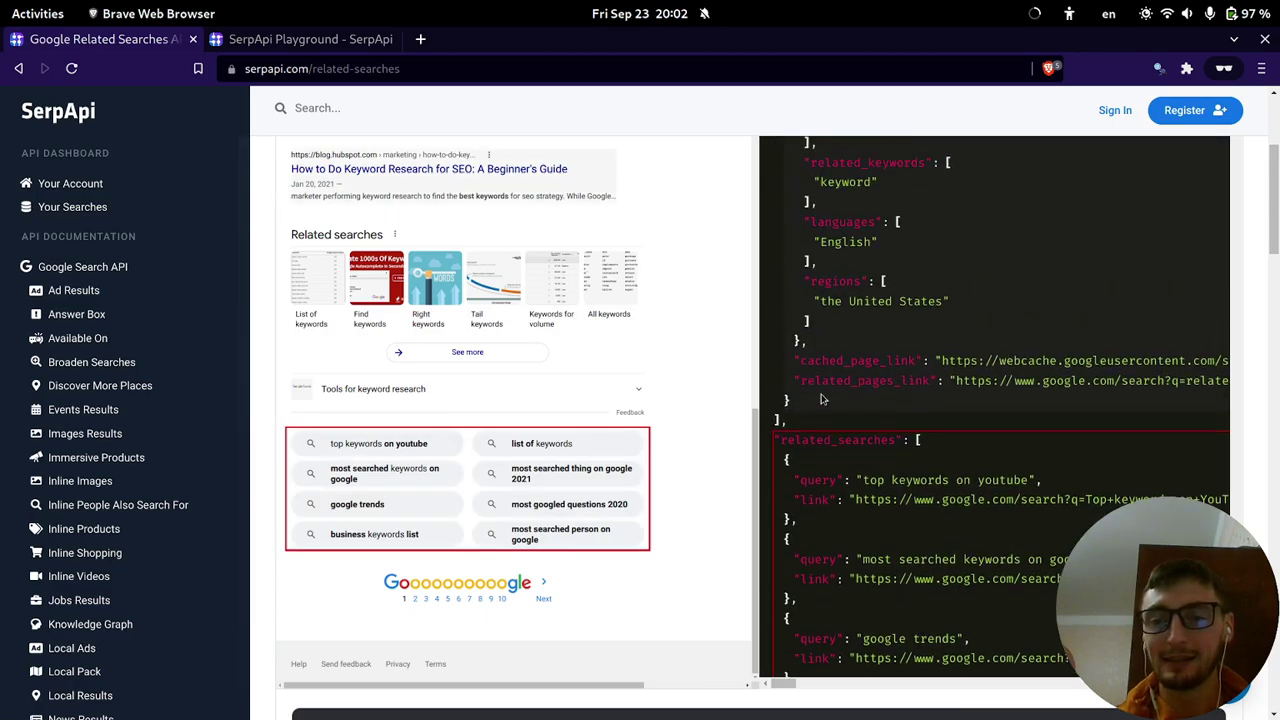
Match the search pills to JSON entries, highlight the business keywords list link, and open Shopping Results.
{"action": "mouse_move", "coordinate": [503, 276]}
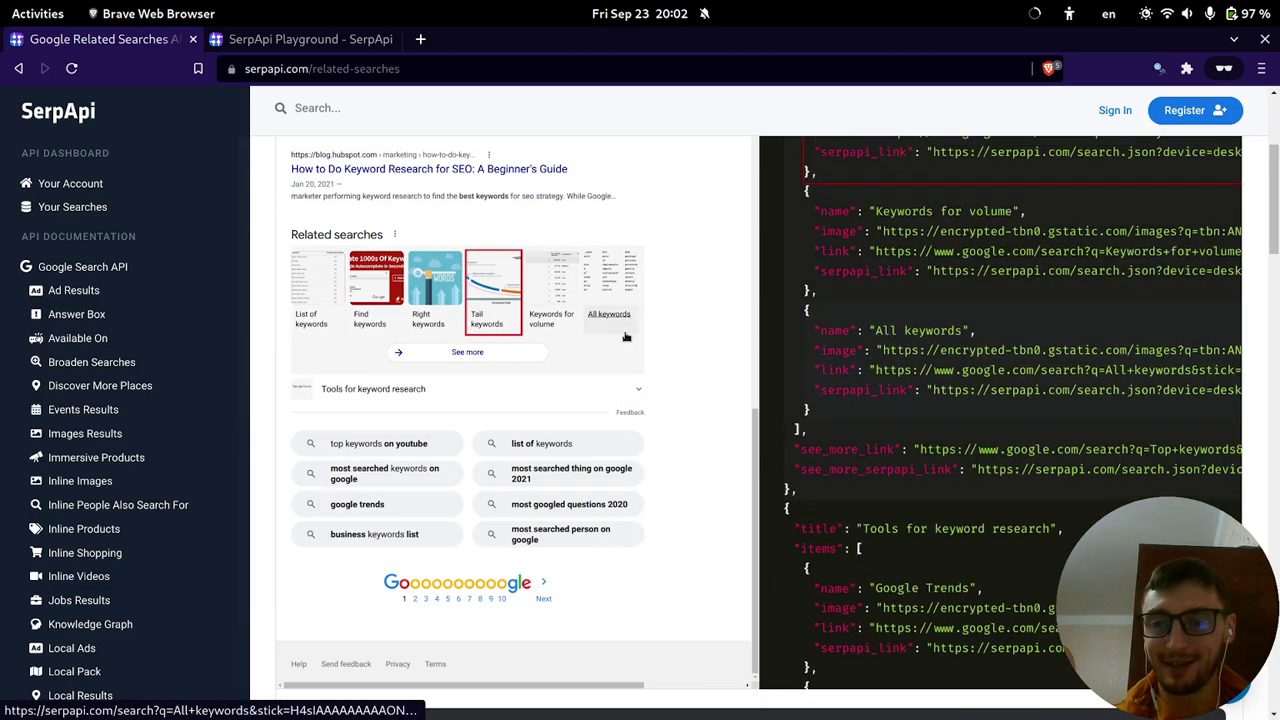
{"action": "scroll", "coordinate": [848, 302], "scroll_direction": "up", "scroll_amount": 4}
{"action": "scroll", "coordinate": [848, 302], "scroll_direction": "up", "scroll_amount": 4}
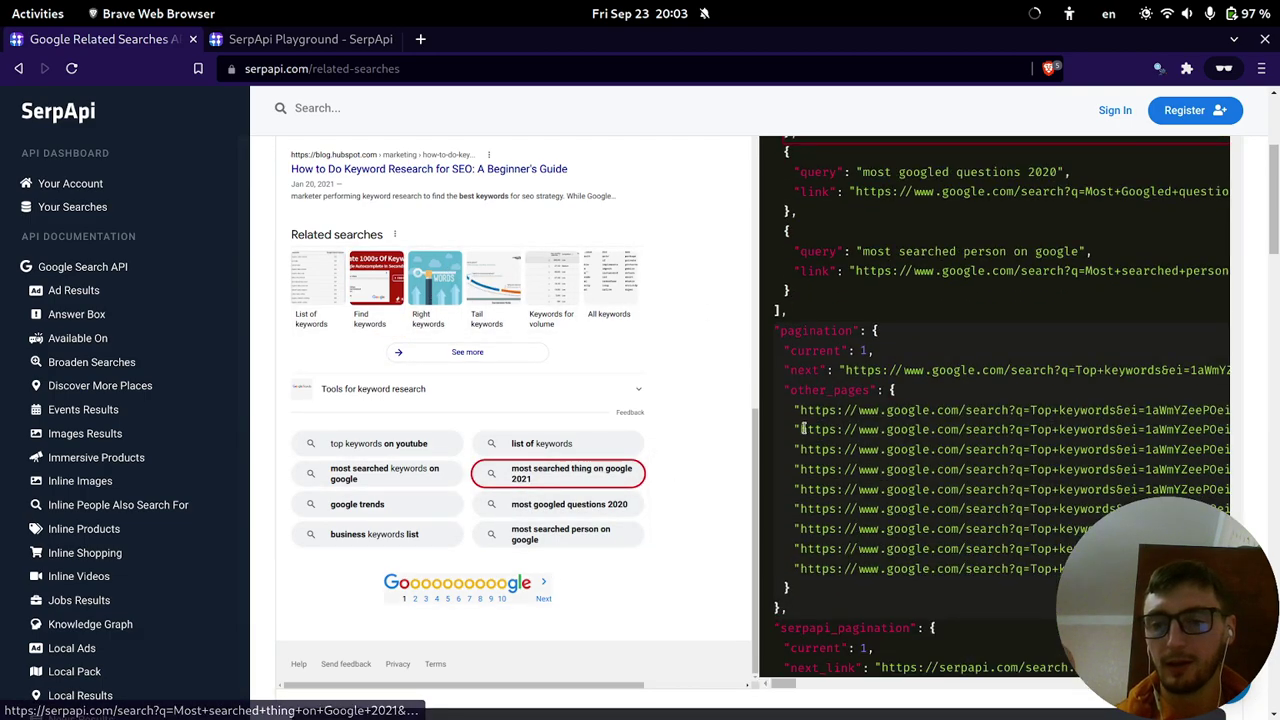
{"action": "scroll", "coordinate": [852, 350], "scroll_direction": "up", "scroll_amount": 3}
{"action": "scroll", "coordinate": [852, 350], "scroll_direction": "up", "scroll_amount": 3}
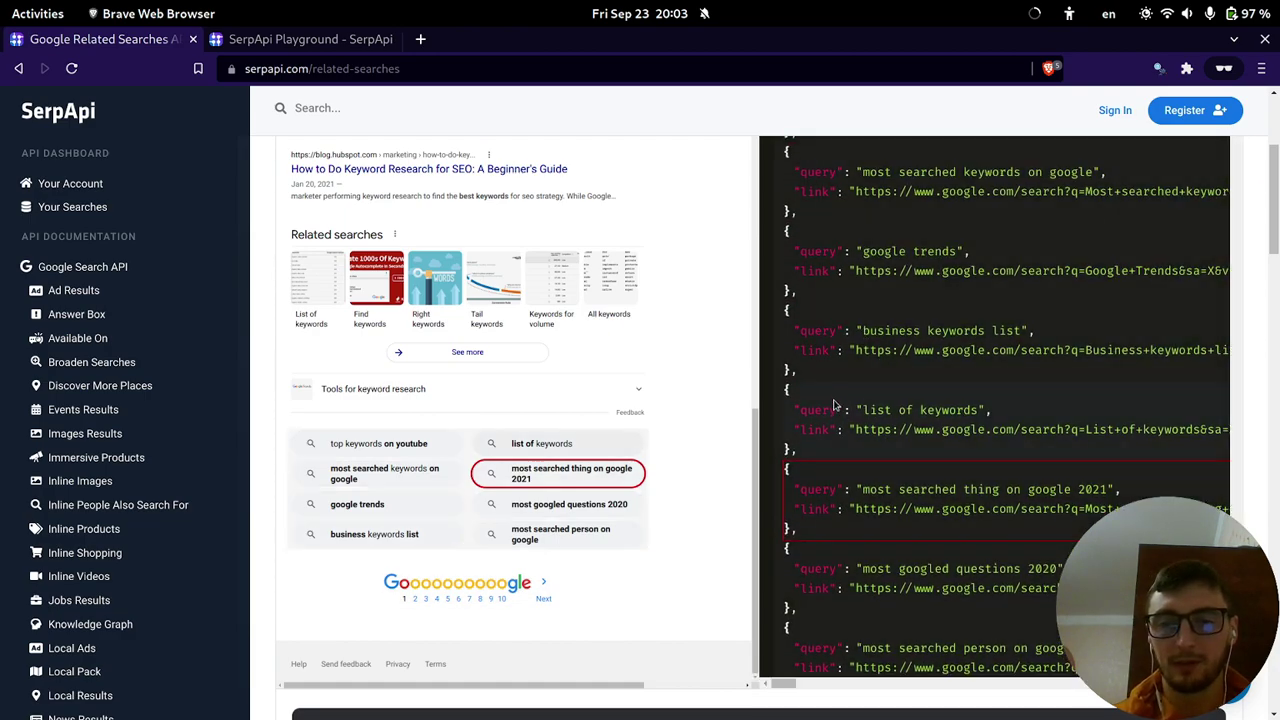
{"action": "left_click_drag", "start_coordinate": [941, 350], "coordinate": [1100, 352]}
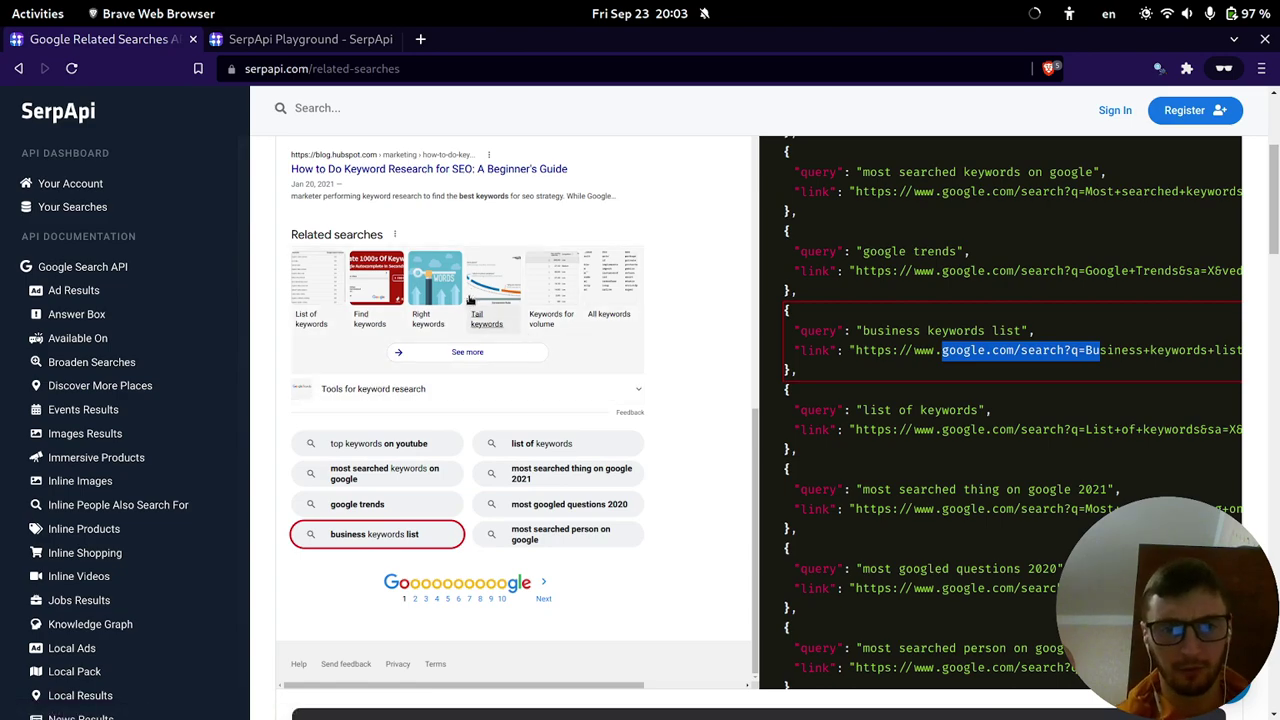
{"action": "scroll", "coordinate": [157, 386], "scroll_direction": "down", "scroll_amount": 10}
{"action": "left_click", "coordinate": [92, 262]}
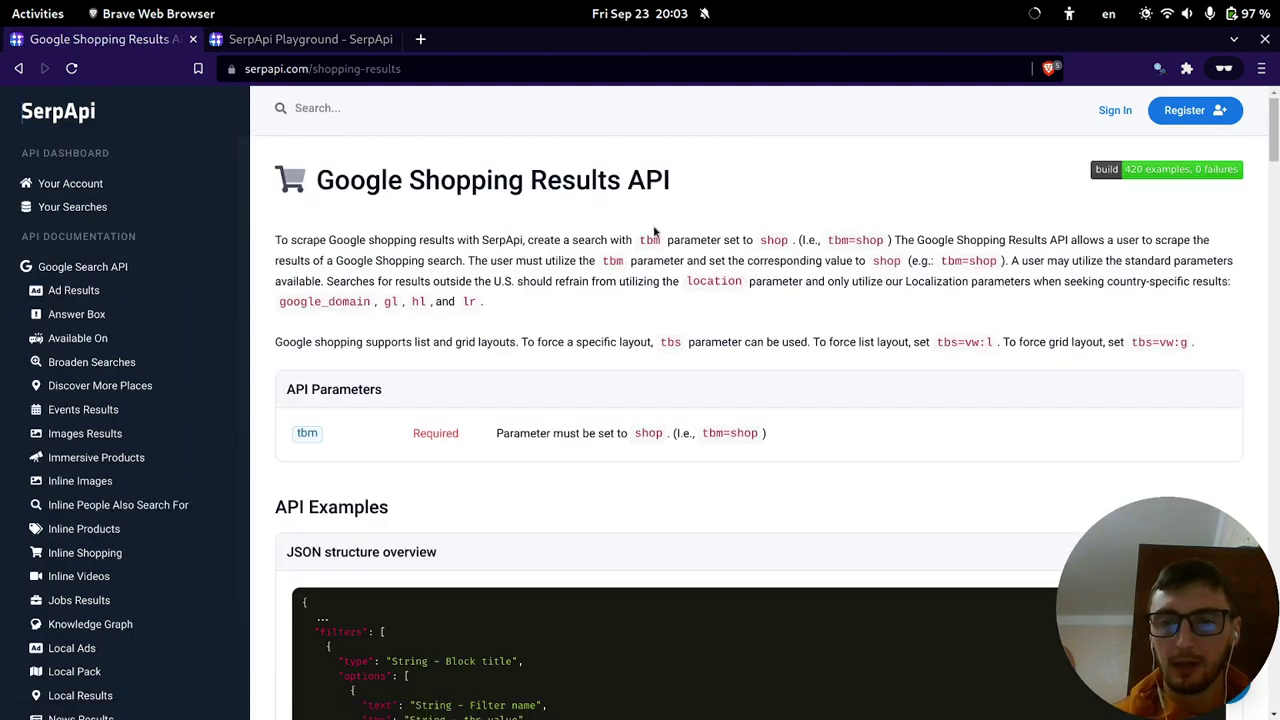
Skim the Shopping Results page on tbm=shop and list/grid layouts, then open Short Videos docs.
{"action": "scroll", "coordinate": [412, 360], "scroll_direction": "down", "scroll_amount": 5}
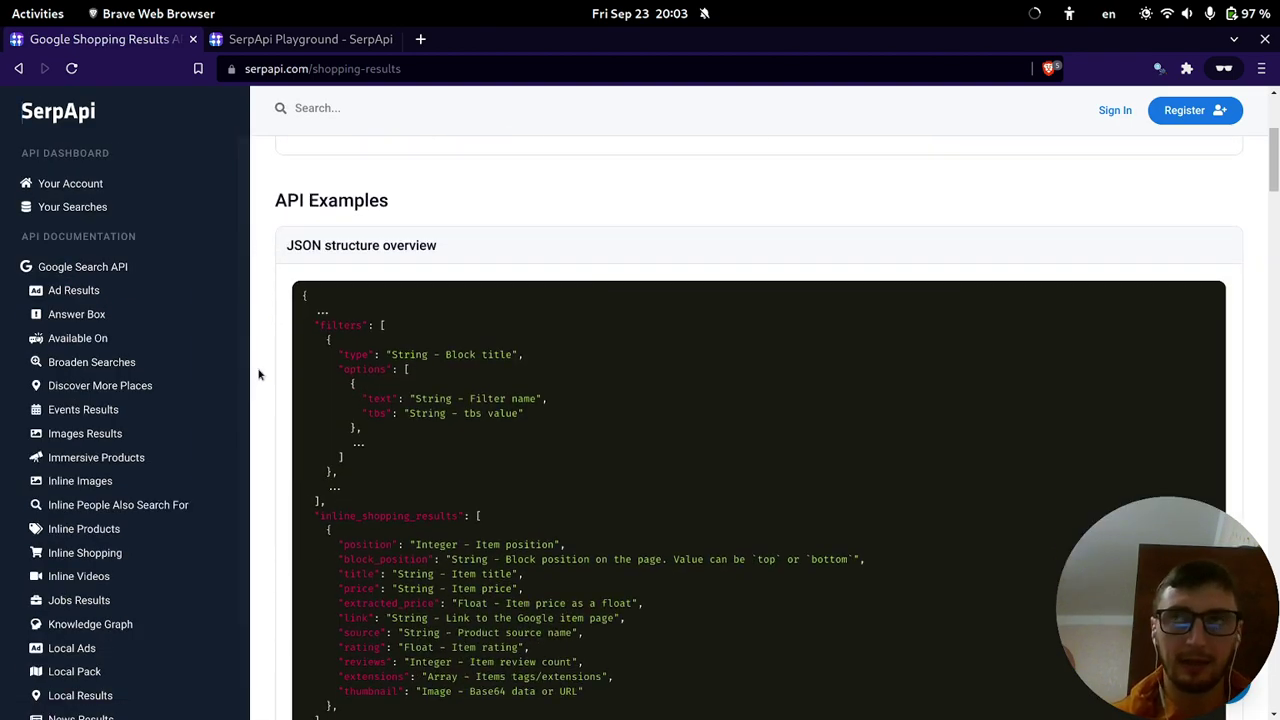
{"action": "scroll", "coordinate": [120, 416], "scroll_direction": "down", "scroll_amount": 5}
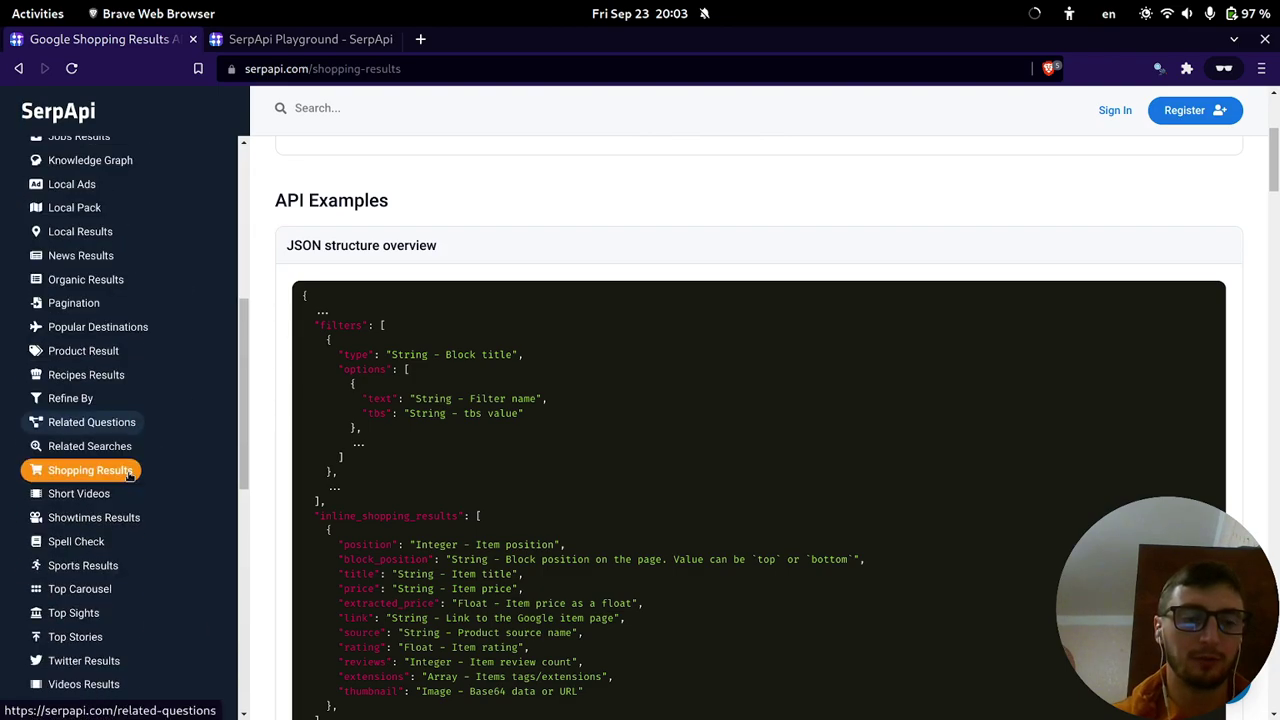
{"action": "scroll", "coordinate": [115, 445], "scroll_direction": "down", "scroll_amount": 1}
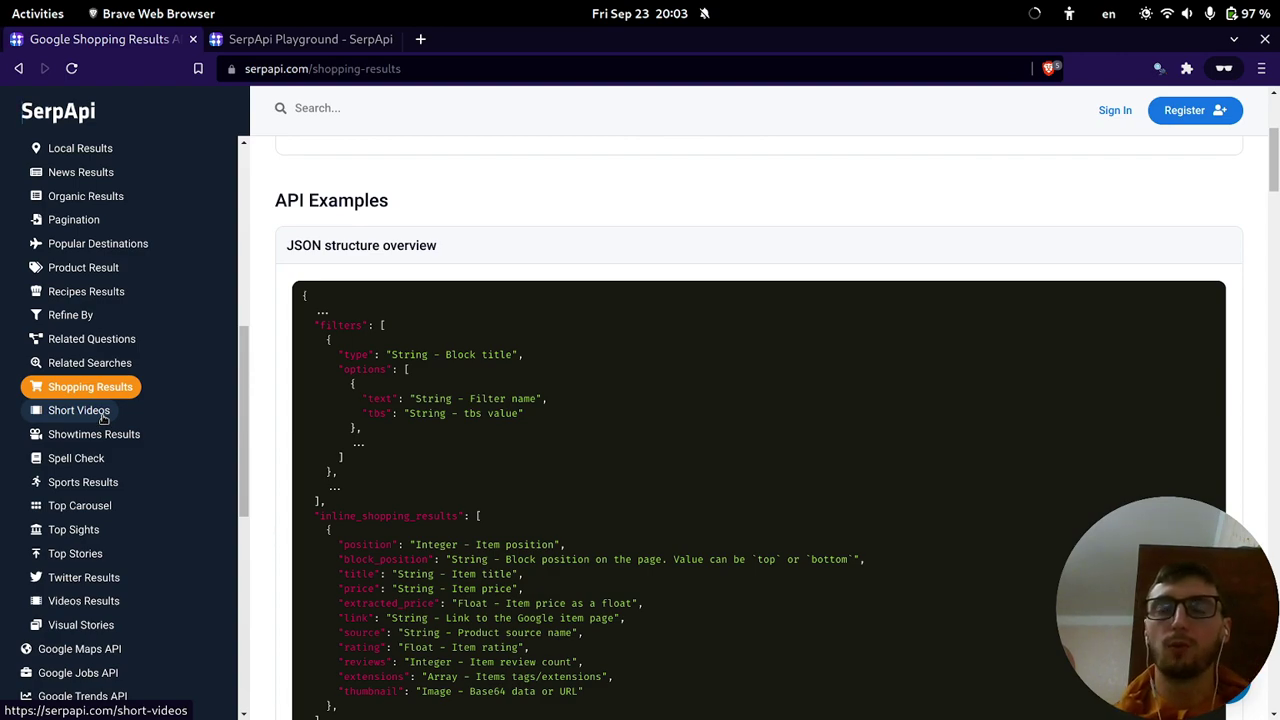
{"action": "left_click", "coordinate": [101, 414]}
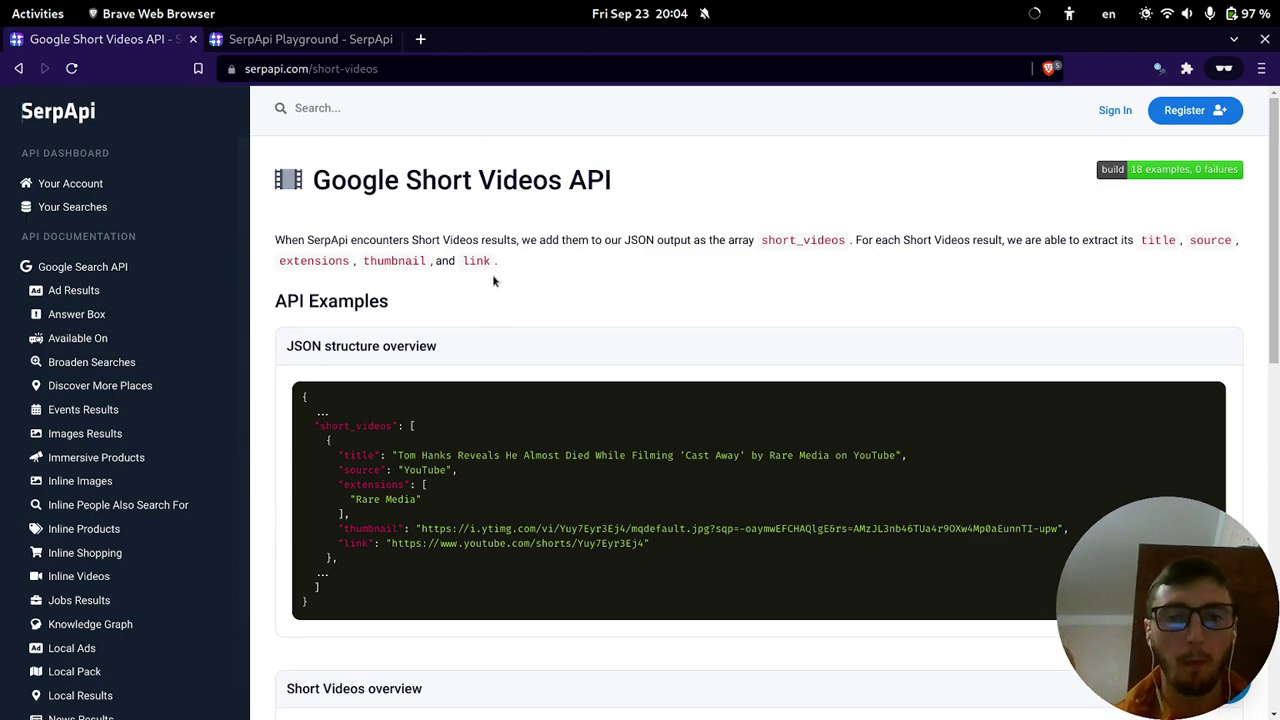
{"action": "scroll", "coordinate": [491, 300], "scroll_direction": "down", "scroll_amount": 3}
{"action": "scroll", "coordinate": [491, 321], "scroll_direction": "down", "scroll_amount": 2}
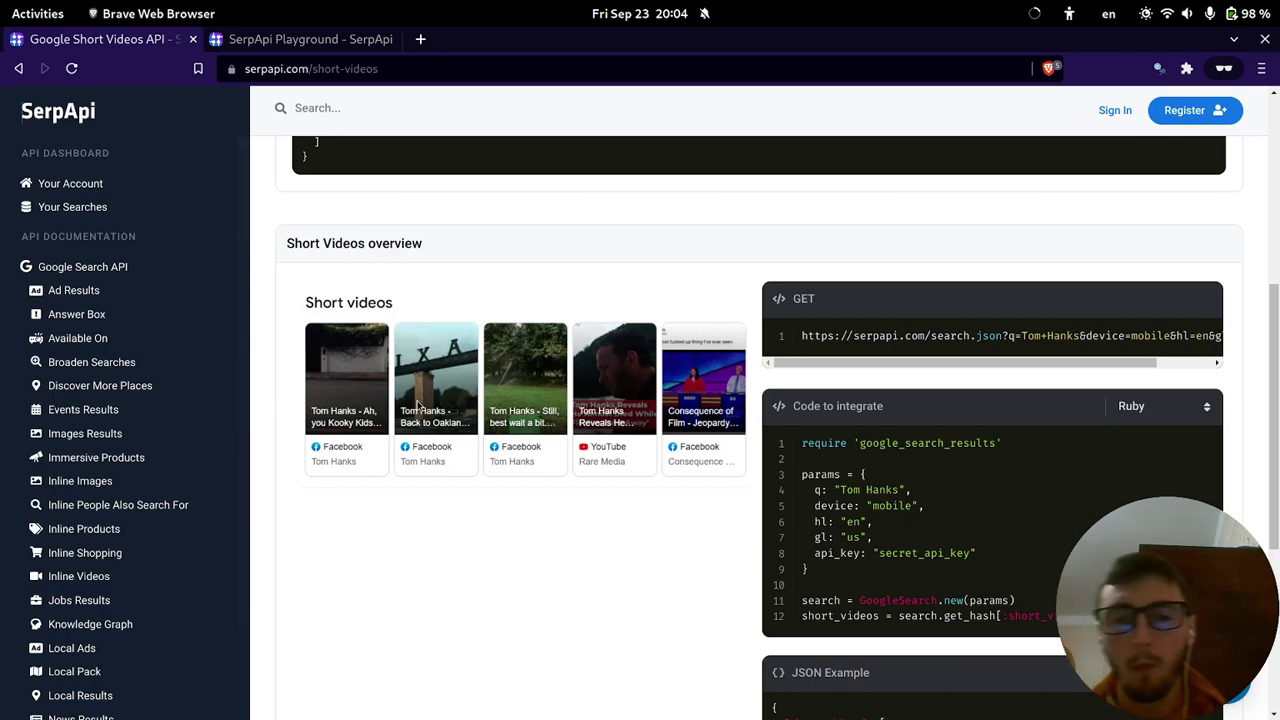
{"action": "scroll", "coordinate": [500, 400], "scroll_direction": "down", "scroll_amount": 5}
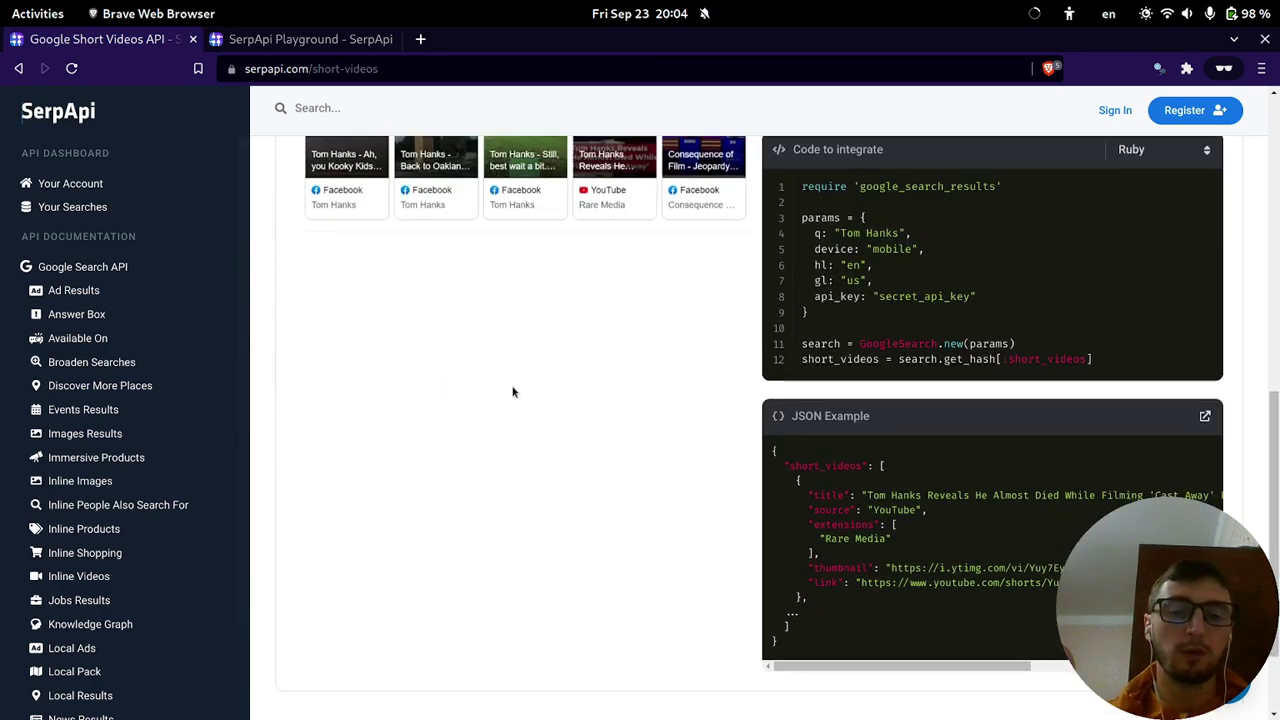
{"action": "left_click_drag", "start_coordinate": [819, 495], "coordinate": [861, 525]}
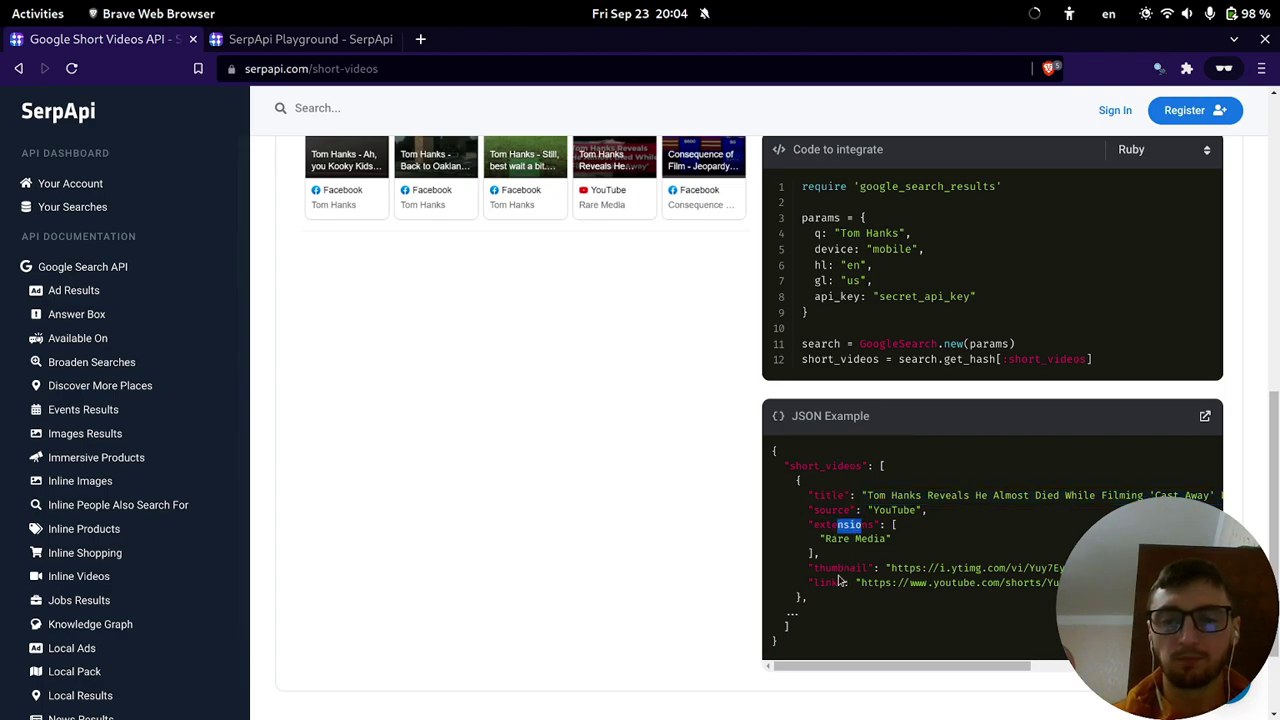
{"action": "mouse_move", "coordinate": [886, 568]}
{"action": "left_mouse_down"}
{"action": "mouse_move", "coordinate": [818, 553]}
{"action": "mouse_move", "coordinate": [893, 586]}
{"action": "left_mouse_up"}
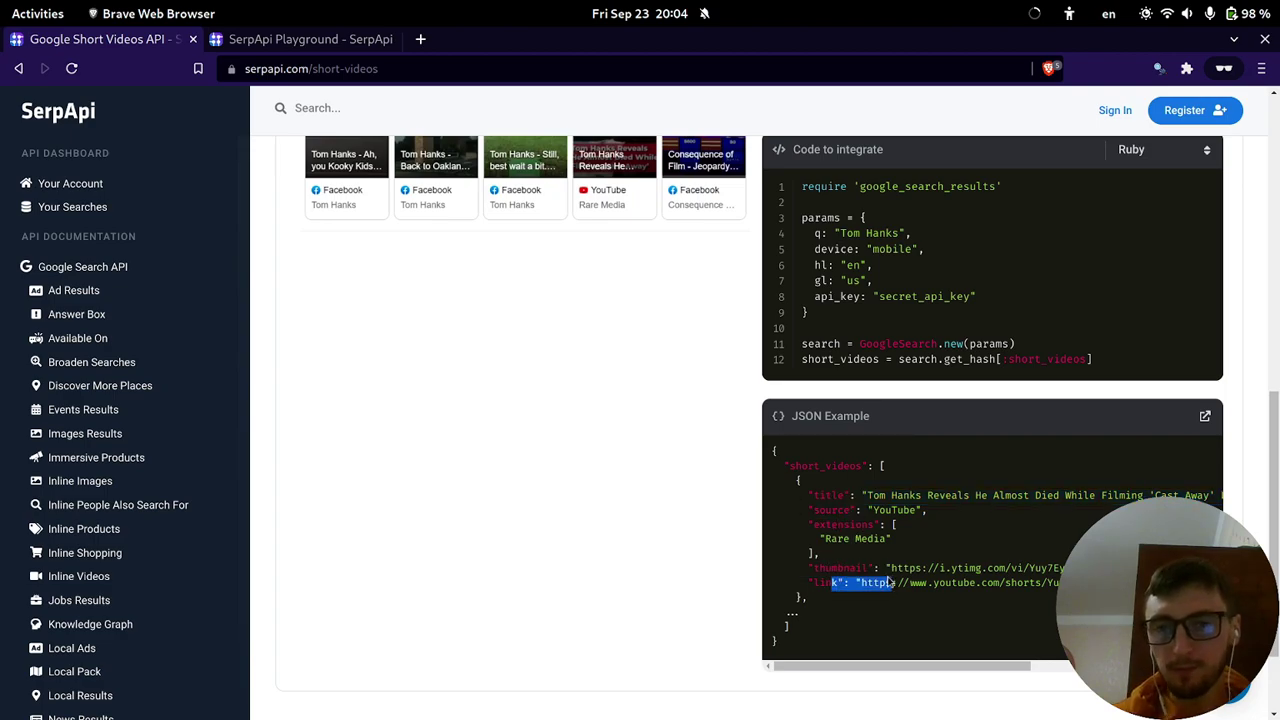
{"action": "scroll", "coordinate": [933, 389], "scroll_direction": "down", "scroll_amount": 3}
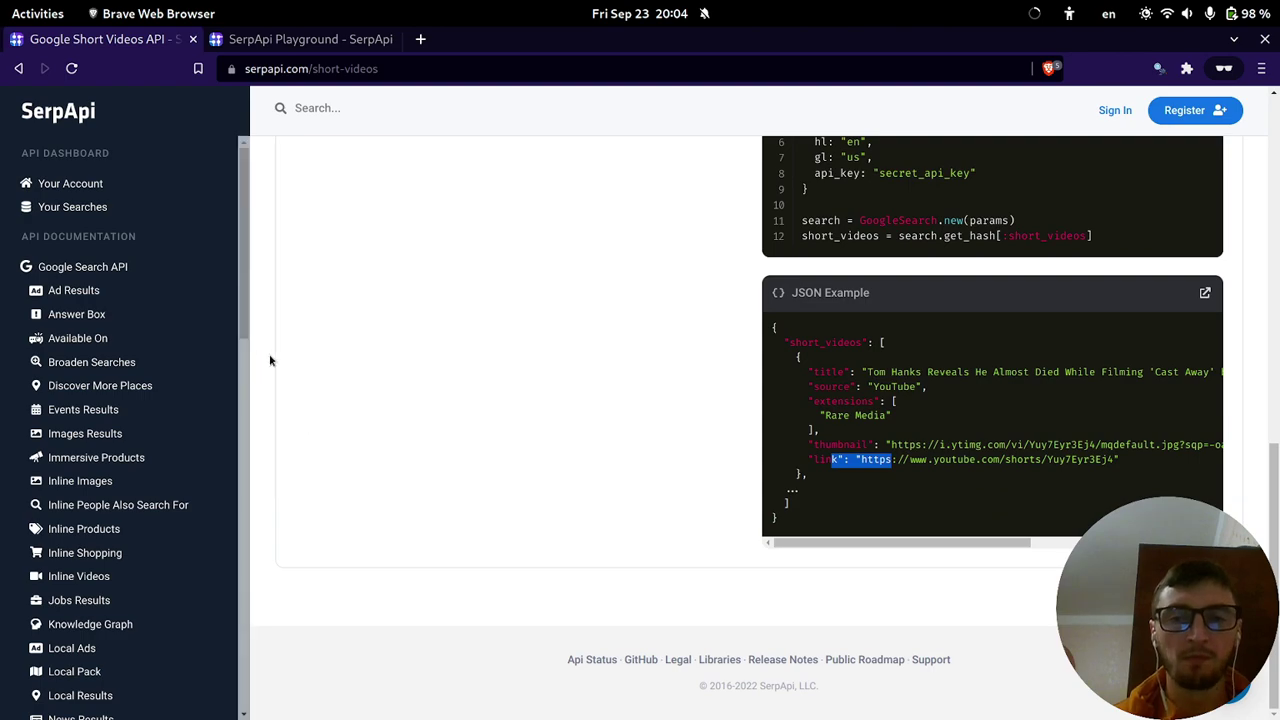
{"action": "scroll", "coordinate": [409, 320], "scroll_direction": "up", "scroll_amount": 10}
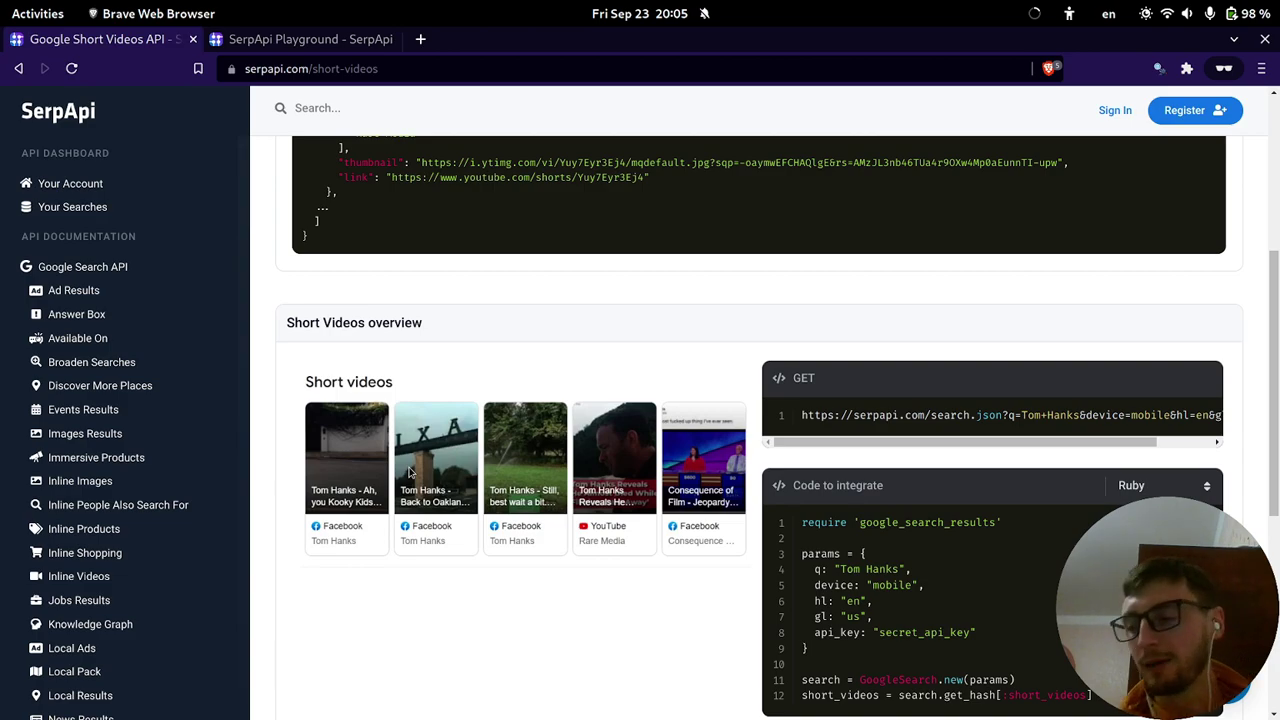
{"action": "key", "text": "ctrl+shift+n"}
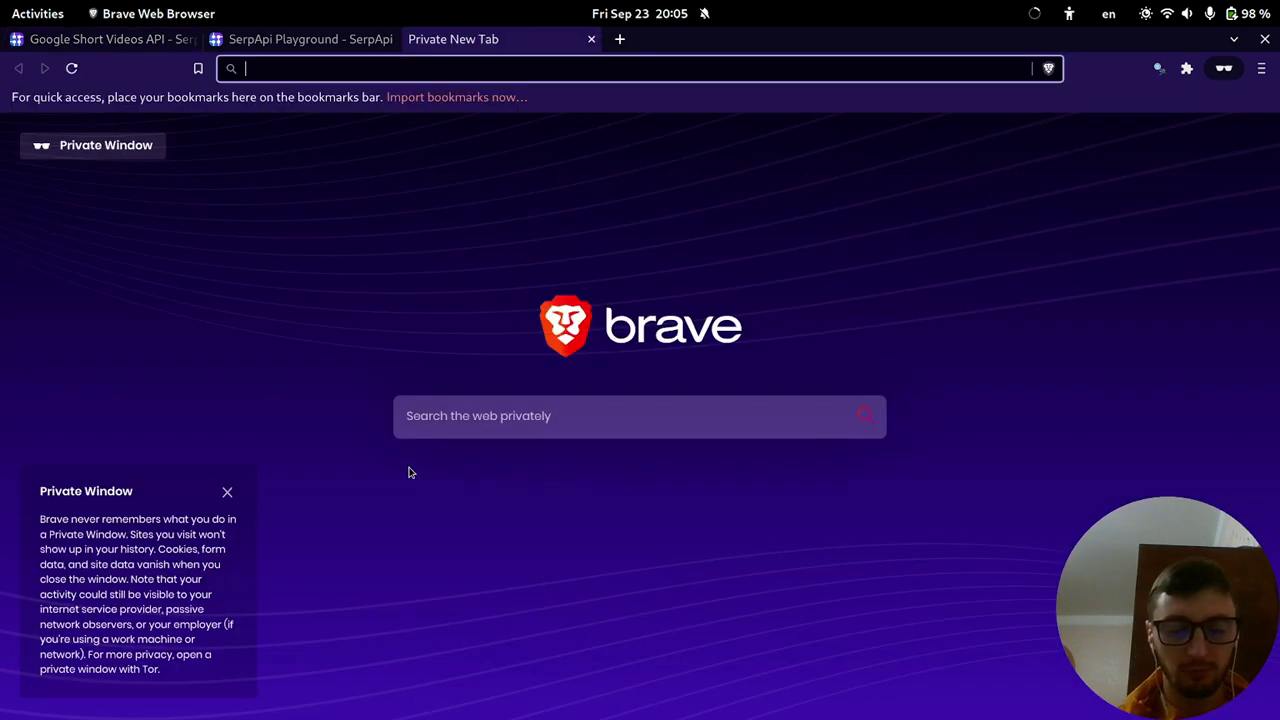
{"action": "type", "text": "goog"}
{"action": "key", "text": "Return"}
{"action": "type", "text": "structured data"}
{"action": "key", "text": "Return"}
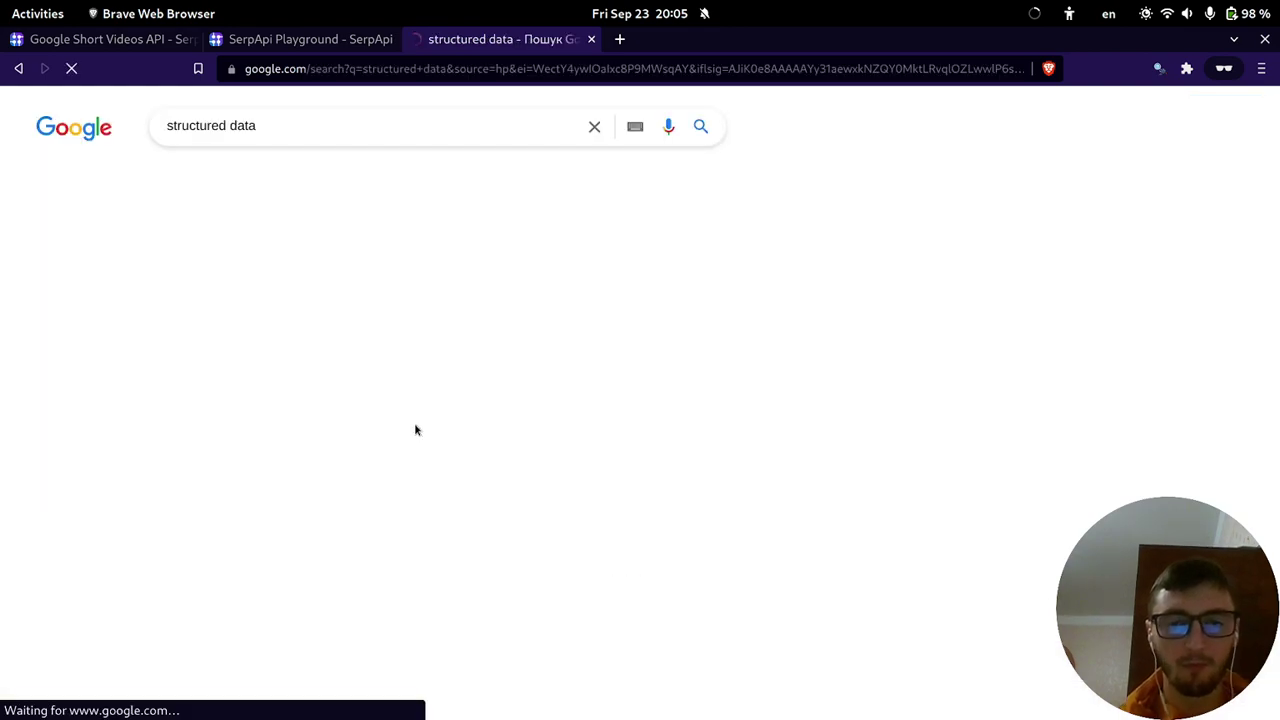
{"action": "middle_click", "coordinate": [298, 272]}
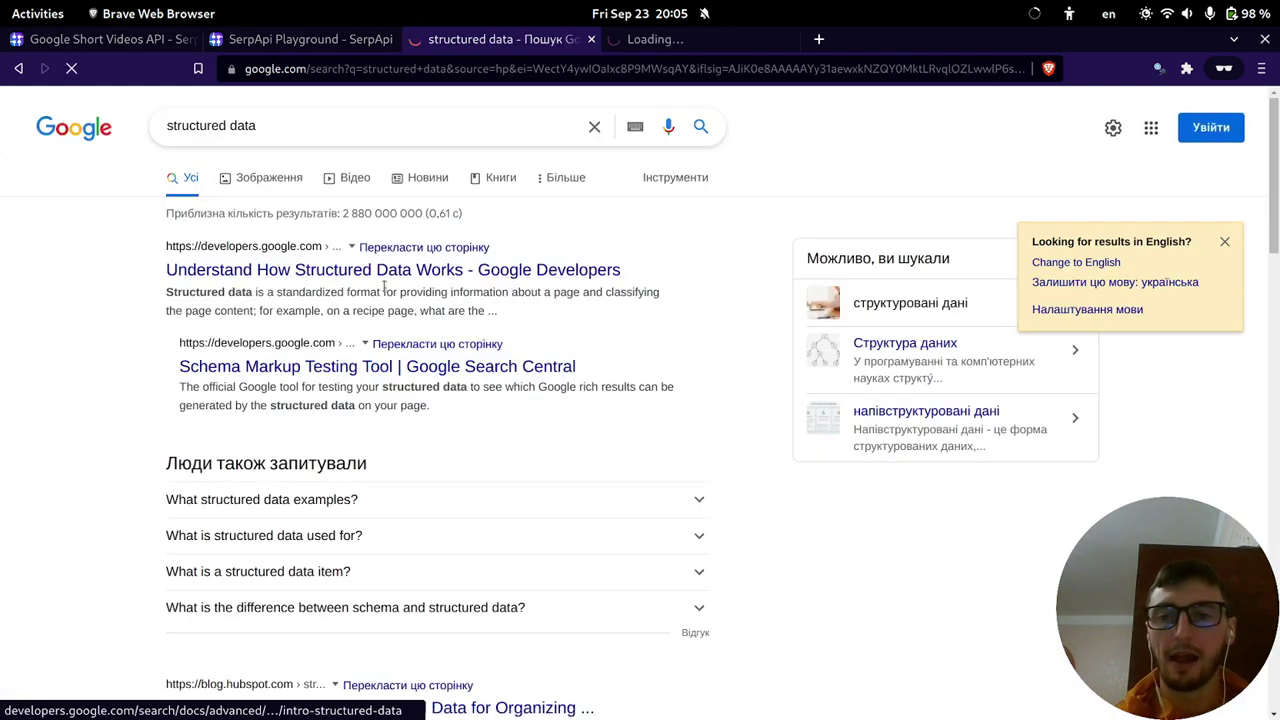
{"action": "key", "text": "ctrl+Tab"}
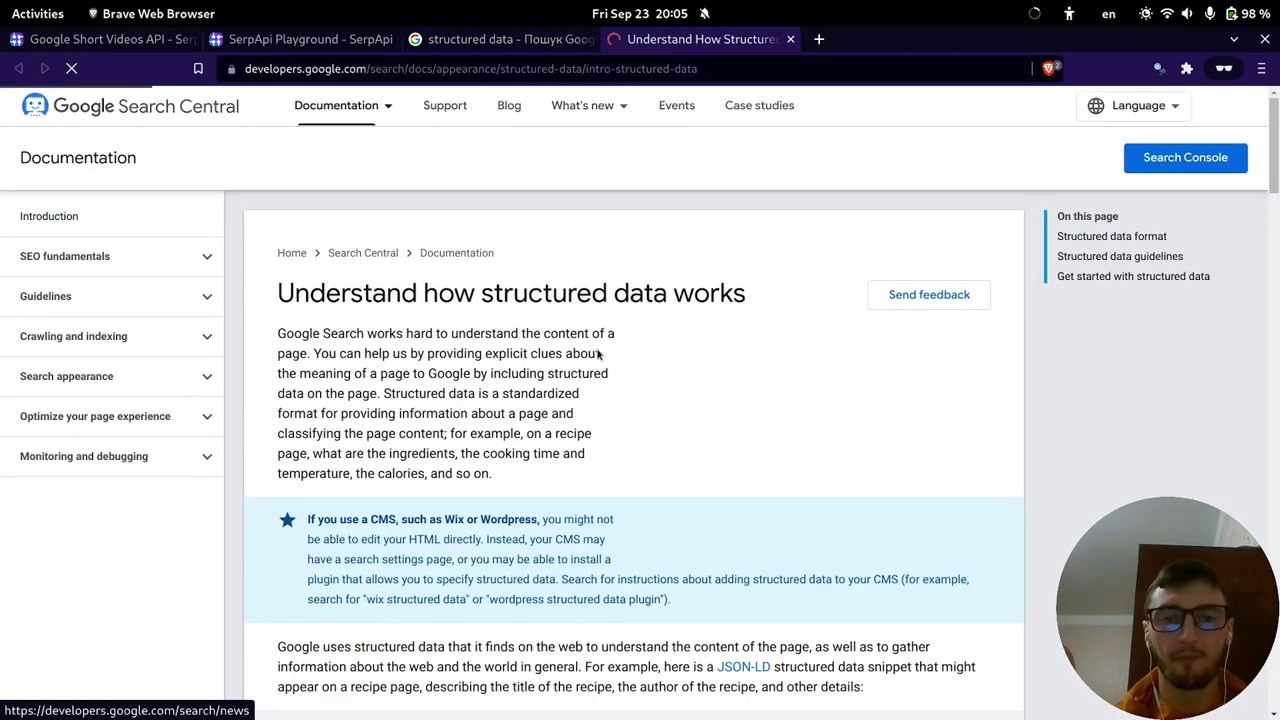
{"action": "scroll", "coordinate": [603, 350], "scroll_direction": "down", "scroll_amount": 6}
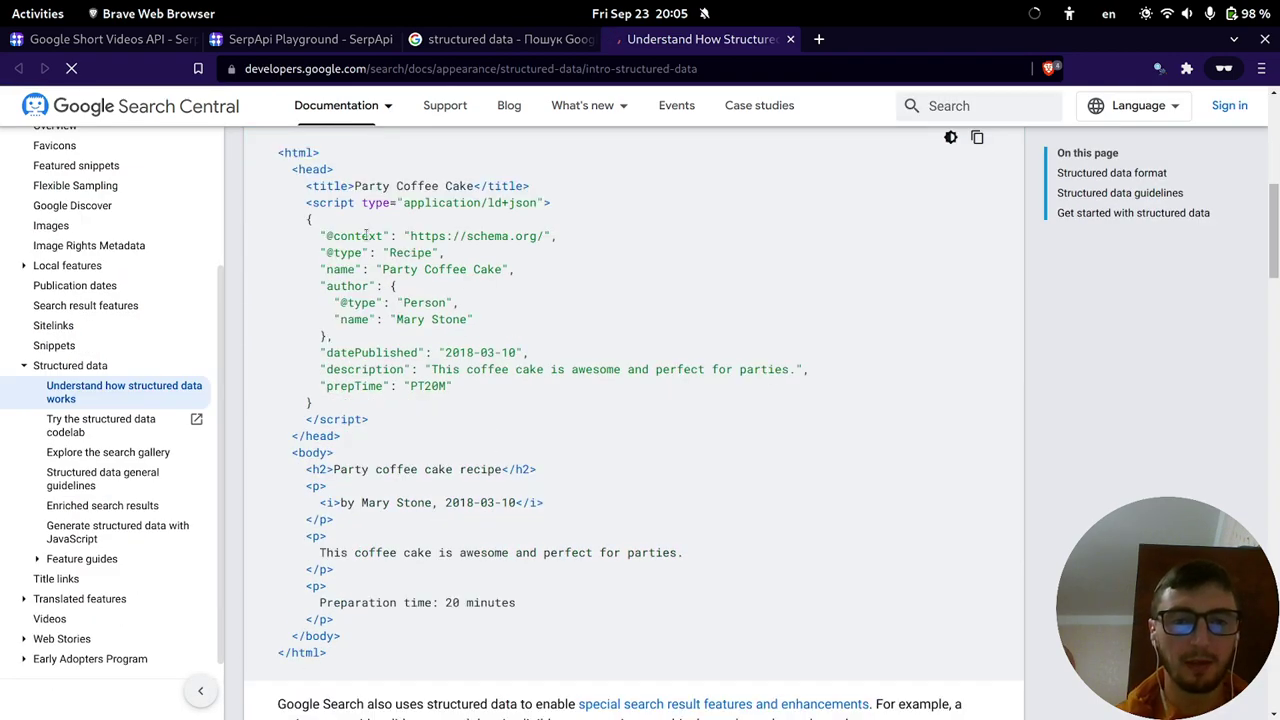
{"action": "left_click_drag", "start_coordinate": [313, 236], "coordinate": [453, 386]}
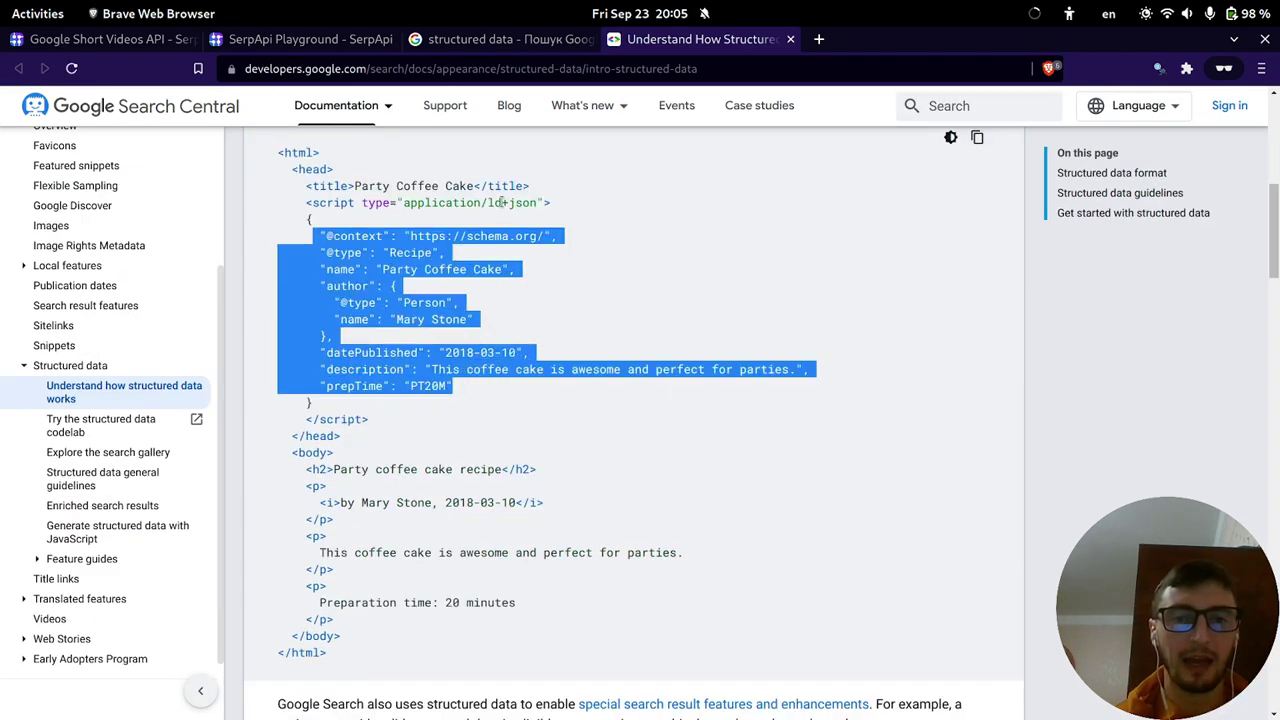
{"action": "left_click_drag", "start_coordinate": [491, 203], "coordinate": [537, 203]}
{"action": "scroll", "coordinate": [479, 505], "scroll_direction": "down", "scroll_amount": 6}
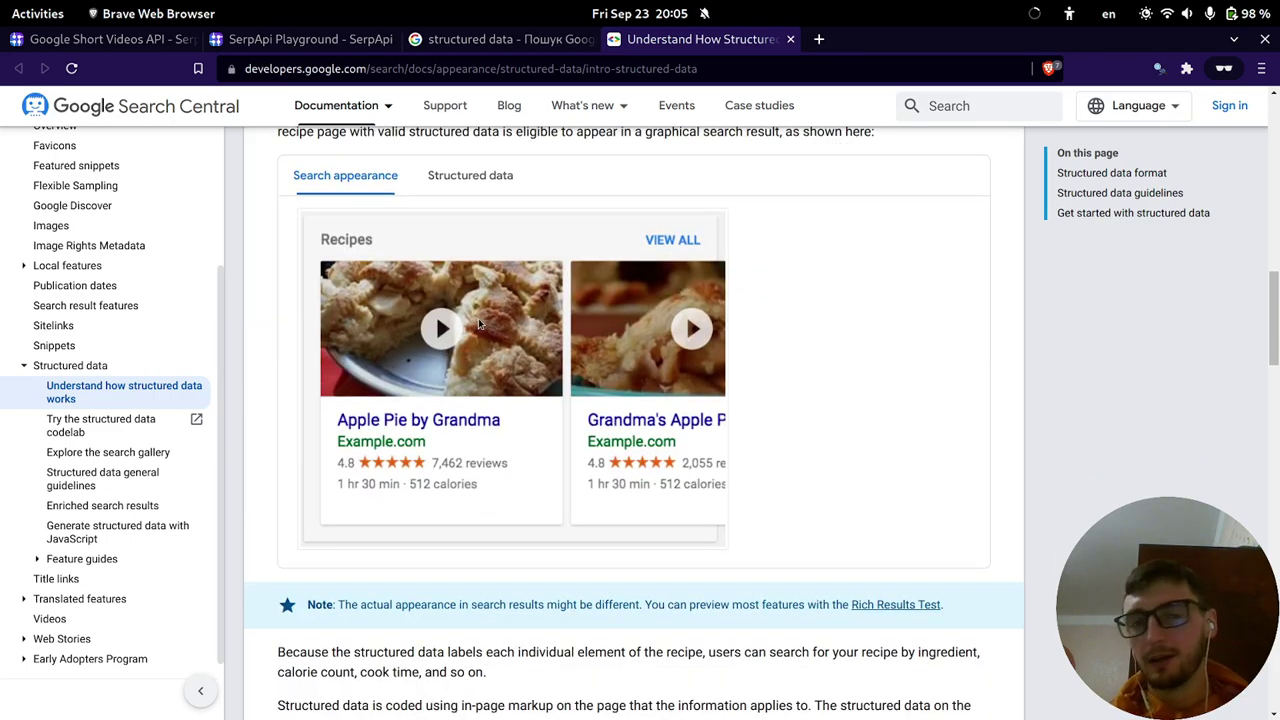
{"action": "scroll", "coordinate": [479, 323], "scroll_direction": "down", "scroll_amount": 15}
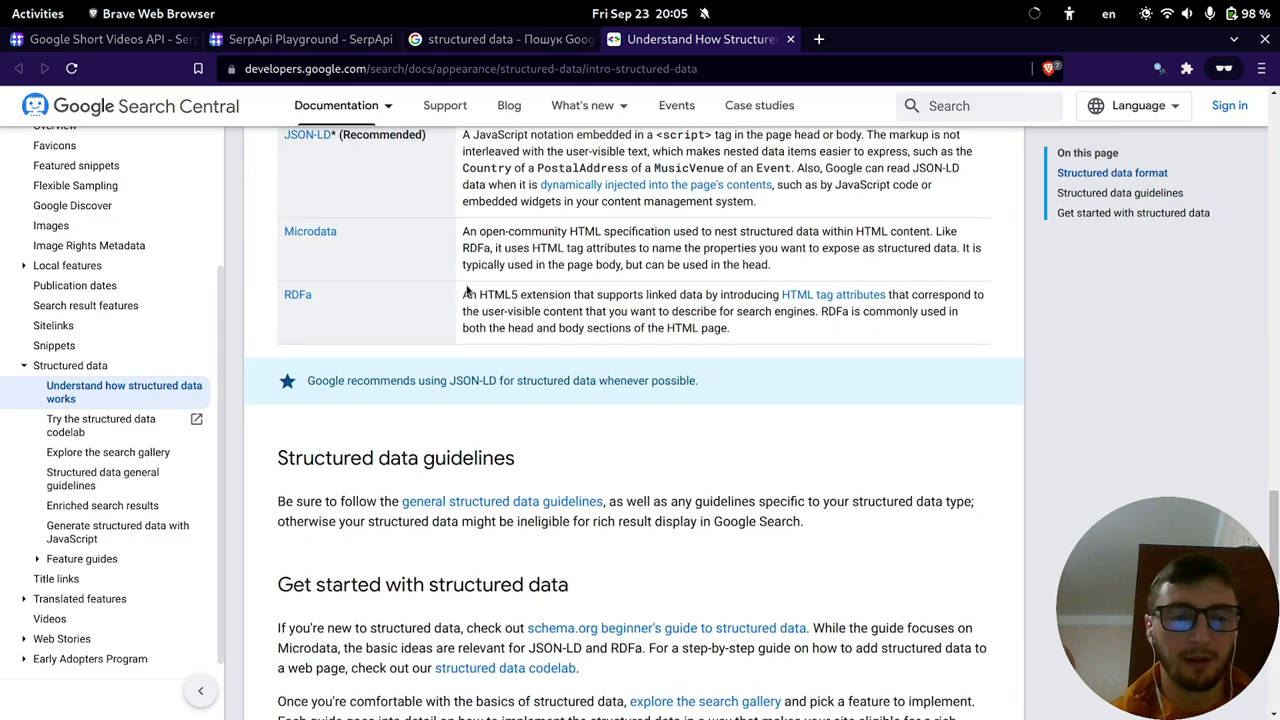
{"action": "scroll", "coordinate": [484, 222], "scroll_direction": "down", "scroll_amount": 10}
{"action": "scroll", "coordinate": [517, 317], "scroll_direction": "down", "scroll_amount": 1}
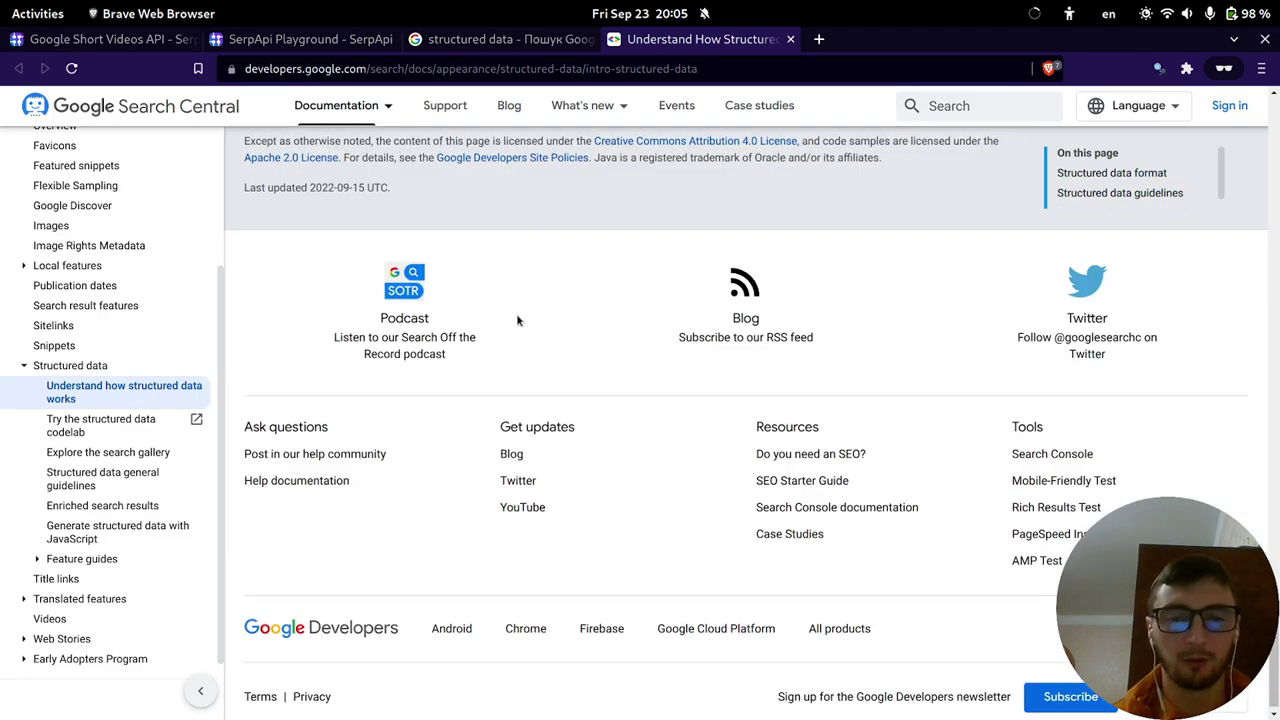
{"action": "scroll", "coordinate": [517, 317], "scroll_direction": "up", "scroll_amount": 3}
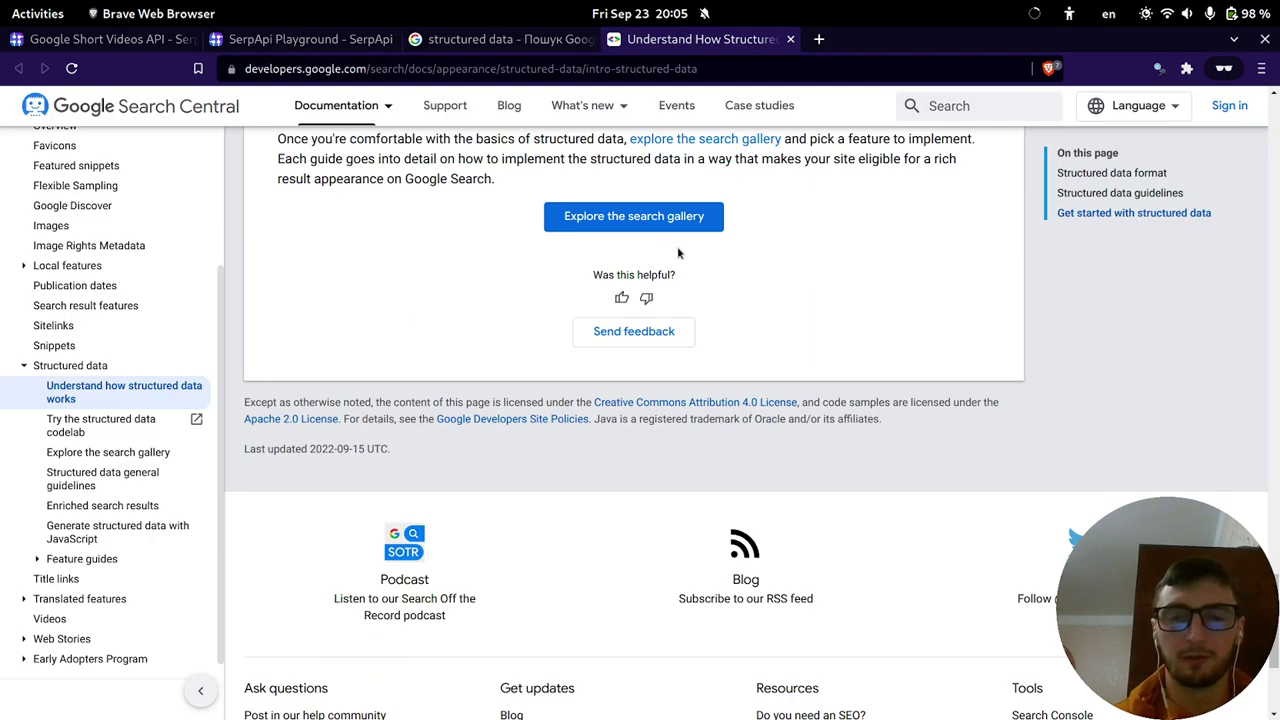
{"action": "key", "text": "ctrl+w"}
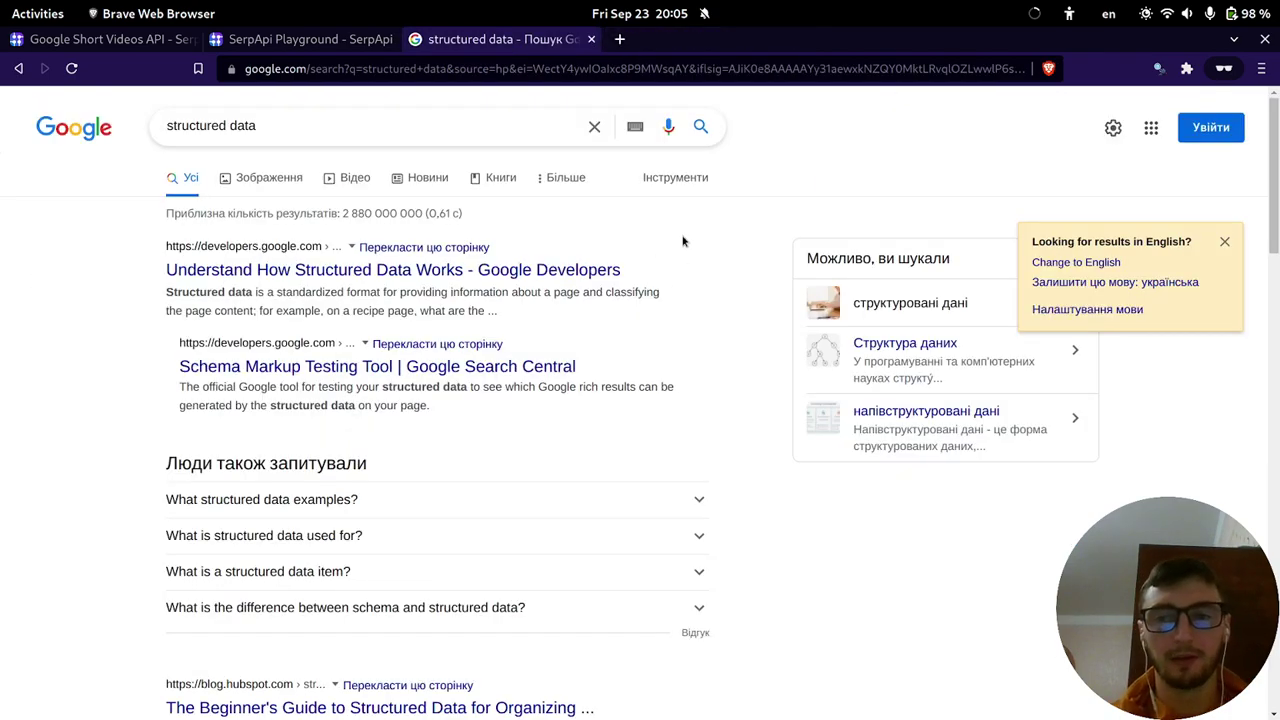
{"action": "key", "text": "ctrl+w"}
{"action": "key", "text": "ctrl+Page_Up"}
{"action": "scroll", "coordinate": [480, 432], "scroll_direction": "down", "scroll_amount": 3}
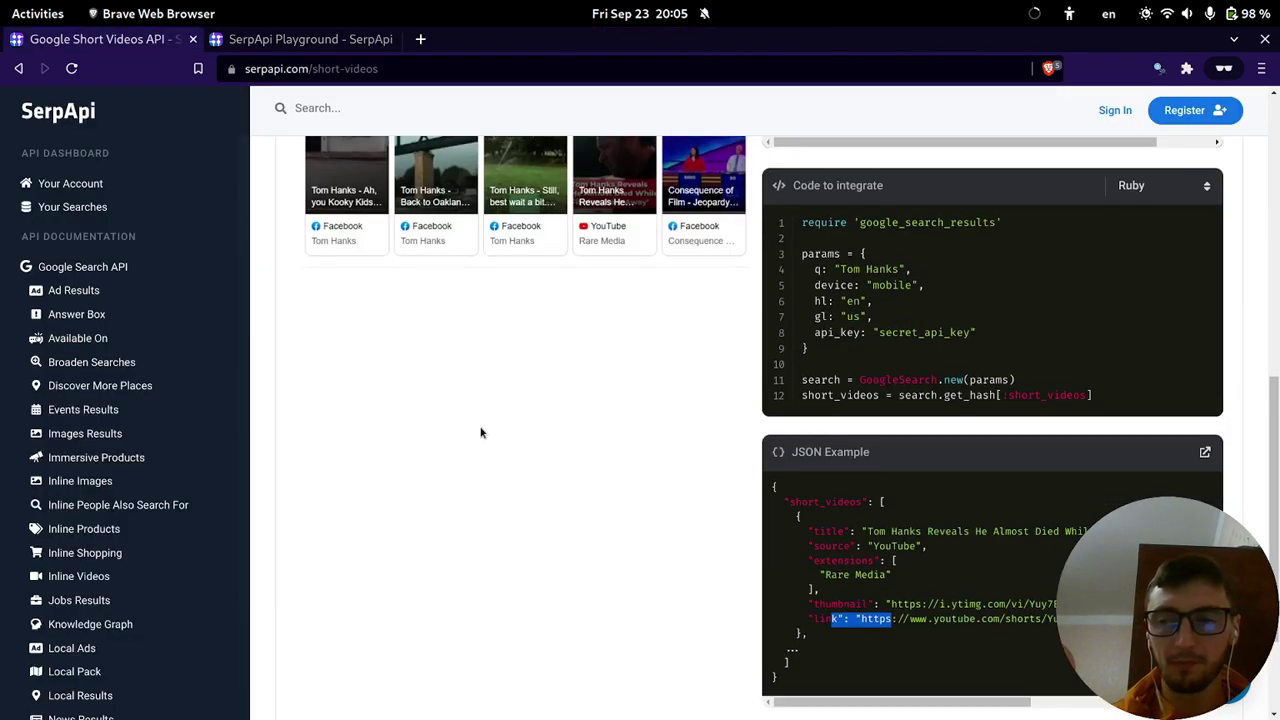
{"action": "scroll", "coordinate": [480, 432], "scroll_direction": "down", "scroll_amount": 2}
{"action": "scroll", "coordinate": [134, 455], "scroll_direction": "down", "scroll_amount": 6}
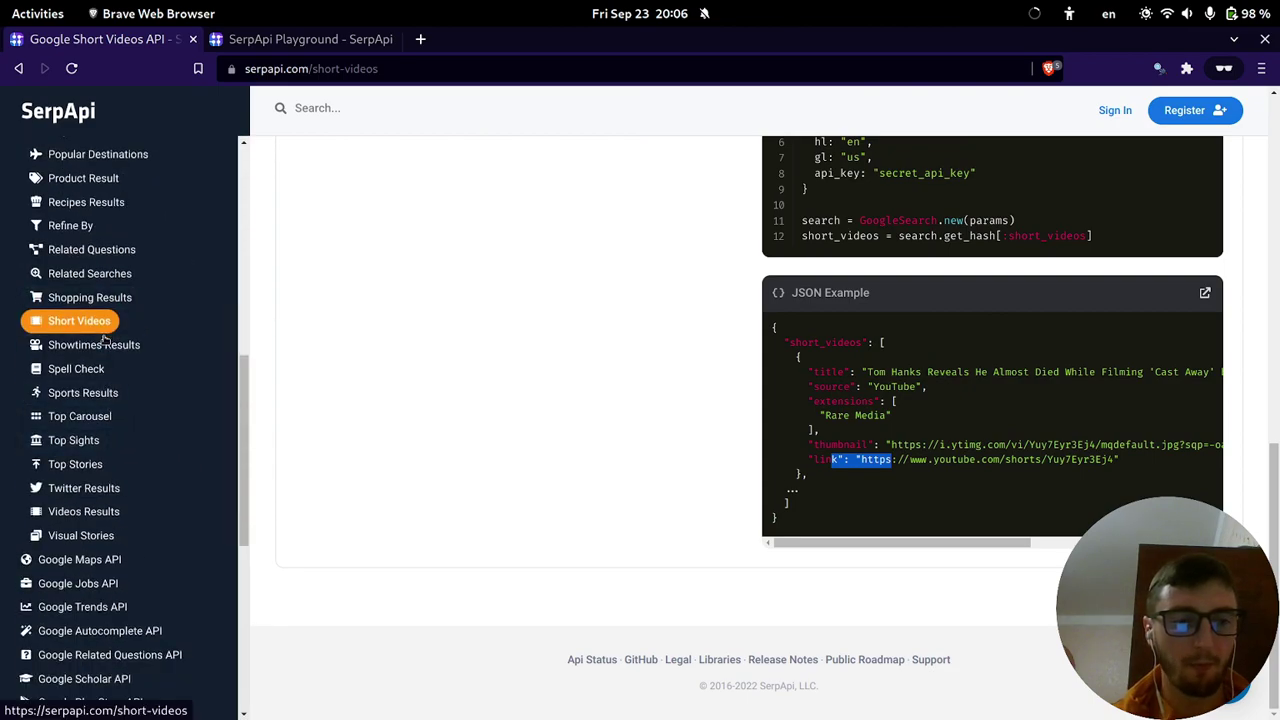
Open the Showtimes Results docs and copy the 'eternals theater' query from the example code.
{"action": "left_click", "coordinate": [100, 344]}
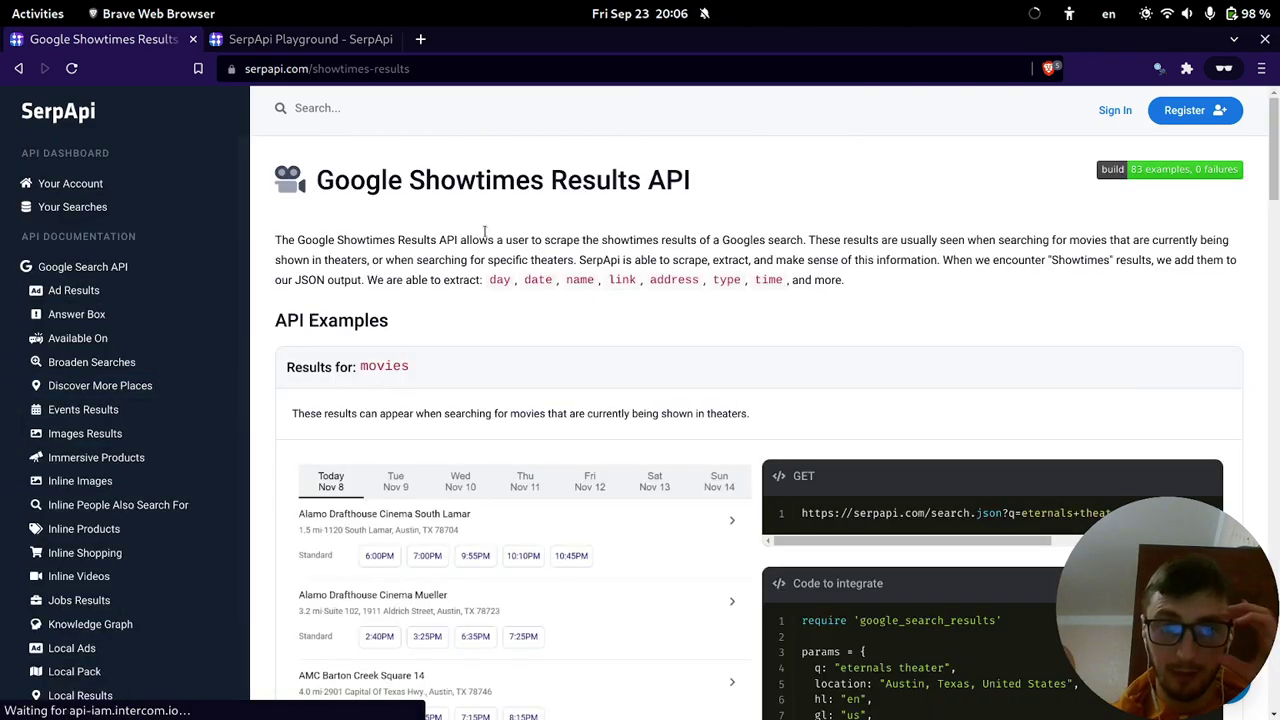
{"action": "scroll", "coordinate": [474, 300], "scroll_direction": "down", "scroll_amount": 5}
{"action": "scroll", "coordinate": [474, 312], "scroll_direction": "up", "scroll_amount": 4}
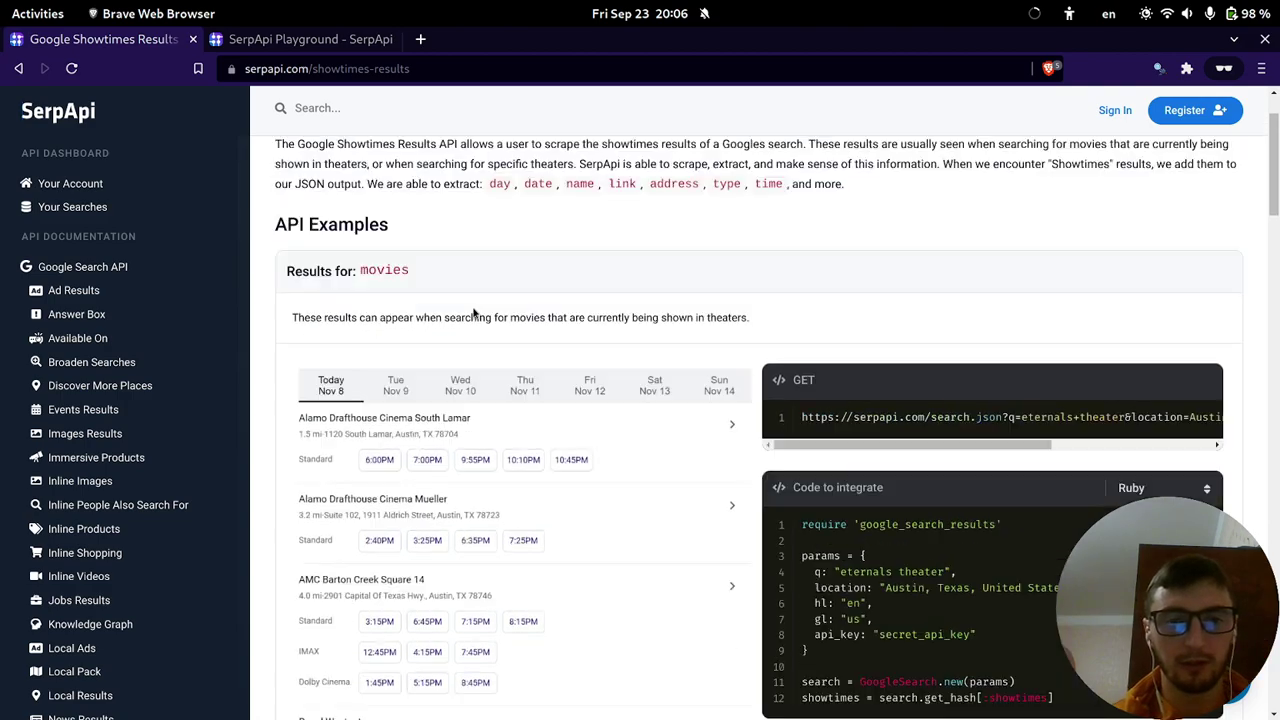
{"action": "double_click", "coordinate": [395, 295]}
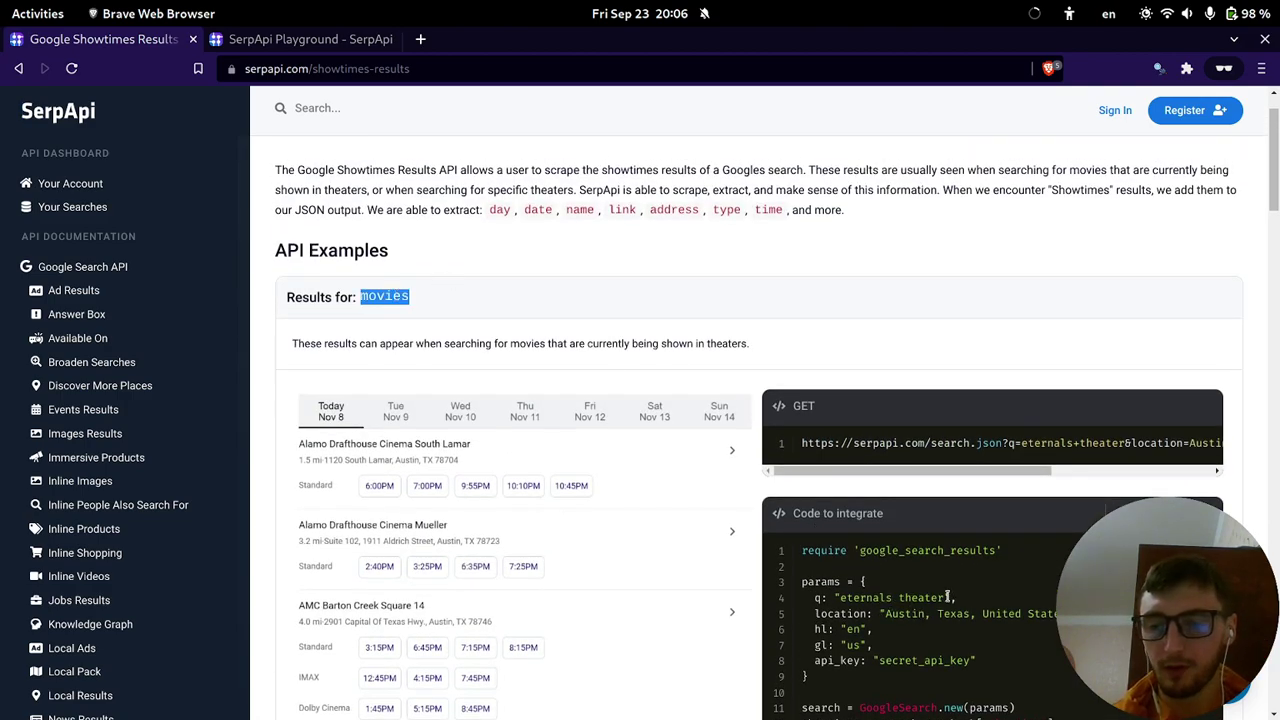
{"action": "left_click_drag", "start_coordinate": [948, 598], "coordinate": [842, 598]}
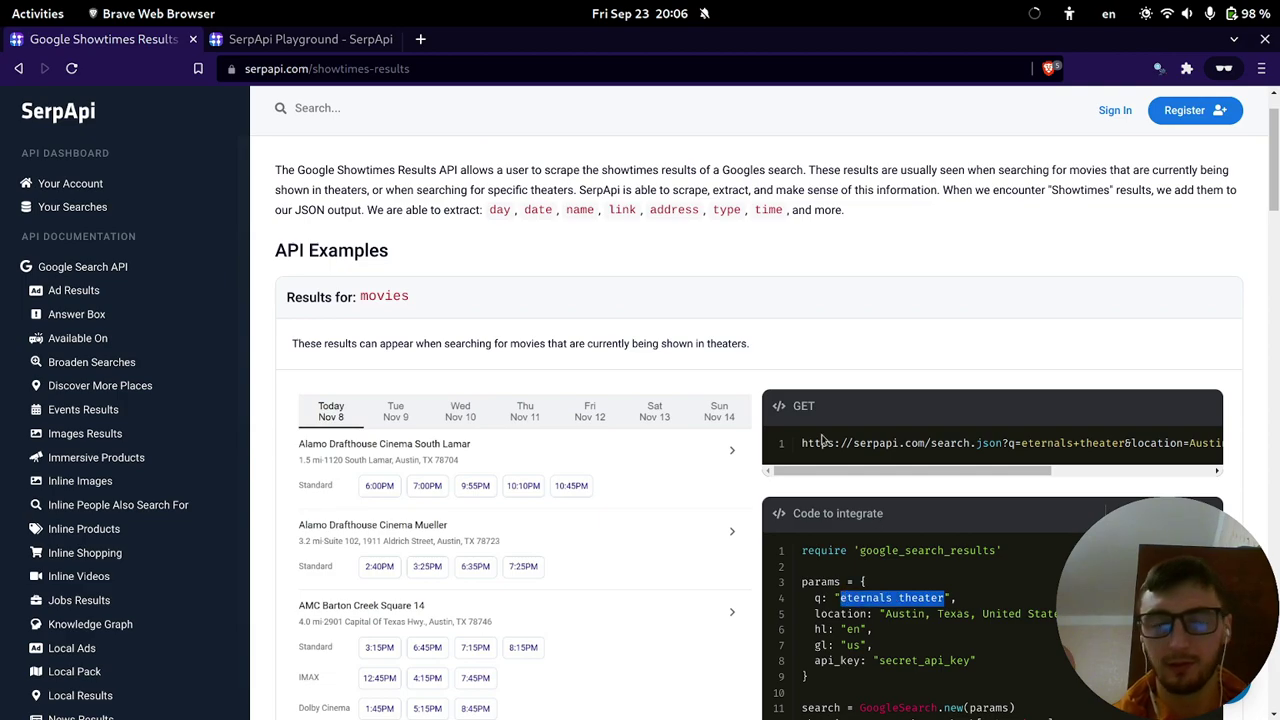
{"action": "key", "text": "ctrl+c"}
Replace the Playground's Plumbing query with 'eternals theater' and run the search.
{"action": "key", "text": "ctrl+Tab"}
{"action": "double_click", "coordinate": [505, 134]}
{"action": "key", "text": "ctrl+v"}
{"action": "left_click", "coordinate": [756, 140]}
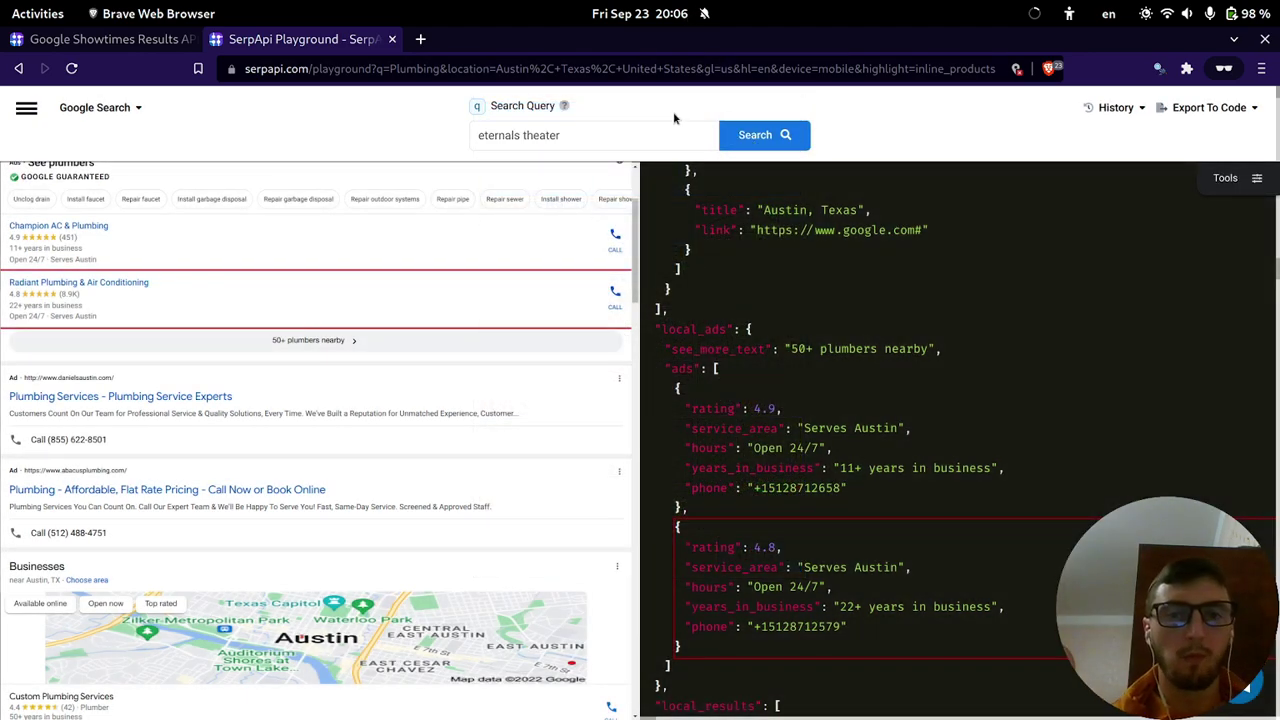
Rerun the 'eternals theater' search and pass the traffic-light captcha.
{"action": "scroll", "coordinate": [520, 251], "scroll_direction": "up", "scroll_amount": 2}
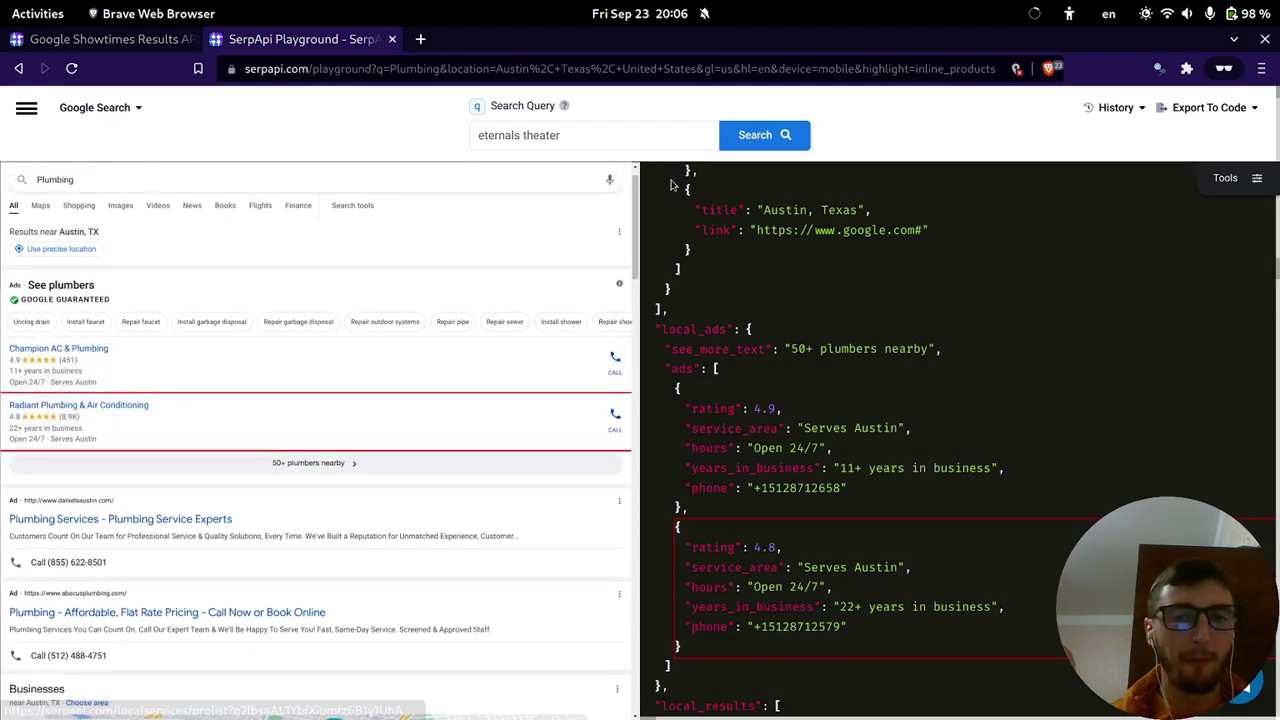
{"action": "left_click", "coordinate": [762, 136]}
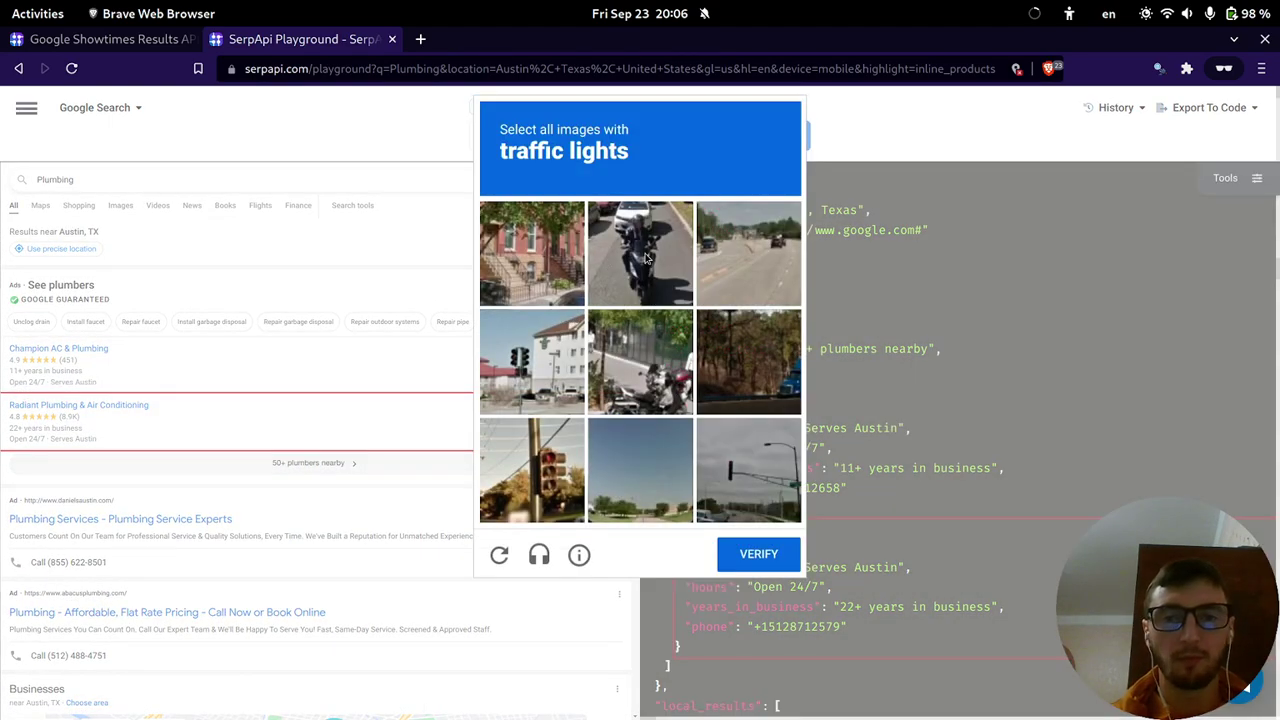
{"action": "left_click", "coordinate": [556, 392]}
{"action": "left_click", "coordinate": [562, 474]}
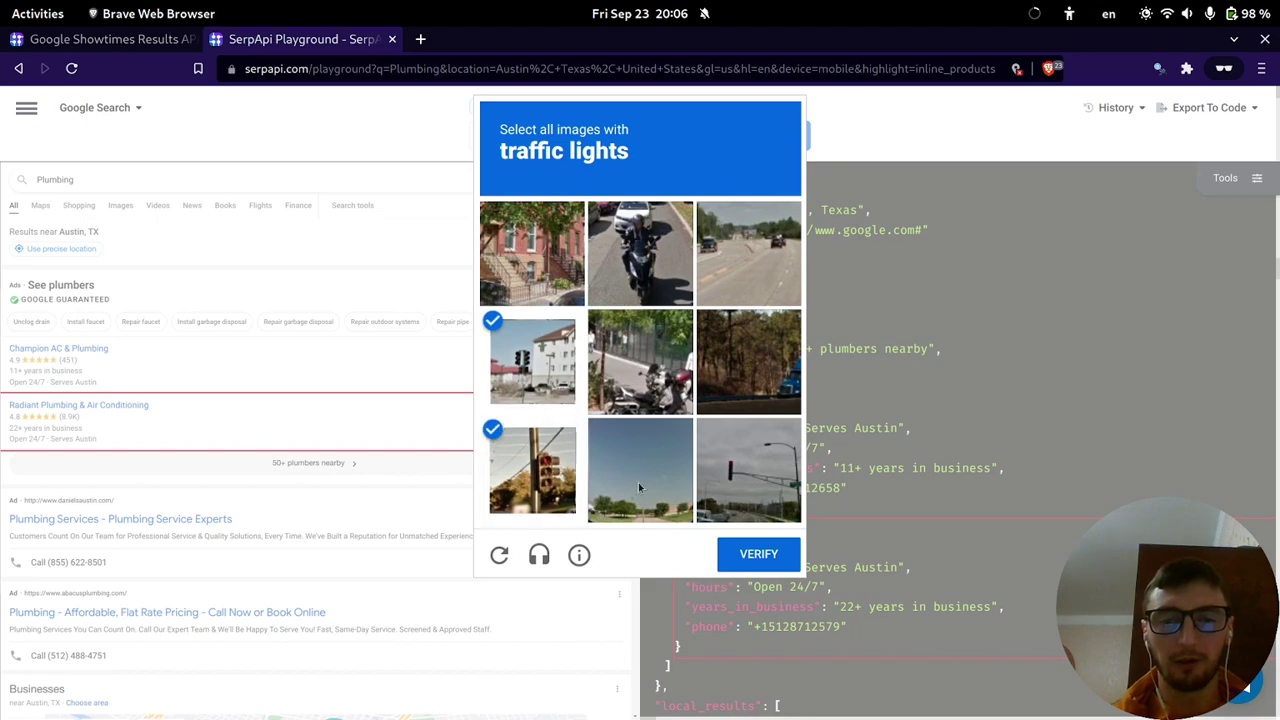
{"action": "left_click", "coordinate": [748, 470]}
{"action": "left_click", "coordinate": [746, 556]}
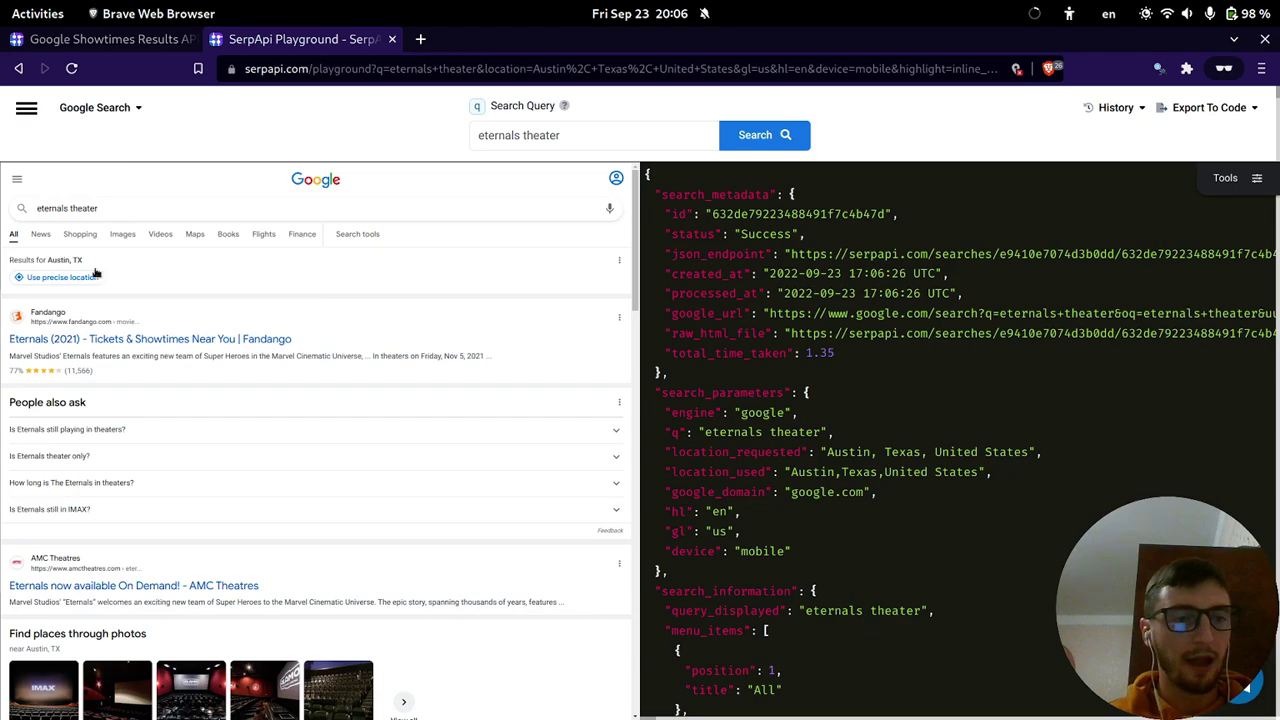
Review the mobile results, rerun the search on desktop, and return to the Showtimes docs.
{"action": "scroll", "coordinate": [152, 290], "scroll_direction": "down", "scroll_amount": 4}
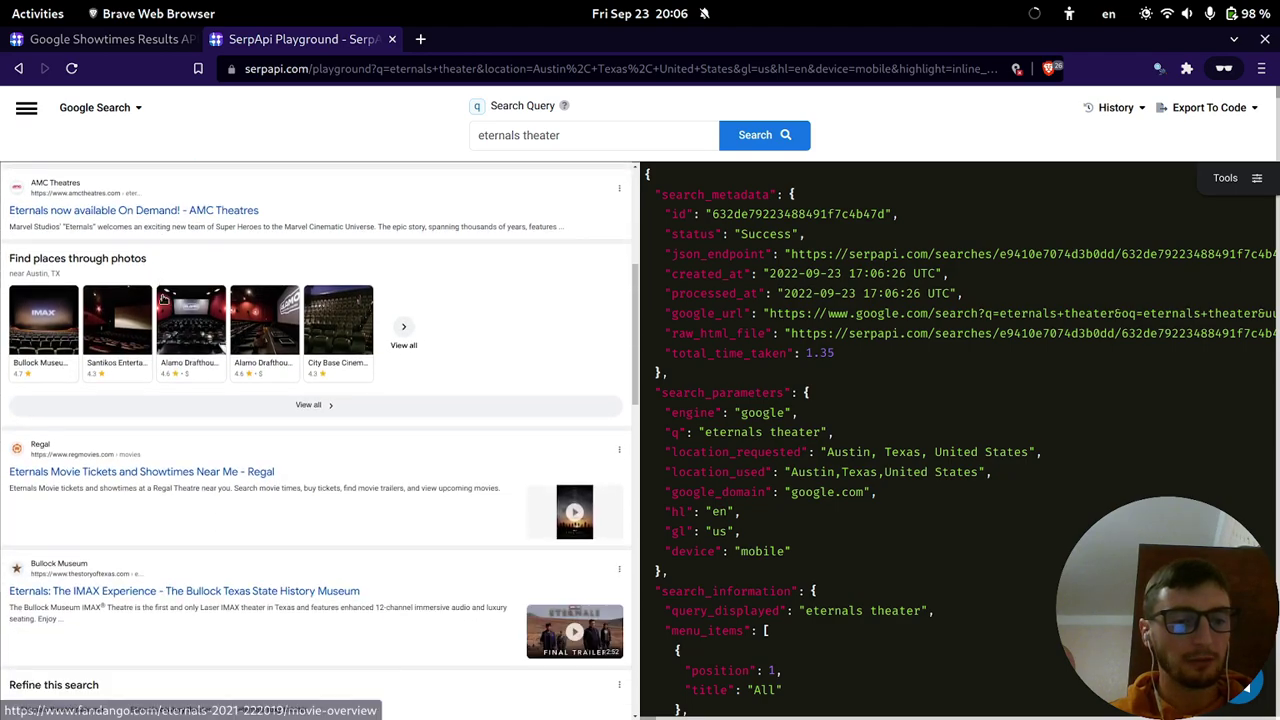
{"action": "scroll", "coordinate": [175, 300], "scroll_direction": "down", "scroll_amount": 10}
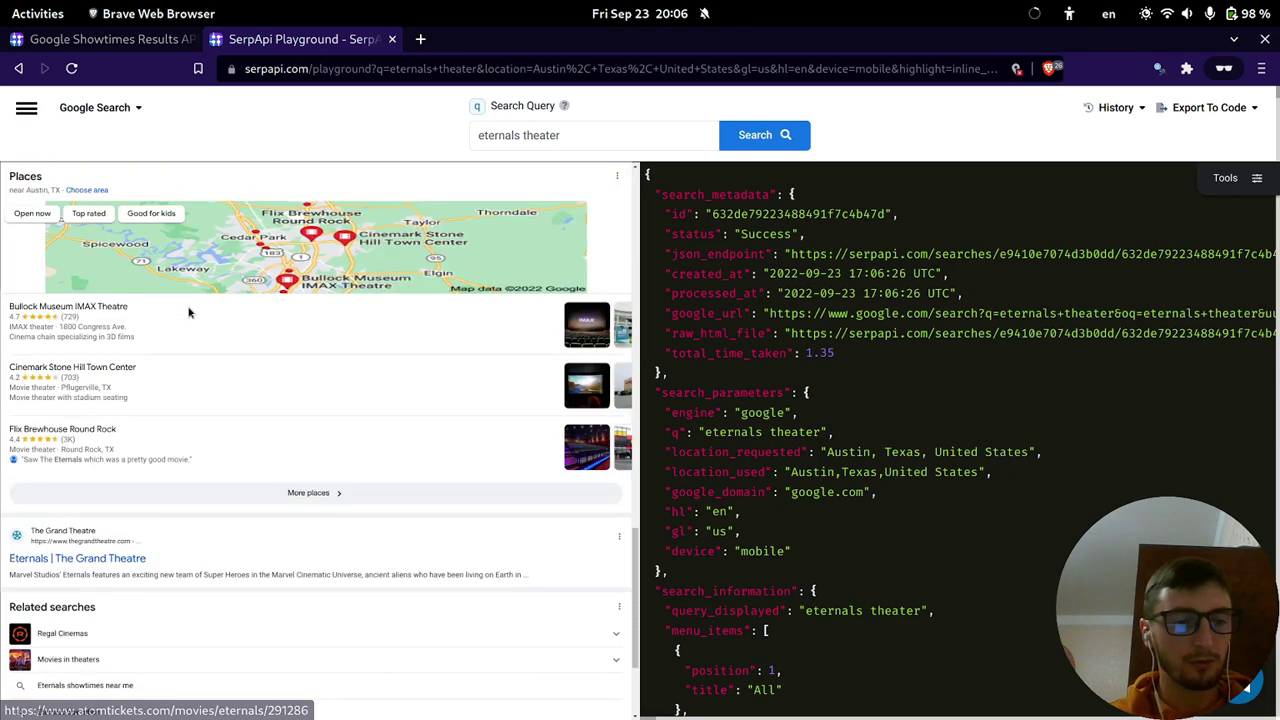
{"action": "scroll", "coordinate": [185, 325], "scroll_direction": "down", "scroll_amount": 2}
{"action": "scroll", "coordinate": [359, 338], "scroll_direction": "up", "scroll_amount": 12}
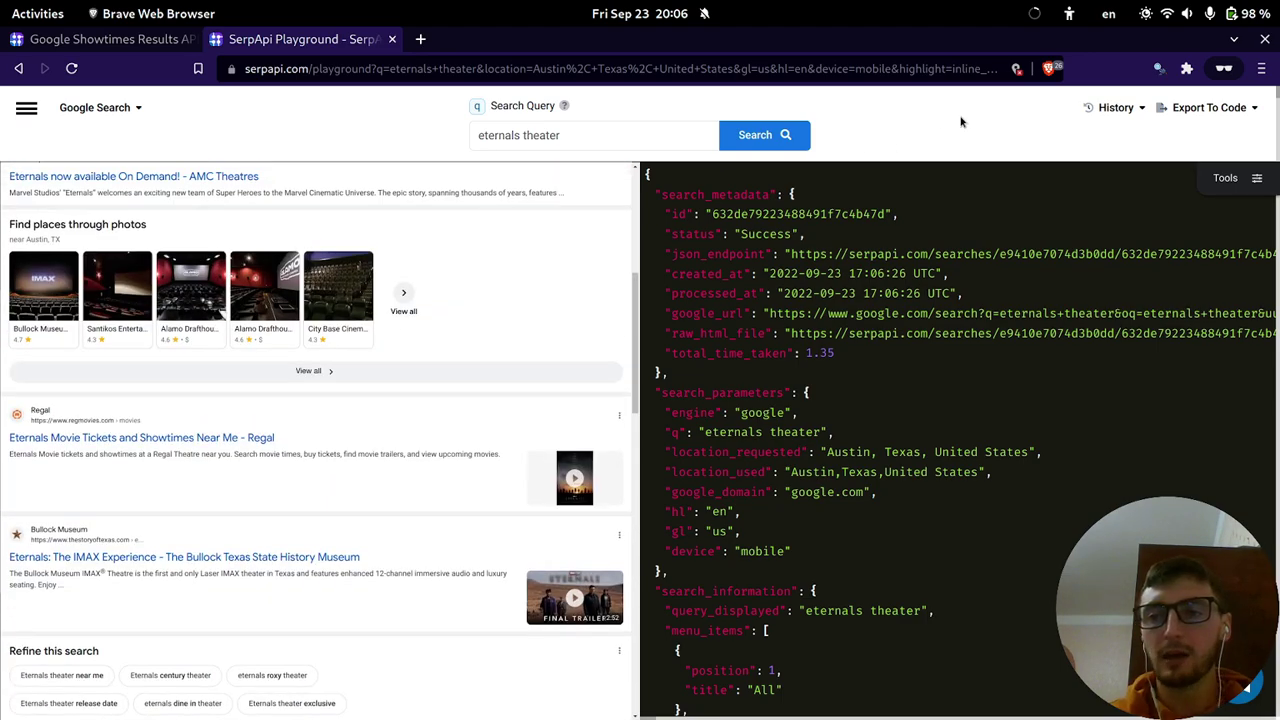
{"action": "scroll", "coordinate": [1000, 125], "scroll_direction": "down", "scroll_amount": 5}
{"action": "scroll", "coordinate": [1056, 141], "scroll_direction": "up", "scroll_amount": 5}
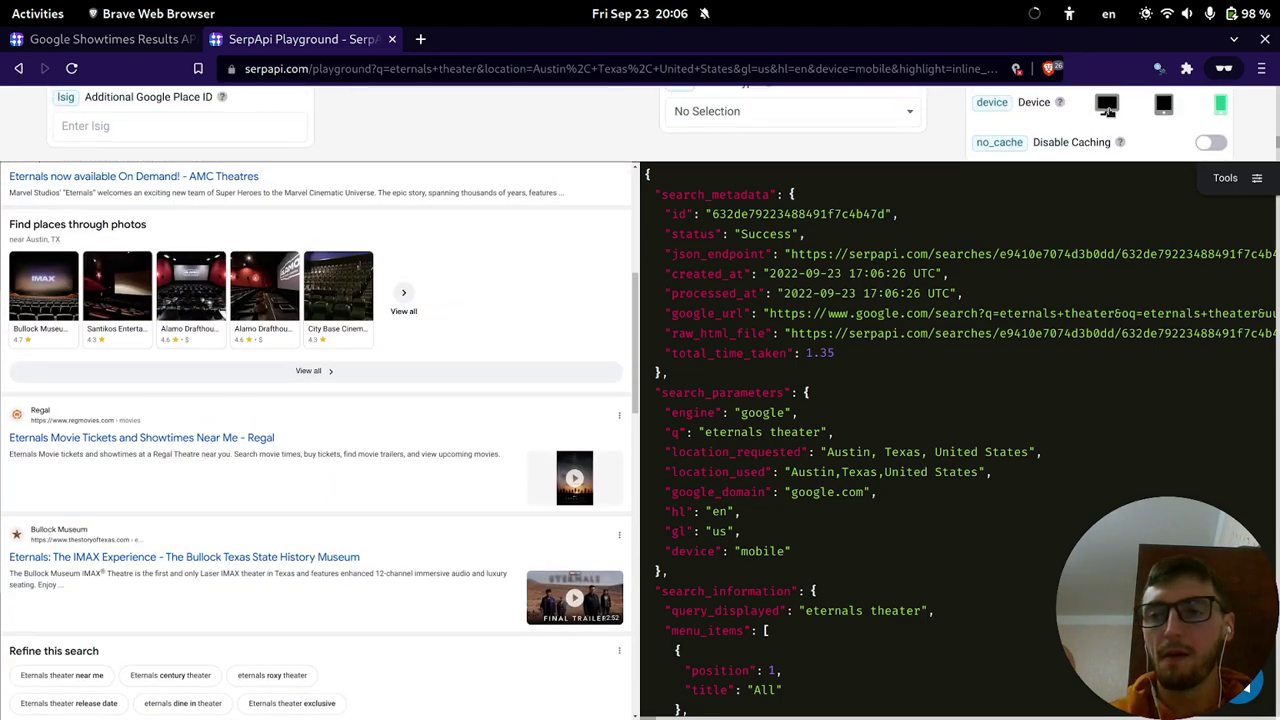
{"action": "left_click", "coordinate": [787, 140]}
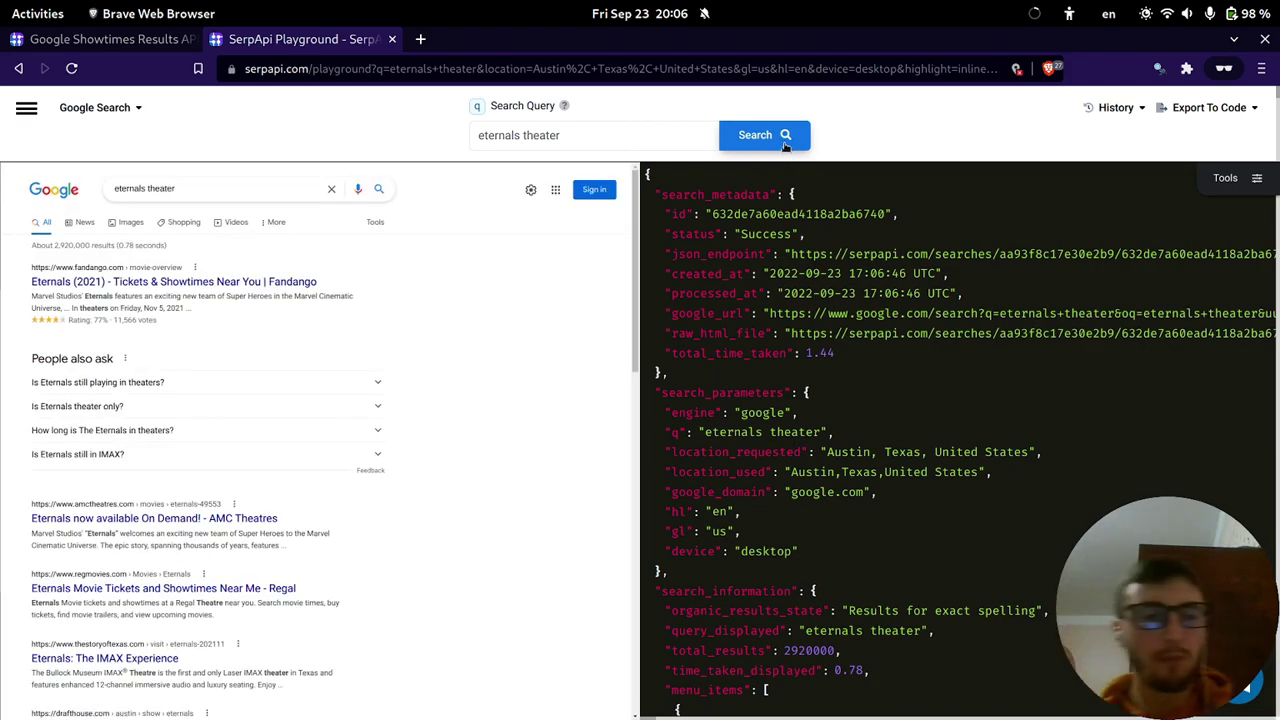
{"action": "scroll", "coordinate": [339, 340], "scroll_direction": "down", "scroll_amount": 10}
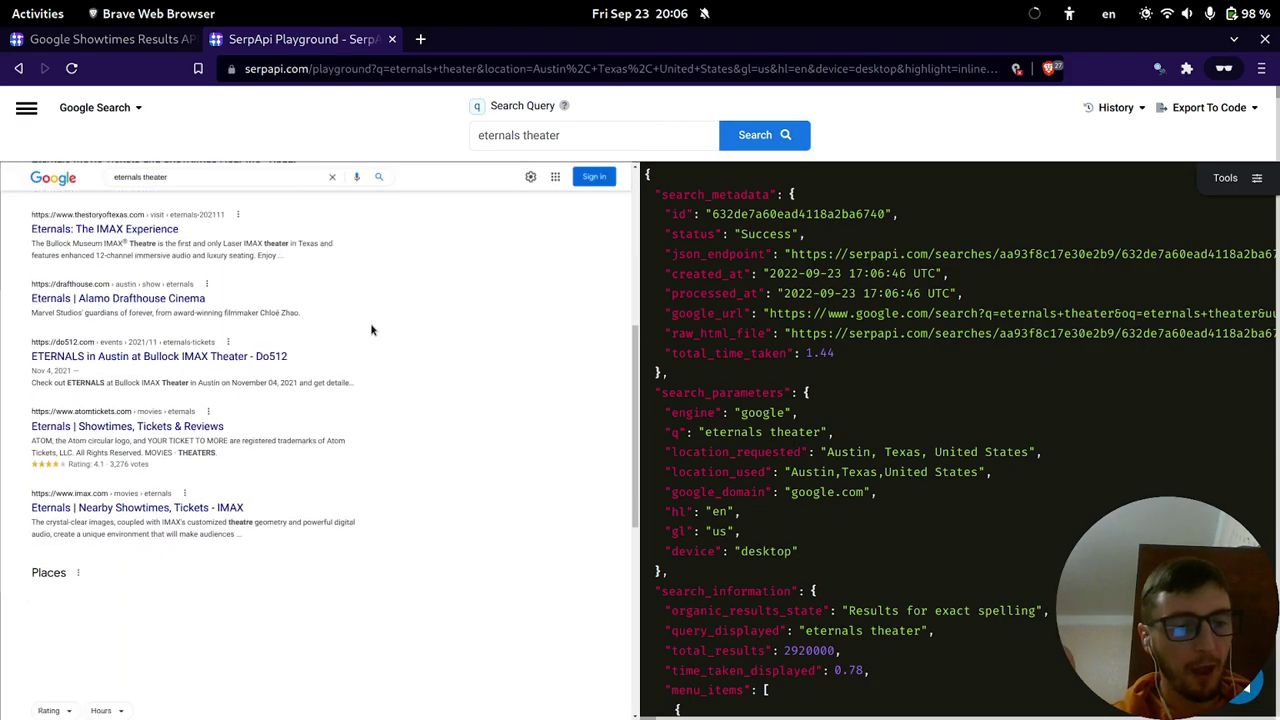
{"action": "scroll", "coordinate": [438, 340], "scroll_direction": "down", "scroll_amount": 2}
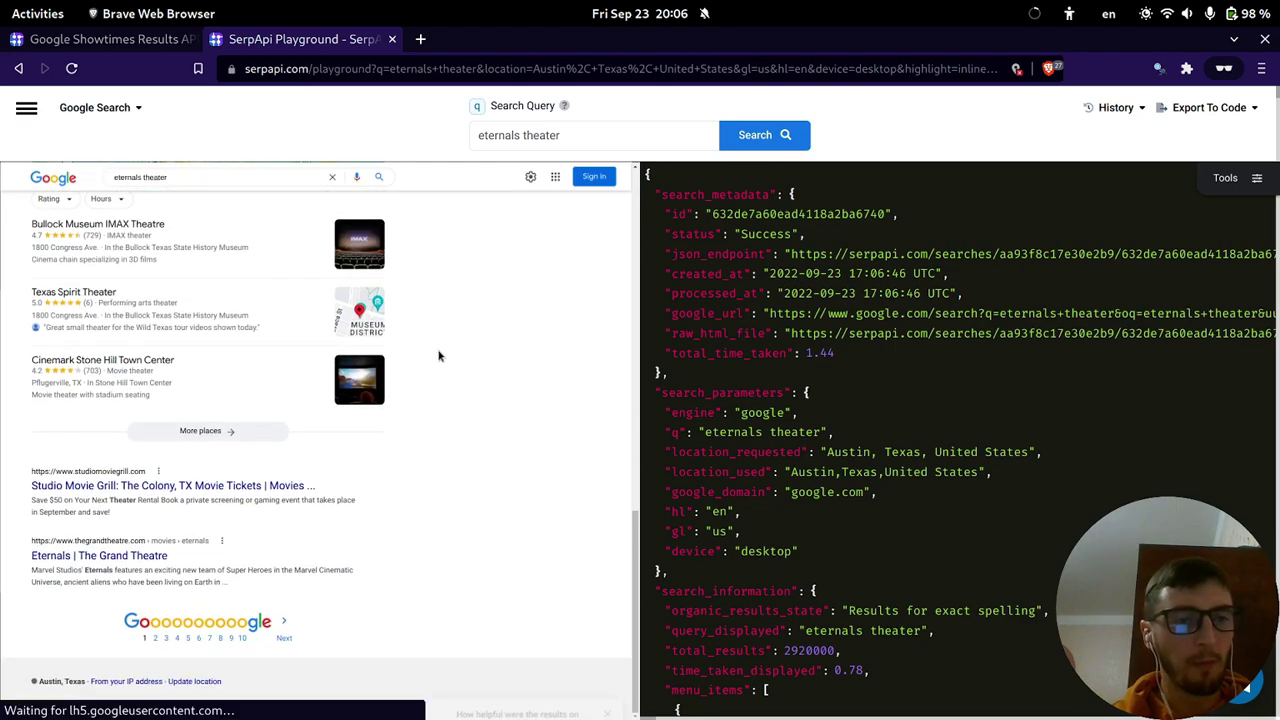
{"action": "key", "text": "ctrl+Page_Up"}
Scroll the Showtimes JSON example and highlight its day, date and theaters keys.
{"action": "scroll", "coordinate": [396, 192], "scroll_direction": "down", "scroll_amount": 3}
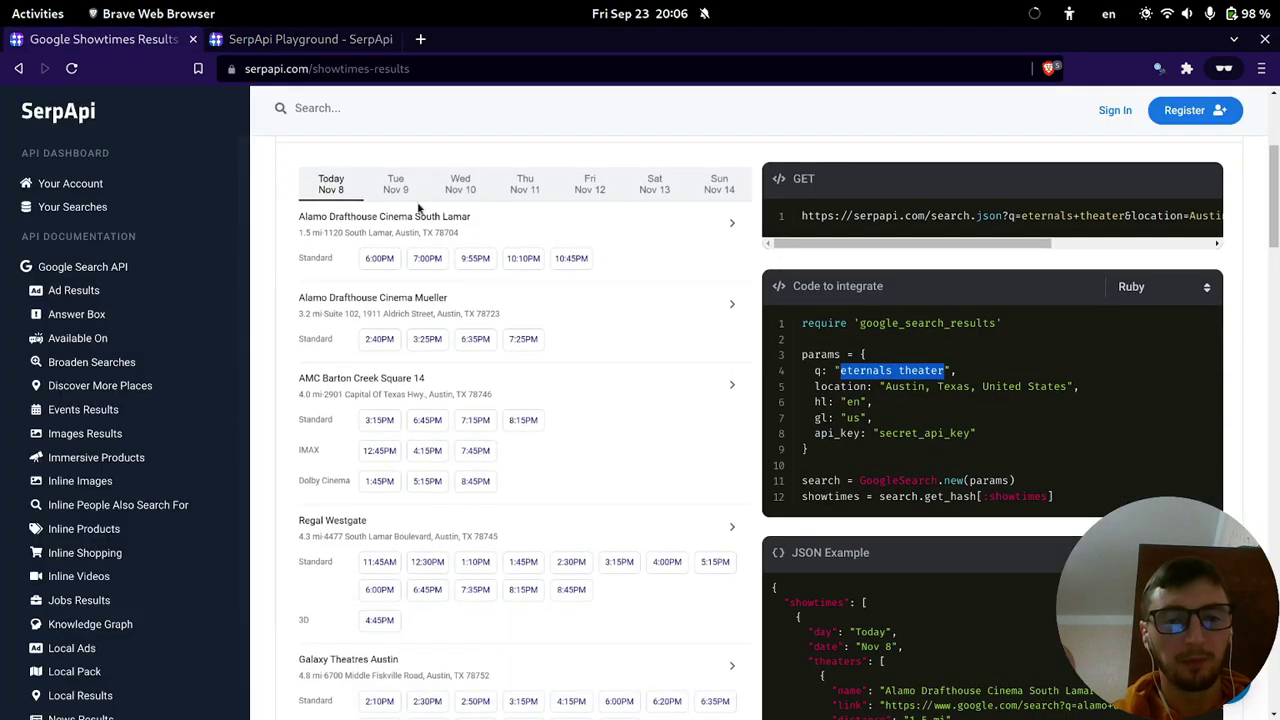
{"action": "scroll", "coordinate": [517, 391], "scroll_direction": "down", "scroll_amount": 3}
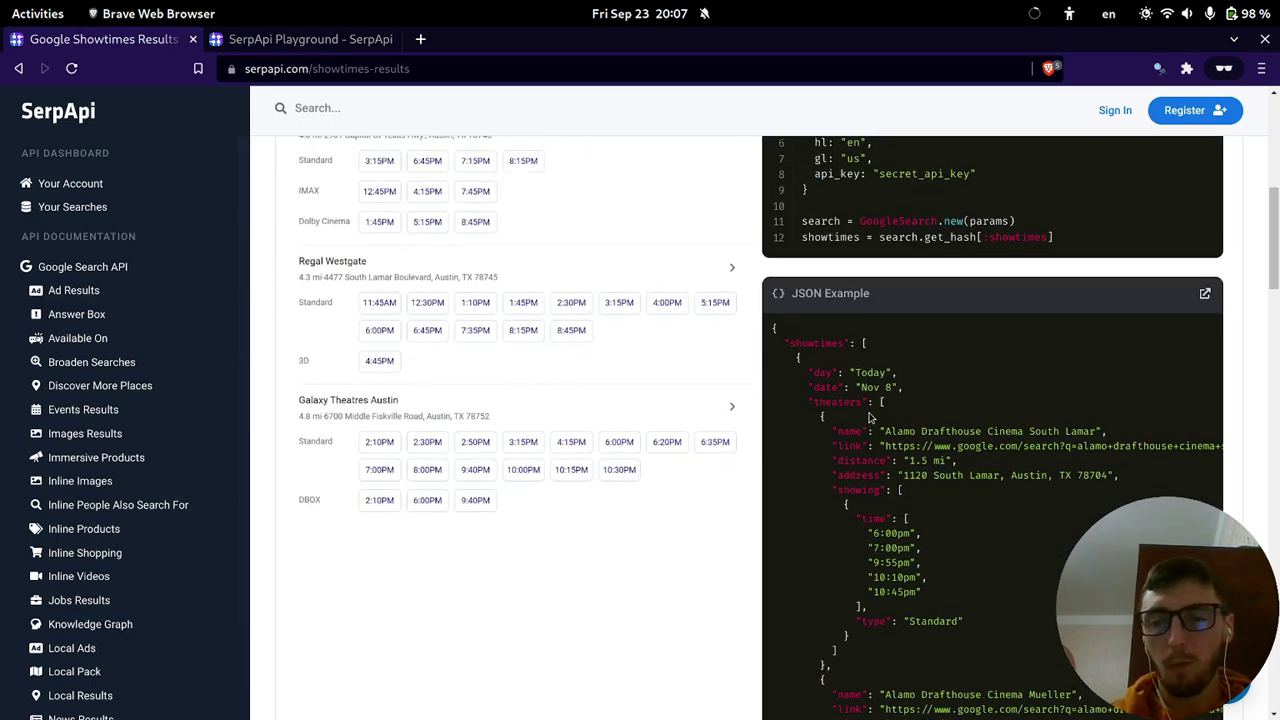
{"action": "scroll", "coordinate": [869, 418], "scroll_direction": "down", "scroll_amount": 7}
{"action": "scroll", "coordinate": [886, 352], "scroll_direction": "up", "scroll_amount": 8}
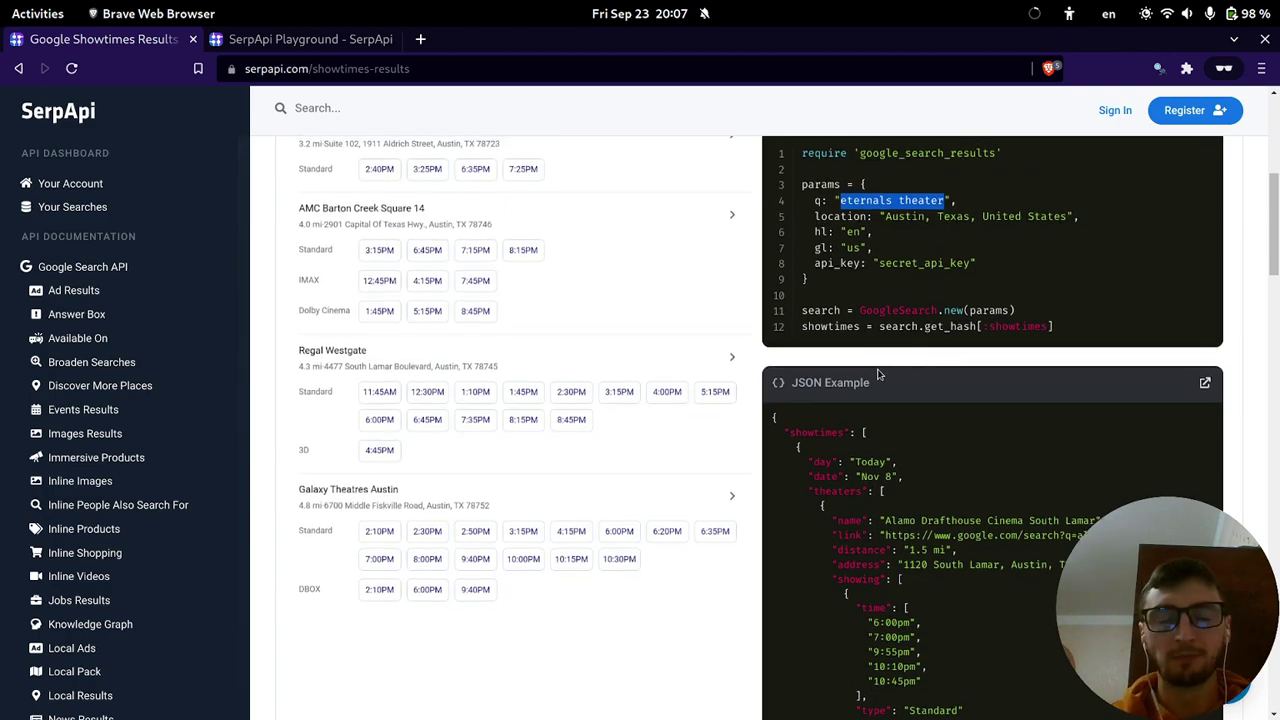
{"action": "scroll", "coordinate": [880, 372], "scroll_direction": "up", "scroll_amount": 3}
{"action": "scroll", "coordinate": [884, 370], "scroll_direction": "up", "scroll_amount": 2}
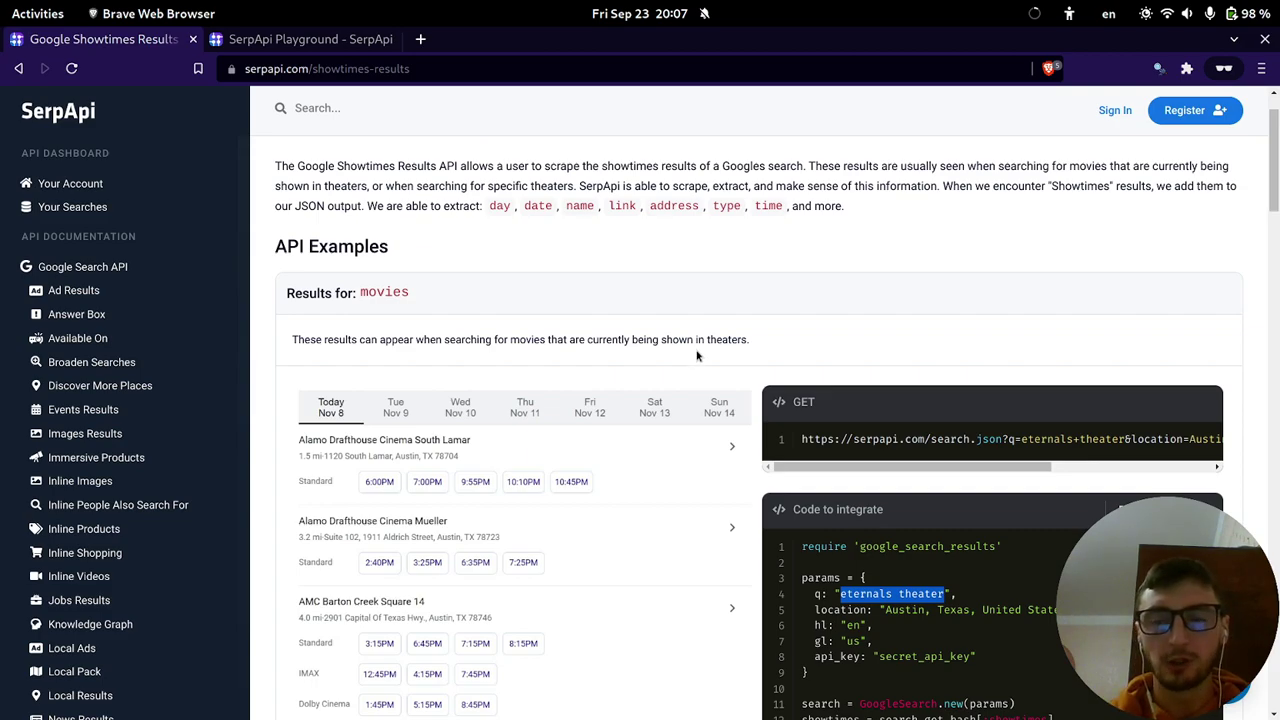
{"action": "scroll", "coordinate": [712, 352], "scroll_direction": "down", "scroll_amount": 5}
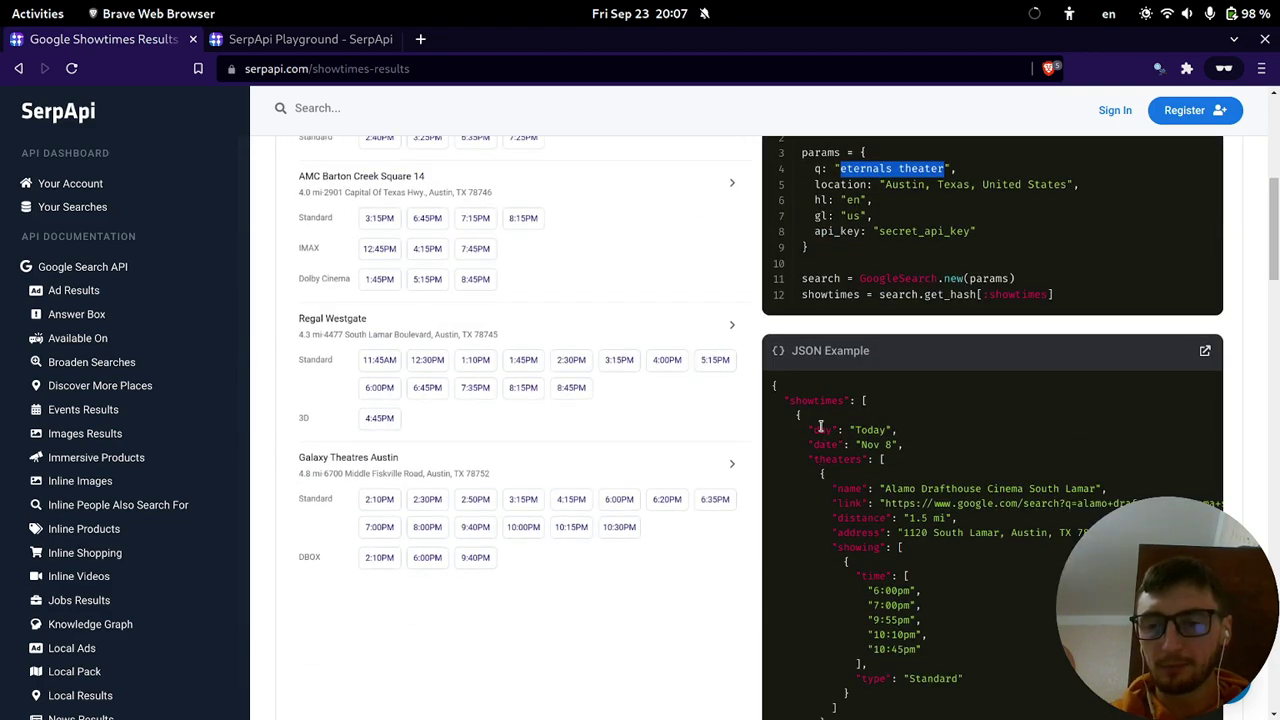
{"action": "left_click_drag", "start_coordinate": [806, 430], "coordinate": [838, 473]}
{"action": "double_click", "coordinate": [846, 460]}
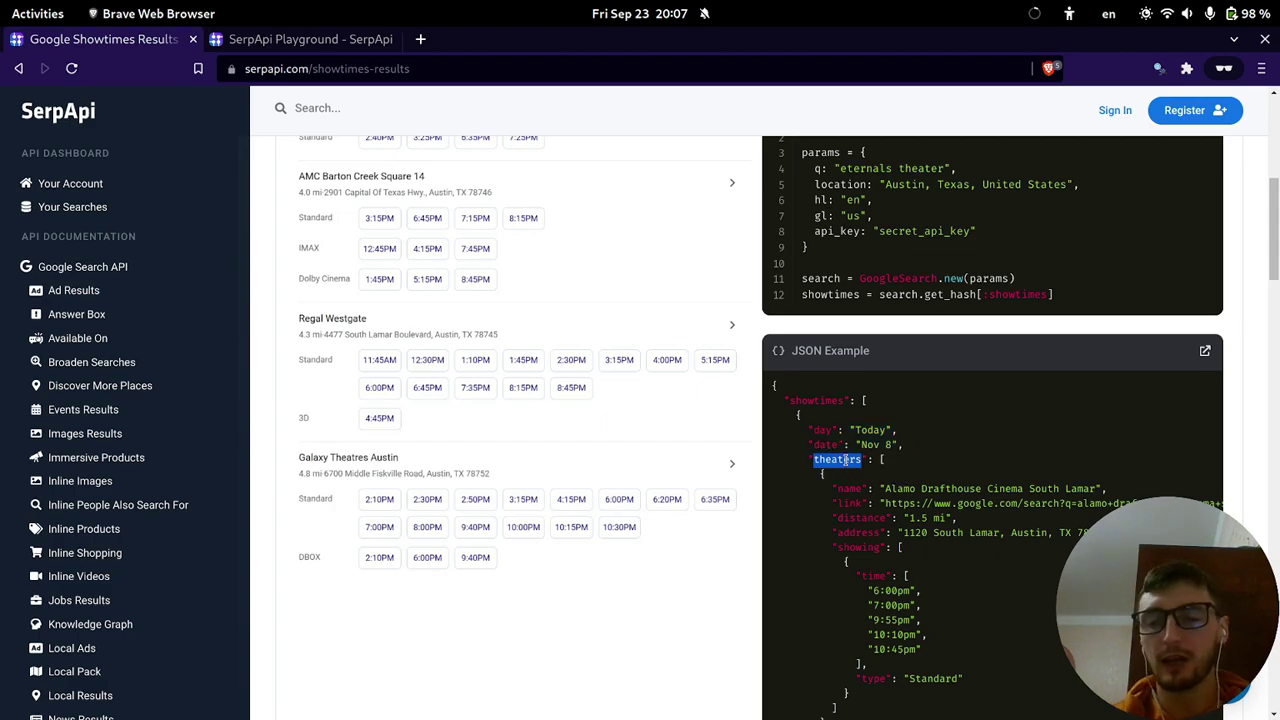
{"action": "scroll", "coordinate": [857, 478], "scroll_direction": "down", "scroll_amount": 3}
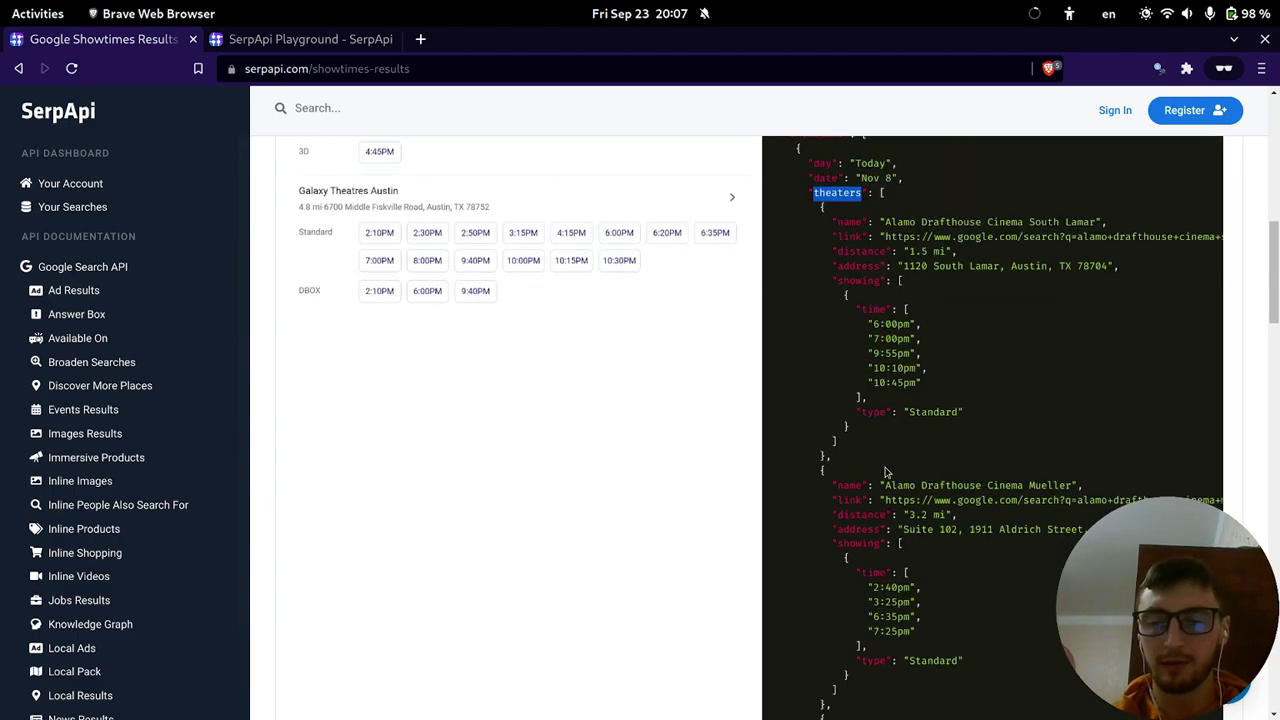
{"action": "left_click", "coordinate": [849, 224]}
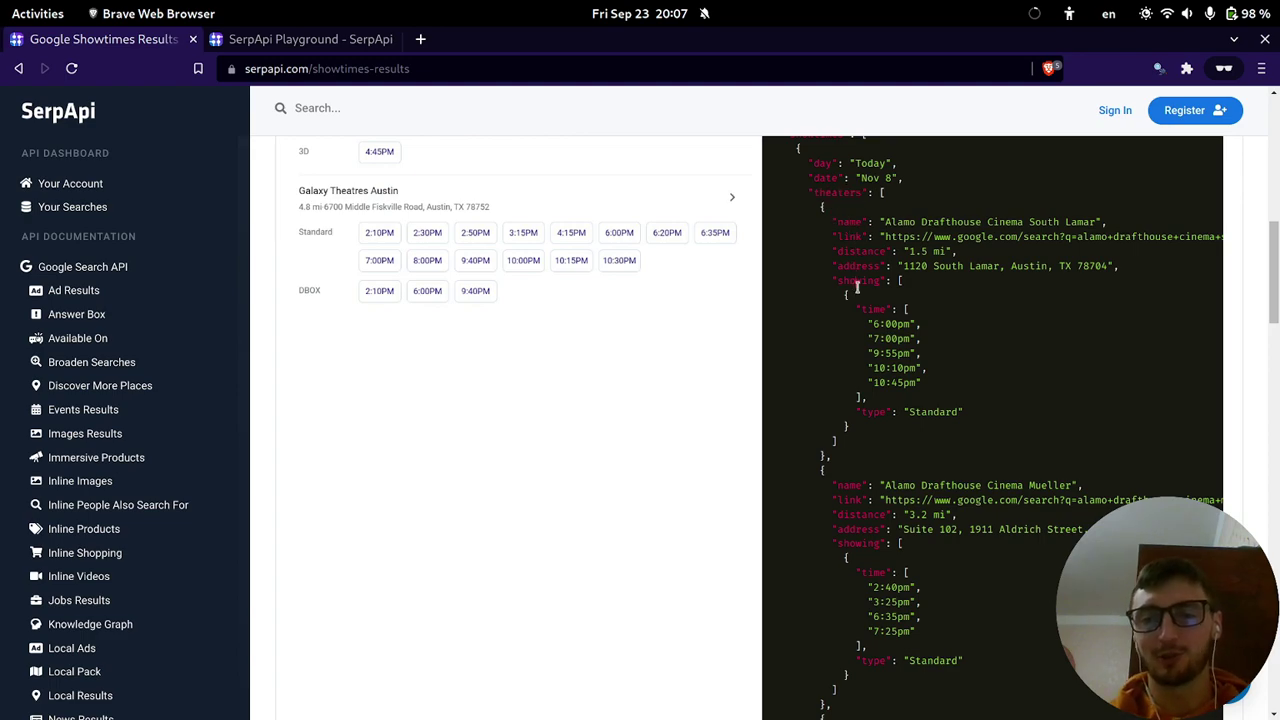
Highlight the Eternals movie name and its Standard and IMAX showing types, then open Spell Check.
{"action": "scroll", "coordinate": [885, 370], "scroll_direction": "down", "scroll_amount": 10}
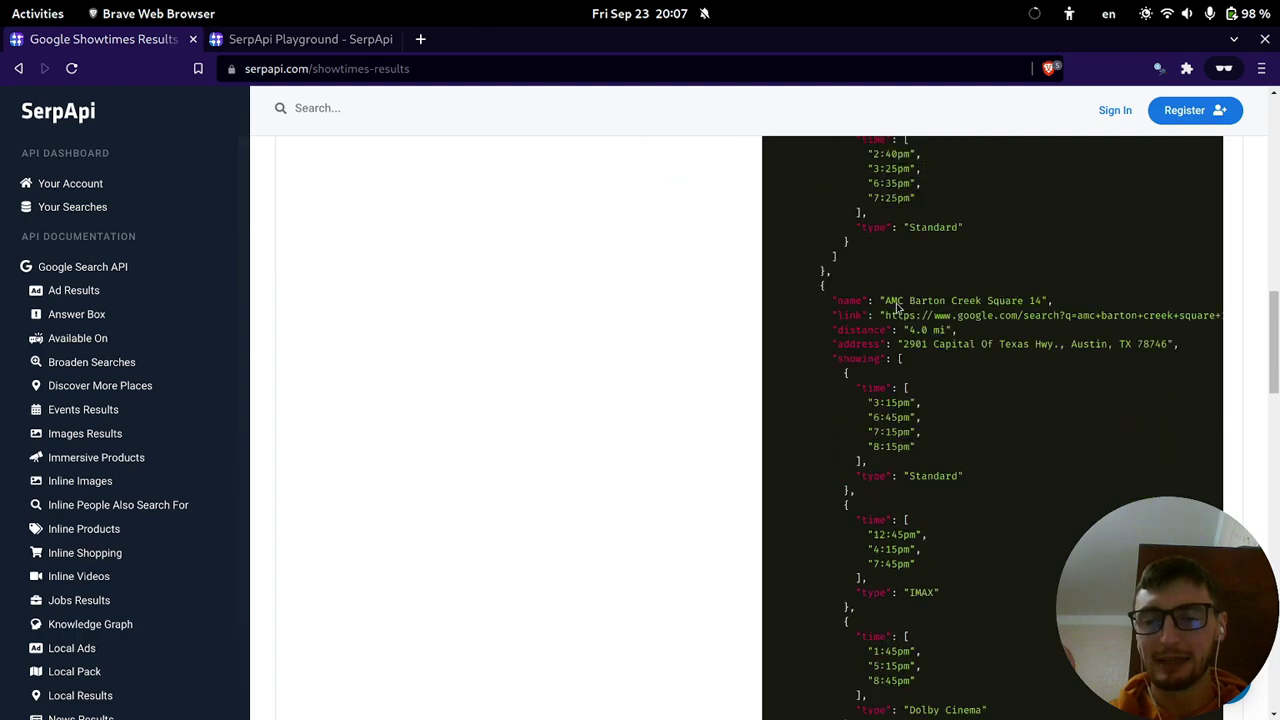
{"action": "scroll", "coordinate": [903, 308], "scroll_direction": "down", "scroll_amount": 10}
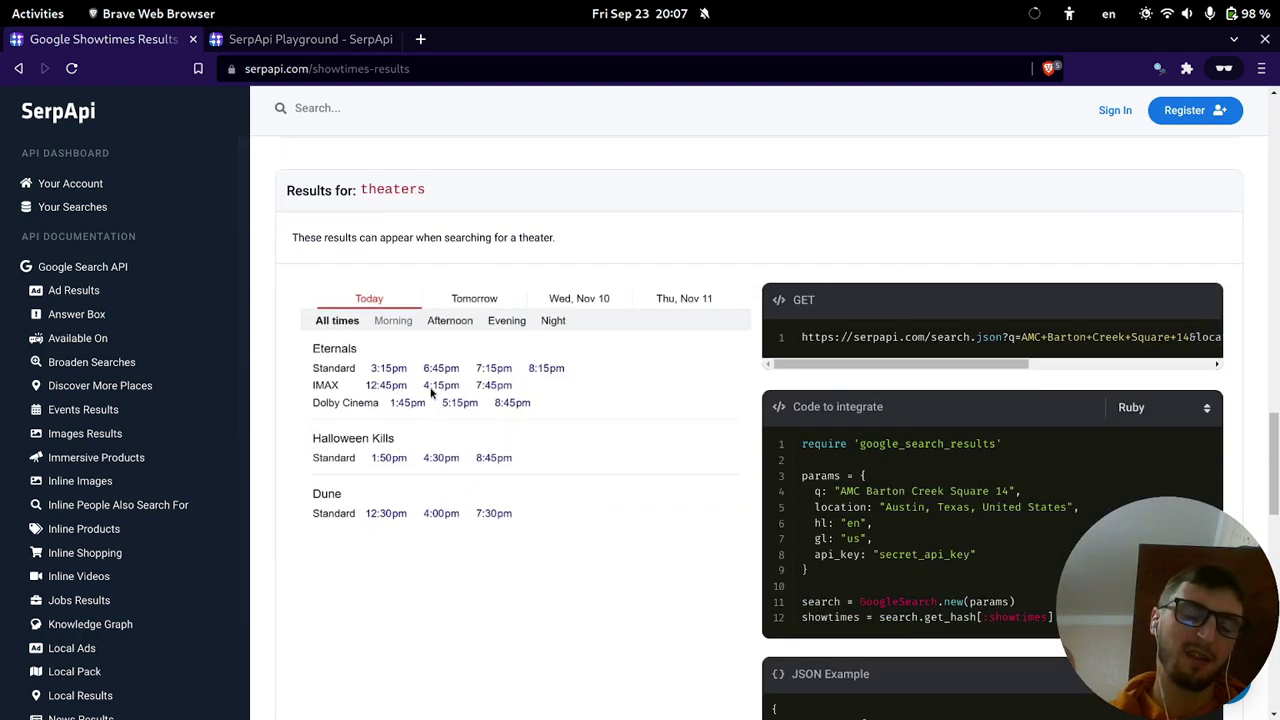
{"action": "scroll", "coordinate": [686, 394], "scroll_direction": "down", "scroll_amount": 10}
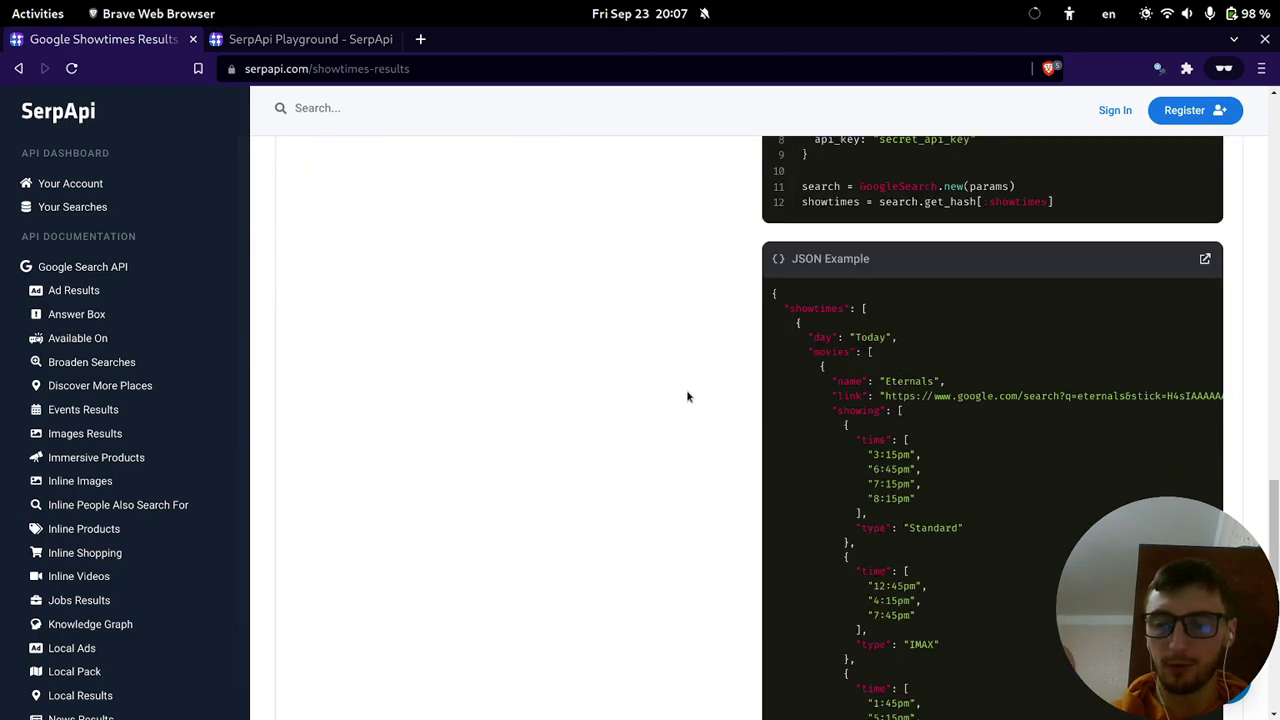
{"action": "scroll", "coordinate": [880, 340], "scroll_direction": "up", "scroll_amount": 3}
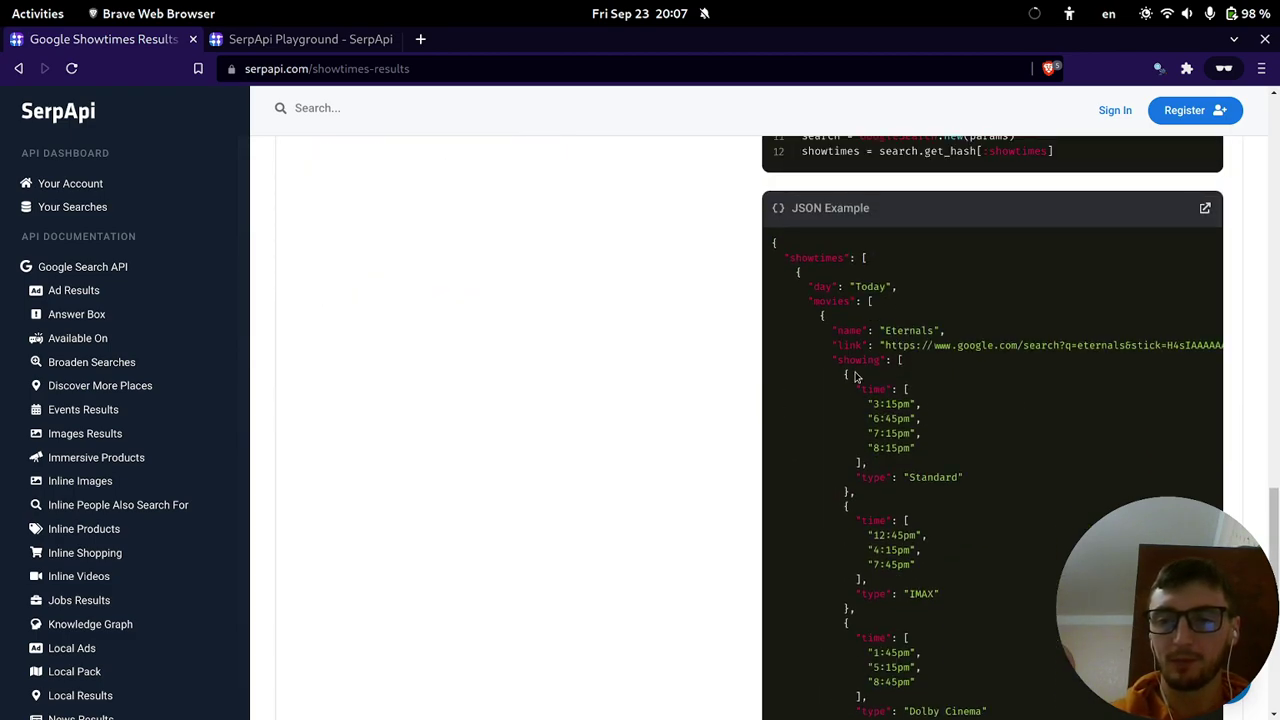
{"action": "left_click_drag", "start_coordinate": [845, 329], "coordinate": [883, 330]}
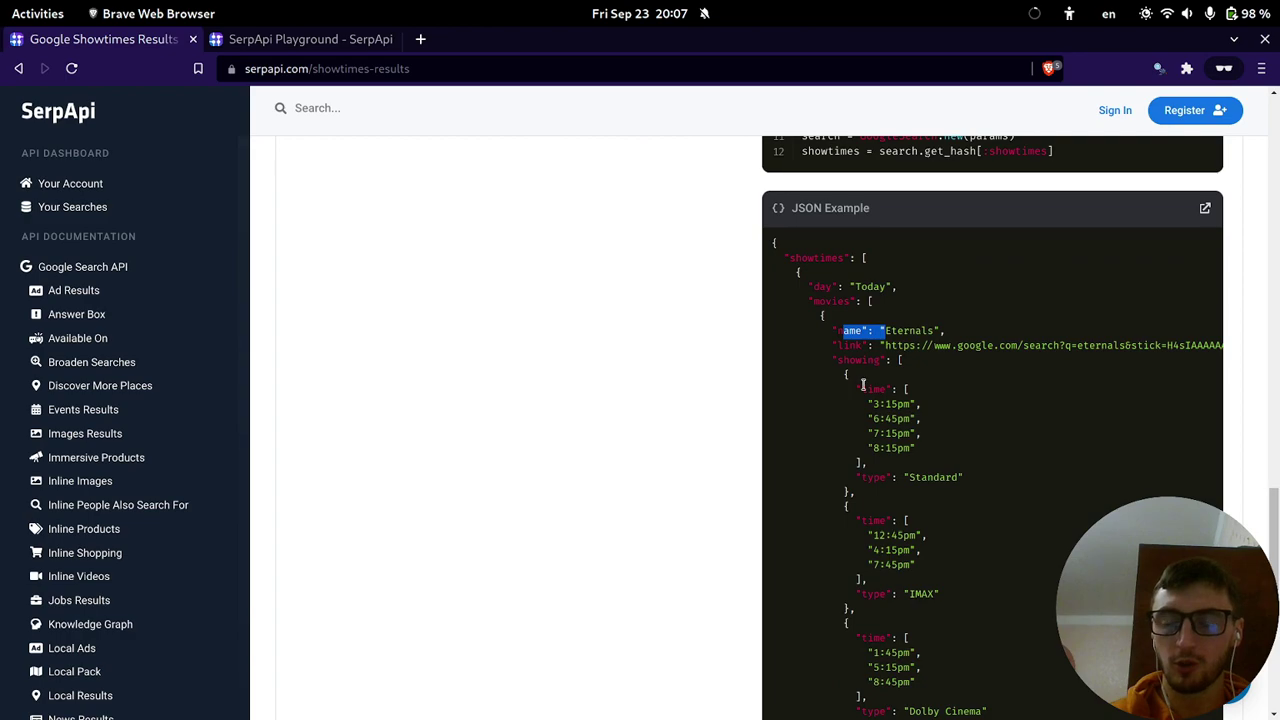
{"action": "left_click_drag", "start_coordinate": [862, 392], "coordinate": [858, 494]}
{"action": "scroll", "coordinate": [938, 486], "scroll_direction": "down", "scroll_amount": 2}
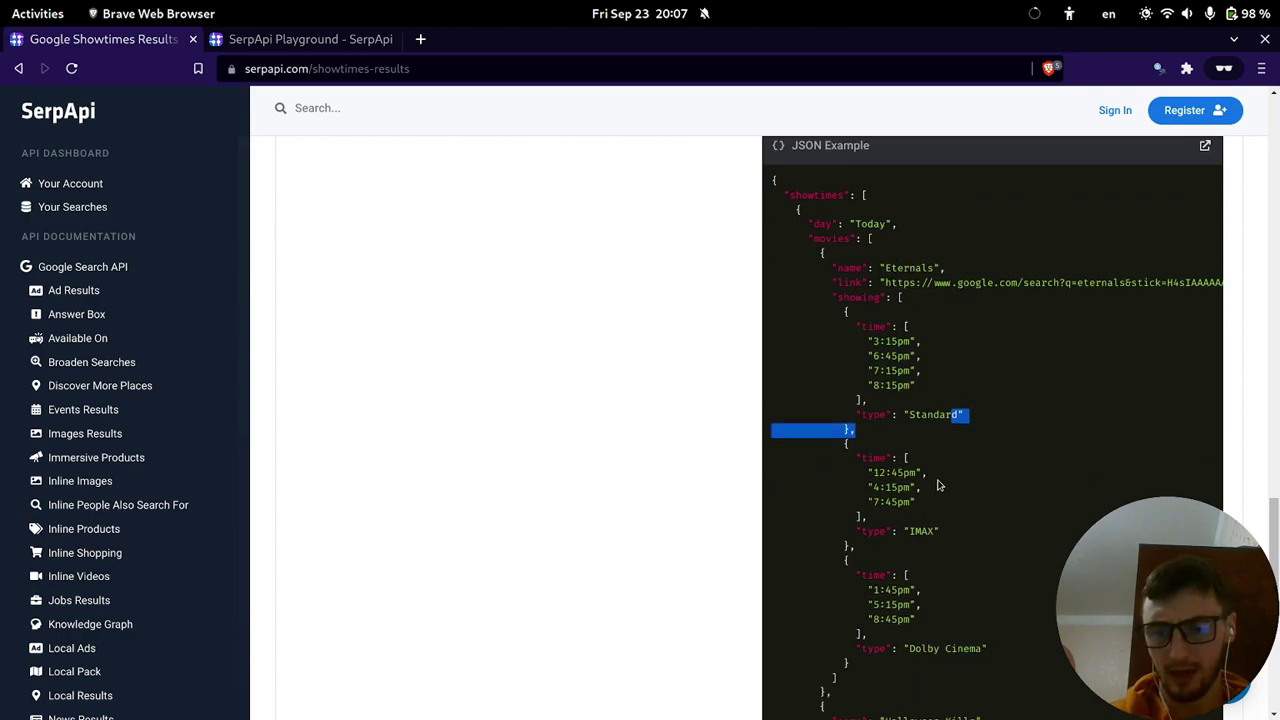
{"action": "scroll", "coordinate": [938, 486], "scroll_direction": "down", "scroll_amount": 1}
{"action": "double_click", "coordinate": [945, 327]}
{"action": "double_click", "coordinate": [926, 443]}
{"action": "scroll", "coordinate": [926, 443], "scroll_direction": "down", "scroll_amount": 10}
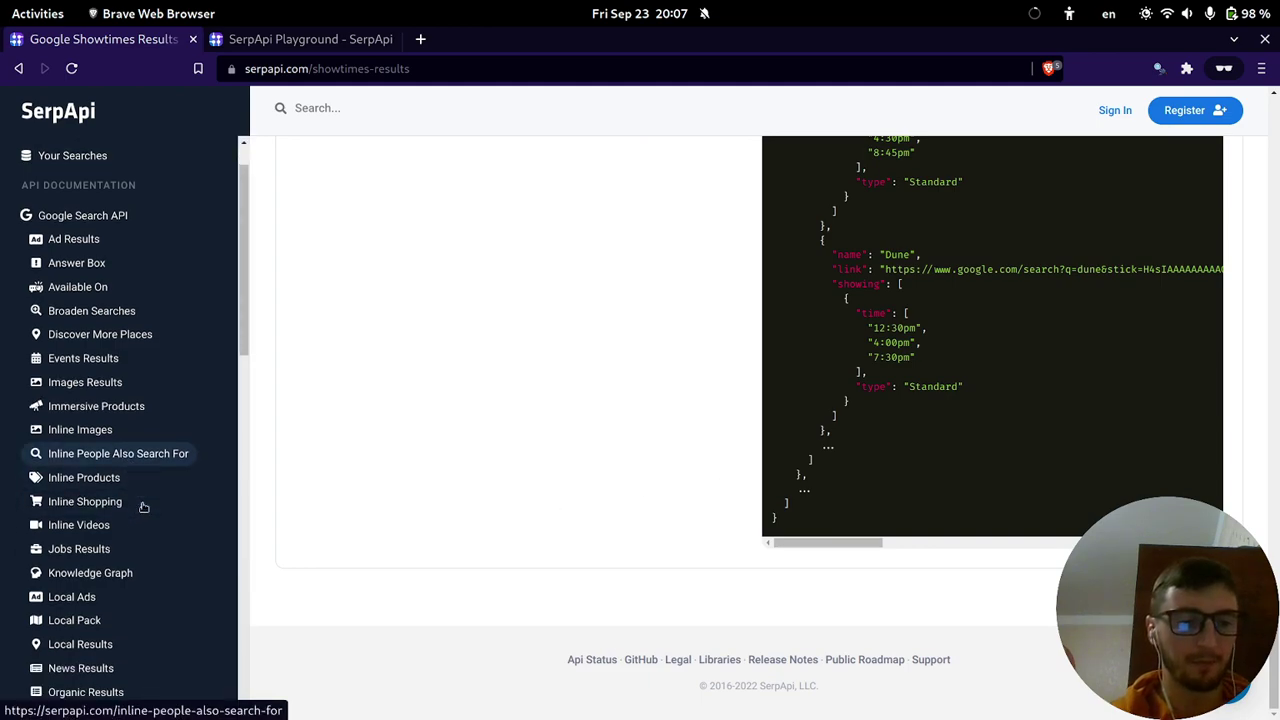
{"action": "scroll", "coordinate": [130, 510], "scroll_direction": "down", "scroll_amount": 7}
{"action": "left_click", "coordinate": [78, 247]}
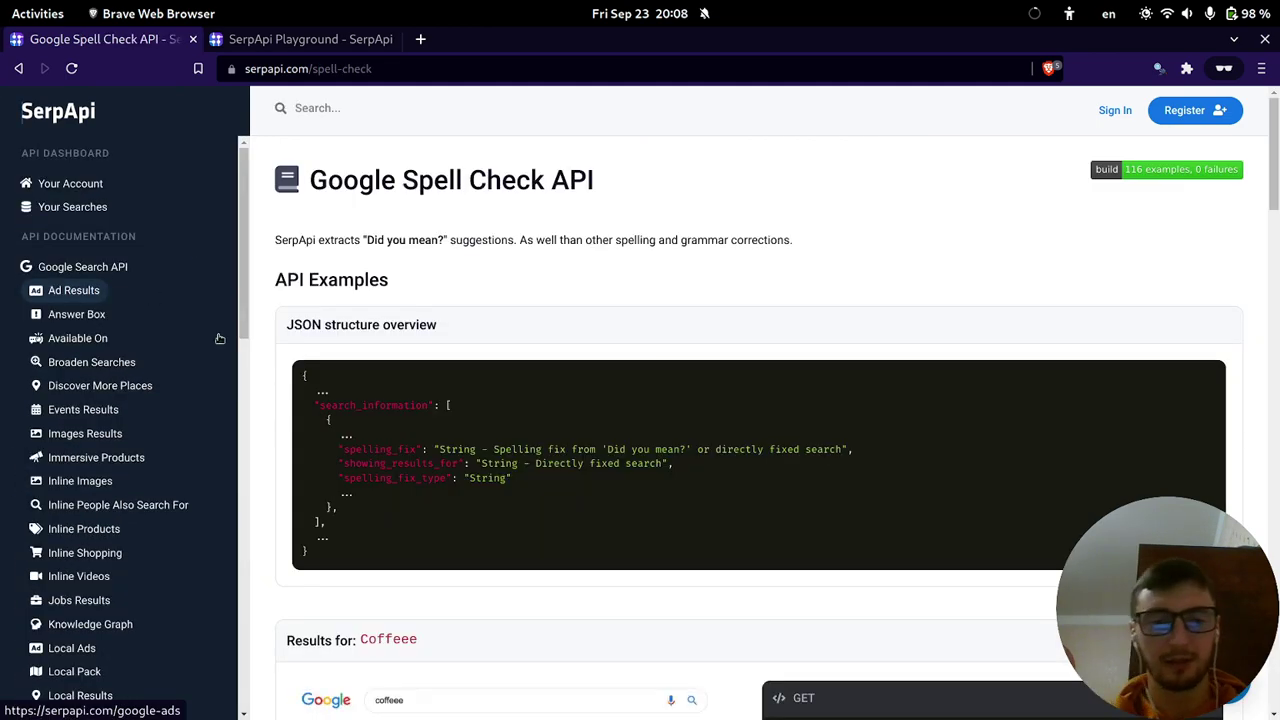
{"action": "scroll", "coordinate": [380, 397], "scroll_direction": "down", "scroll_amount": 5}
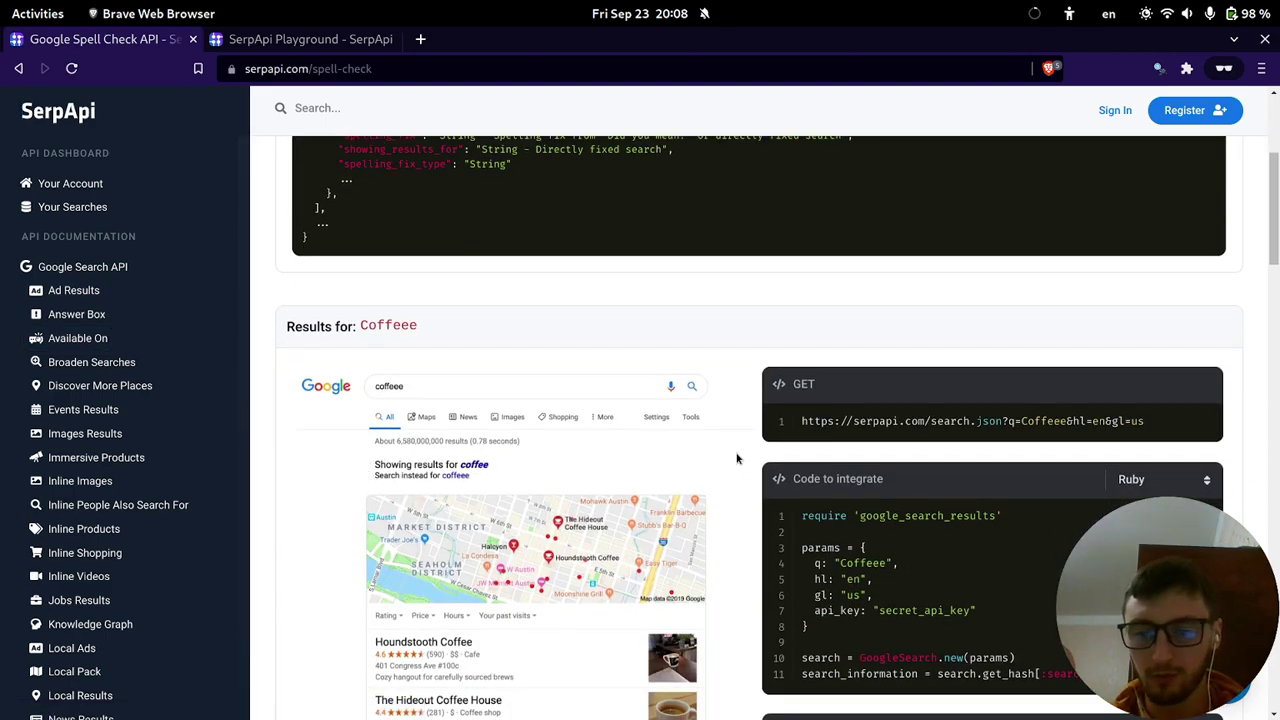
{"action": "scroll", "coordinate": [805, 460], "scroll_direction": "down", "scroll_amount": 6}
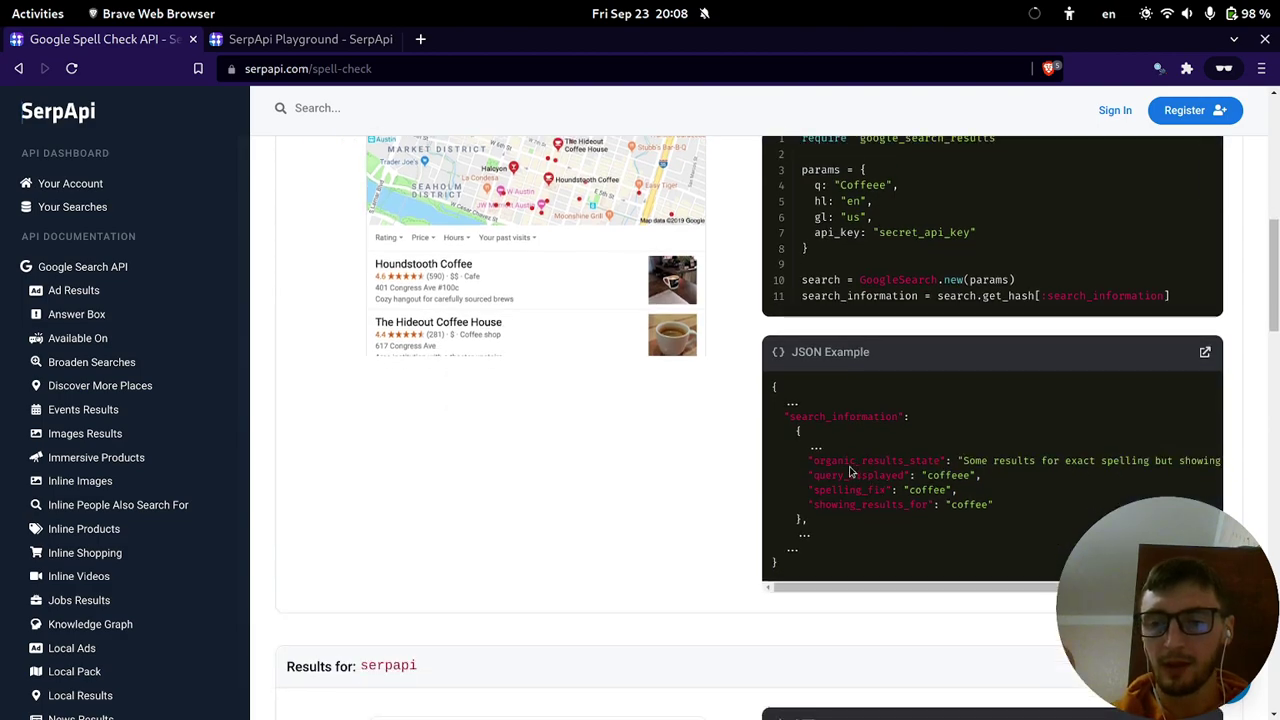
{"action": "left_click_drag", "start_coordinate": [910, 468], "coordinate": [987, 505]}
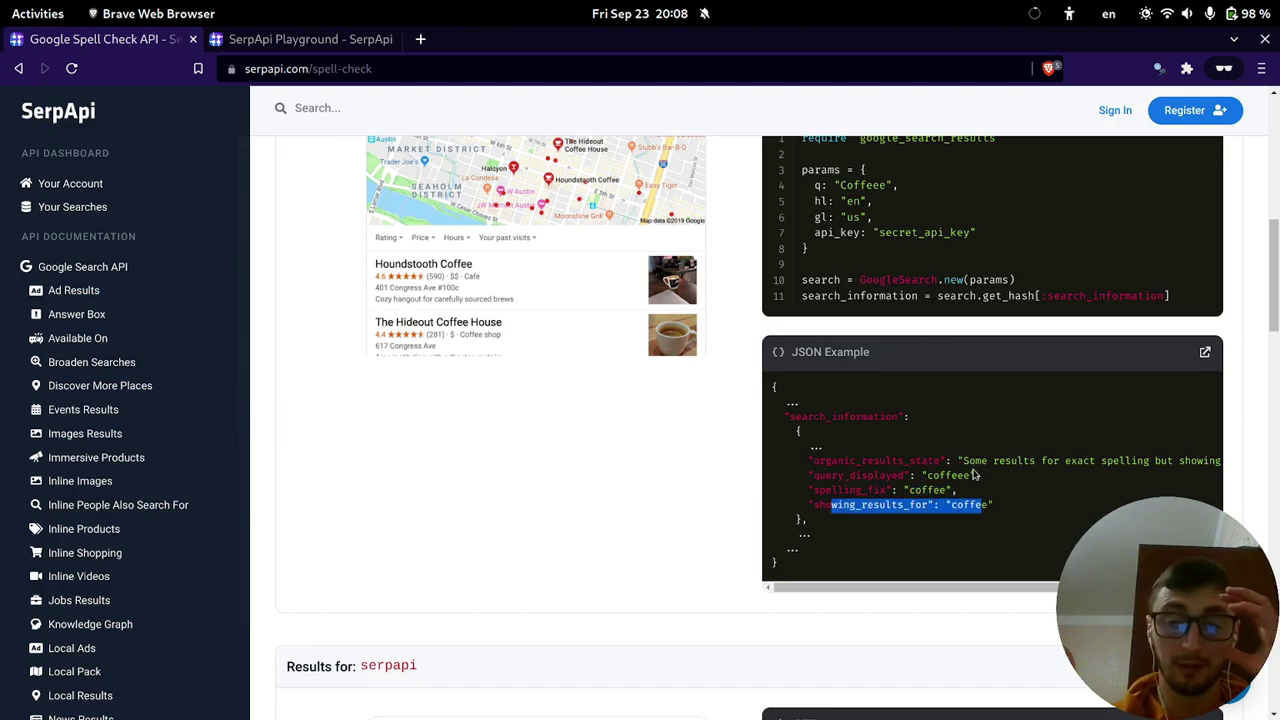
{"action": "scroll", "coordinate": [767, 487], "scroll_direction": "down", "scroll_amount": 3}
{"action": "scroll", "coordinate": [895, 491], "scroll_direction": "down", "scroll_amount": 3}
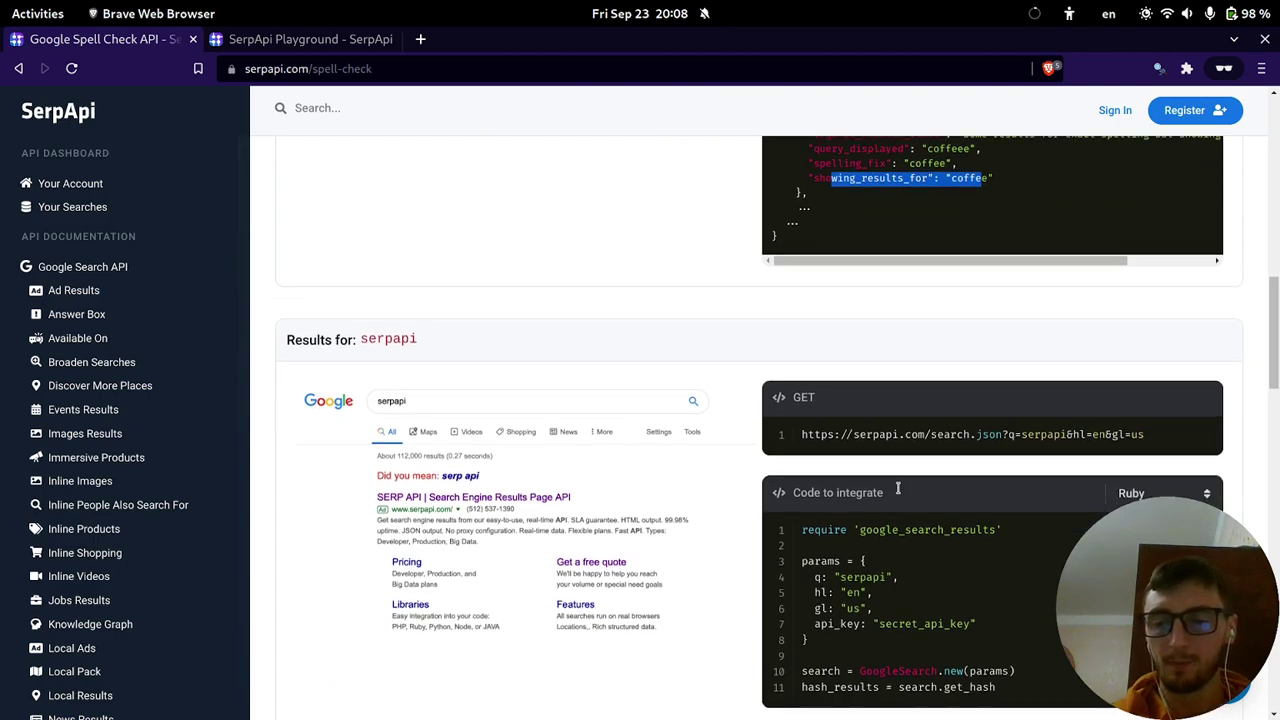
{"action": "scroll", "coordinate": [559, 378], "scroll_direction": "up", "scroll_amount": 2}
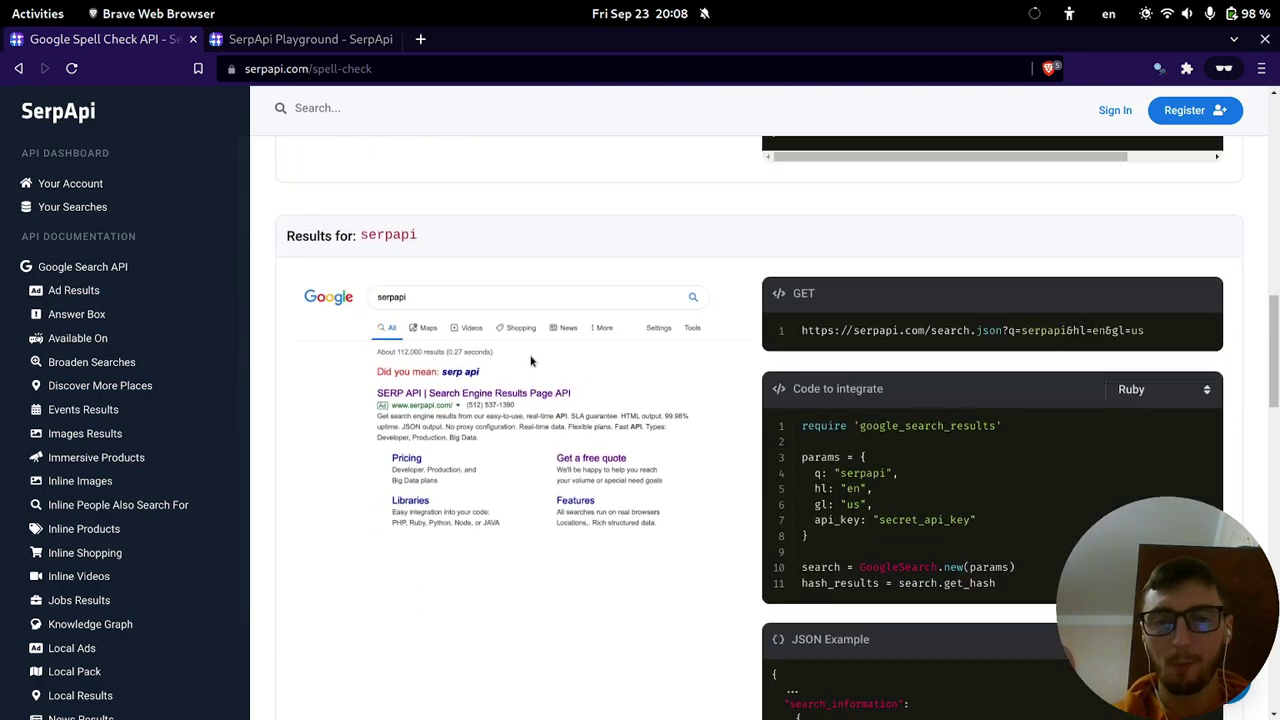
{"action": "scroll", "coordinate": [575, 428], "scroll_direction": "down", "scroll_amount": 5}
{"action": "scroll", "coordinate": [575, 428], "scroll_direction": "down", "scroll_amount": 1}
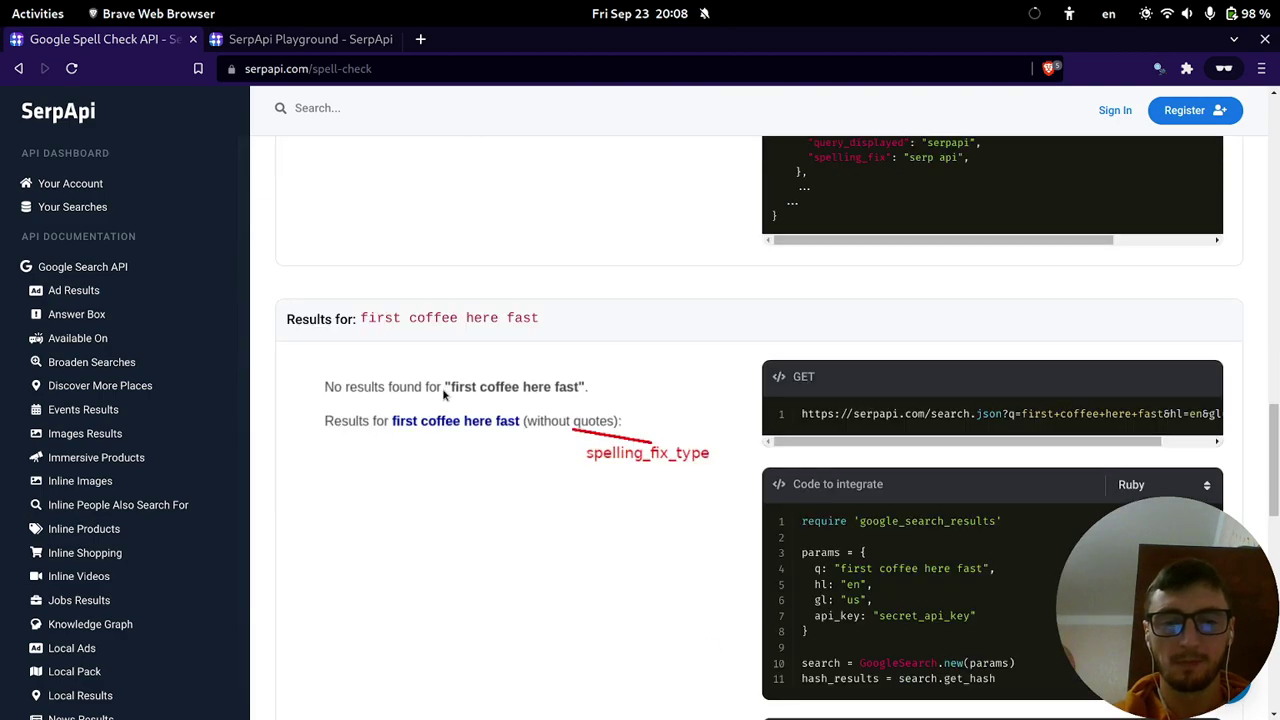
{"action": "scroll", "coordinate": [705, 277], "scroll_direction": "down", "scroll_amount": 3}
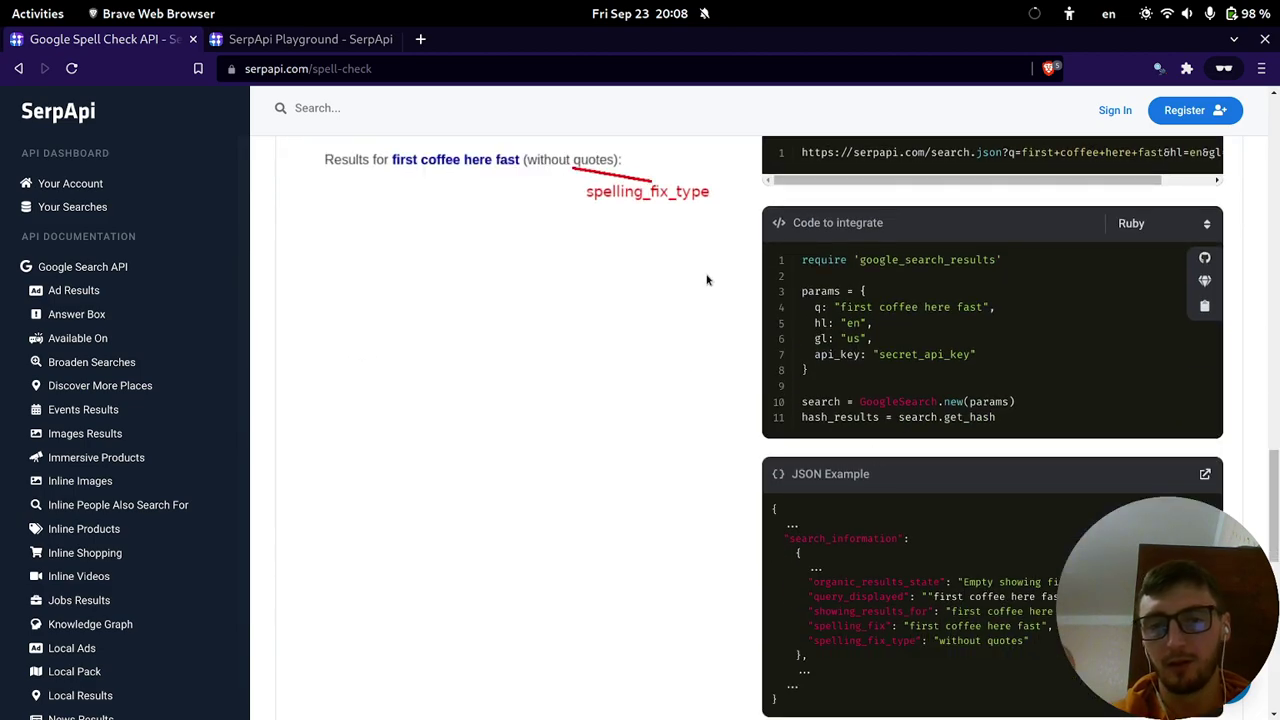
{"action": "scroll", "coordinate": [637, 271], "scroll_direction": "down", "scroll_amount": 7}
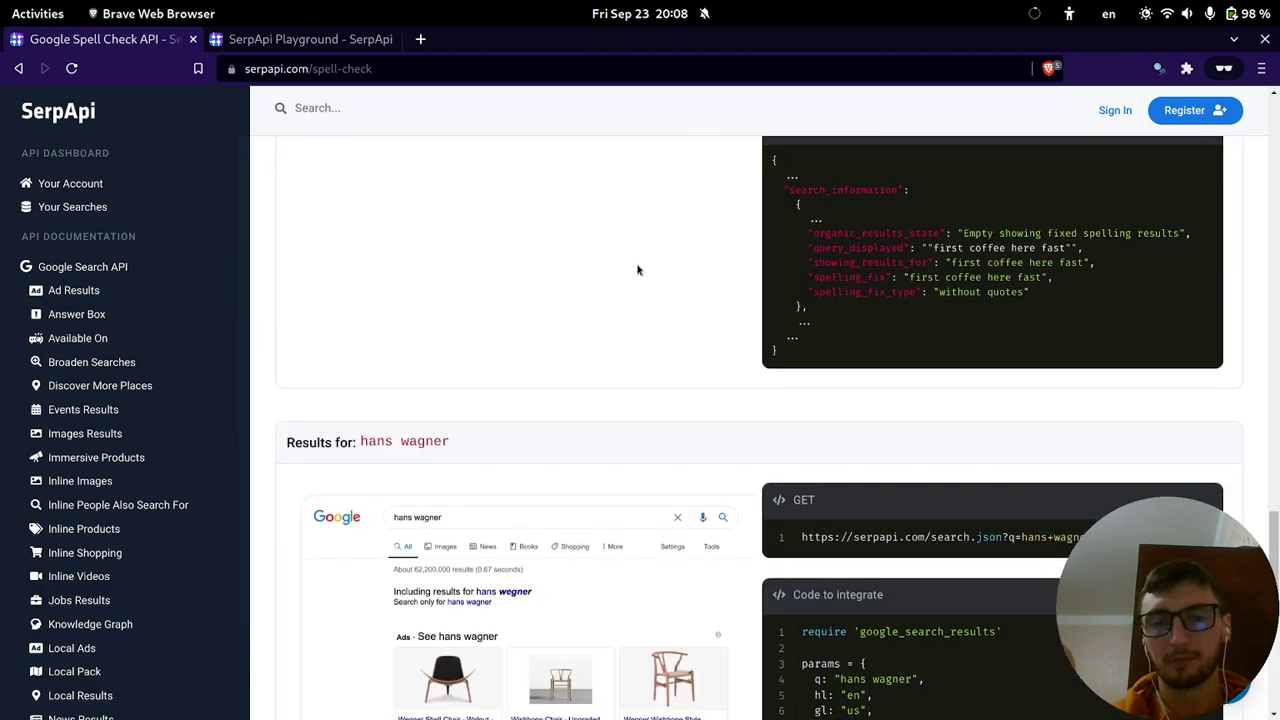
{"action": "scroll", "coordinate": [494, 309], "scroll_direction": "down", "scroll_amount": 2}
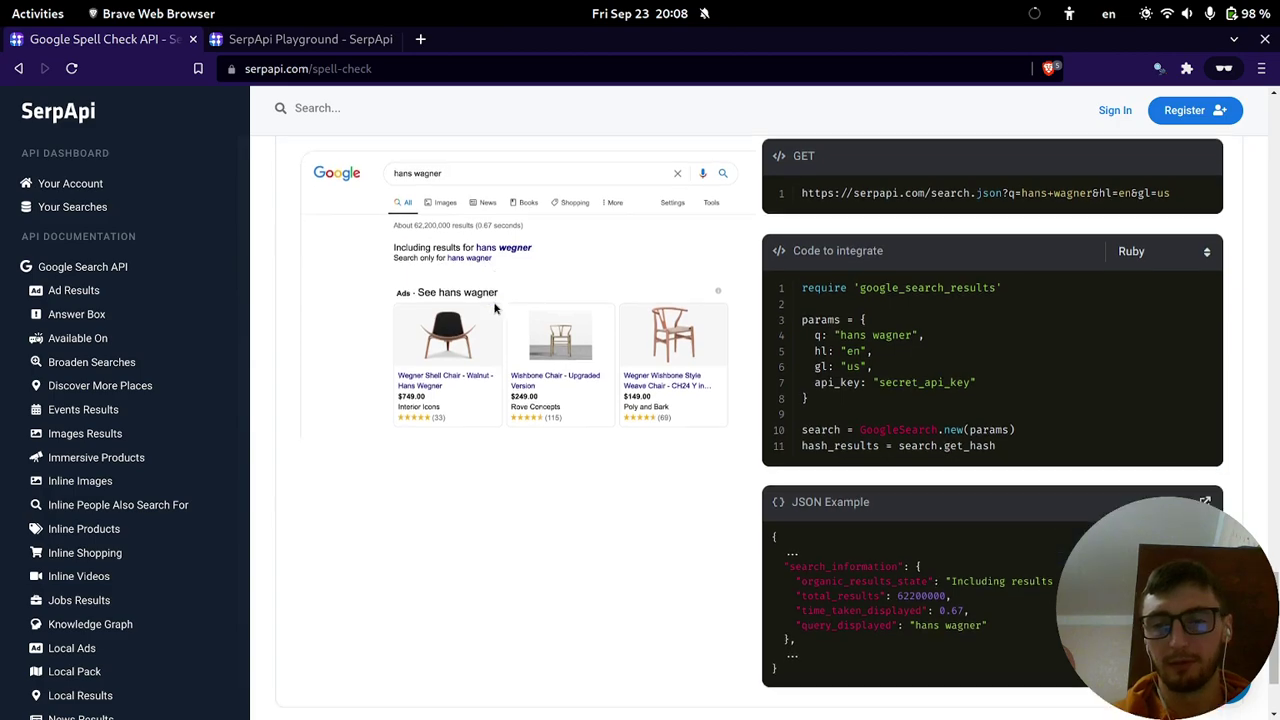
{"action": "scroll", "coordinate": [143, 400], "scroll_direction": "down", "scroll_amount": 6}
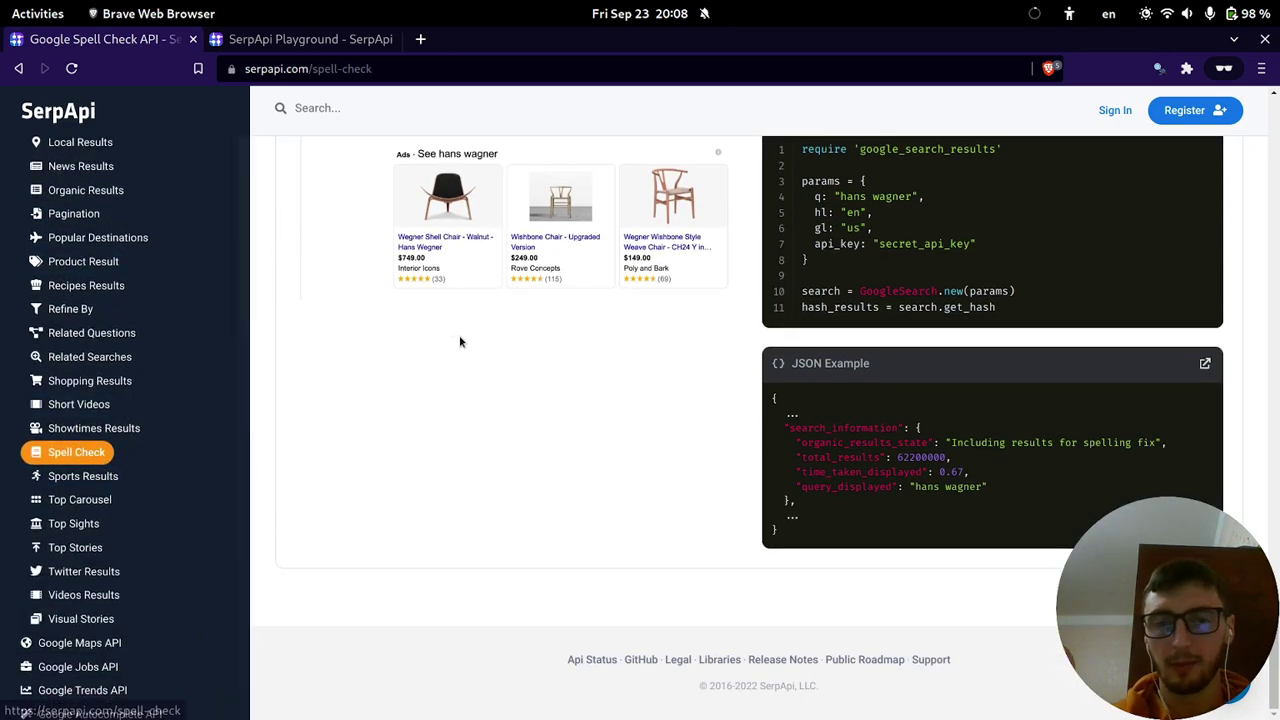
{"action": "scroll", "coordinate": [460, 337], "scroll_direction": "up", "scroll_amount": 3}
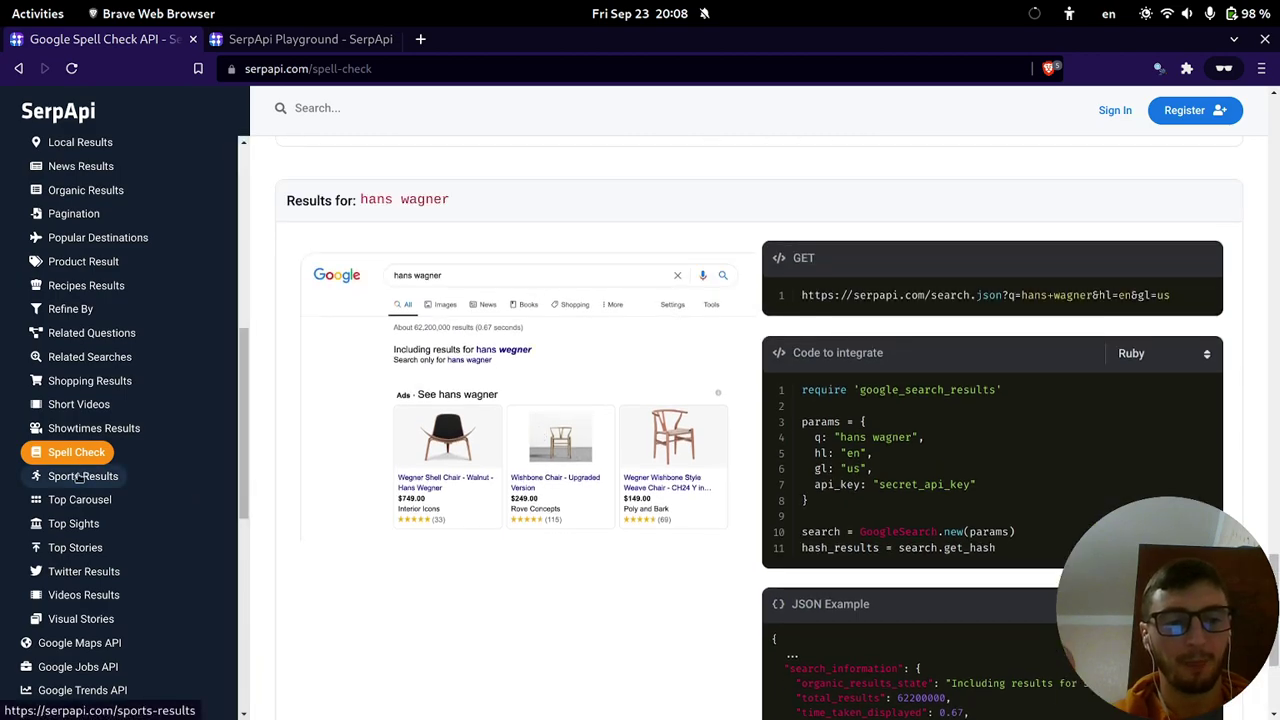
Open the Sports Results docs and read through its first examples.
{"action": "left_click", "coordinate": [80, 476]}
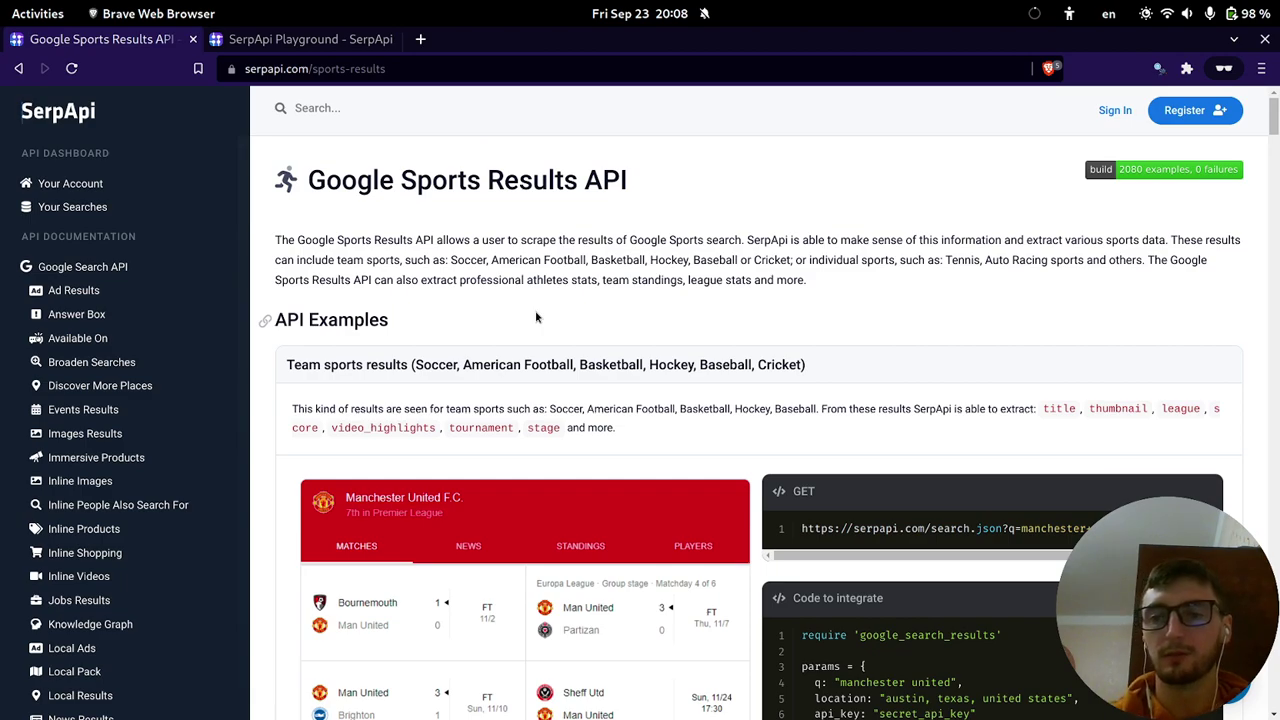
{"action": "scroll", "coordinate": [545, 300], "scroll_direction": "down", "scroll_amount": 3}
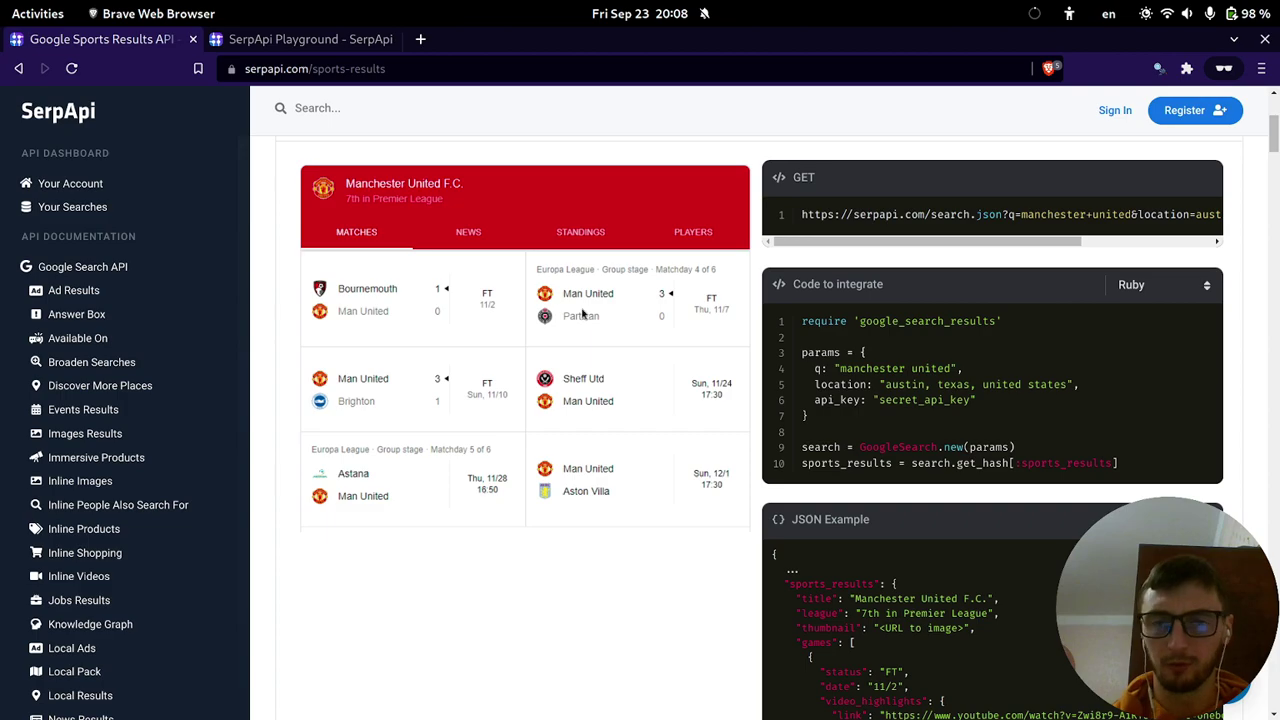
{"action": "scroll", "coordinate": [534, 293], "scroll_direction": "down", "scroll_amount": 3}
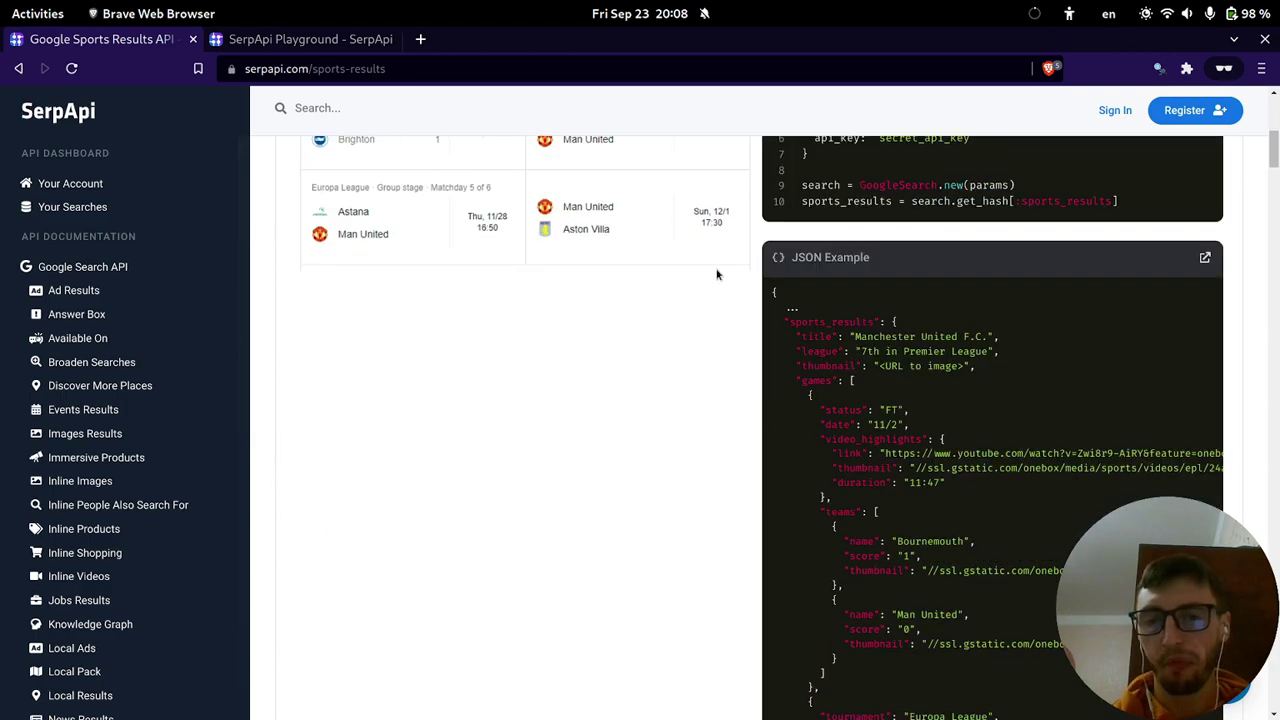
{"action": "scroll", "coordinate": [718, 275], "scroll_direction": "up", "scroll_amount": 2}
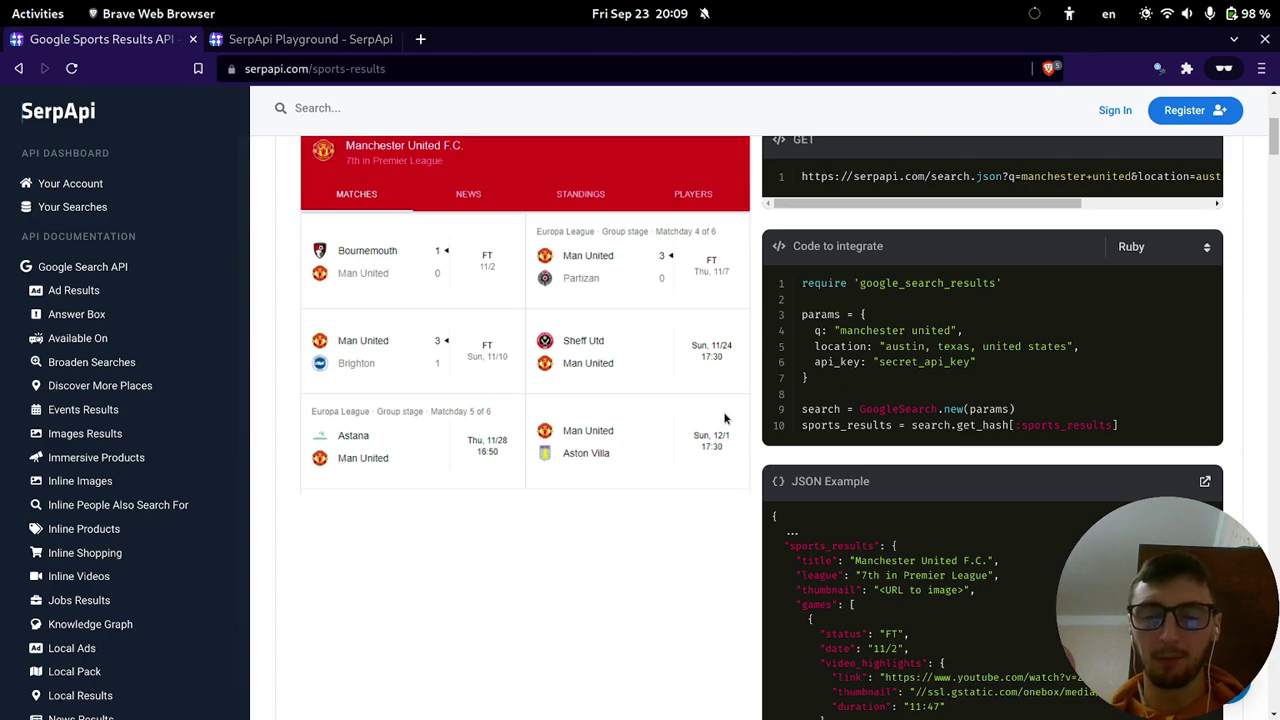
{"action": "scroll", "coordinate": [662, 280], "scroll_direction": "down", "scroll_amount": 5}
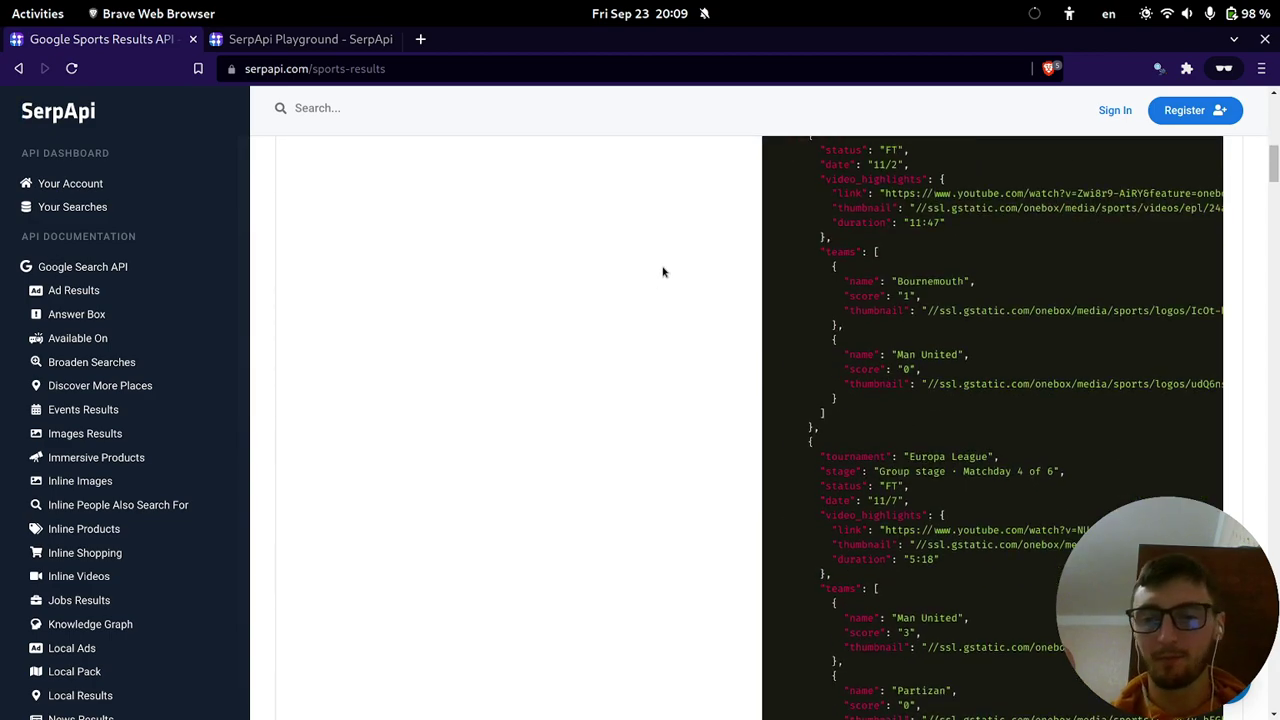
{"action": "scroll", "coordinate": [662, 270], "scroll_direction": "down", "scroll_amount": 10}
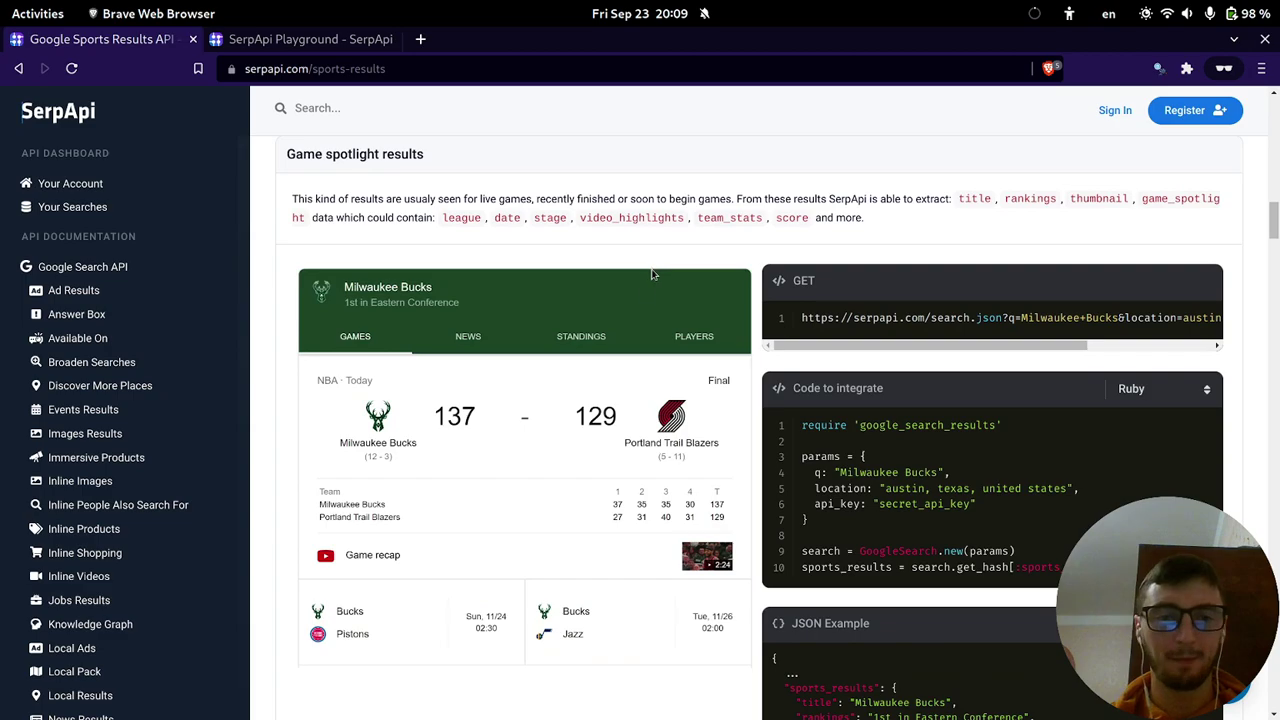
{"action": "scroll", "coordinate": [659, 417], "scroll_direction": "down", "scroll_amount": 4}
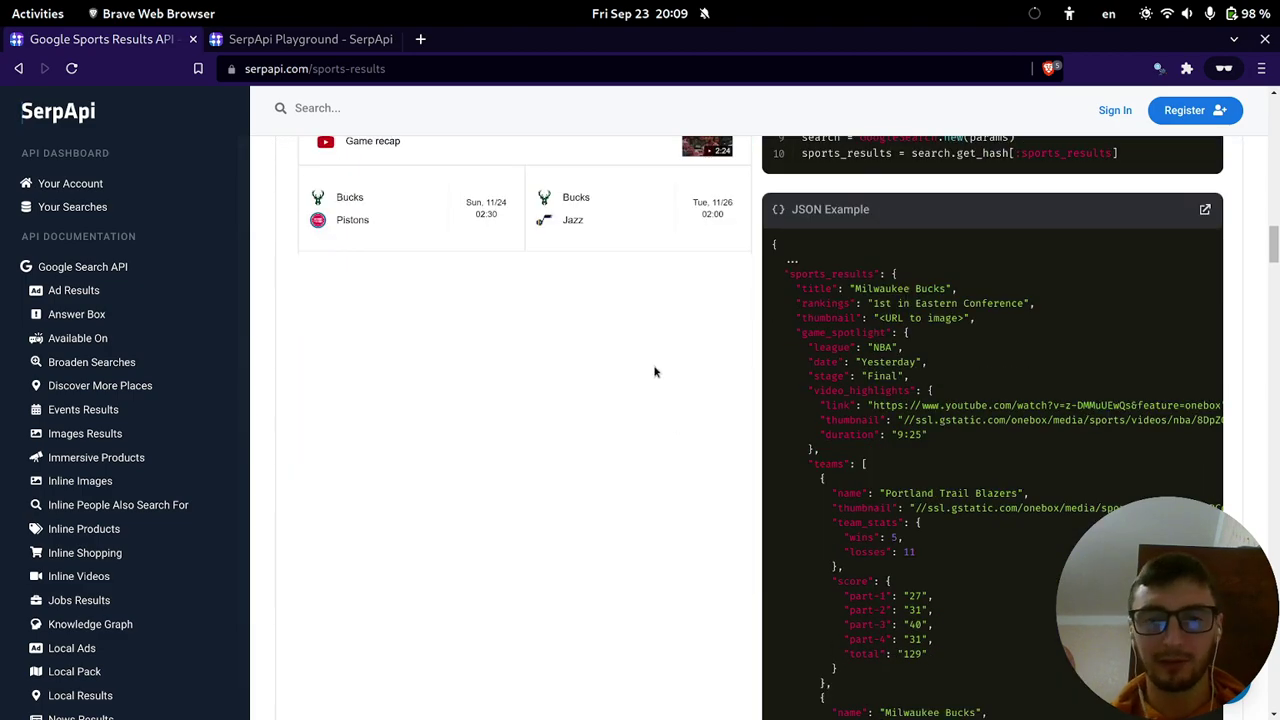
{"action": "scroll", "coordinate": [660, 365], "scroll_direction": "down", "scroll_amount": 10}
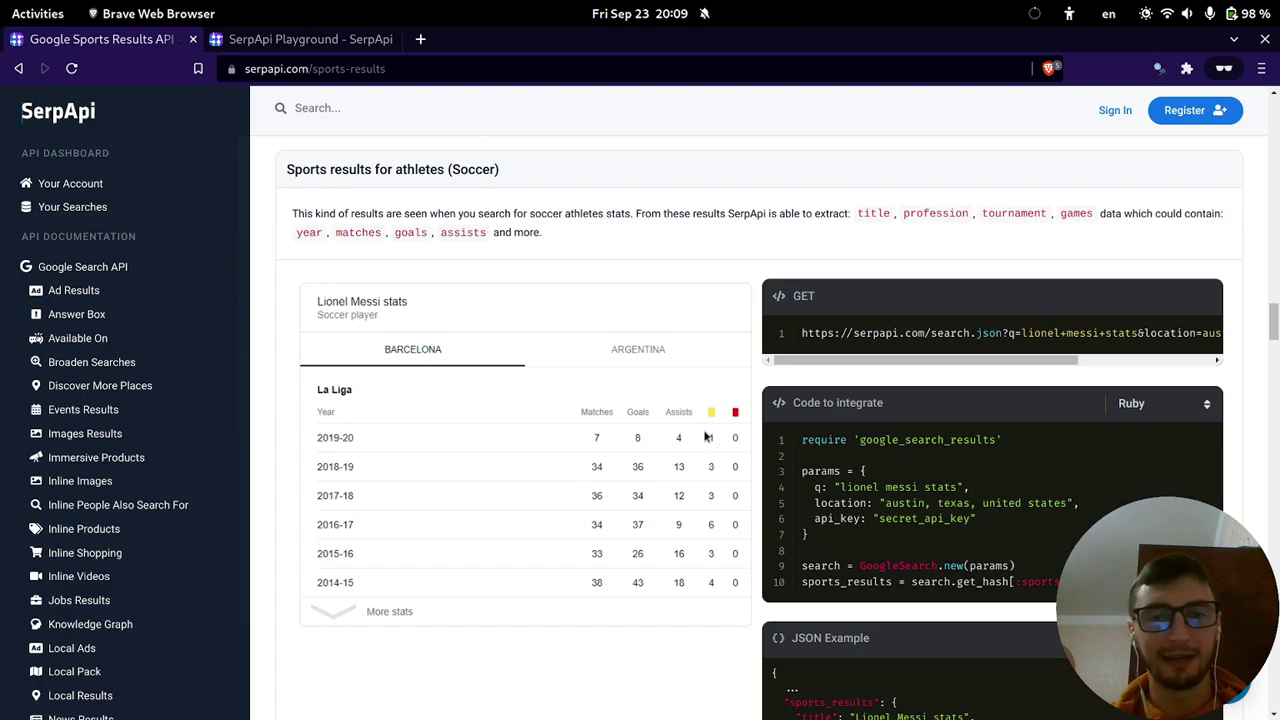
{"action": "scroll", "coordinate": [820, 435], "scroll_direction": "down", "scroll_amount": 10}
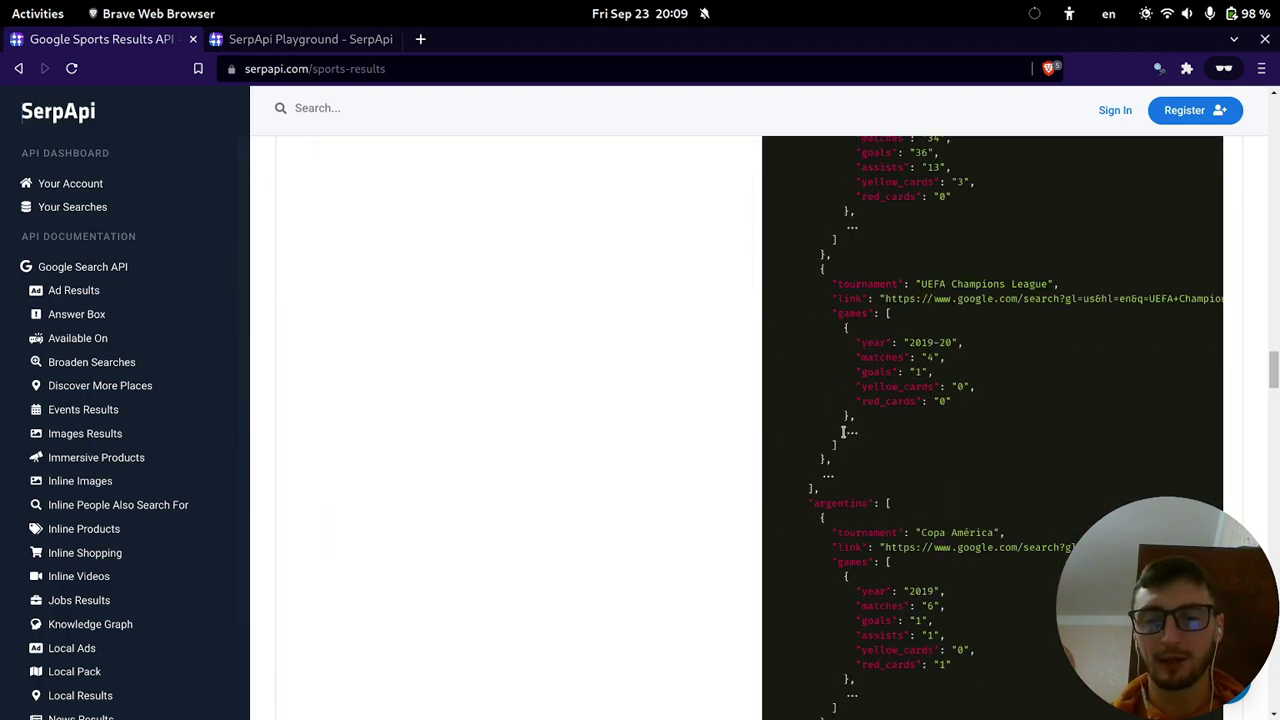
Scroll the remaining Sports Results examples down to the footer, then open Top Carousel docs.
{"action": "scroll", "coordinate": [840, 430], "scroll_direction": "down", "scroll_amount": 4}
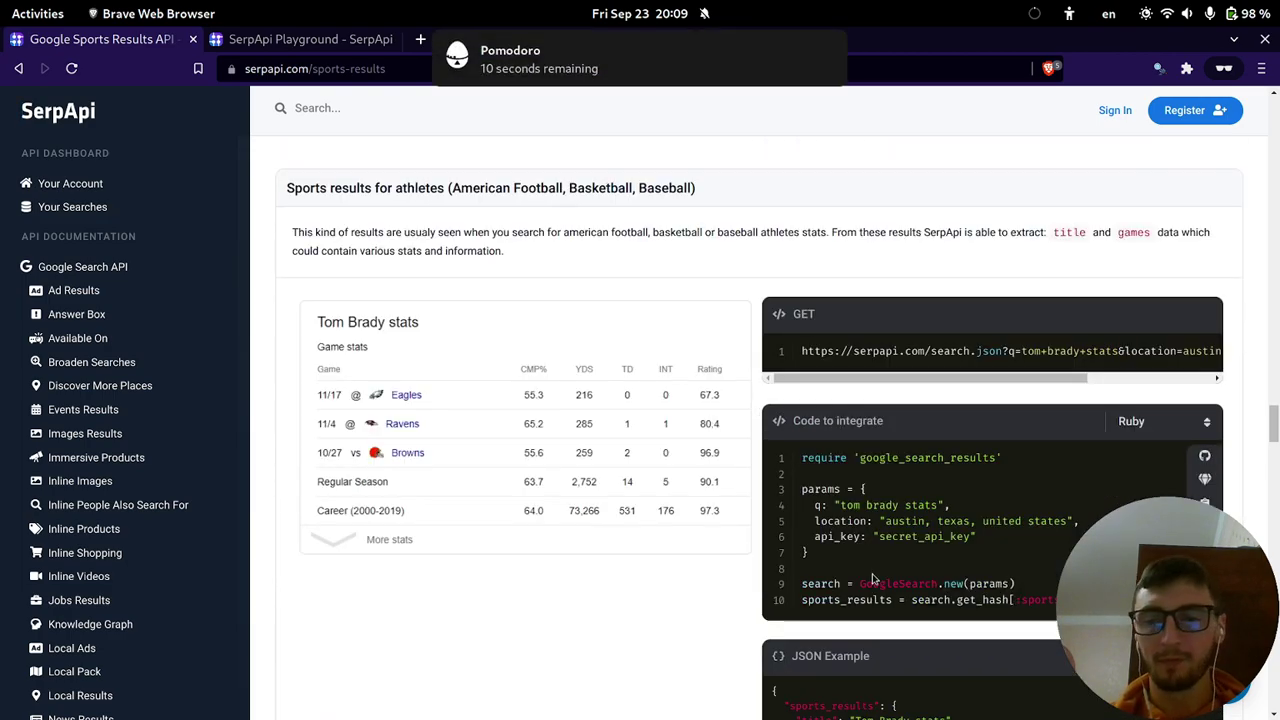
{"action": "scroll", "coordinate": [925, 400], "scroll_direction": "down", "scroll_amount": 4}
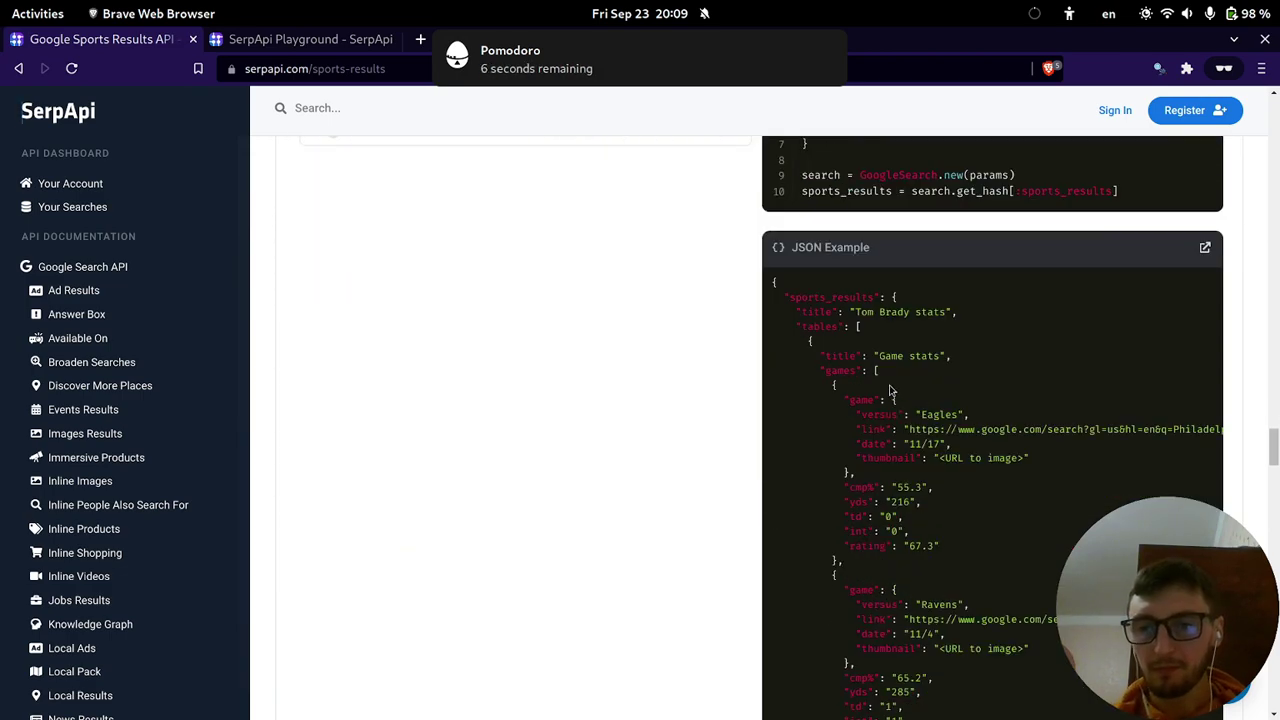
{"action": "scroll", "coordinate": [890, 390], "scroll_direction": "down", "scroll_amount": 4}
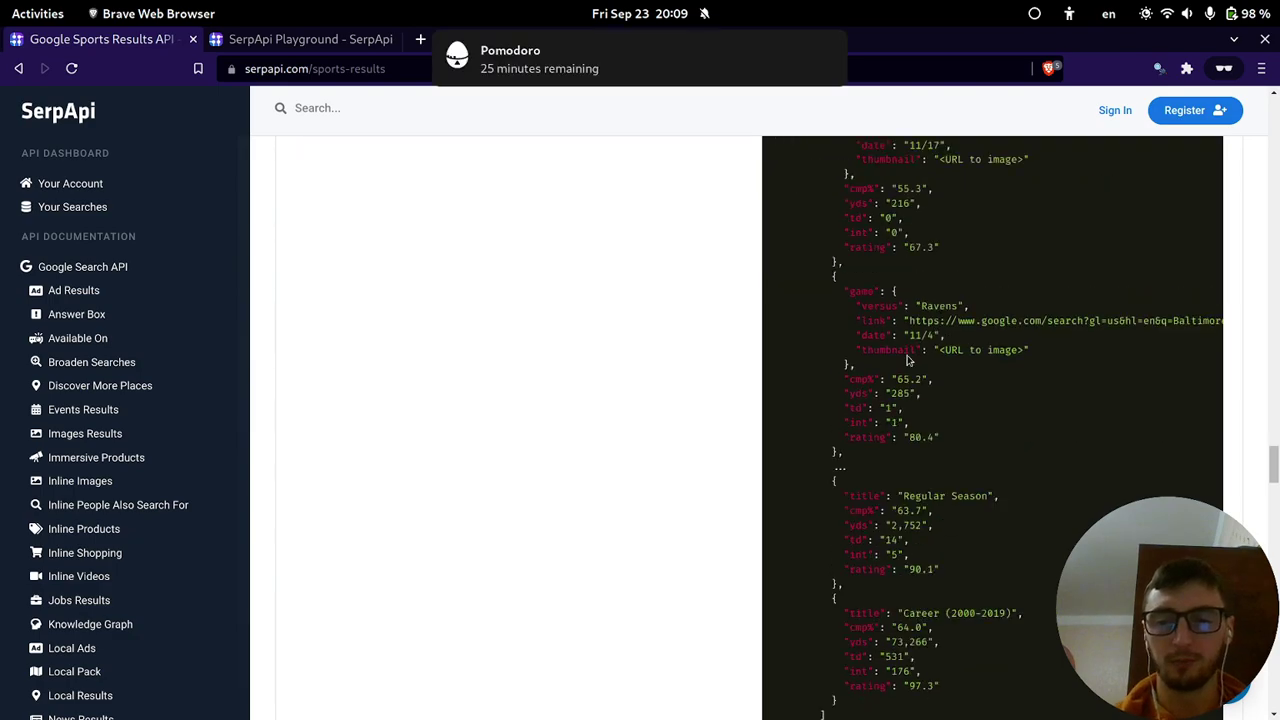
{"action": "scroll", "coordinate": [907, 358], "scroll_direction": "down", "scroll_amount": 10}
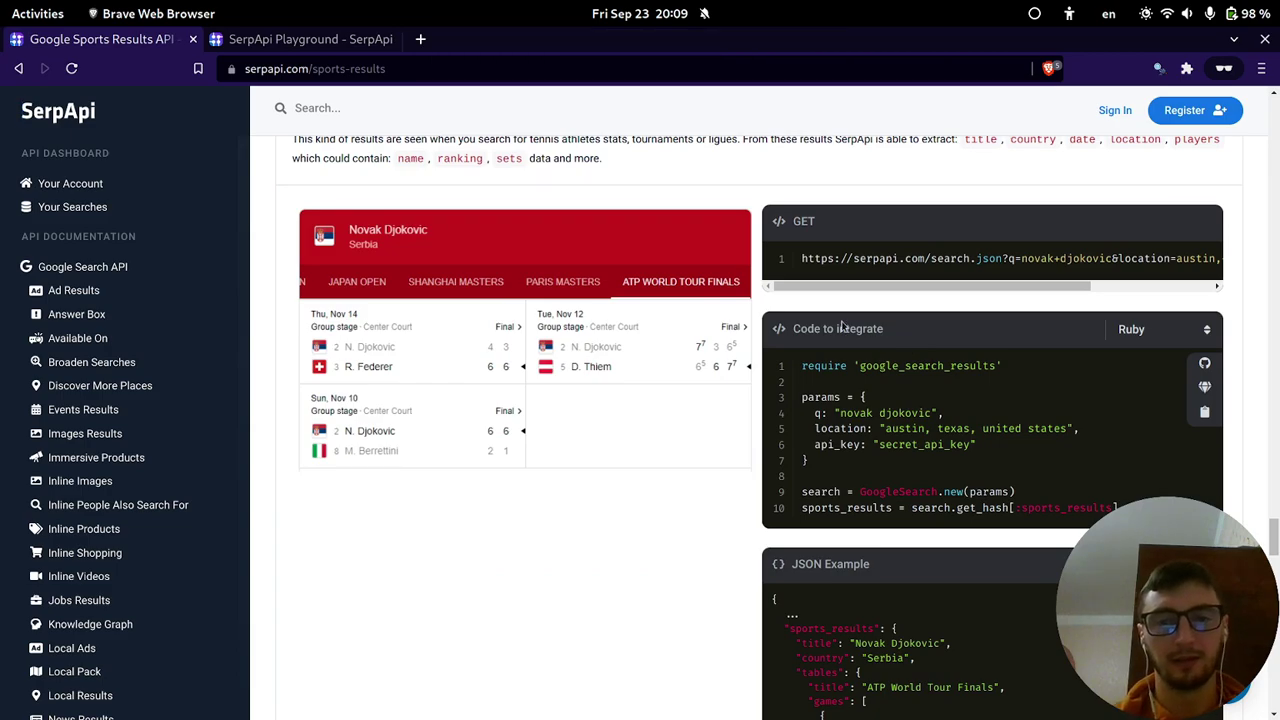
{"action": "scroll", "coordinate": [834, 318], "scroll_direction": "down", "scroll_amount": 10}
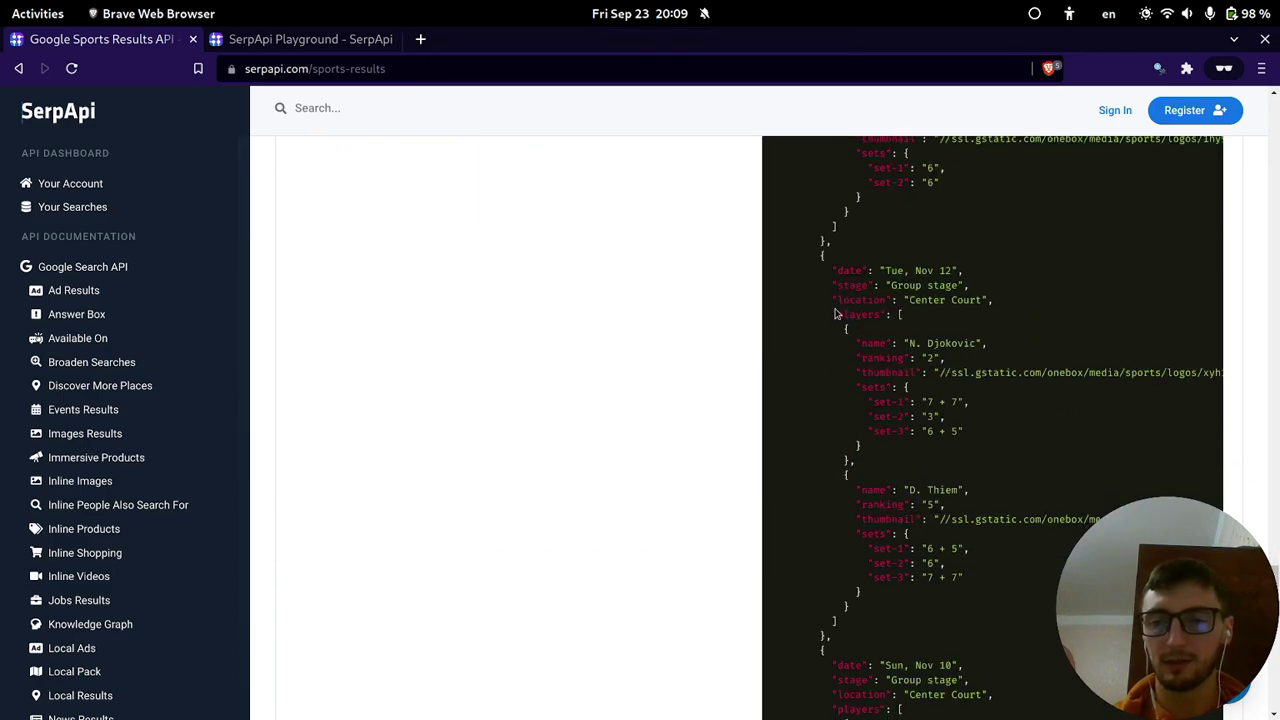
{"action": "scroll", "coordinate": [828, 347], "scroll_direction": "down", "scroll_amount": 10}
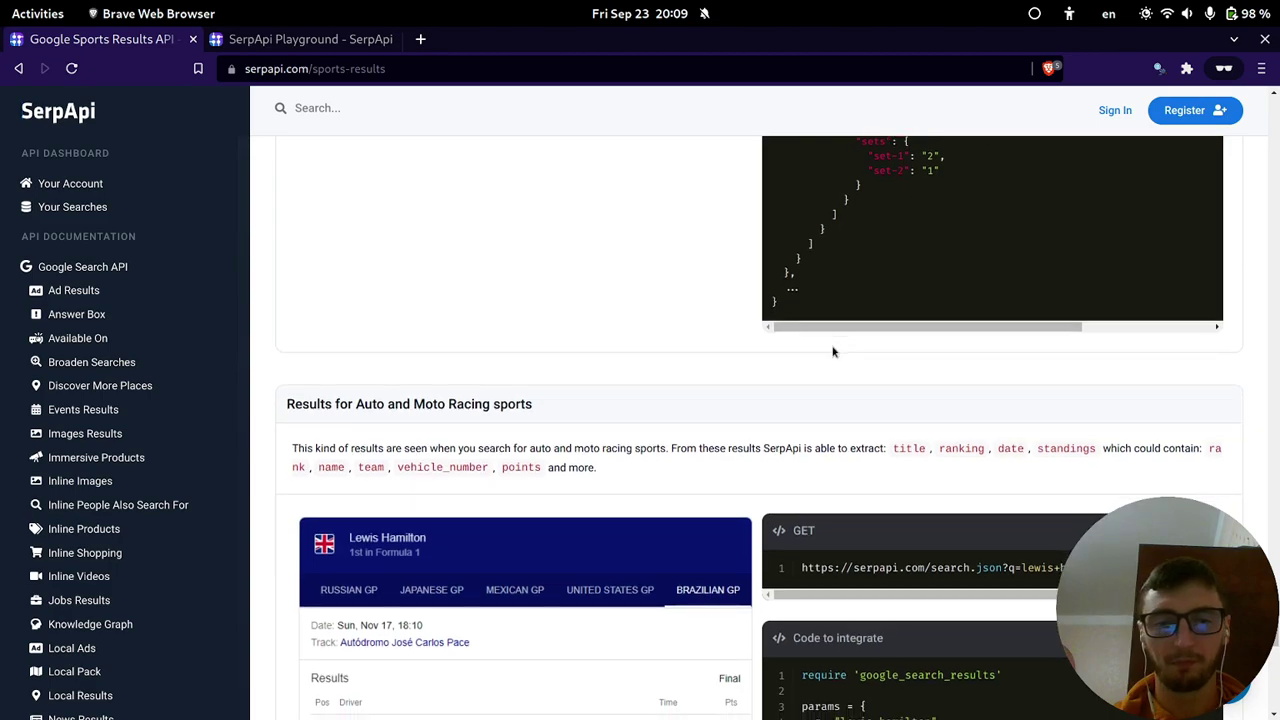
{"action": "scroll", "coordinate": [828, 352], "scroll_direction": "down", "scroll_amount": 10}
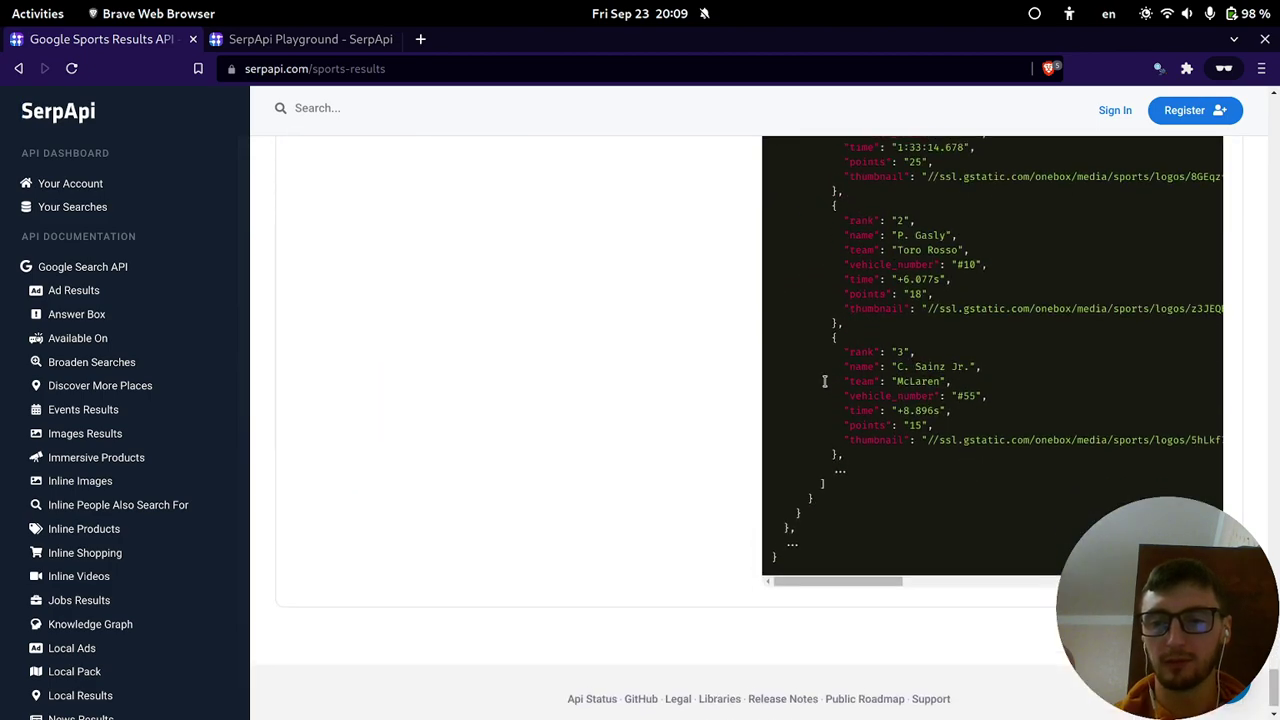
{"action": "scroll", "coordinate": [180, 403], "scroll_direction": "down", "scroll_amount": 8}
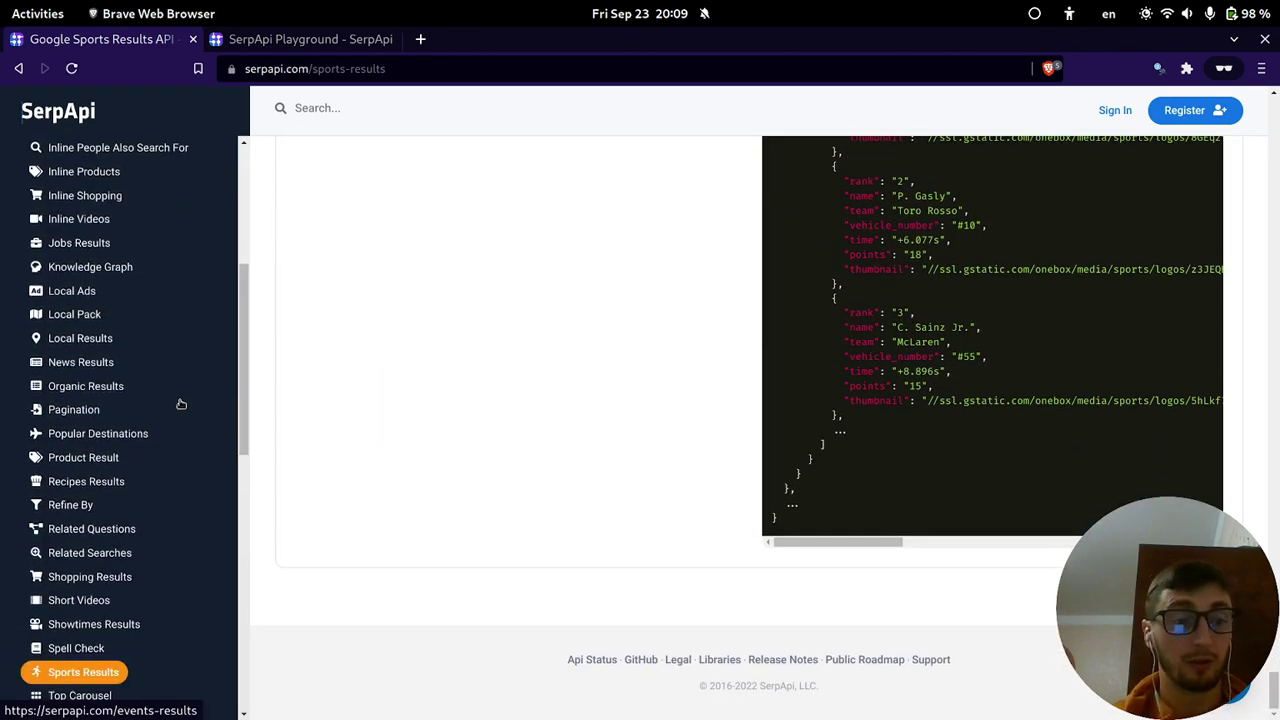
{"action": "left_click", "coordinate": [106, 324]}
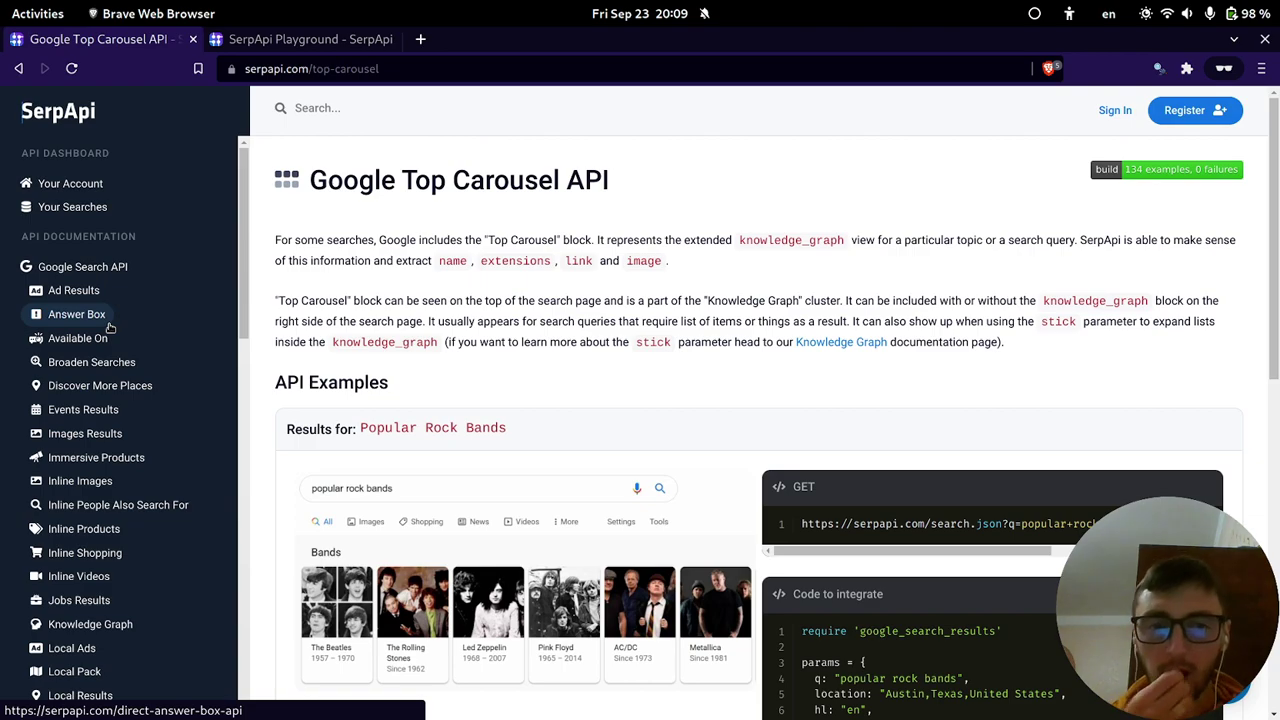
Scroll through the 'Popular Rock Bands' Top Carousel example down to its JSON.
{"action": "scroll", "coordinate": [110, 400], "scroll_direction": "down", "scroll_amount": 1}
{"action": "scroll", "coordinate": [455, 458], "scroll_direction": "down", "scroll_amount": 4}
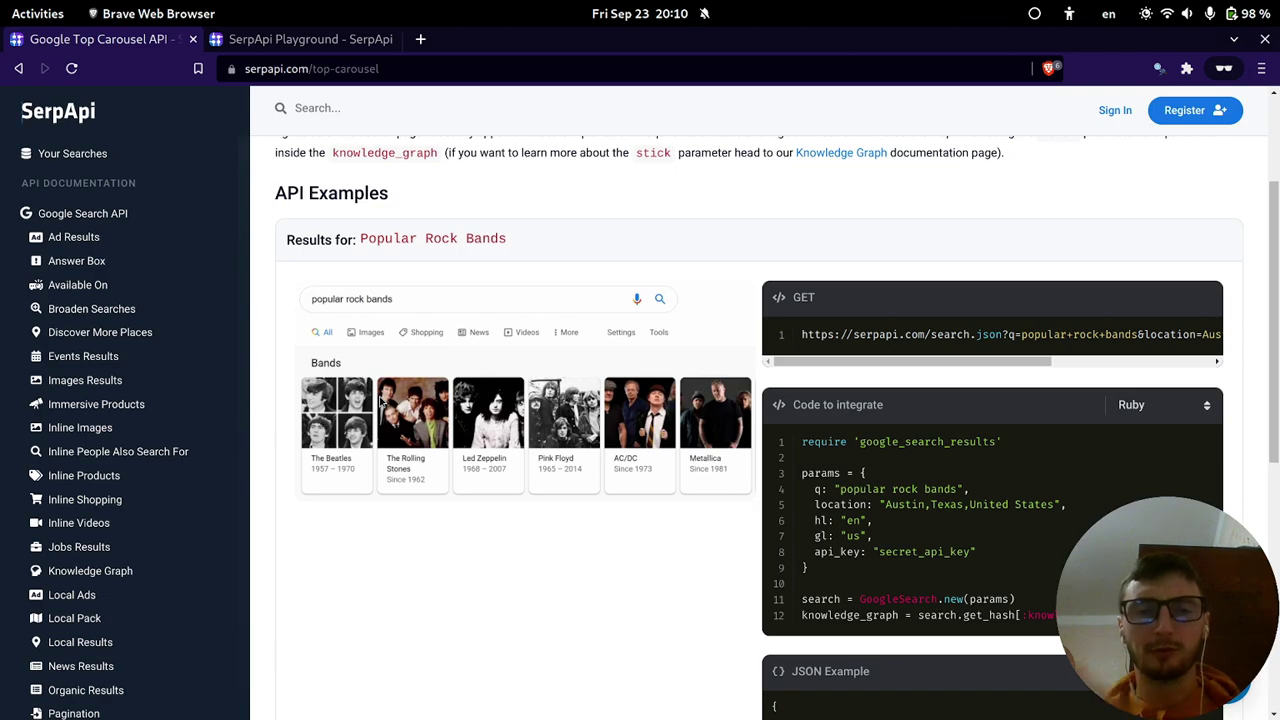
{"action": "scroll", "coordinate": [600, 314], "scroll_direction": "down", "scroll_amount": 2}
{"action": "scroll", "coordinate": [700, 285], "scroll_direction": "down", "scroll_amount": 3}
{"action": "scroll", "coordinate": [611, 166], "scroll_direction": "up", "scroll_amount": 3}
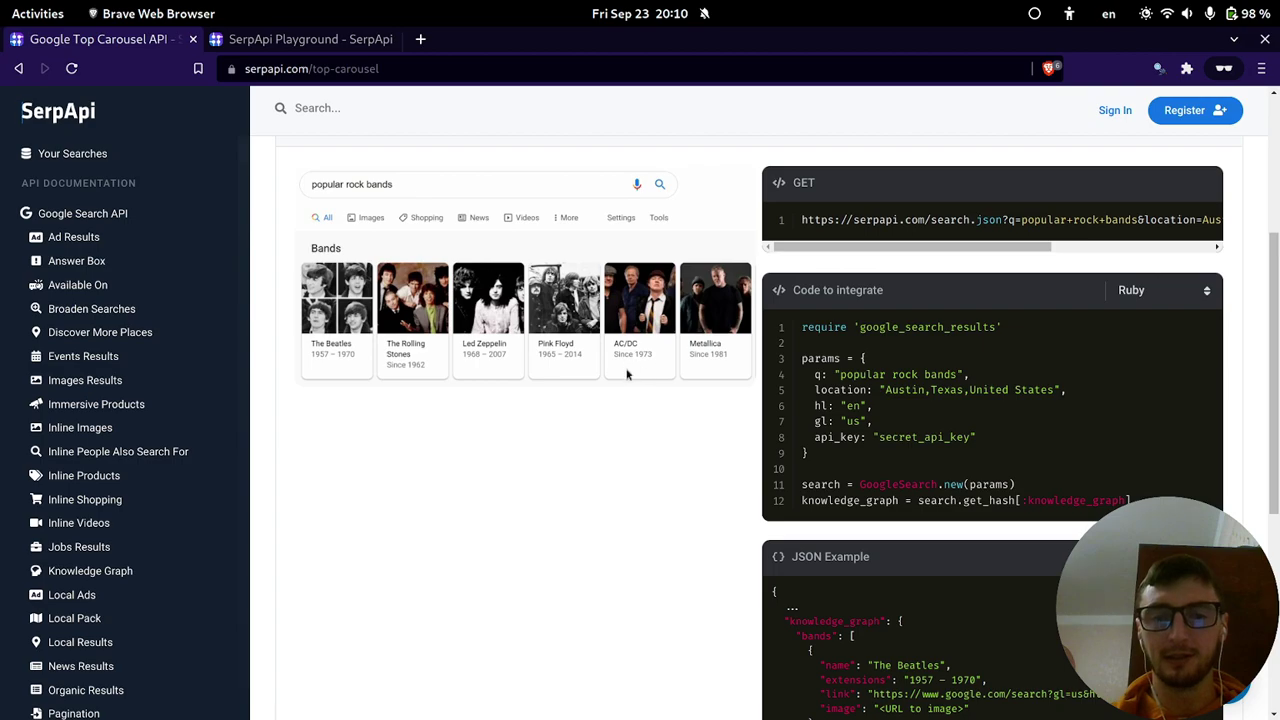
{"action": "scroll", "coordinate": [727, 364], "scroll_direction": "down", "scroll_amount": 5}
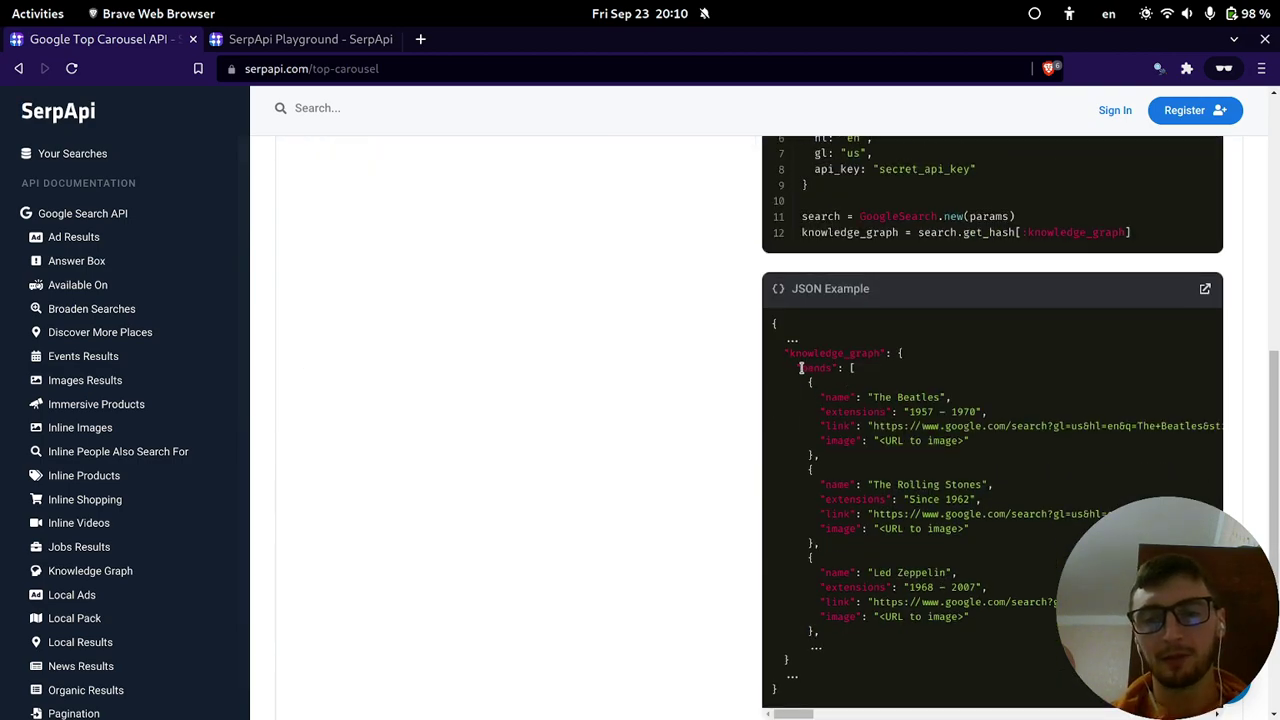
Mark the knowledge_graph, bands and first band's name keys in the JSON example.
{"action": "double_click", "coordinate": [802, 355]}
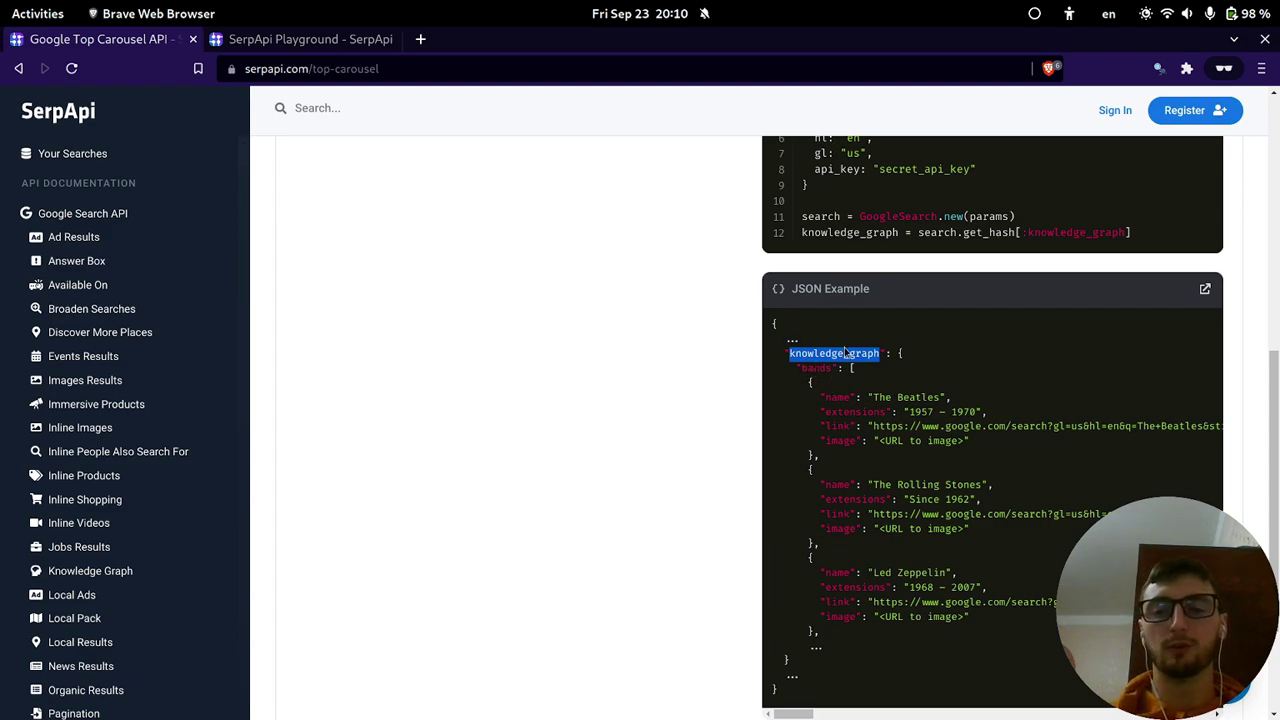
{"action": "double_click", "coordinate": [820, 369]}
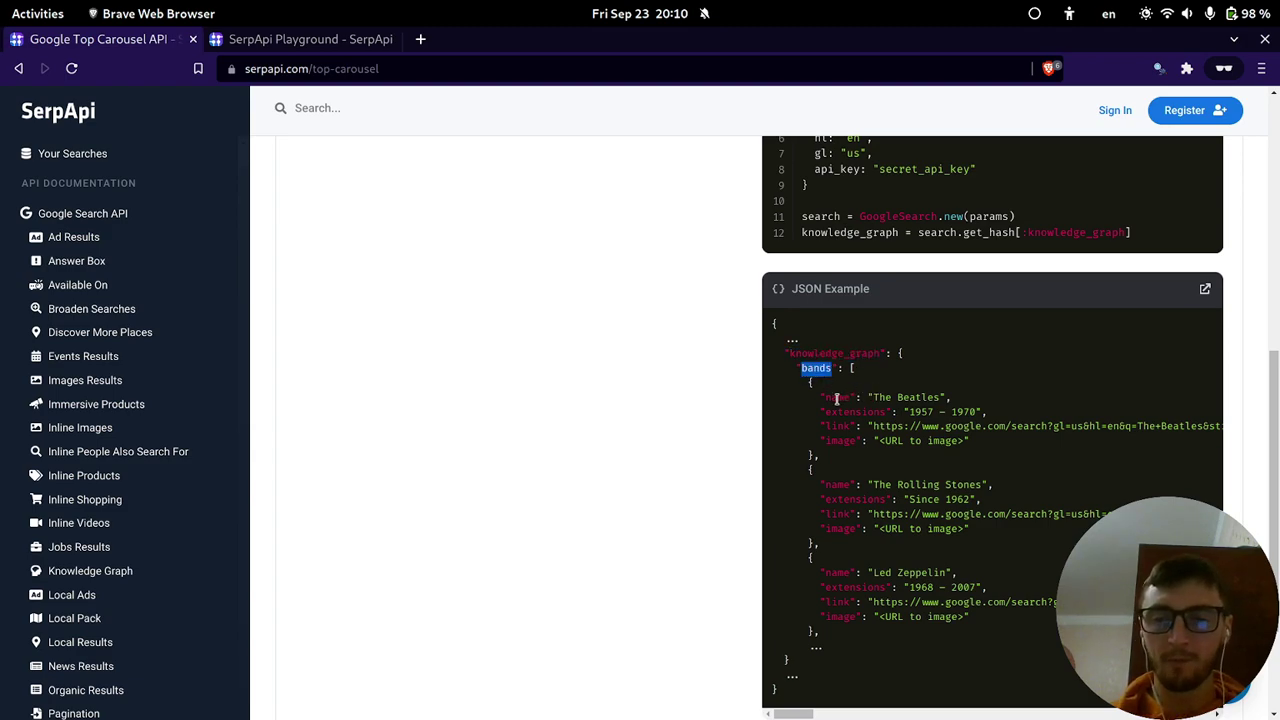
{"action": "left_click_drag", "start_coordinate": [836, 398], "coordinate": [862, 398]}
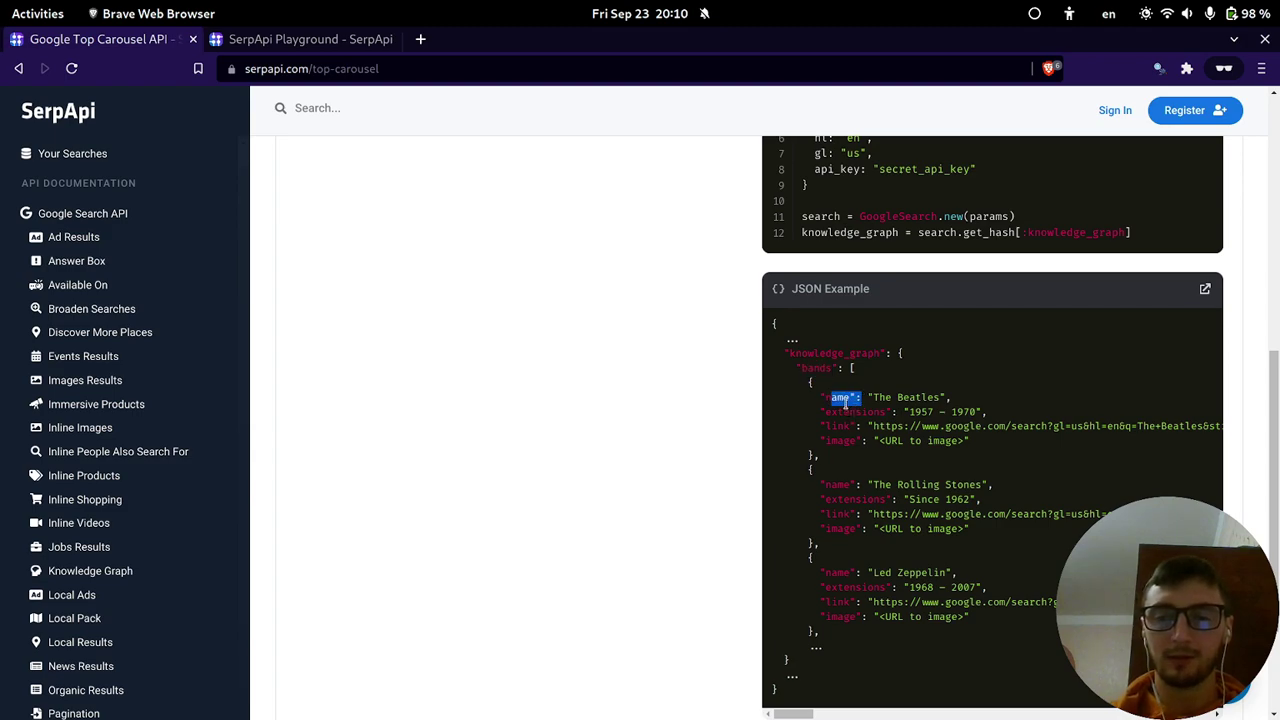
{"action": "left_click", "coordinate": [838, 398]}
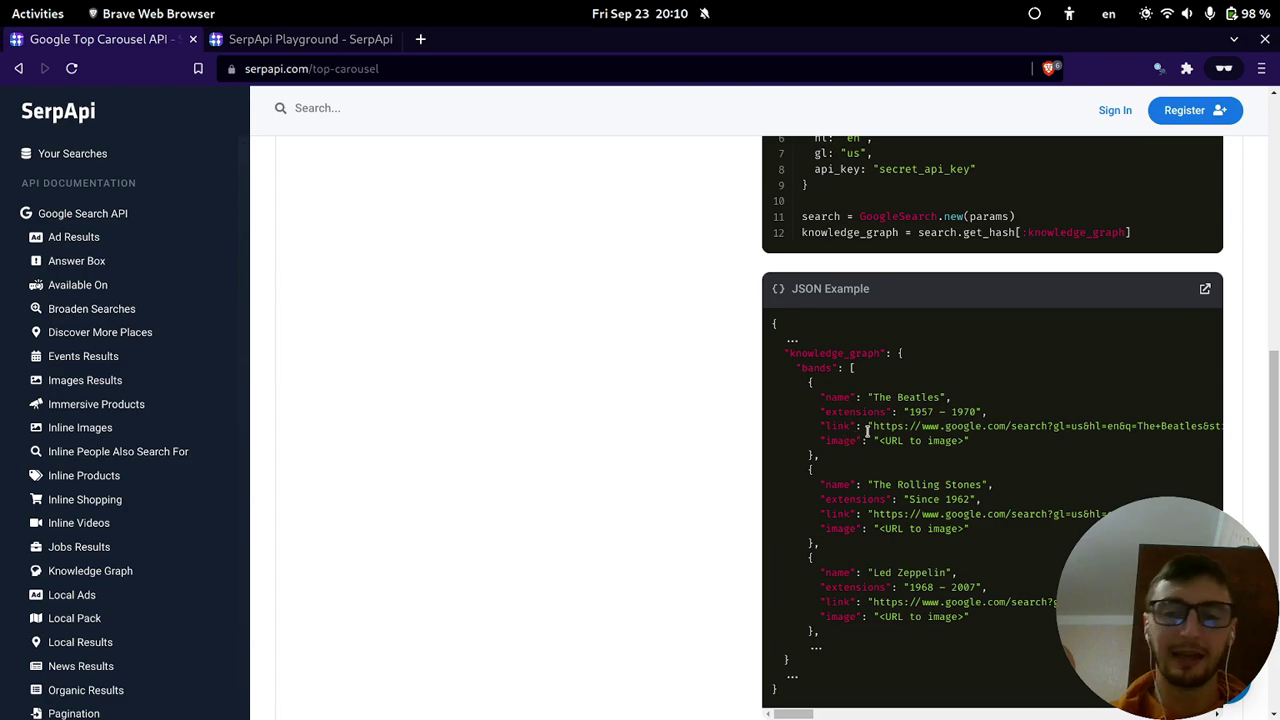
{"action": "scroll", "coordinate": [866, 428], "scroll_direction": "down", "scroll_amount": 3}
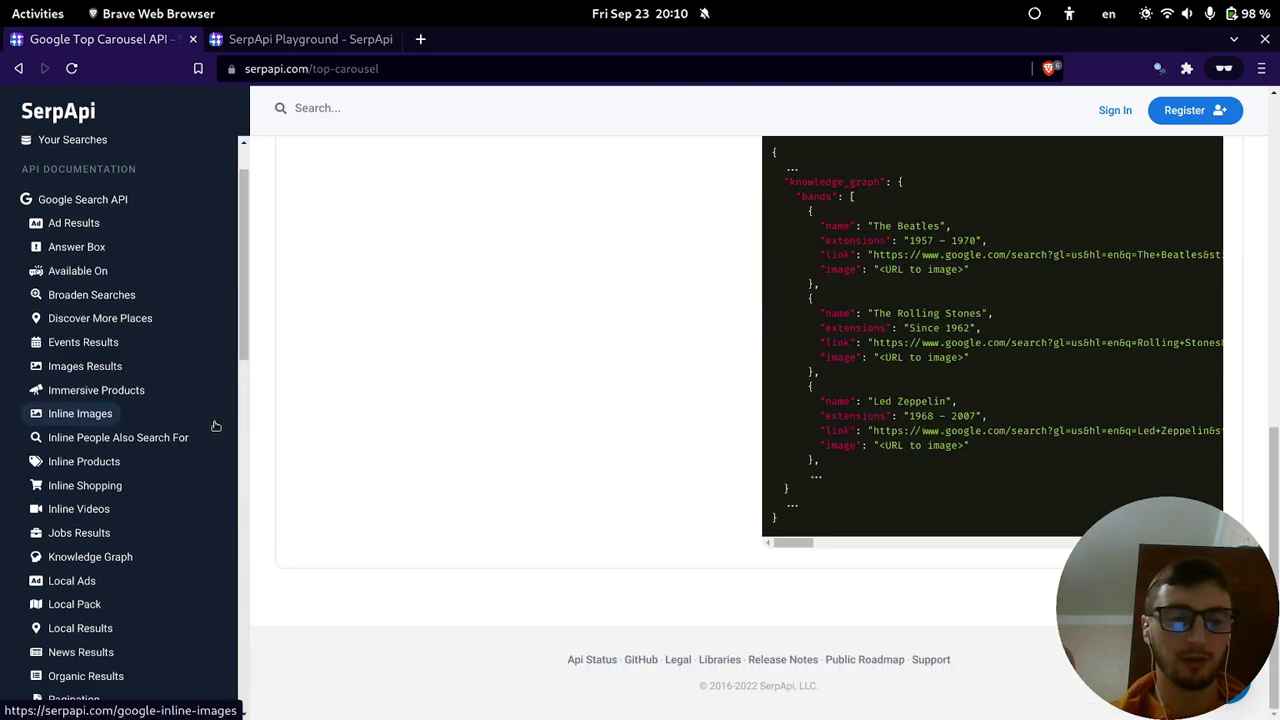
{"action": "scroll", "coordinate": [170, 420], "scroll_direction": "down", "scroll_amount": 5}
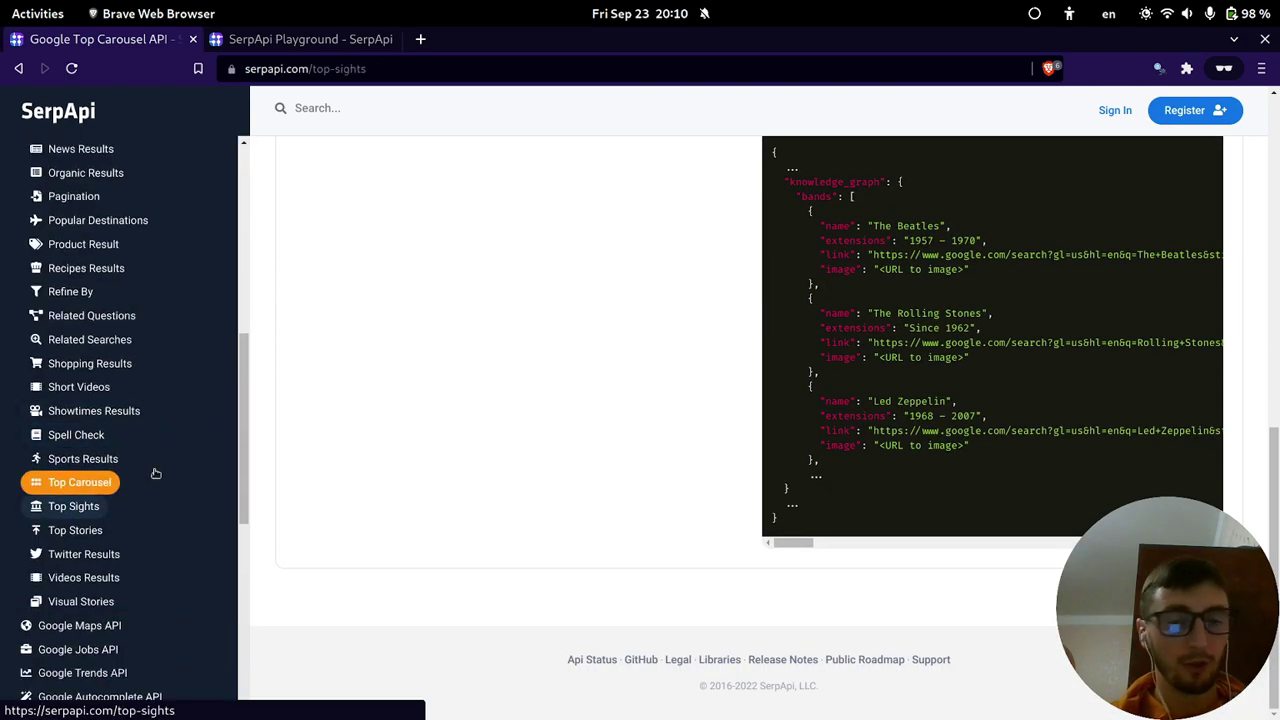
Open the Google Top Sights API documentation and scroll through its Paris example.
{"action": "left_click", "coordinate": [76, 508]}
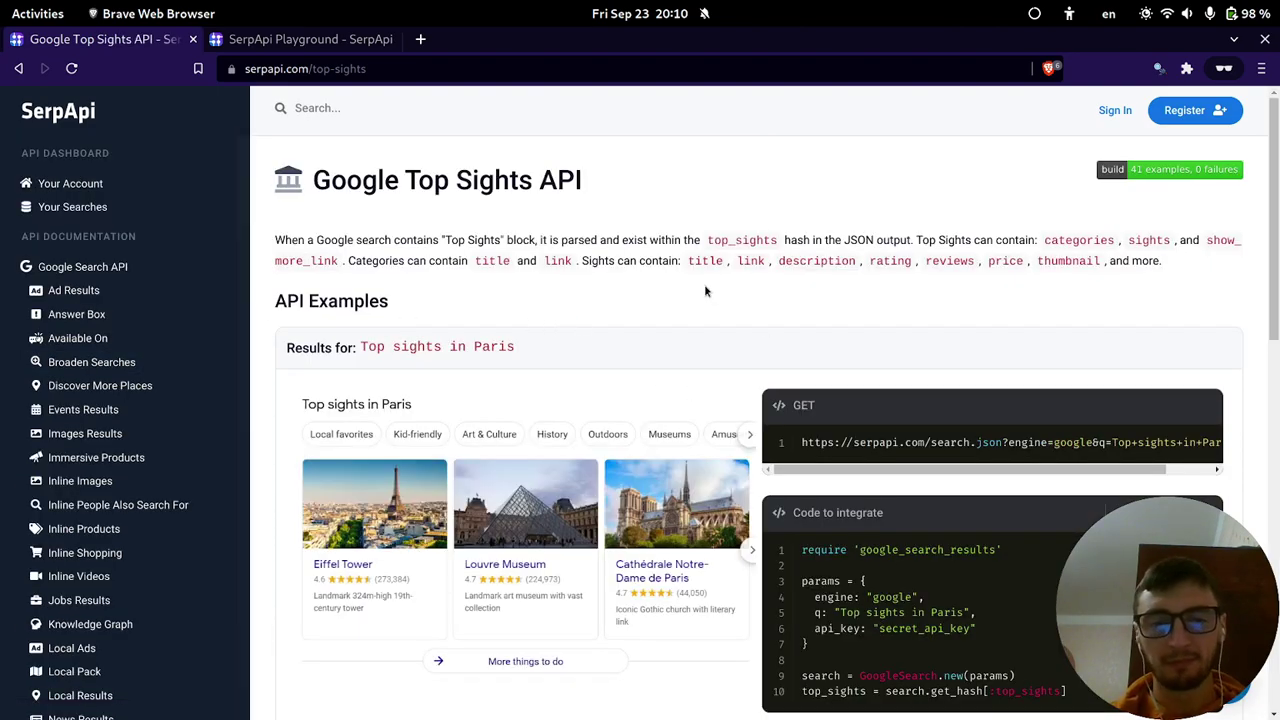
{"action": "scroll", "coordinate": [705, 290], "scroll_direction": "down", "scroll_amount": 5}
{"action": "scroll", "coordinate": [665, 415], "scroll_direction": "up", "scroll_amount": 2}
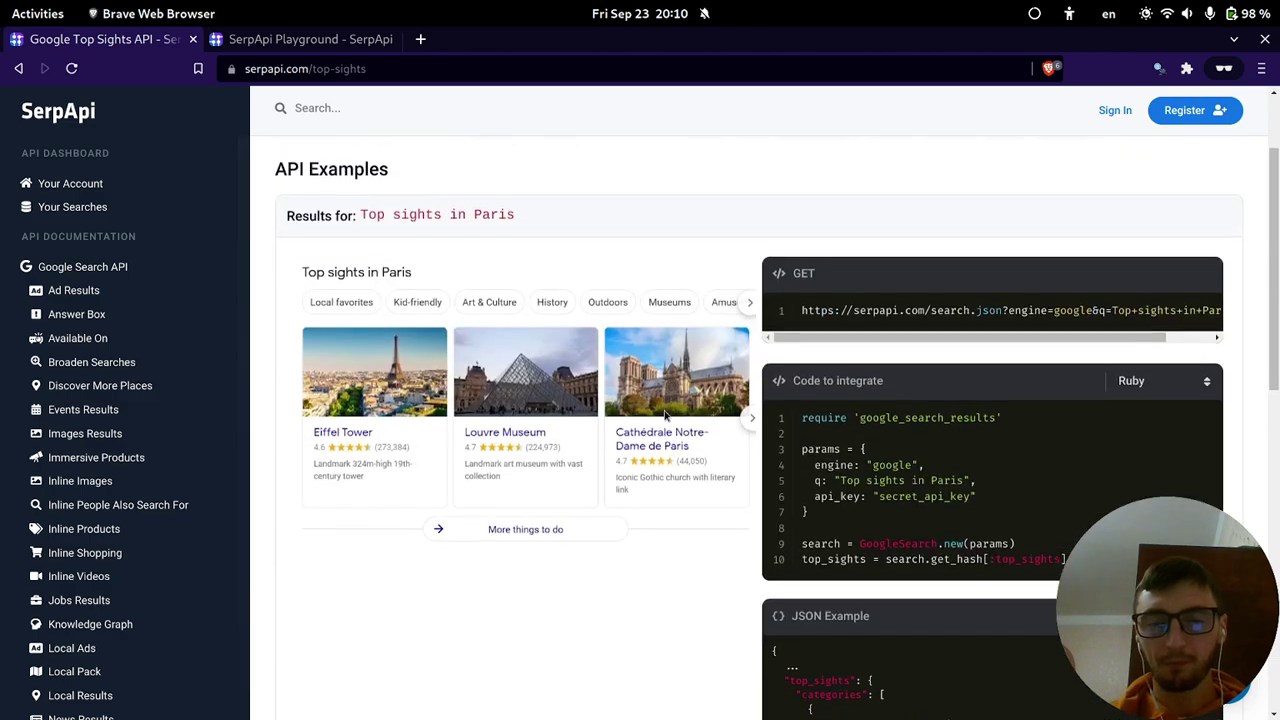
{"action": "scroll", "coordinate": [665, 415], "scroll_direction": "up", "scroll_amount": 1}
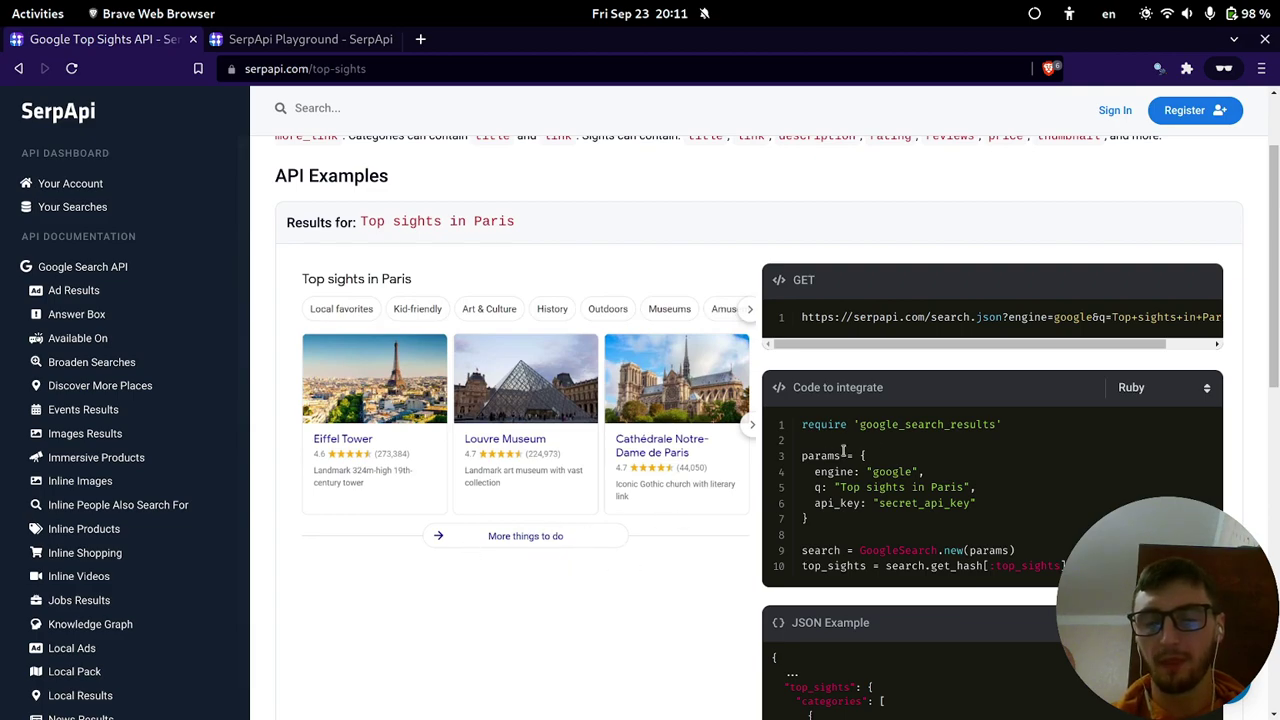
{"action": "scroll", "coordinate": [870, 452], "scroll_direction": "down", "scroll_amount": 3}
Highlight the top_sights and categories lines in the 'Top sights in Paris' JSON.
{"action": "left_click_drag", "start_coordinate": [801, 367], "coordinate": [996, 426]}
{"action": "left_click_drag", "start_coordinate": [950, 470], "coordinate": [904, 470]}
{"action": "scroll", "coordinate": [808, 370], "scroll_direction": "up", "scroll_amount": 3}
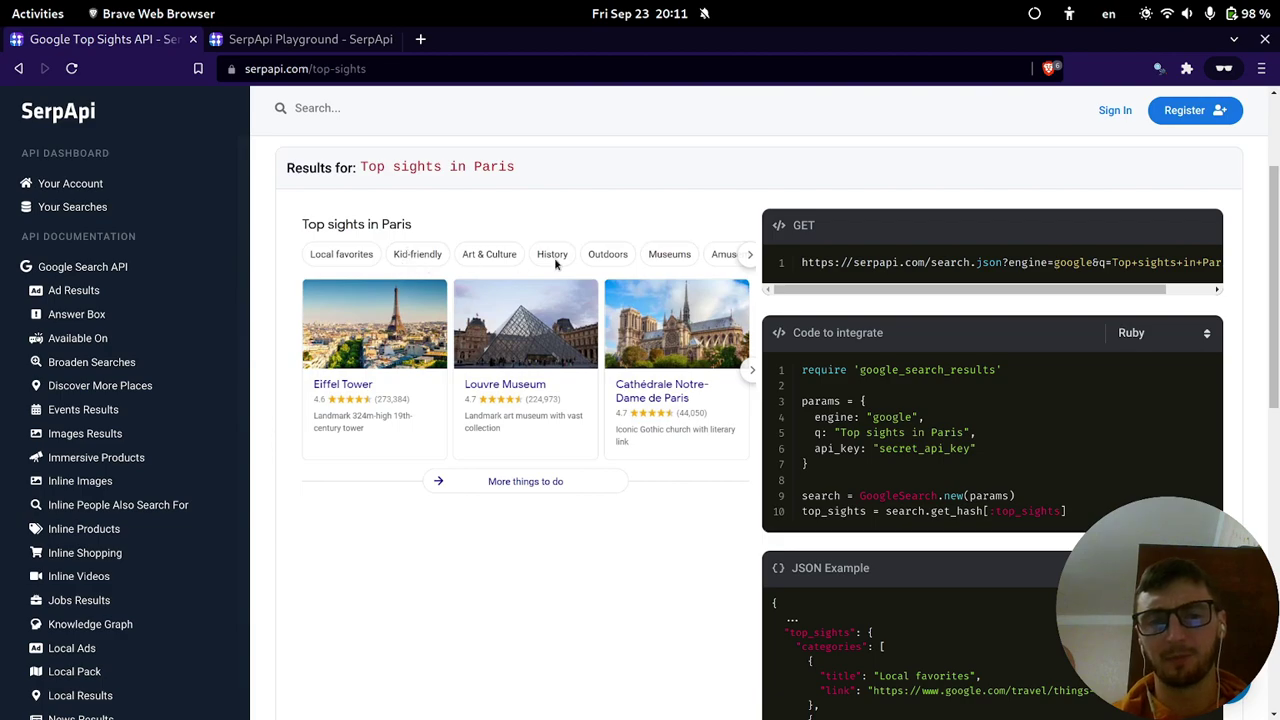
{"action": "scroll", "coordinate": [880, 360], "scroll_direction": "down", "scroll_amount": 10}
{"action": "scroll", "coordinate": [830, 370], "scroll_direction": "up", "scroll_amount": 3}
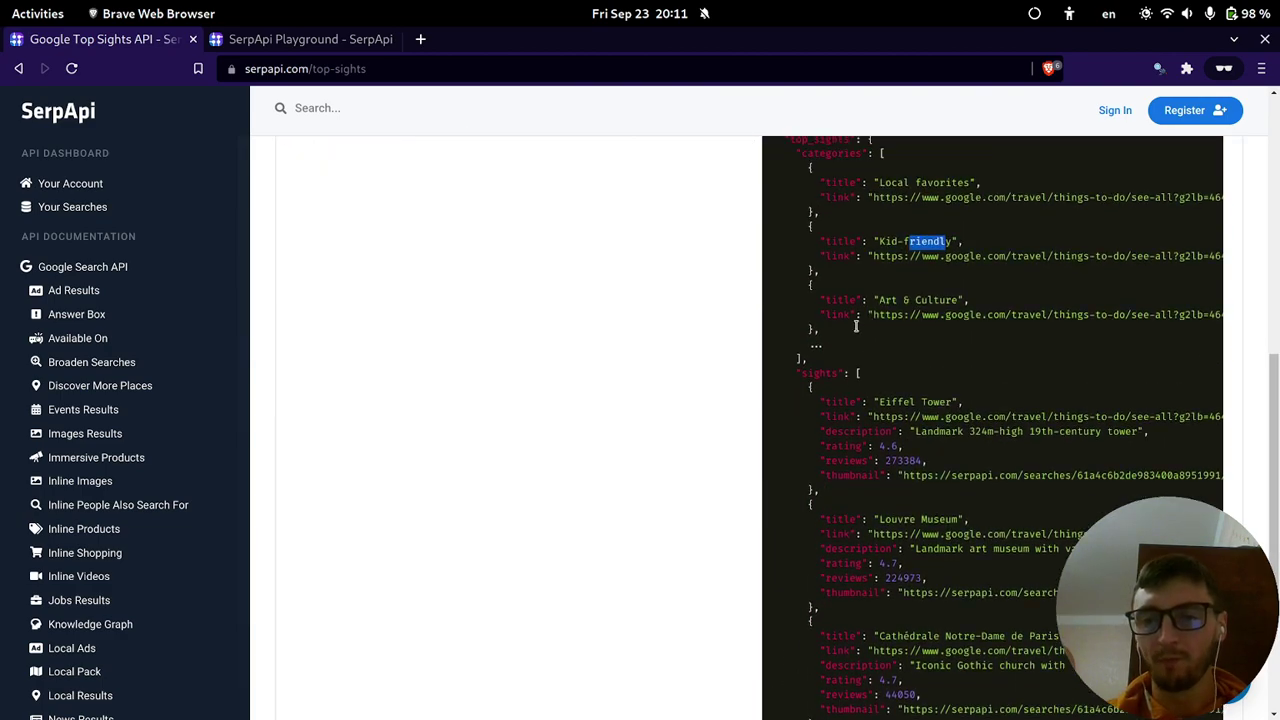
{"action": "scroll", "coordinate": [820, 372], "scroll_direction": "down", "scroll_amount": 1}
Mark the sights key, the Eiffel Tower title, and the Louvre rating and reviews fields.
{"action": "double_click", "coordinate": [820, 372]}
{"action": "double_click", "coordinate": [829, 401]}
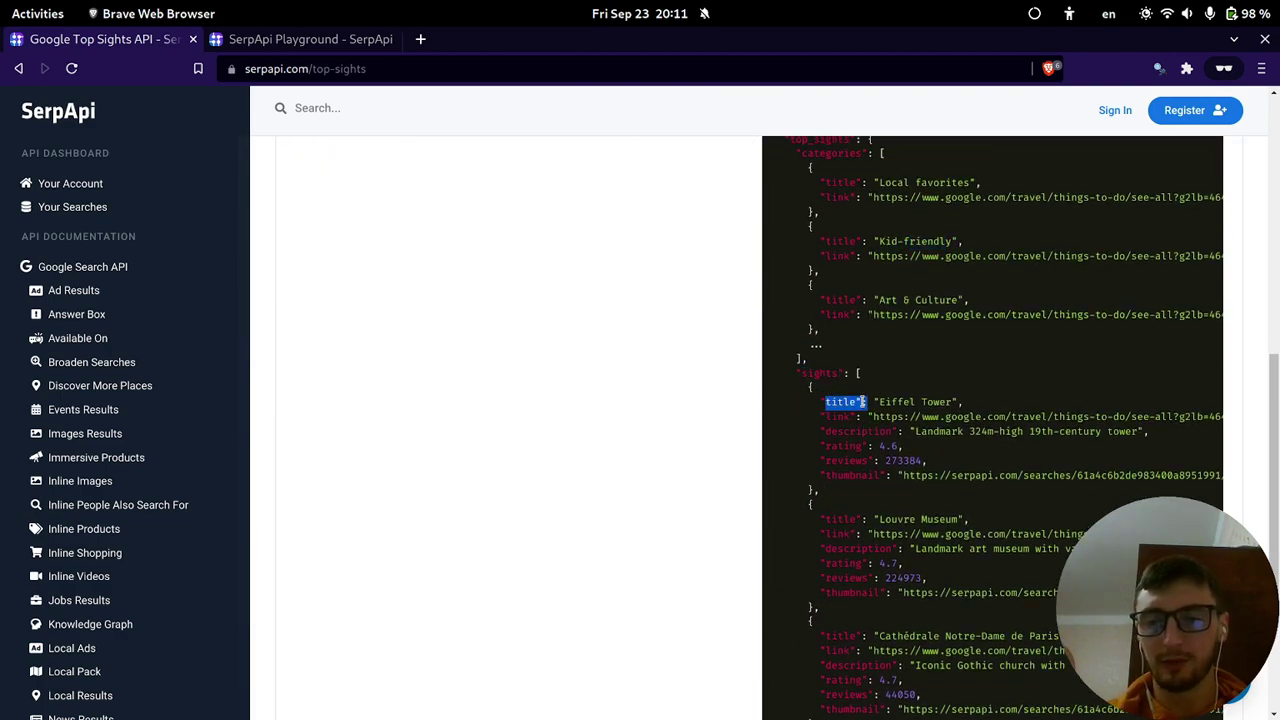
{"action": "double_click", "coordinate": [846, 563]}
{"action": "double_click", "coordinate": [848, 578]}
{"action": "left_click_drag", "start_coordinate": [849, 592], "coordinate": [880, 592]}
{"action": "scroll", "coordinate": [890, 560], "scroll_direction": "down", "scroll_amount": 3}
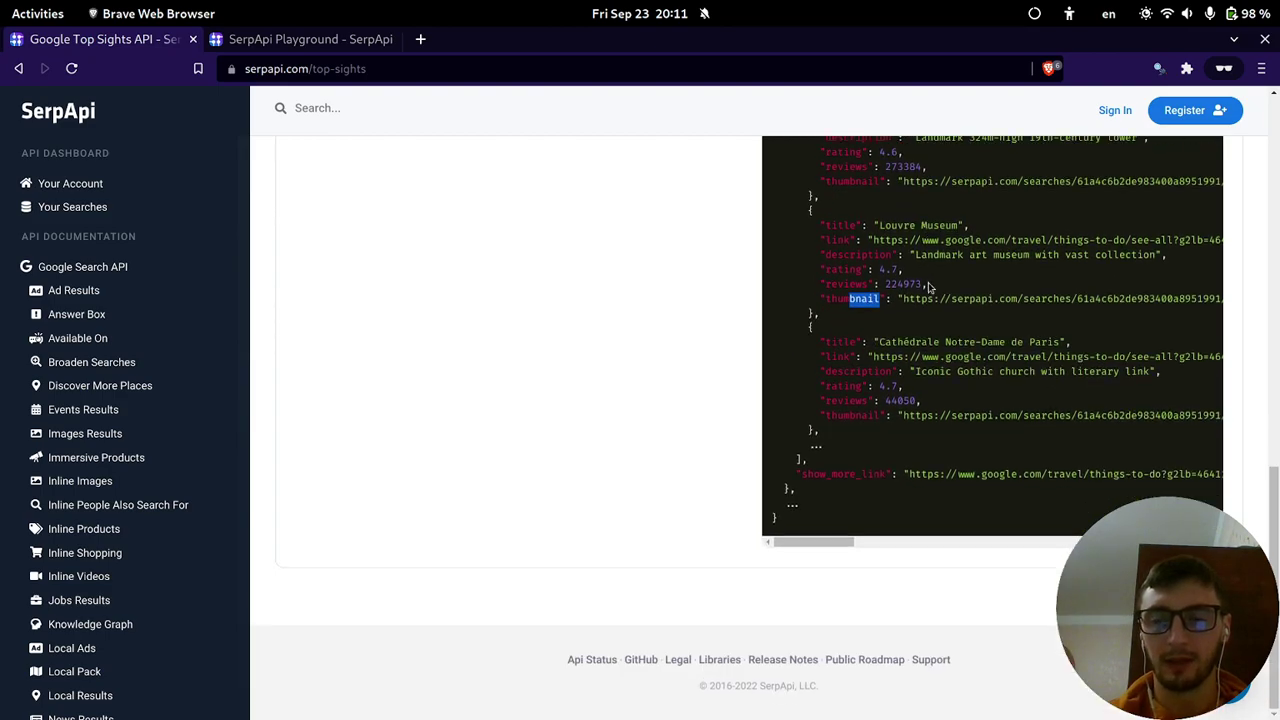
{"action": "left_click_drag", "start_coordinate": [825, 478], "coordinate": [819, 477]}
{"action": "scroll", "coordinate": [140, 480], "scroll_direction": "down", "scroll_amount": 10}
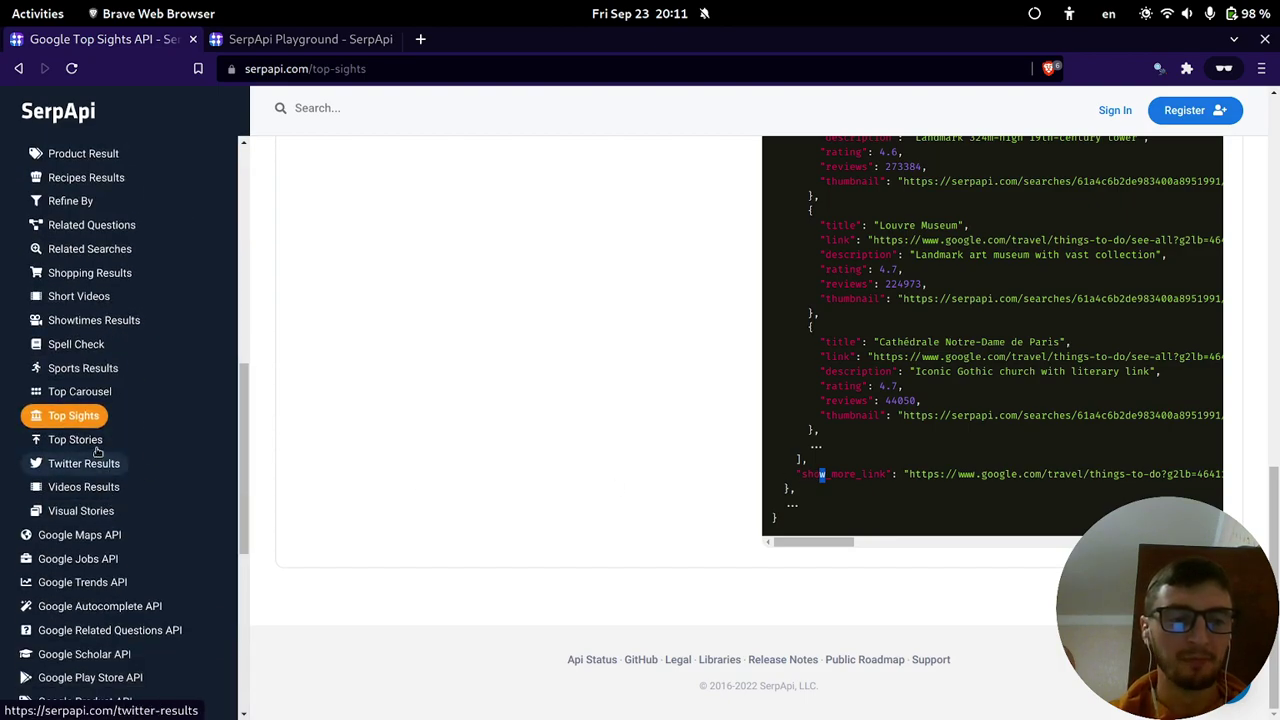
Open the Top Stories API docs, then replace the playground query 'eternals theater' with 'elon musk' and search.
{"action": "left_click", "coordinate": [96, 441]}
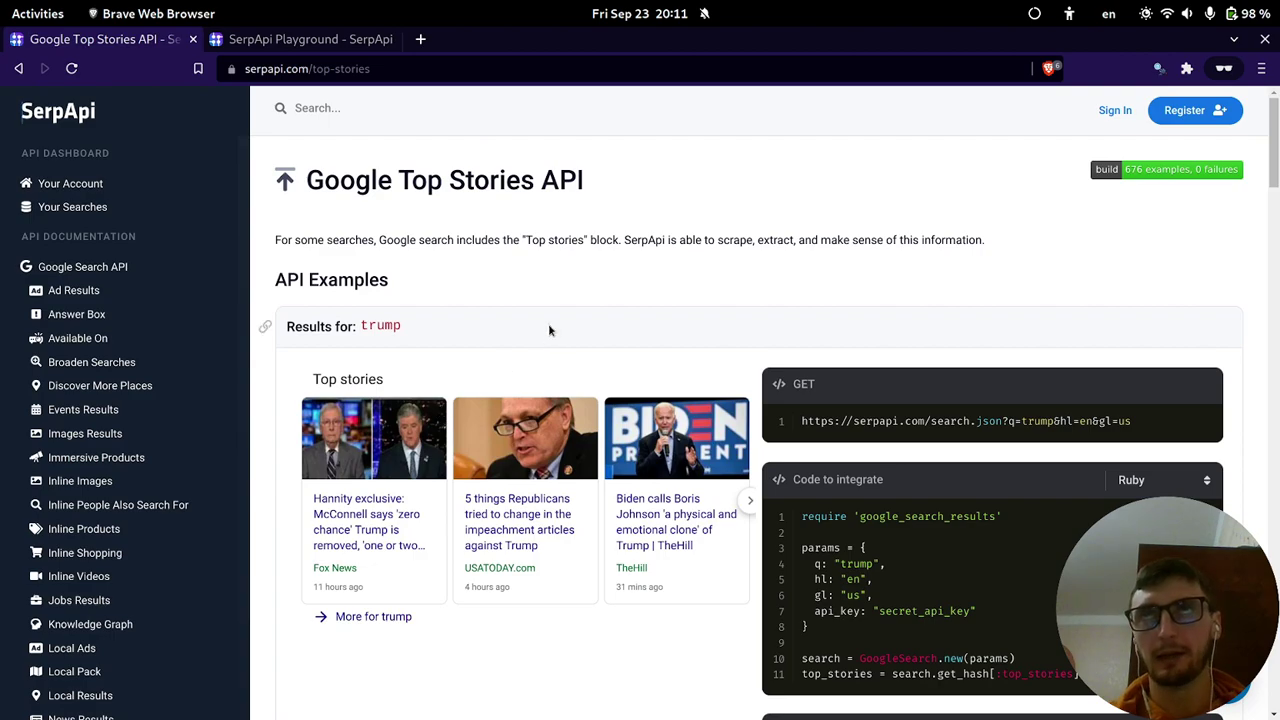
{"action": "scroll", "coordinate": [549, 330], "scroll_direction": "down", "scroll_amount": 2}
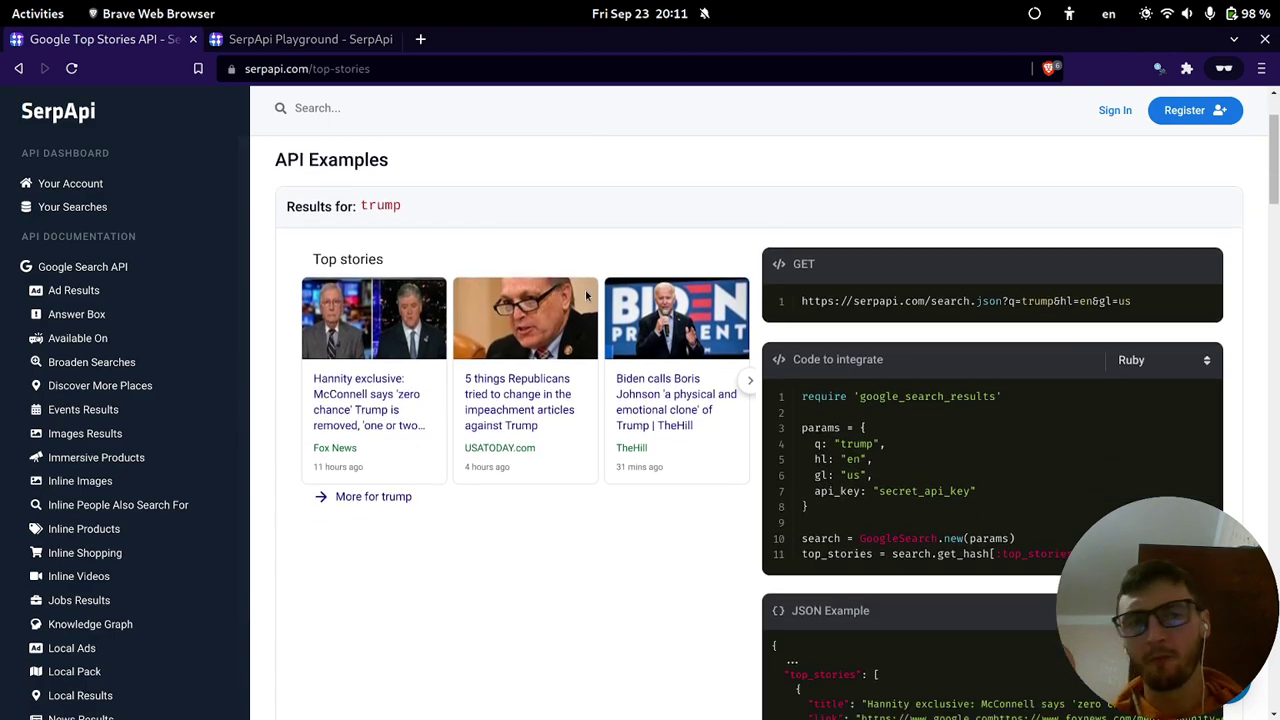
{"action": "key", "text": "ctrl+Tab"}
{"action": "triple_click", "coordinate": [586, 136]}
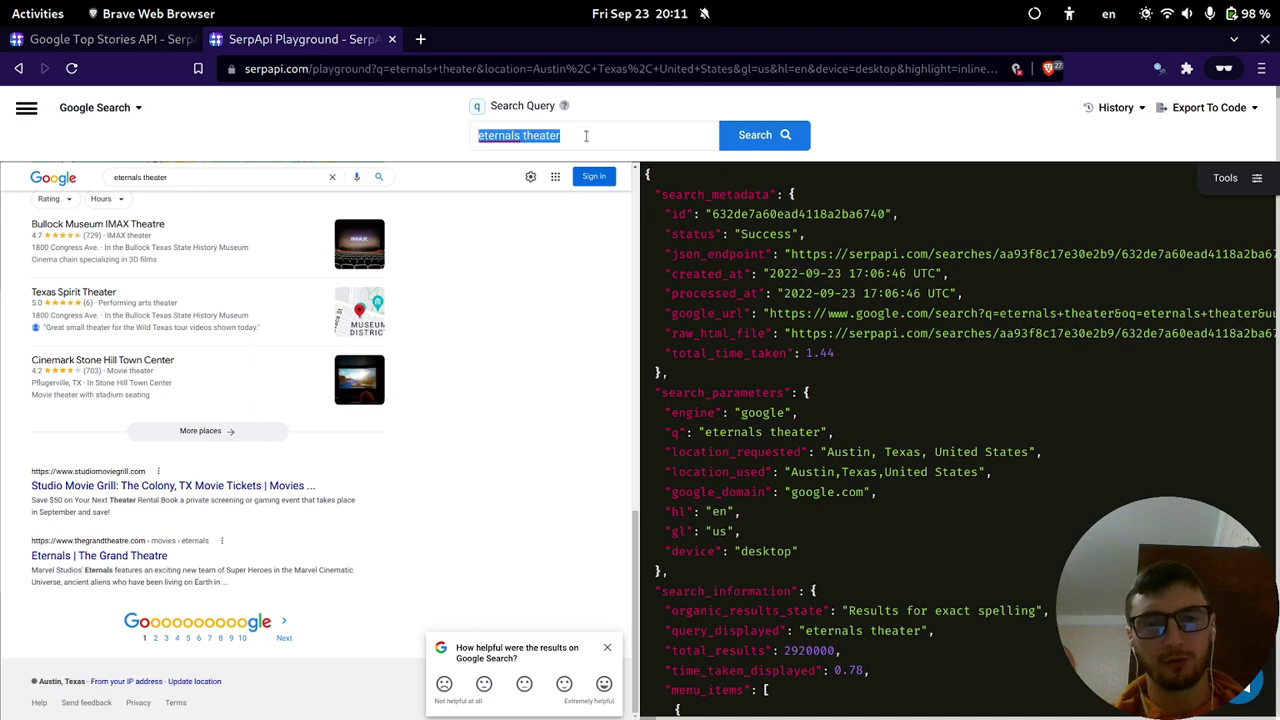
{"action": "type", "text": "elon"}
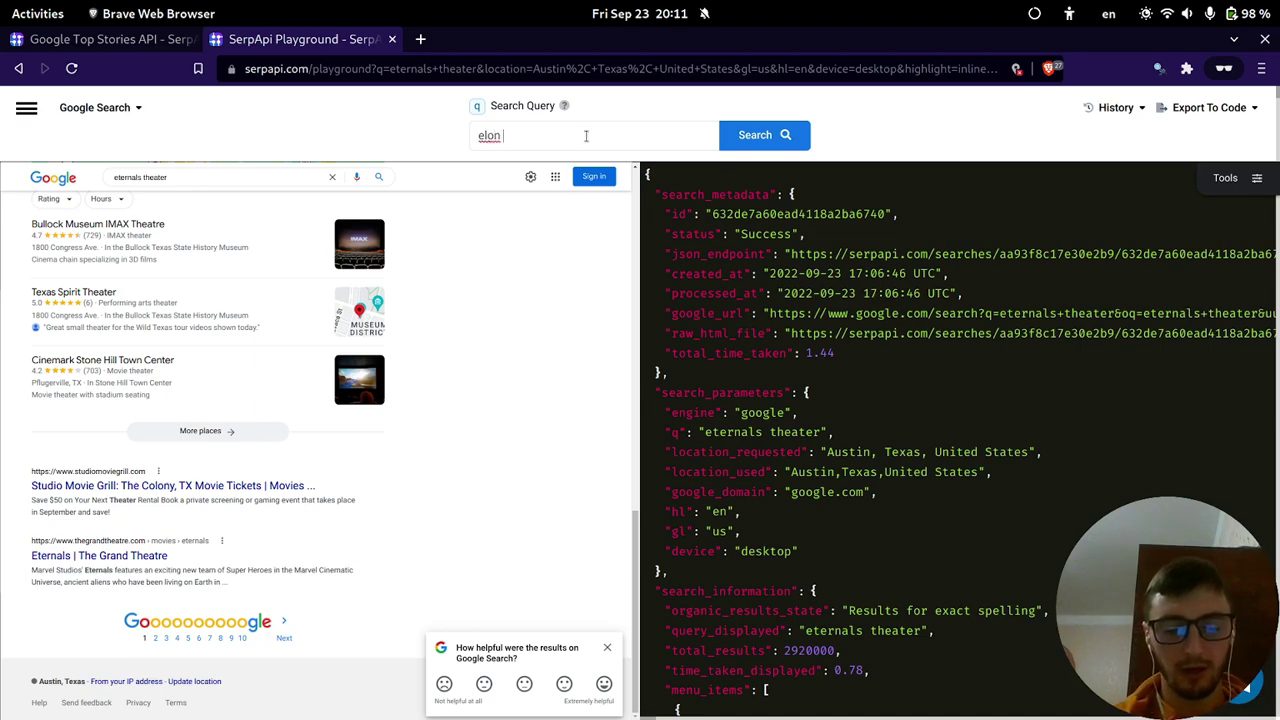
{"action": "type", "text": " musk"}
{"action": "key", "text": "Return"}
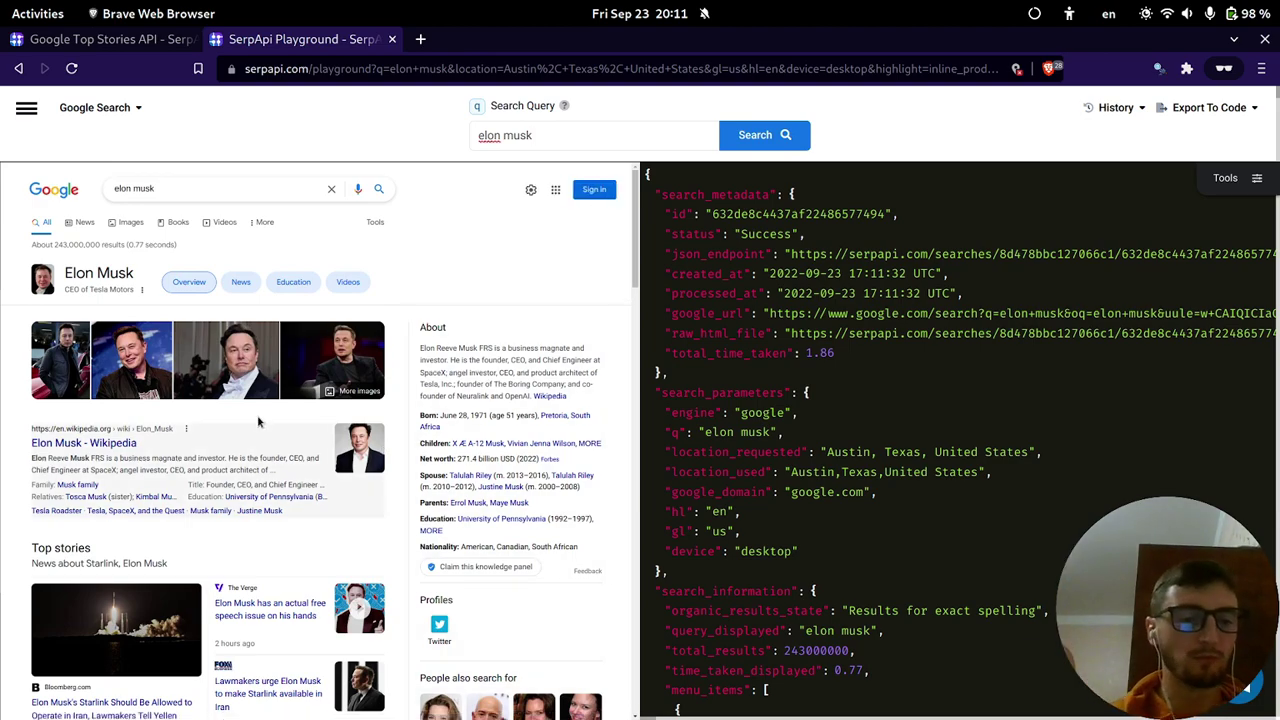
Locate the Starlink story's entry in the top_stories JSON output.
{"action": "scroll", "coordinate": [100, 370], "scroll_direction": "down", "scroll_amount": 2}
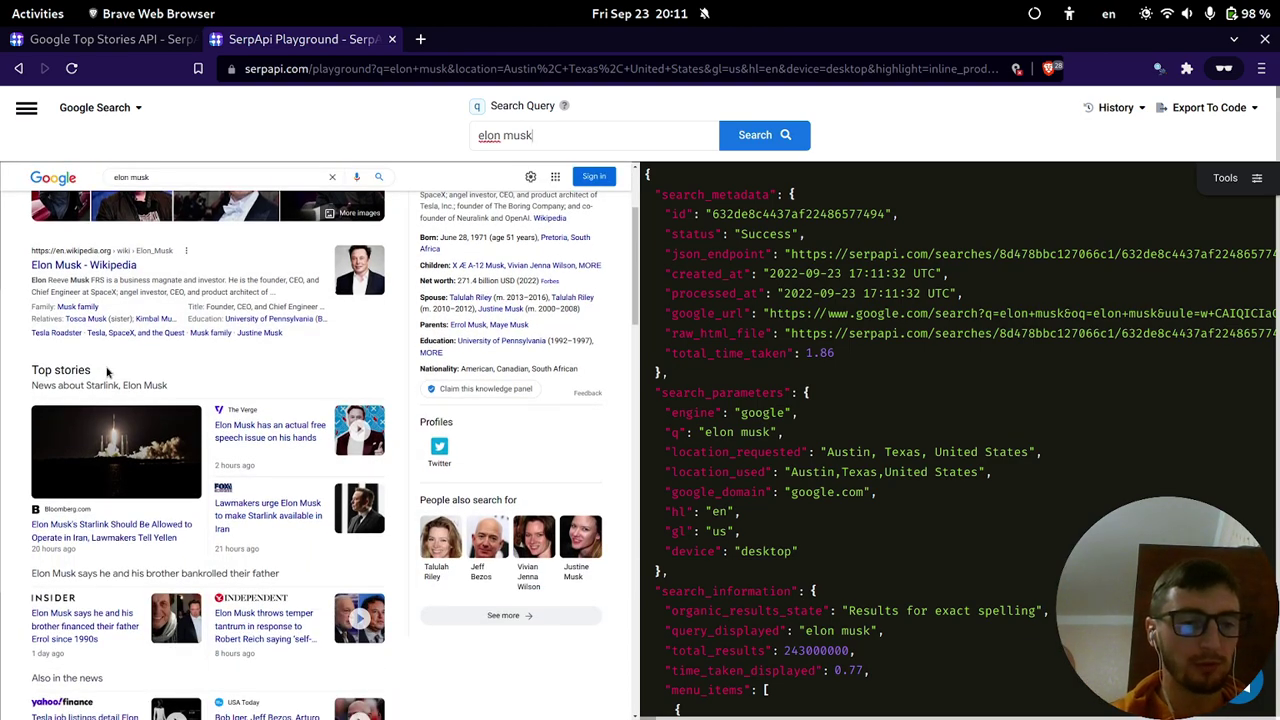
{"action": "left_click", "coordinate": [116, 460]}
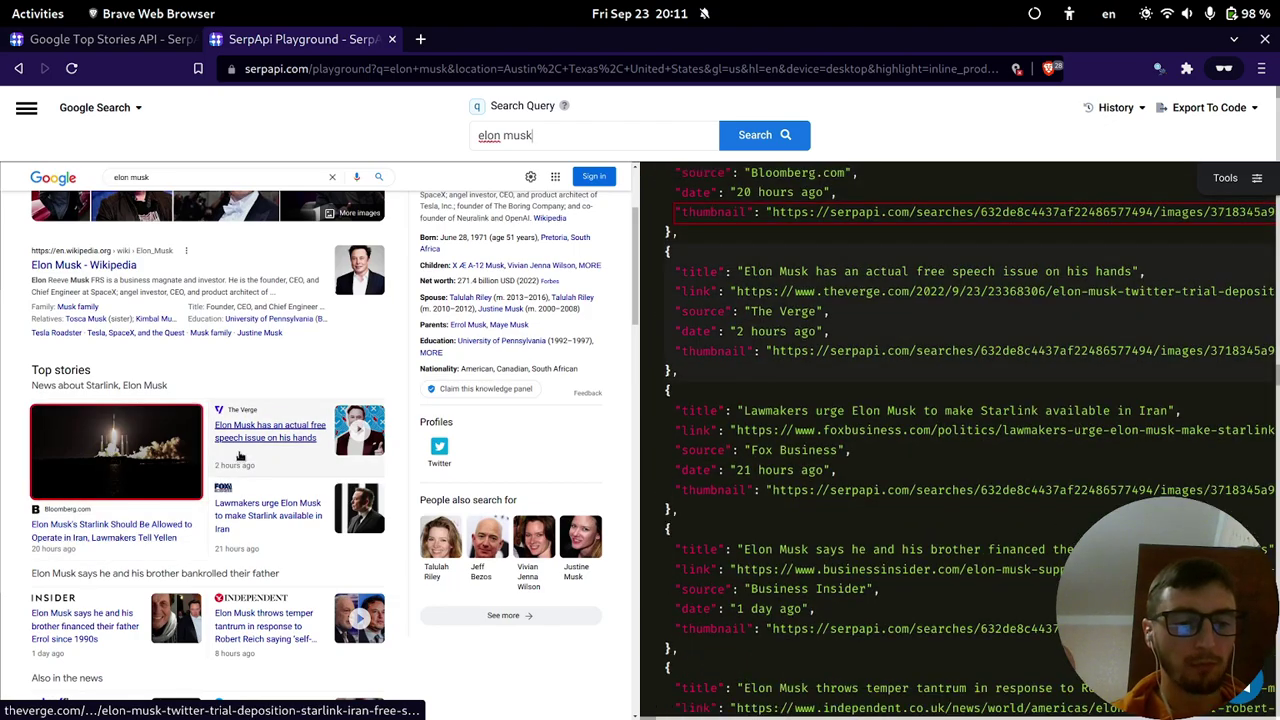
{"action": "scroll", "coordinate": [822, 329], "scroll_direction": "up", "scroll_amount": 2}
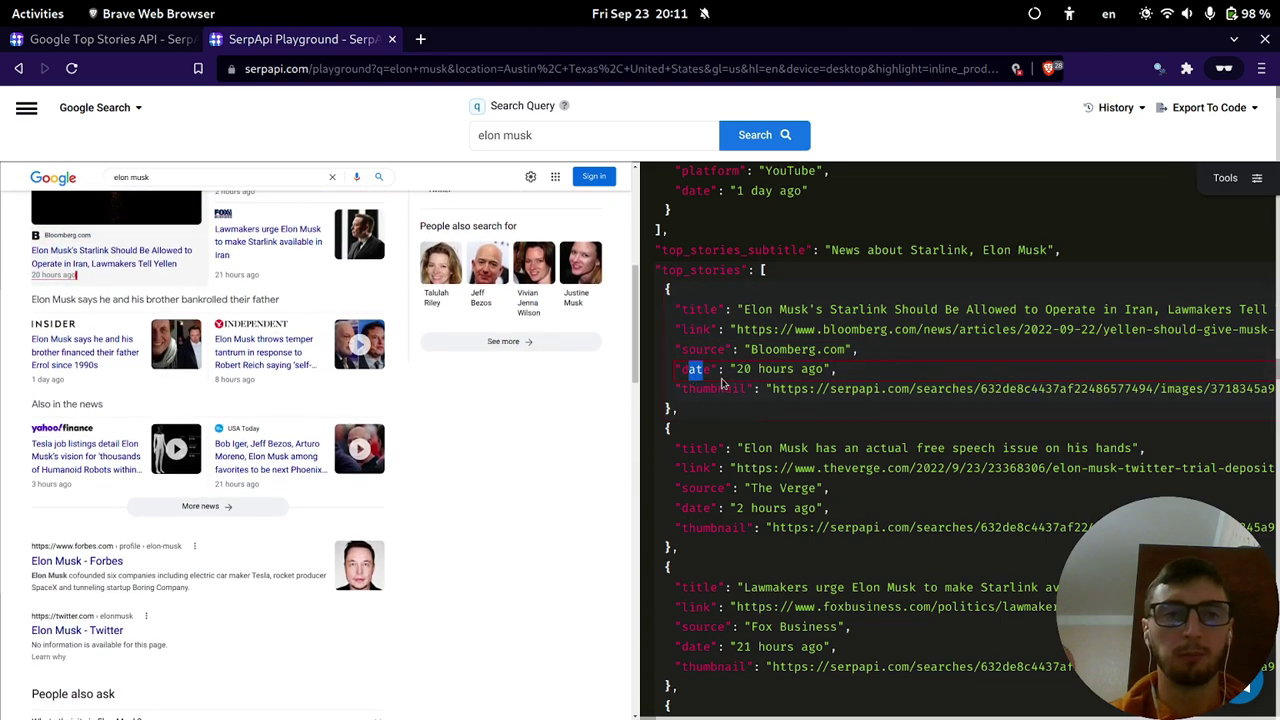
{"action": "scroll", "coordinate": [660, 330], "scroll_direction": "down", "scroll_amount": 5}
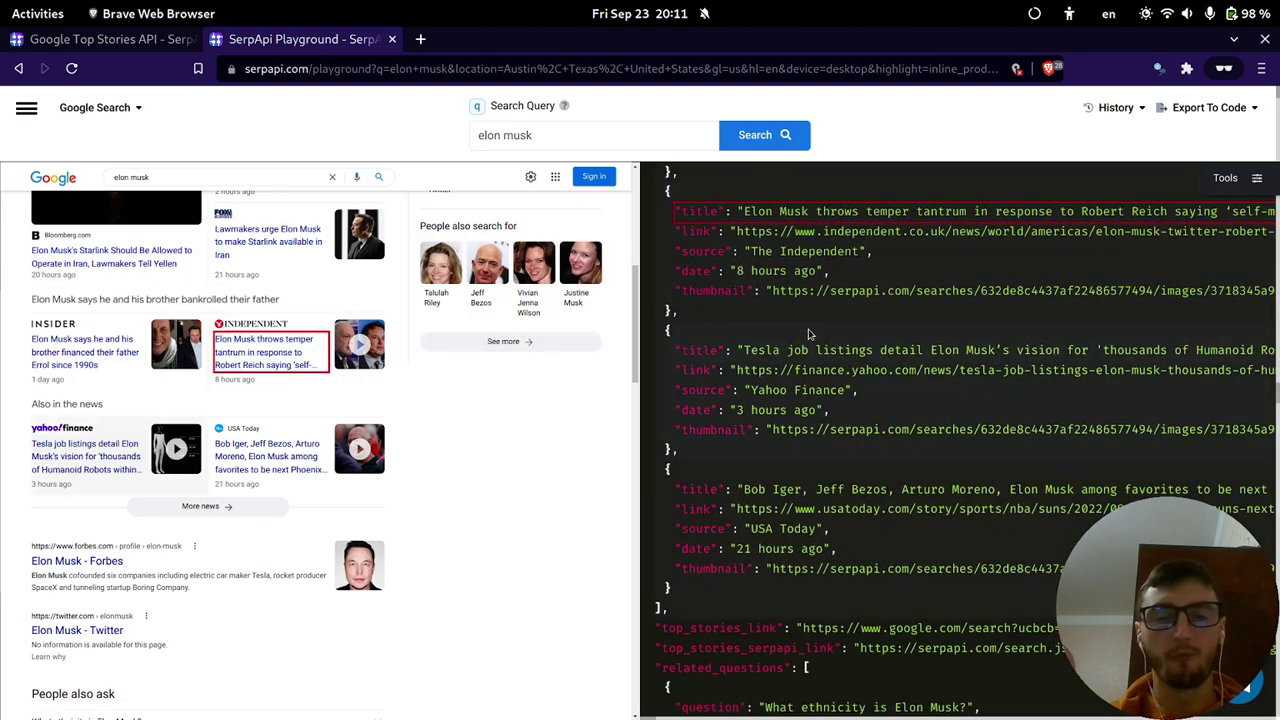
{"action": "scroll", "coordinate": [818, 334], "scroll_direction": "up", "scroll_amount": 5}
{"action": "scroll", "coordinate": [818, 334], "scroll_direction": "up", "scroll_amount": 3}
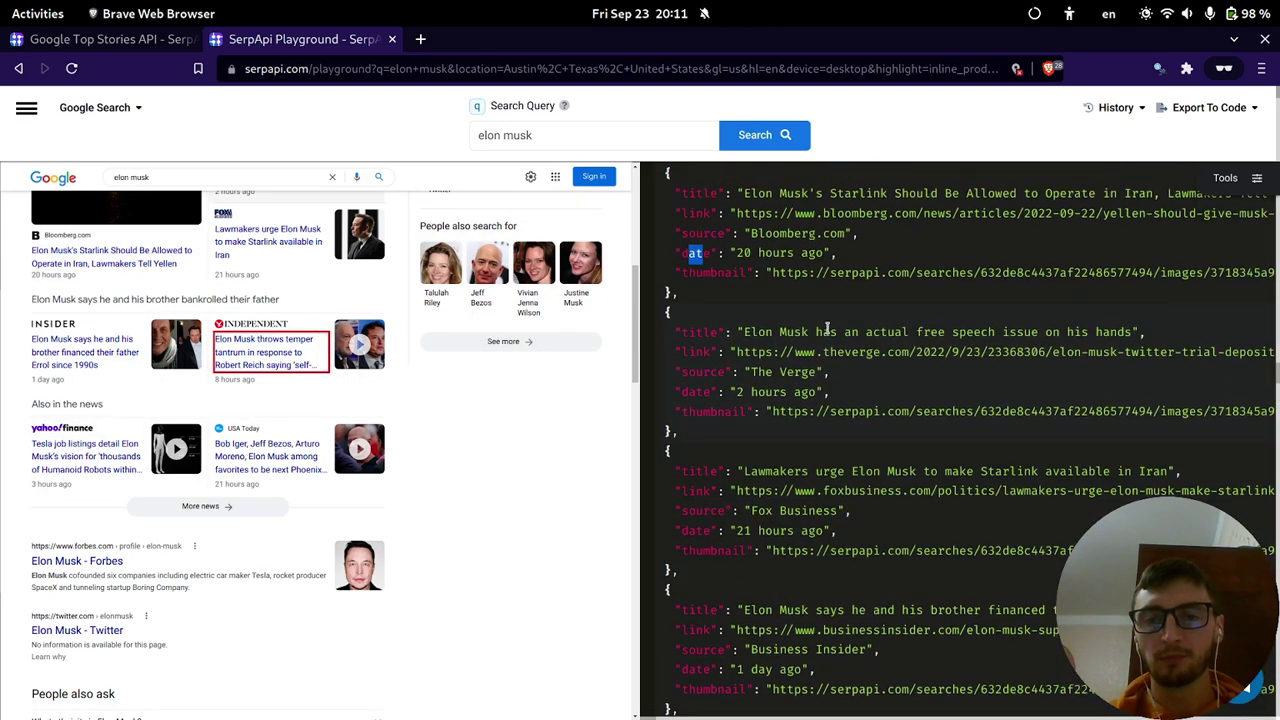
Glance at the Top Stories docs, then rerun the 'elon musk' search with Device set to mobile.
{"action": "scroll", "coordinate": [250, 345], "scroll_direction": "up", "scroll_amount": 1}
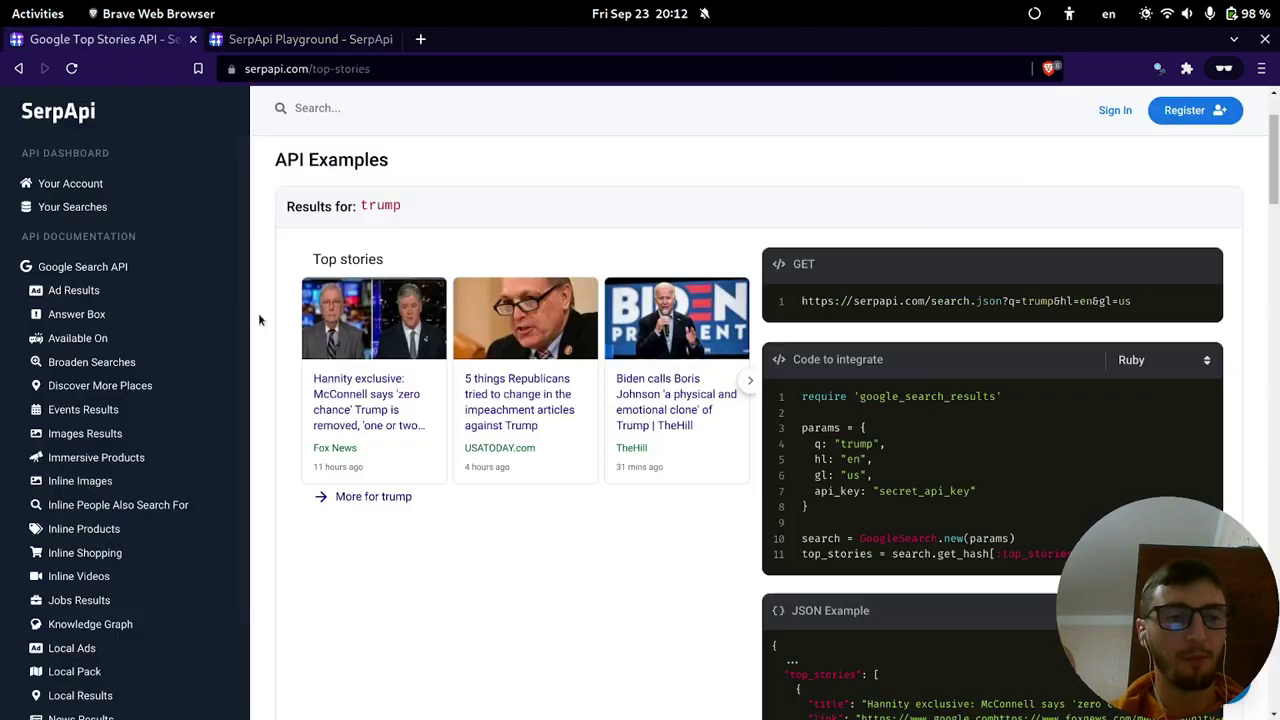
{"action": "key", "text": "ctrl+shift+Tab"}
{"action": "scroll", "coordinate": [537, 333], "scroll_direction": "down", "scroll_amount": 10}
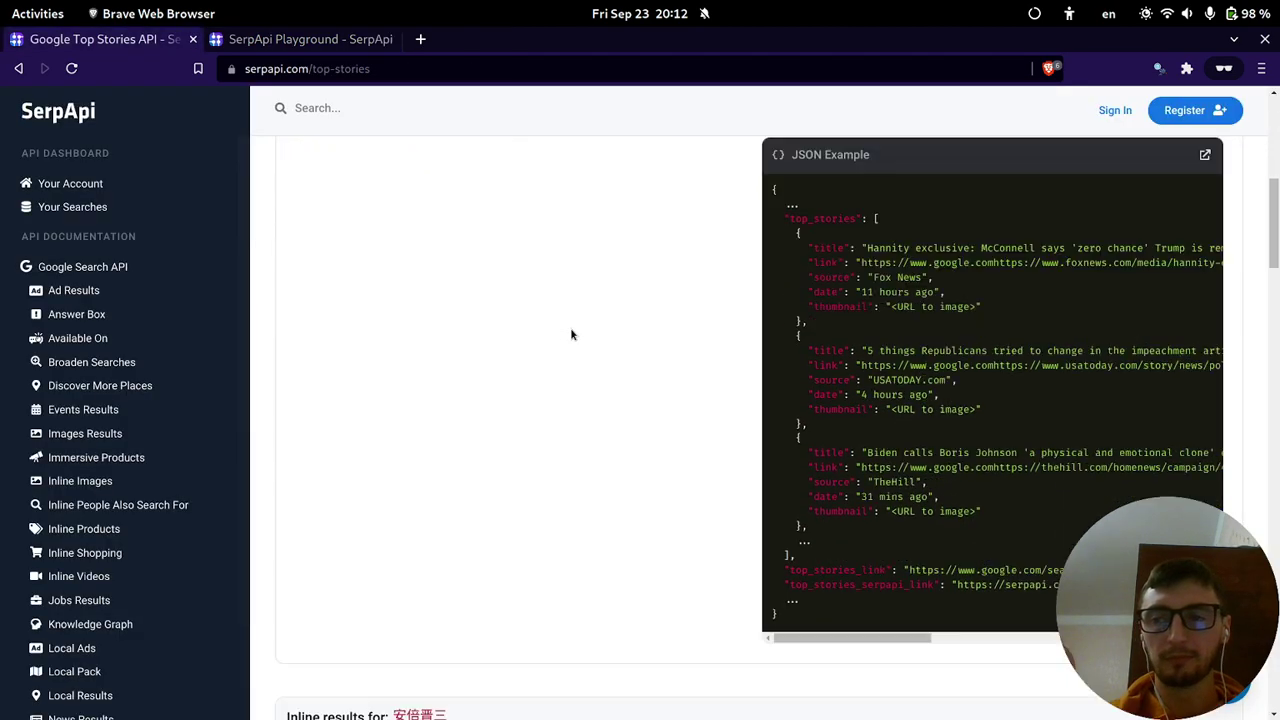
{"action": "key", "text": "ctrl+Tab"}
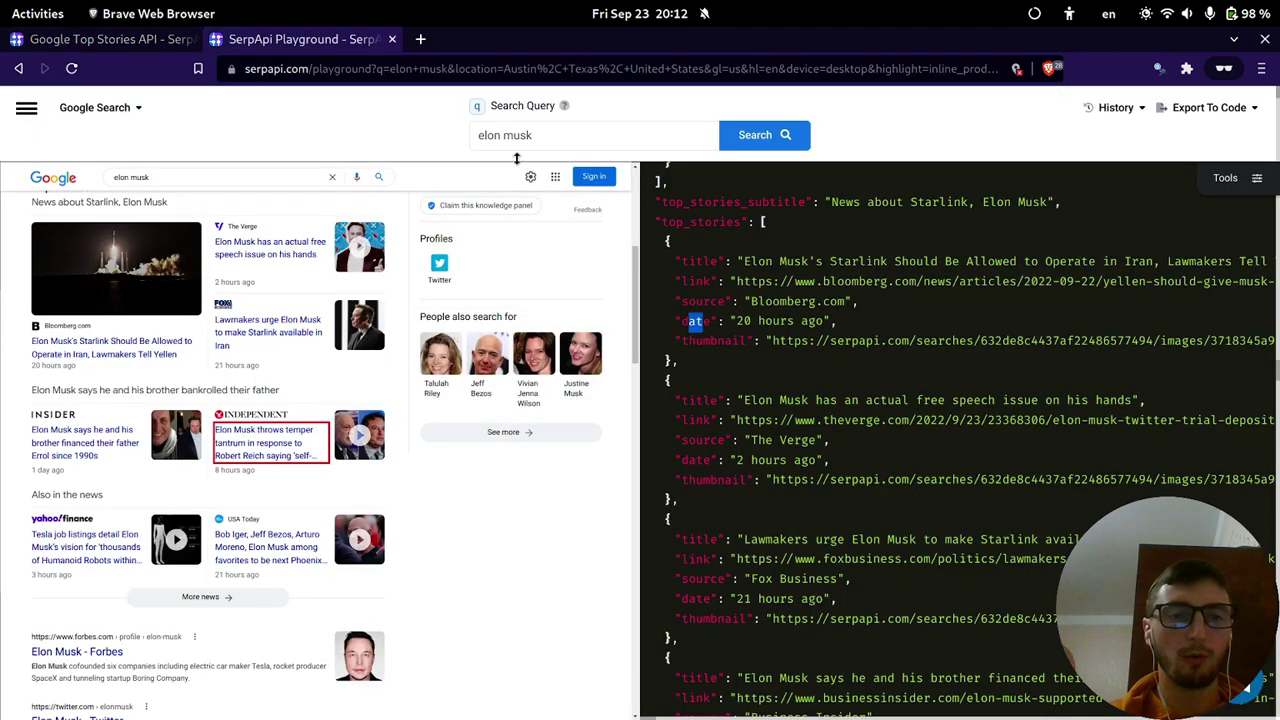
{"action": "scroll", "coordinate": [895, 138], "scroll_direction": "down", "scroll_amount": 5}
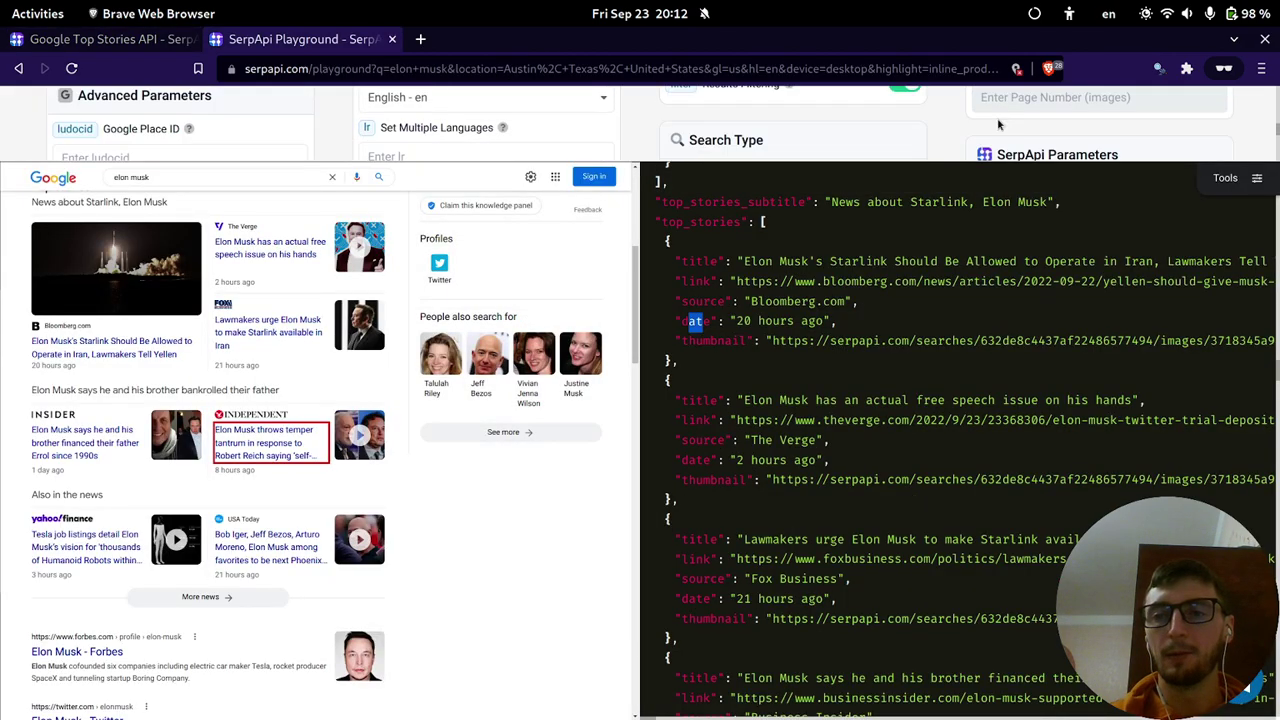
{"action": "scroll", "coordinate": [1230, 125], "scroll_direction": "up", "scroll_amount": 5}
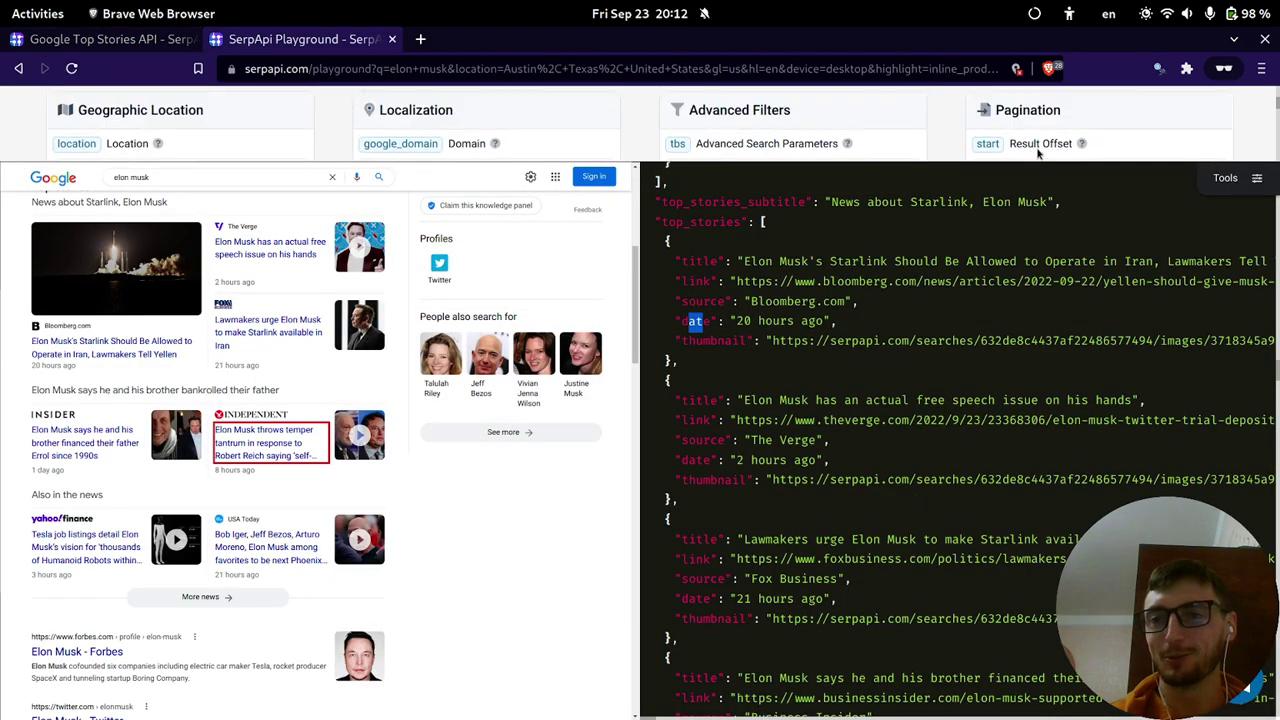
{"action": "left_click", "coordinate": [807, 138]}
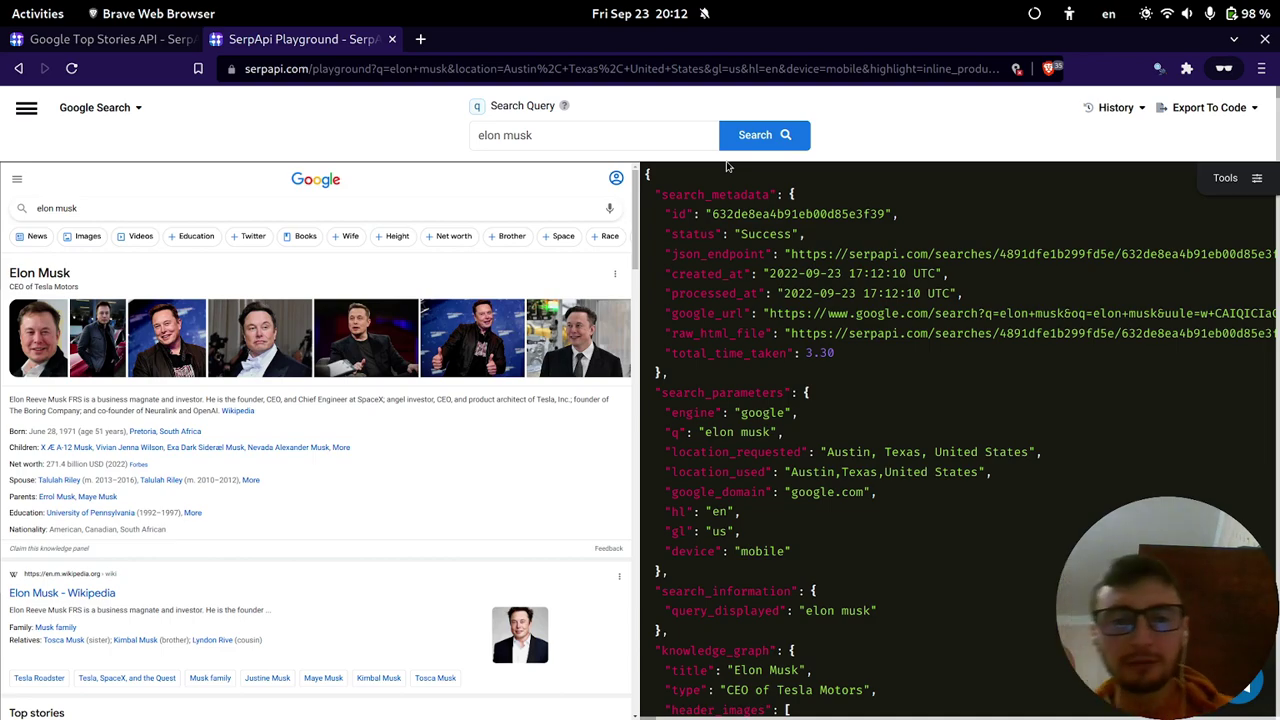
Inspect the Errol Musk news, also_in_the_news entries and first tweet in the mobile JSON.
{"action": "scroll", "coordinate": [434, 391], "scroll_direction": "down", "scroll_amount": 4}
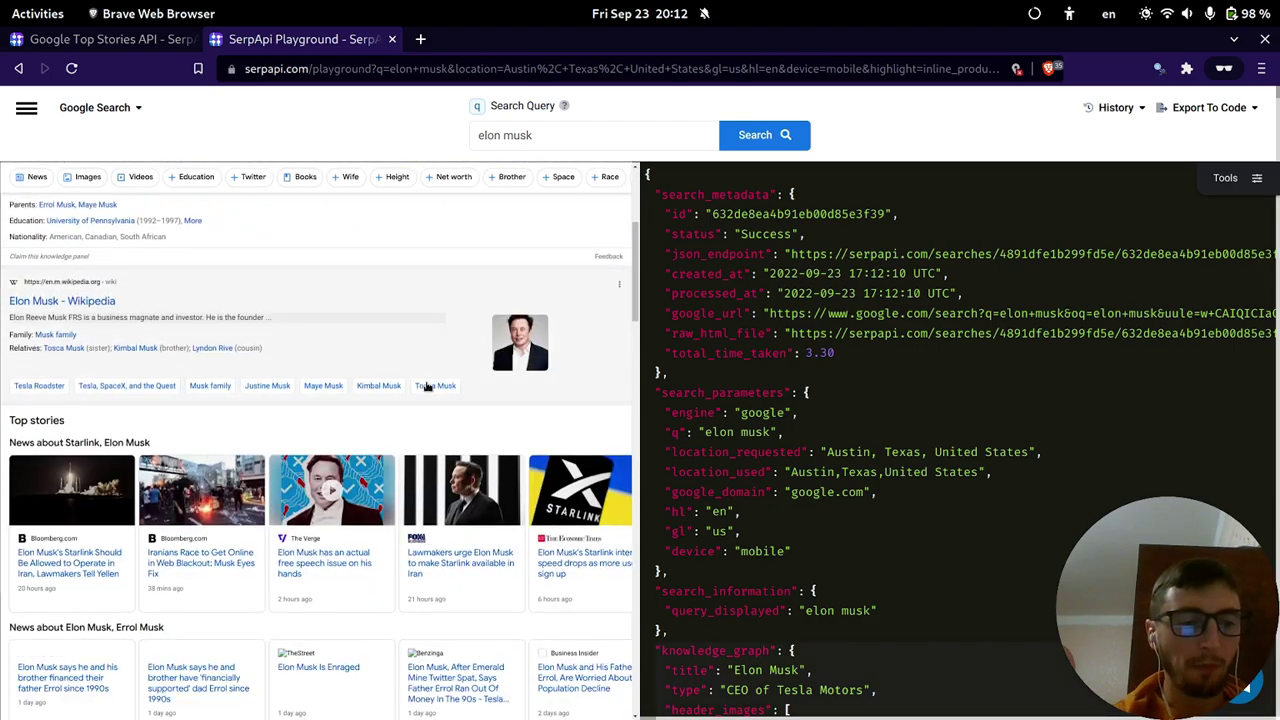
{"action": "scroll", "coordinate": [354, 355], "scroll_direction": "down", "scroll_amount": 1}
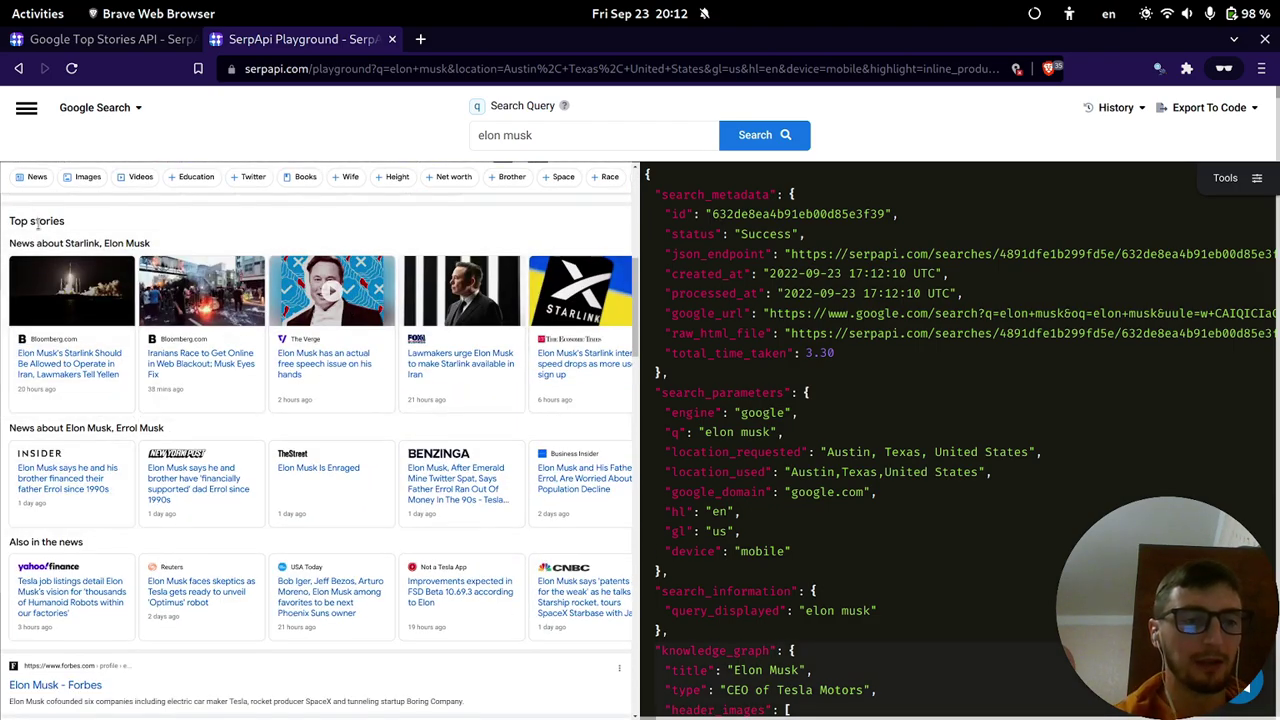
{"action": "mouse_move", "coordinate": [70, 478]}
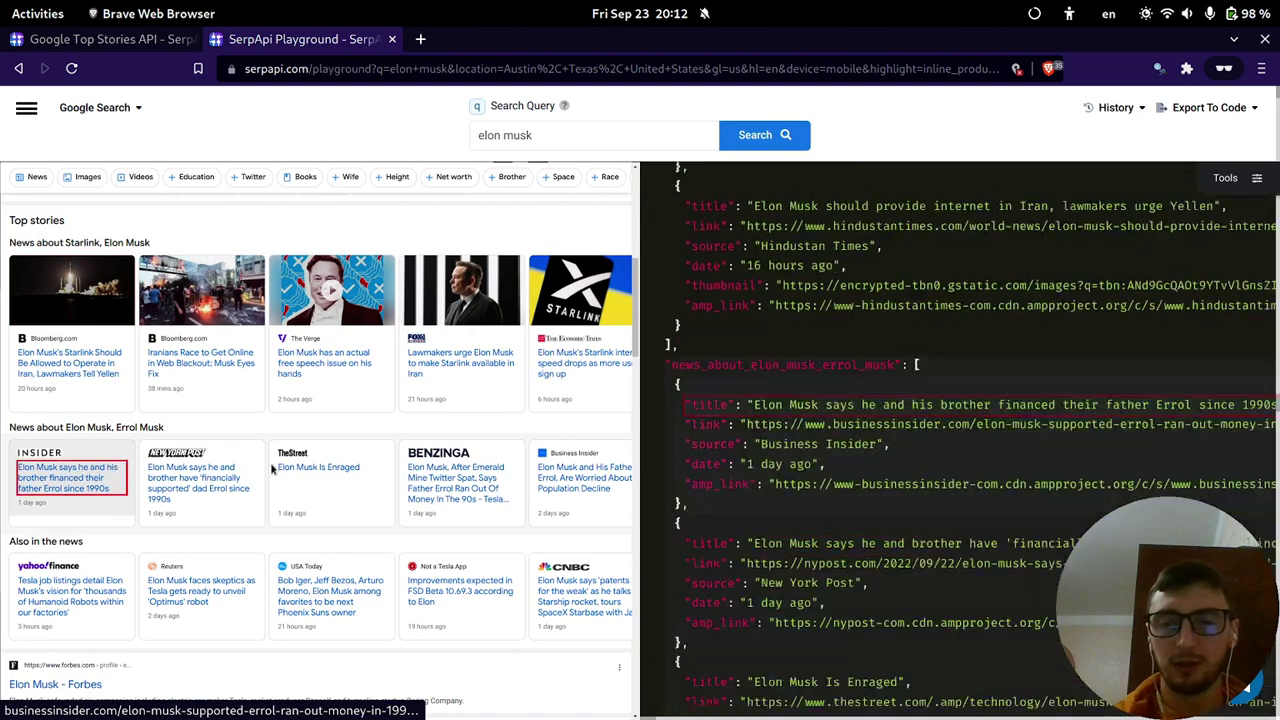
{"action": "left_click_drag", "start_coordinate": [728, 174], "coordinate": [884, 314]}
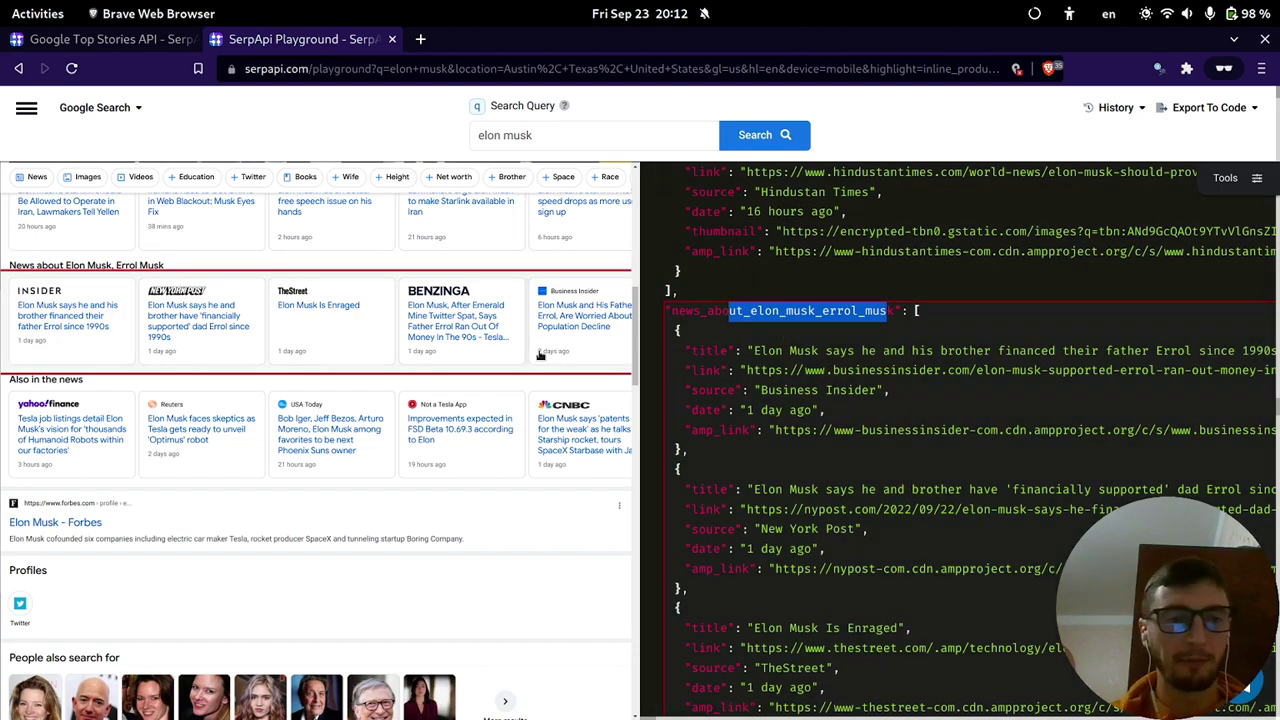
{"action": "left_click", "coordinate": [75, 430]}
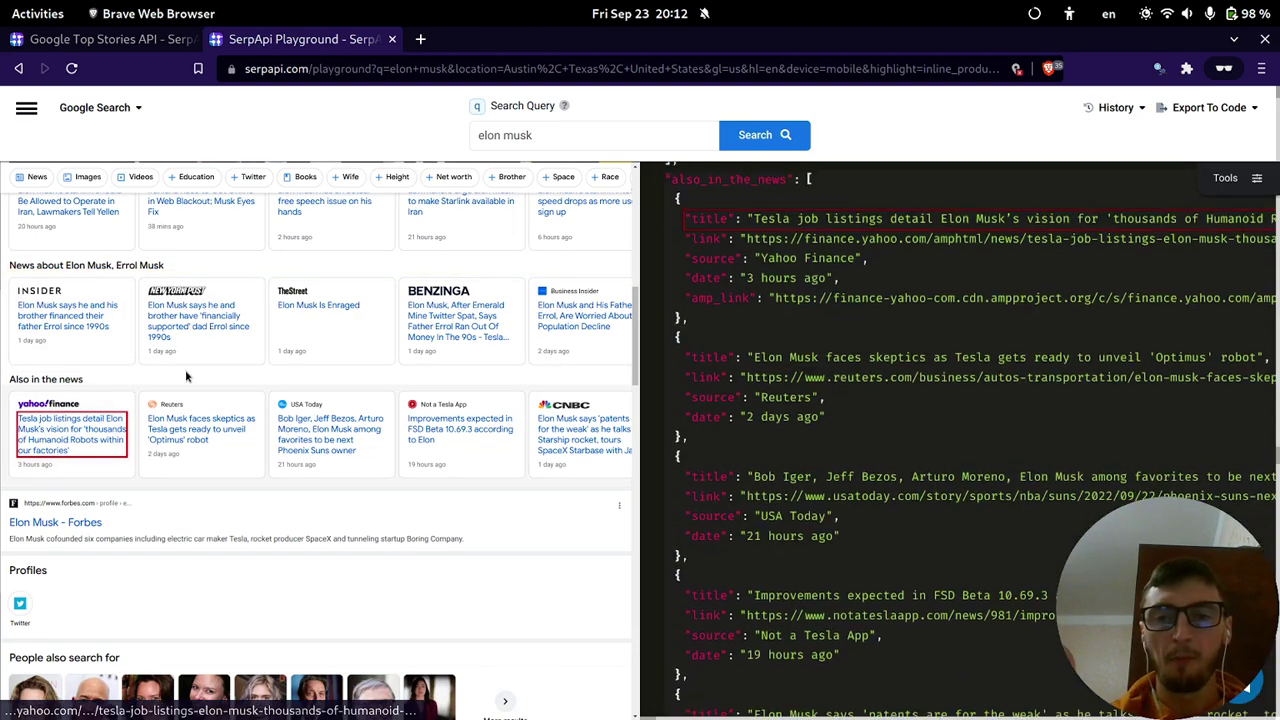
{"action": "scroll", "coordinate": [236, 390], "scroll_direction": "down", "scroll_amount": 10}
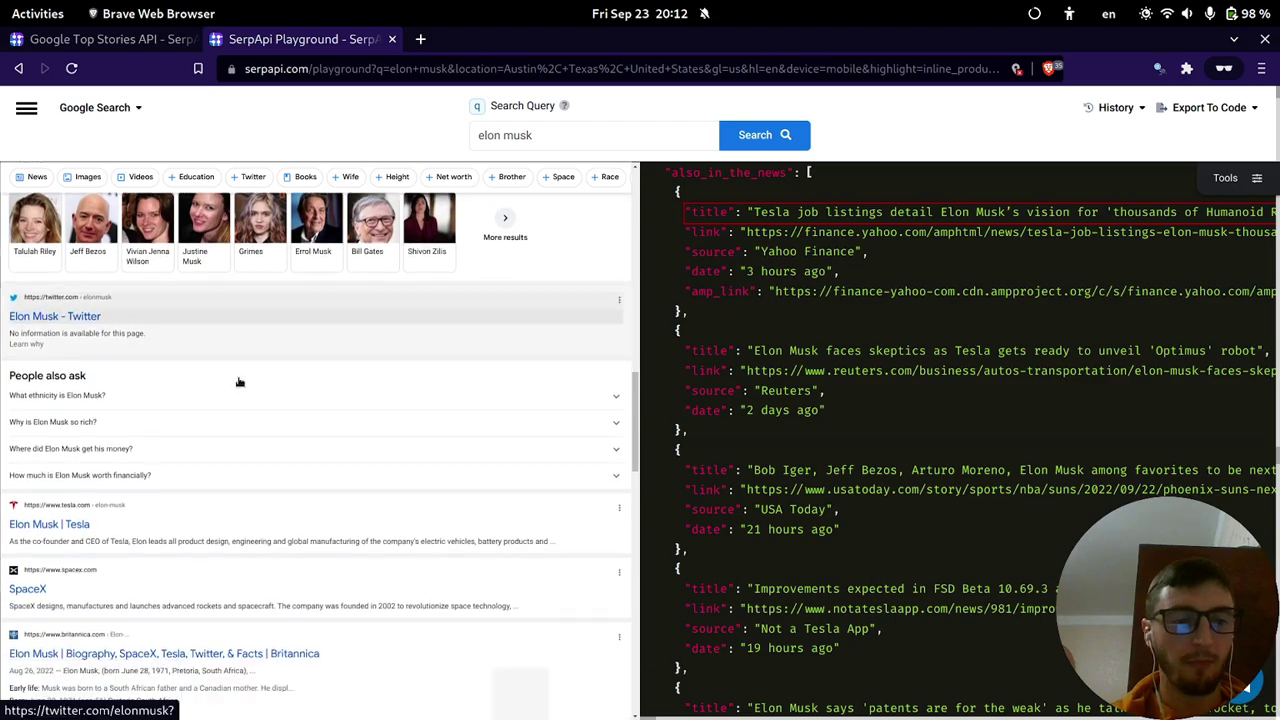
{"action": "scroll", "coordinate": [236, 382], "scroll_direction": "down", "scroll_amount": 2}
{"action": "left_click", "coordinate": [254, 455]}
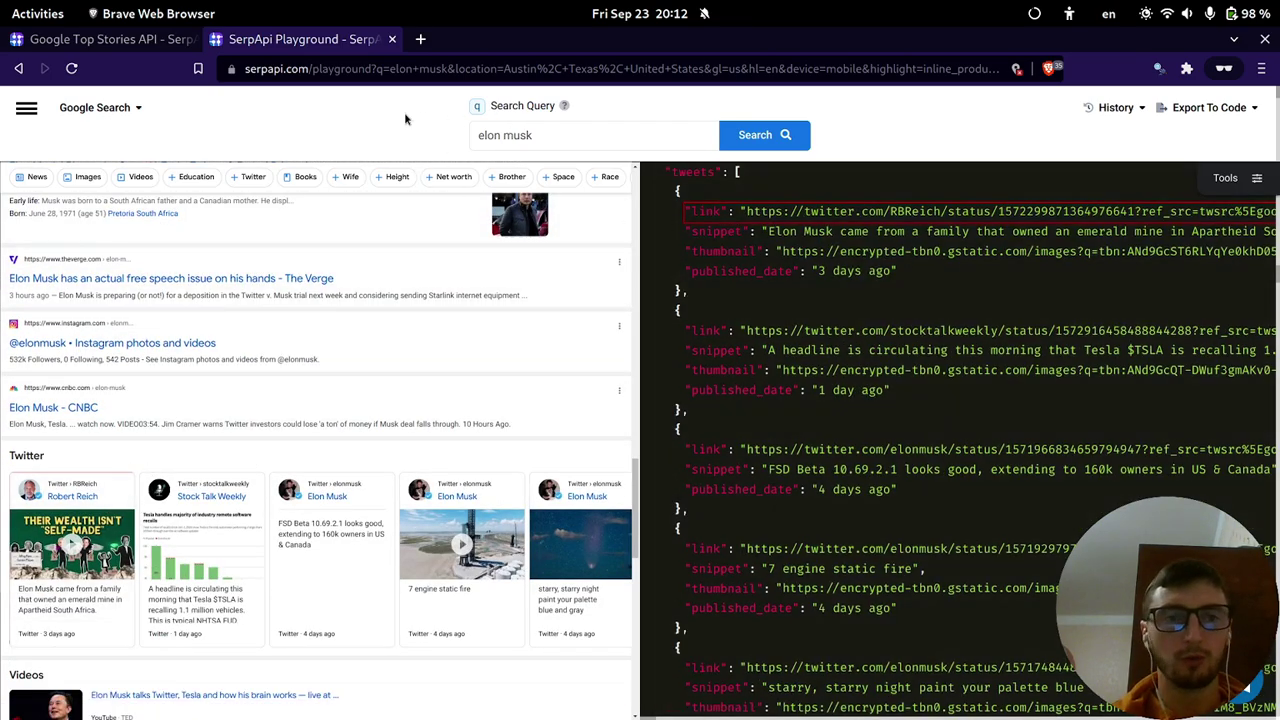
{"action": "left_click", "coordinate": [130, 40]}
{"action": "scroll", "coordinate": [150, 440], "scroll_direction": "down", "scroll_amount": 6}
Open the Twitter Results docs and compare them with the tweets JSON in the playground results.
{"action": "left_click", "coordinate": [84, 510]}
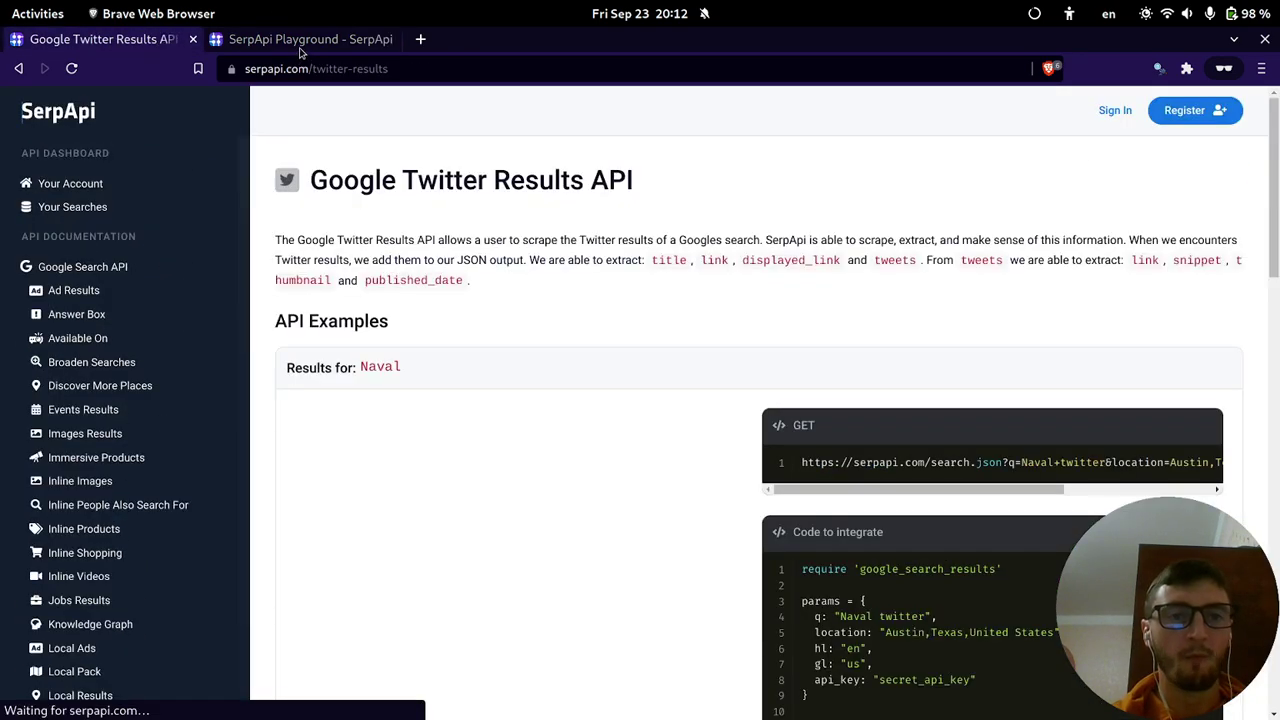
{"action": "left_click", "coordinate": [300, 39]}
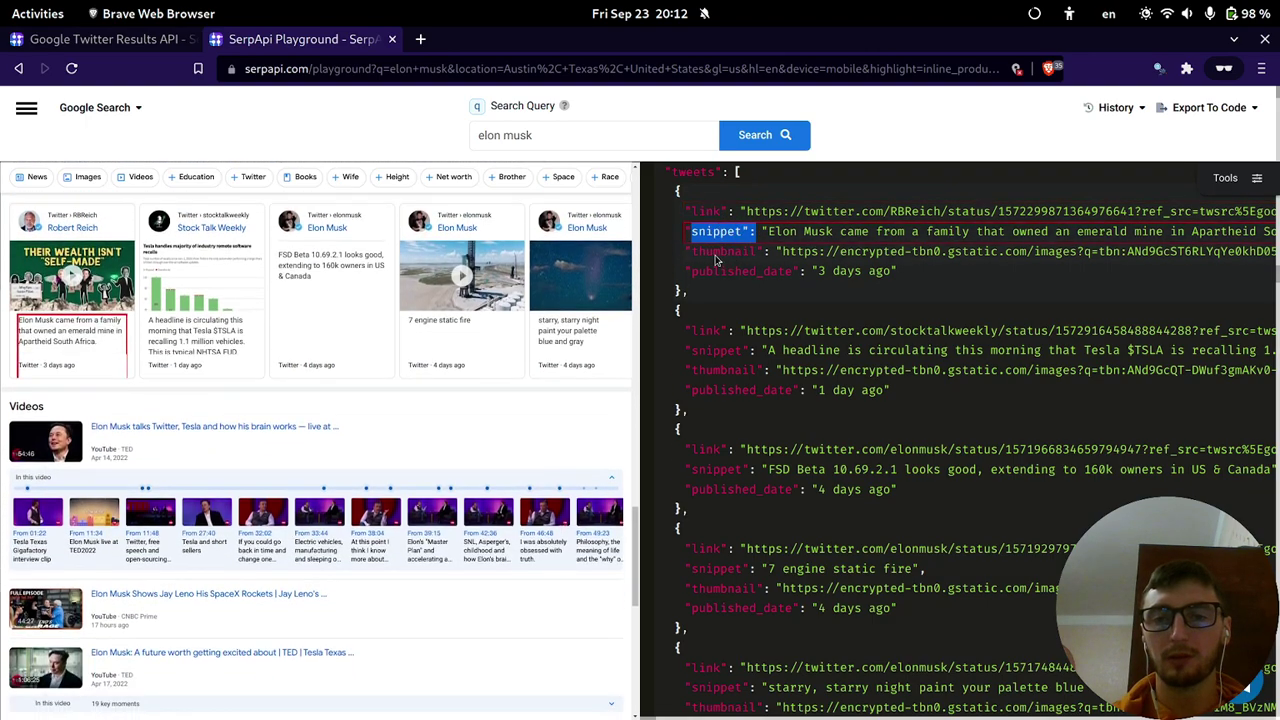
{"action": "scroll", "coordinate": [361, 389], "scroll_direction": "down", "scroll_amount": 1}
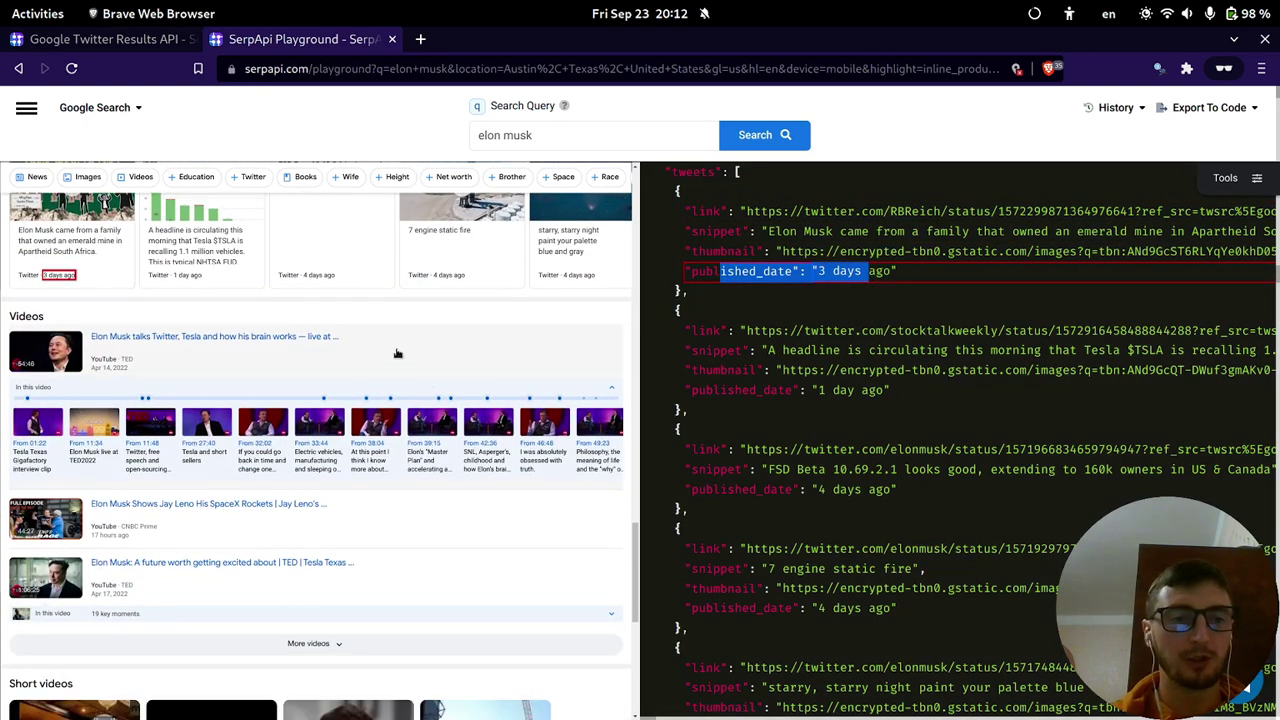
{"action": "scroll", "coordinate": [398, 354], "scroll_direction": "up", "scroll_amount": 1}
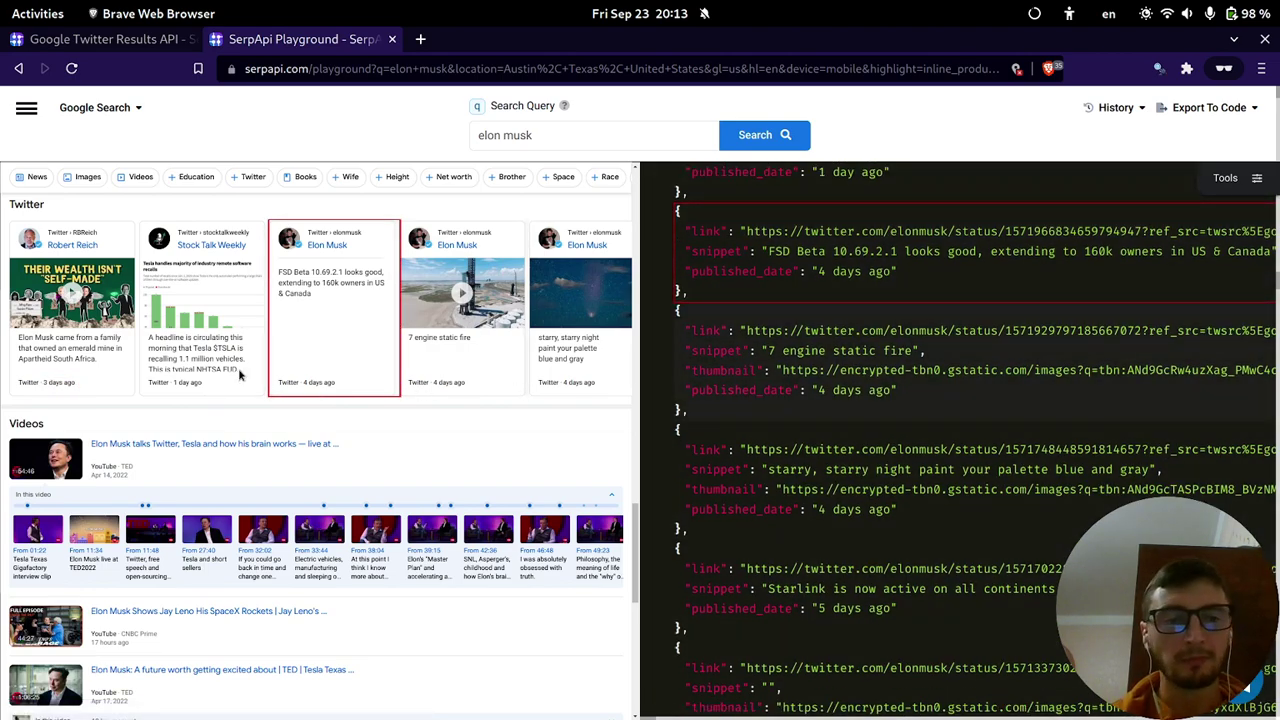
{"action": "scroll", "coordinate": [200, 360], "scroll_direction": "down", "scroll_amount": 2}
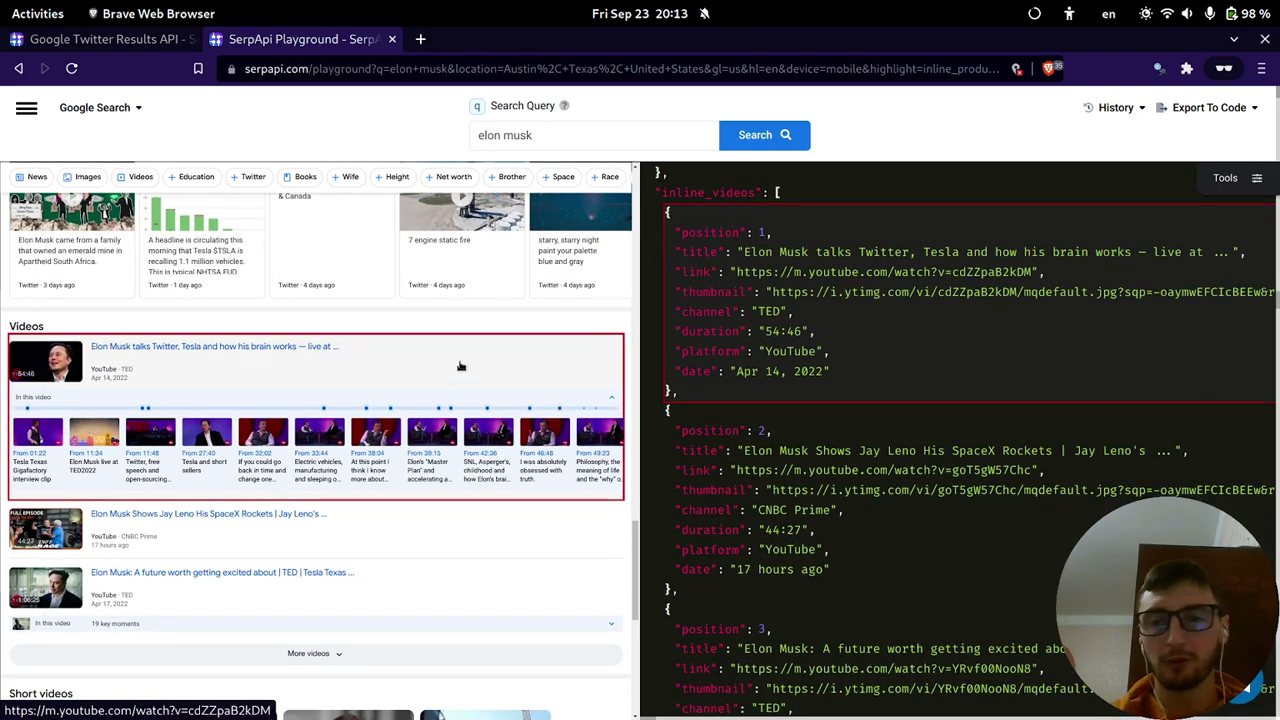
{"action": "key", "text": "ctrl+Page_Up"}
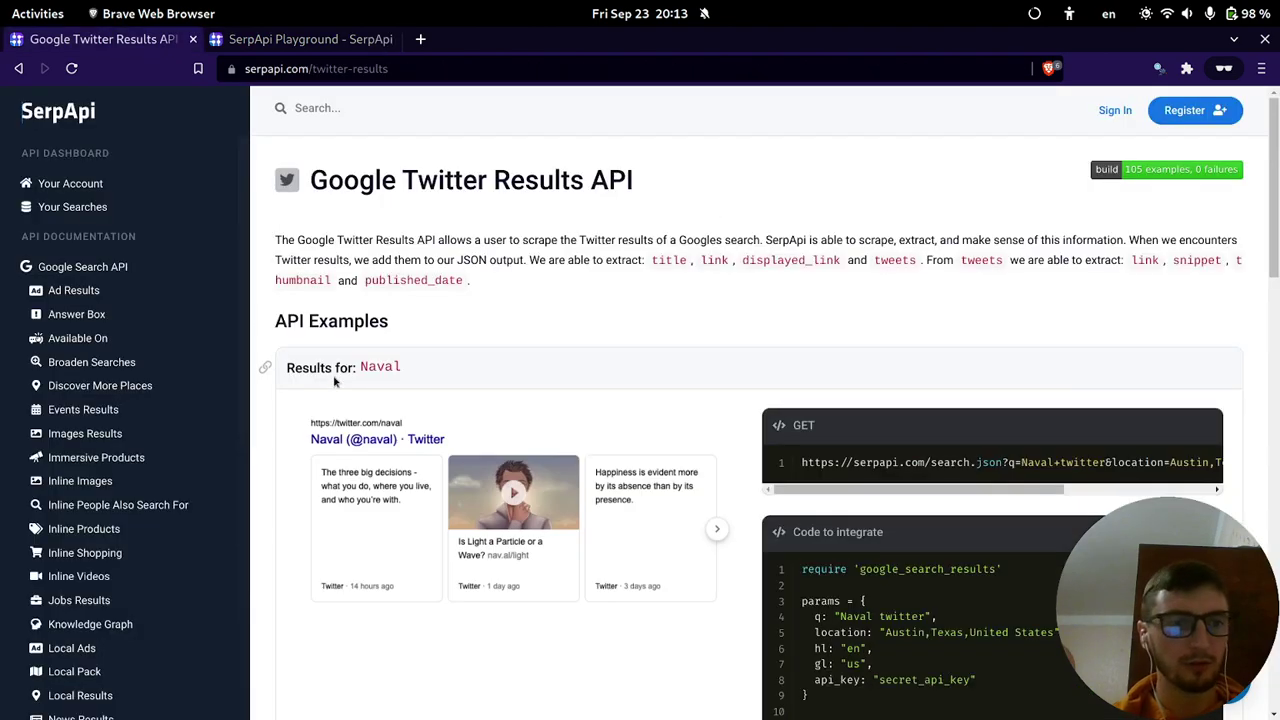
{"action": "middle_click", "coordinate": [108, 576]}
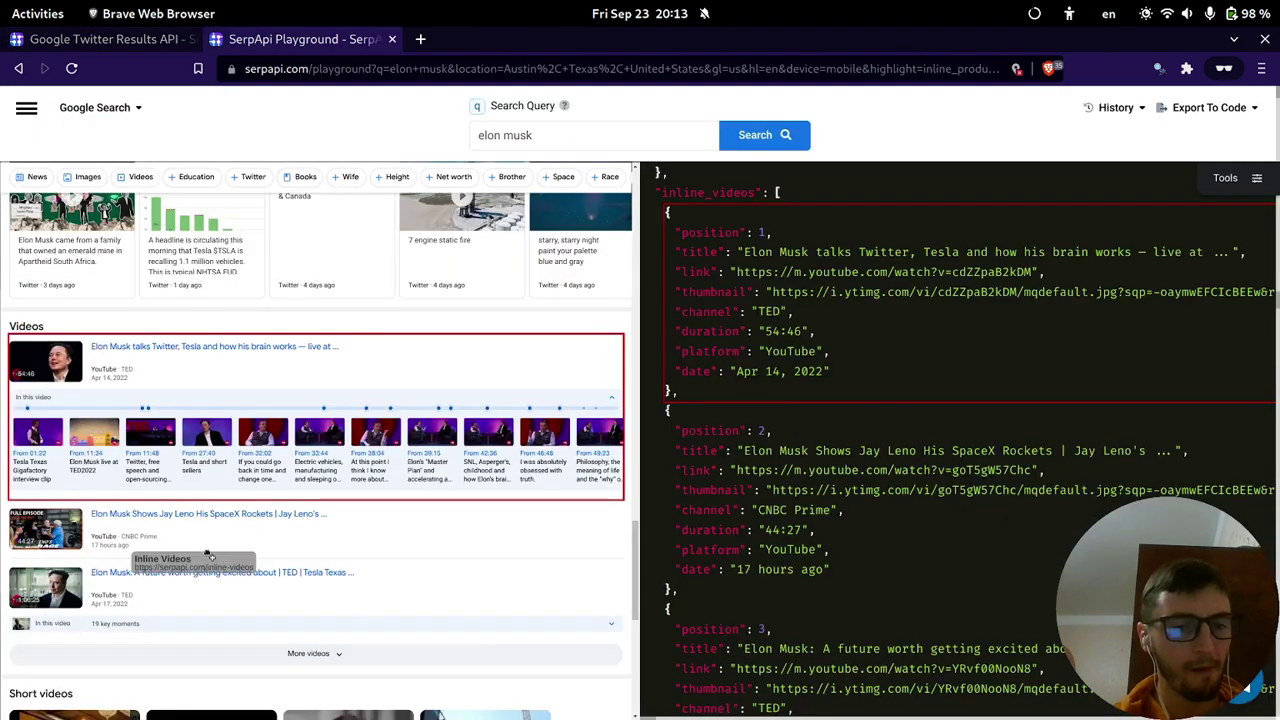
{"action": "key", "text": "ctrl+w"}
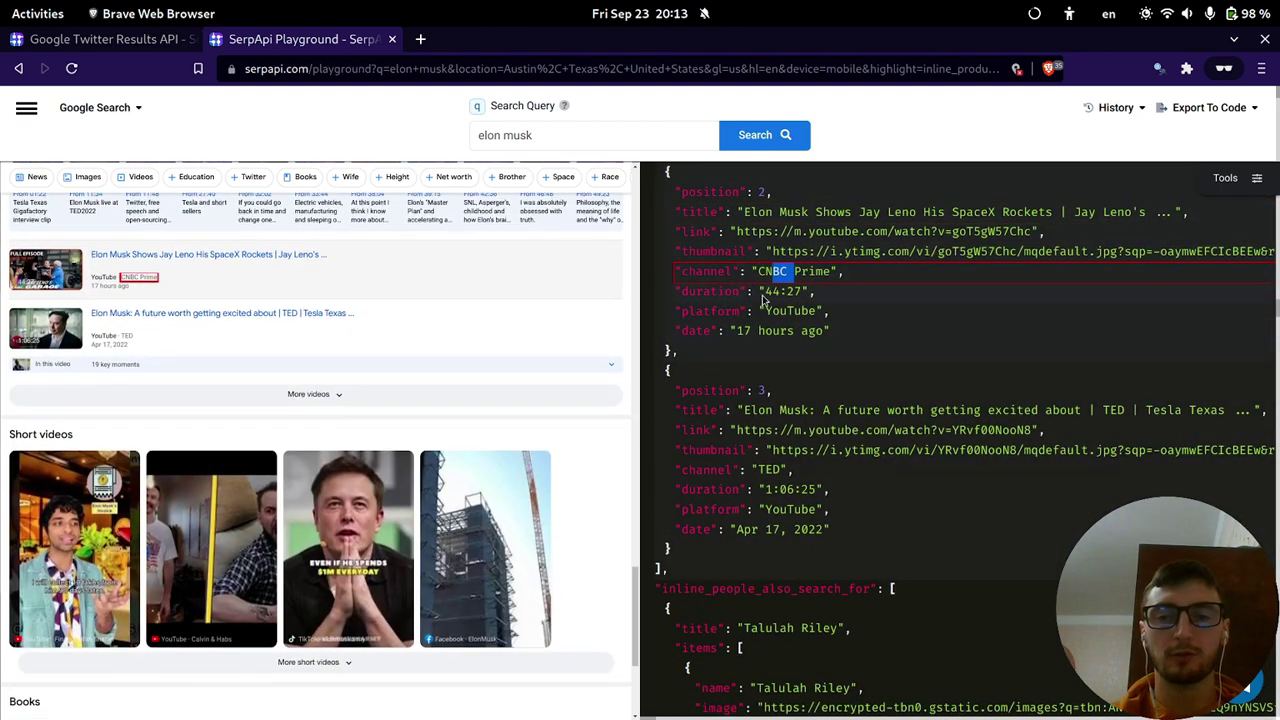
{"action": "scroll", "coordinate": [476, 399], "scroll_direction": "down", "scroll_amount": 2}
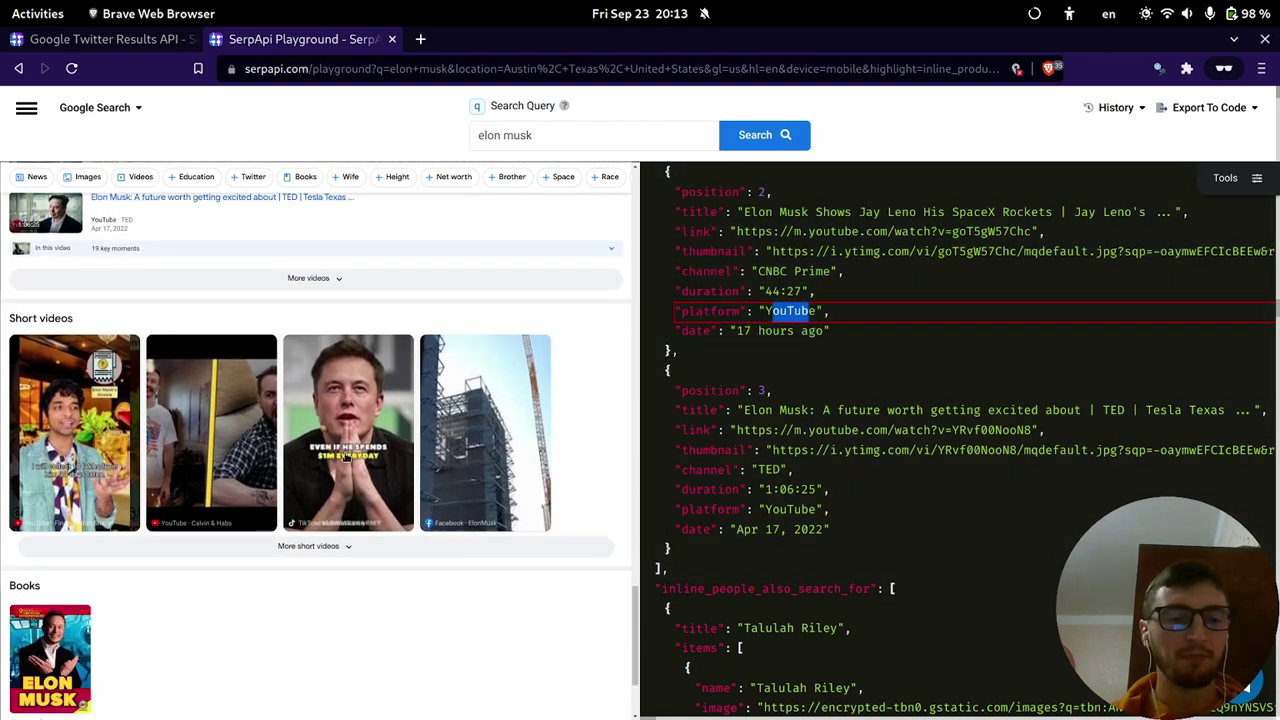
{"action": "scroll", "coordinate": [858, 290], "scroll_direction": "down", "scroll_amount": 15}
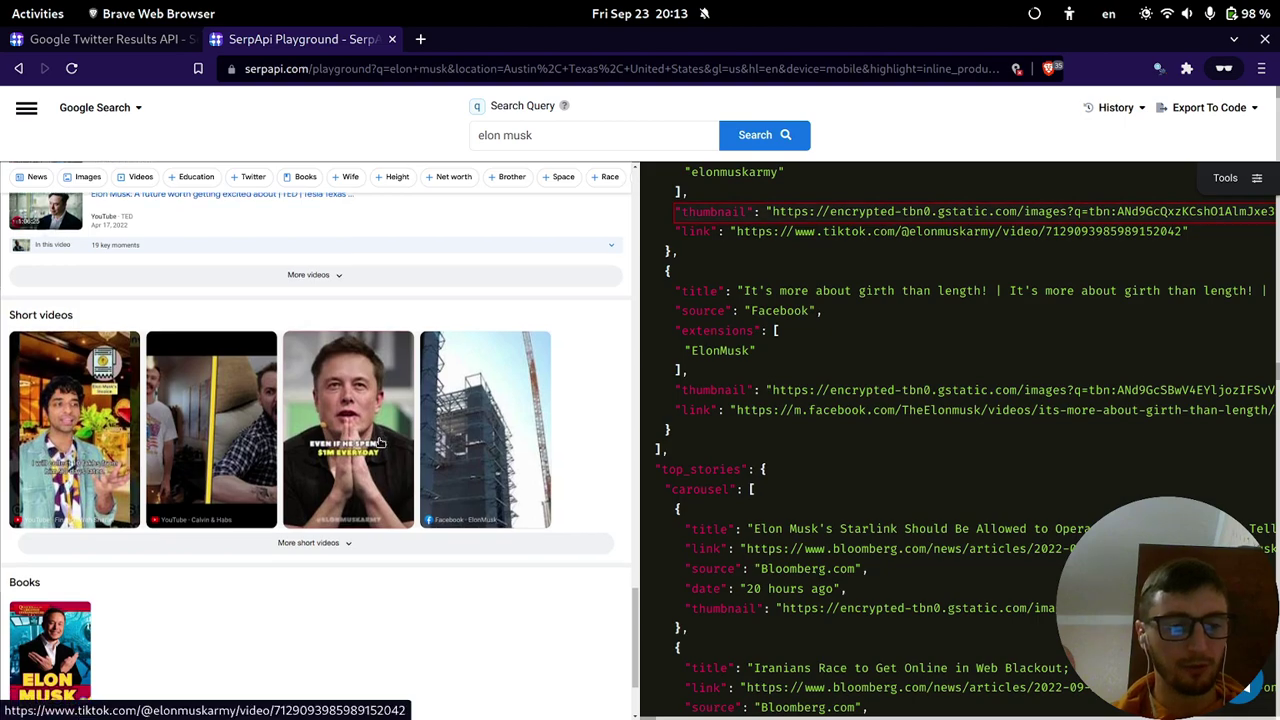
{"action": "scroll", "coordinate": [200, 500], "scroll_direction": "down", "scroll_amount": 2}
{"action": "key", "text": "ctrl+Tab"}
{"action": "scroll", "coordinate": [127, 507], "scroll_direction": "down", "scroll_amount": 10}
Scroll to the end of the Twitter Results page, then open the Google Video Results API docs.
{"action": "scroll", "coordinate": [614, 477], "scroll_direction": "down", "scroll_amount": 15}
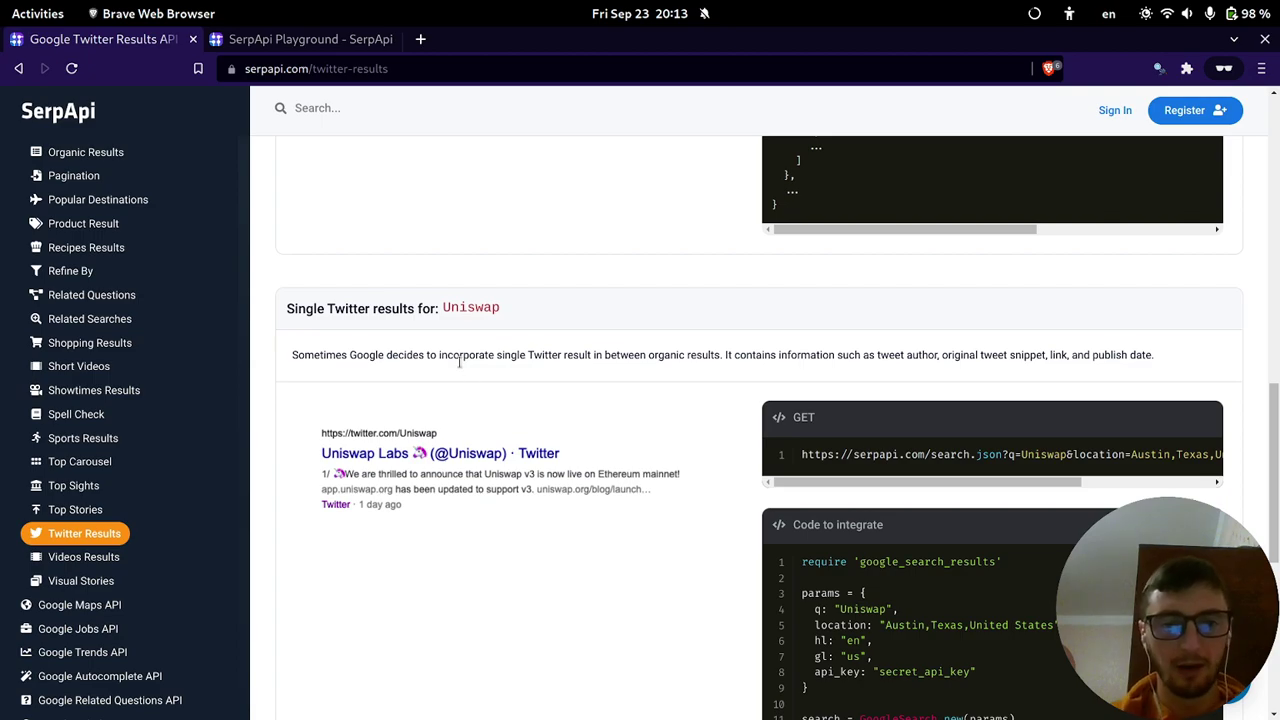
{"action": "scroll", "coordinate": [450, 420], "scroll_direction": "down", "scroll_amount": 2}
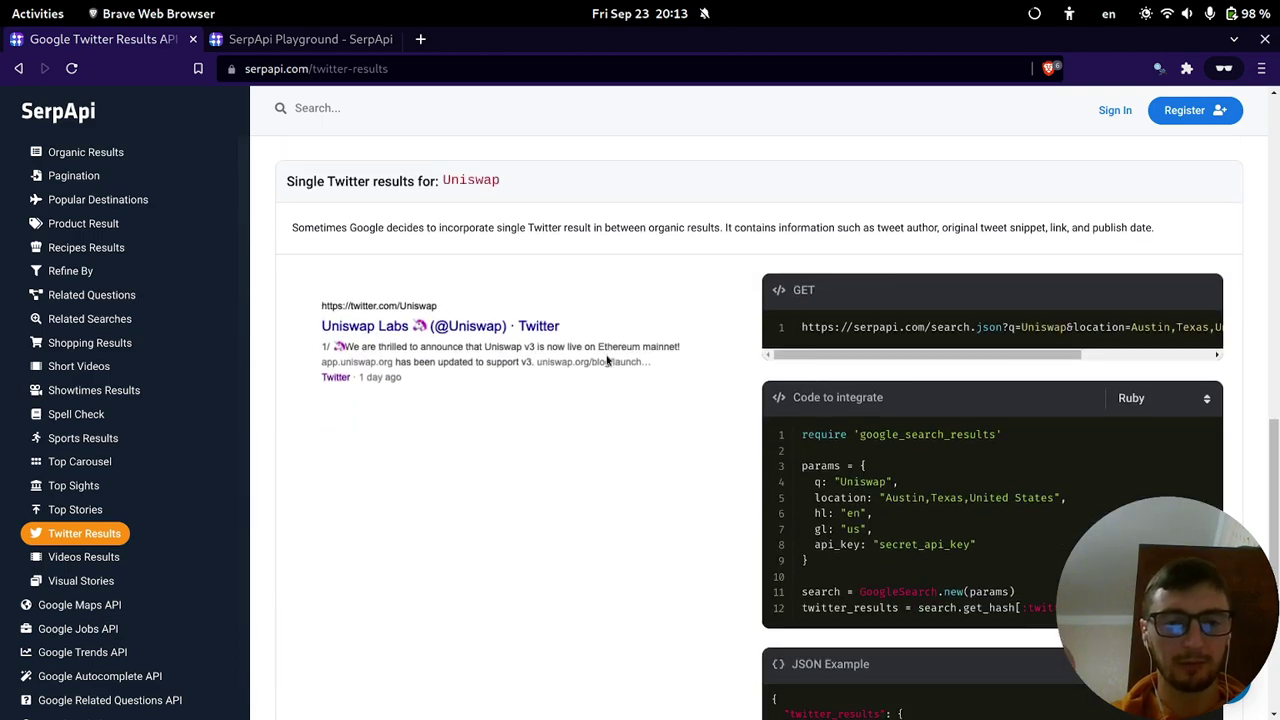
{"action": "scroll", "coordinate": [467, 330], "scroll_direction": "down", "scroll_amount": 5}
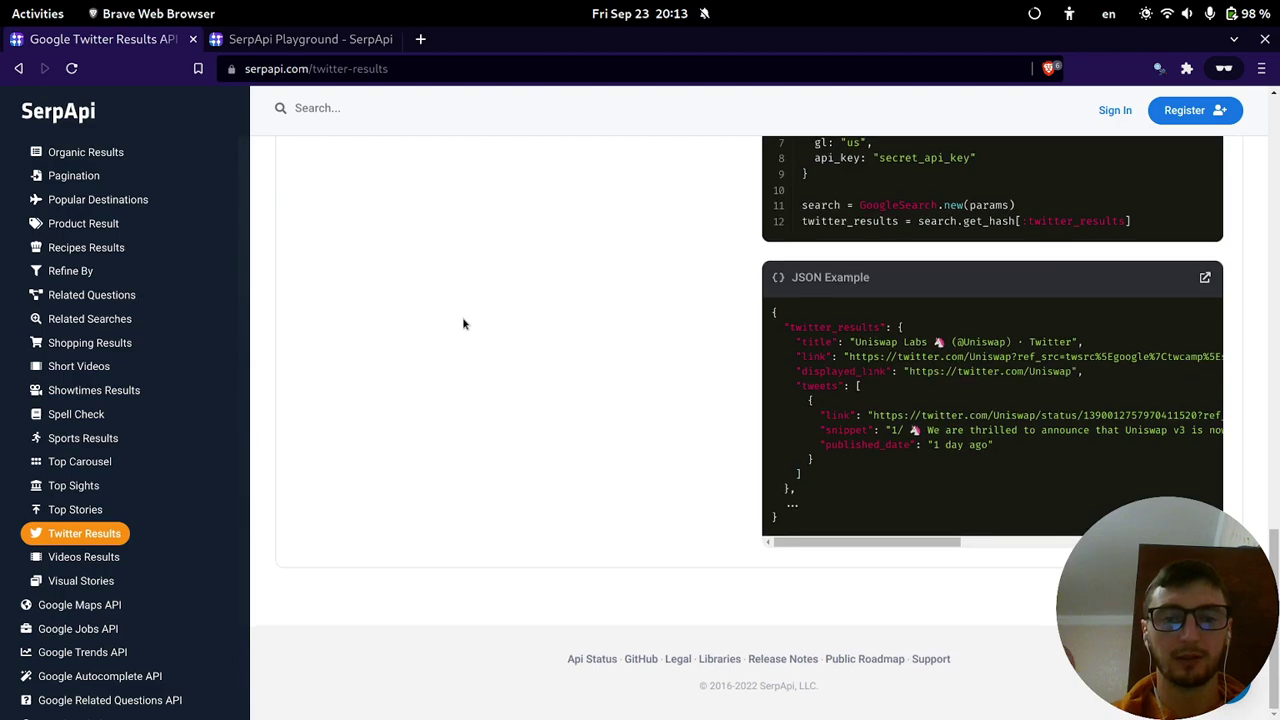
{"action": "left_click", "coordinate": [100, 557]}
{"action": "scroll", "coordinate": [334, 371], "scroll_direction": "down", "scroll_amount": 10}
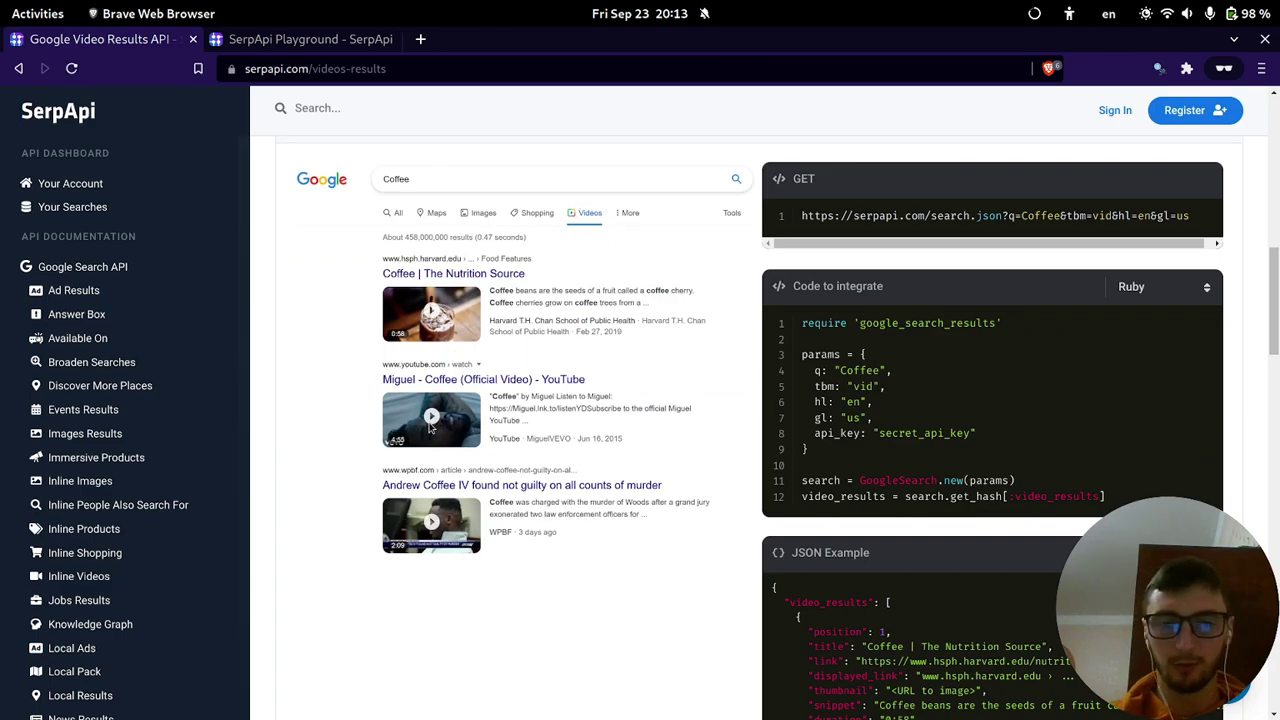
{"action": "scroll", "coordinate": [95, 590], "scroll_direction": "down", "scroll_amount": 10}
Open the Visual Stories docs and paste their example query 'NFL' into the Playground search field.
{"action": "left_click", "coordinate": [88, 602]}
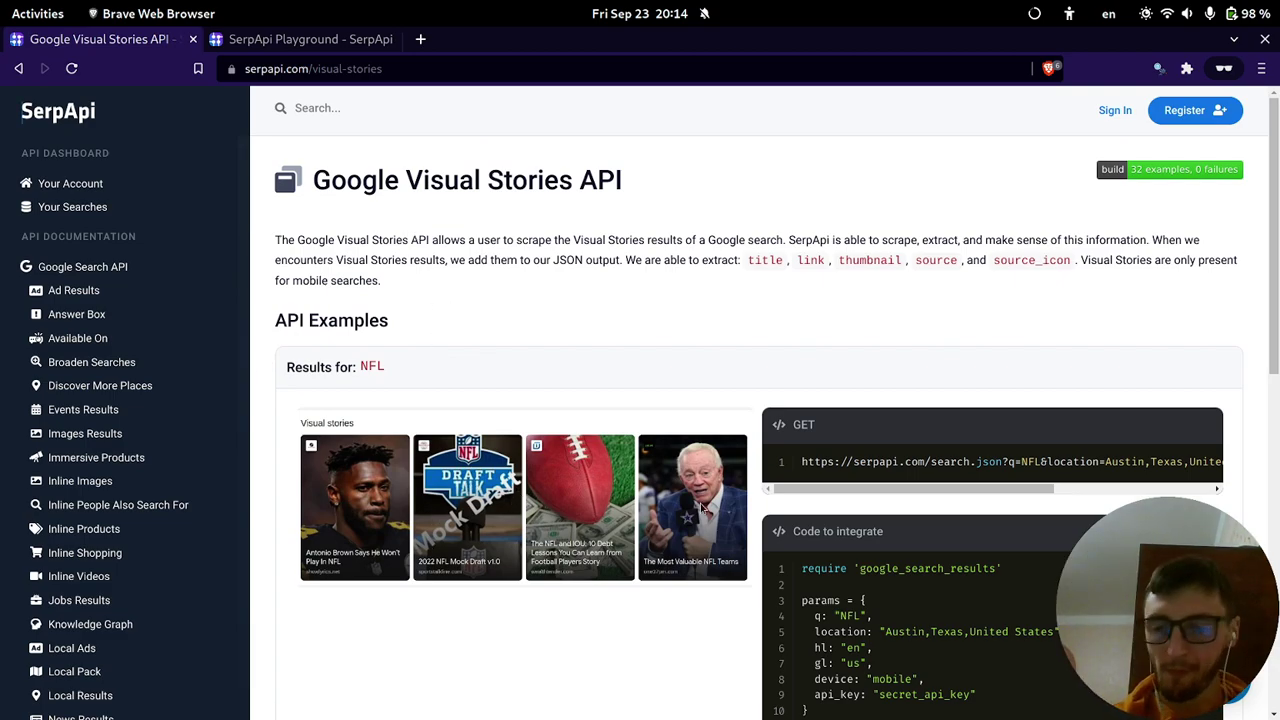
{"action": "double_click", "coordinate": [849, 617]}
{"action": "key", "text": "ctrl+c"}
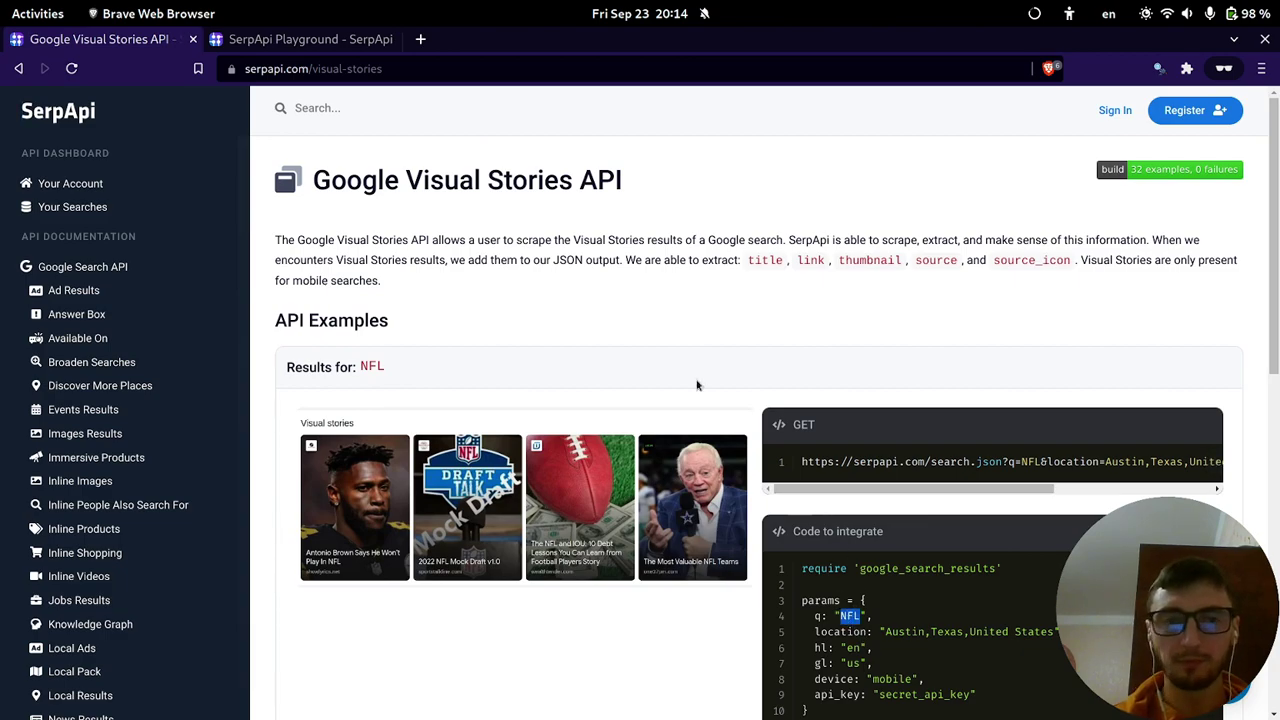
{"action": "left_click", "coordinate": [310, 39]}
{"action": "triple_click", "coordinate": [701, 138]}
{"action": "key", "text": "ctrl+v"}
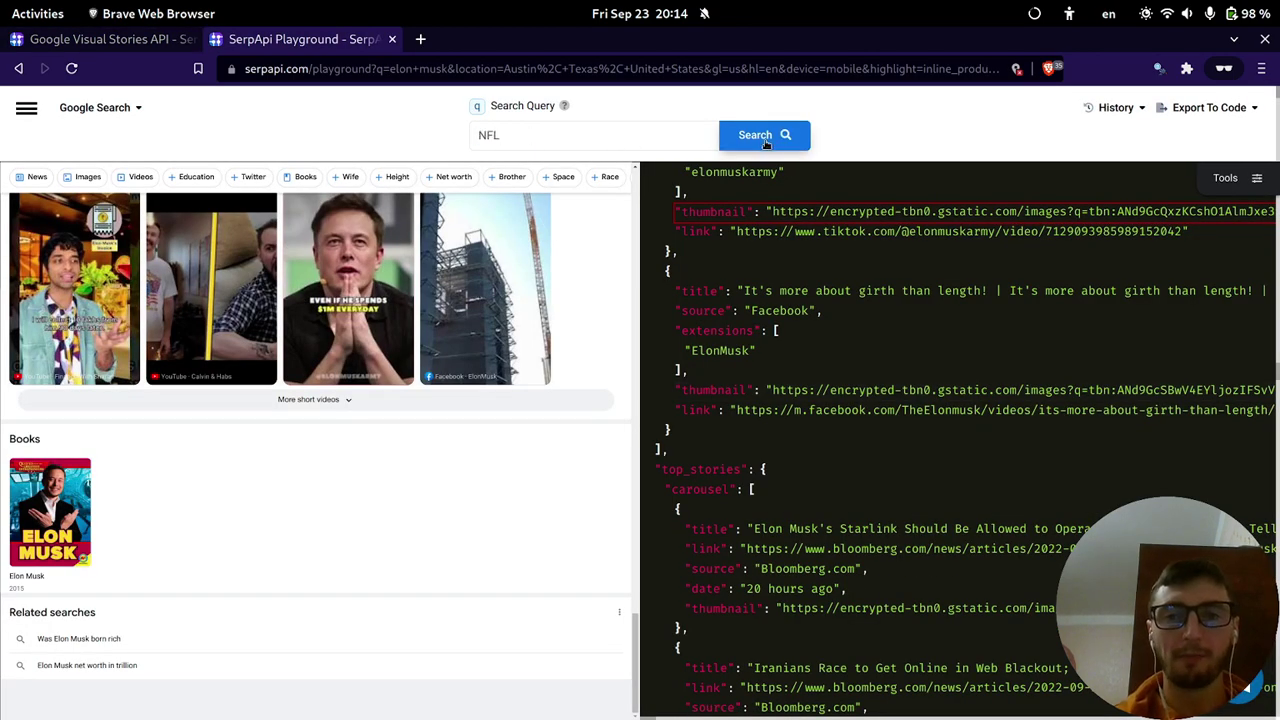
Run the NFL search, then collapse knowledge_graph, twitter_results, inline_videos and inline_people_also_search_for.
{"action": "left_click", "coordinate": [765, 138]}
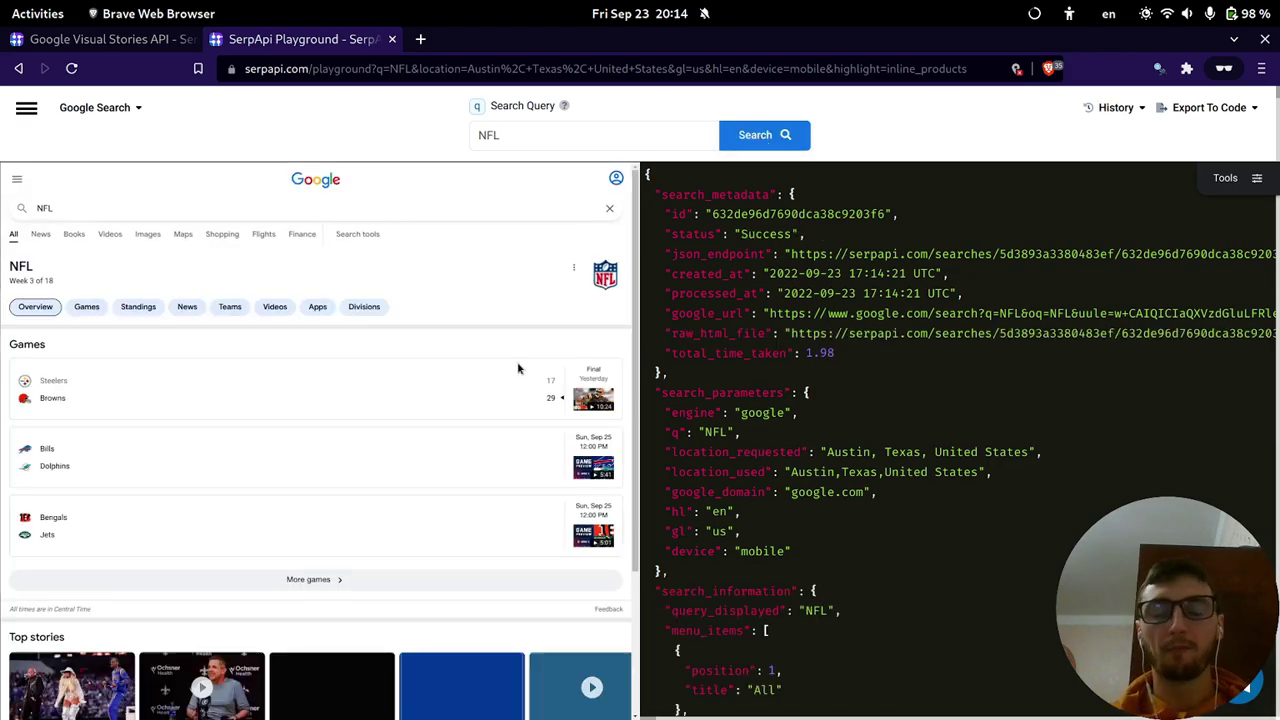
{"action": "left_click", "coordinate": [118, 404]}
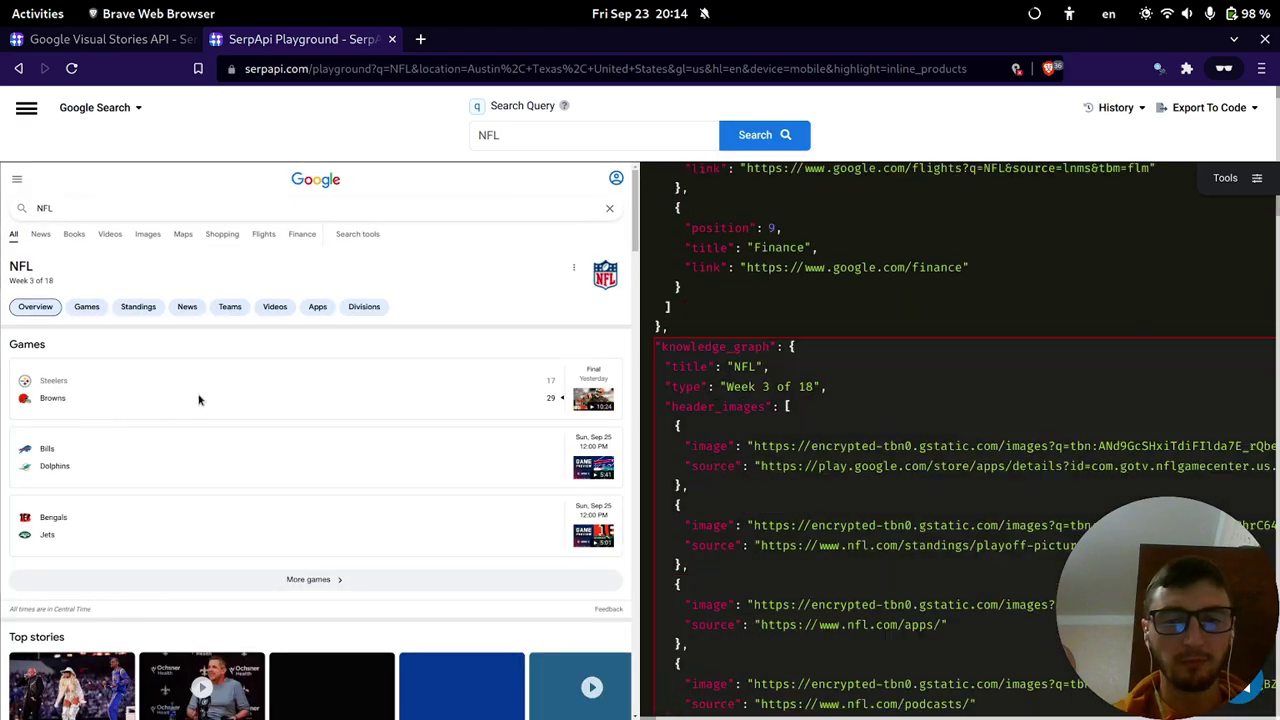
{"action": "double_click", "coordinate": [720, 275]}
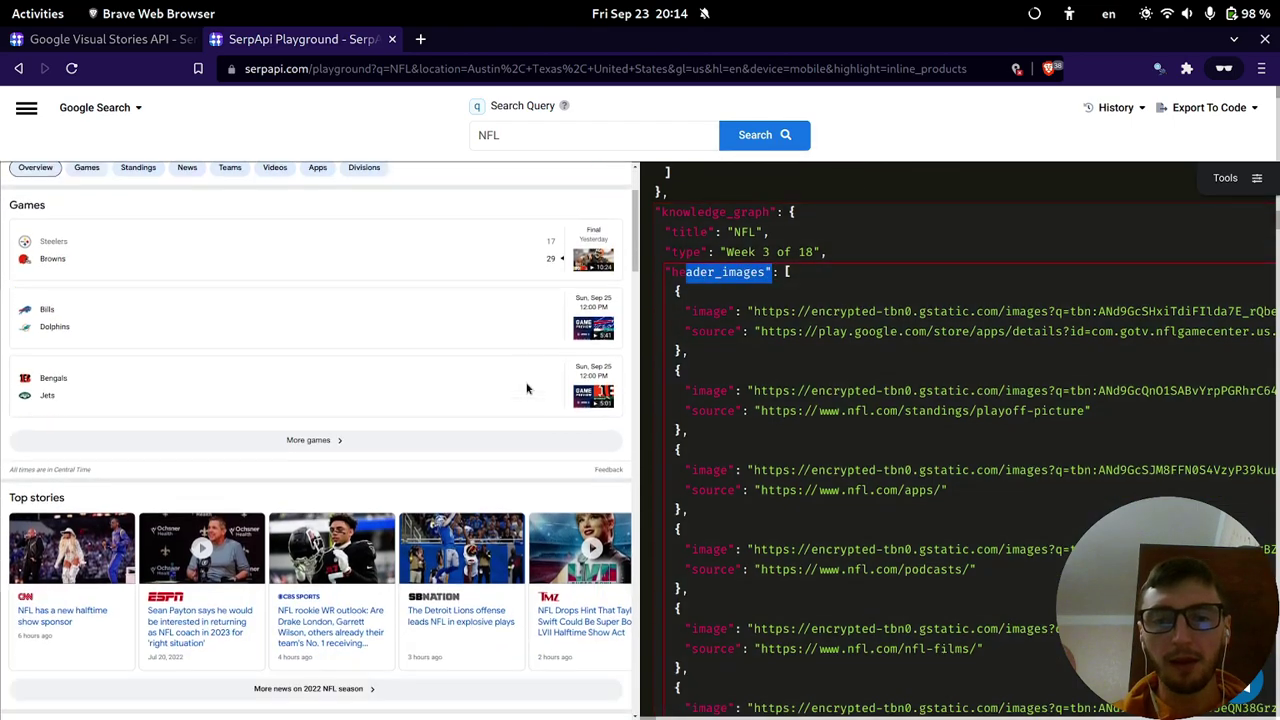
{"action": "left_click", "coordinate": [727, 215]}
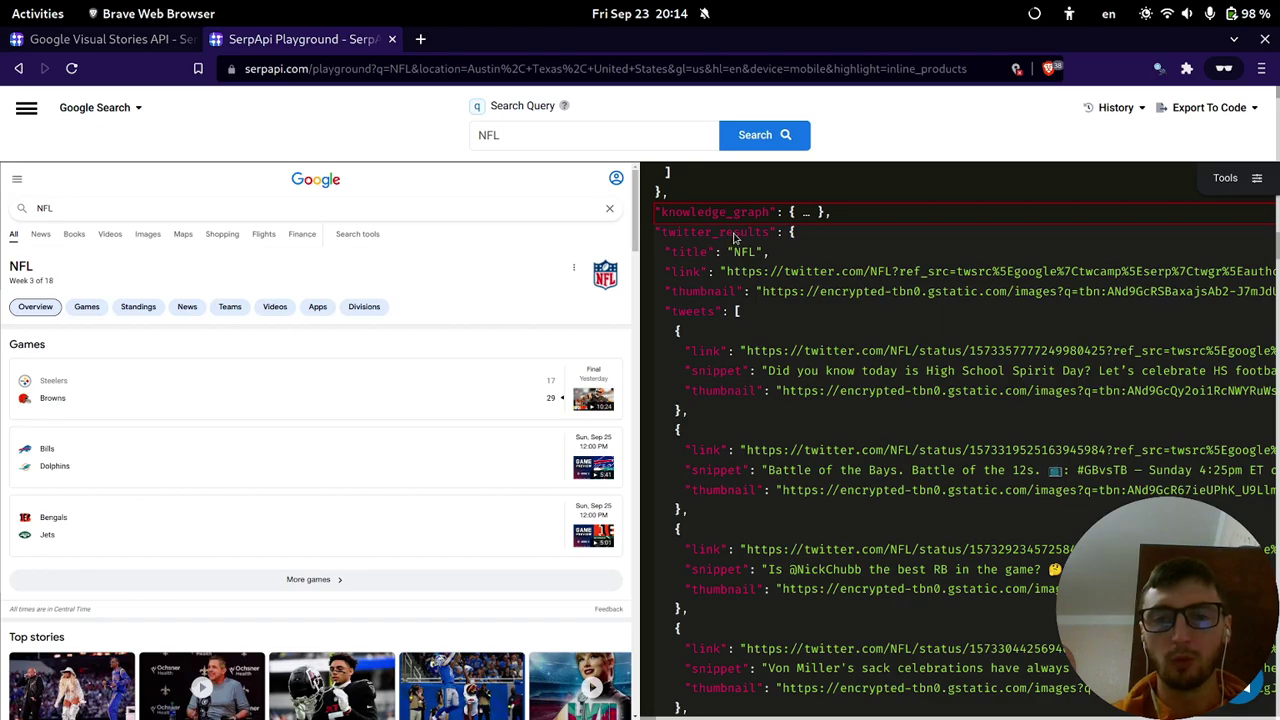
{"action": "left_click", "coordinate": [733, 232]}
{"action": "left_click", "coordinate": [736, 252]}
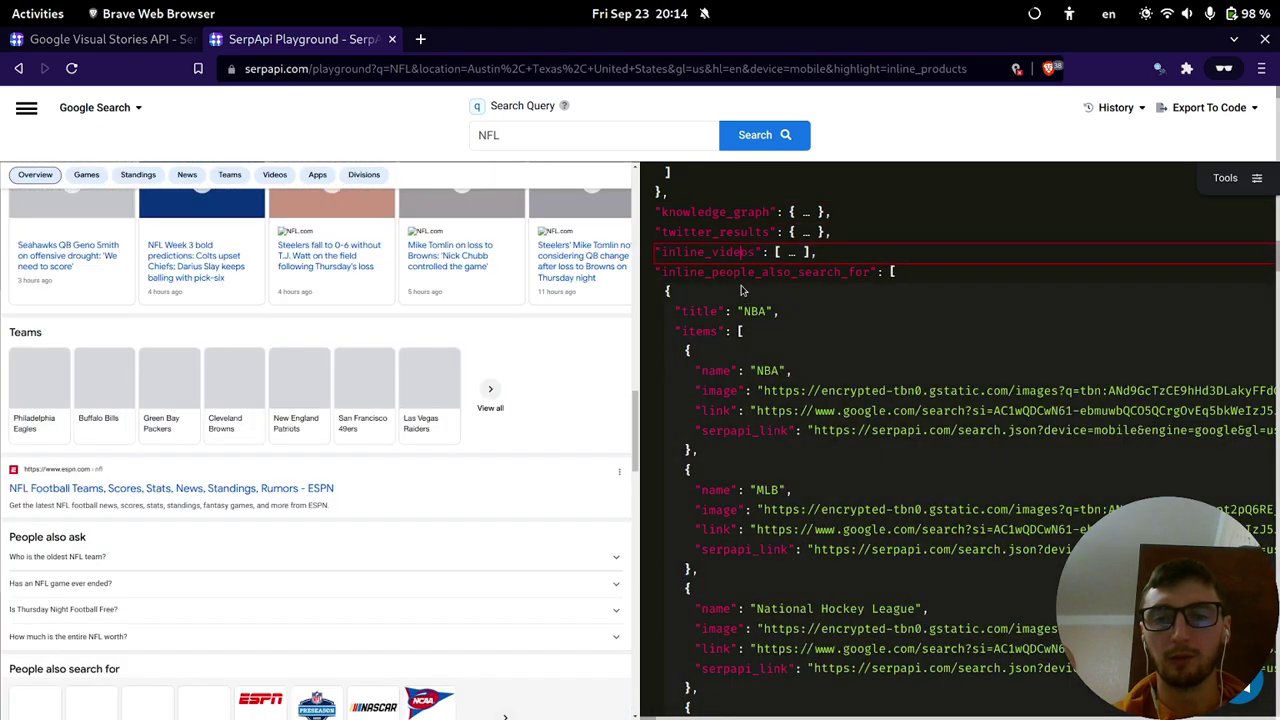
{"action": "left_click", "coordinate": [740, 272]}
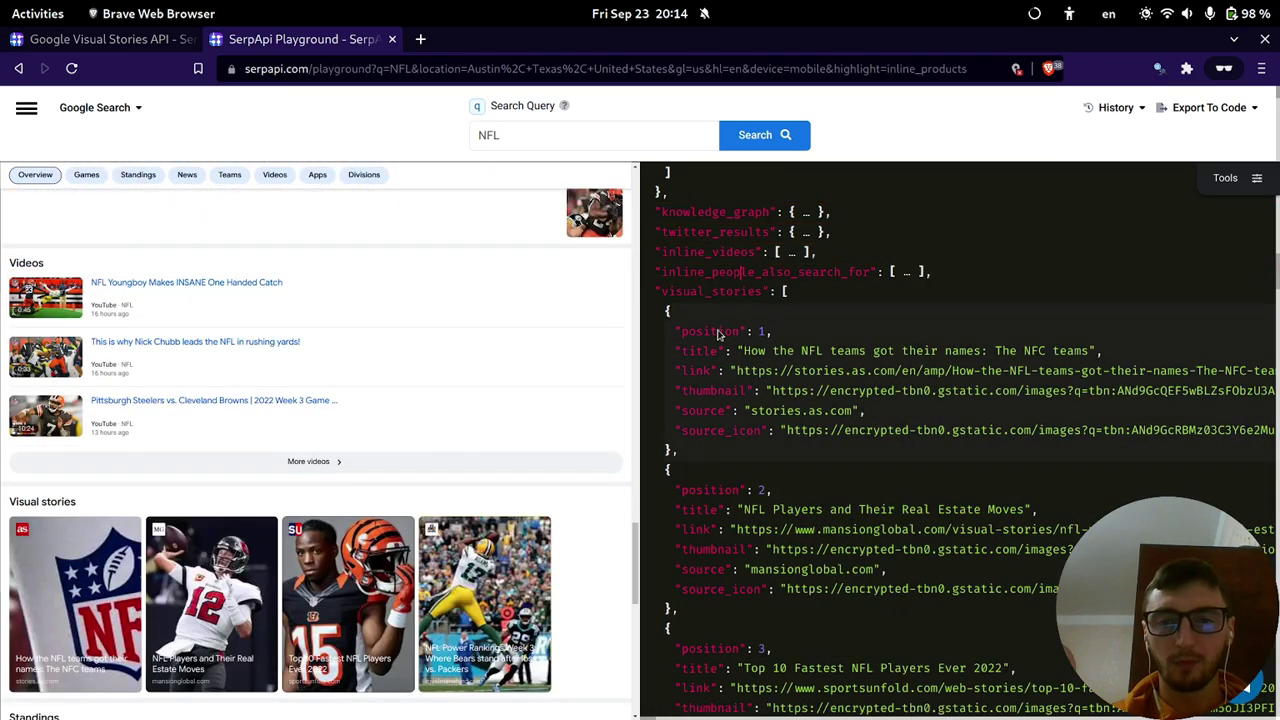
Select the fourth visual story's fields from link through source.
{"action": "mouse_move", "coordinate": [716, 337]}
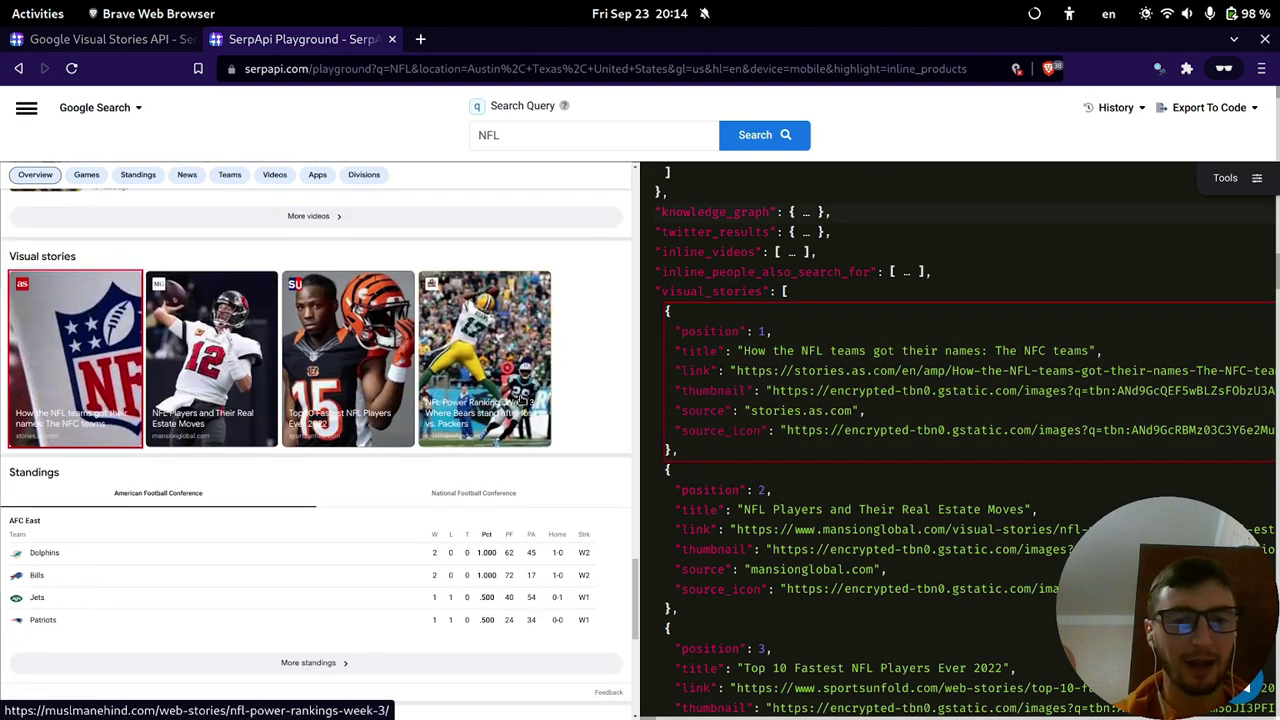
{"action": "scroll", "coordinate": [838, 266], "scroll_direction": "down", "scroll_amount": 5}
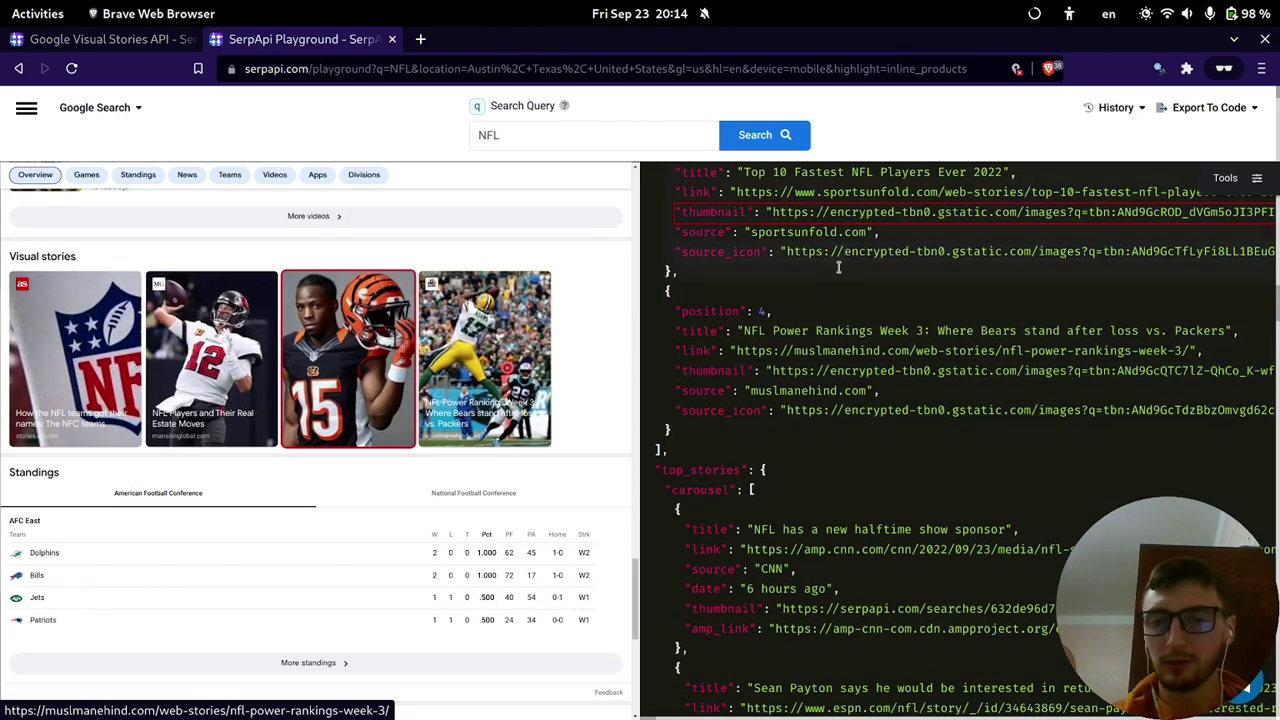
{"action": "double_click", "coordinate": [700, 350]}
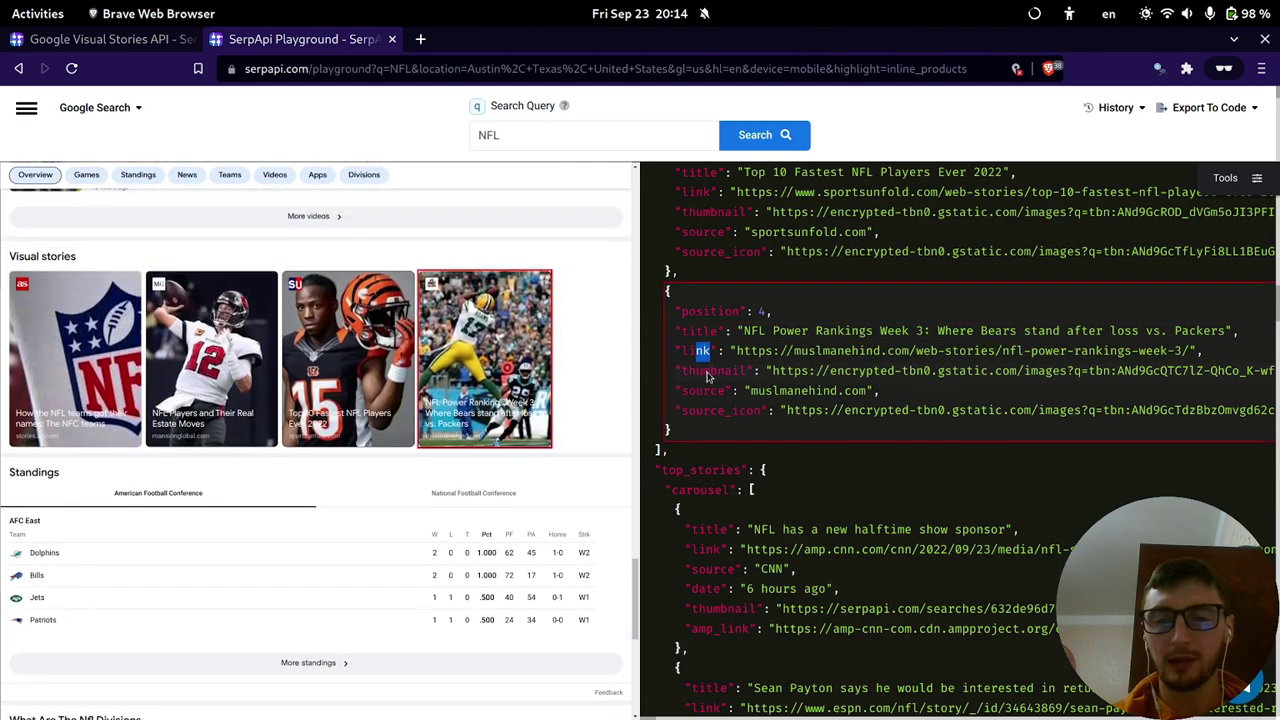
{"action": "left_click_drag", "start_coordinate": [695, 410], "coordinate": [746, 410]}
{"action": "scroll", "coordinate": [493, 395], "scroll_direction": "down", "scroll_amount": 2}
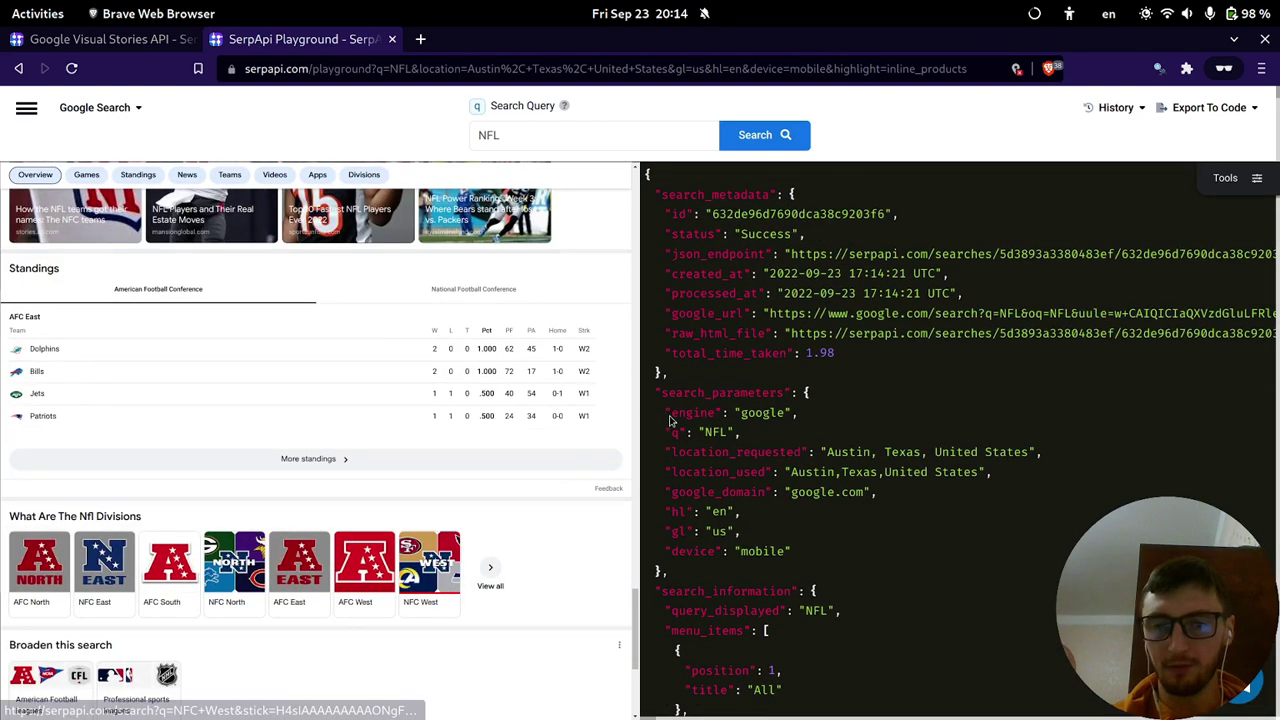
{"action": "scroll", "coordinate": [398, 450], "scroll_direction": "down", "scroll_amount": 3}
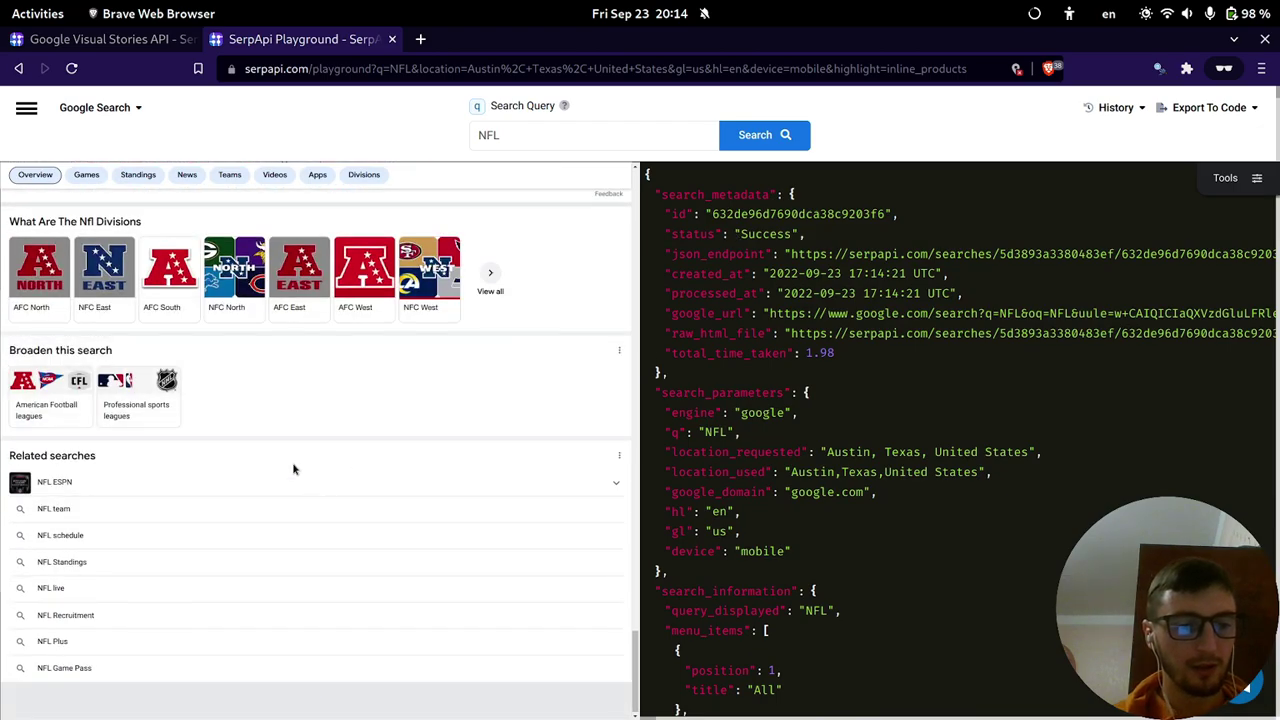
Collapse the broaden_searches thumbnails and the visual_stories through pagination sections.
{"action": "left_click", "coordinate": [238, 367]}
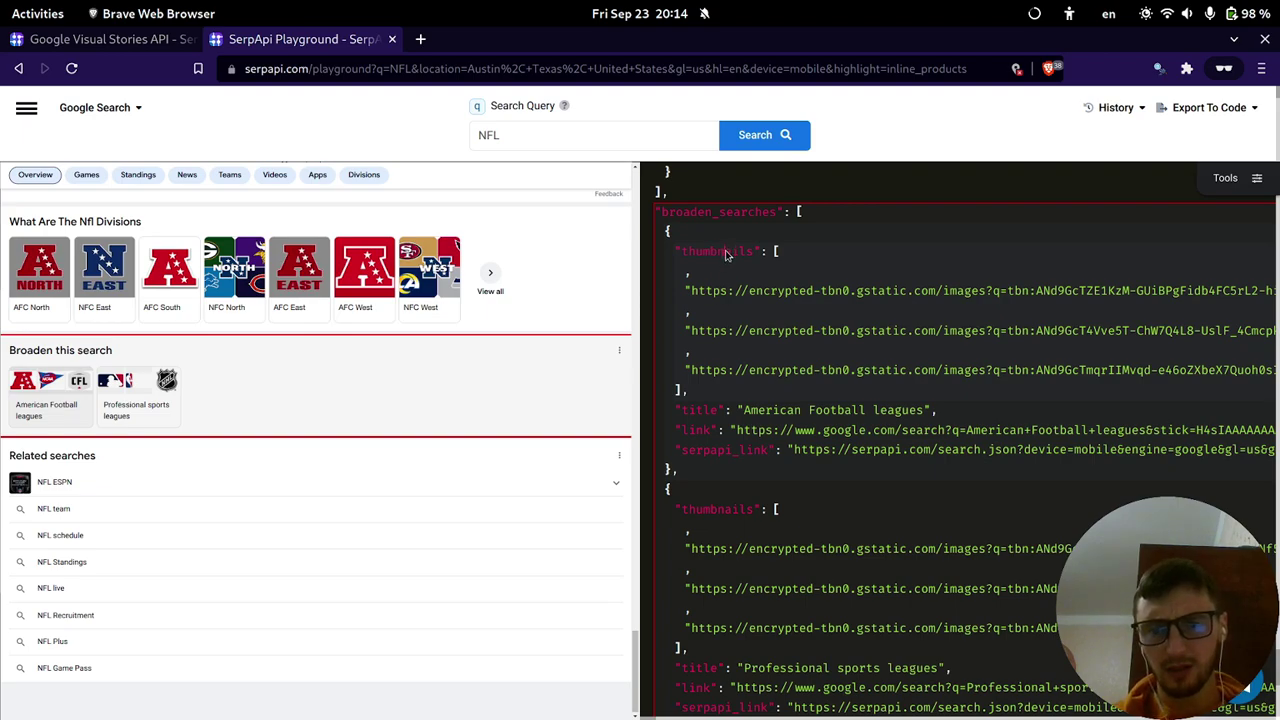
{"action": "left_click", "coordinate": [727, 255]}
{"action": "left_click", "coordinate": [727, 372]}
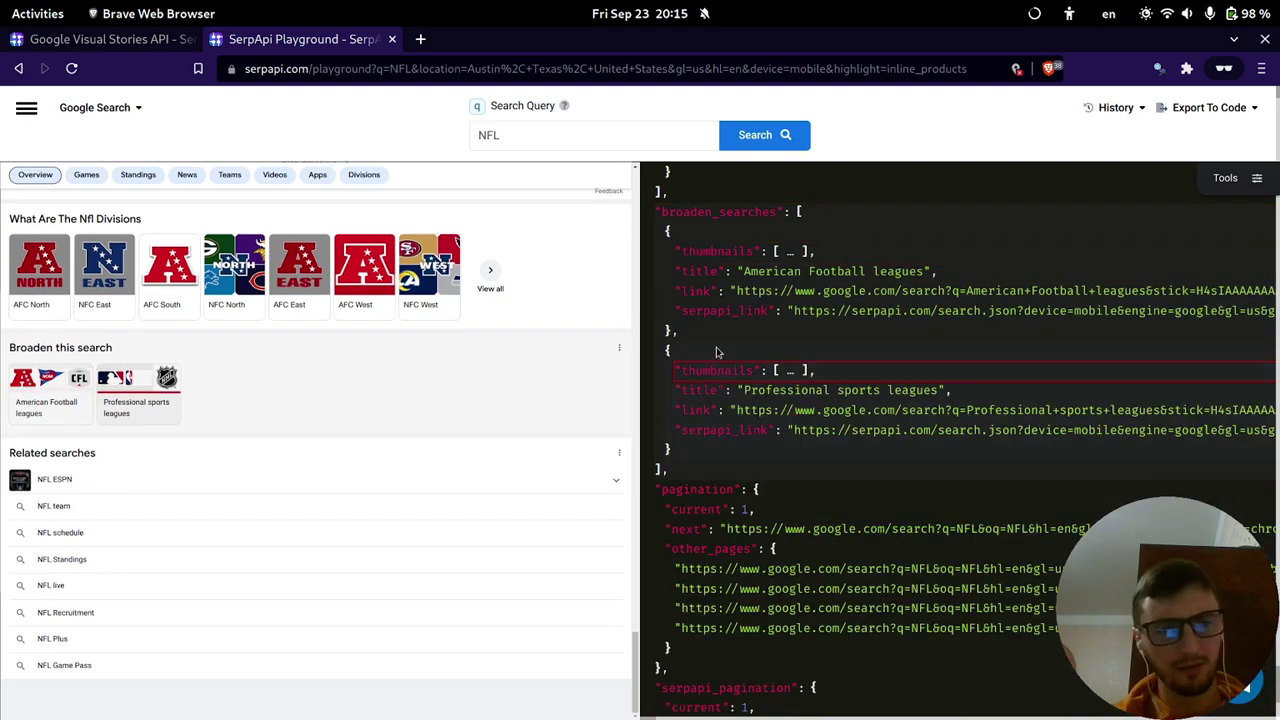
{"action": "scroll", "coordinate": [443, 337], "scroll_direction": "up", "scroll_amount": 5}
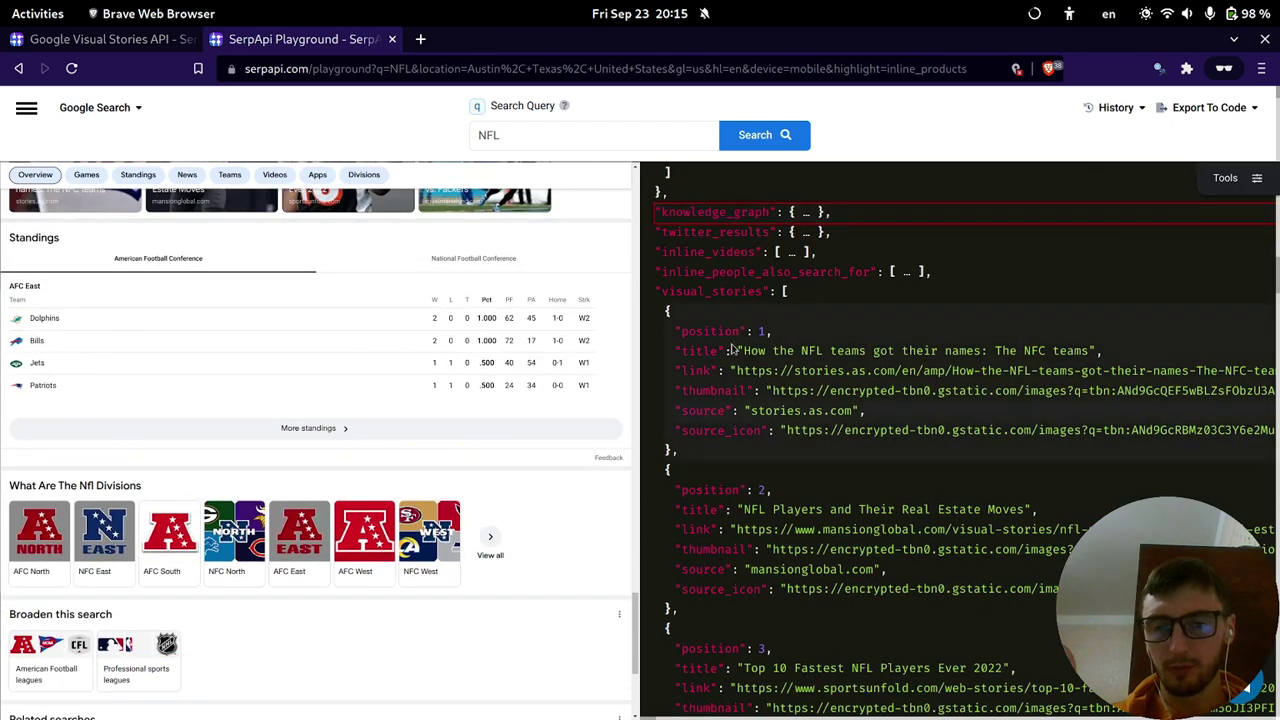
{"action": "left_click", "coordinate": [720, 292]}
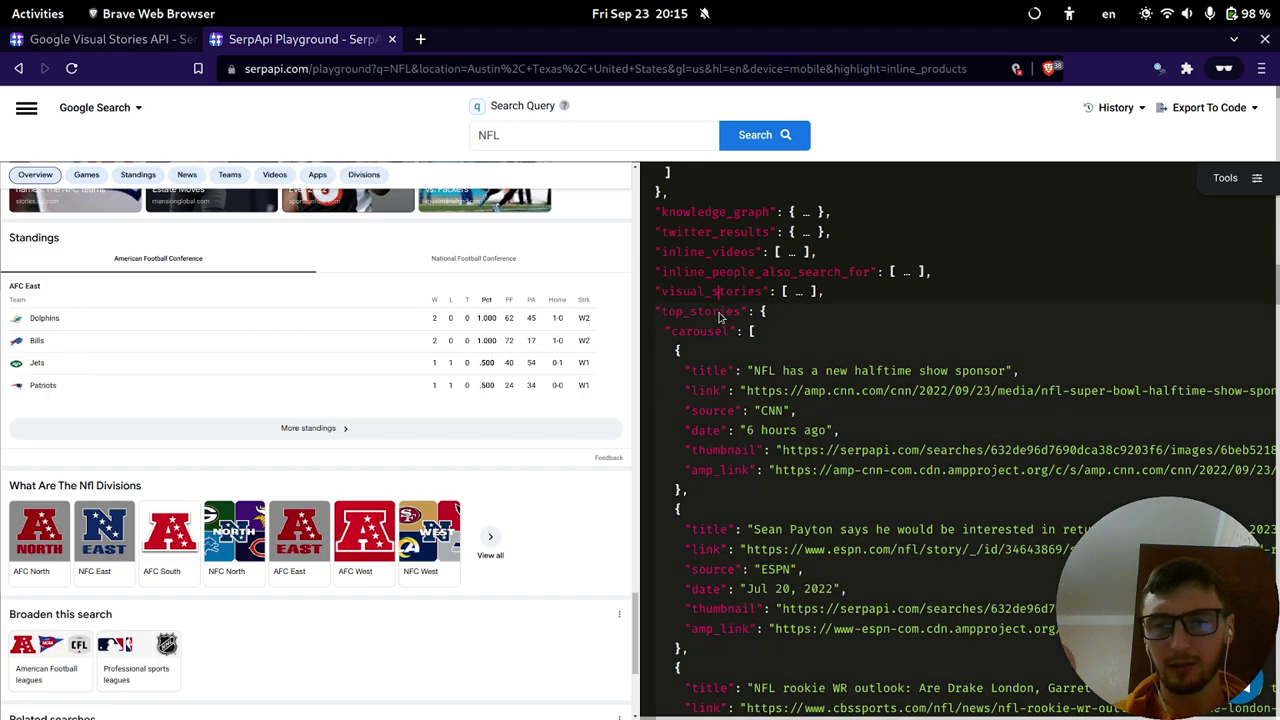
{"action": "left_click", "coordinate": [718, 312]}
{"action": "left_click", "coordinate": [718, 331]}
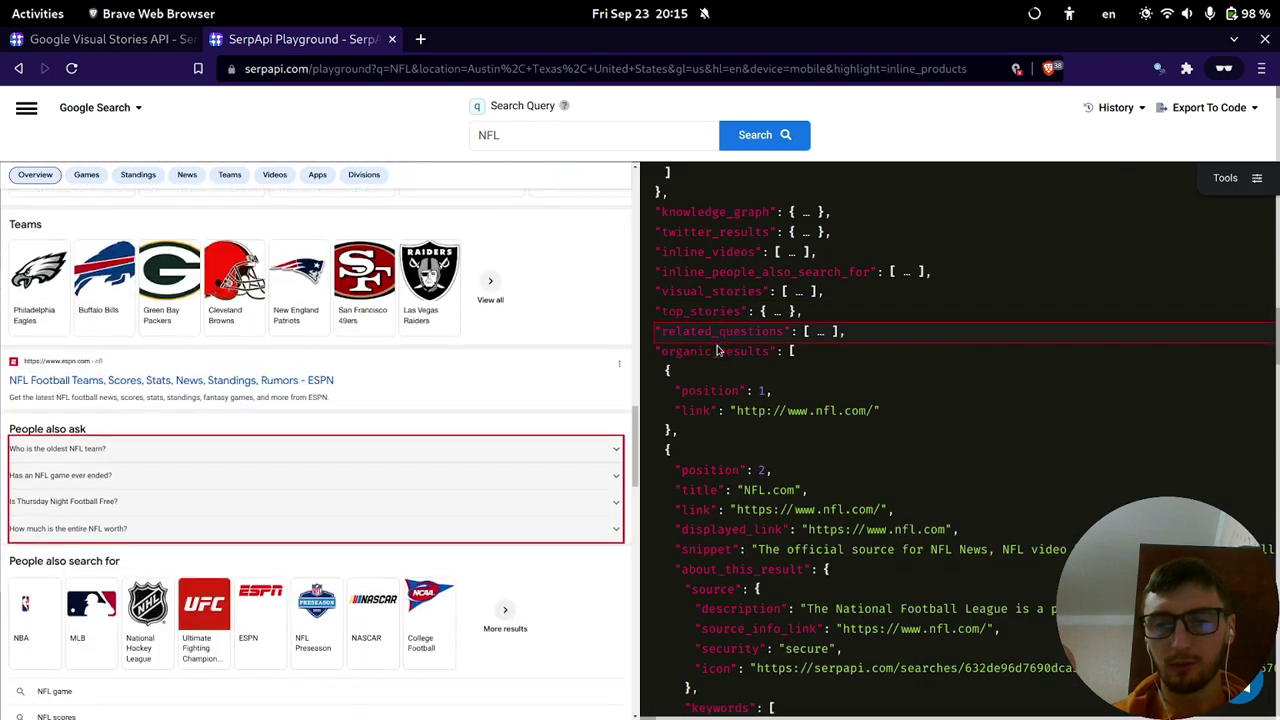
{"action": "left_click", "coordinate": [717, 351]}
{"action": "left_click", "coordinate": [722, 372]}
{"action": "left_click", "coordinate": [720, 391]}
Return to the Visual Stories docs and scroll to 'The Most Valuable NFL Teams' in the JSON.
{"action": "key", "text": "ctrl+Page_Up"}
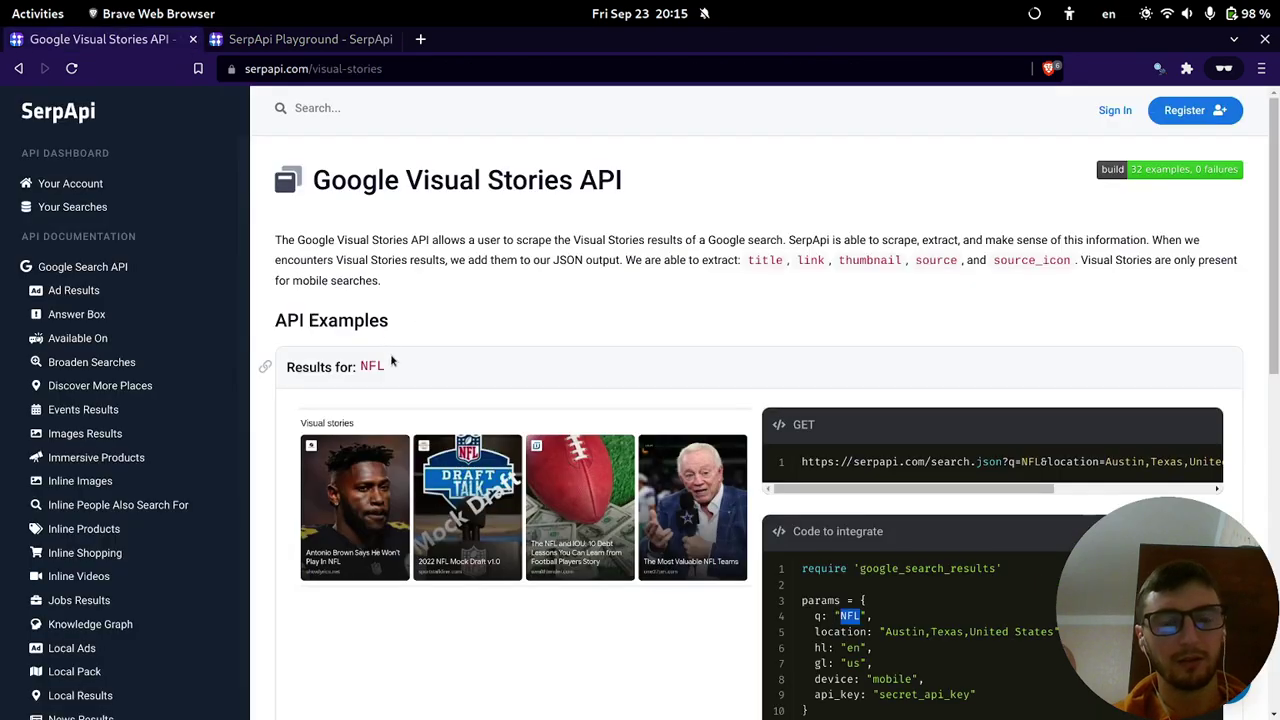
{"action": "scroll", "coordinate": [545, 312], "scroll_direction": "down", "scroll_amount": 5}
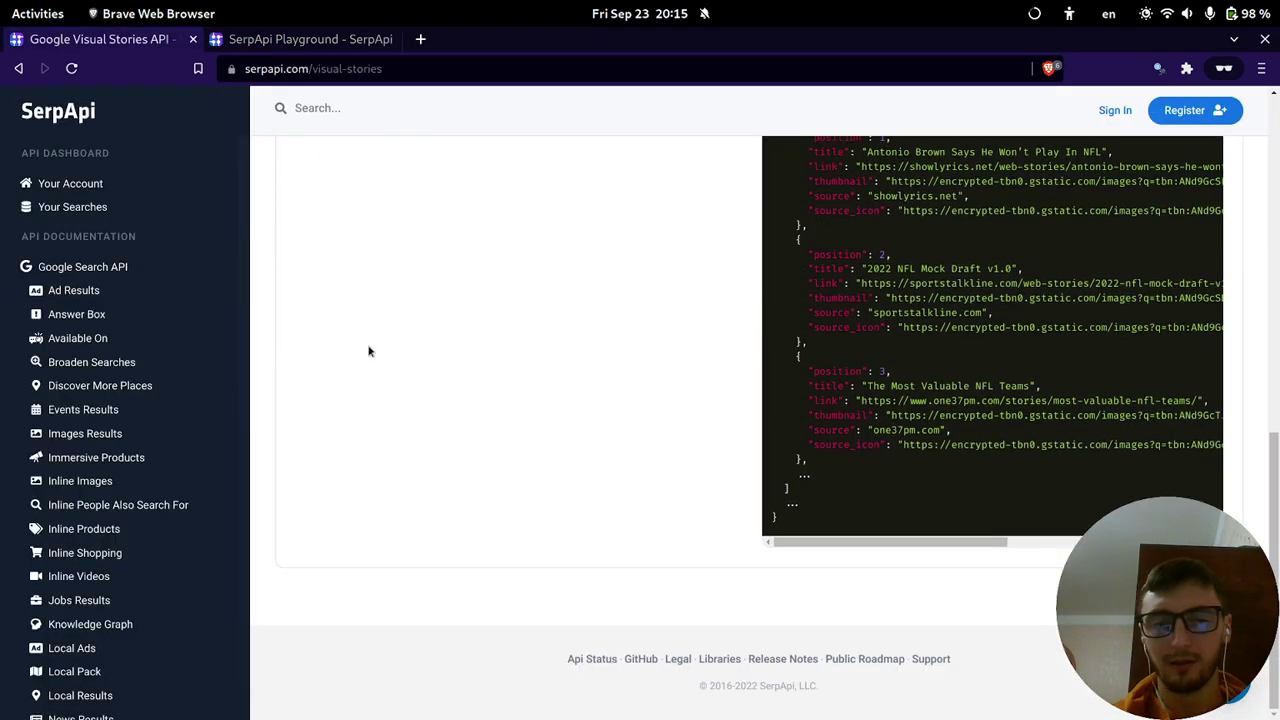
{"action": "scroll", "coordinate": [120, 370], "scroll_direction": "down", "scroll_amount": 5}
{"action": "scroll", "coordinate": [118, 382], "scroll_direction": "down", "scroll_amount": 5}
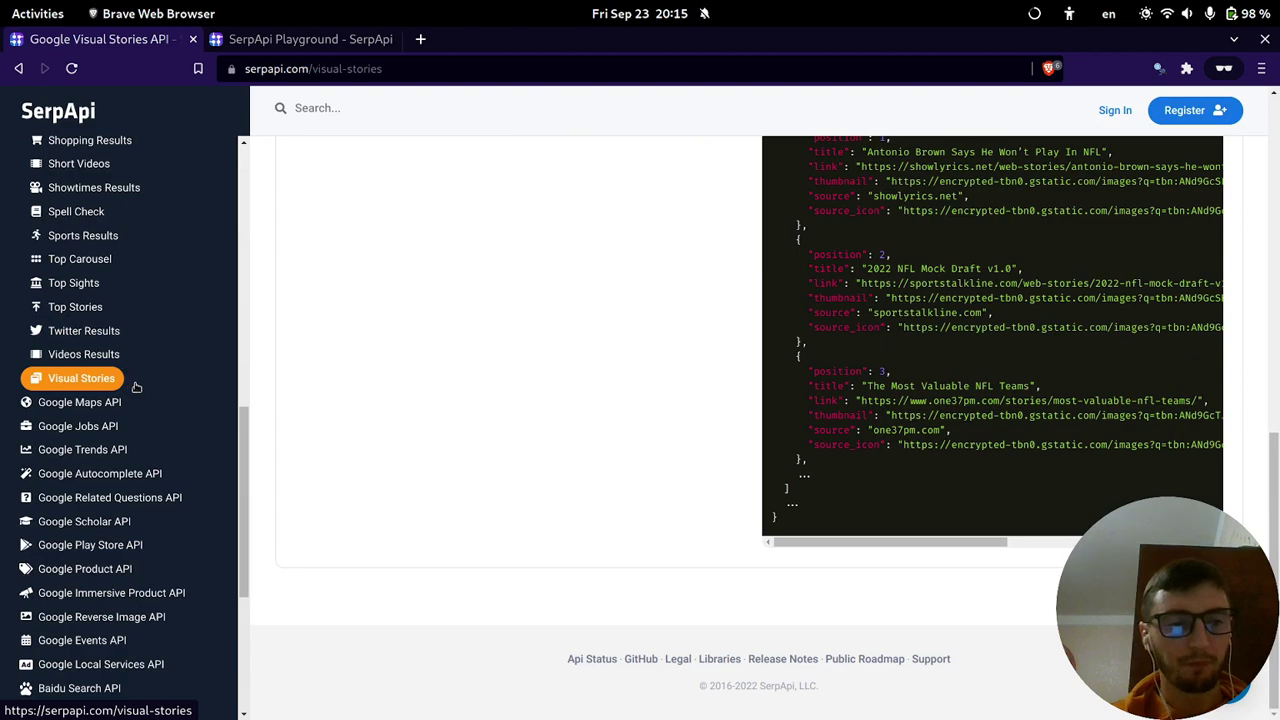
{"action": "scroll", "coordinate": [148, 376], "scroll_direction": "down", "scroll_amount": 5}
{"action": "scroll", "coordinate": [176, 350], "scroll_direction": "up", "scroll_amount": 12}
{"action": "scroll", "coordinate": [150, 340], "scroll_direction": "up", "scroll_amount": 3}
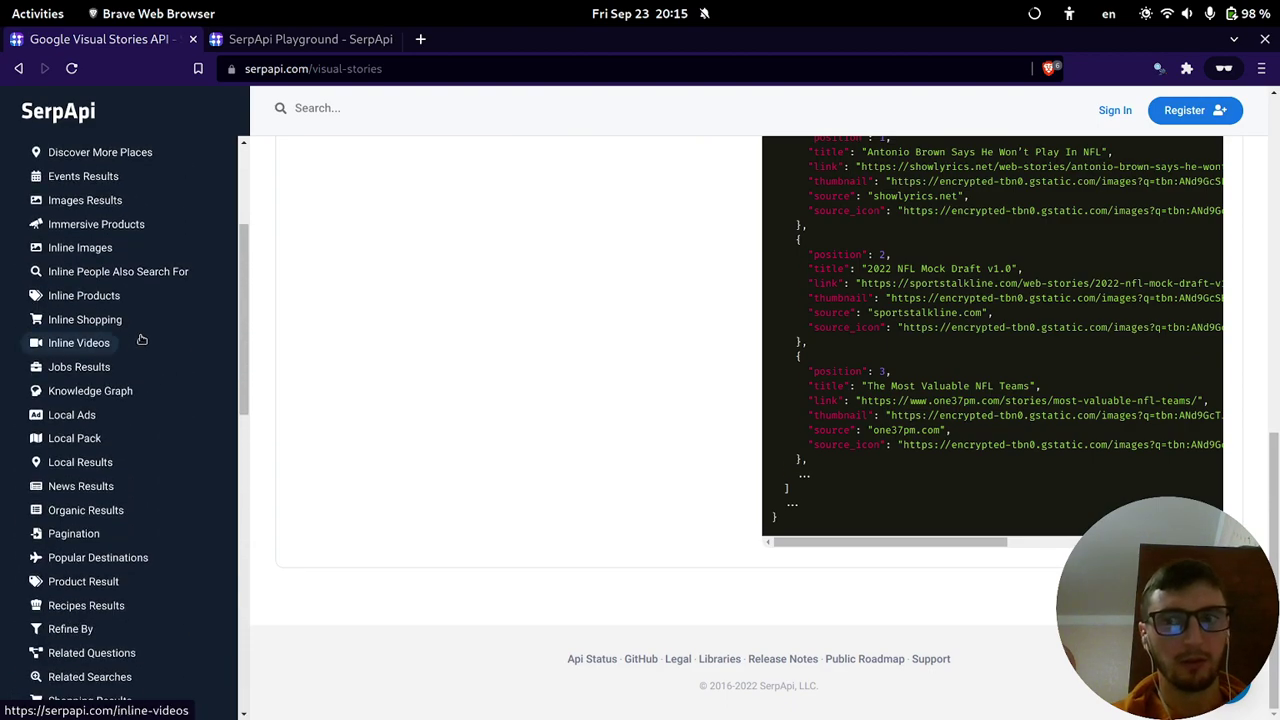
Switch from the browser to OBS Studio with Alt+Tab.
{"action": "key", "text": "alt+Tab"}
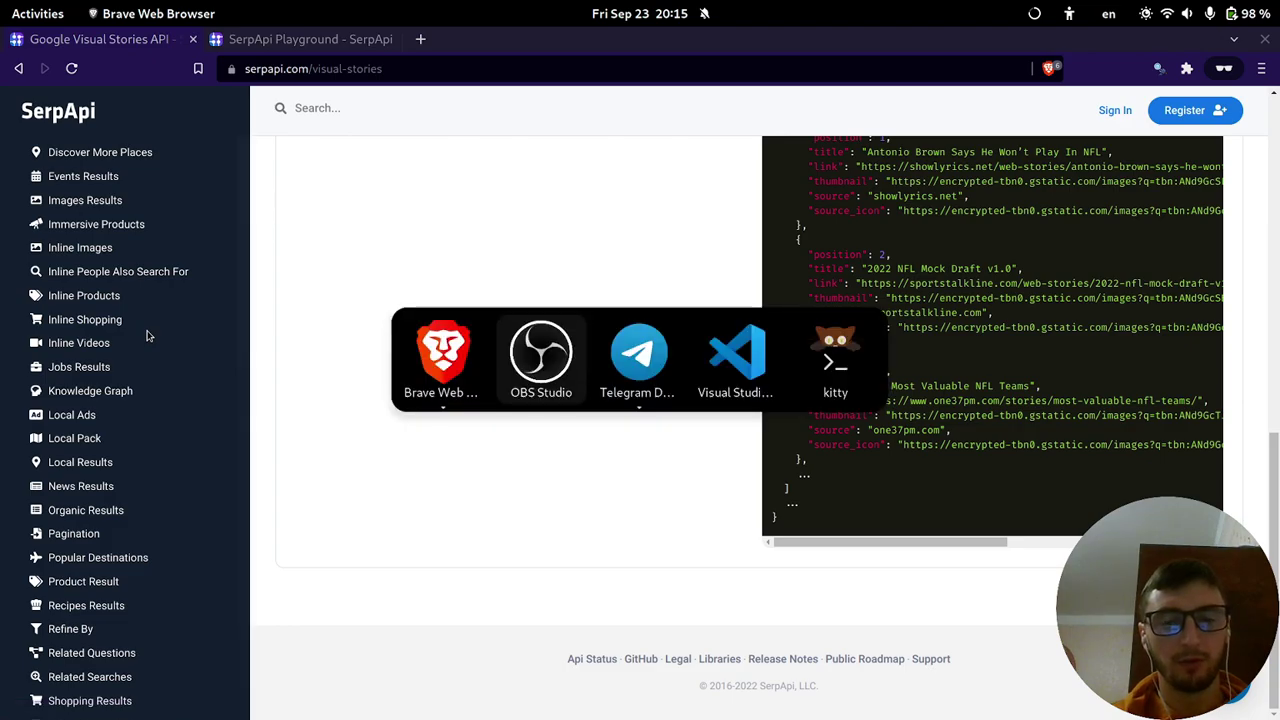